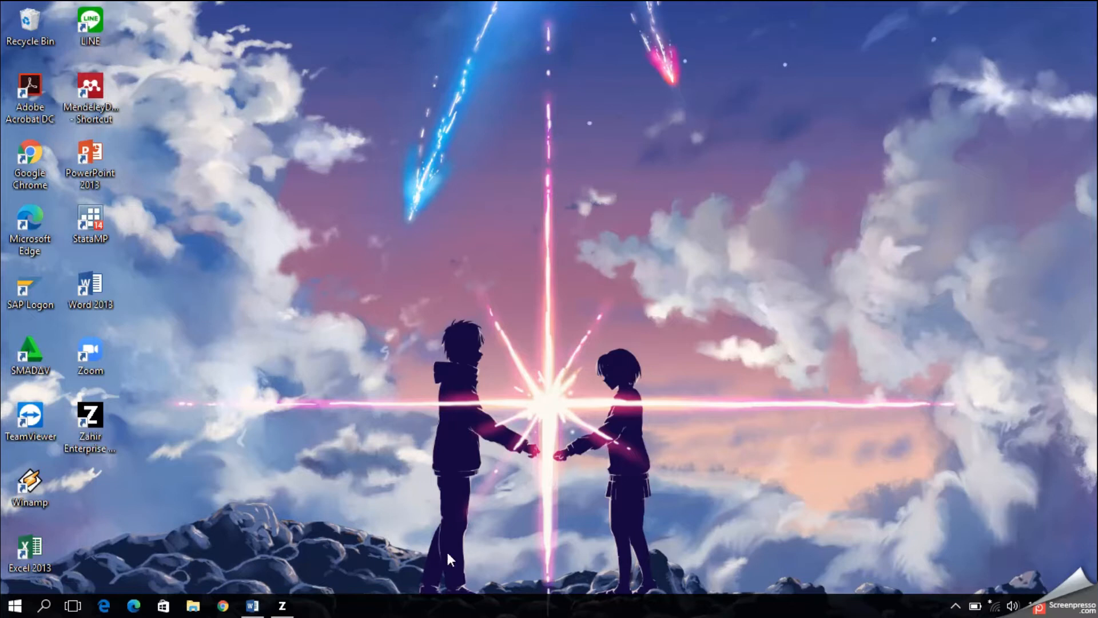
# Step: Open the Windys Travel transactions document and read through its company profile, balance sheet and transaction data
pyautogui.click(252, 605)
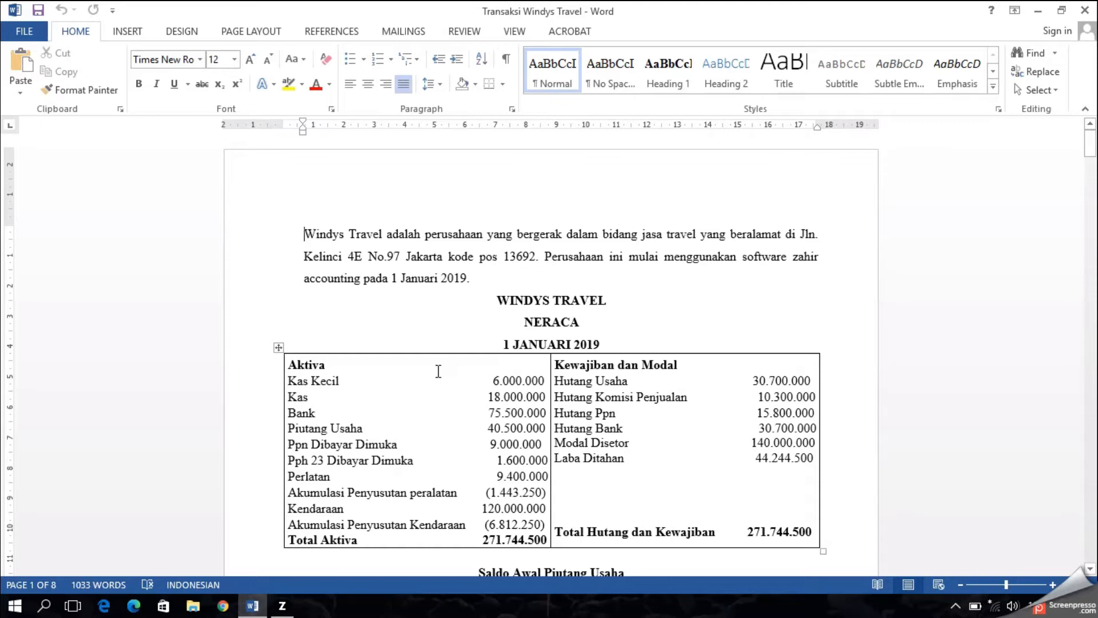
pyautogui.scroll(-3, 438, 371)
pyautogui.scroll(-6, 438, 371)
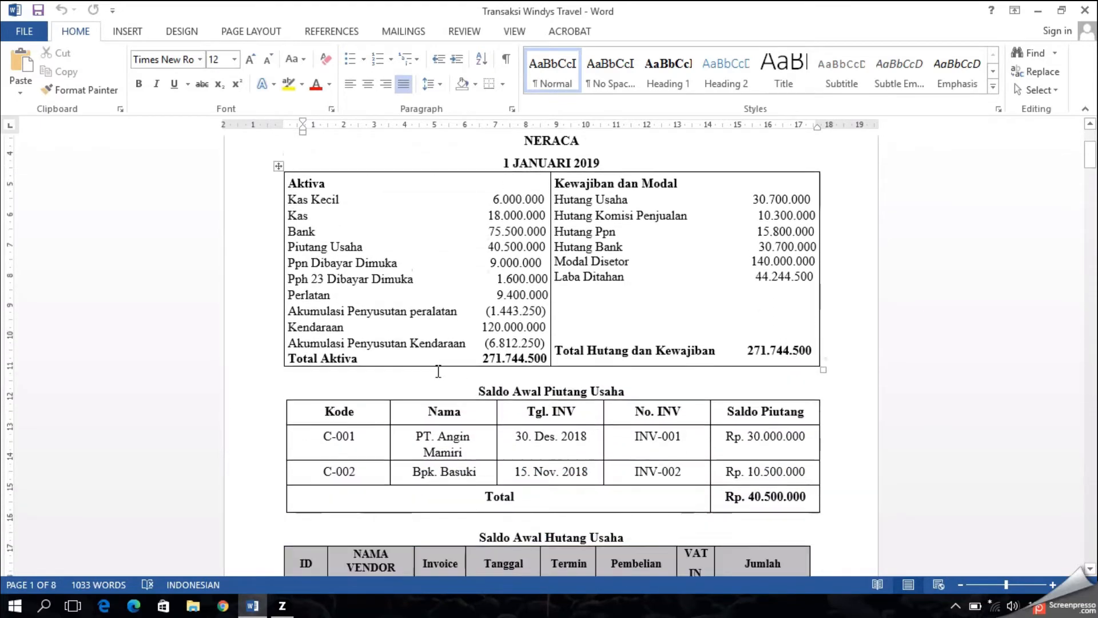
pyautogui.scroll(-5, 438, 371)
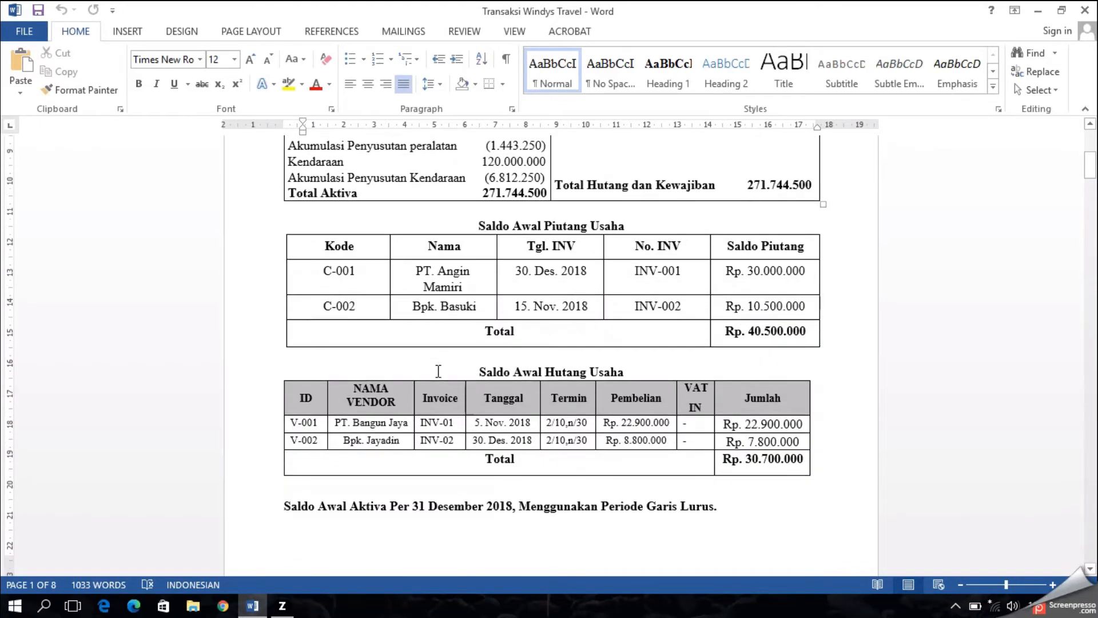
pyautogui.scroll(-17, 438, 372)
pyautogui.scroll(-18, 438, 371)
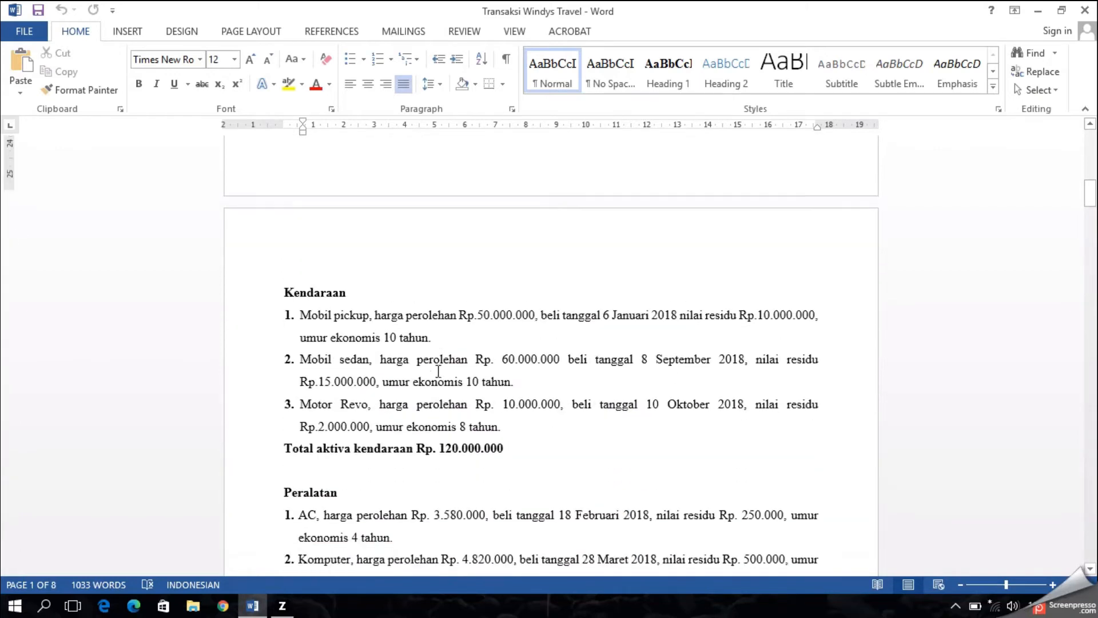
pyautogui.scroll(-20, 438, 343)
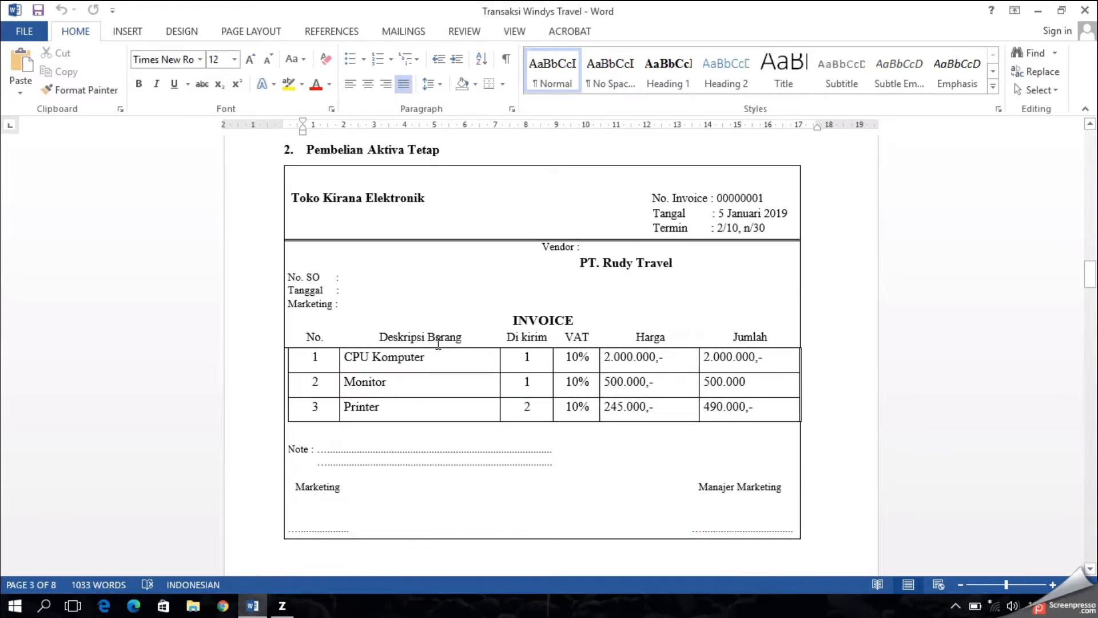
pyautogui.scroll(20, 439, 343)
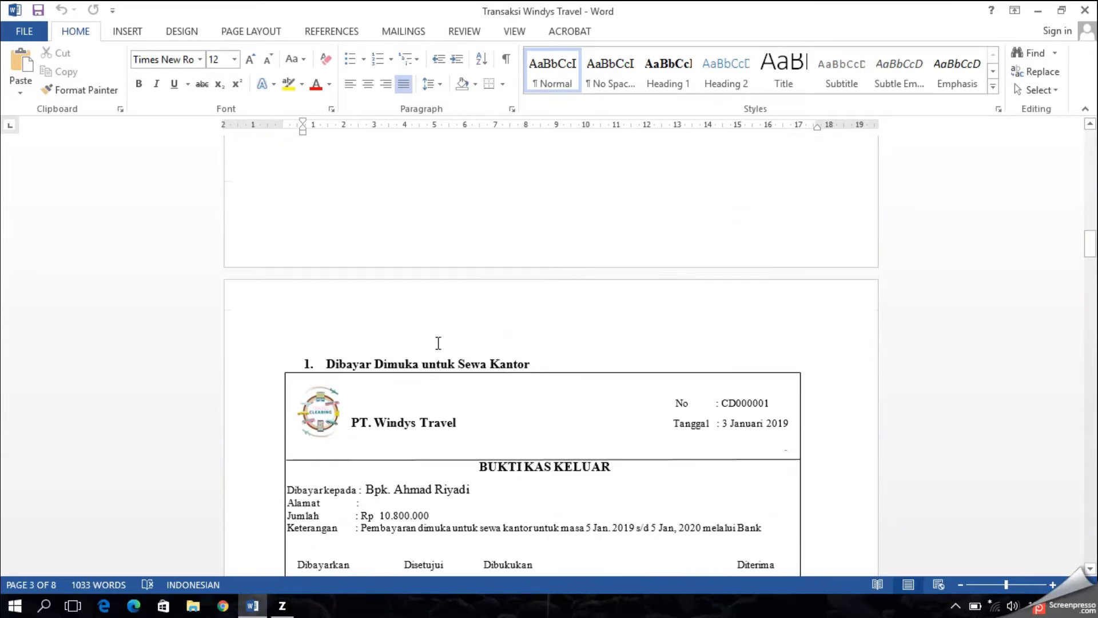
pyautogui.scroll(20, 438, 343)
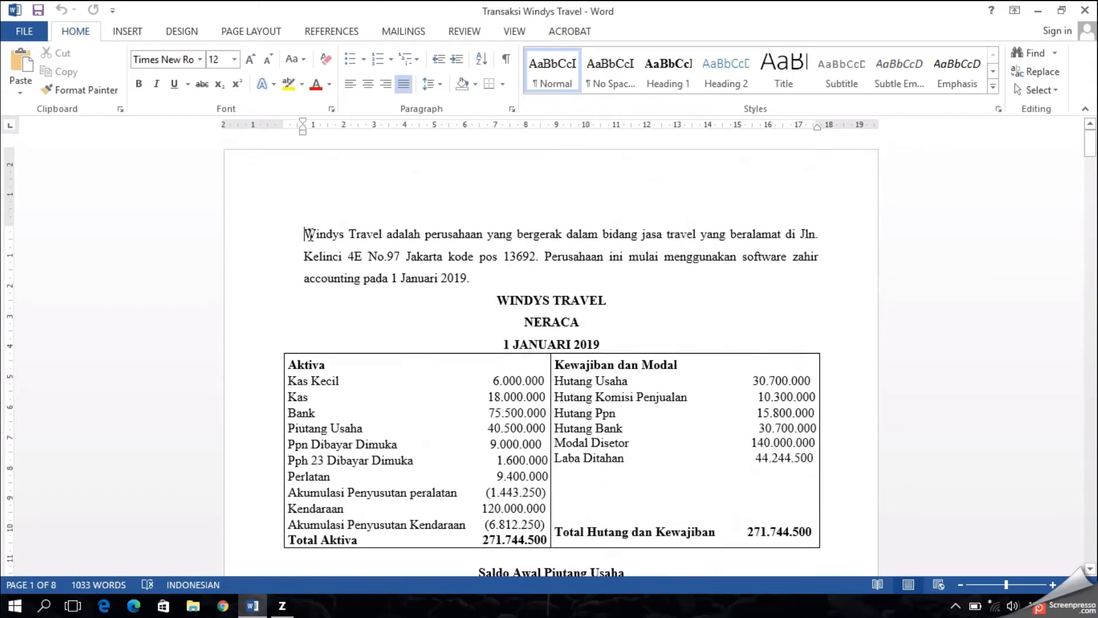
pyautogui.moveTo(302, 234); pyautogui.dragTo(467, 280)
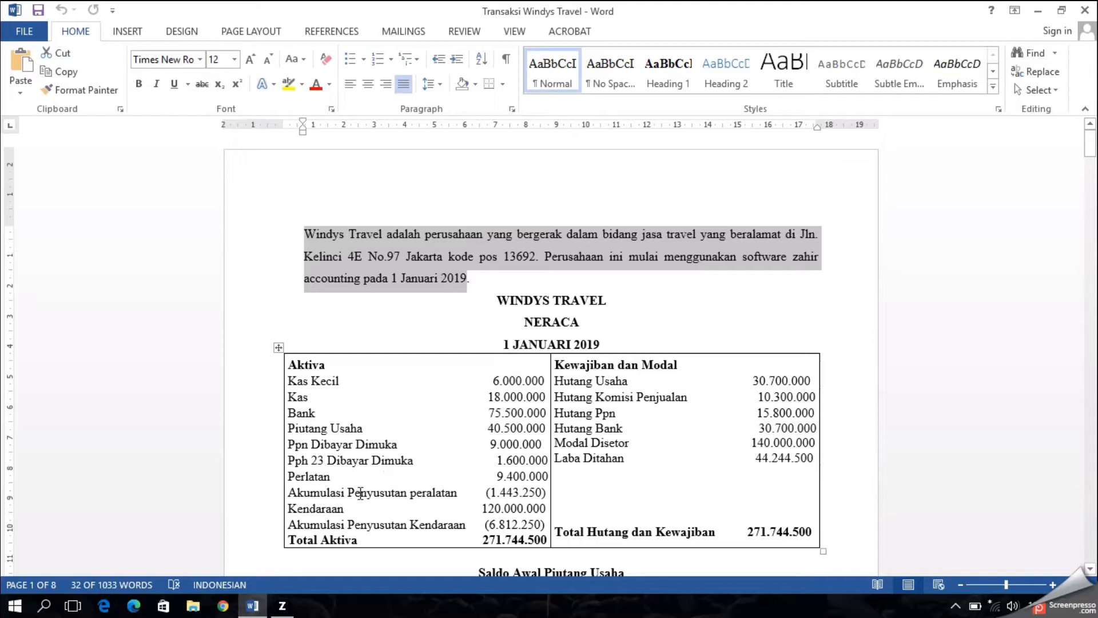
# Step: Switch to Zahir Accounting, start creating new data, and enter the company name Windys Travel
pyautogui.click(292, 607)
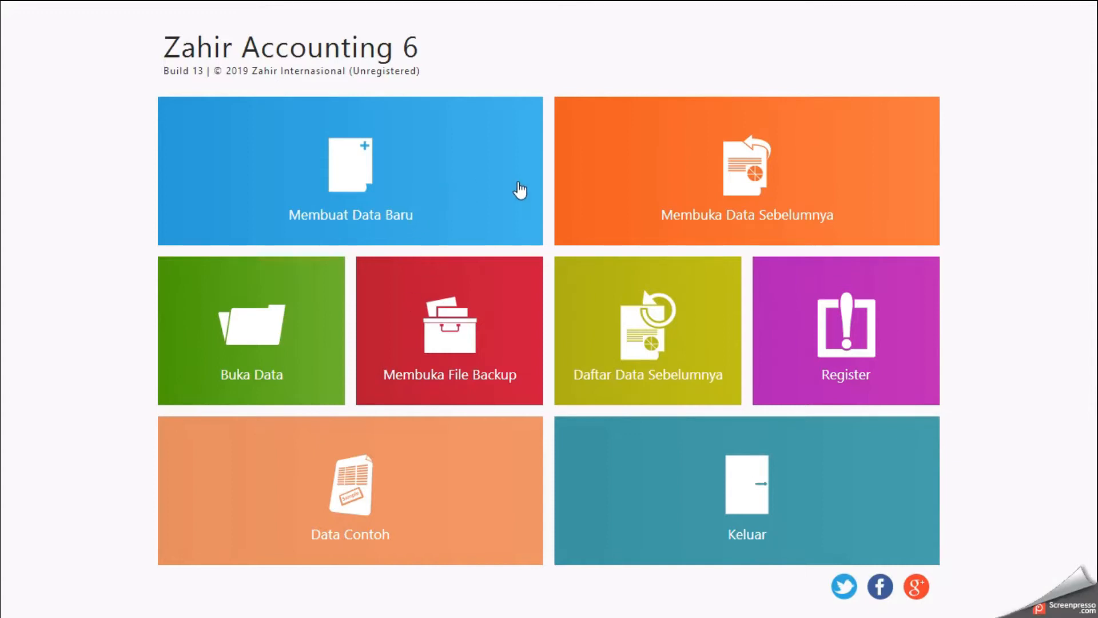
pyautogui.click(496, 229)
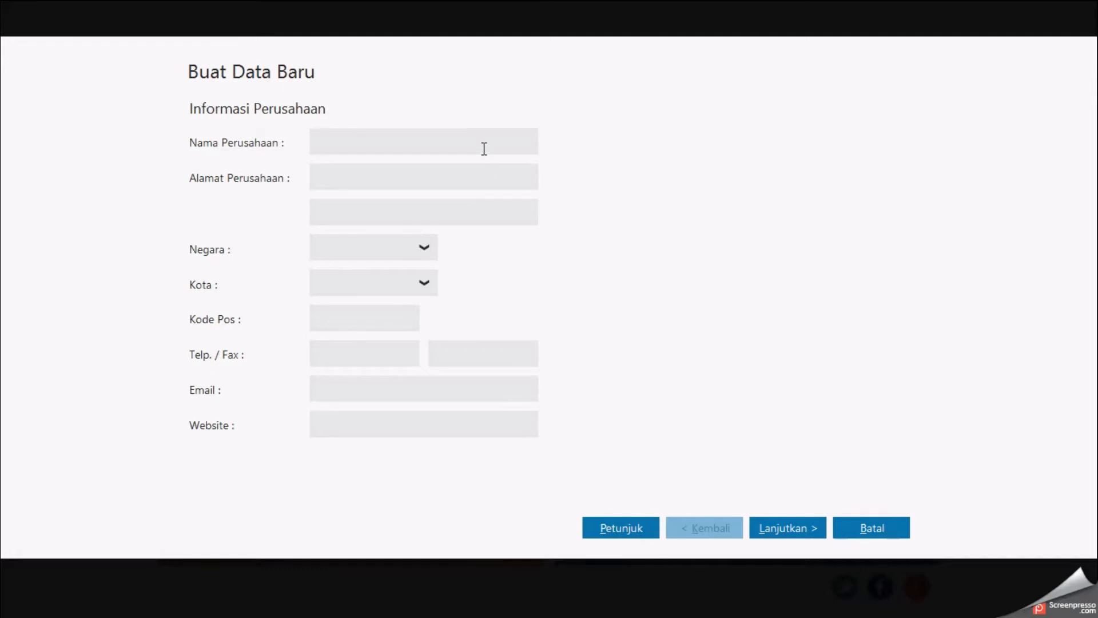
pyautogui.write('Windys Travel')
pyautogui.hotkey('alt', 'Tab')
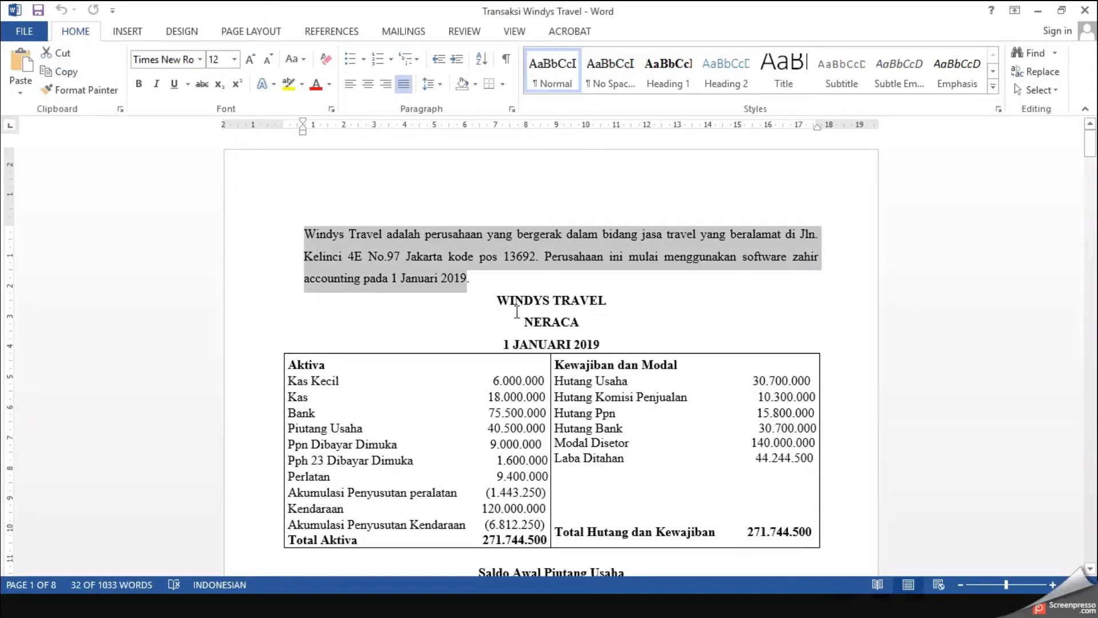
pyautogui.click(539, 326)
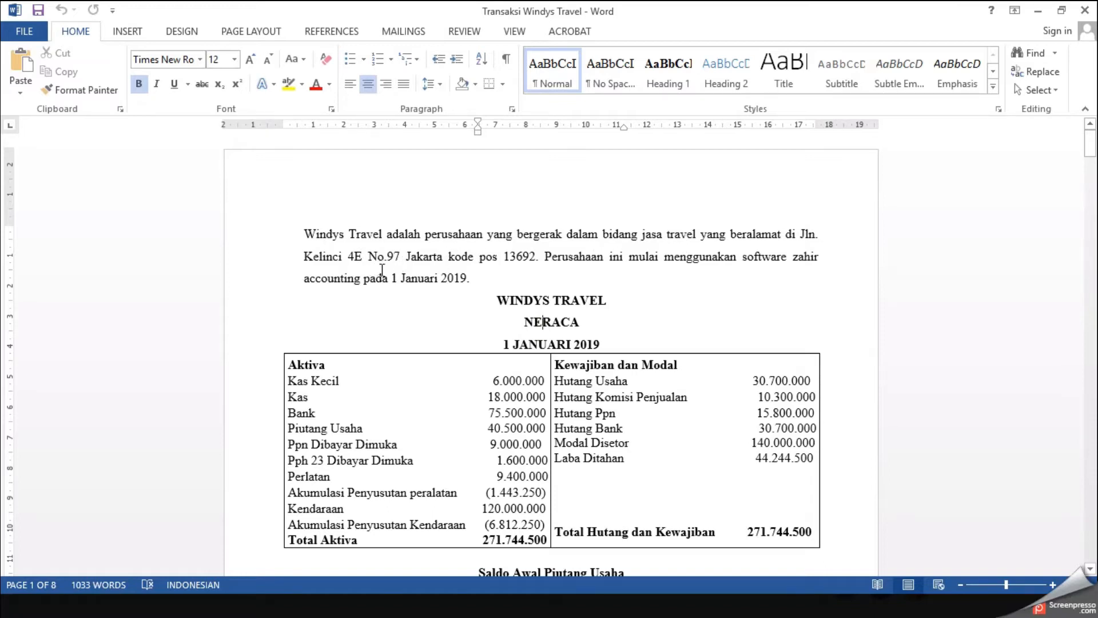
pyautogui.hotkey('alt', 'Tab')
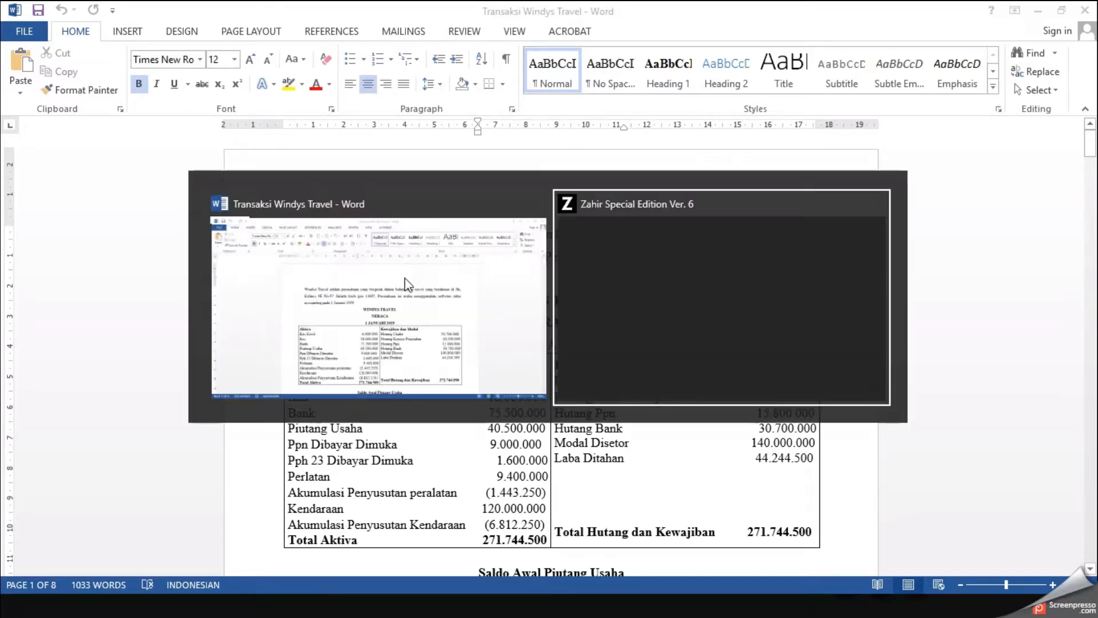
pyautogui.click(458, 183)
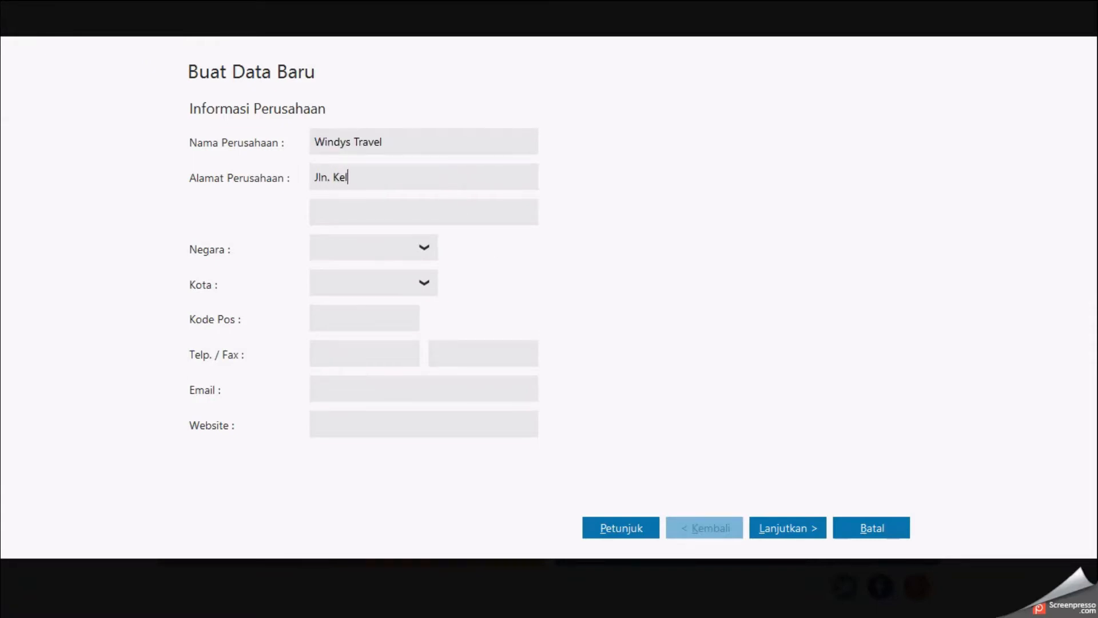
# Step: Set the company's country to Indonesia and its city to Jakarta
pyautogui.click(426, 246)
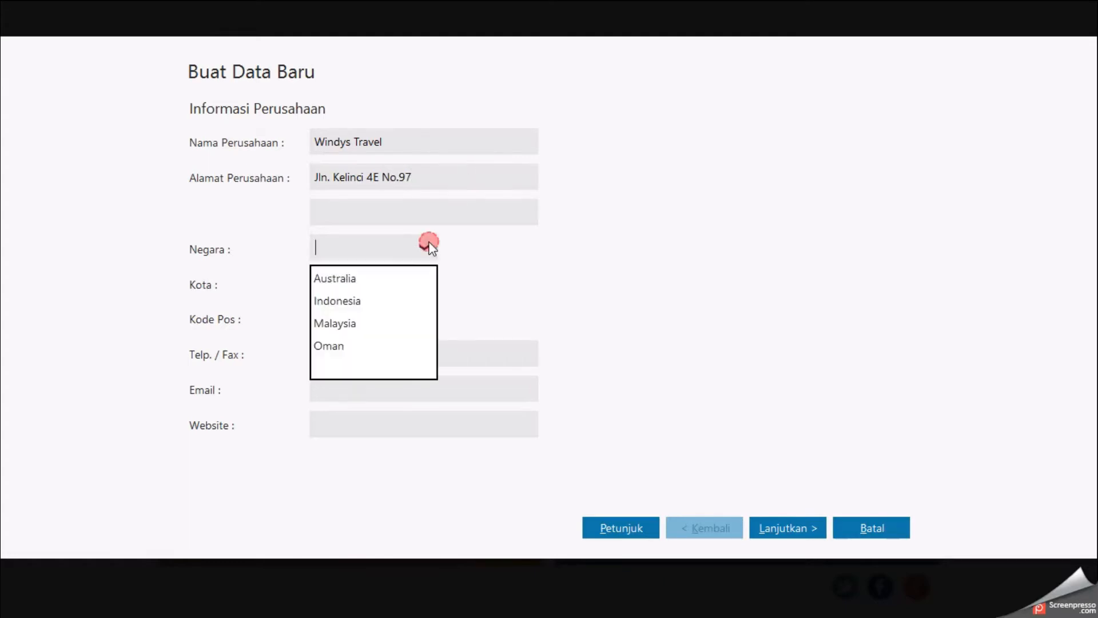
pyautogui.click(382, 300)
pyautogui.click(420, 283)
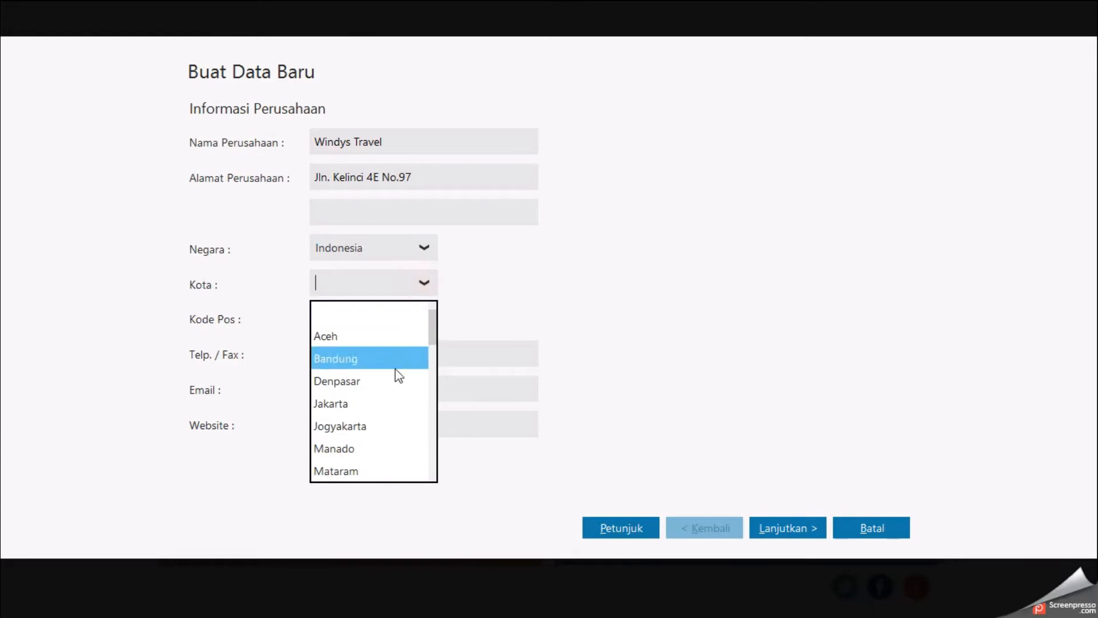
pyautogui.click(374, 403)
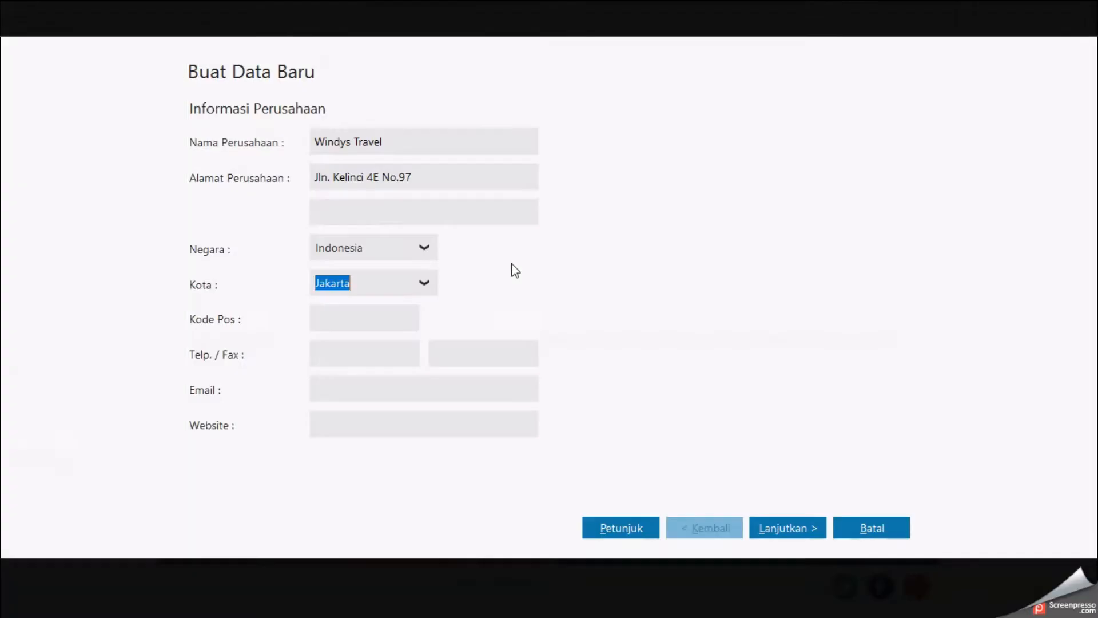
# Step: Enter the postal code 13692 and continue to the accounting period page
pyautogui.click(409, 313)
pyautogui.write('13')
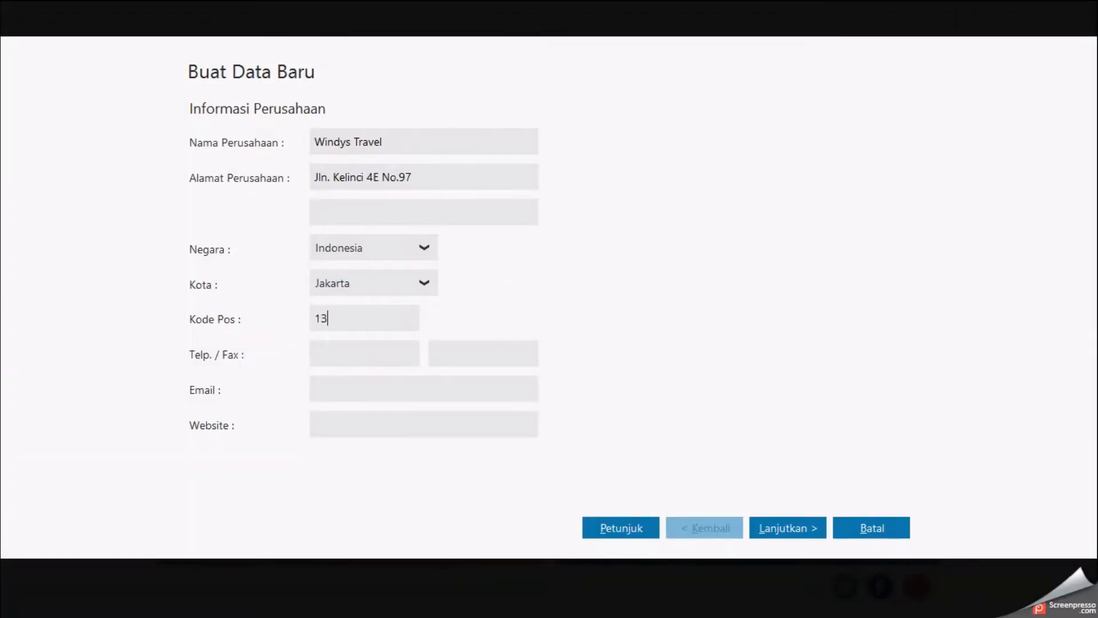
pyautogui.write('692')
pyautogui.click(765, 526)
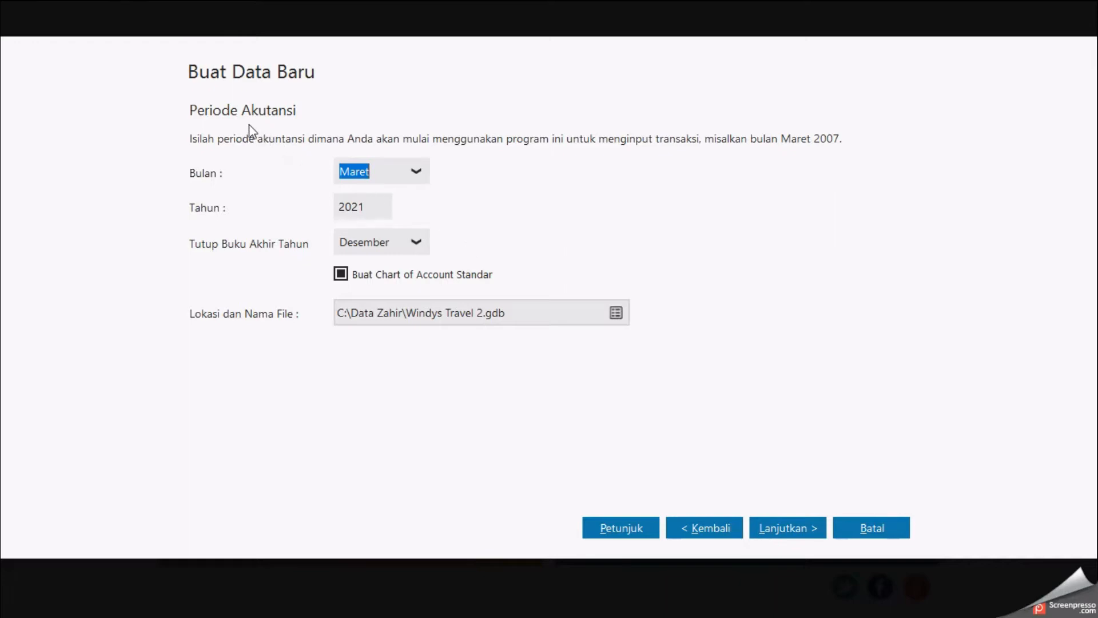
# Step: Check the start date in the document and set the accounting period month to Januari
pyautogui.hotkey('alt', 'Tab')
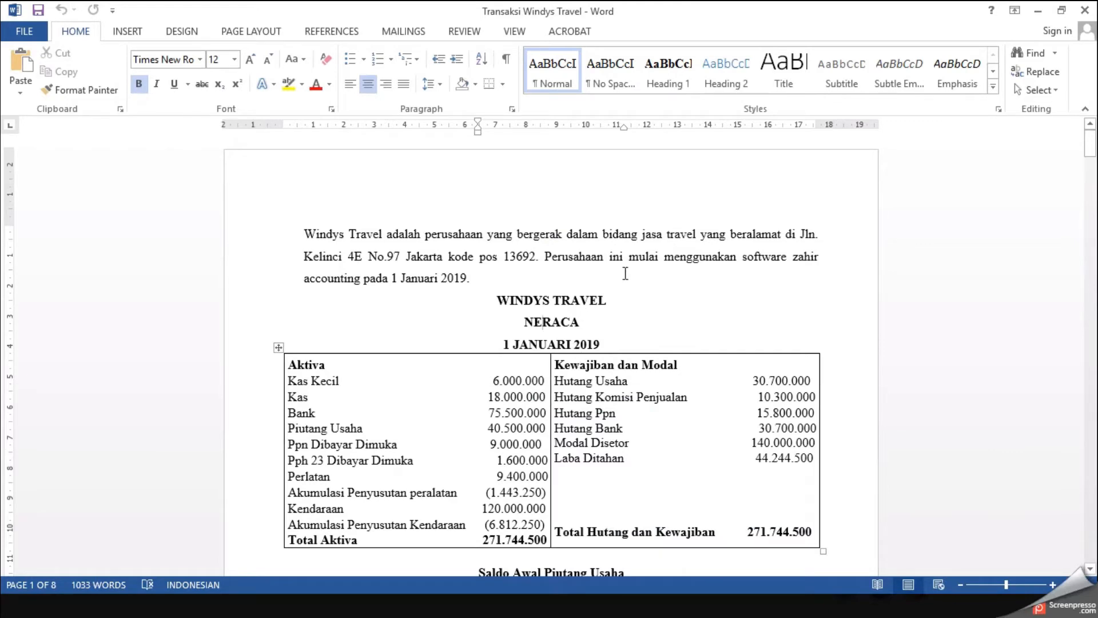
pyautogui.scroll(-1, 623, 270)
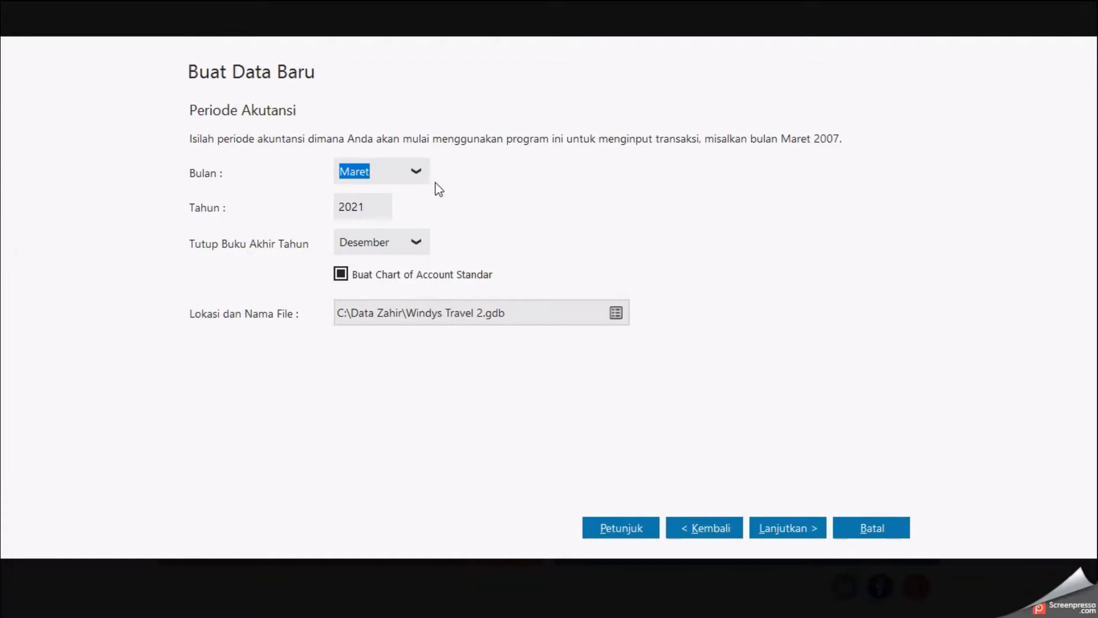
pyautogui.click(417, 174)
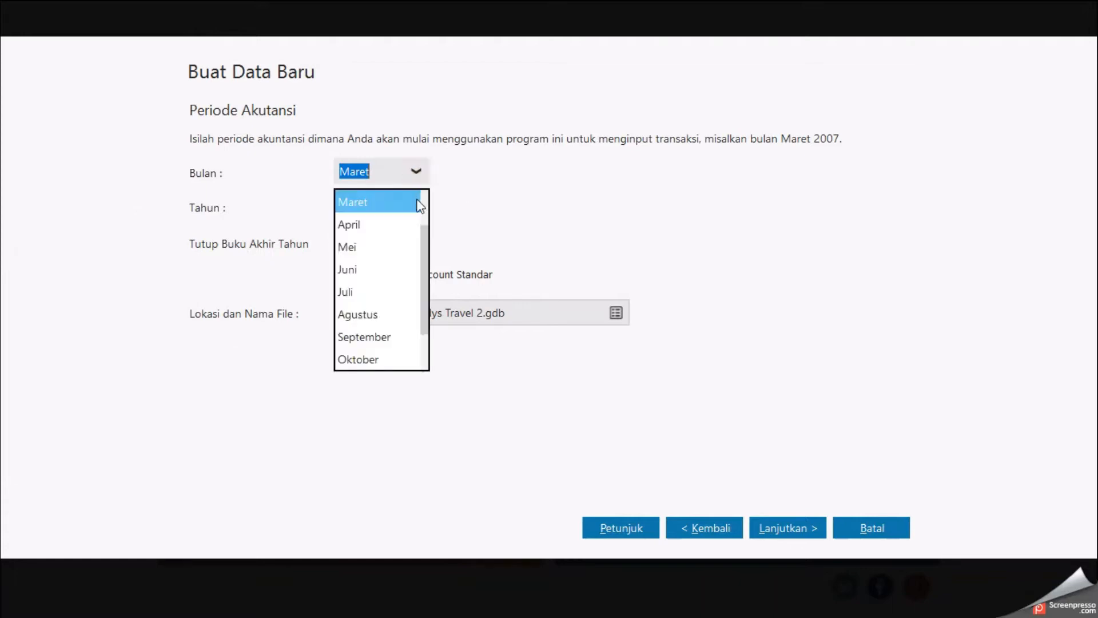
pyautogui.moveTo(426, 235); pyautogui.dragTo(414, 198)
pyautogui.click(415, 200)
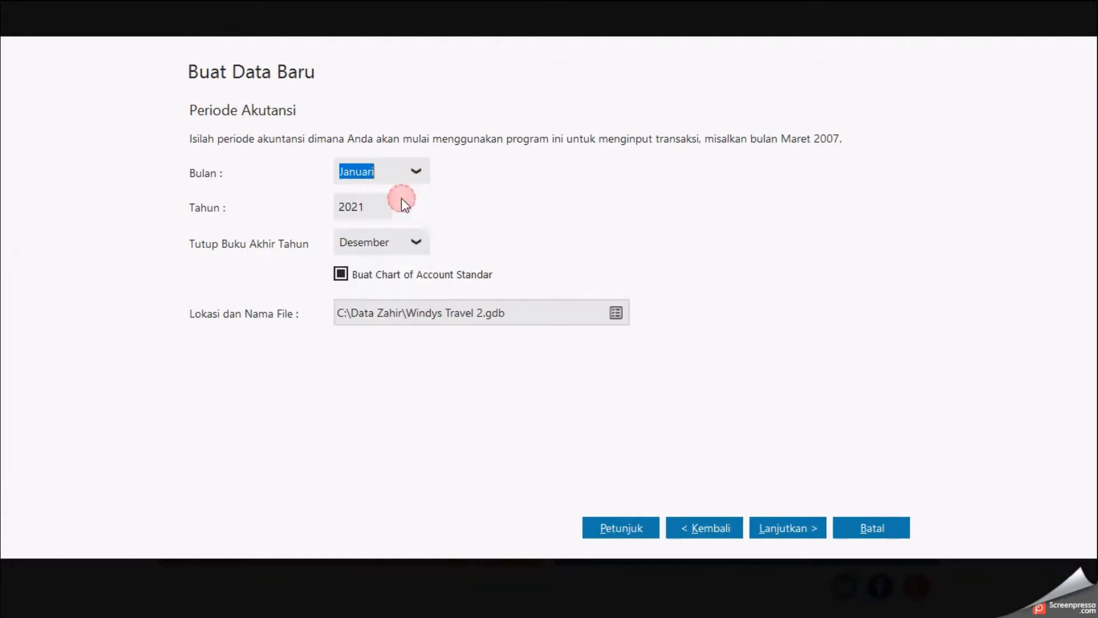
# Step: Set the accounting year to 2019 and continue
pyautogui.doubleClick(369, 210)
pyautogui.write('2019')
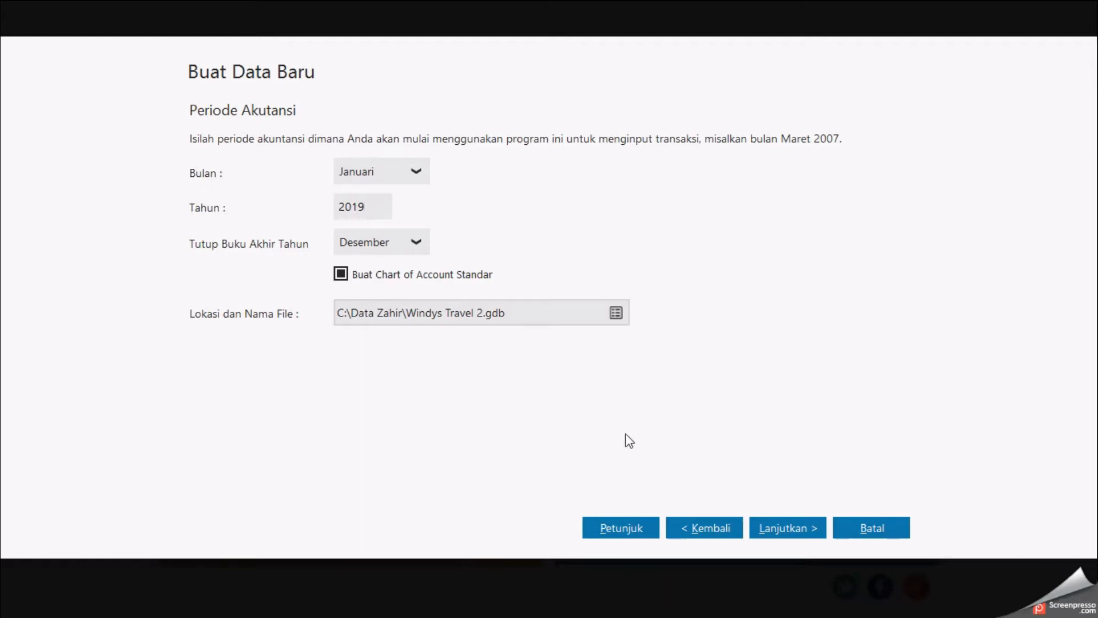
pyautogui.click(766, 529)
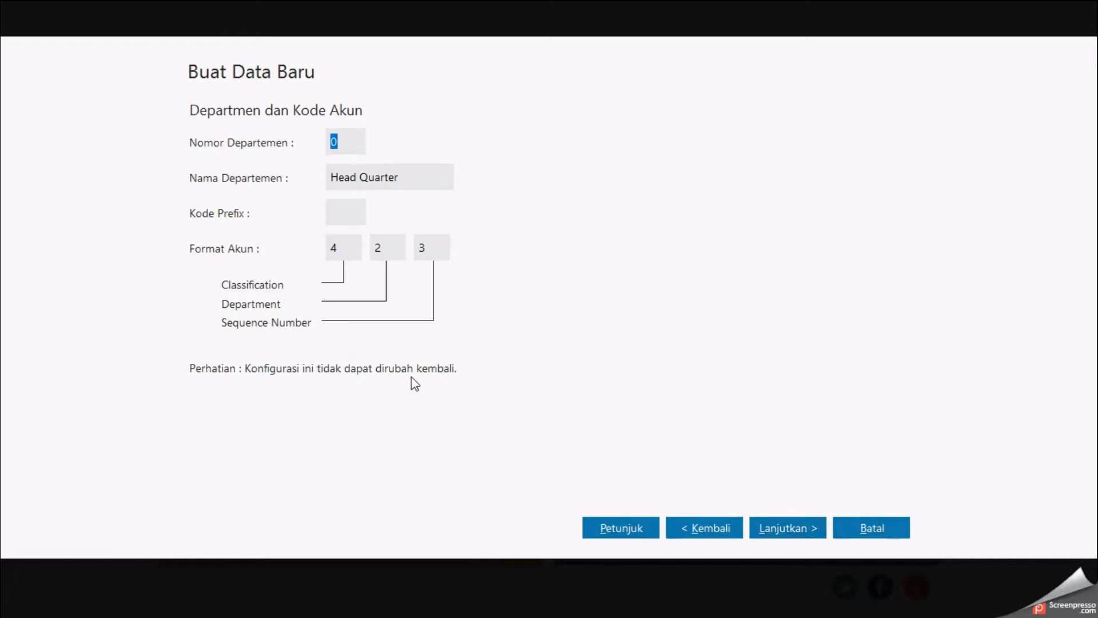
# Step: Accept the default department and account format settings and process the new data file
pyautogui.click(767, 530)
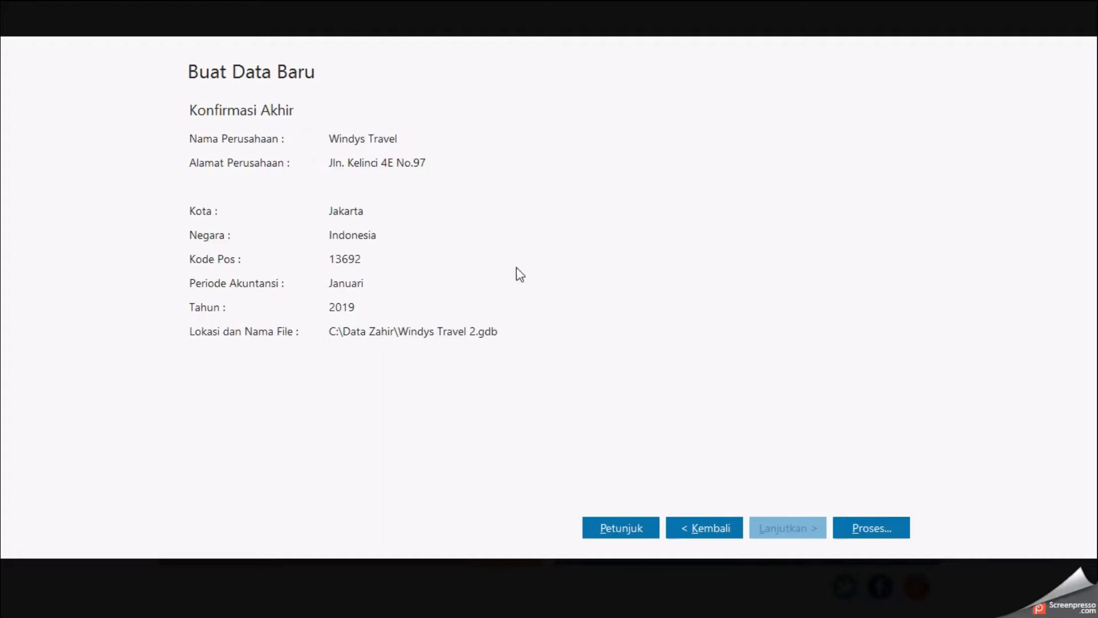
pyautogui.click(863, 523)
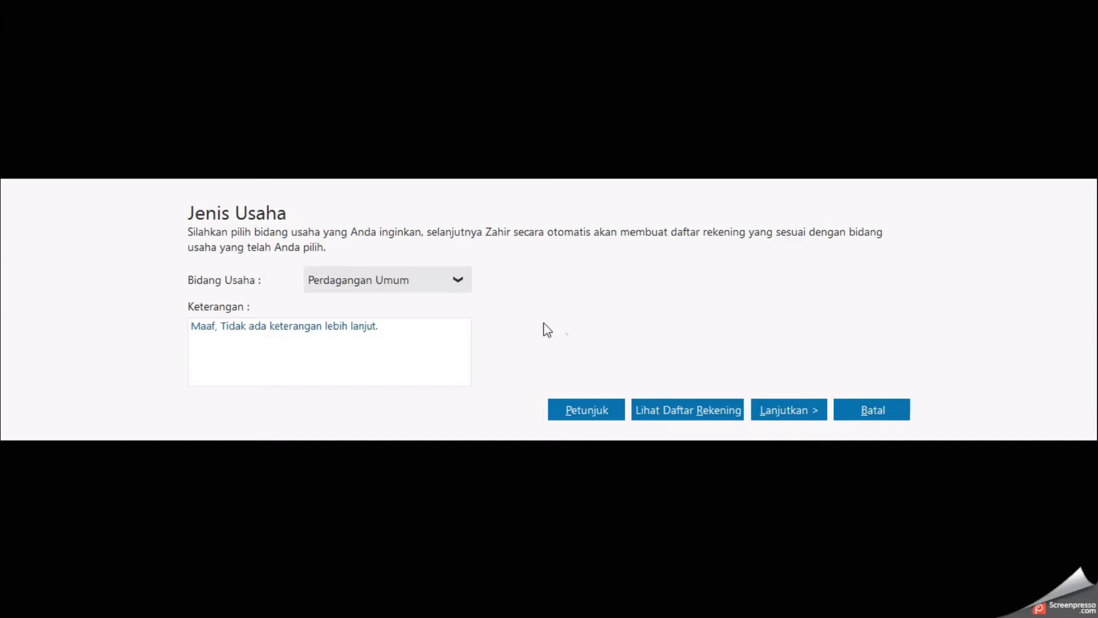
# Step: Choose Jasa Umum as the business type and confirm continuing the process
pyautogui.click(457, 280)
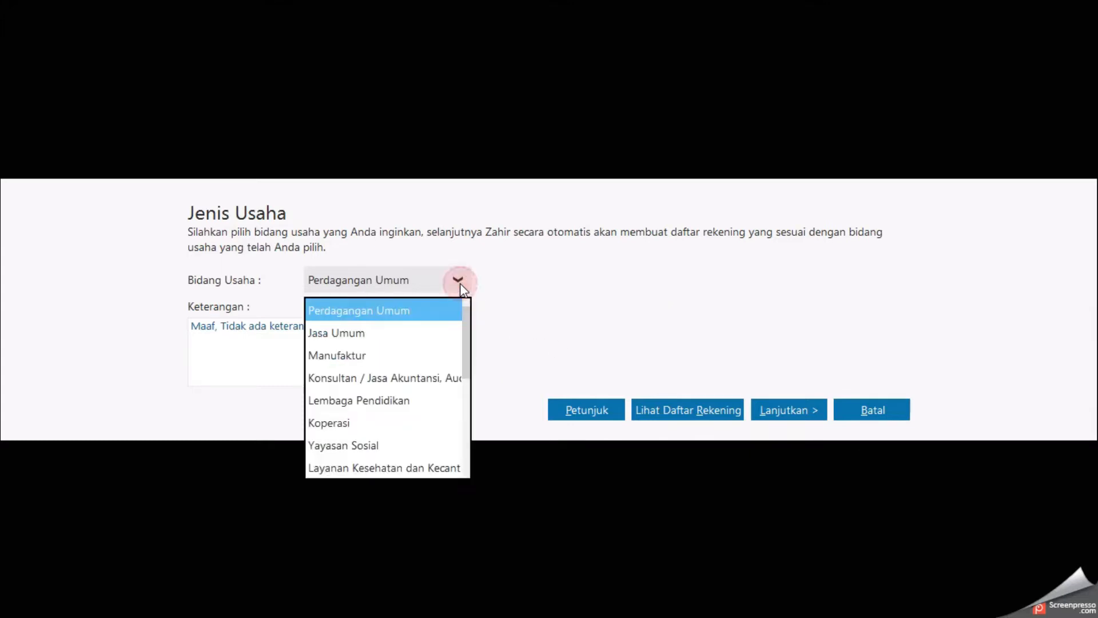
pyautogui.click(336, 327)
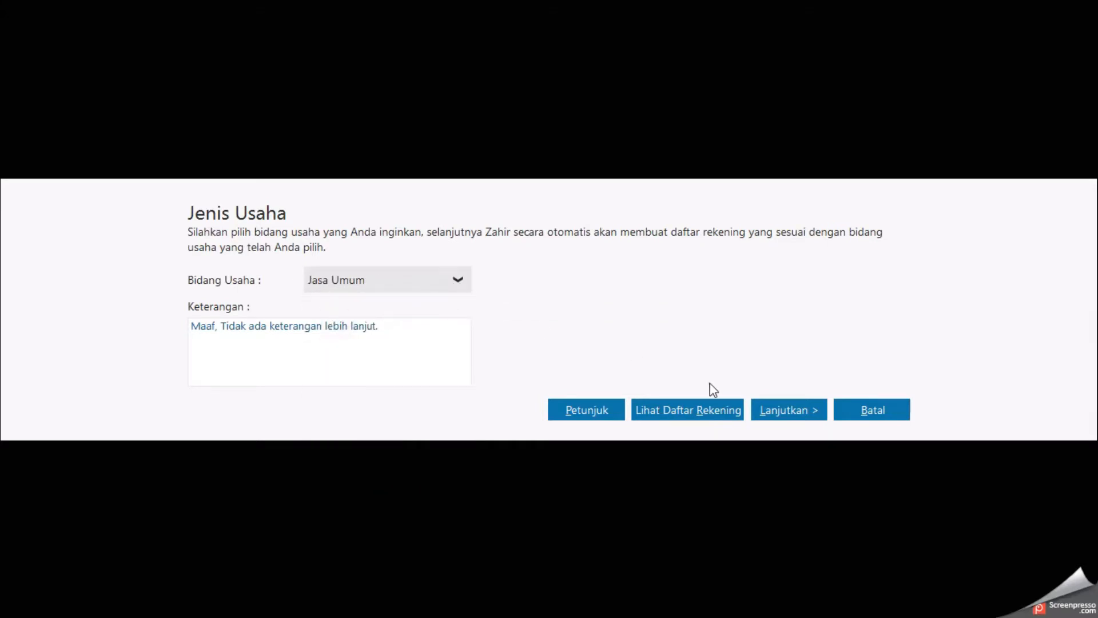
pyautogui.click(770, 411)
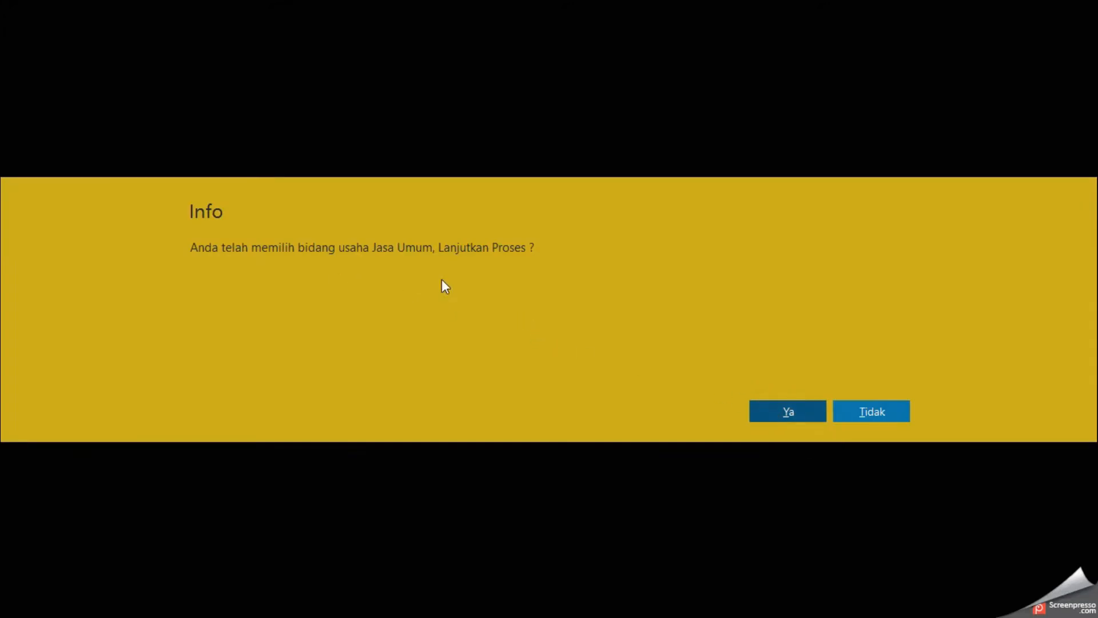
pyautogui.click(760, 404)
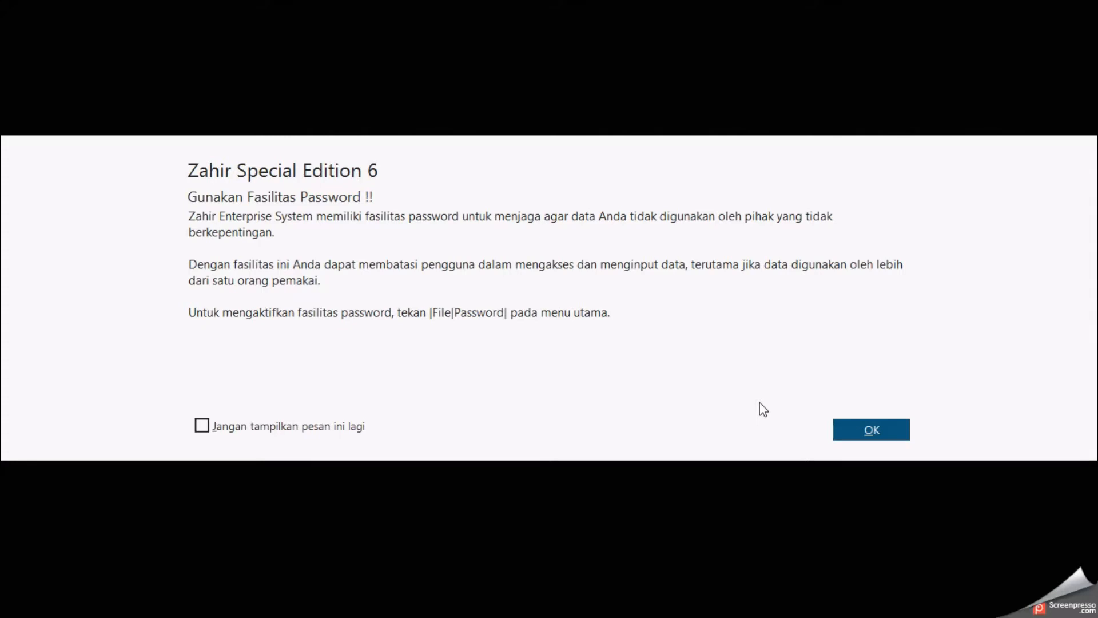
# Step: Dismiss the password facility notice and accept IDR Rupiah as the functional currency
pyautogui.click(864, 434)
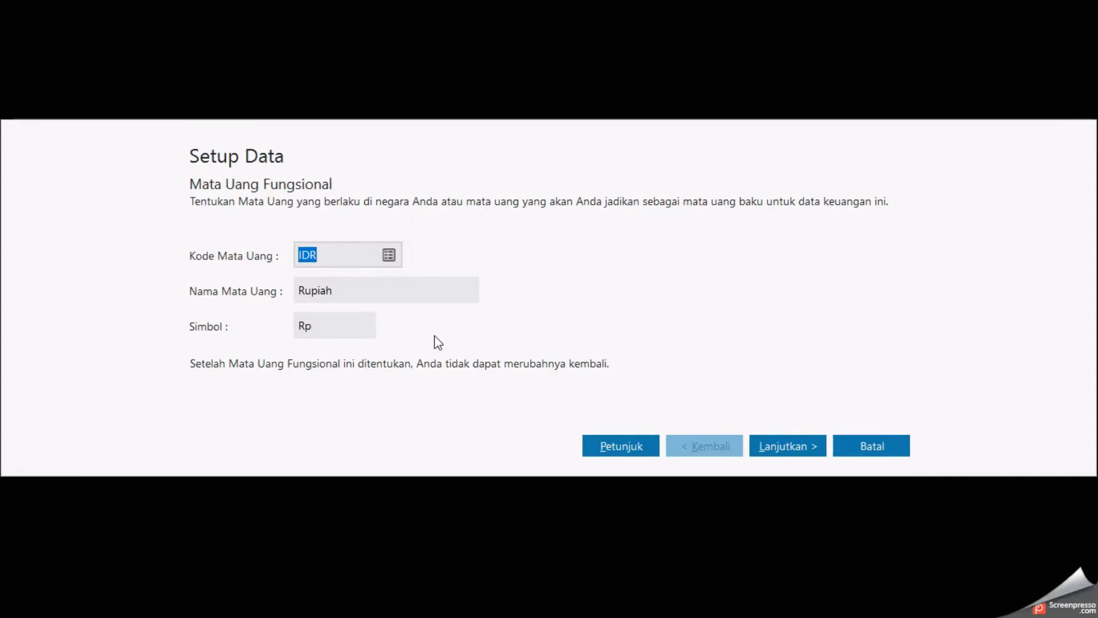
pyautogui.click(765, 452)
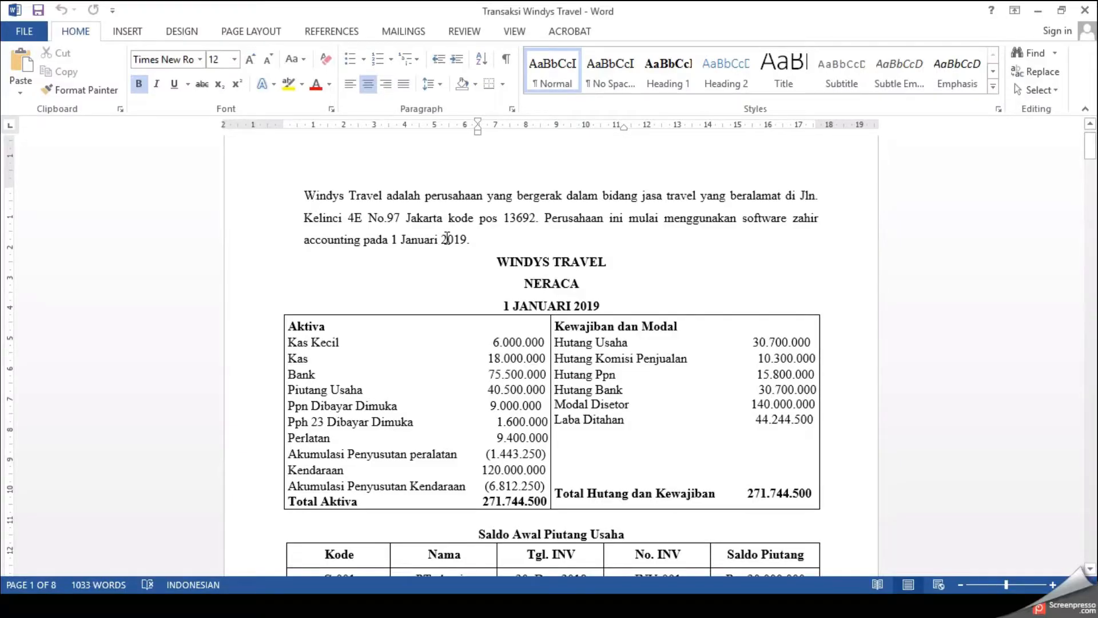
# Step: Scroll through the opening receivables and payables balances in the document
pyautogui.scroll(-5, 448, 244)
pyautogui.scroll(-3, 448, 245)
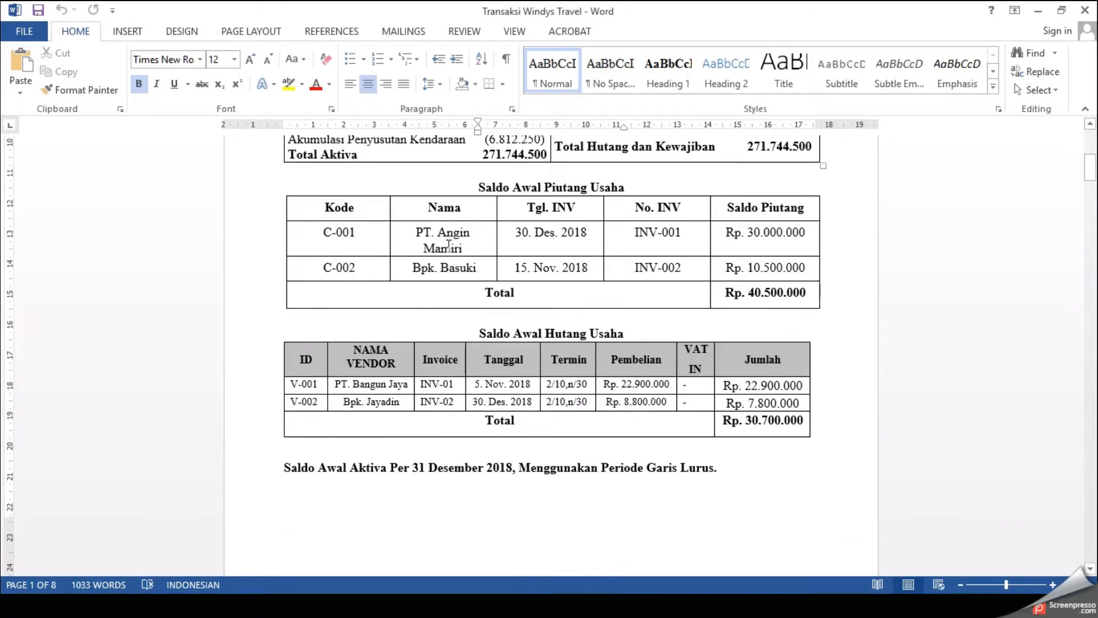
pyautogui.scroll(15, 448, 245)
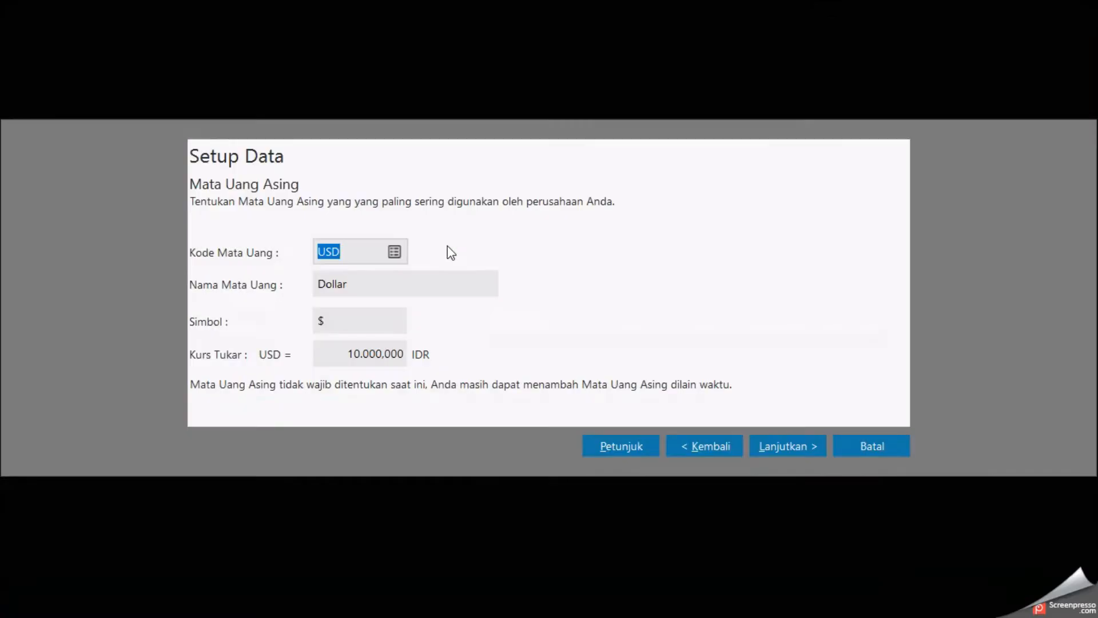
# Step: Set the USD exchange rate to 0 and finish the data setup wizard
pyautogui.click(379, 354)
pyautogui.write('0')
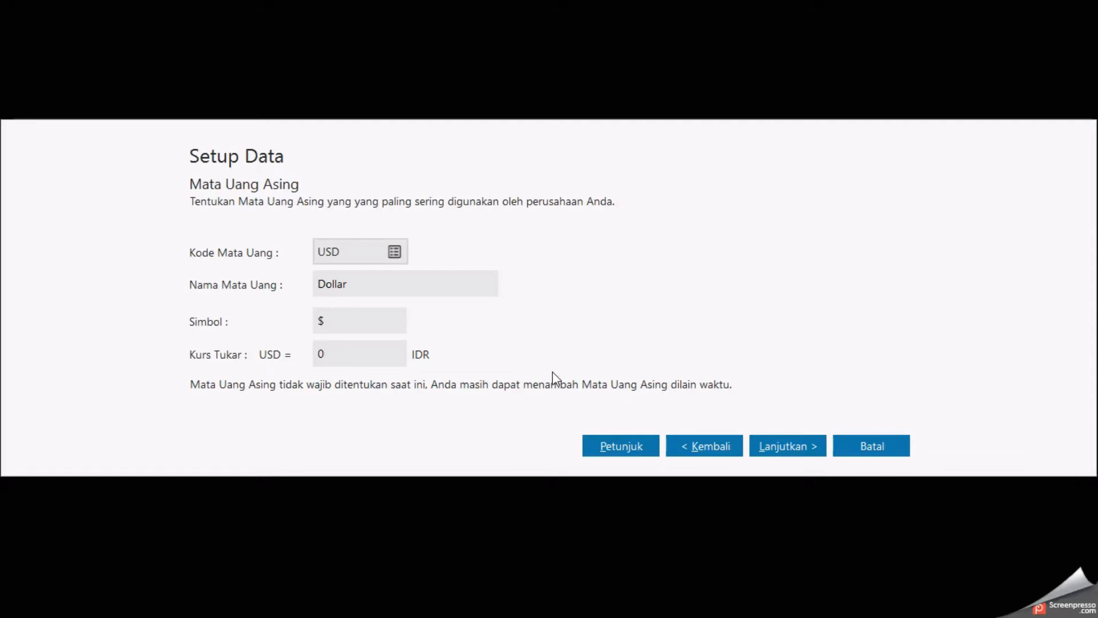
pyautogui.click(767, 452)
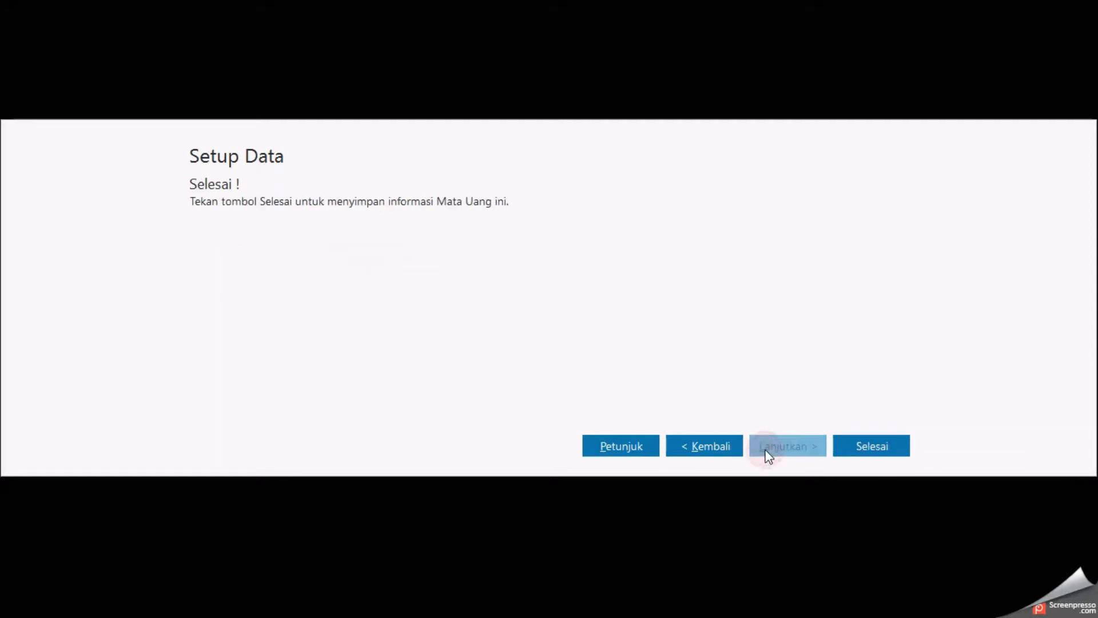
pyautogui.click(850, 437)
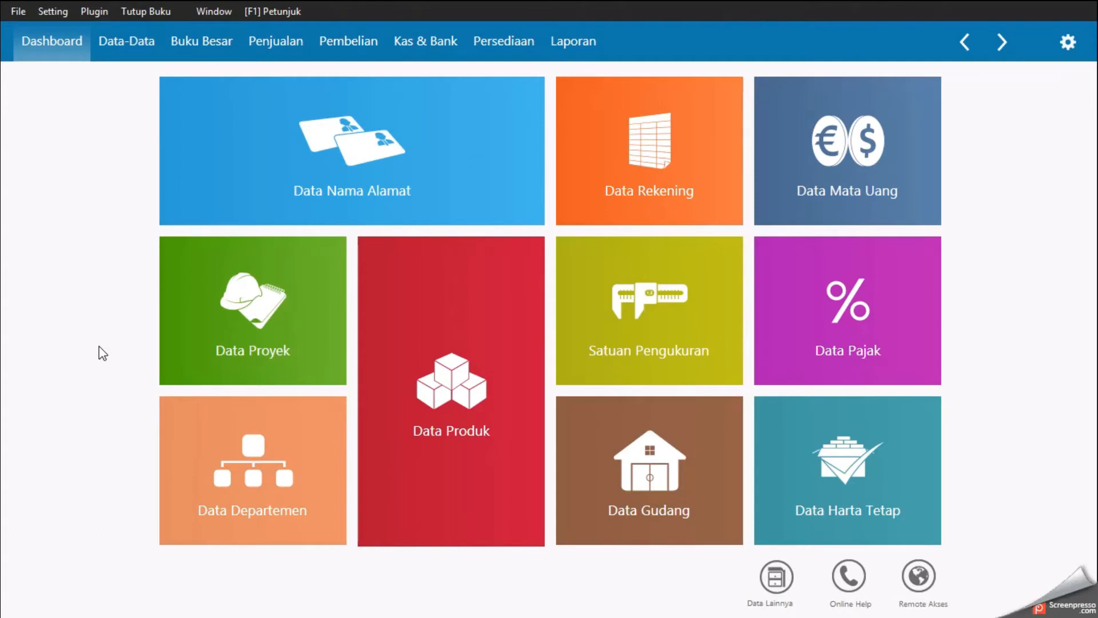
# Step: Switch to the Word document and review the Windys Travel balance sheet accounts
pyautogui.moveTo(598, 159)
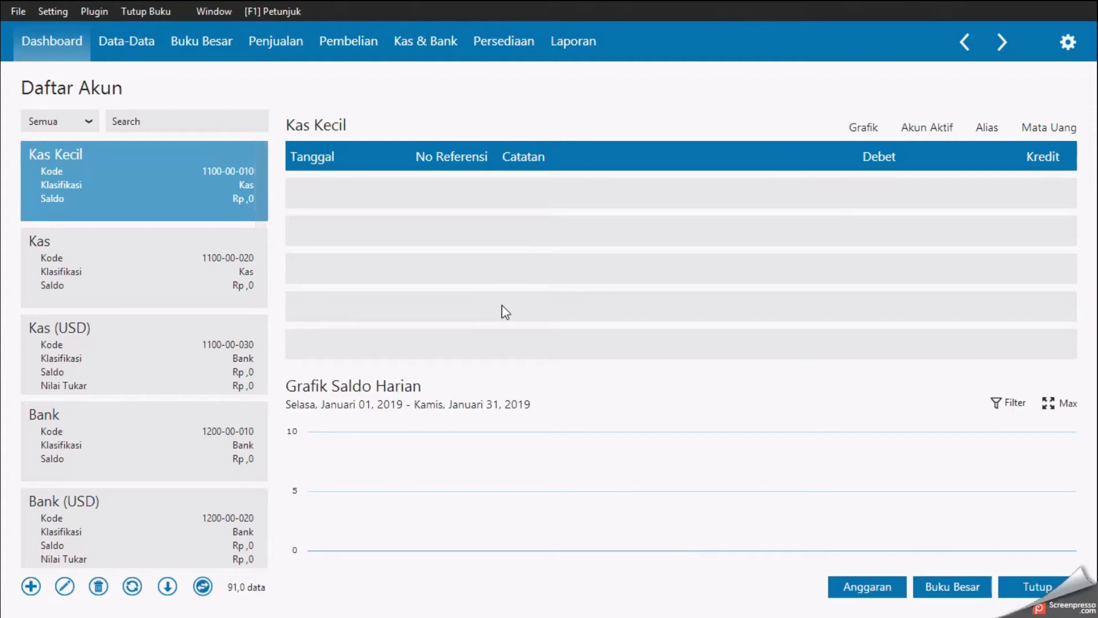
pyautogui.press('super+Tab')
pyautogui.click(685, 281)
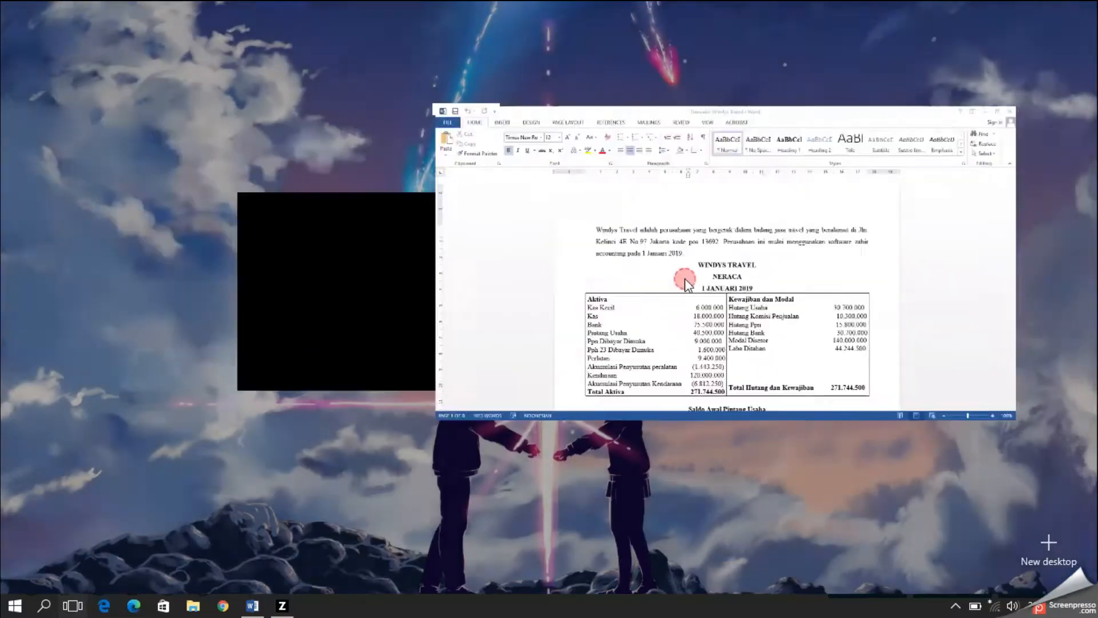
pyautogui.scroll(-3, 579, 296)
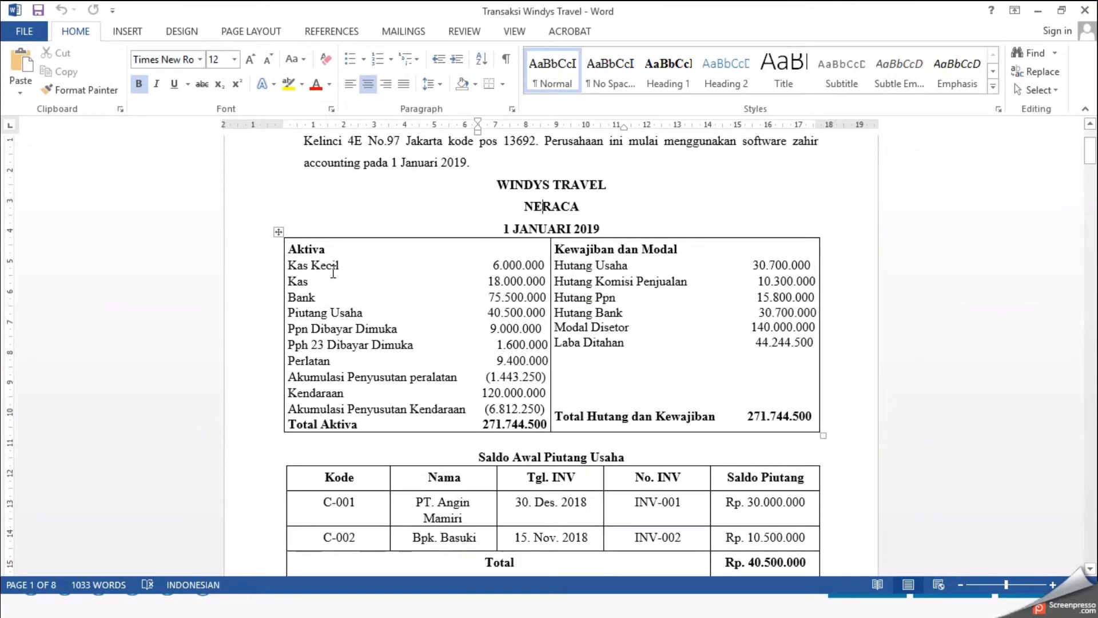
pyautogui.hotkey('alt', 'Tab')
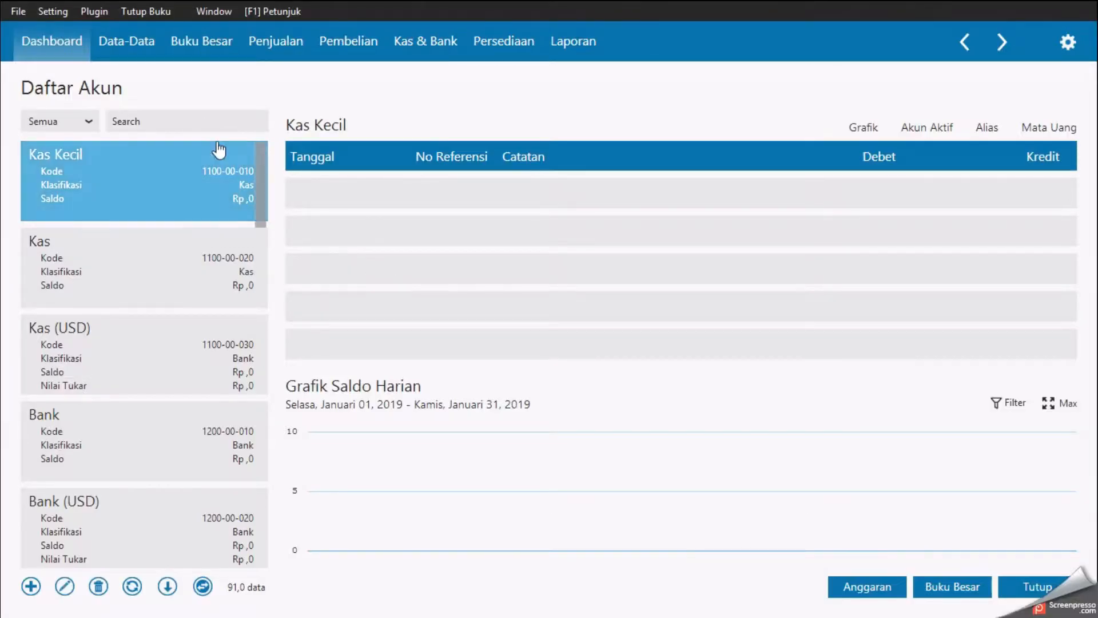
# Step: Search the account list for PPN and compare it with the Ppn account names in the document
pyautogui.click(207, 123)
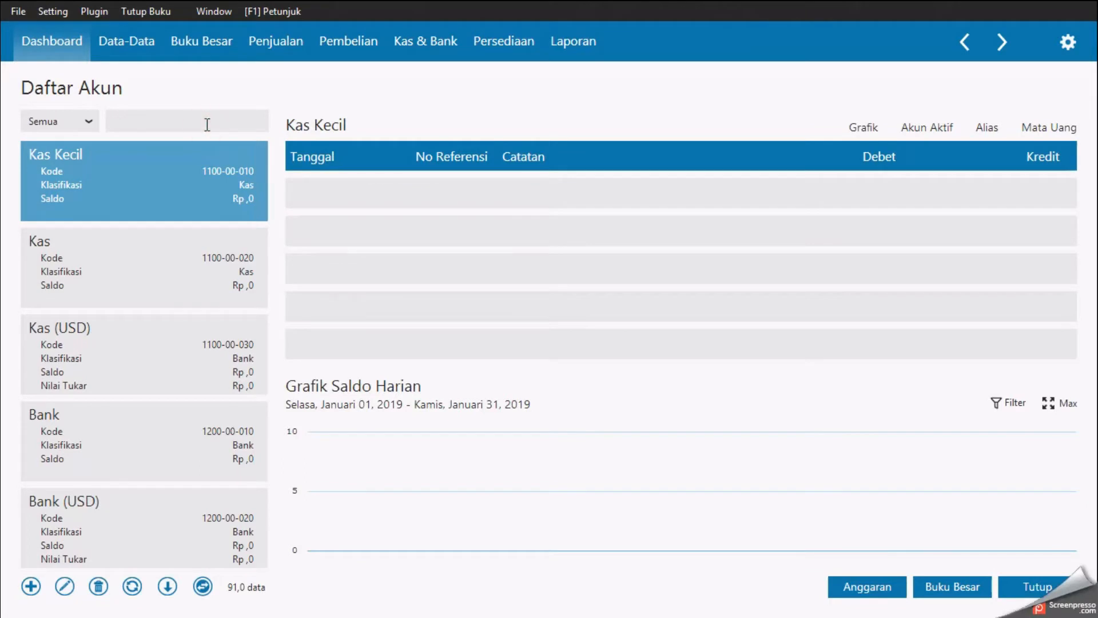
pyautogui.write('PPN')
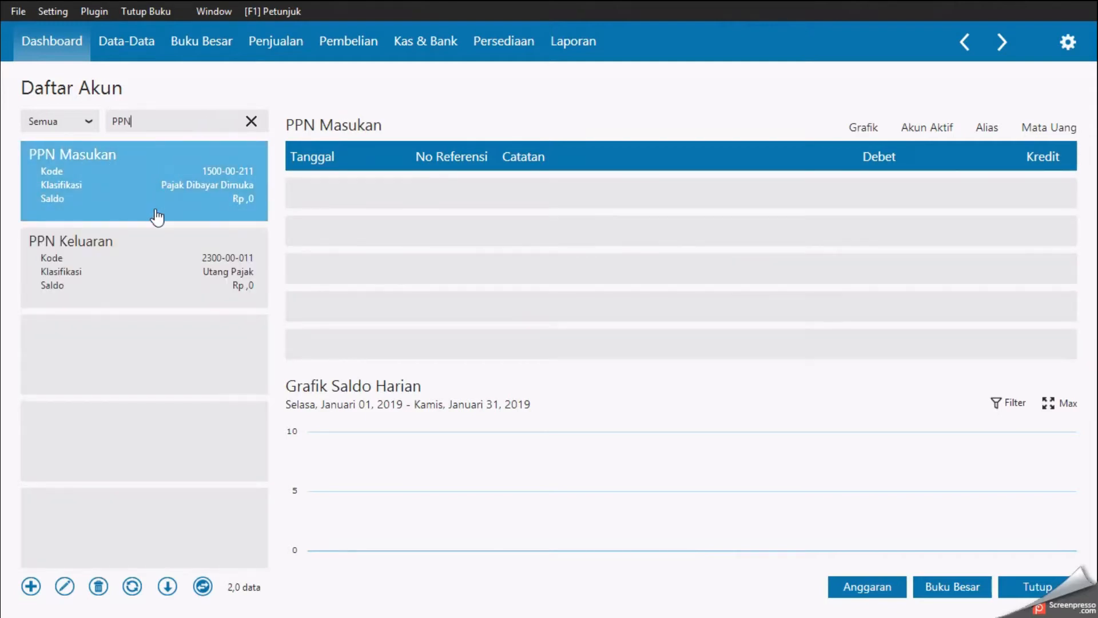
pyautogui.hotkey('alt', 'Tab')
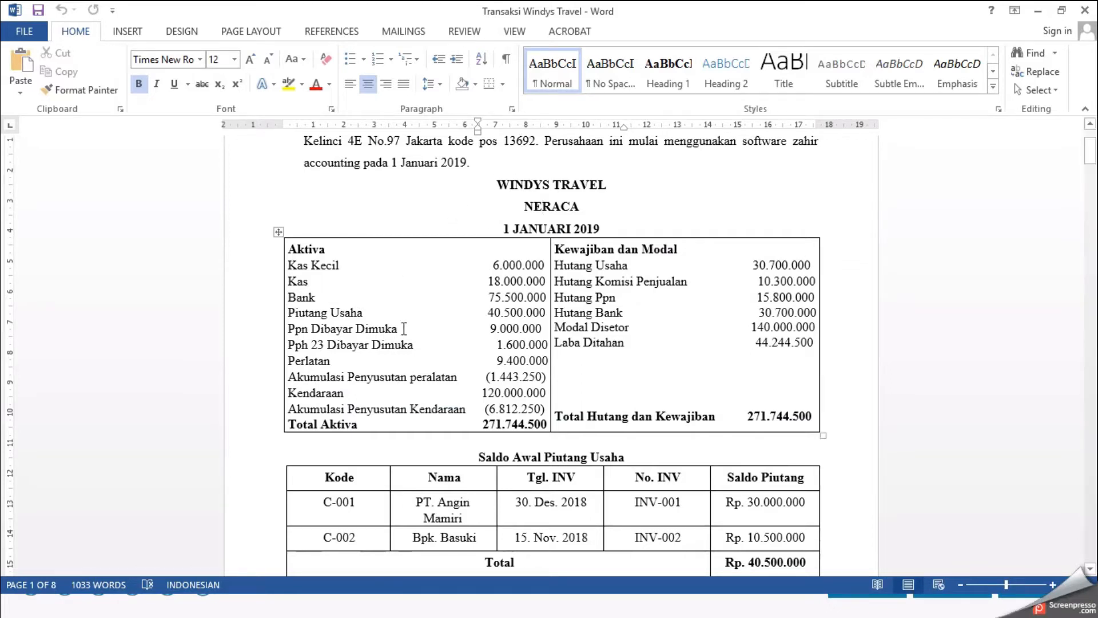
pyautogui.moveTo(289, 329); pyautogui.dragTo(445, 319)
pyautogui.click(563, 343)
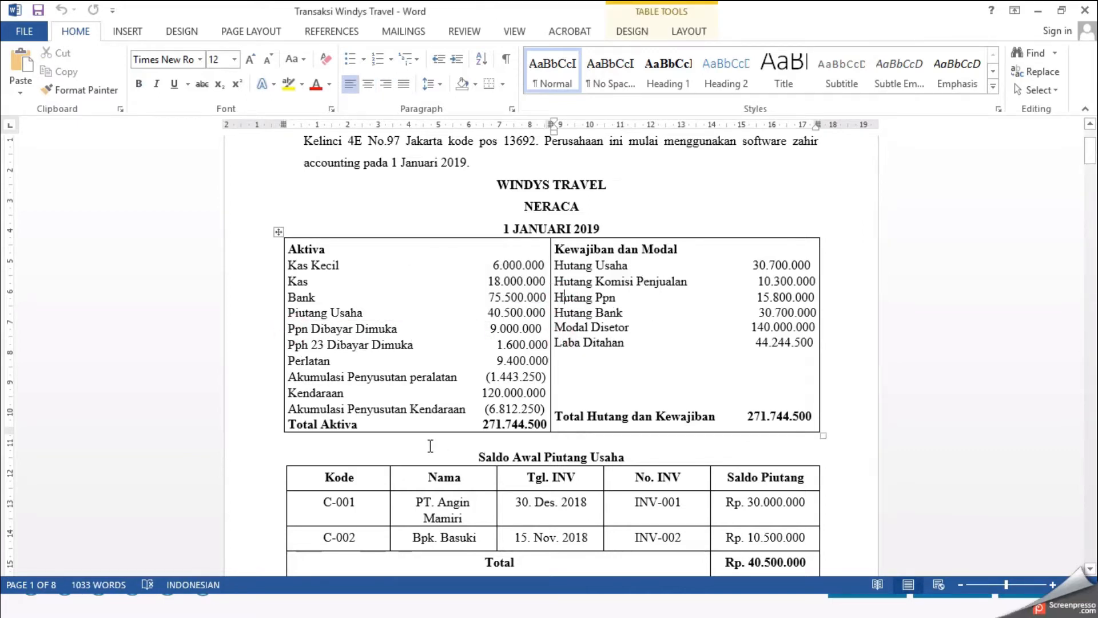
pyautogui.hotkey('alt', 'Tab')
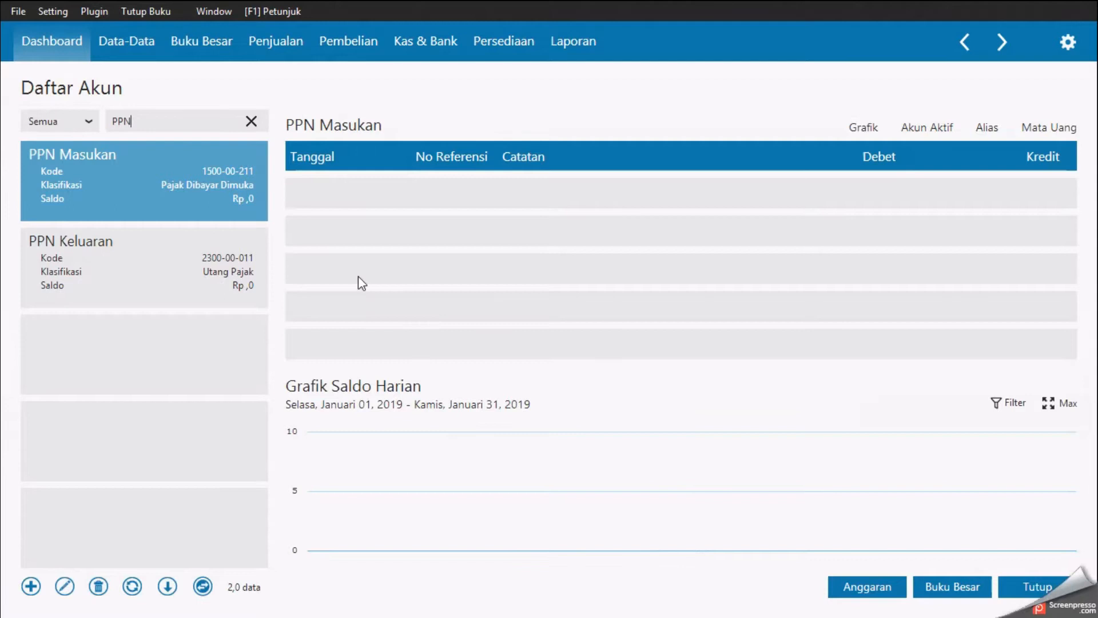
# Step: Rename the PPN Masukan account to PPN Dibayar Dimuka and save it
pyautogui.click(148, 184)
pyautogui.click(147, 184)
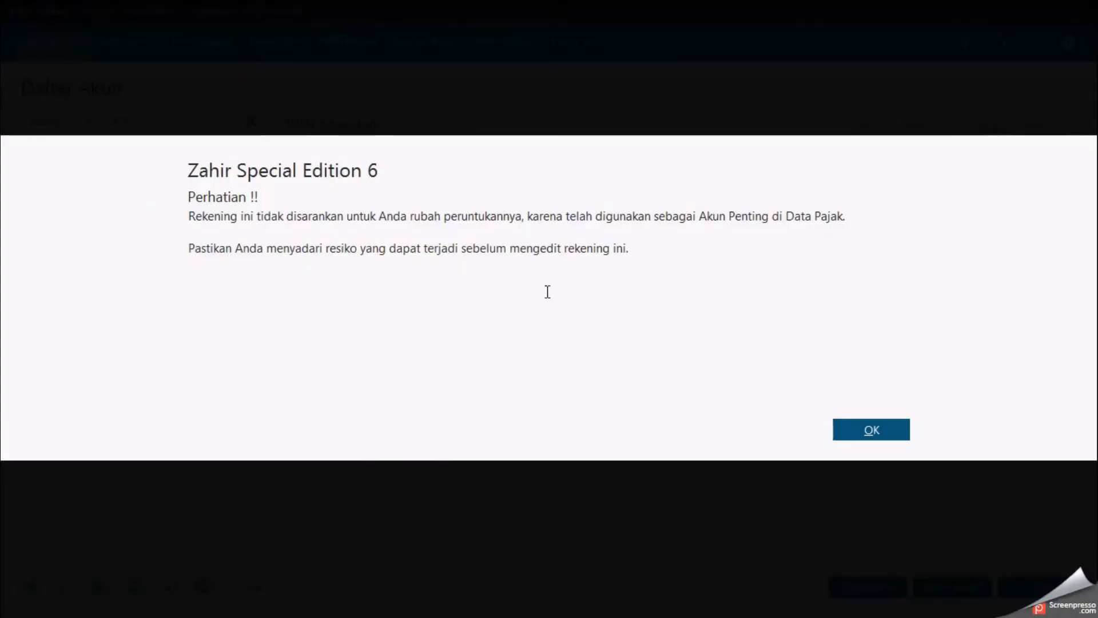
pyautogui.click(847, 433)
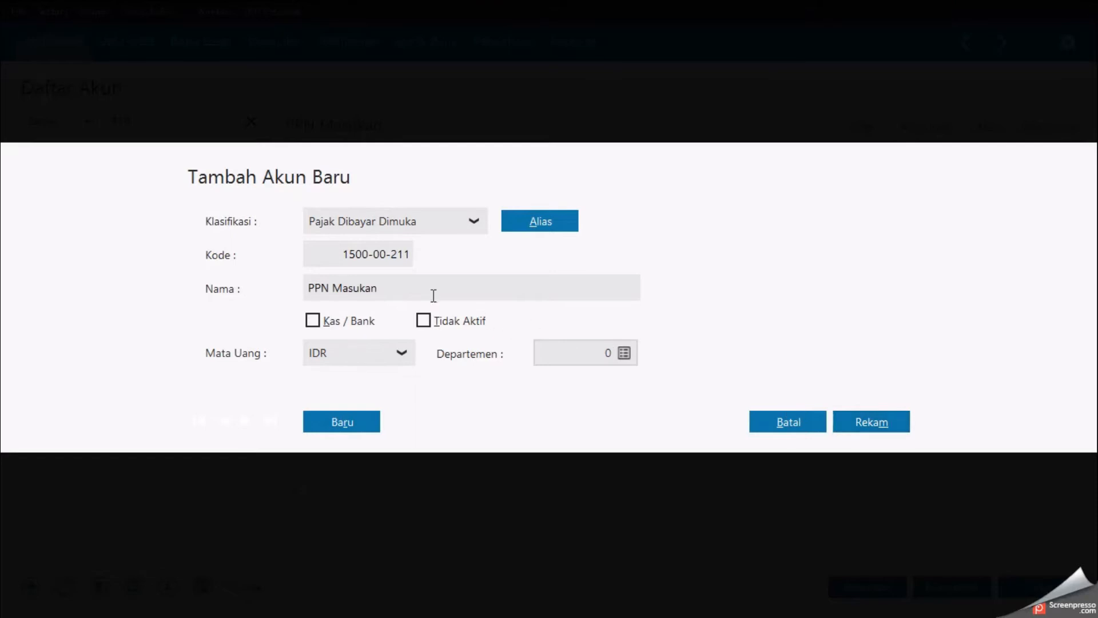
pyautogui.doubleClick(375, 289)
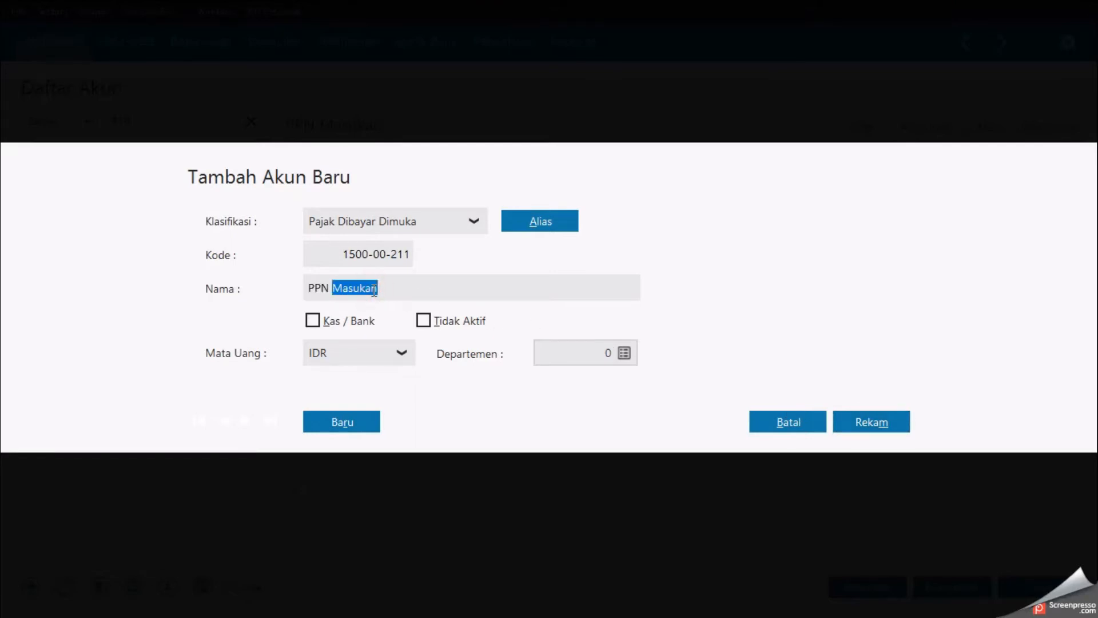
pyautogui.write('Dibayar')
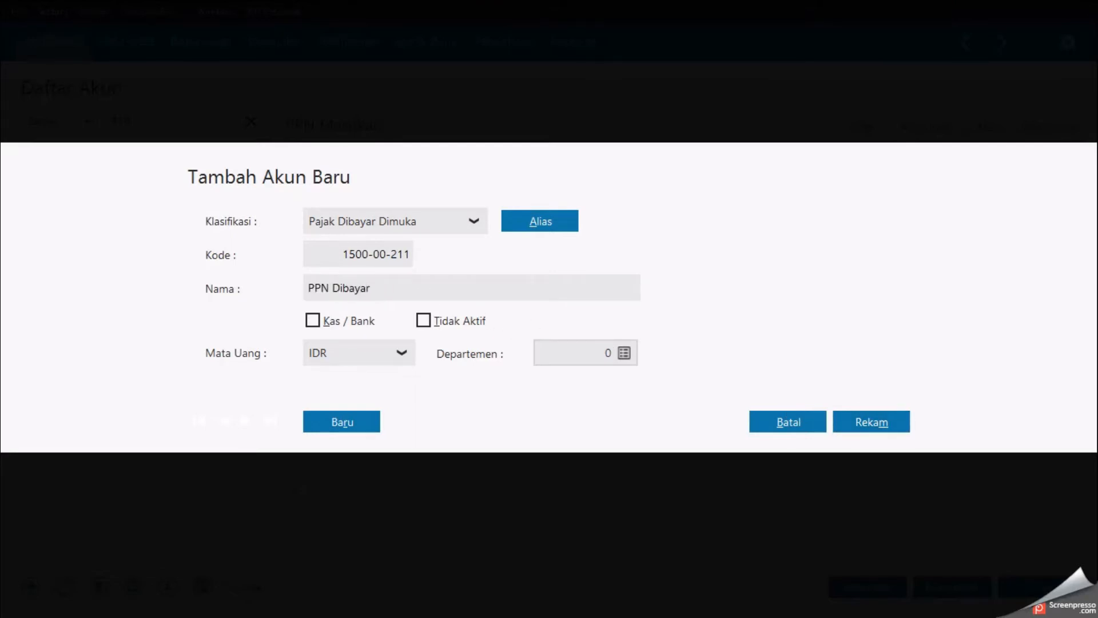
pyautogui.write(' Dimuka')
pyautogui.click(872, 419)
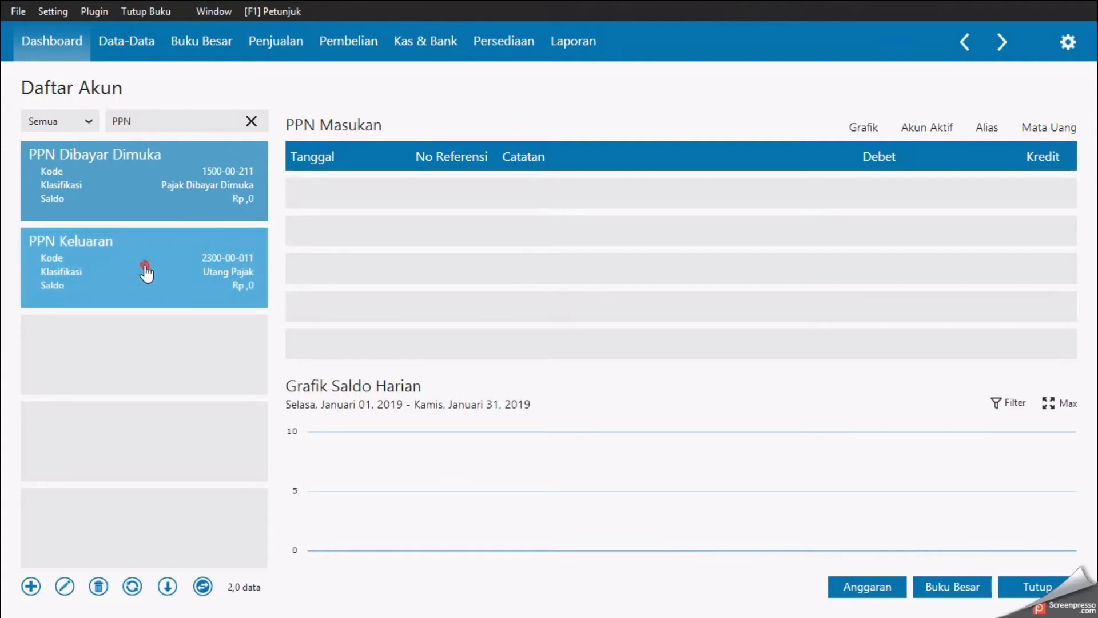
# Step: Rename the PPN Keluaran account to Utang PPN and save it
pyautogui.doubleClick(146, 273)
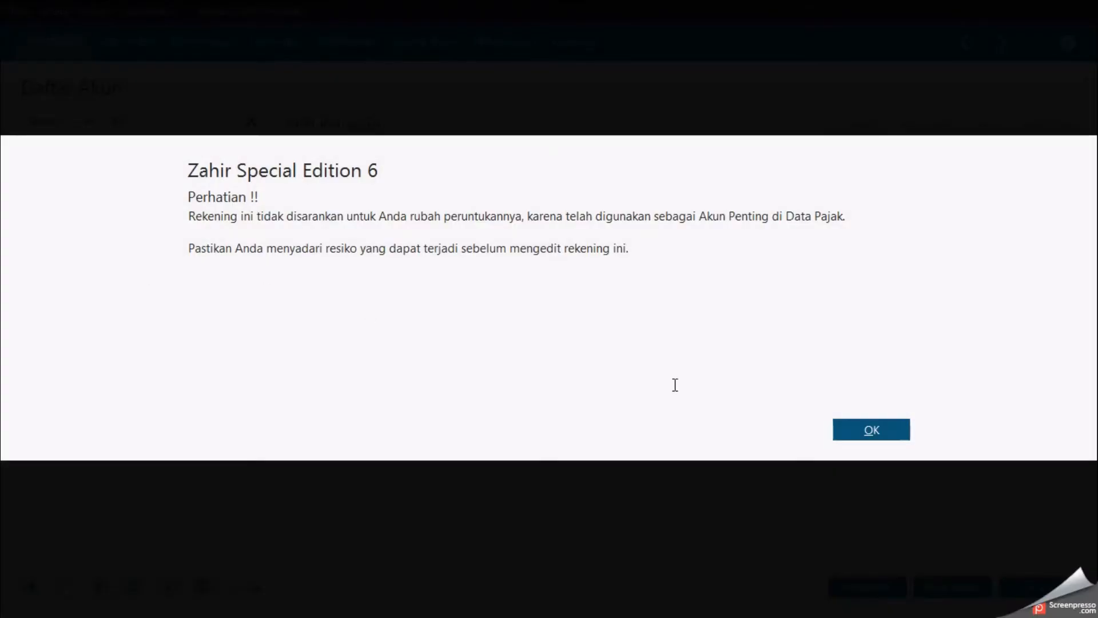
pyautogui.click(850, 429)
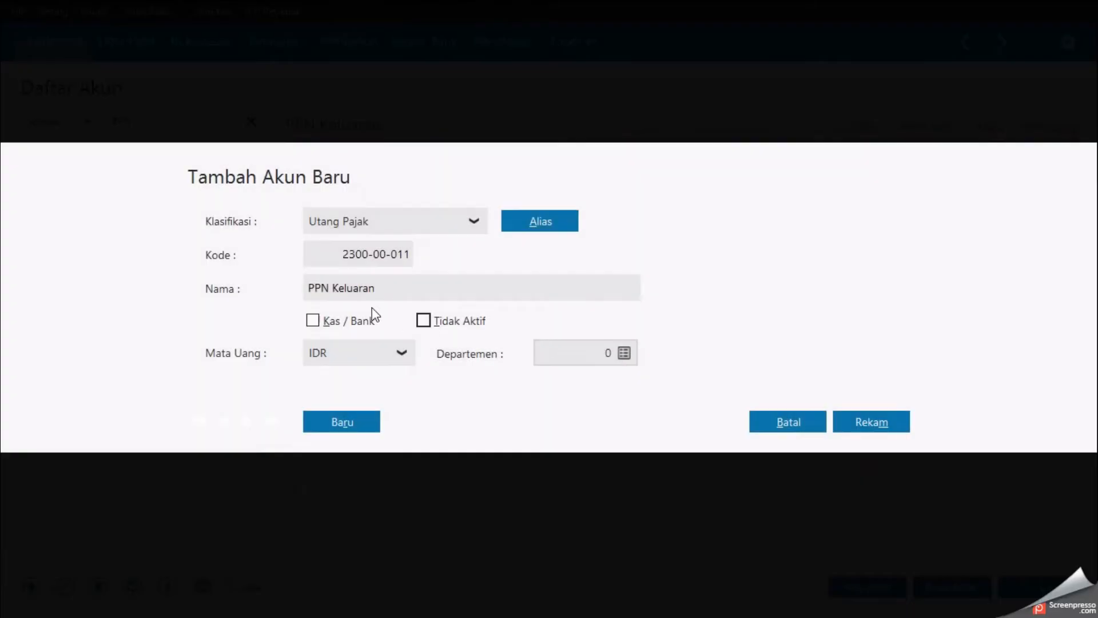
pyautogui.doubleClick(366, 289)
pyautogui.press('BackSpace')
pyautogui.write('Utang PPN')
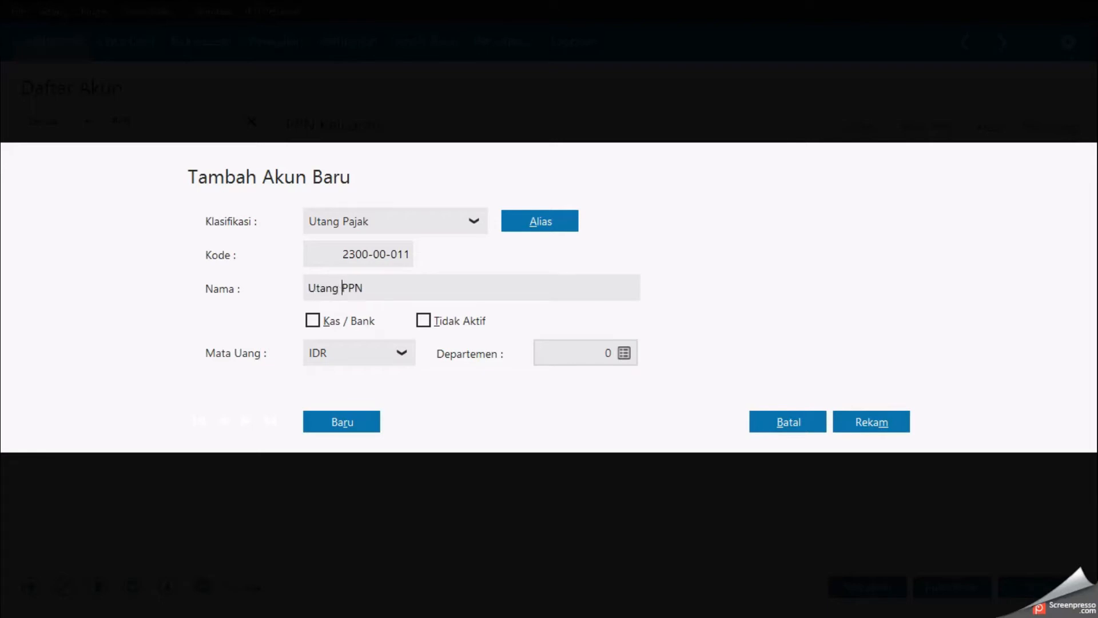
pyautogui.click(835, 424)
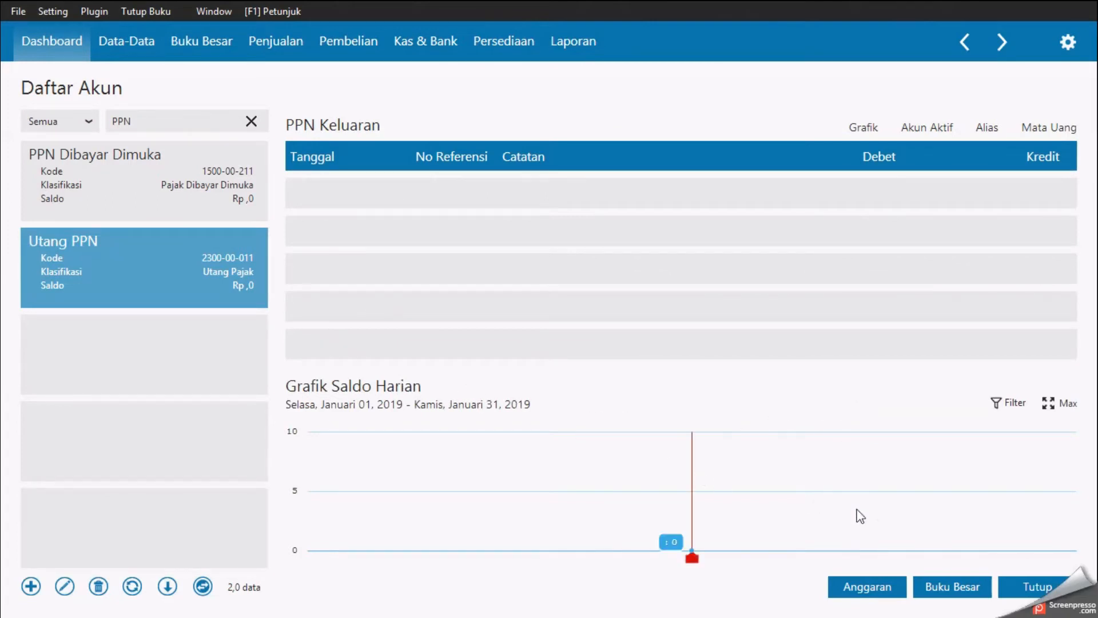
# Step: Close the account list and open the opening account balances (Saldo Awal Akun) entry
pyautogui.click(1017, 581)
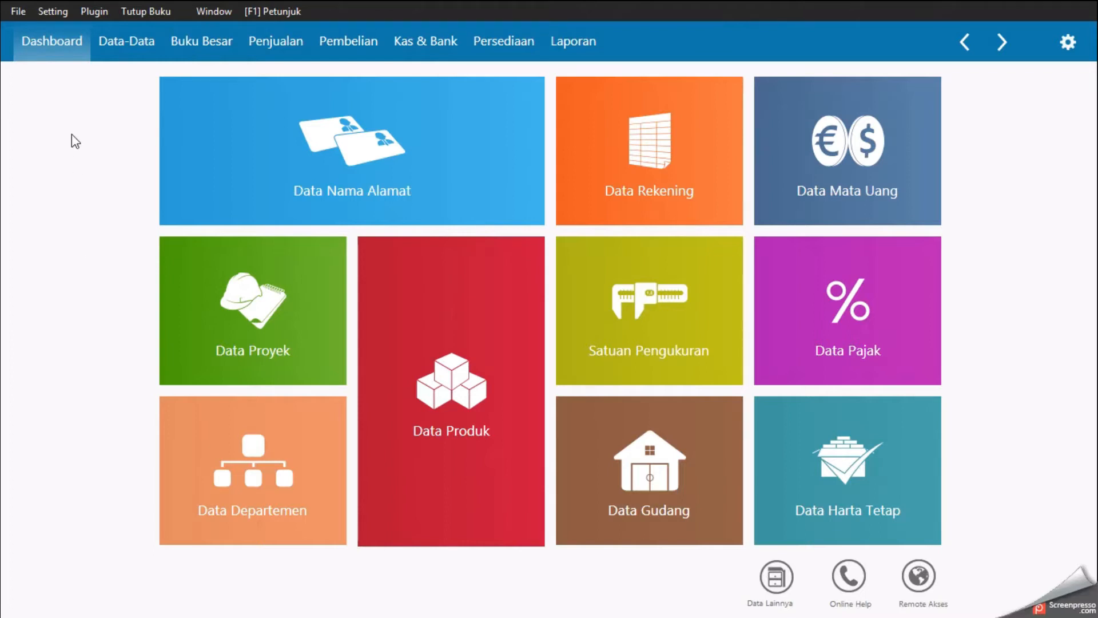
pyautogui.click(57, 13)
pyautogui.moveTo(123, 76)
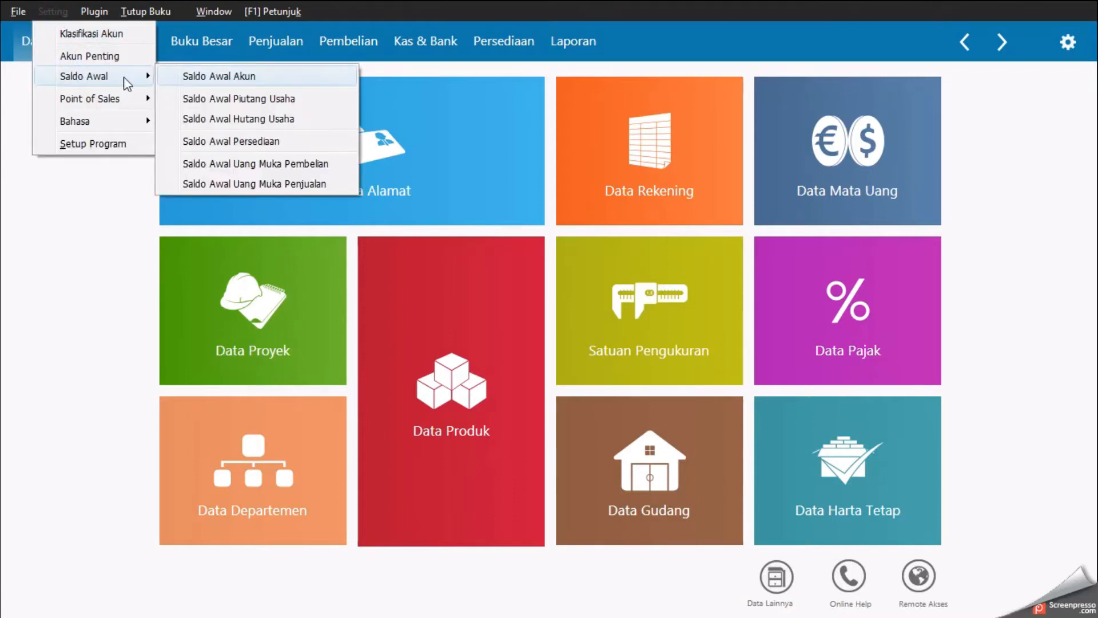
pyautogui.click(172, 73)
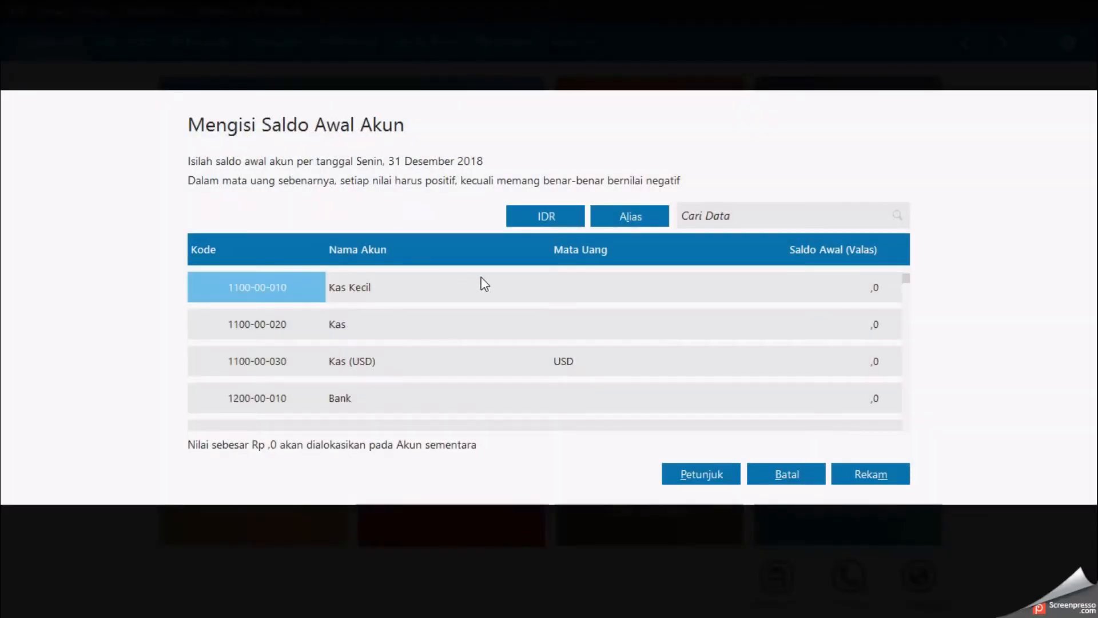
# Step: Enter an opening balance of 6000000 for Kas Kecil, checking the figure in the document
pyautogui.click(564, 289)
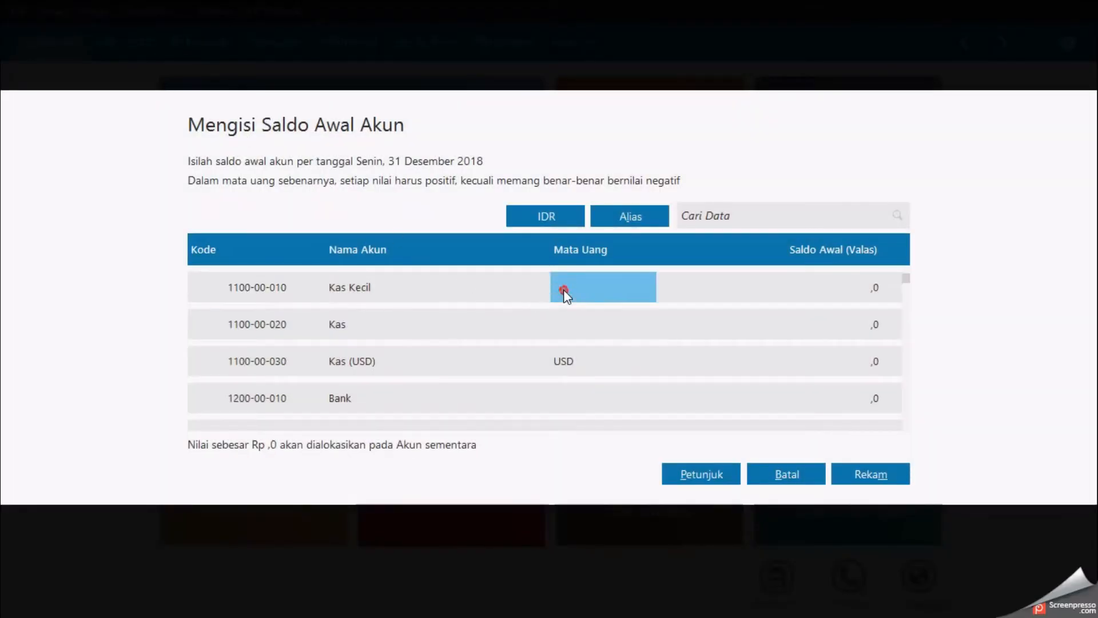
pyautogui.click(751, 300)
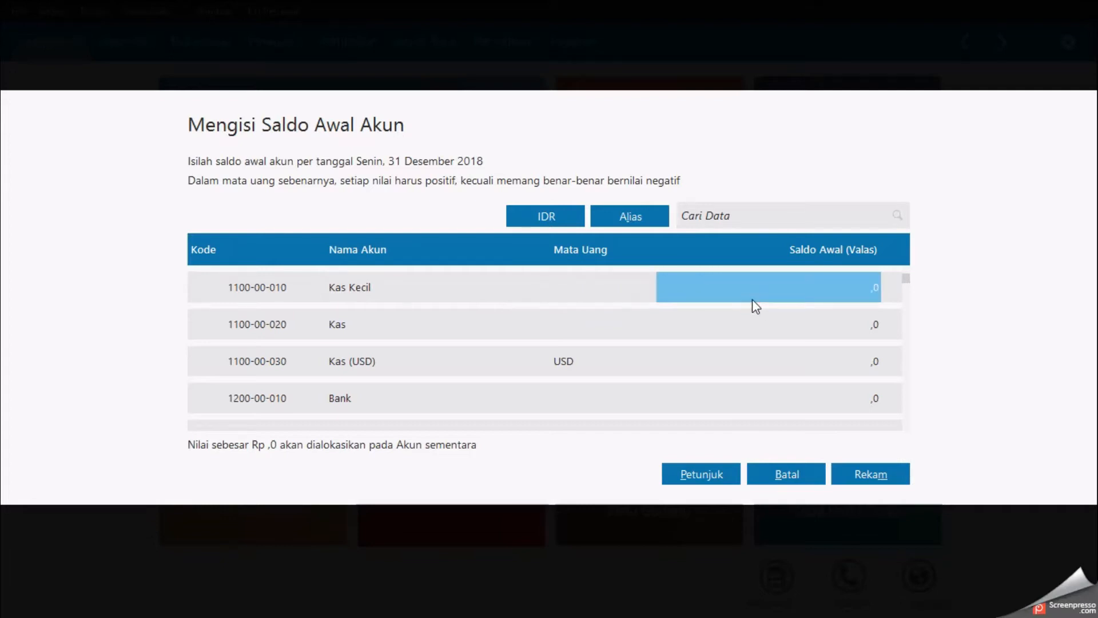
pyautogui.press('super+Tab')
pyautogui.click(746, 293)
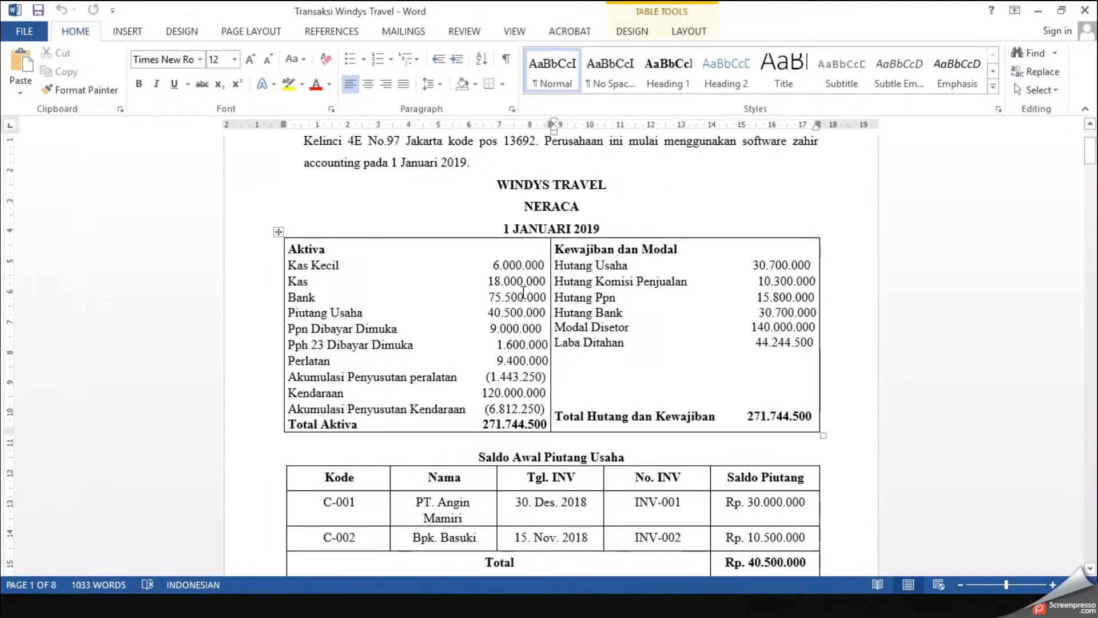
pyautogui.hotkey('alt', 'Tab')
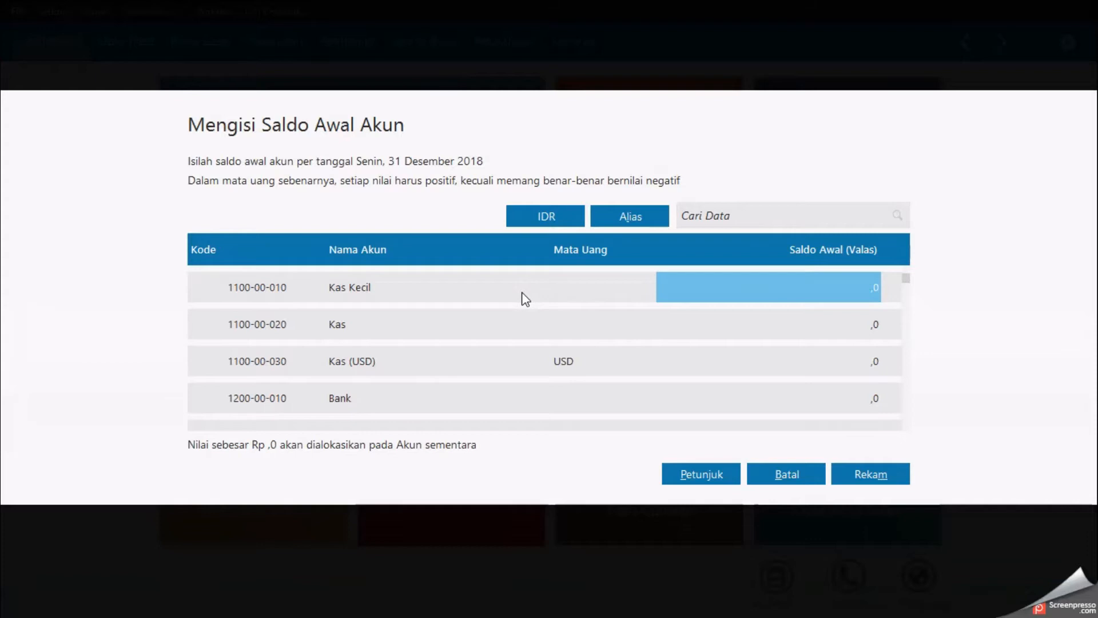
pyautogui.write('6000000')
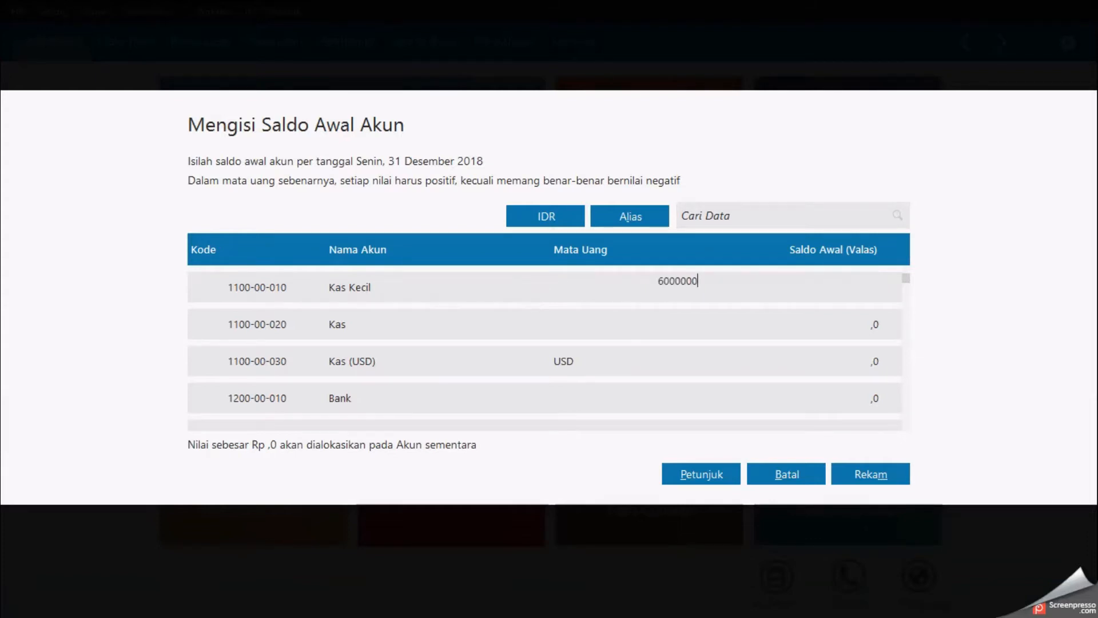
pyautogui.press('Return')
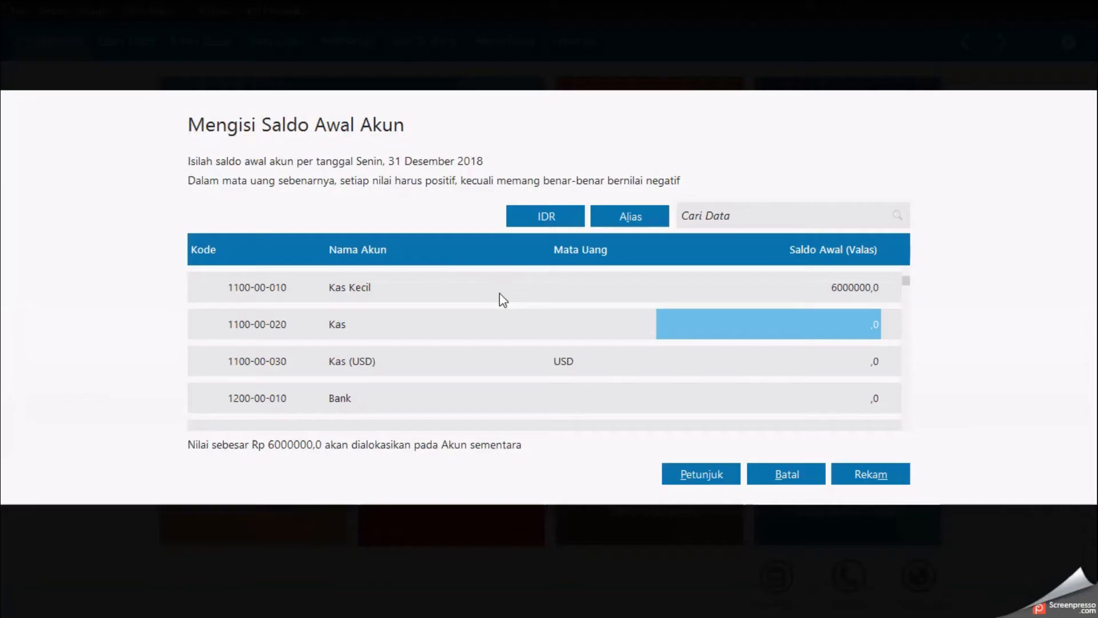
# Step: Enter an opening balance of 18000000 for Kas and move past Kas (USD)
pyautogui.write('1')
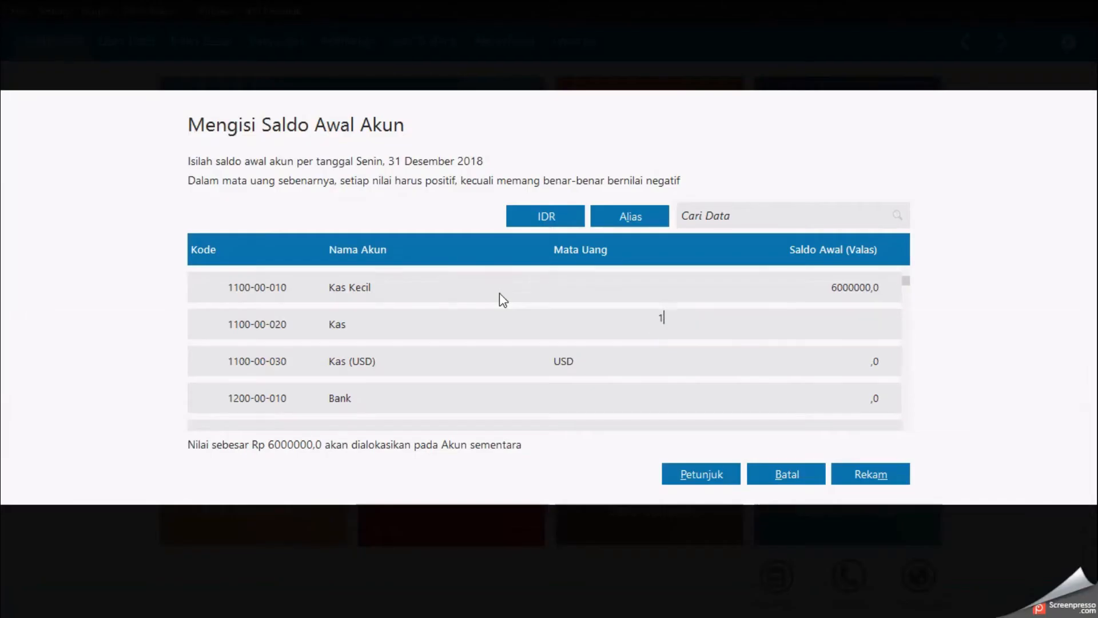
pyautogui.write('8000000')
pyautogui.press('Return')
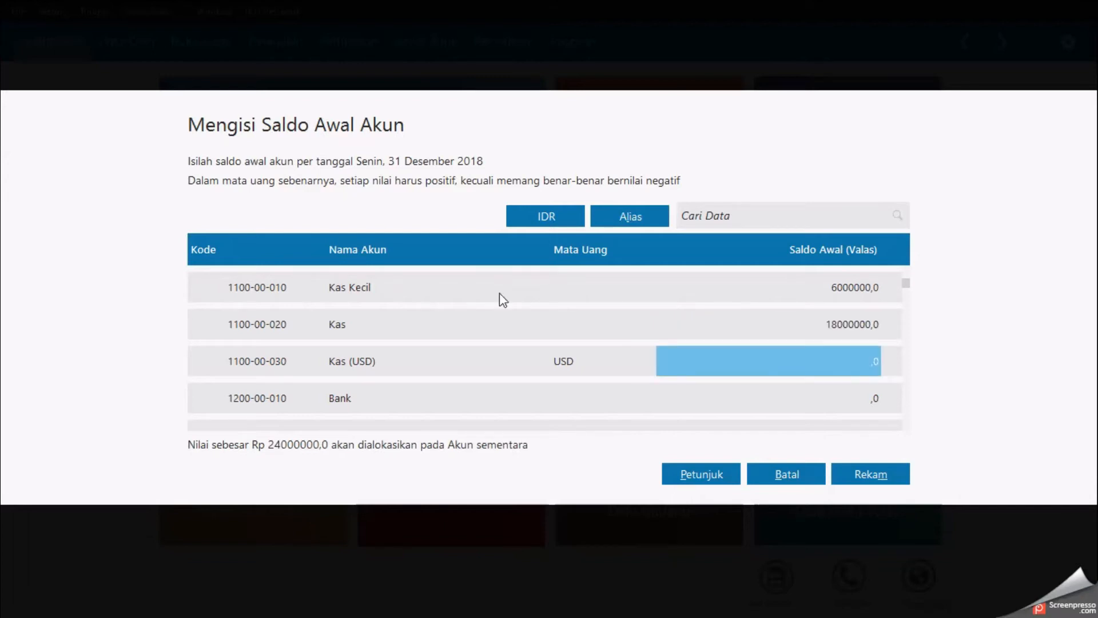
pyautogui.press('Return')
# Step: Enter an opening balance of 75500000 for Bank, checking the figure in the document, and move past Bank (USD)
pyautogui.hotkey('alt', 'Tab')
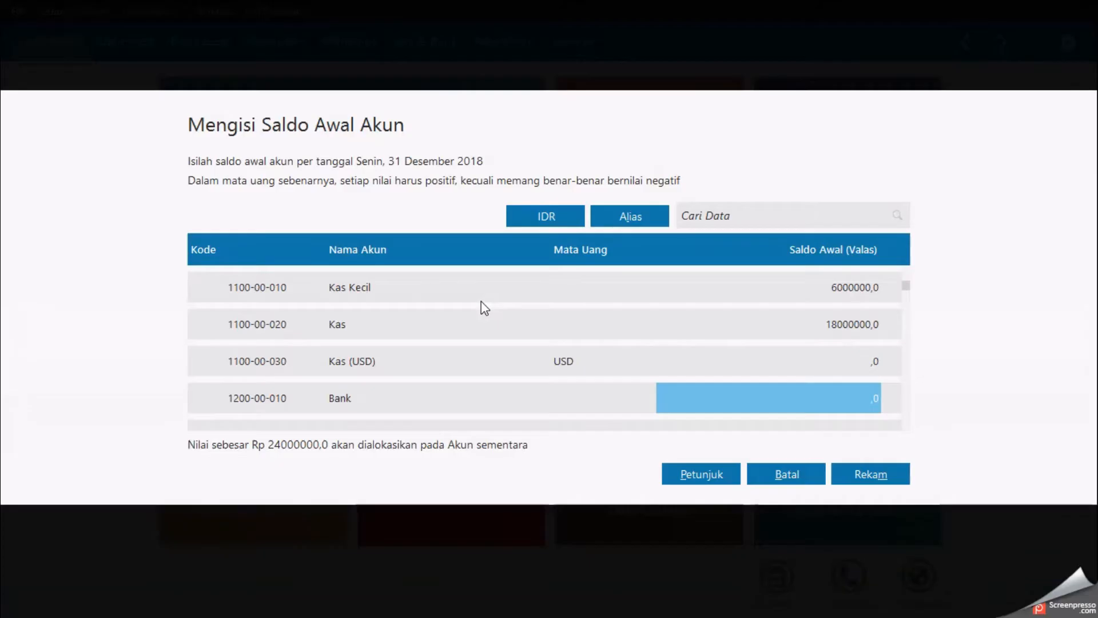
pyautogui.write('75500000')
pyautogui.press('Return')
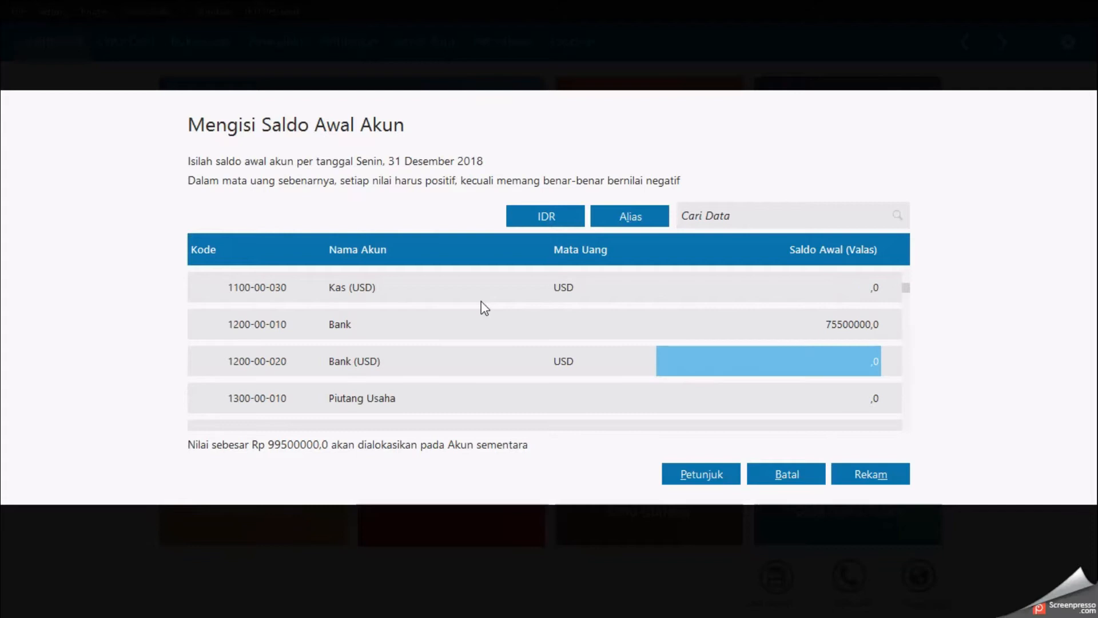
pyautogui.press('Return')
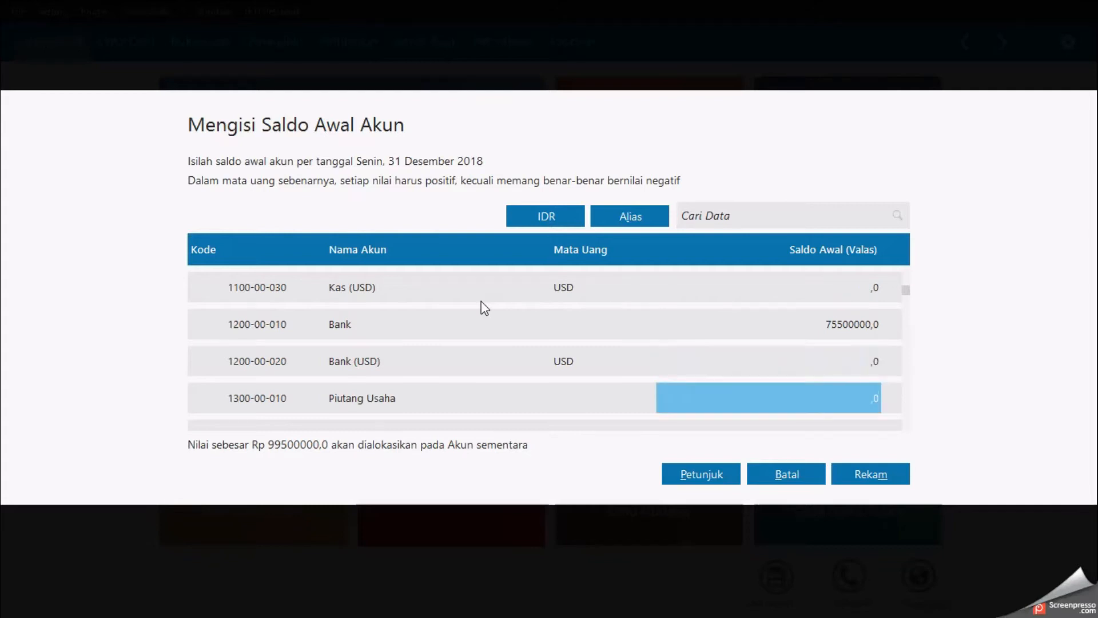
# Step: Enter an opening balance of 40500000 for Piutang Usaha, checking the figure in the document
pyautogui.hotkey('alt', 'Tab')
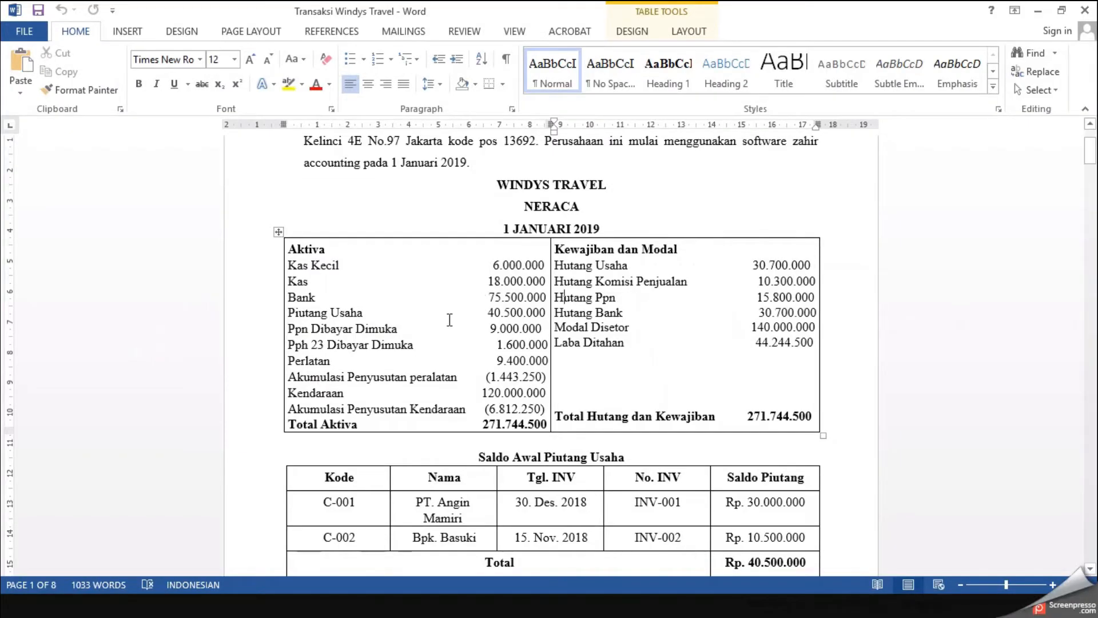
pyautogui.hotkey('alt', 'Tab')
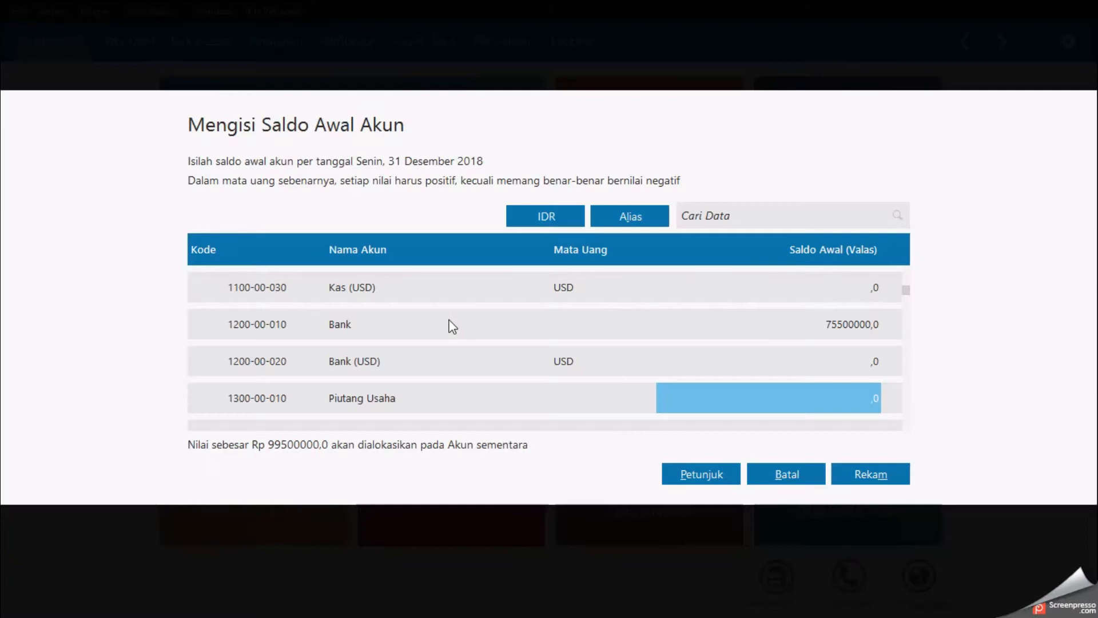
pyautogui.write('40500000')
pyautogui.hotkey('alt', 'Tab')
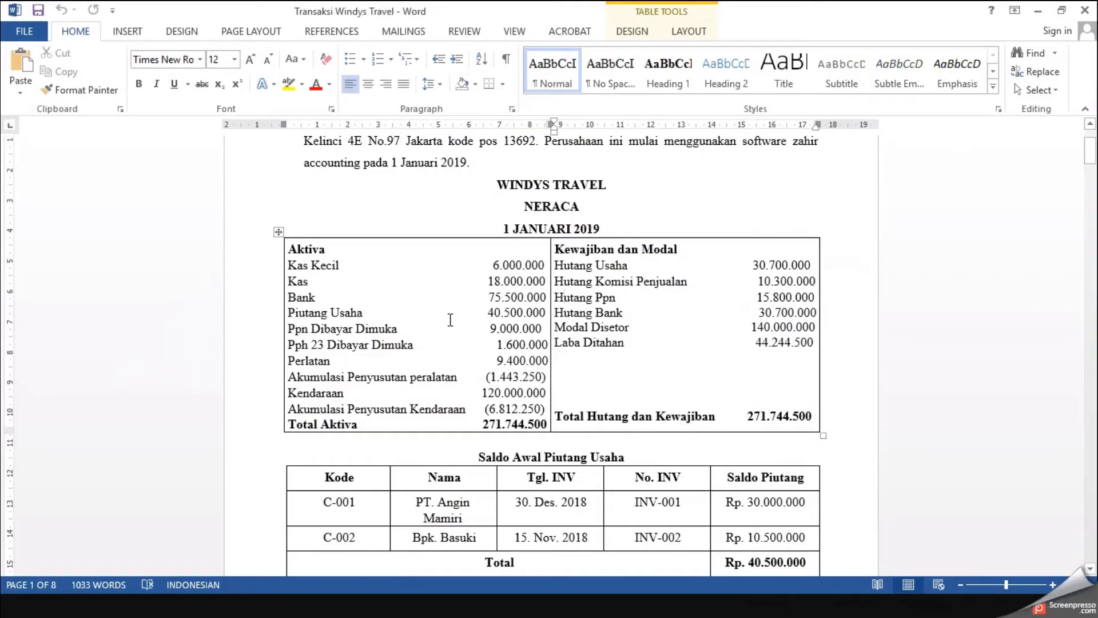
pyautogui.hotkey('alt', 'Tab')
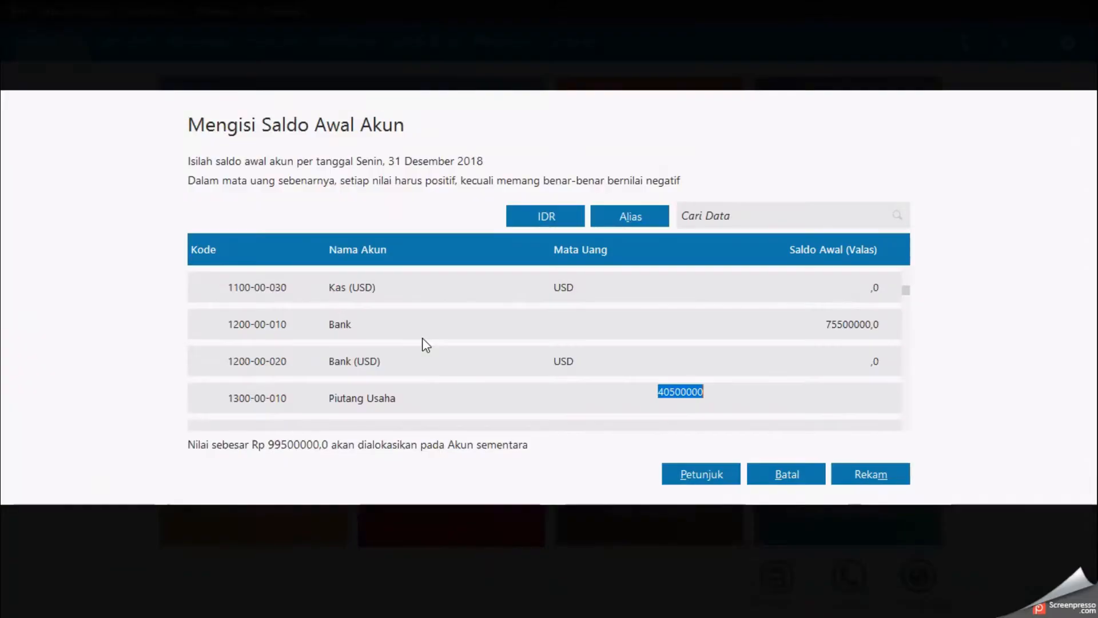
pyautogui.press('Return')
# Step: Move down to PPN Dibayar Dimuka and enter an opening balance of 9000000, checking the document
pyautogui.press('Return')
pyautogui.press('Return')
pyautogui.press('Return')
pyautogui.press('Return')
pyautogui.press('Return')
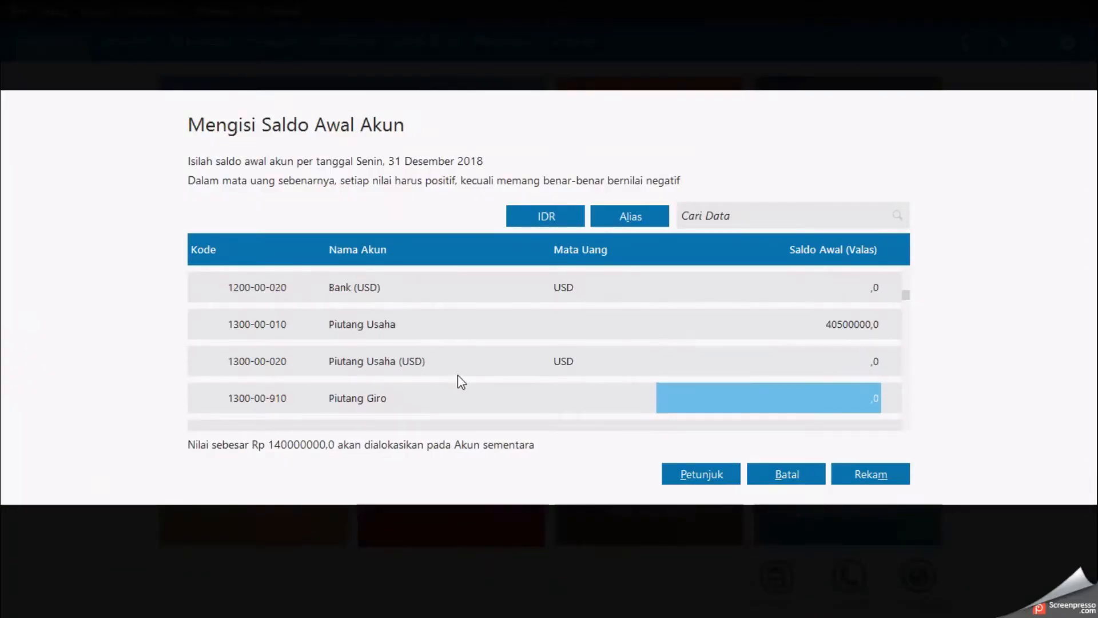
pyautogui.press('Return')
pyautogui.press('Return')
pyautogui.press('Return')
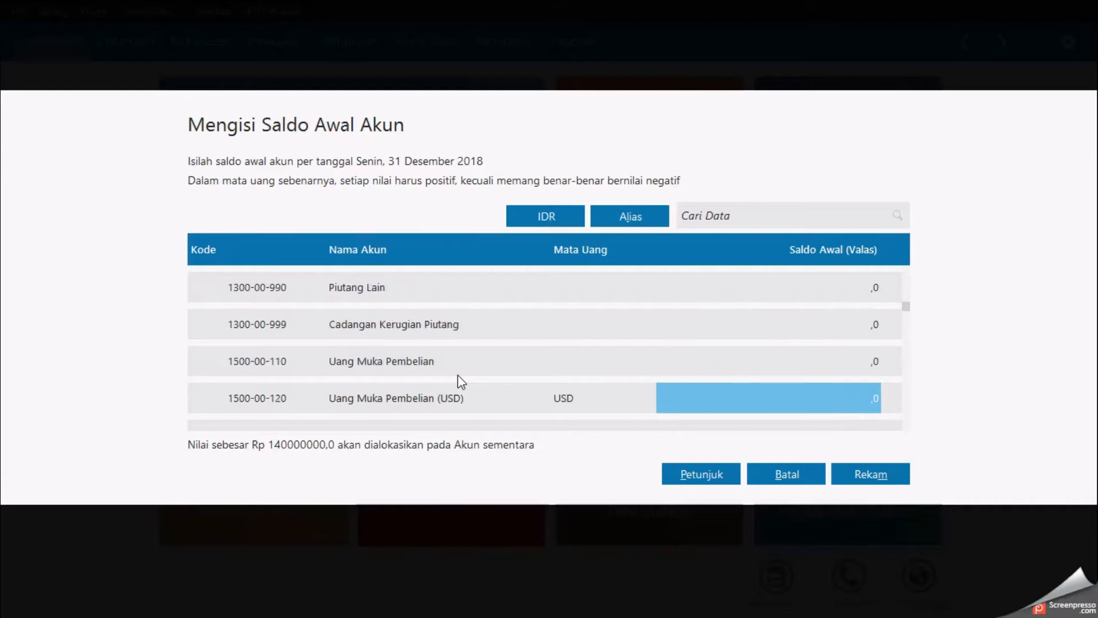
pyautogui.hotkey('alt', 'Tab')
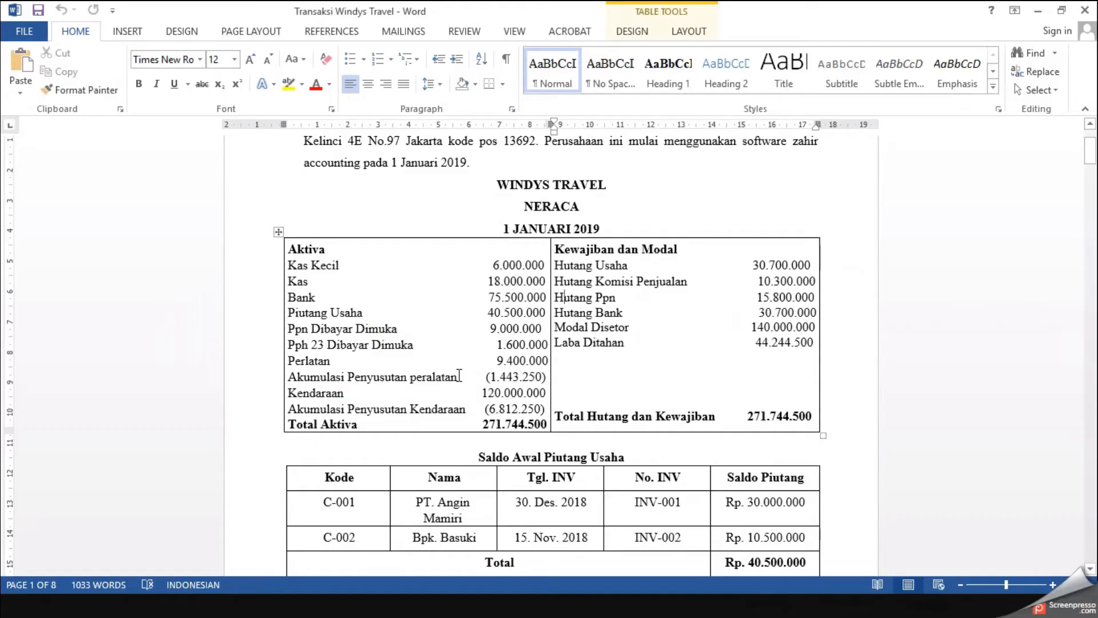
pyautogui.hotkey('alt', 'Tab')
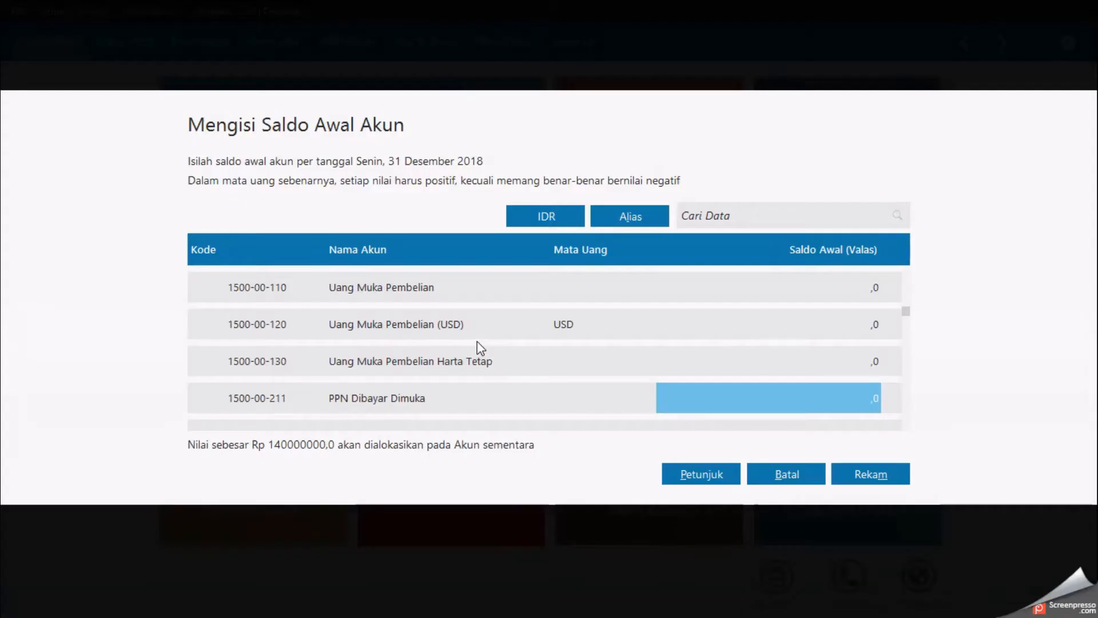
pyautogui.write('9000000')
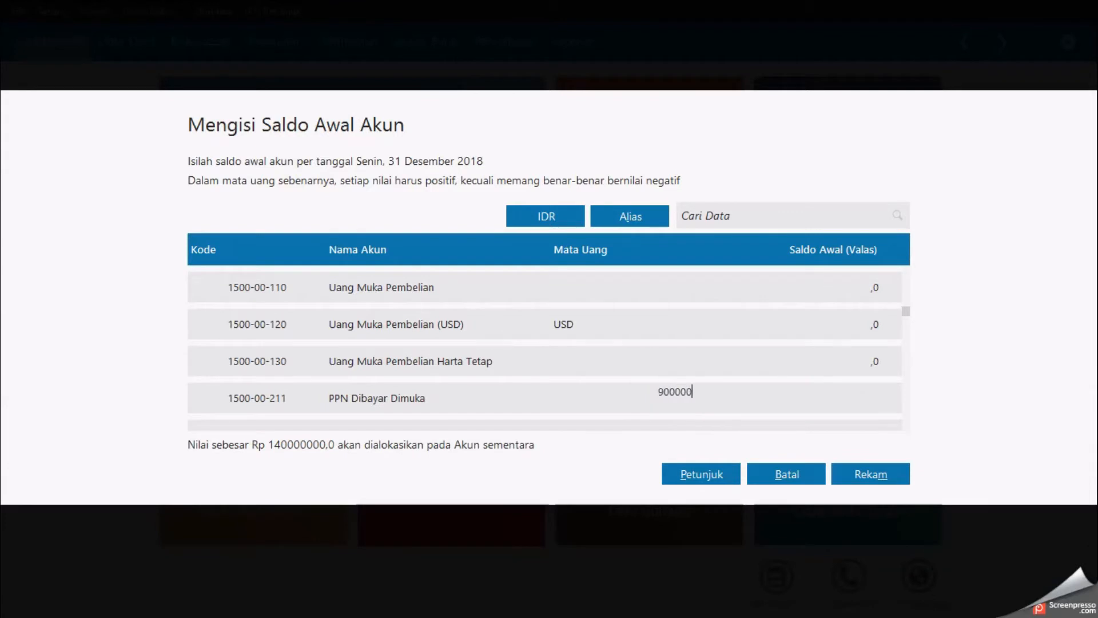
pyautogui.press('Return')
pyautogui.press('Return')
pyautogui.press('Return')
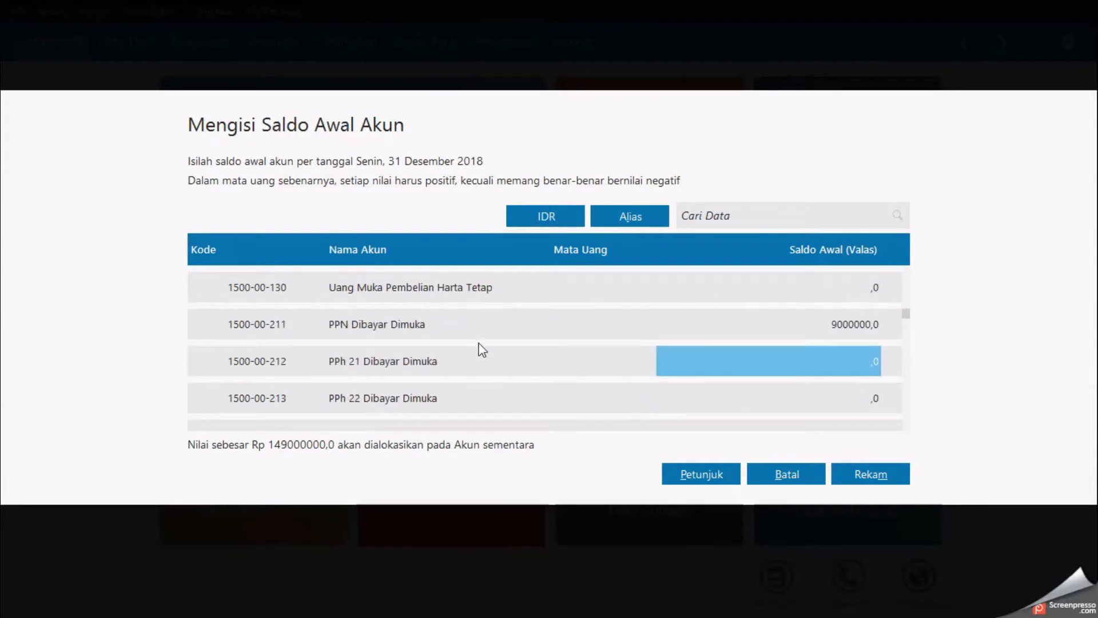
# Step: Enter an opening balance of 1600000 for PPh 23 Dibayar Dimuka, checking the figure in the document
pyautogui.hotkey('alt', 'Tab')
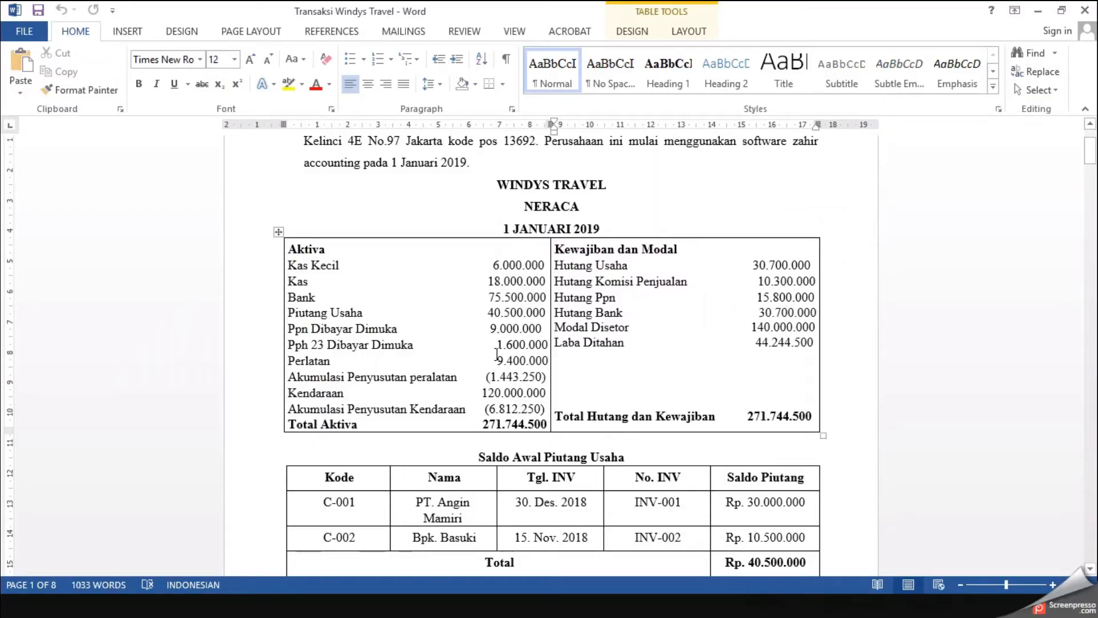
pyautogui.hotkey('alt', 'Tab')
pyautogui.write('1')
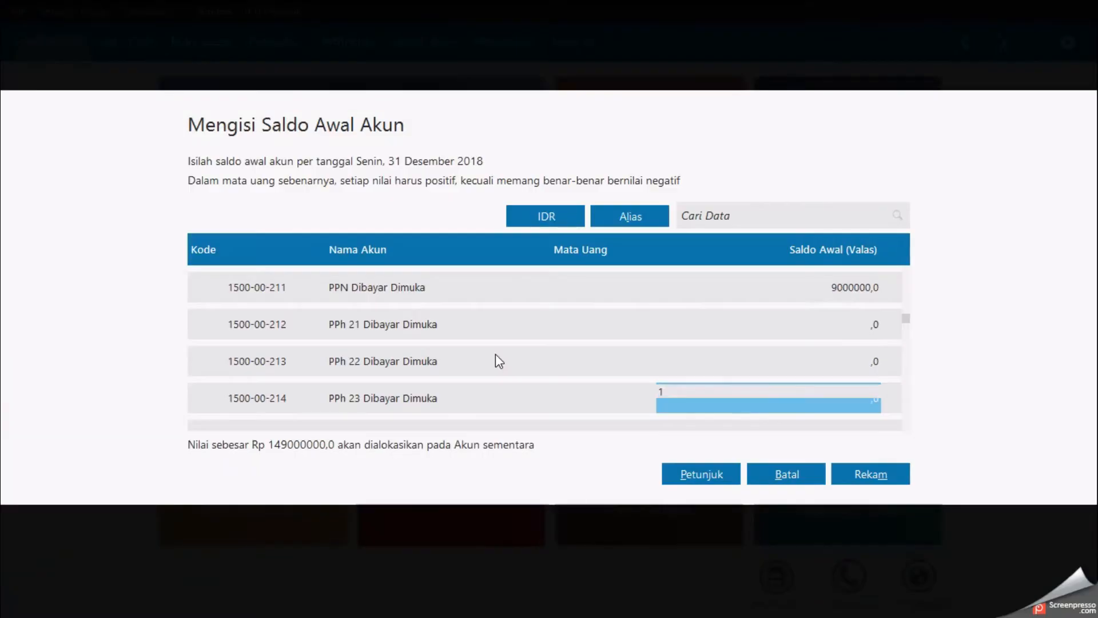
pyautogui.write('600000')
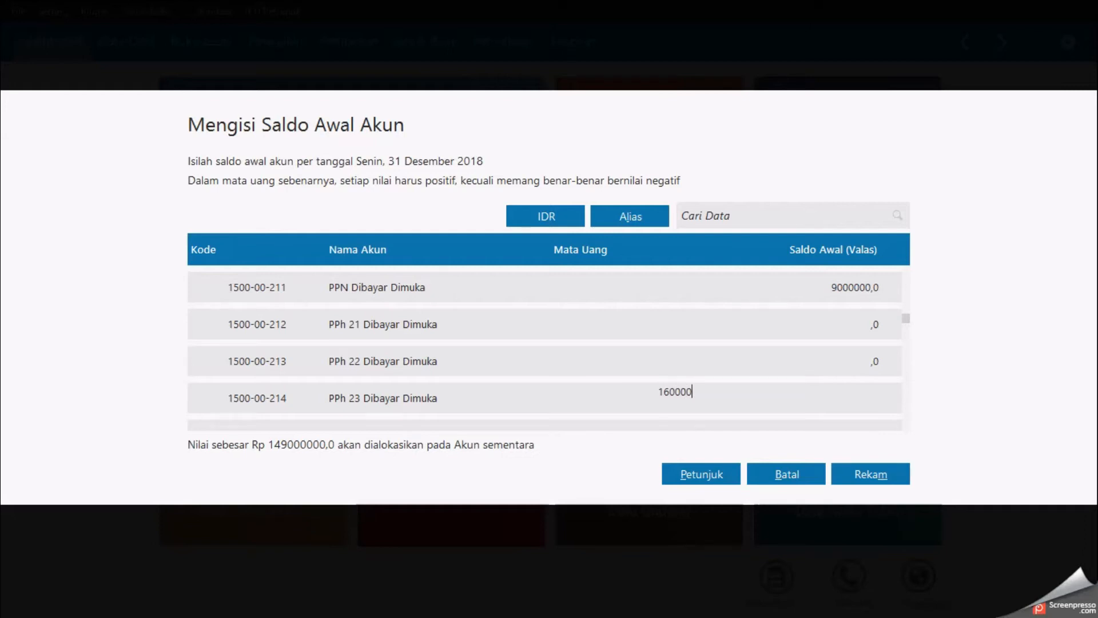
pyautogui.press('Return')
# Step: Move down to Mesin & Peralatan and enter an opening balance of 9400000 for the equipment (Perlatan)
pyautogui.press('Down')
pyautogui.press('Down')
pyautogui.press('Down')
pyautogui.press('Down')
pyautogui.press('Down')
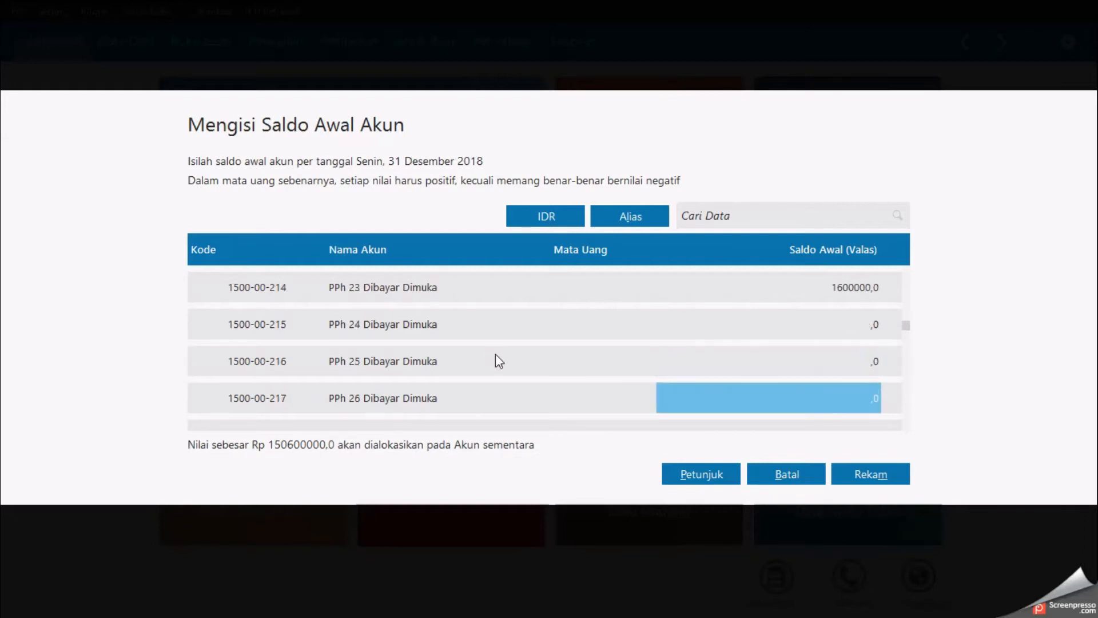
pyautogui.press('Down')
pyautogui.press('Down')
pyautogui.press('Down')
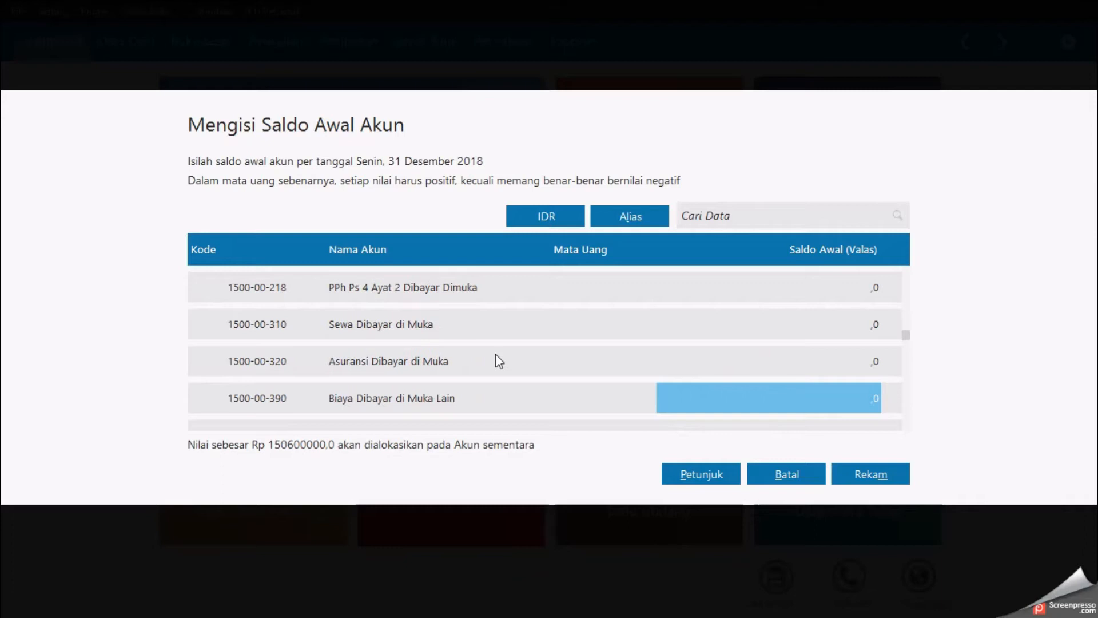
pyautogui.press('Down')
pyautogui.press('Down')
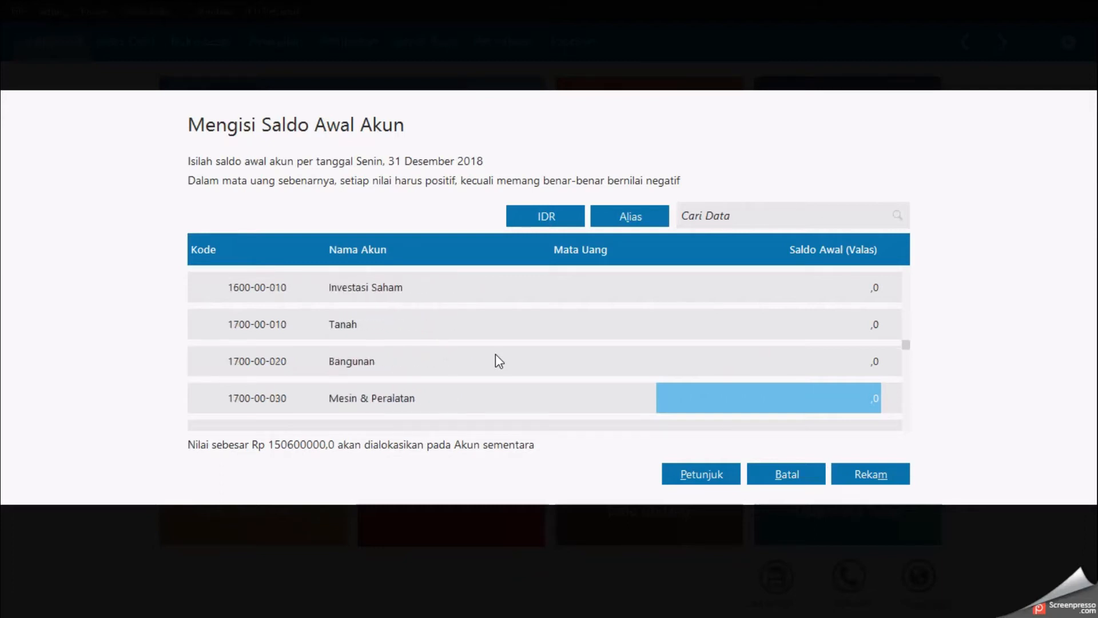
pyautogui.hotkey('alt', 'Tab')
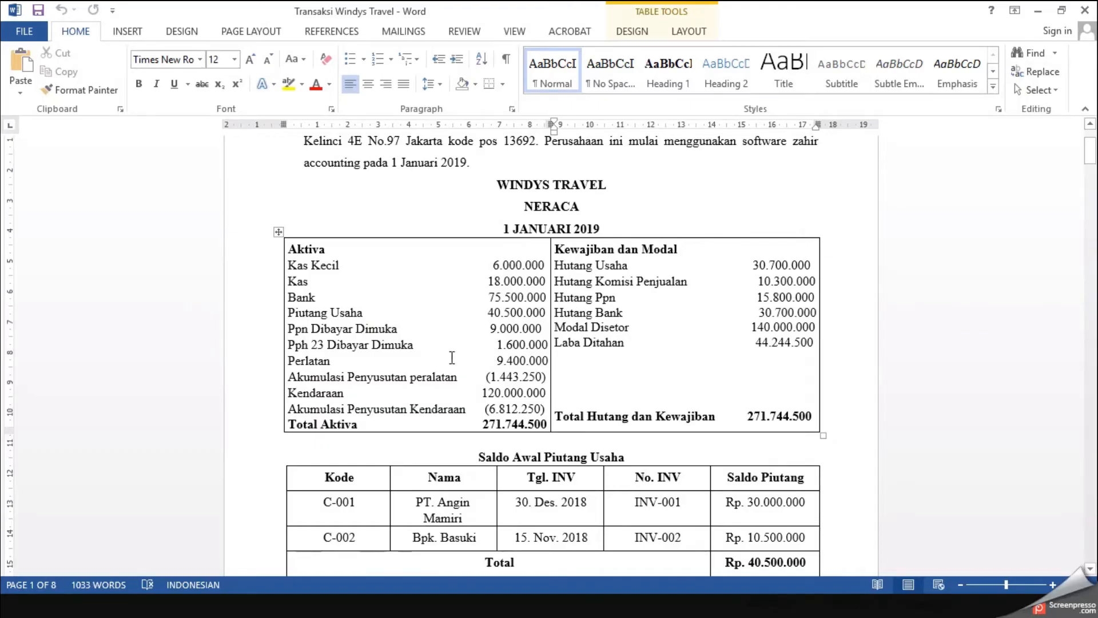
pyautogui.hotkey('alt', 'Tab')
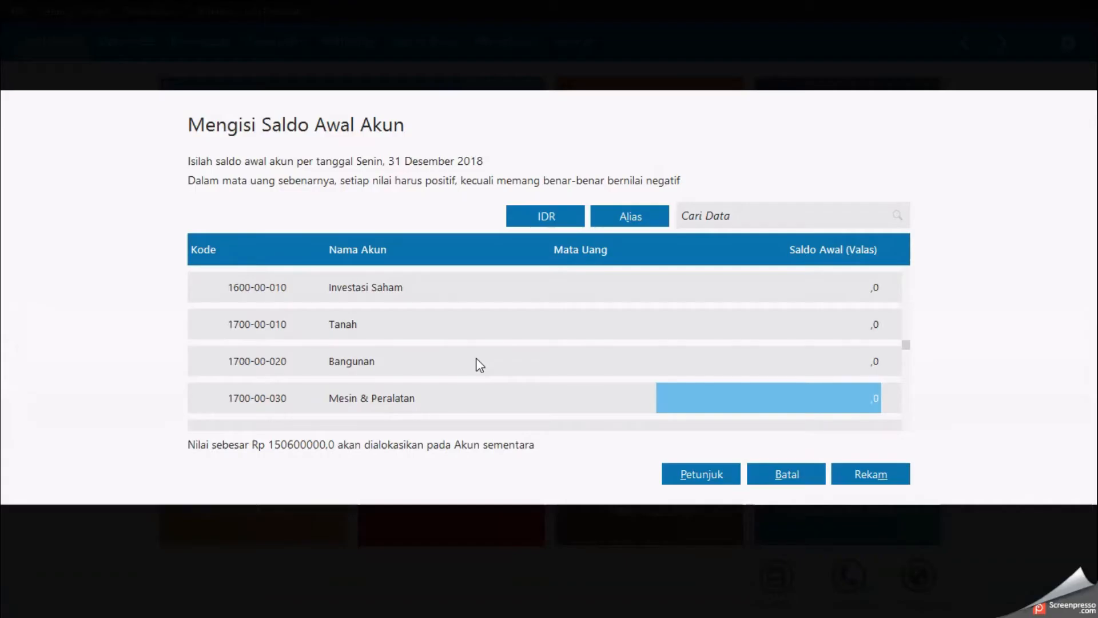
pyautogui.write('9400000')
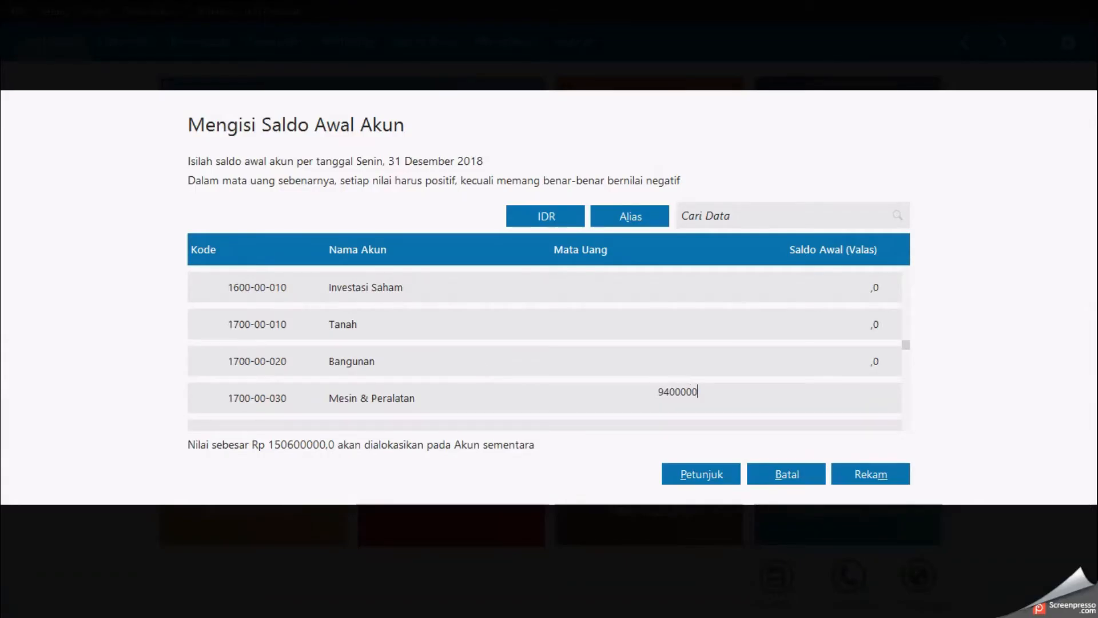
pyautogui.press('Return')
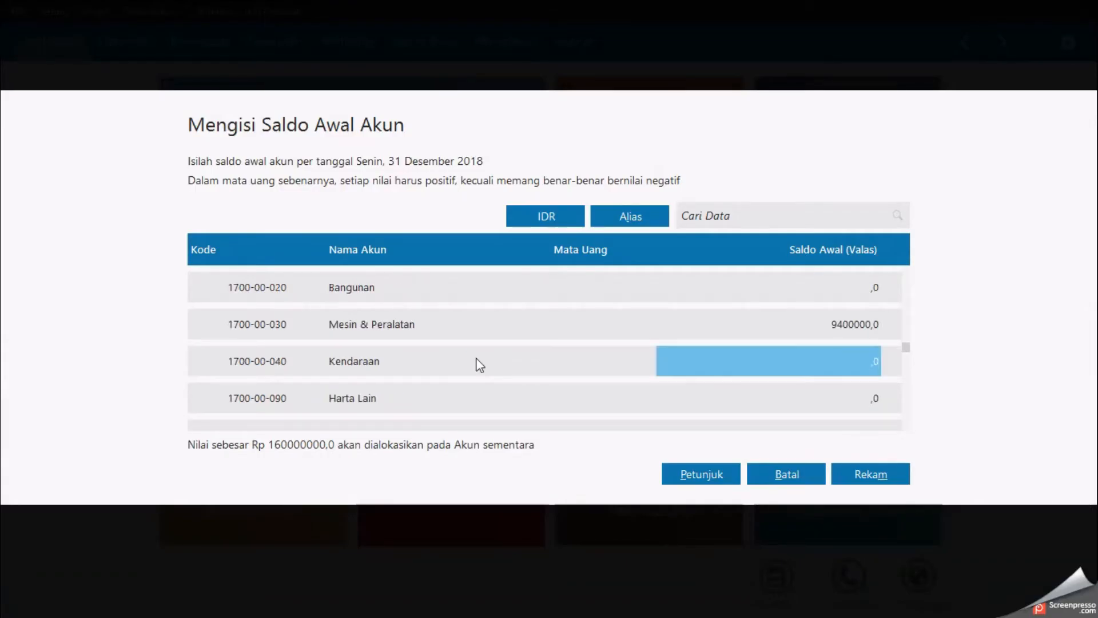
# Step: Enter an opening balance of 120000000 for Kendaraan, checking the figure in the document
pyautogui.hotkey('alt', 'Tab')
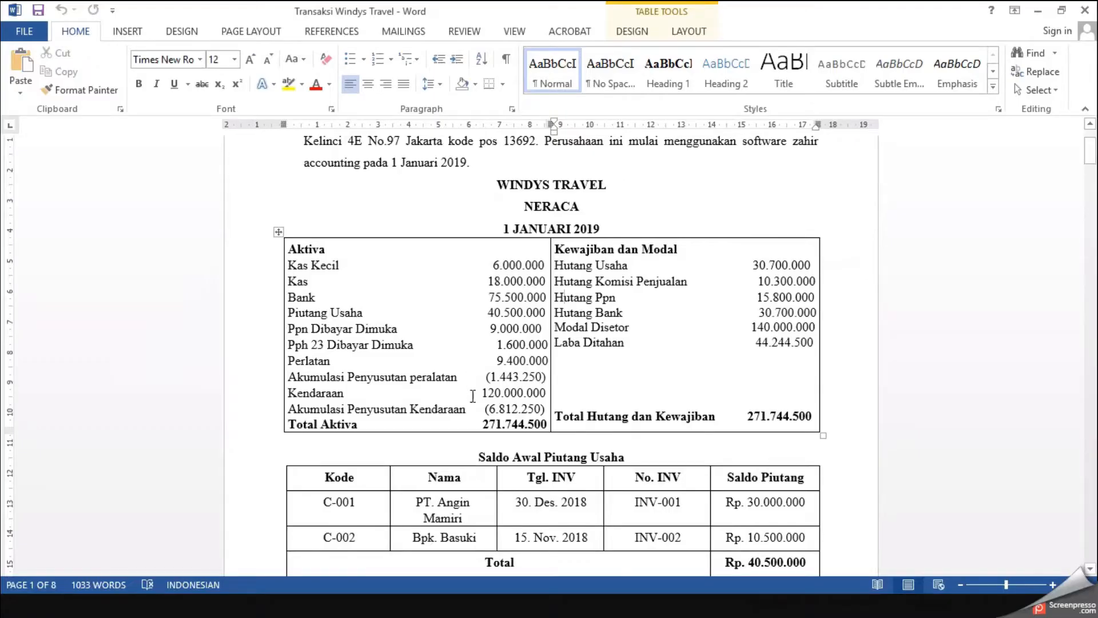
pyautogui.hotkey('alt', 'Tab')
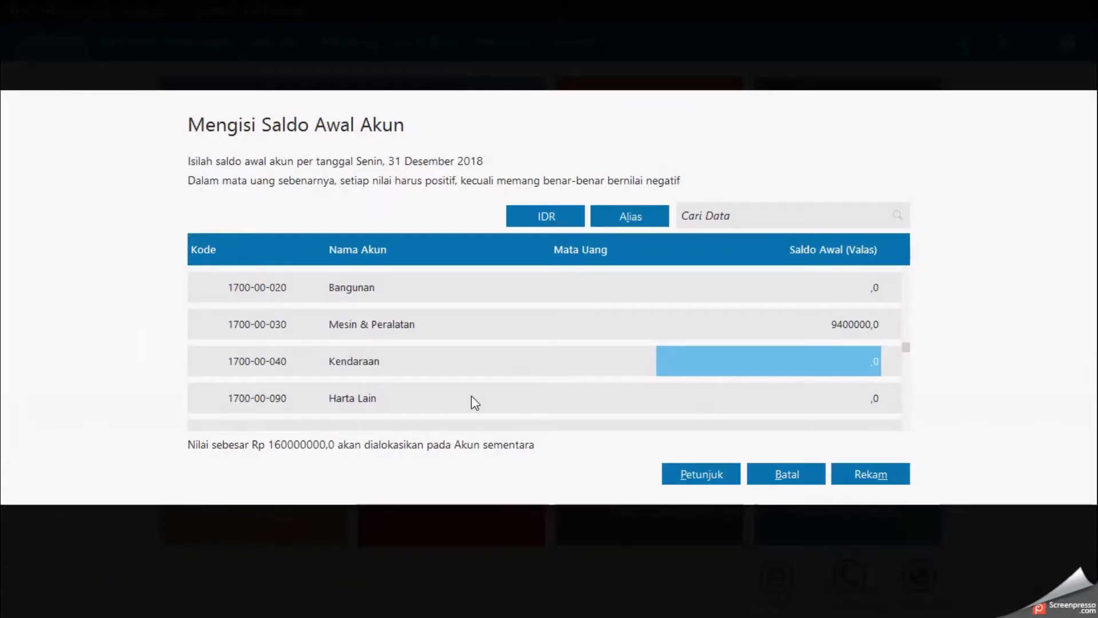
pyautogui.write('120000000')
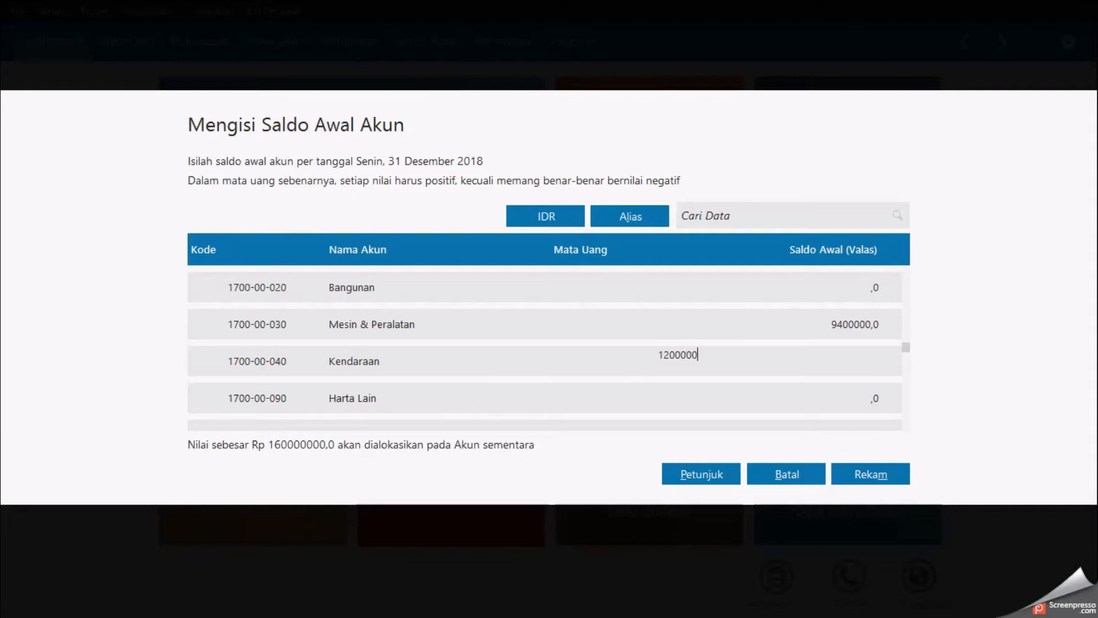
pyautogui.press('Return')
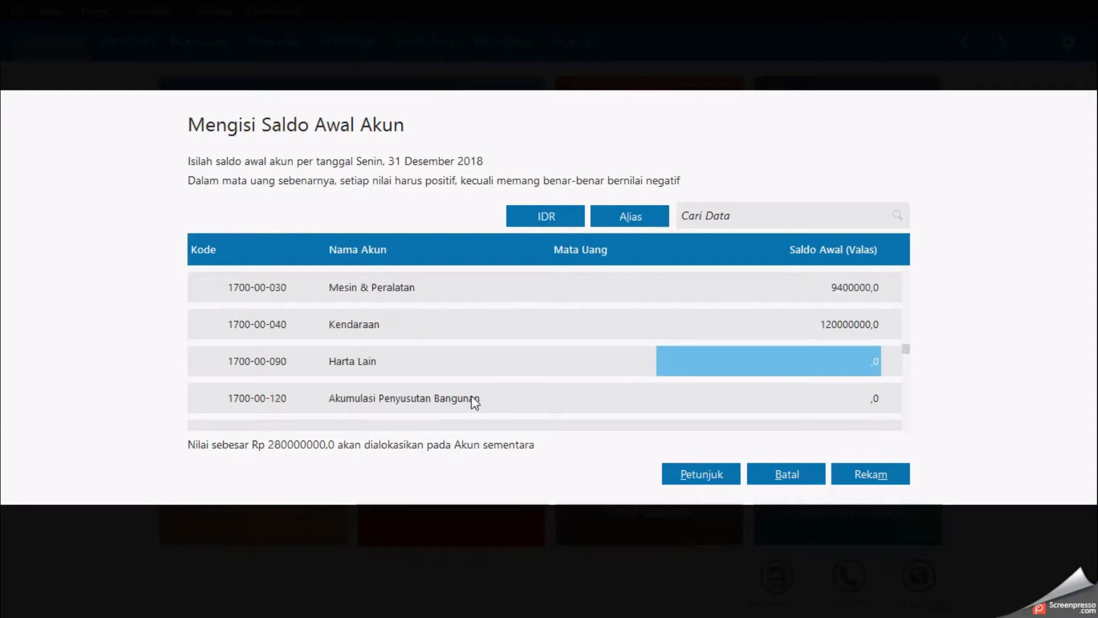
# Step: Move down to Akumulasi Penyusutan Mesin & Peralatan and enter an opening balance of -1443250, checking the document
pyautogui.press('Return')
pyautogui.press('Return')
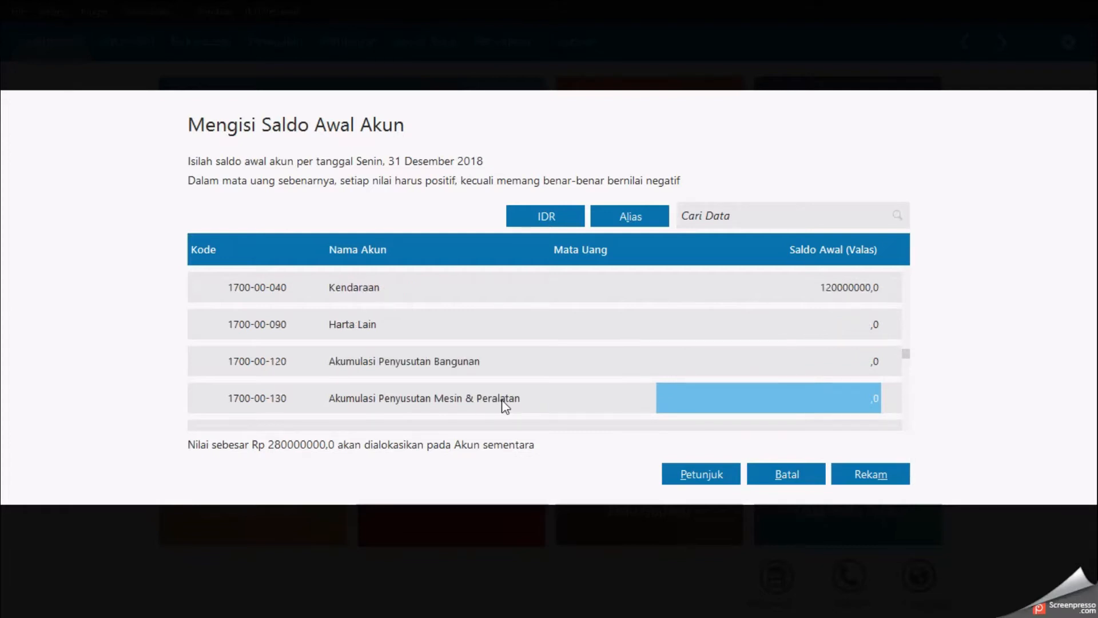
pyautogui.press('super+Tab')
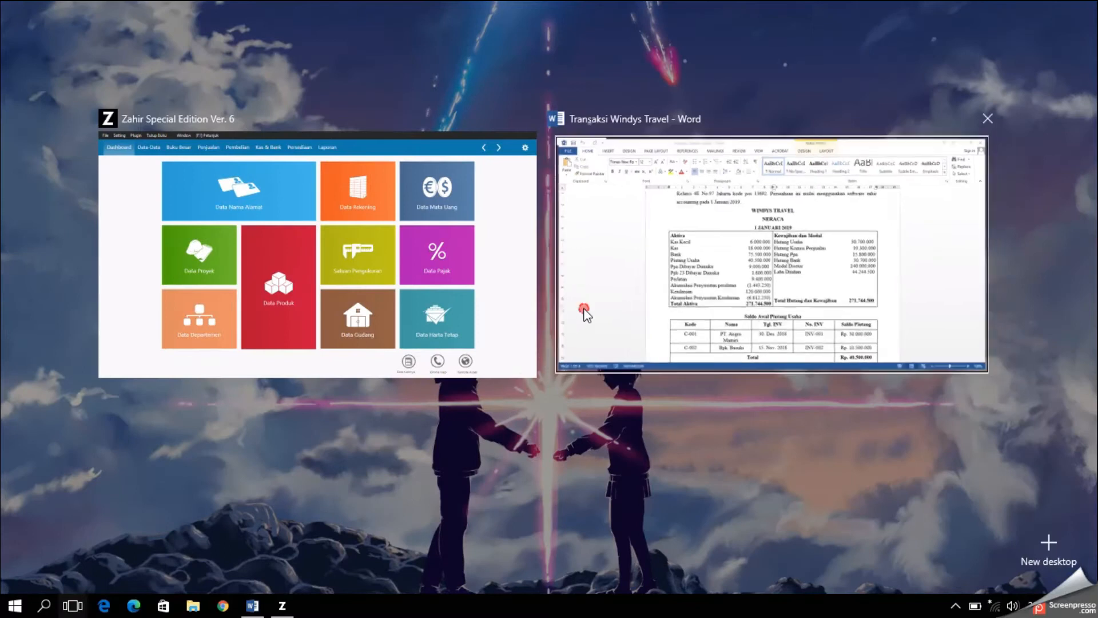
pyautogui.click(569, 323)
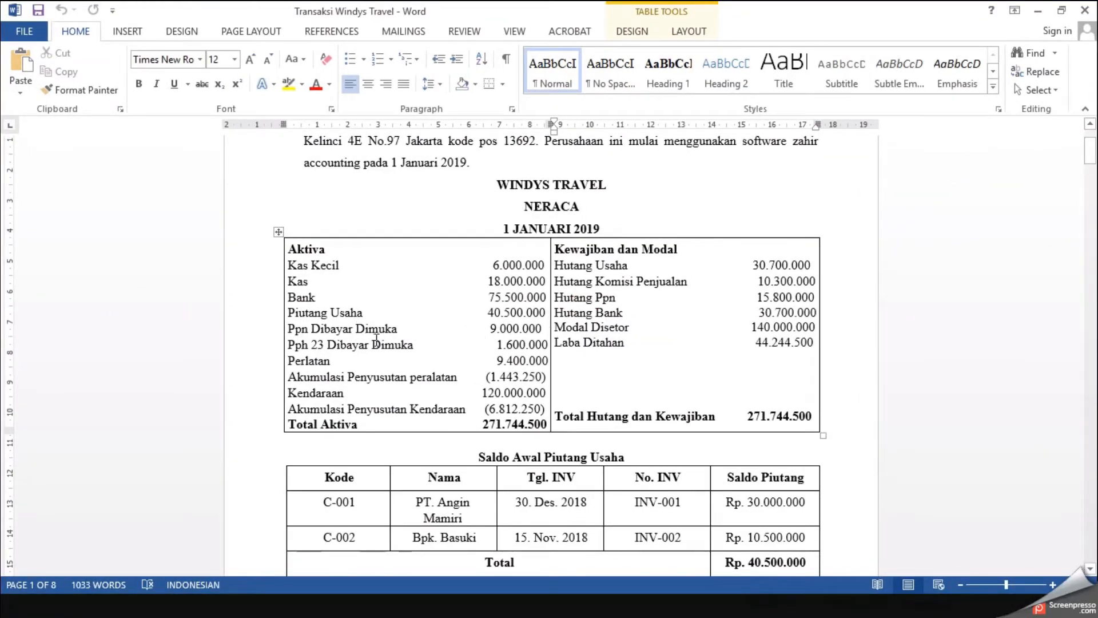
pyautogui.click(500, 377)
pyautogui.hotkey('alt', 'Tab')
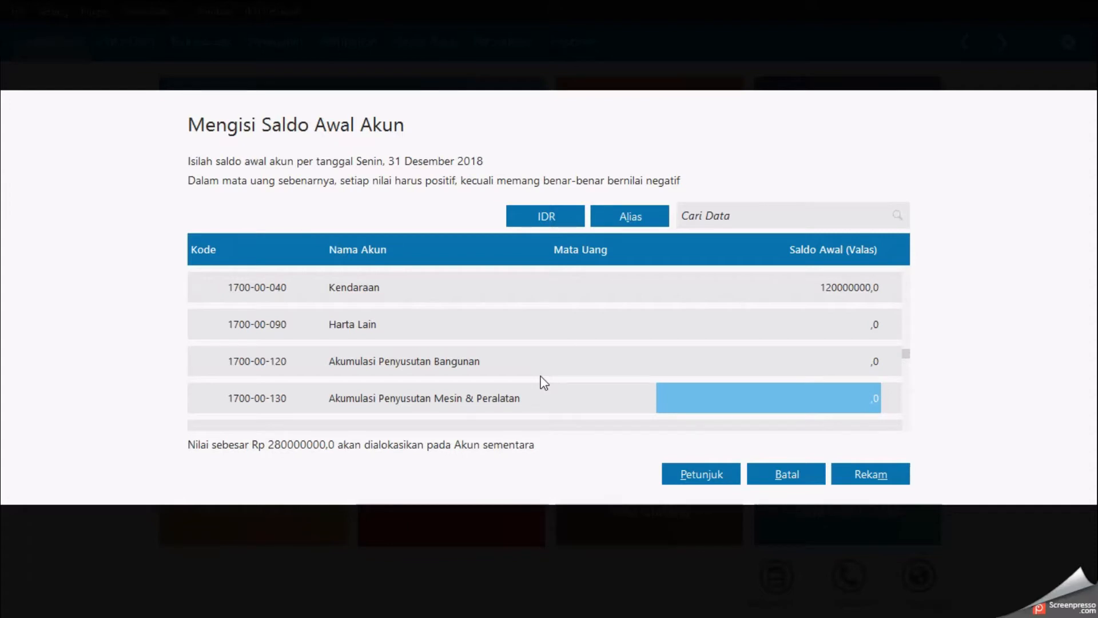
pyautogui.write('-14432')
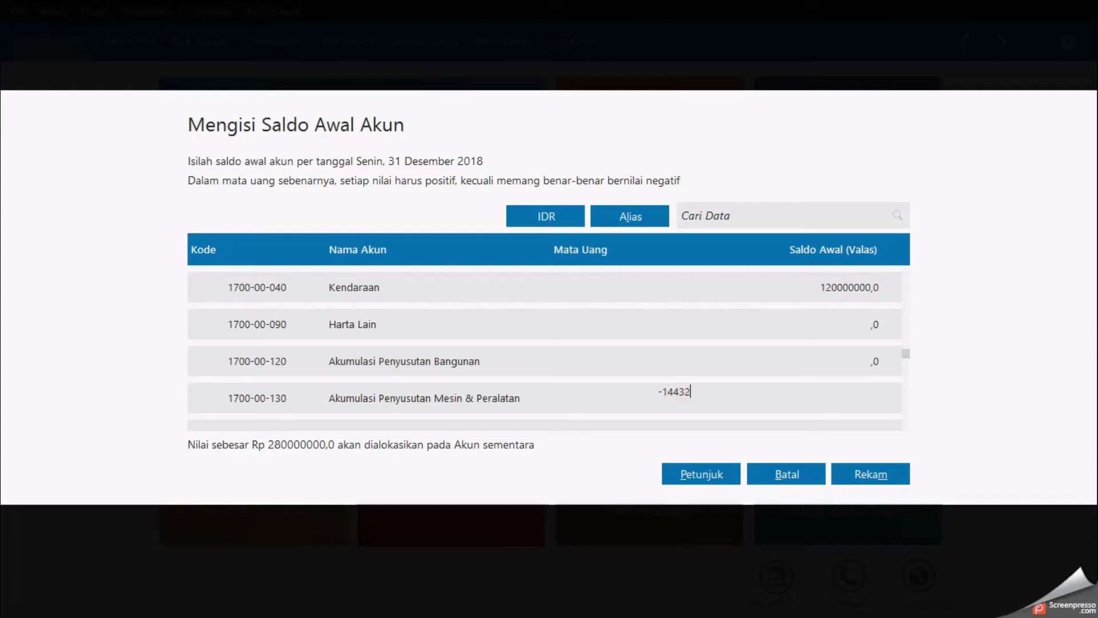
pyautogui.write('50')
pyautogui.press('Return')
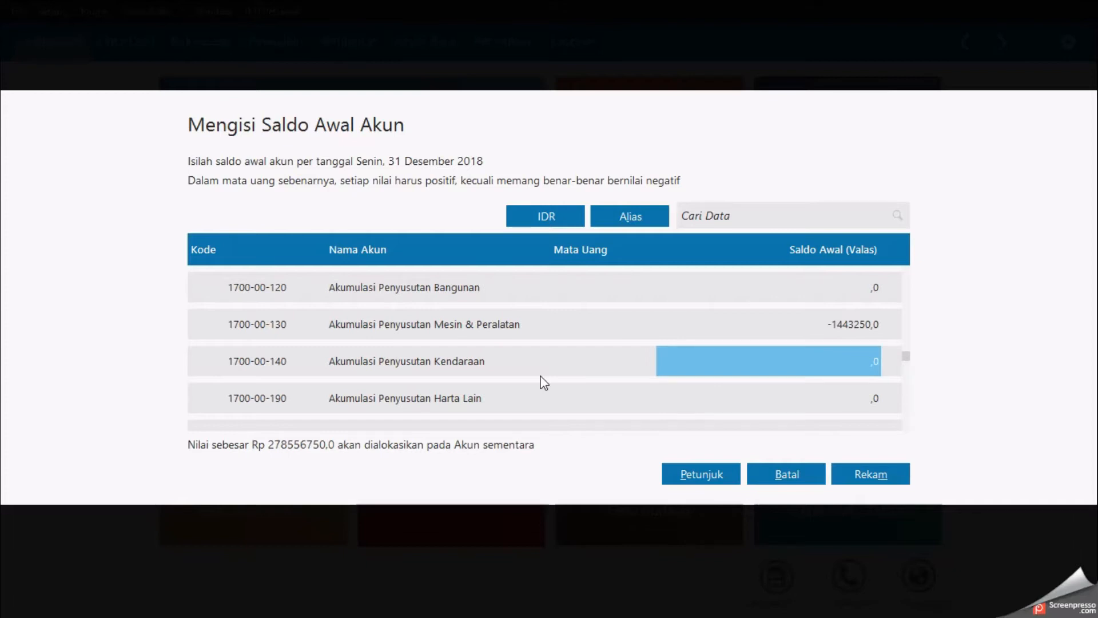
# Step: Enter an opening balance of -6812250 for Akumulasi Penyusutan Kendaraan, checking the figure in the document
pyautogui.hotkey('alt', 'Tab')
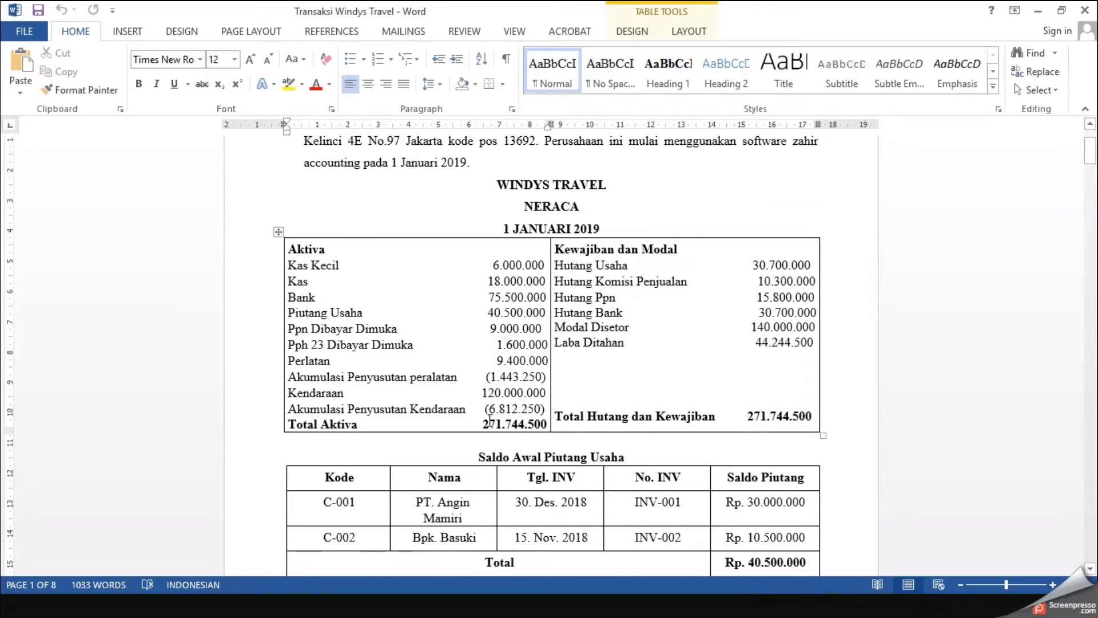
pyautogui.hotkey('alt', 'Tab')
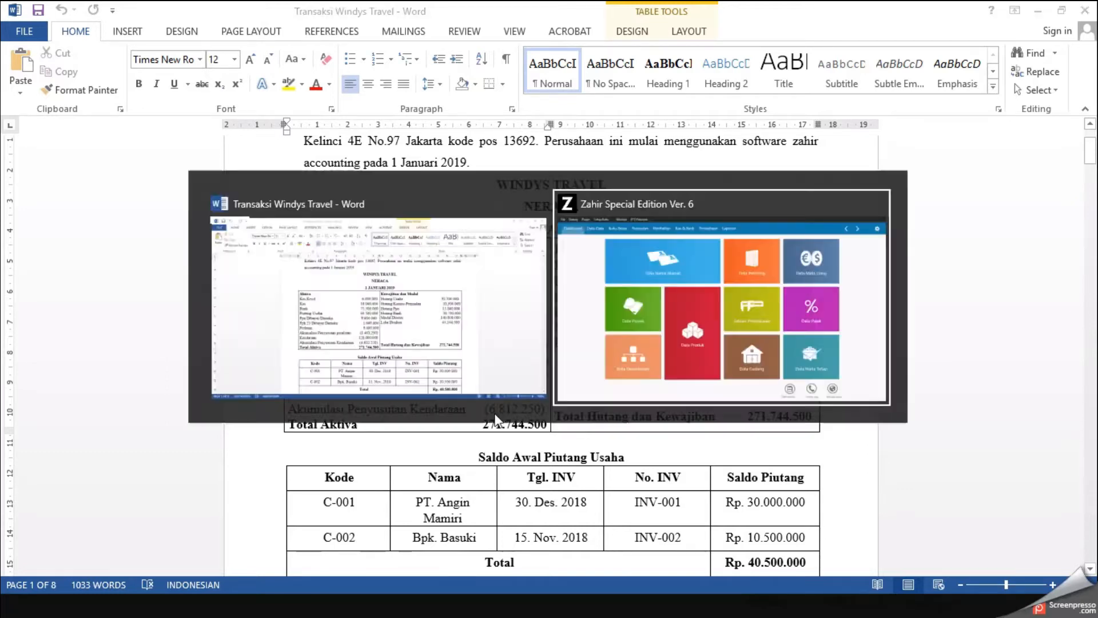
pyautogui.write('681')
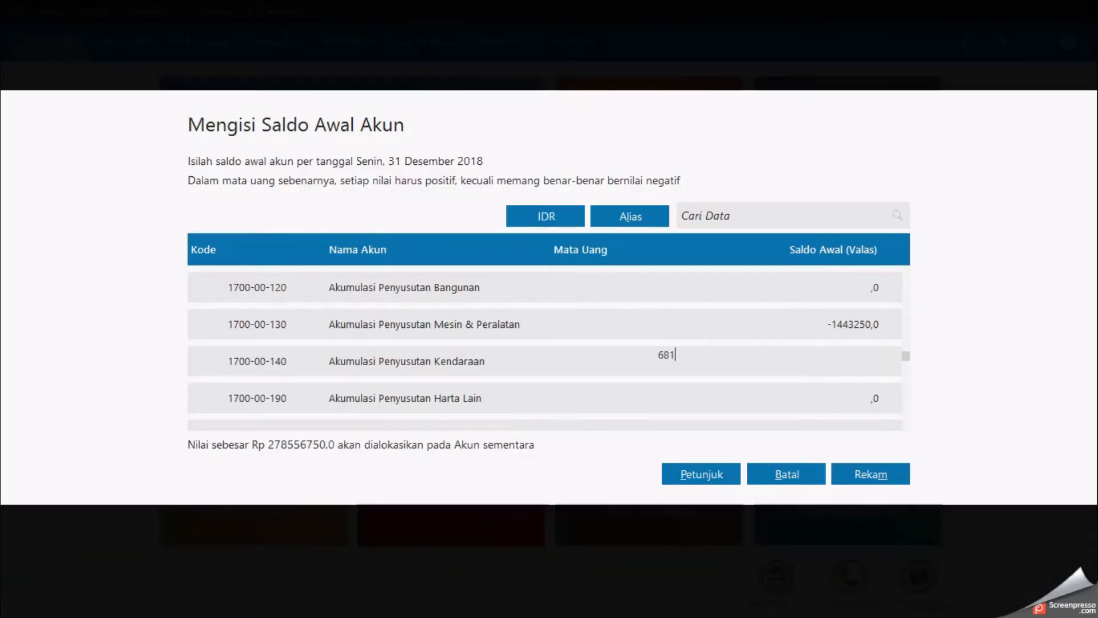
pyautogui.write('2250')
pyautogui.click(659, 359)
pyautogui.write('-')
pyautogui.press('Return')
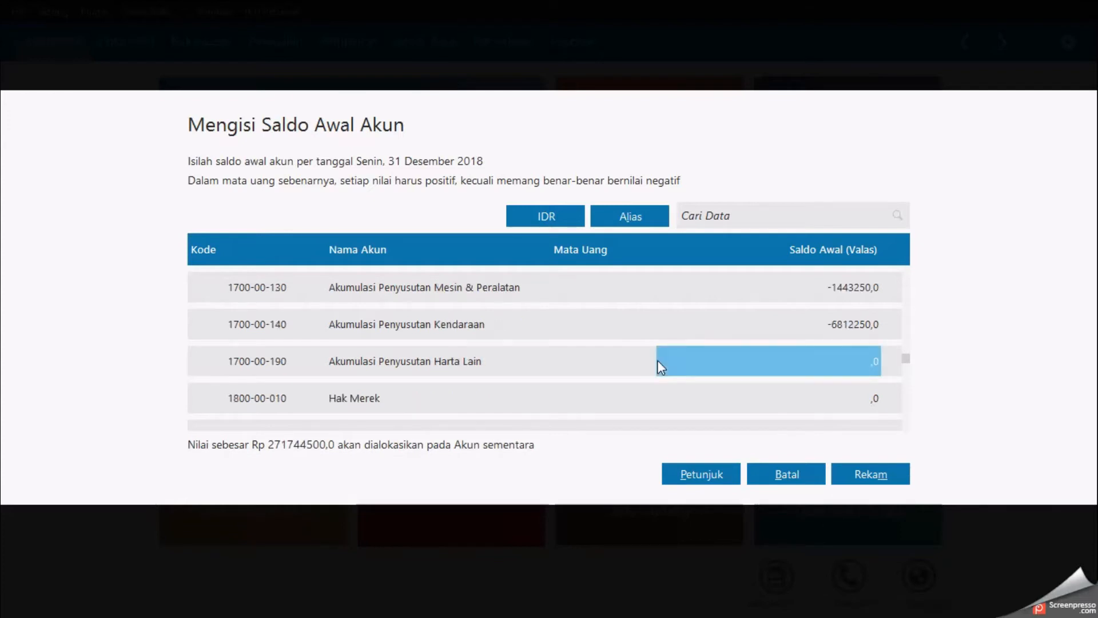
# Step: Move down to Utang Usaha and enter an opening balance of 30700000, checking the document
pyautogui.press('Return')
pyautogui.press('Return')
pyautogui.press('Return')
pyautogui.press('Return')
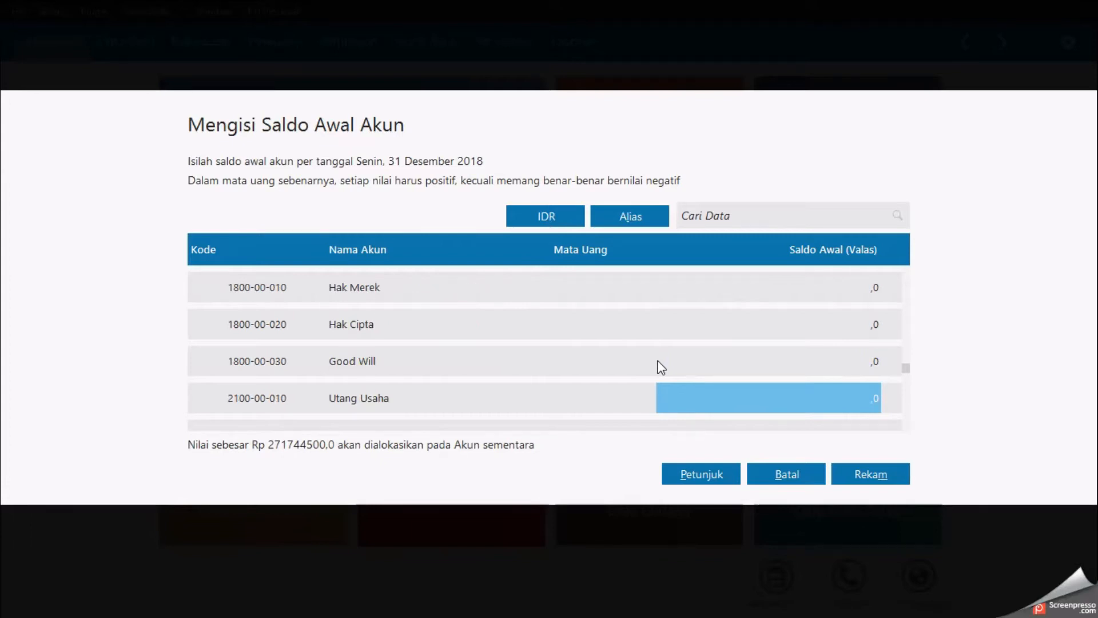
pyautogui.hotkey('alt', 'Tab')
pyautogui.hotkey('alt', 'Tab')
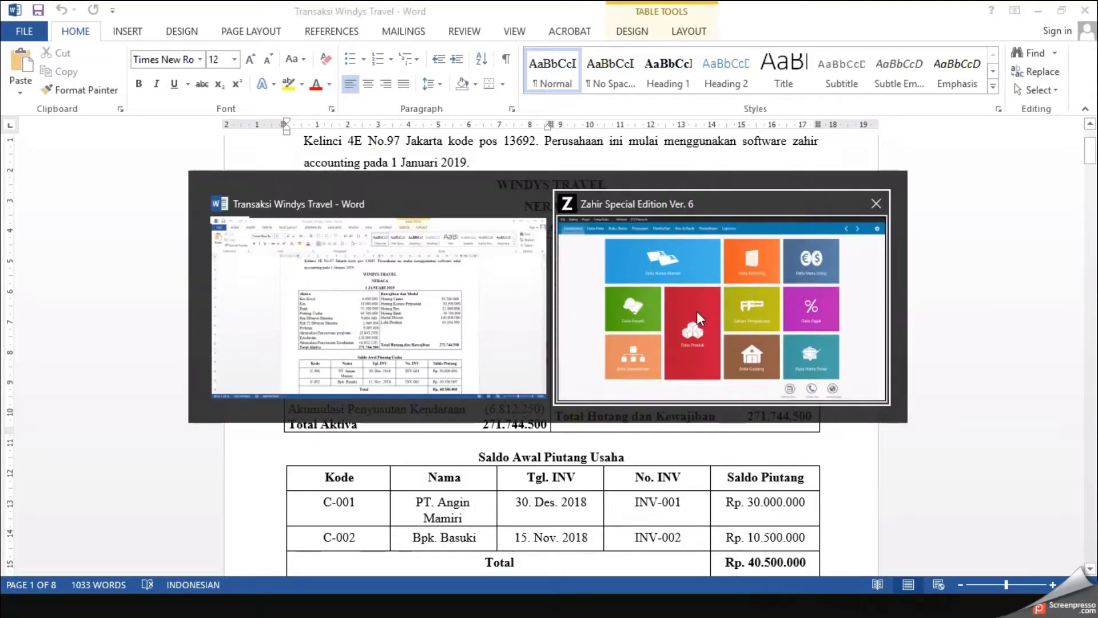
pyautogui.write('307')
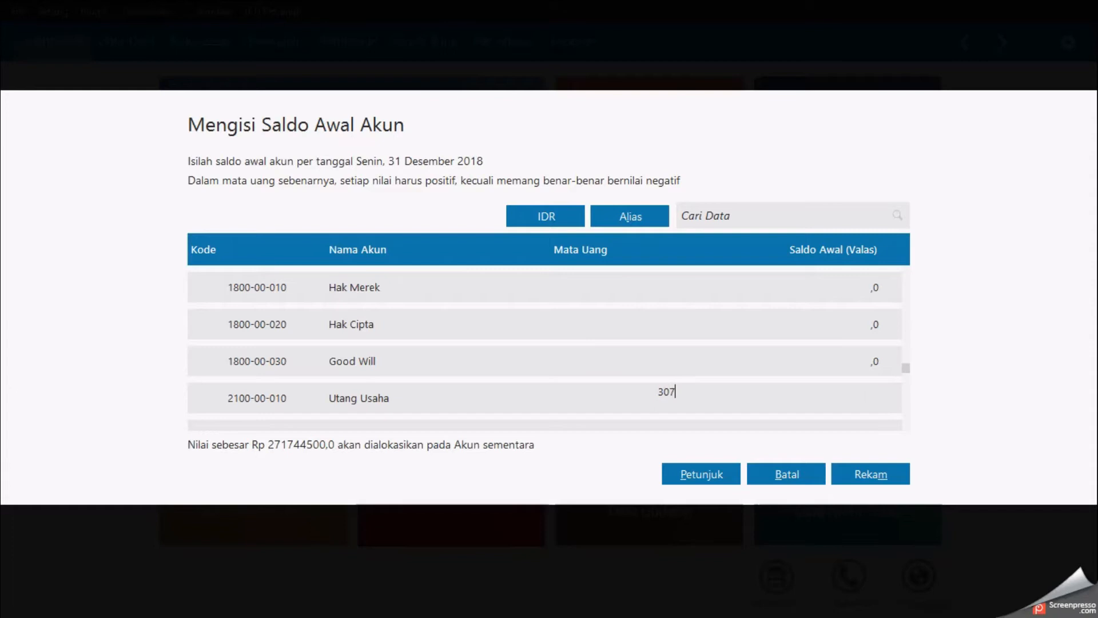
pyautogui.write('00000')
pyautogui.press('Return')
# Step: Move down to Utang Komisi Penjualan and enter an opening balance of 10300000, checking the document
pyautogui.press('Return')
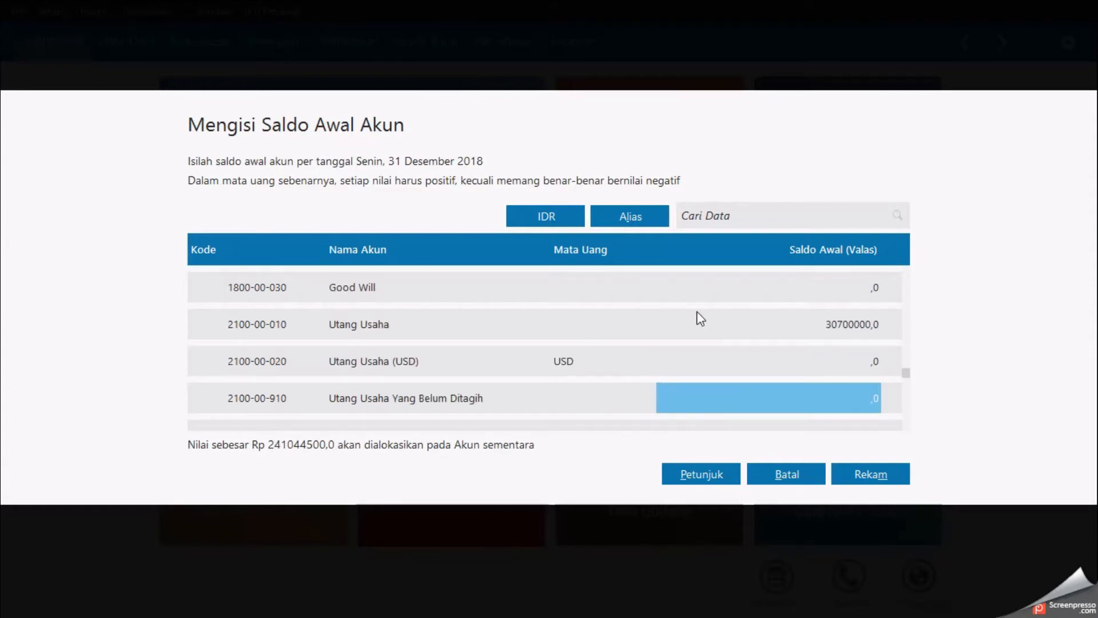
pyautogui.press('Return')
pyautogui.press('Return')
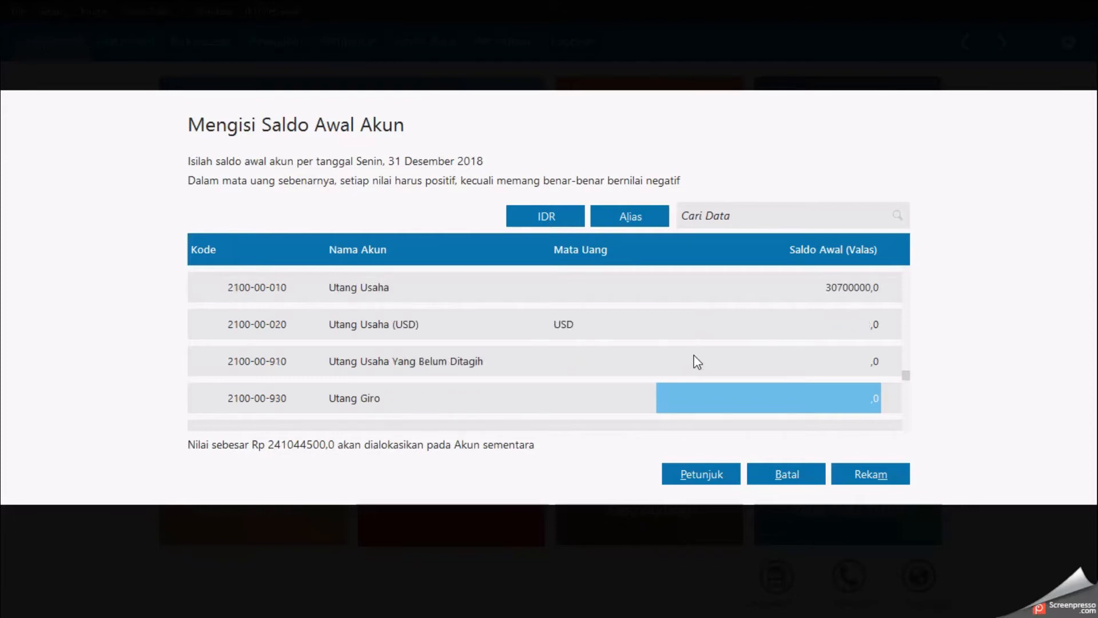
pyautogui.press('Return')
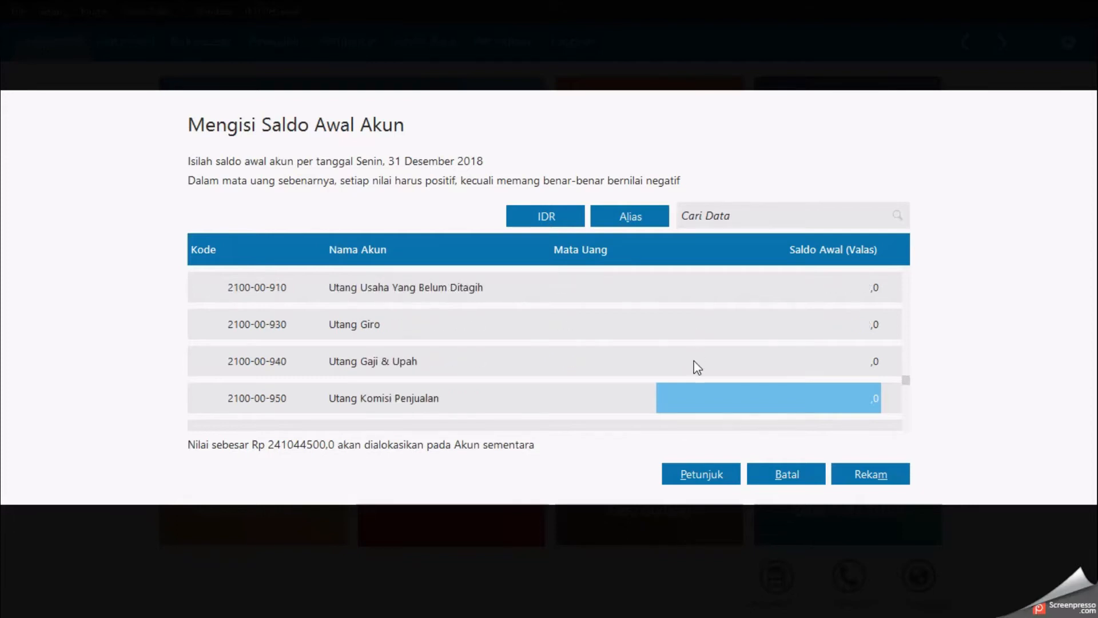
pyautogui.hotkey('alt', 'Tab')
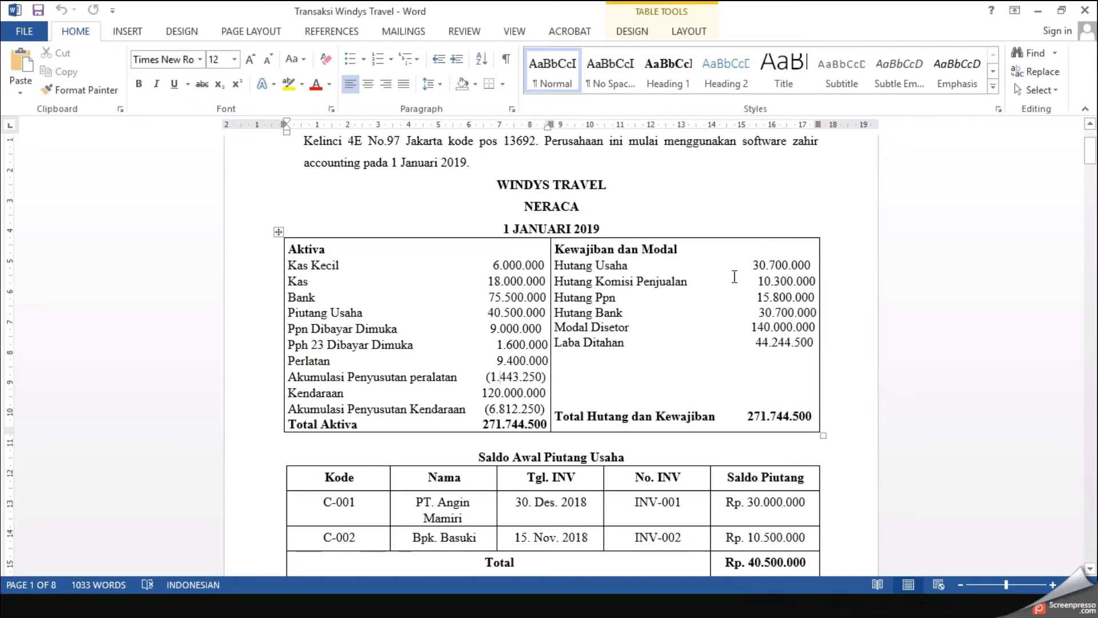
pyautogui.hotkey('alt', 'Tab')
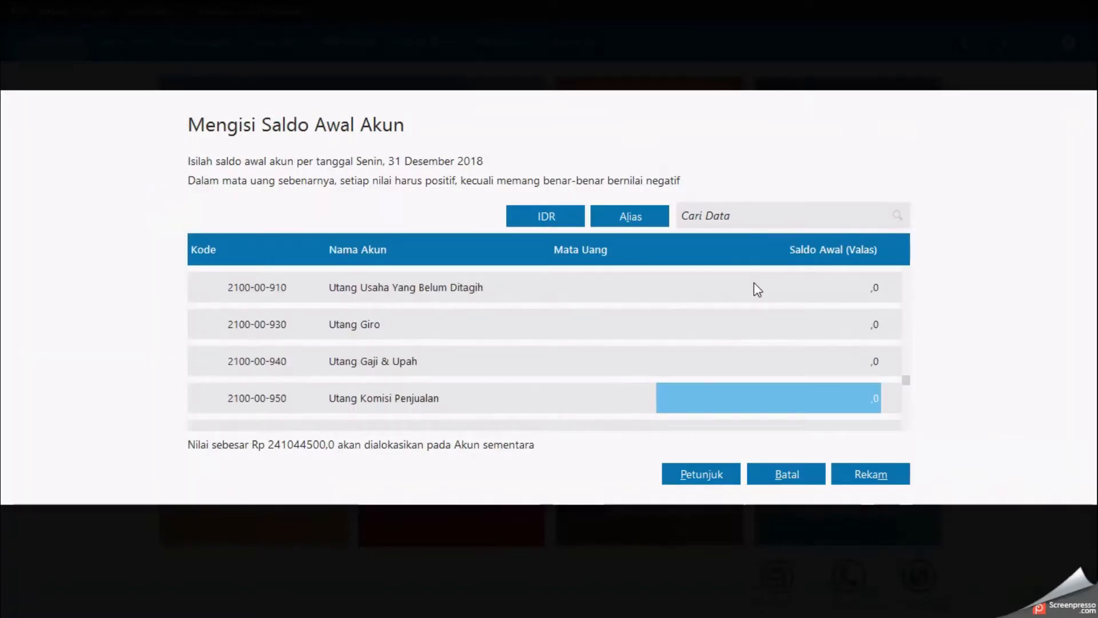
pyautogui.write('103000')
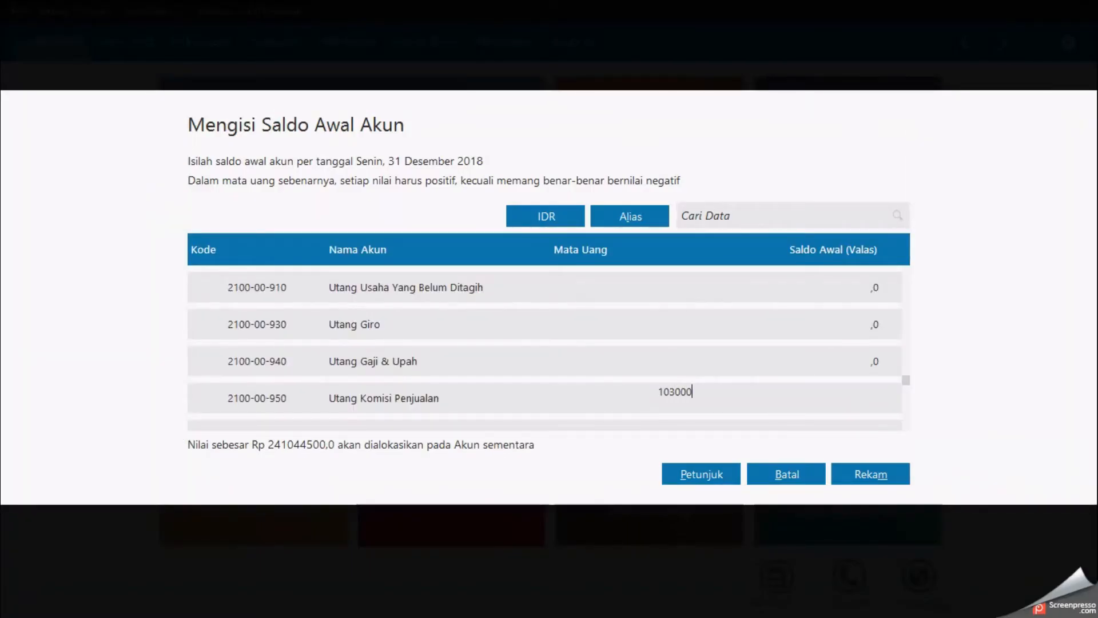
pyautogui.press('BackSpace')
pyautogui.write('0000')
pyautogui.press('Return')
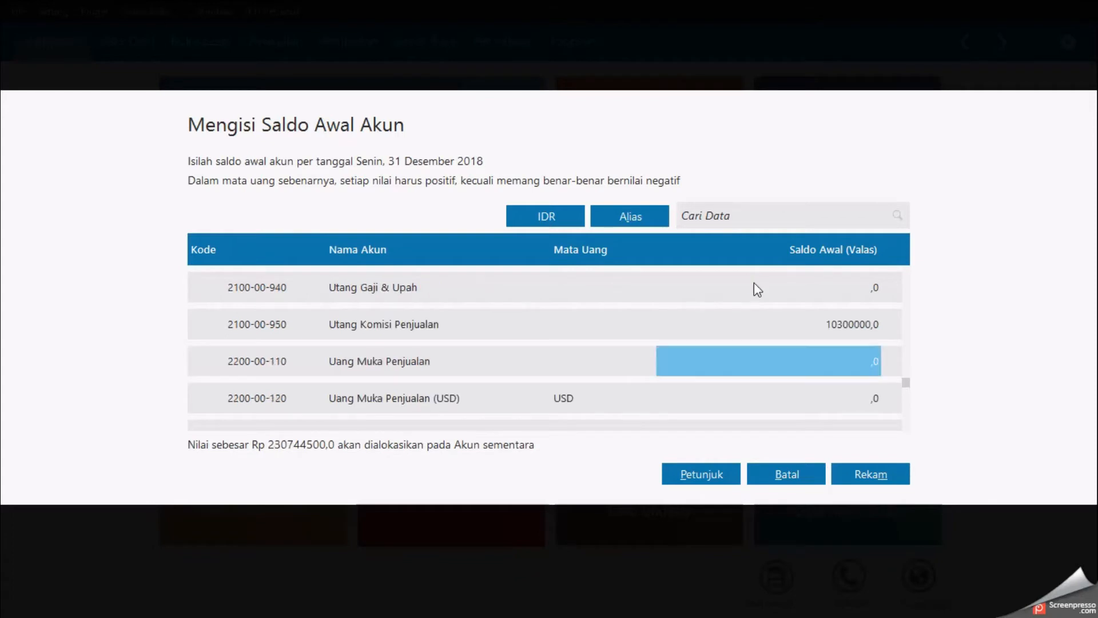
# Step: Move down to Utang PPN and enter an opening balance of 15800000, checking the document
pyautogui.press('Return')
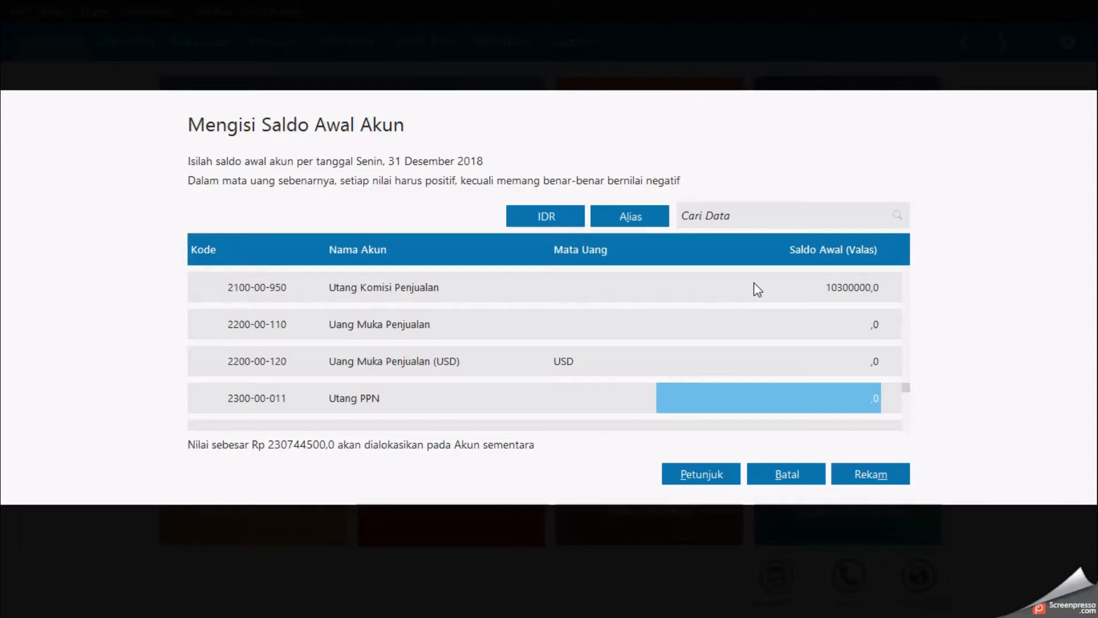
pyautogui.hotkey('alt', 'Tab')
pyautogui.hotkey('alt', 'Tab')
pyautogui.write('15800000')
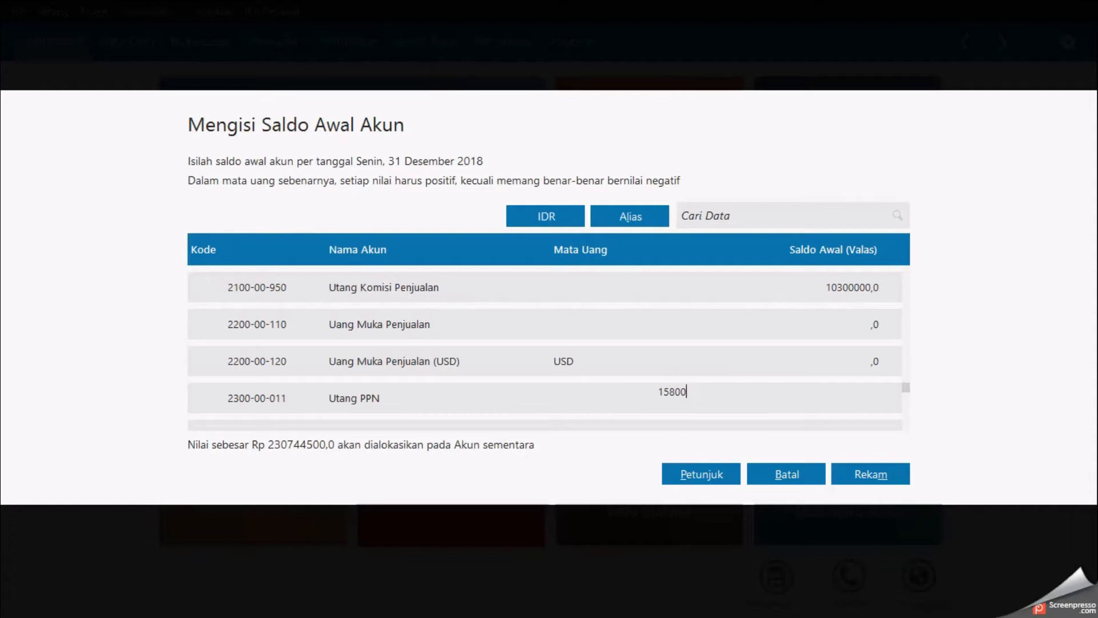
pyautogui.press('Return')
# Step: Move down to Utang Bank and enter an opening balance of 30700000, checking the document
pyautogui.press('Down')
pyautogui.press('Down')
pyautogui.press('Down')
pyautogui.press('Down')
pyautogui.press('Down')
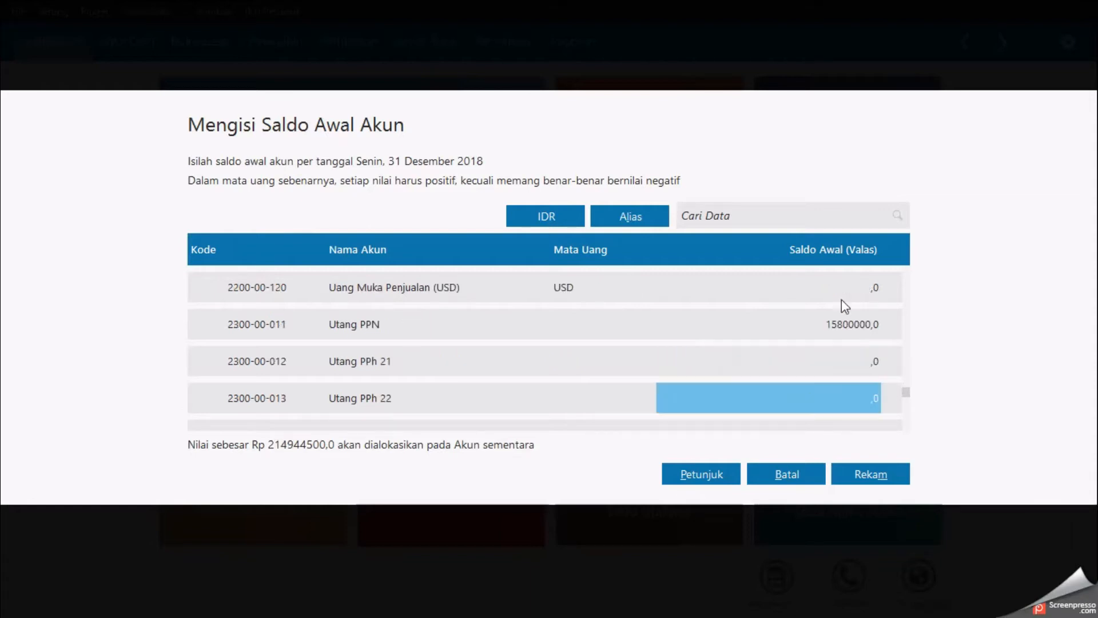
pyautogui.press('Down')
pyautogui.press('Down')
pyautogui.press('Down')
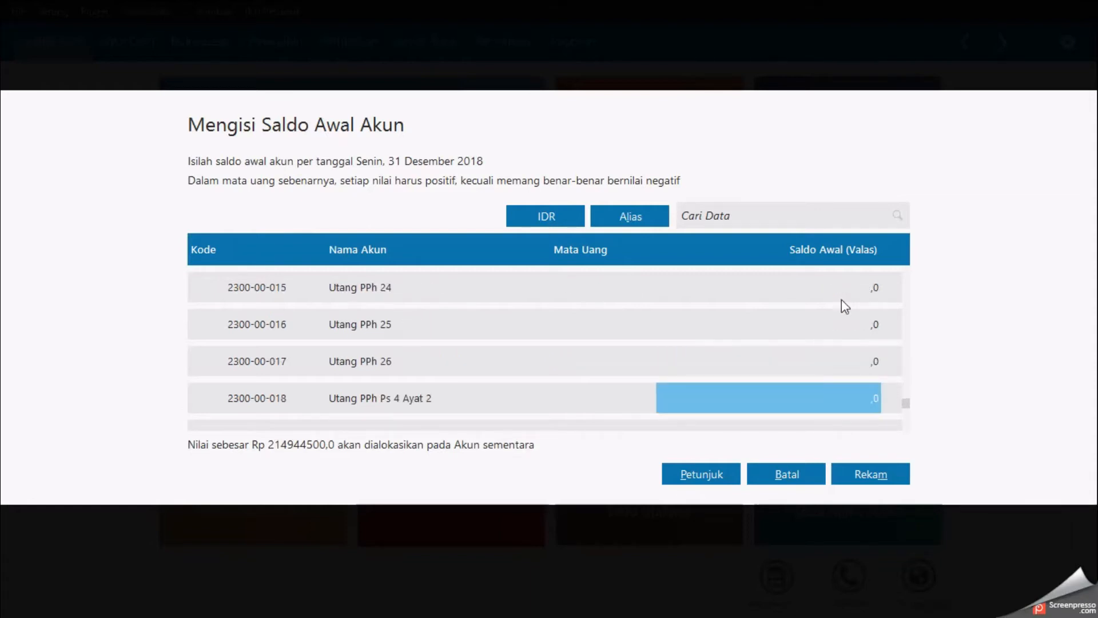
pyautogui.hotkey('alt', 'Tab')
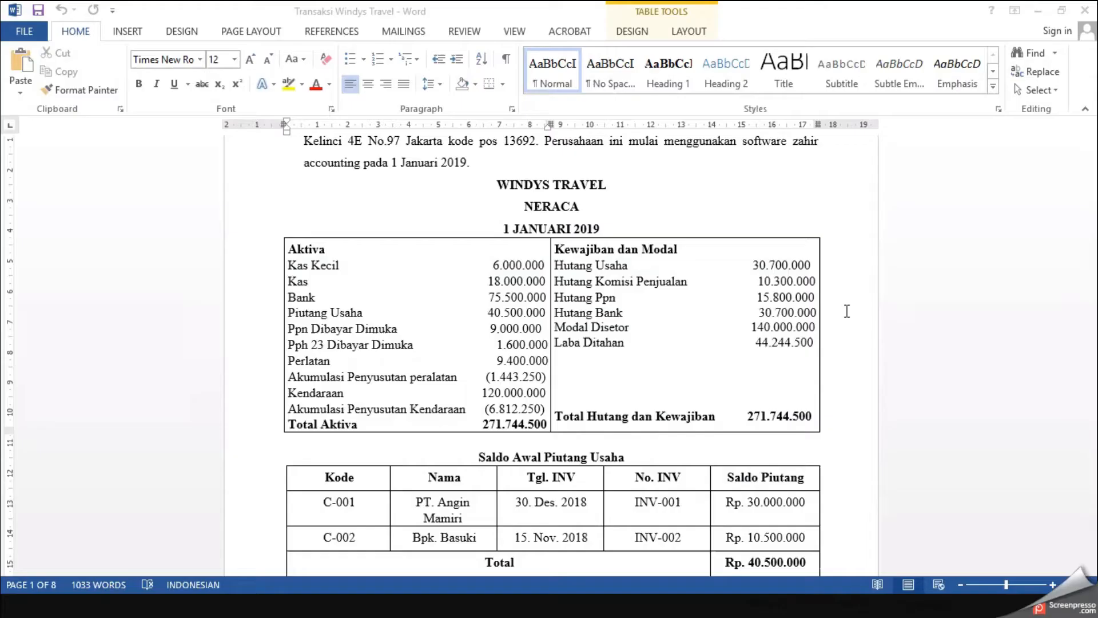
pyautogui.hotkey('alt', 'Tab')
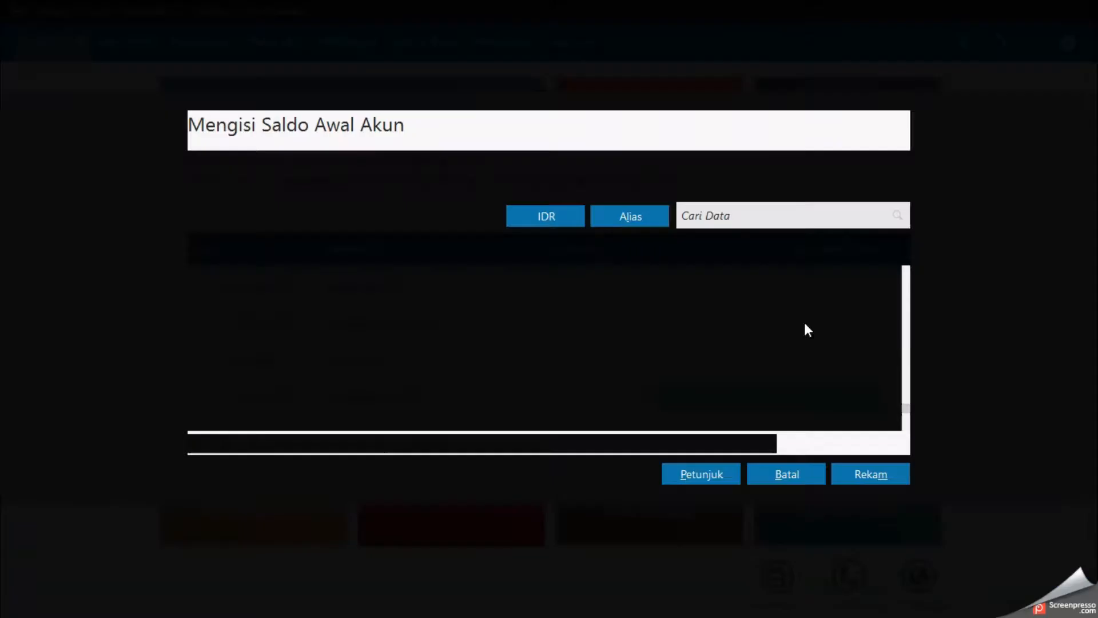
pyautogui.click(777, 361)
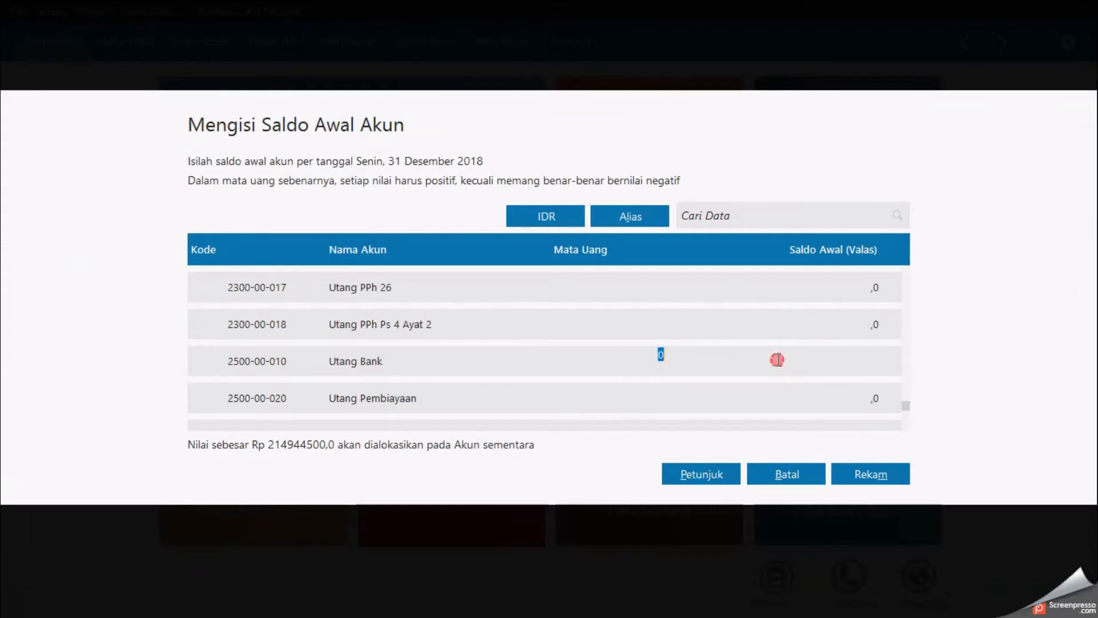
pyautogui.write('30700000')
pyautogui.press('Return')
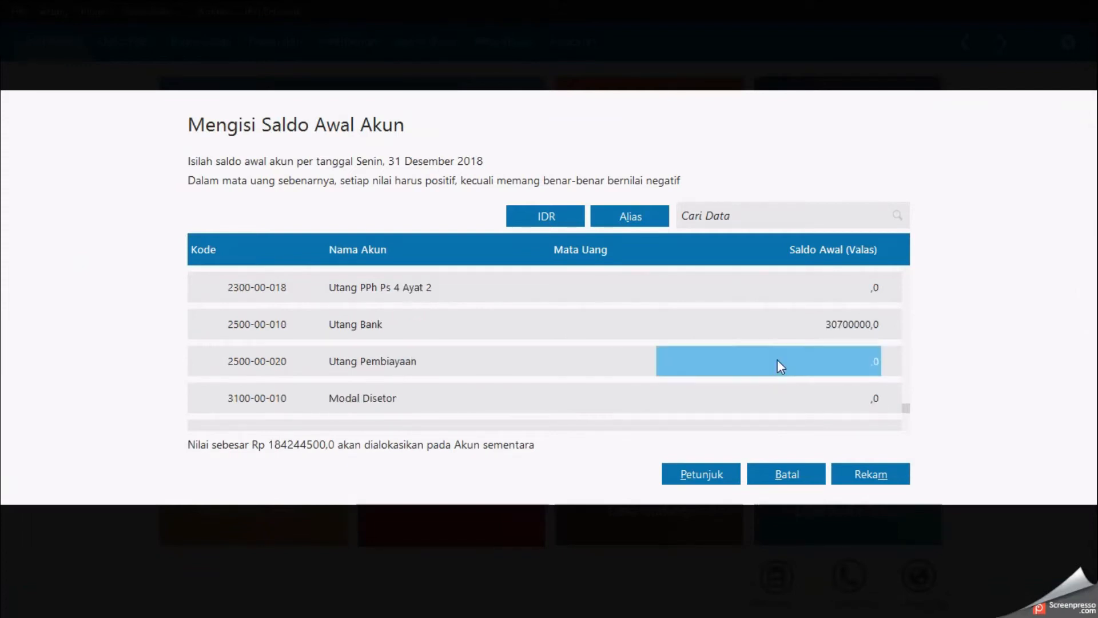
# Step: Move down to Modal Disetor and enter an opening balance of 140000000, checking the document
pyautogui.press('Return')
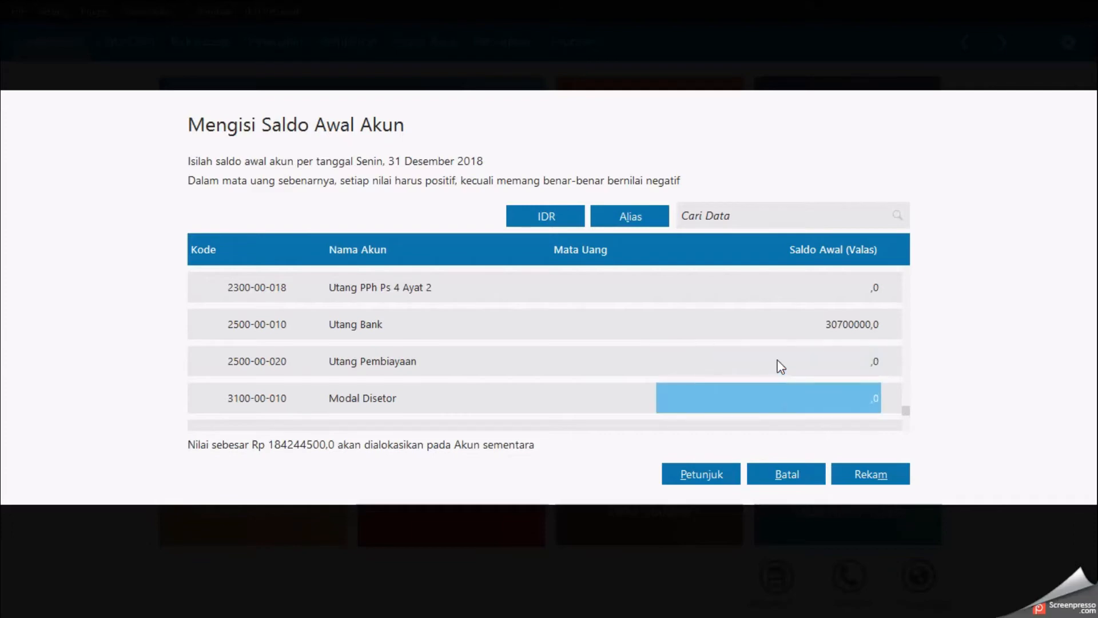
pyautogui.hotkey('alt', 'Tab')
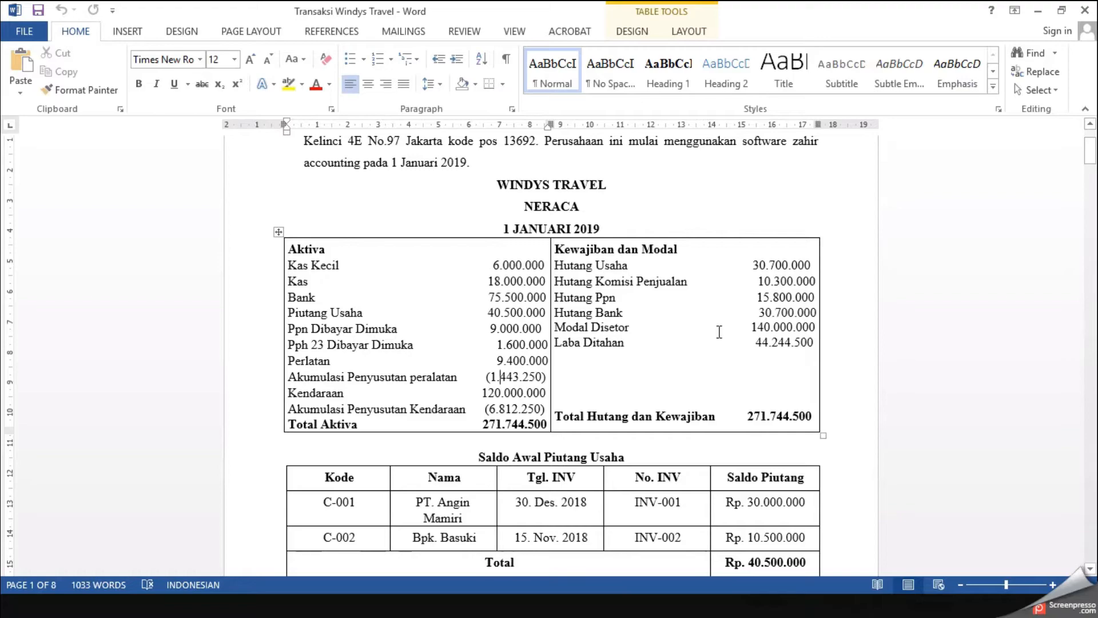
pyautogui.hotkey('alt', 'Tab')
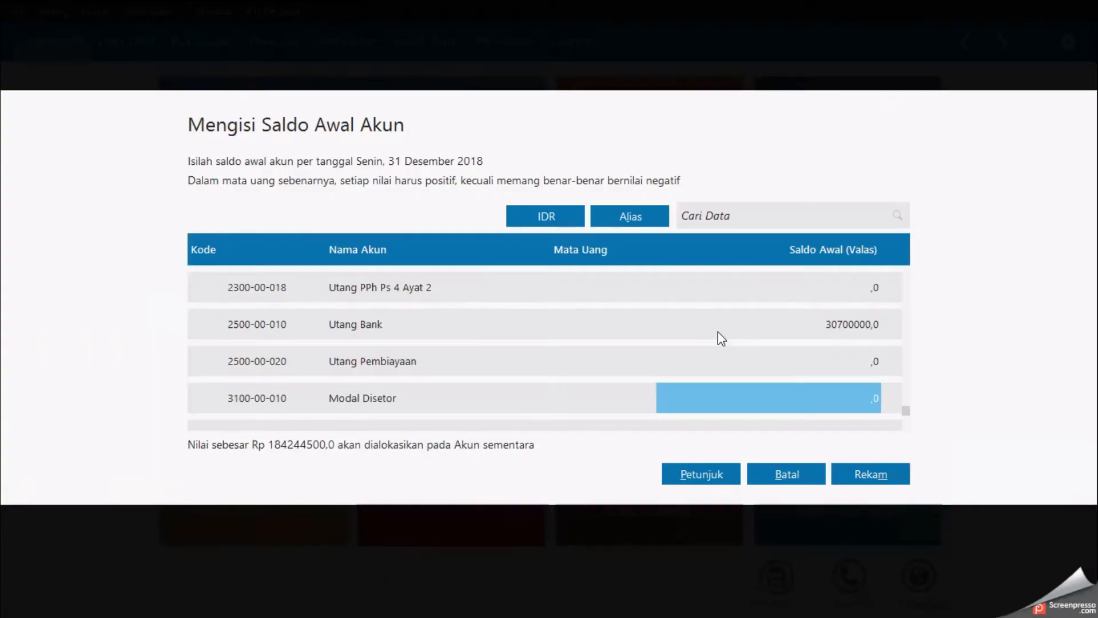
pyautogui.write('140000000')
pyautogui.press('Return')
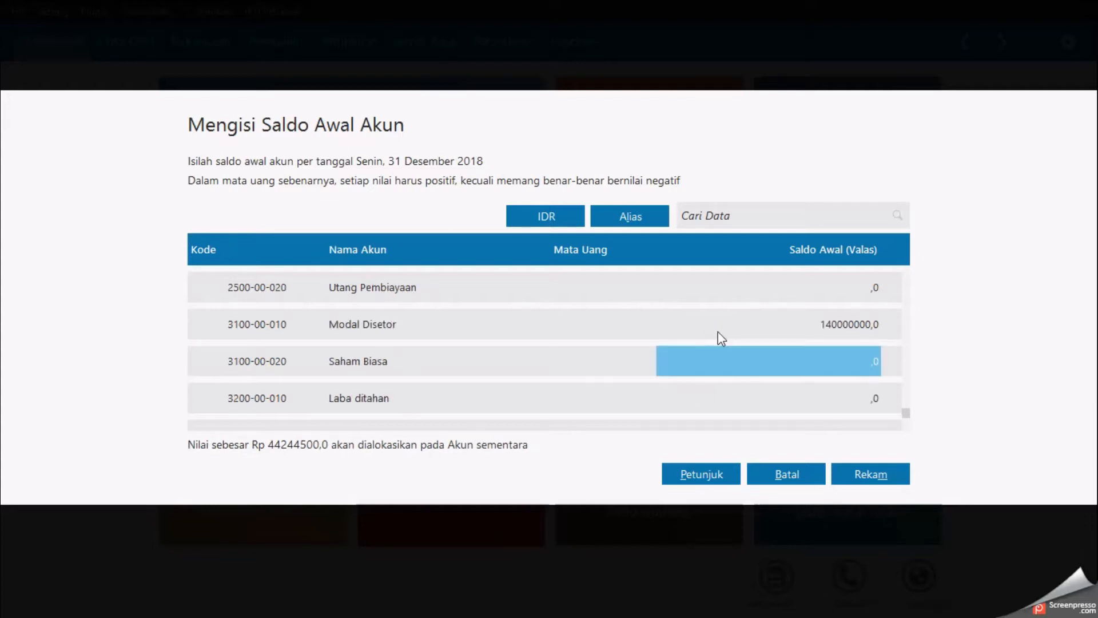
# Step: Enter an opening balance of 44244500 for Laba ditahan and save the account opening balances
pyautogui.press('Return')
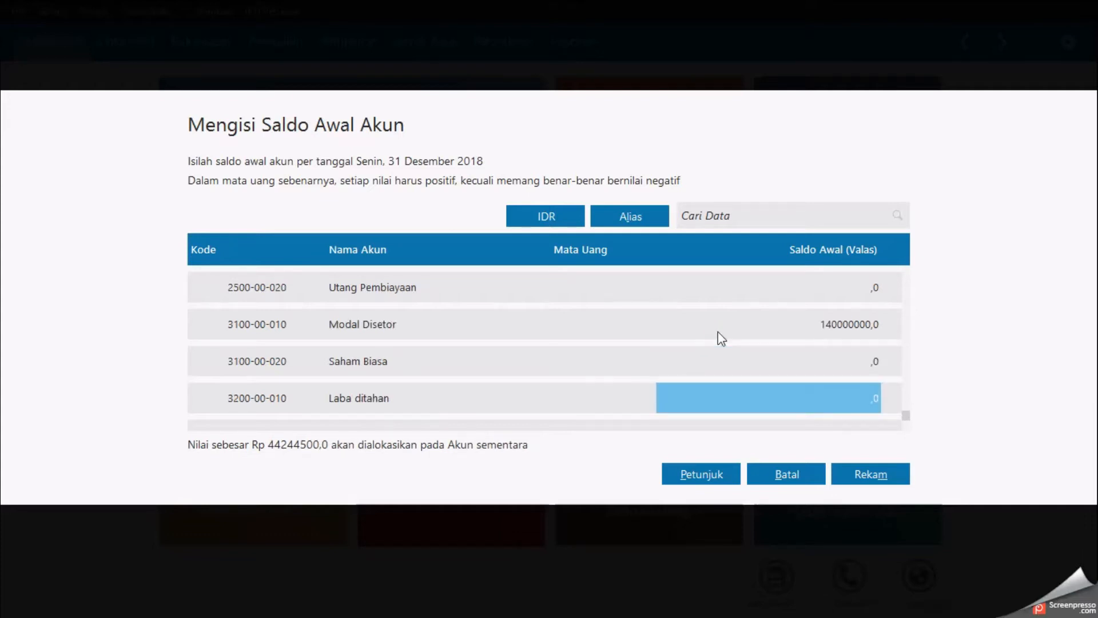
pyautogui.hotkey('alt', 'Tab')
pyautogui.hotkey('alt', 'Tab')
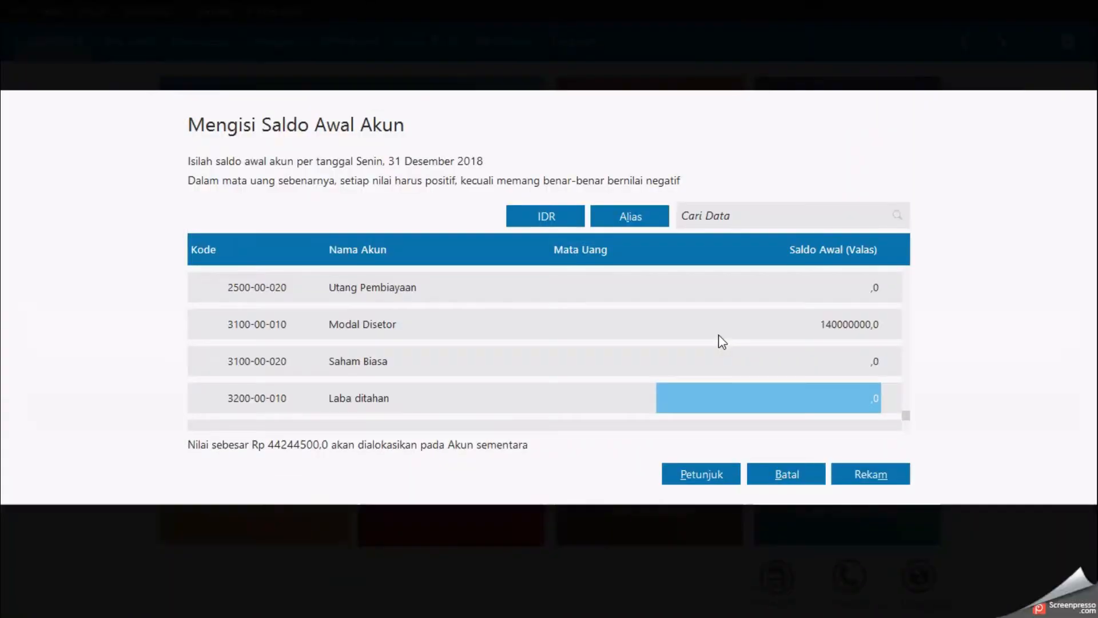
pyautogui.write('44244500')
pyautogui.press('Return')
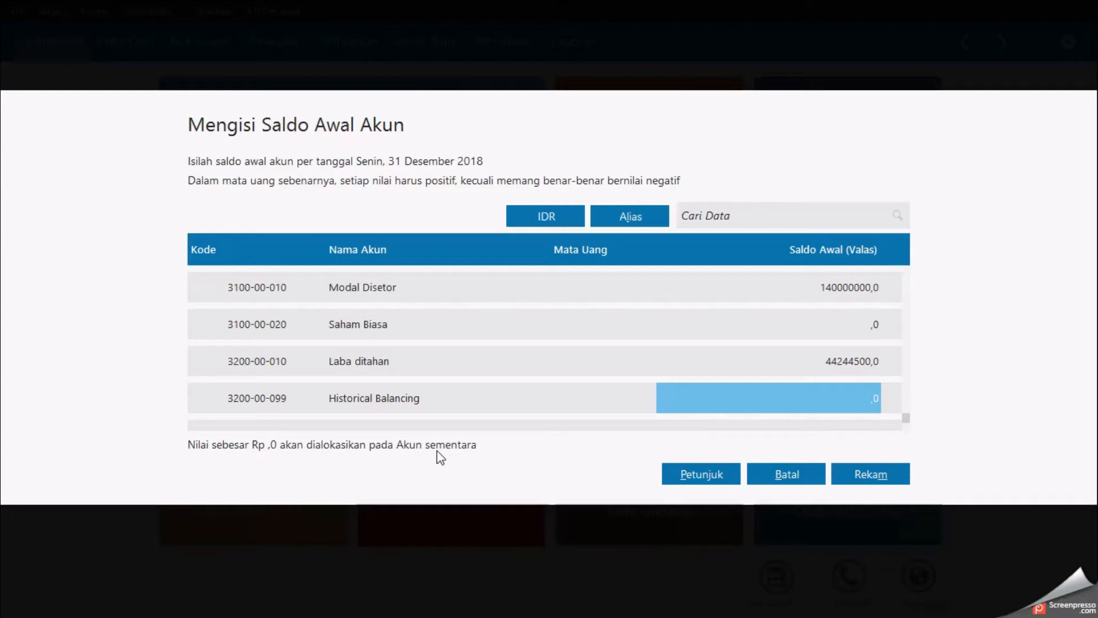
pyautogui.click(843, 467)
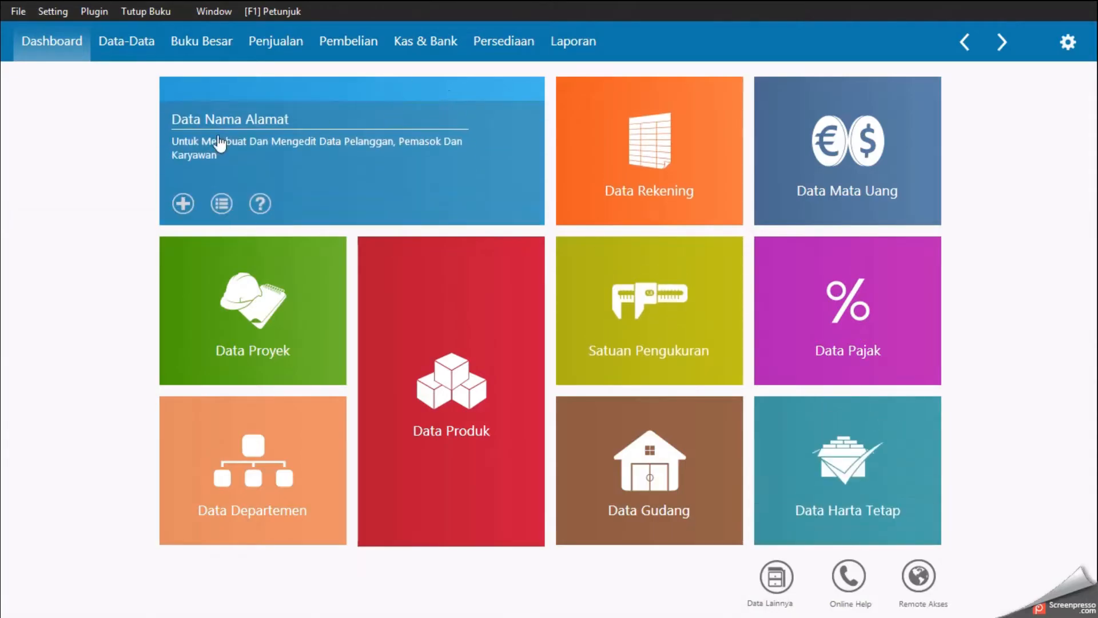
# Step: Review the customer codes and names in the document's Saldo Awal Piutang Usaha table
pyautogui.click(90, 167)
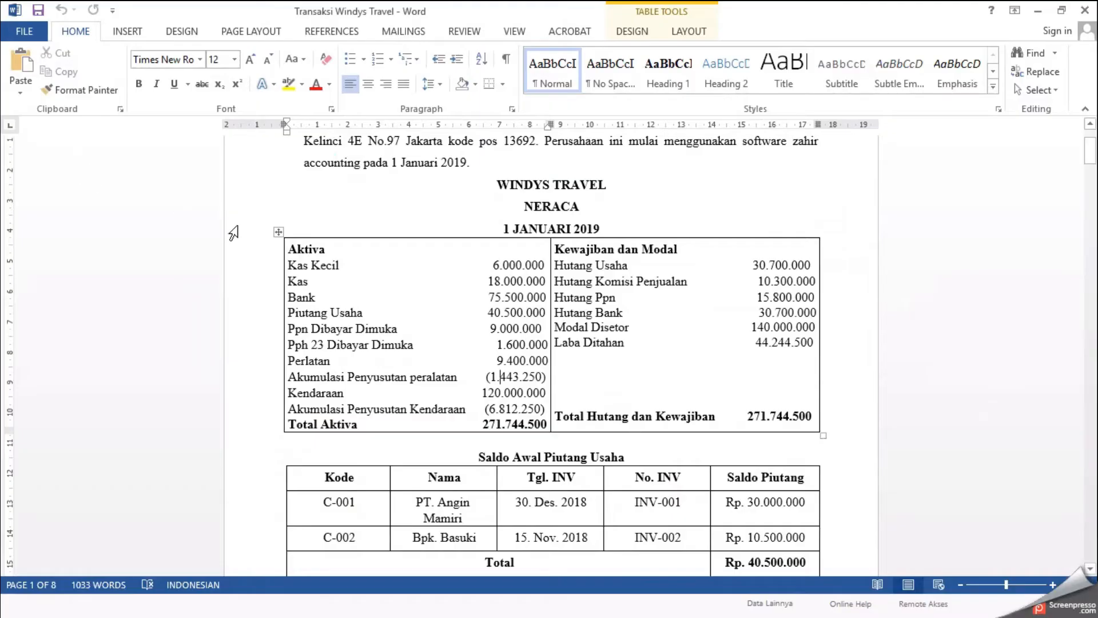
pyautogui.scroll(-2, 414, 312)
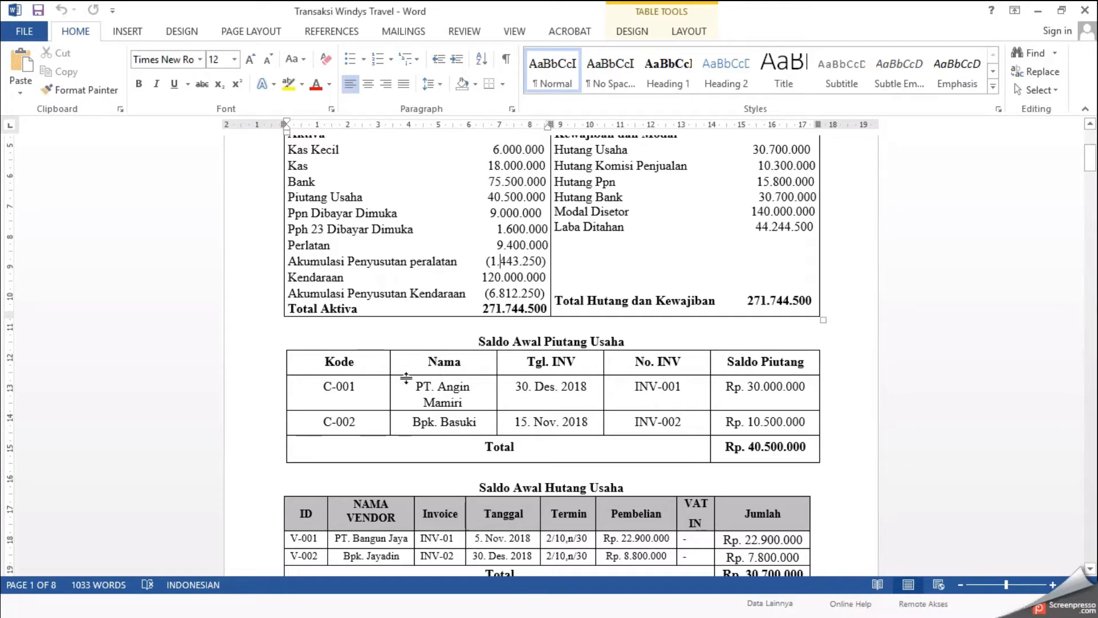
pyautogui.moveTo(320, 384); pyautogui.dragTo(441, 422)
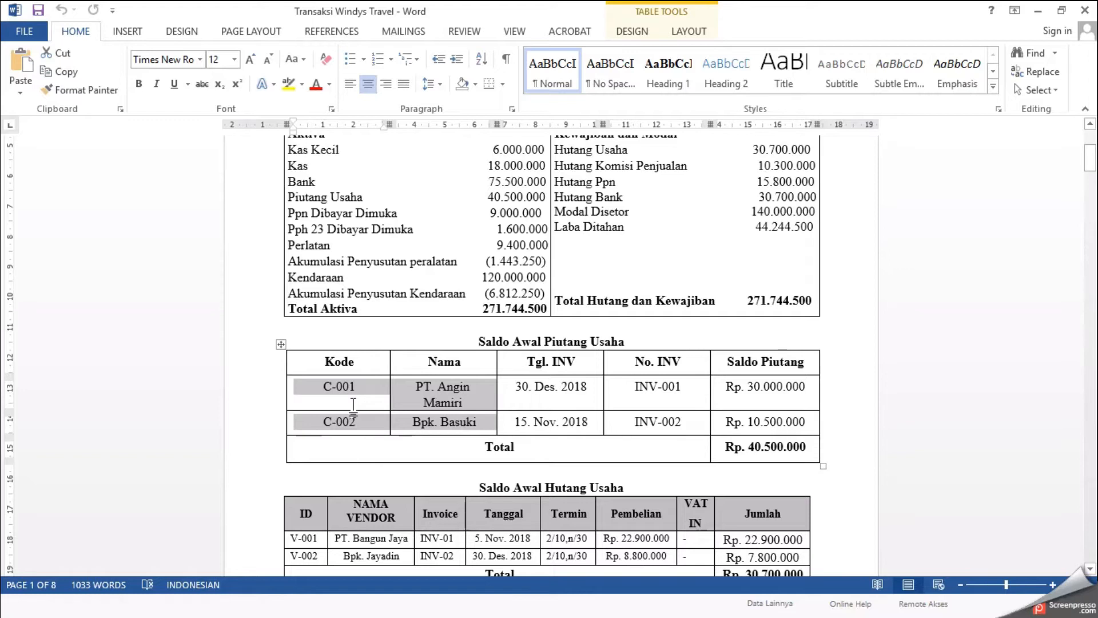
# Step: Open a new entry form in Data Nama Alamat
pyautogui.hotkey('alt', 'Tab')
pyautogui.moveTo(308, 177)
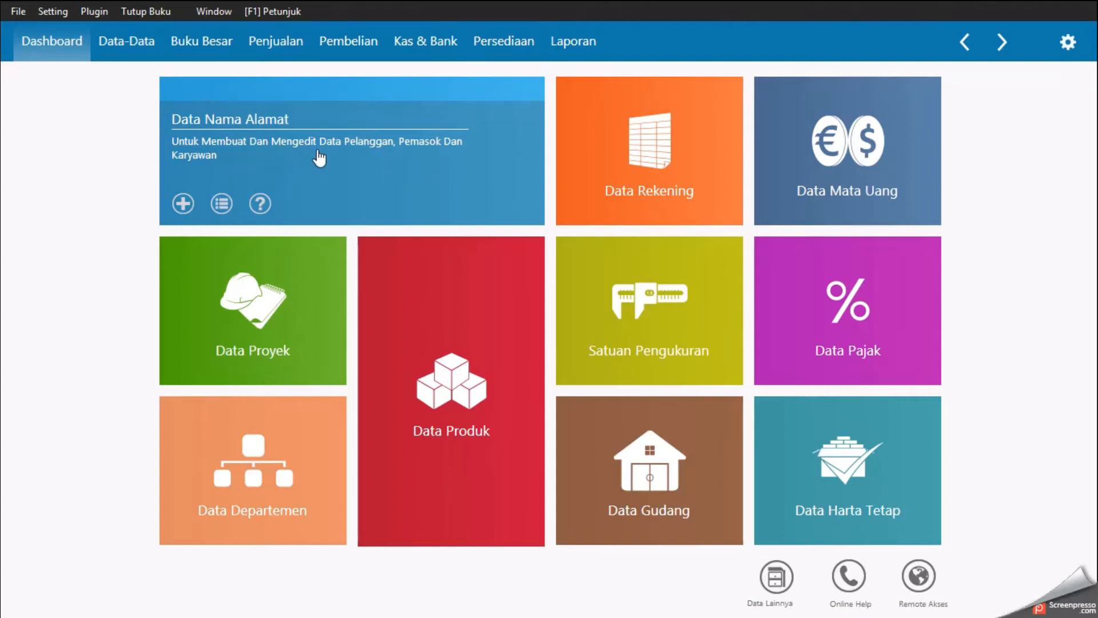
pyautogui.click(183, 204)
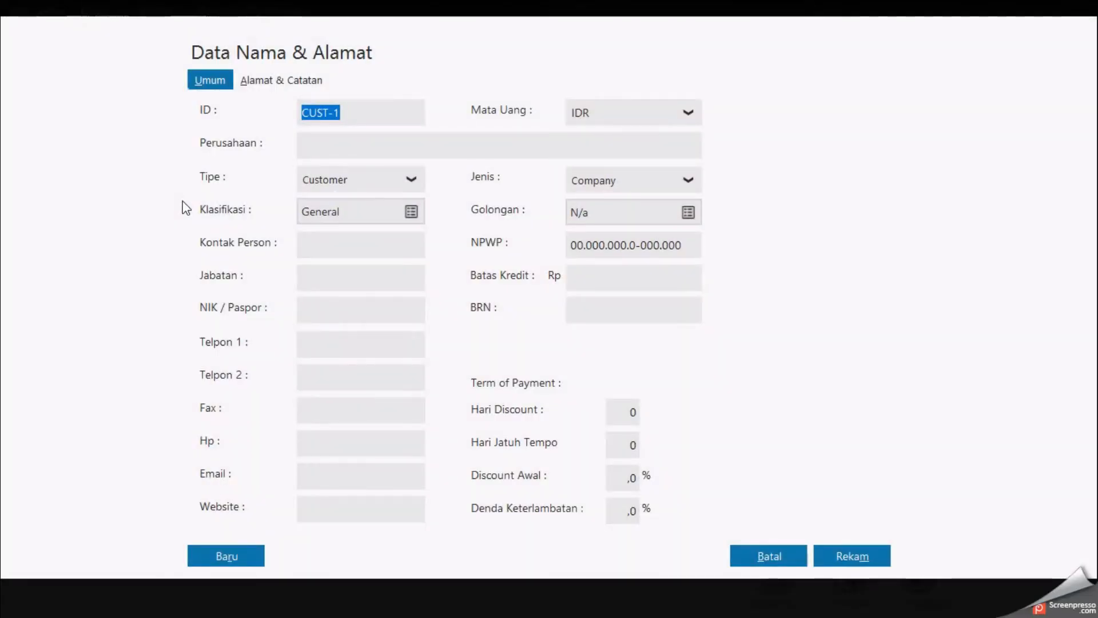
# Step: Create customer C-001 named PT. Angin Mamiri, checking the document's receivables table, and save it despite the incomplete NPWP/NIK
pyautogui.hotkey('alt', 'Tab')
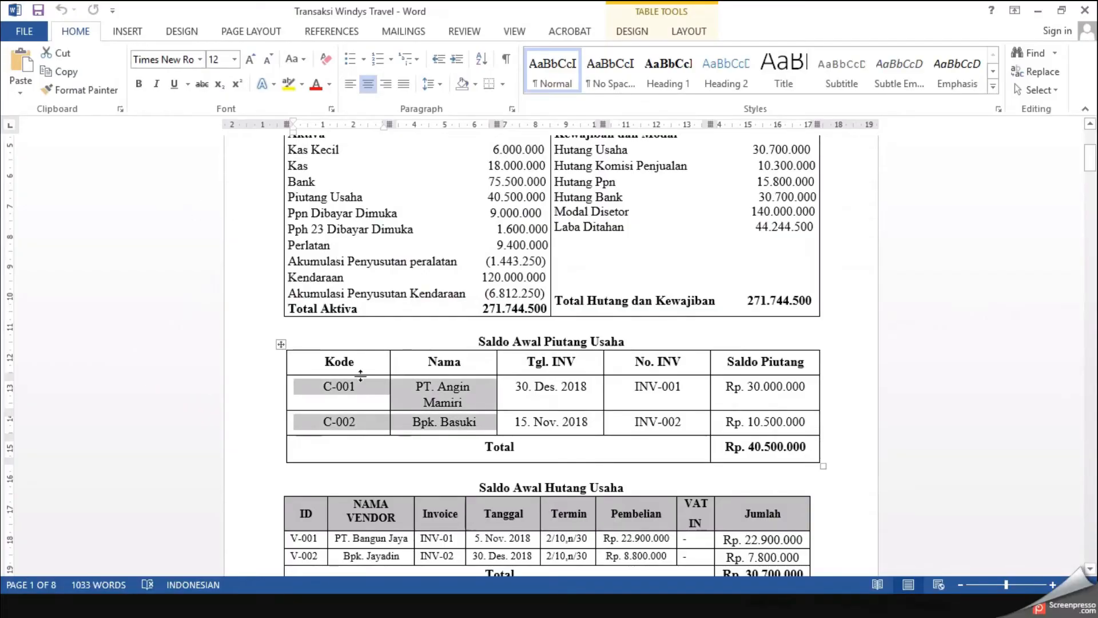
pyautogui.click(351, 387)
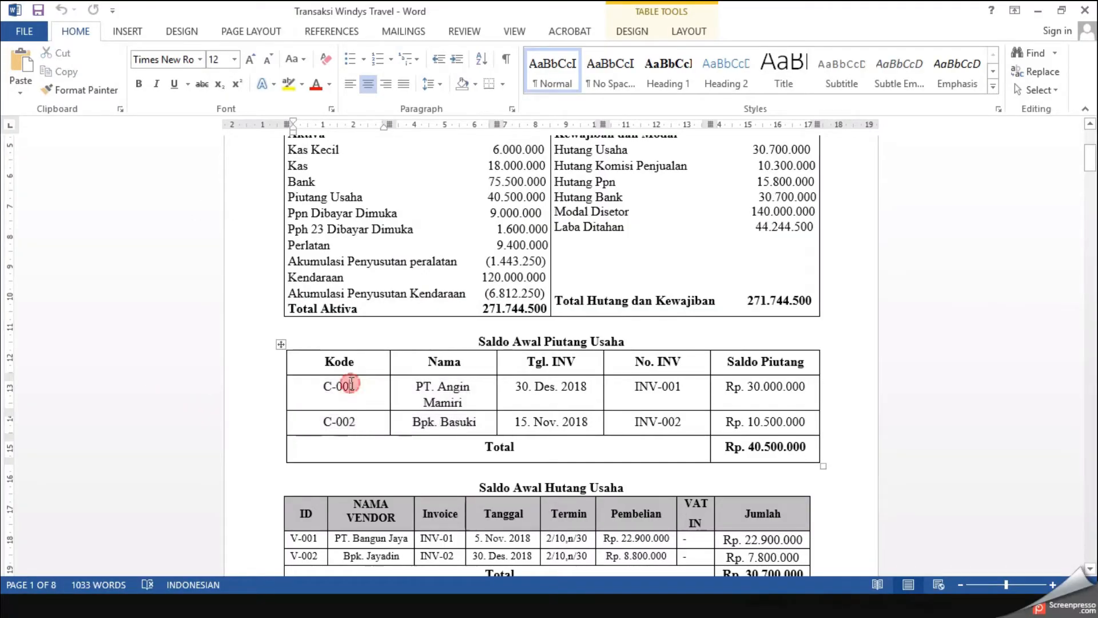
pyautogui.moveTo(410, 385); pyautogui.dragTo(464, 403)
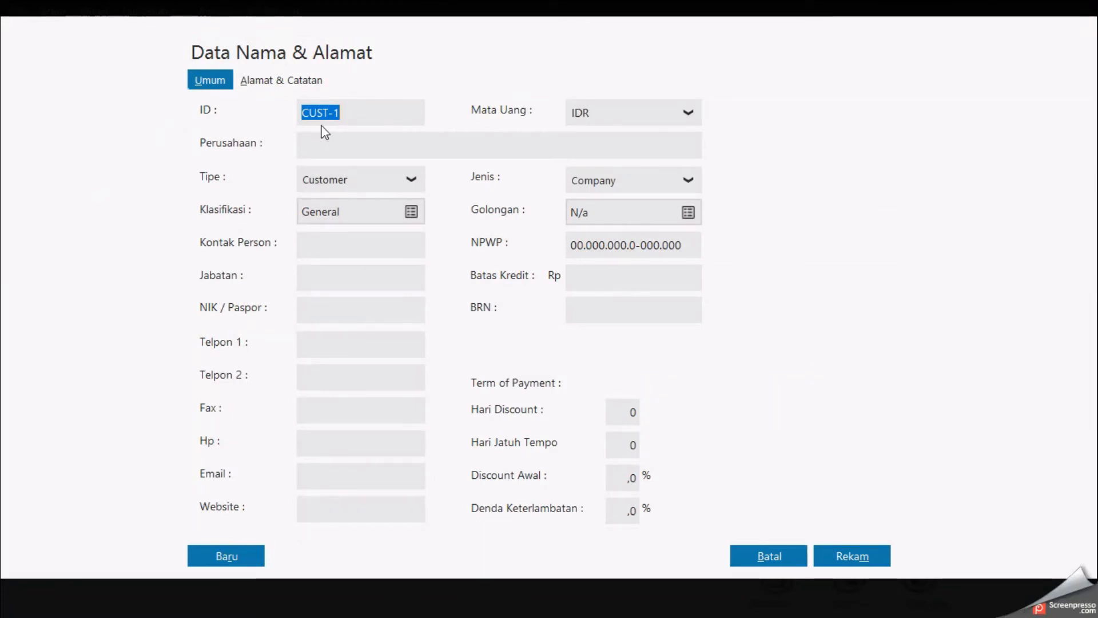
pyautogui.write('C-001')
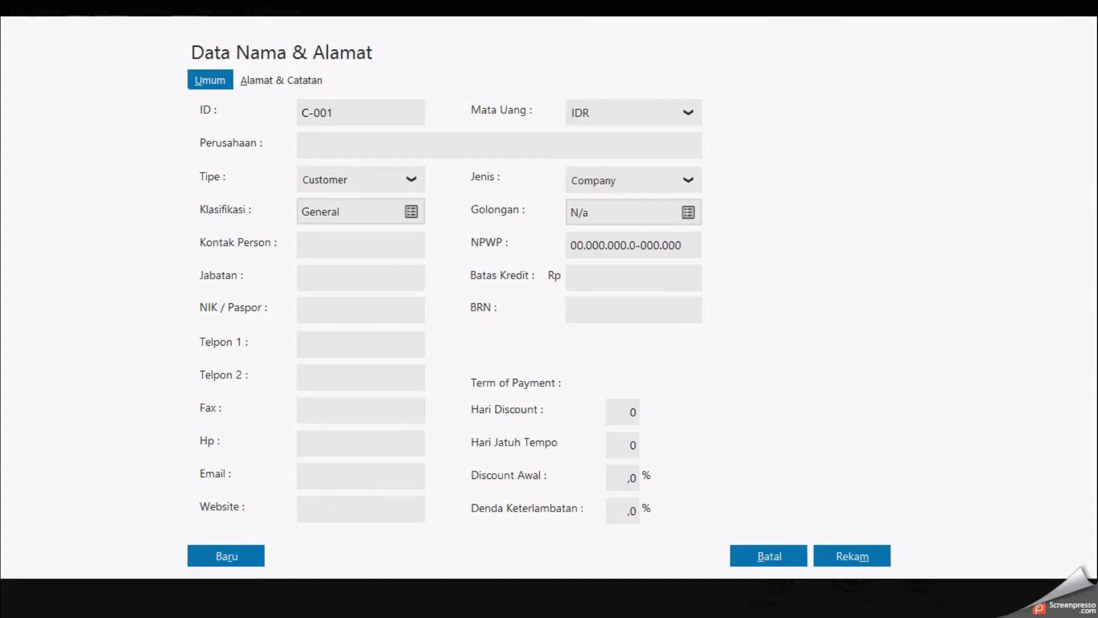
pyautogui.click(369, 144)
pyautogui.write('PT. Angin Mamiri')
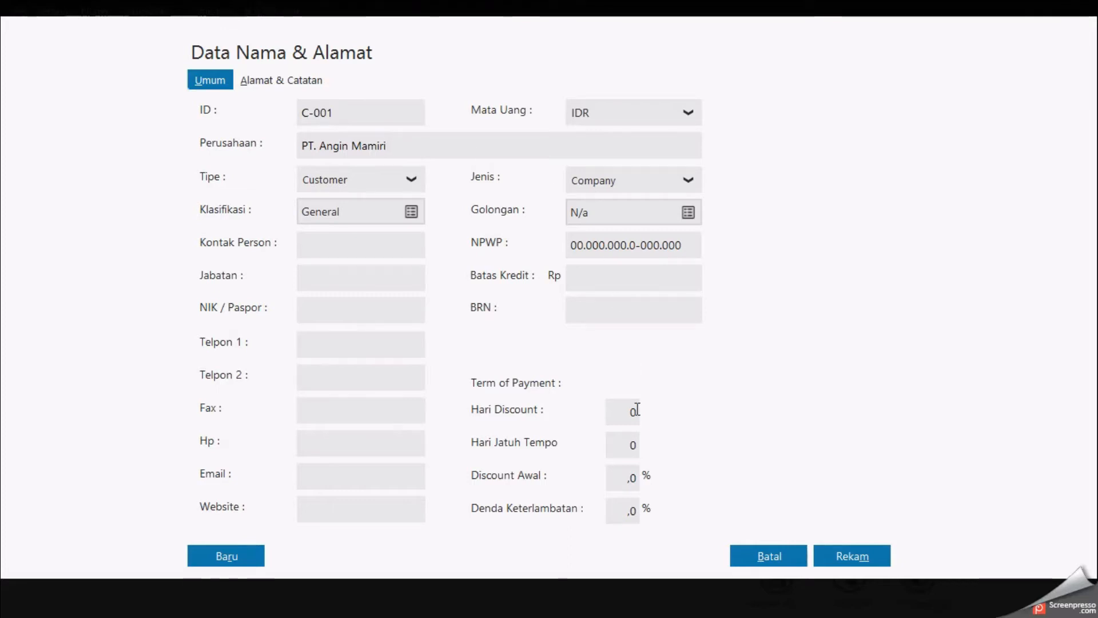
pyautogui.click(829, 559)
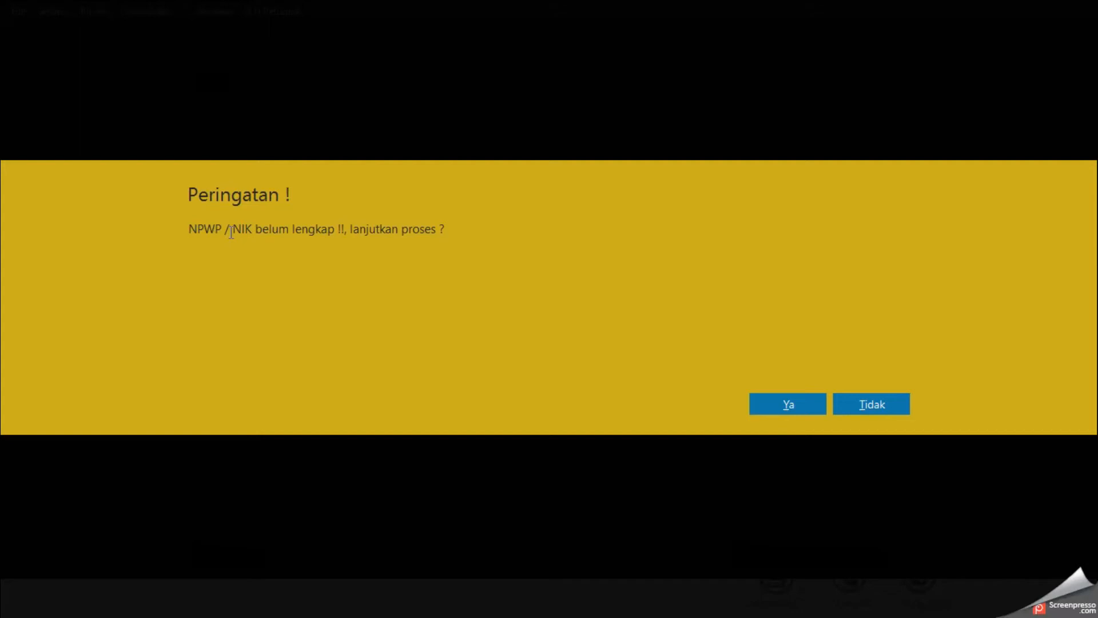
pyautogui.click(769, 401)
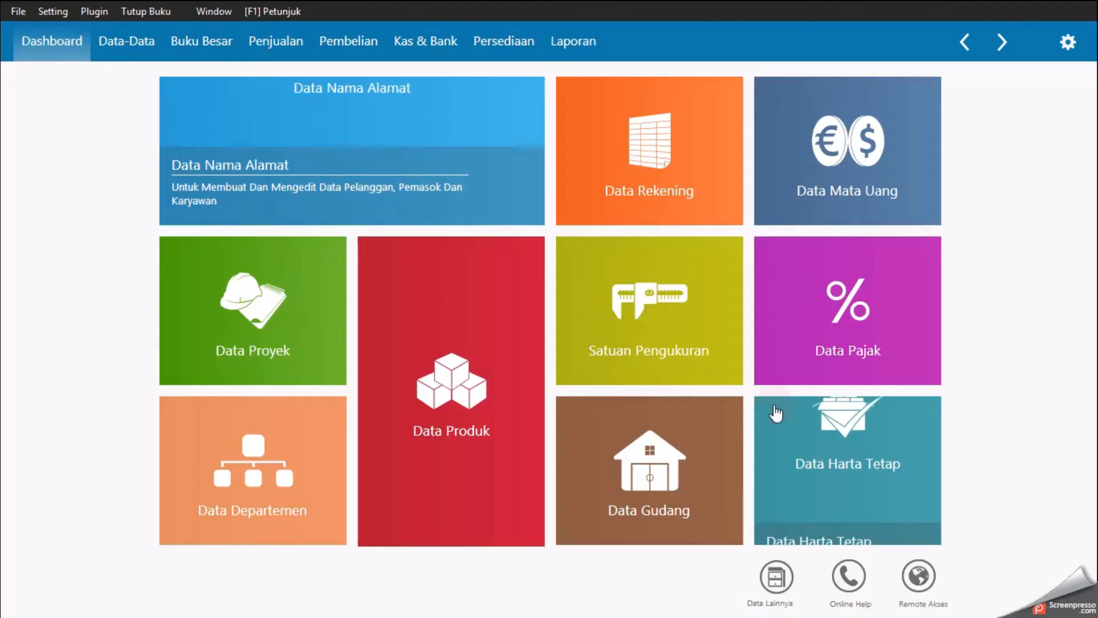
# Step: Add a new Personal customer C-002 named Bpk. Basuki and save it despite the incomplete NPWP/NIK
pyautogui.moveTo(256, 204)
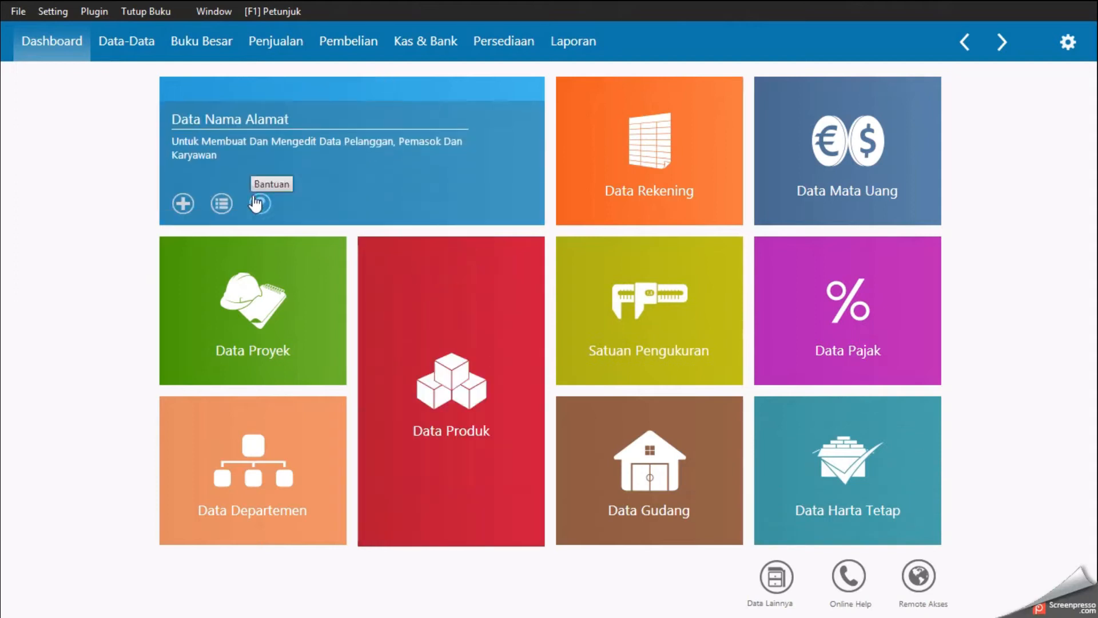
pyautogui.click(189, 204)
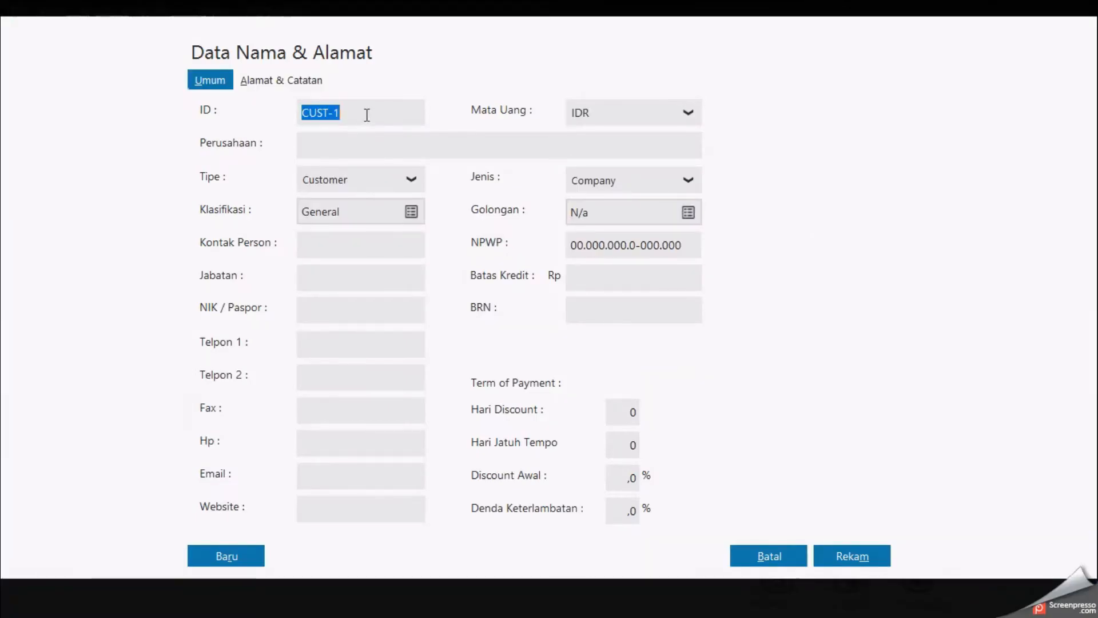
pyautogui.moveTo(367, 115); pyautogui.dragTo(286, 114)
pyautogui.write('C-002')
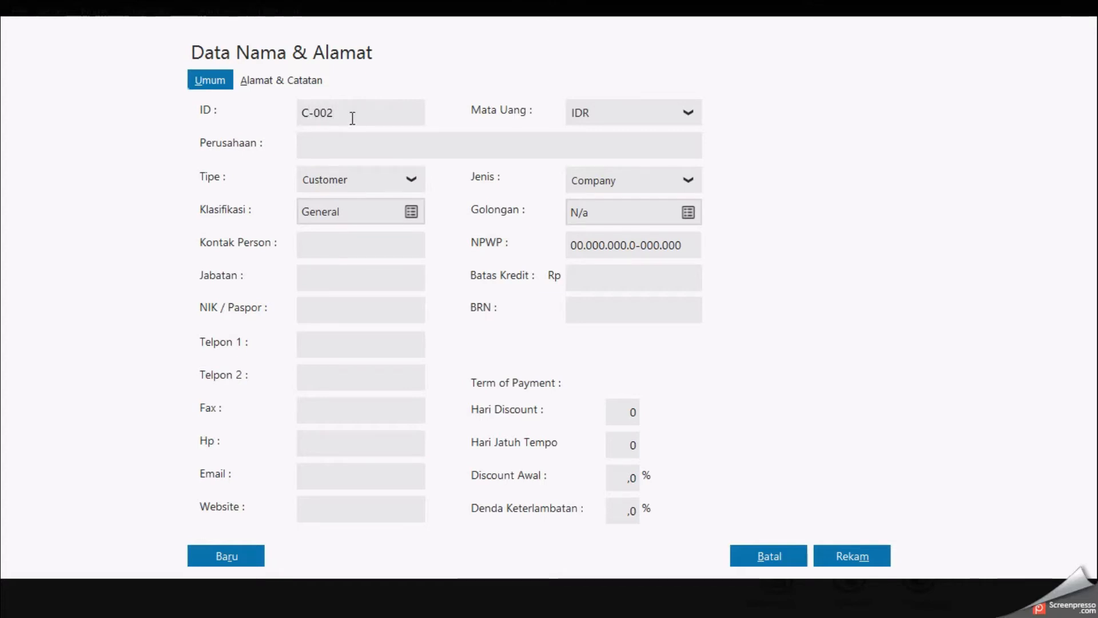
pyautogui.click(631, 183)
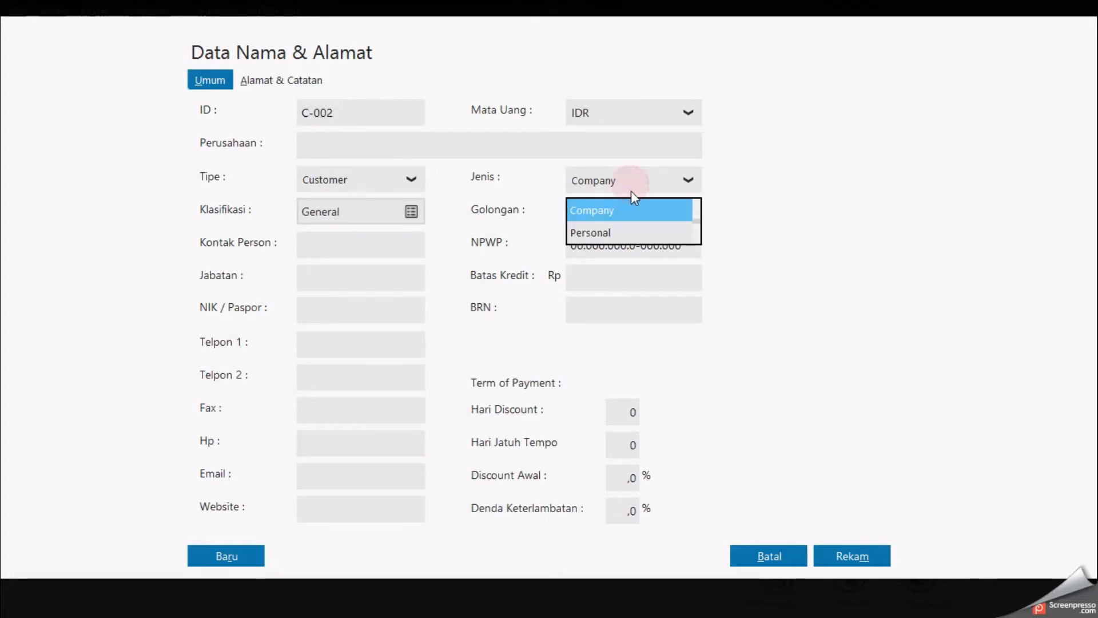
pyautogui.click(621, 232)
pyautogui.click(360, 147)
pyautogui.write('Bpk')
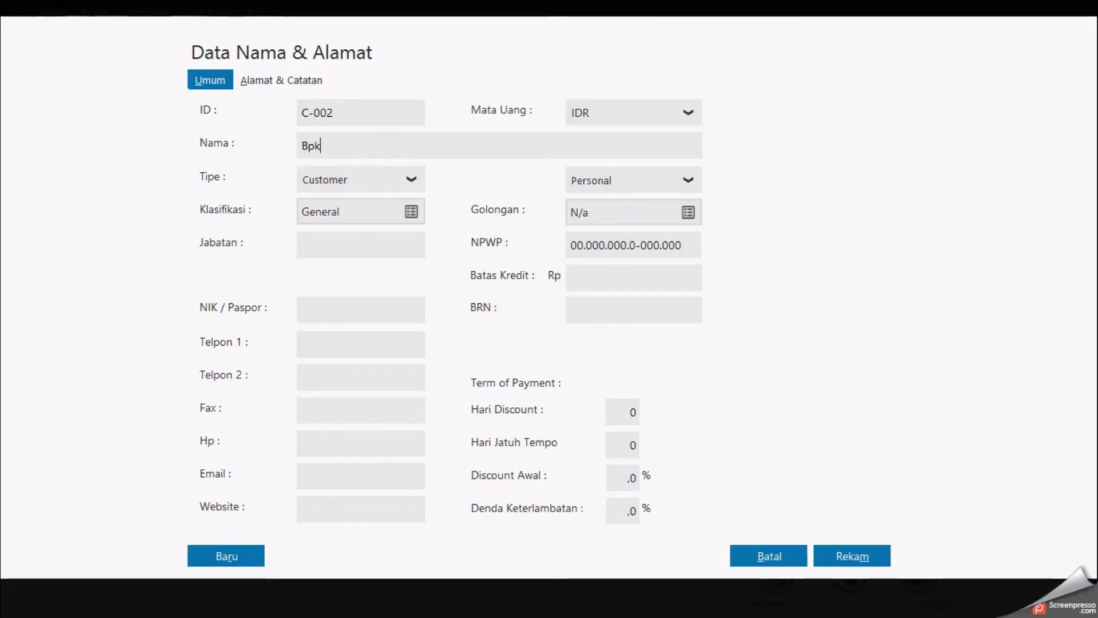
pyautogui.write('. Basuki')
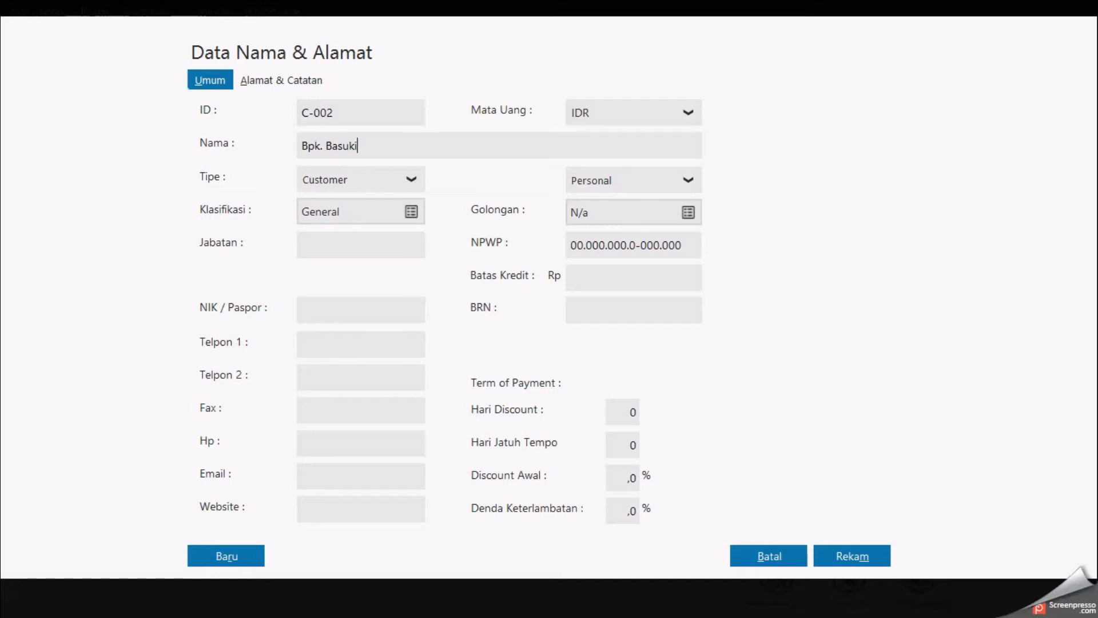
pyautogui.click(824, 558)
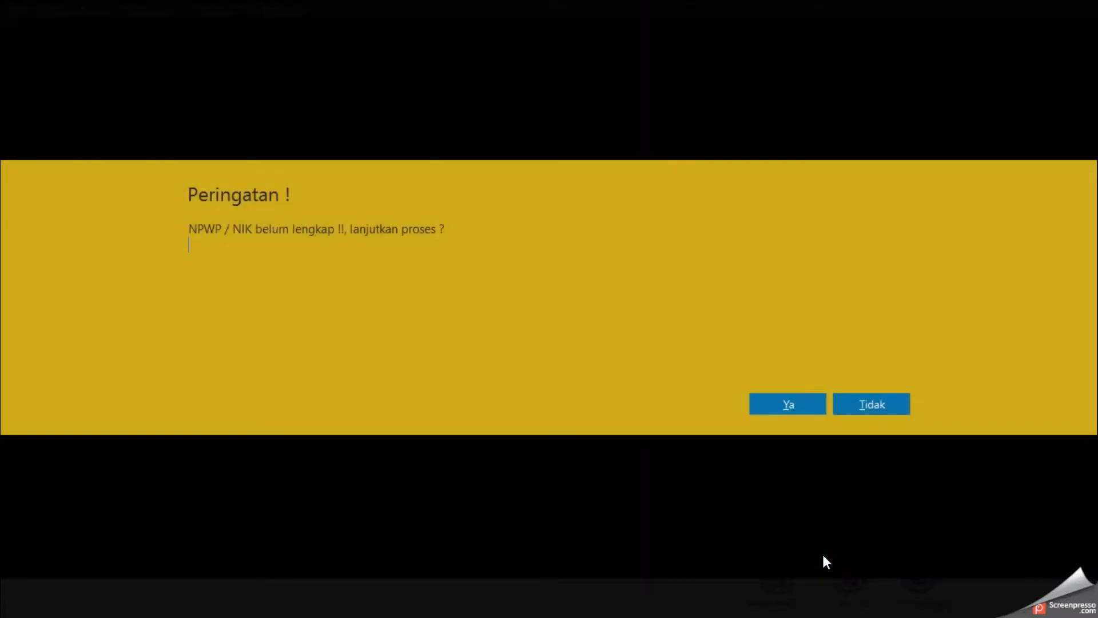
pyautogui.click(803, 407)
# Step: Open the Data Nama Alamat list to check the saved customers, then close it
pyautogui.moveTo(369, 159)
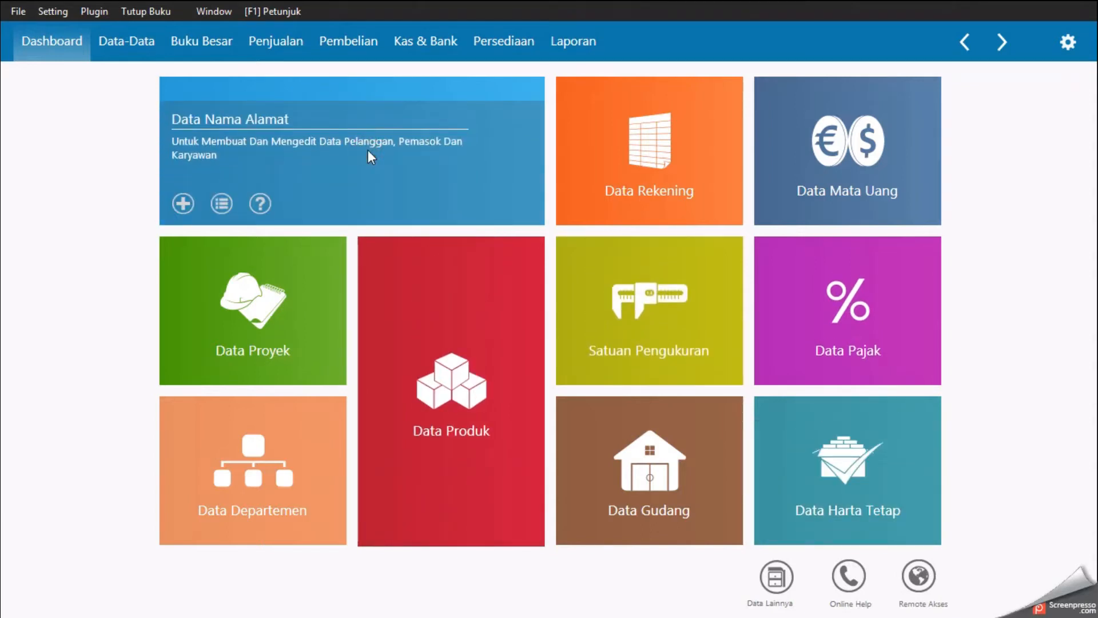
pyautogui.click(368, 153)
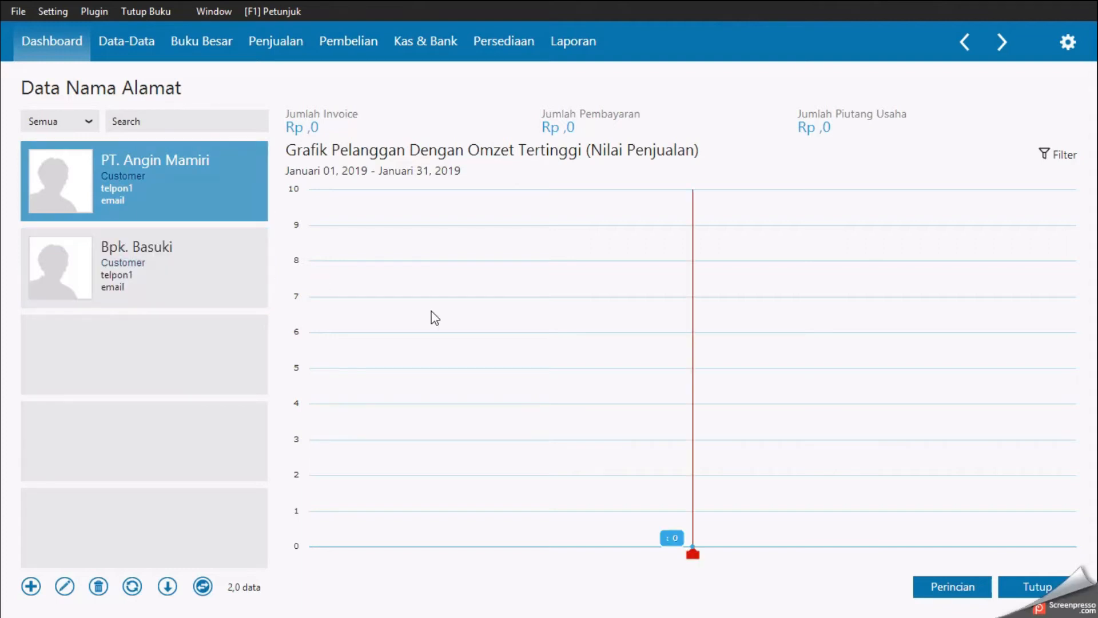
pyautogui.click(1030, 587)
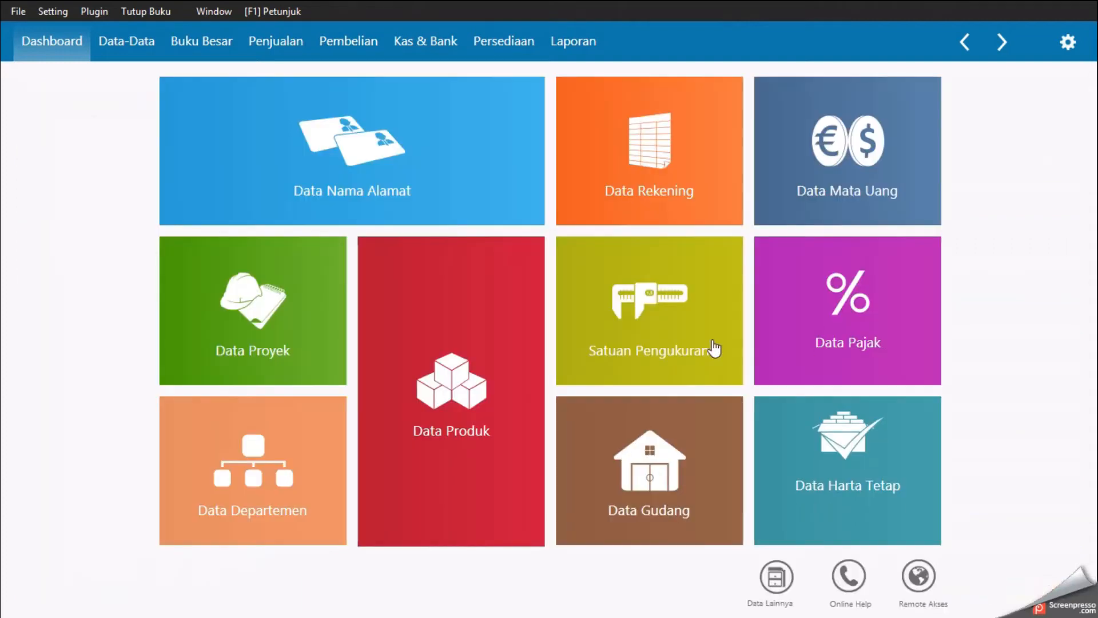
# Step: Open Saldo Awal Piutang Usaha and start a new opening receivable for customer PT. Angin Mamiri
pyautogui.moveTo(261, 117)
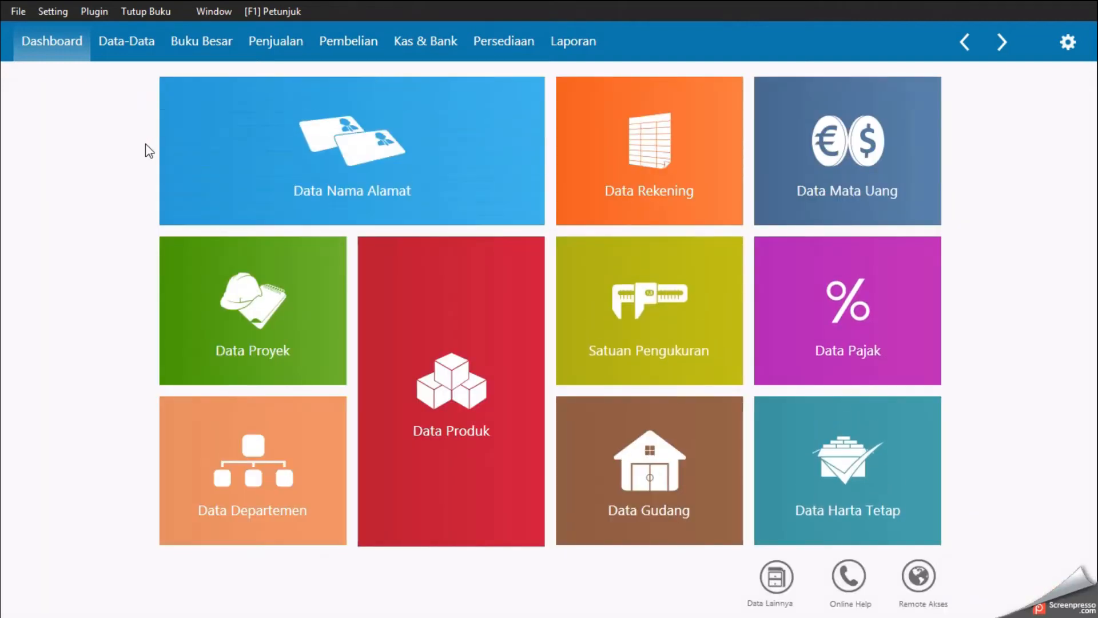
pyautogui.click(50, 16)
pyautogui.moveTo(106, 80)
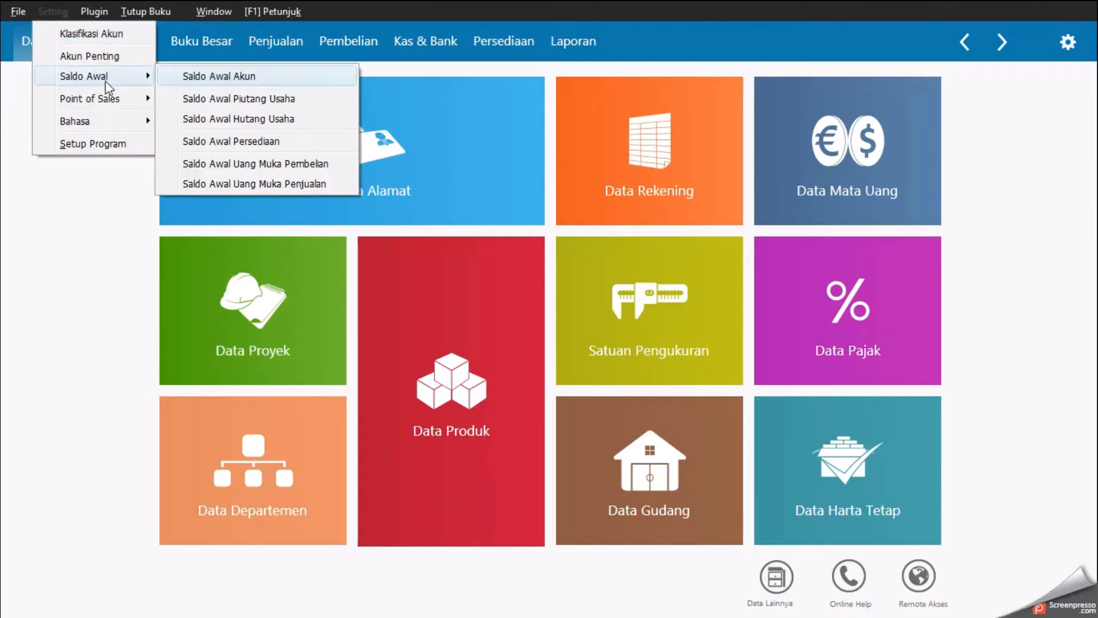
pyautogui.click(190, 98)
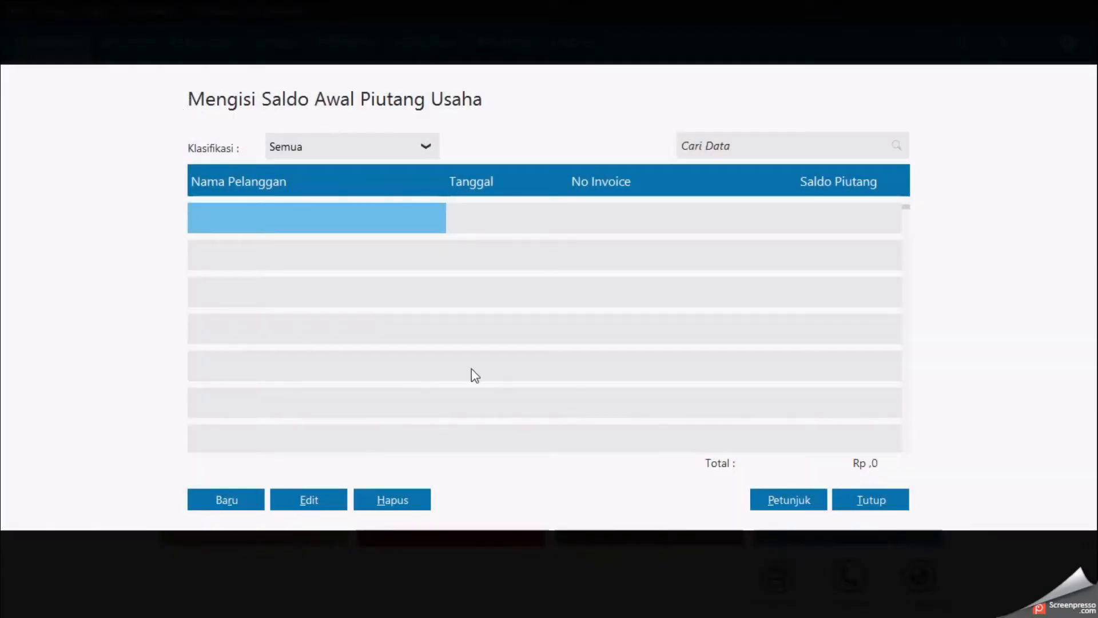
pyautogui.click(229, 499)
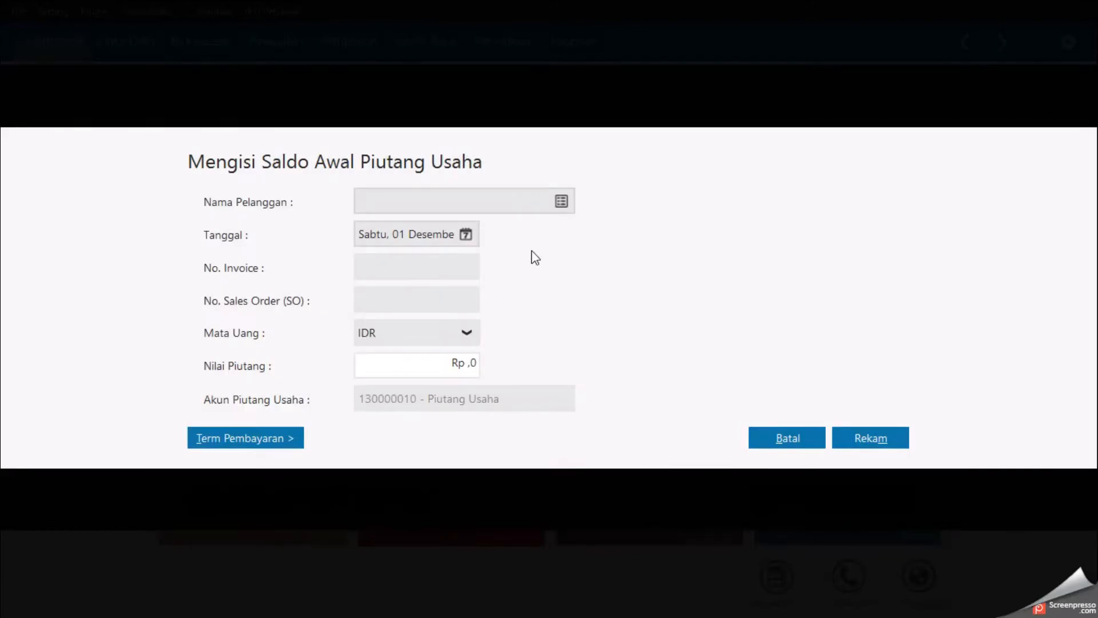
pyautogui.click(561, 201)
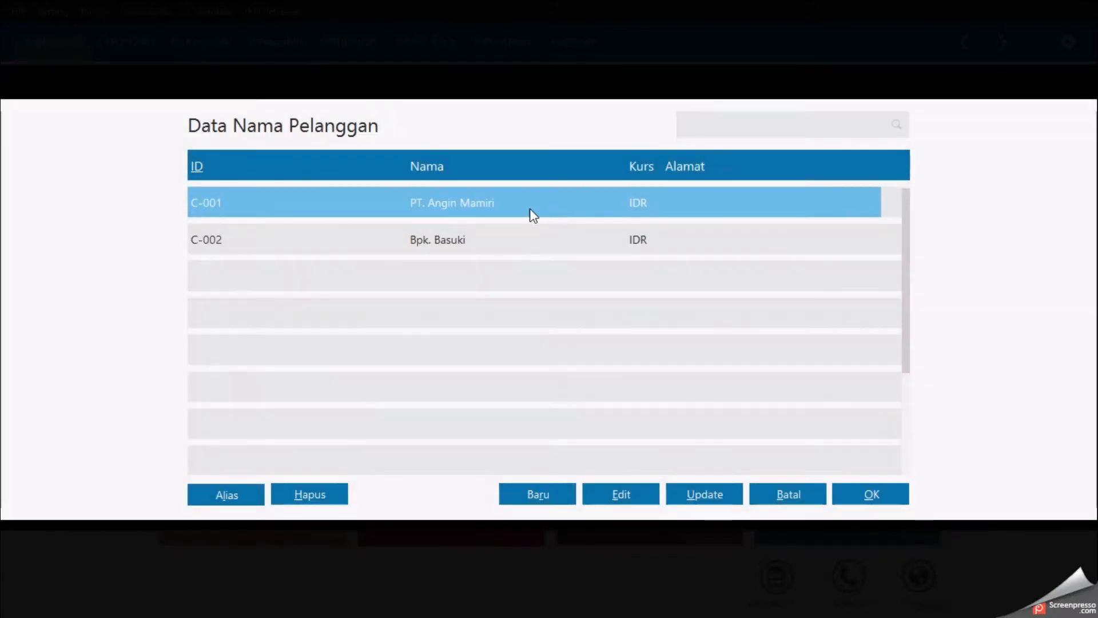
pyautogui.doubleClick(532, 211)
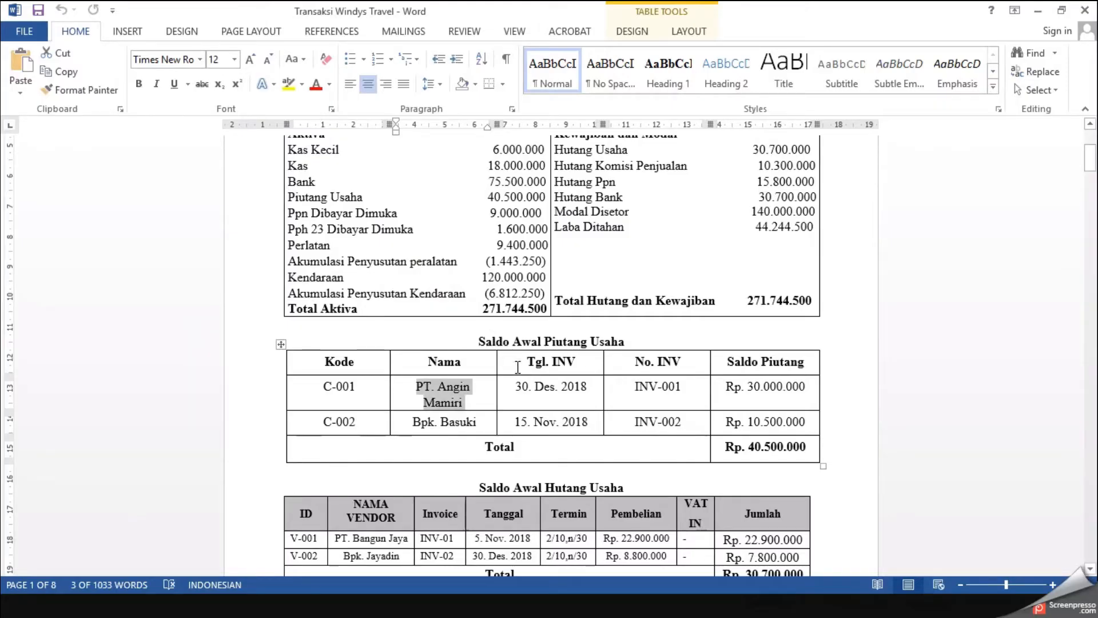
# Step: Set the receivable date to 30 December 2018 and the invoice number to INV-001, checking the document
pyautogui.moveTo(514, 387); pyautogui.dragTo(681, 388)
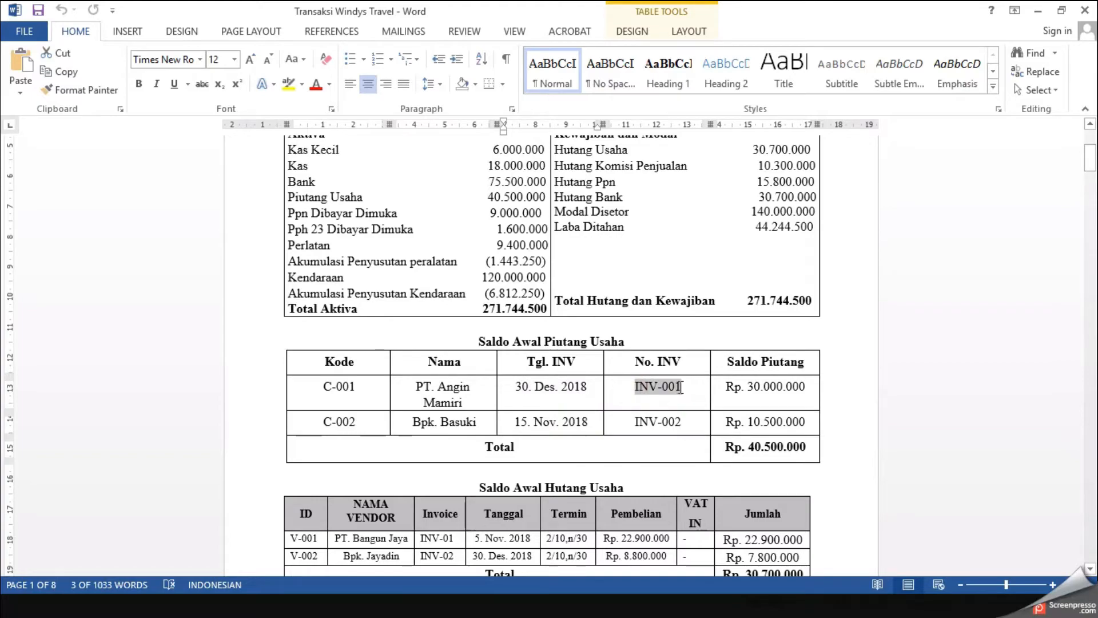
pyautogui.hotkey('alt', 'Tab')
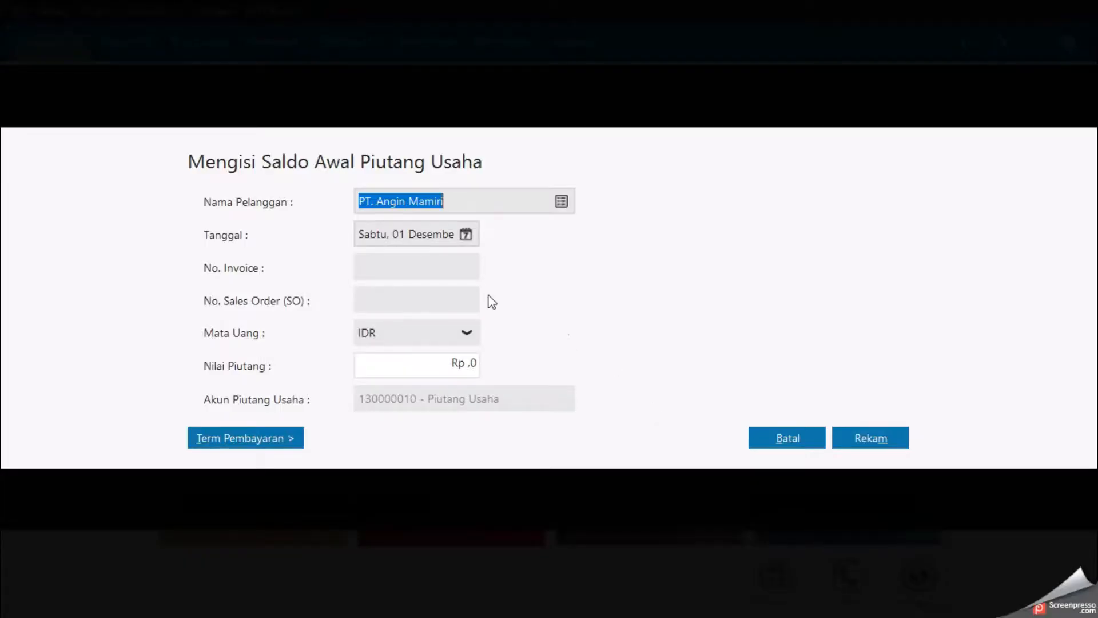
pyautogui.click(465, 238)
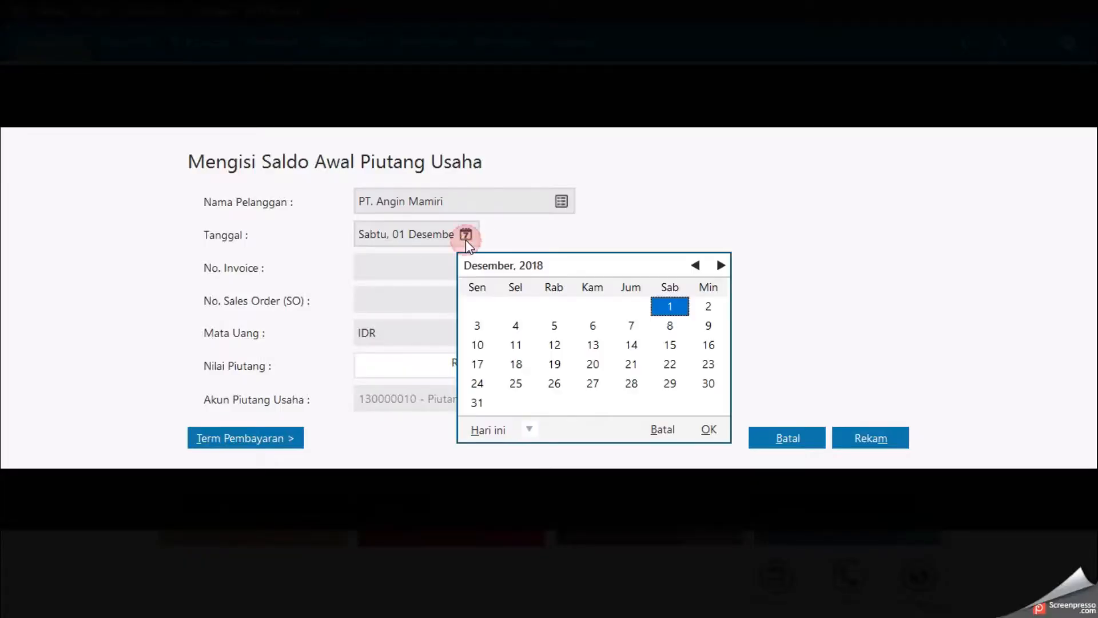
pyautogui.click(707, 384)
pyautogui.click(709, 430)
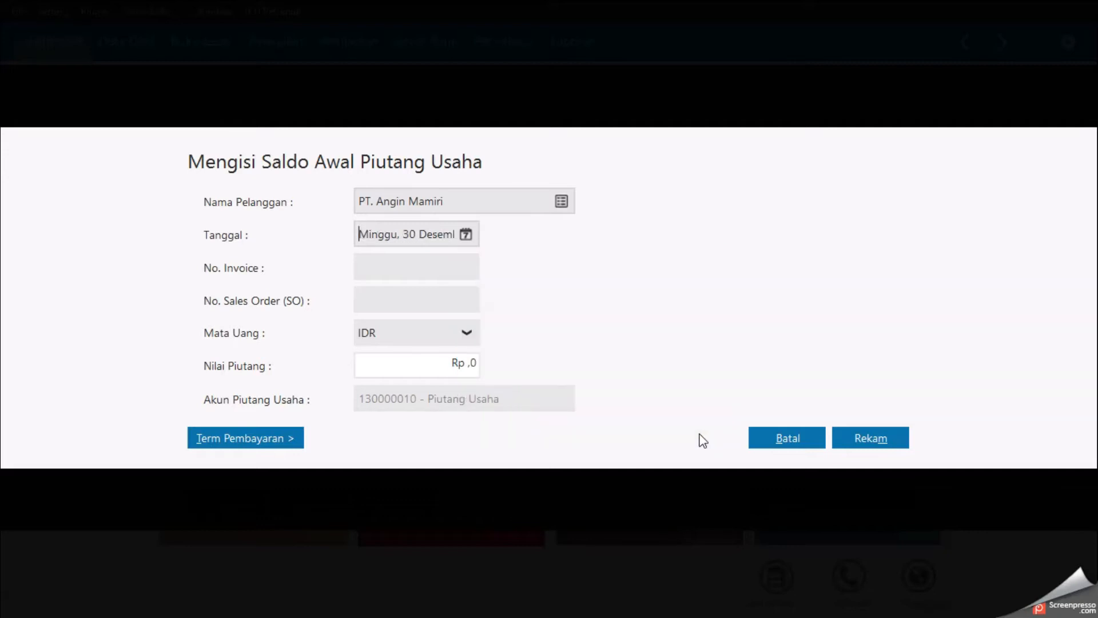
pyautogui.click(454, 267)
pyautogui.write('INV-001')
# Step: Enter a receivable value of 30.000.000 copied from the document and save the entry
pyautogui.hotkey('alt', 'Tab')
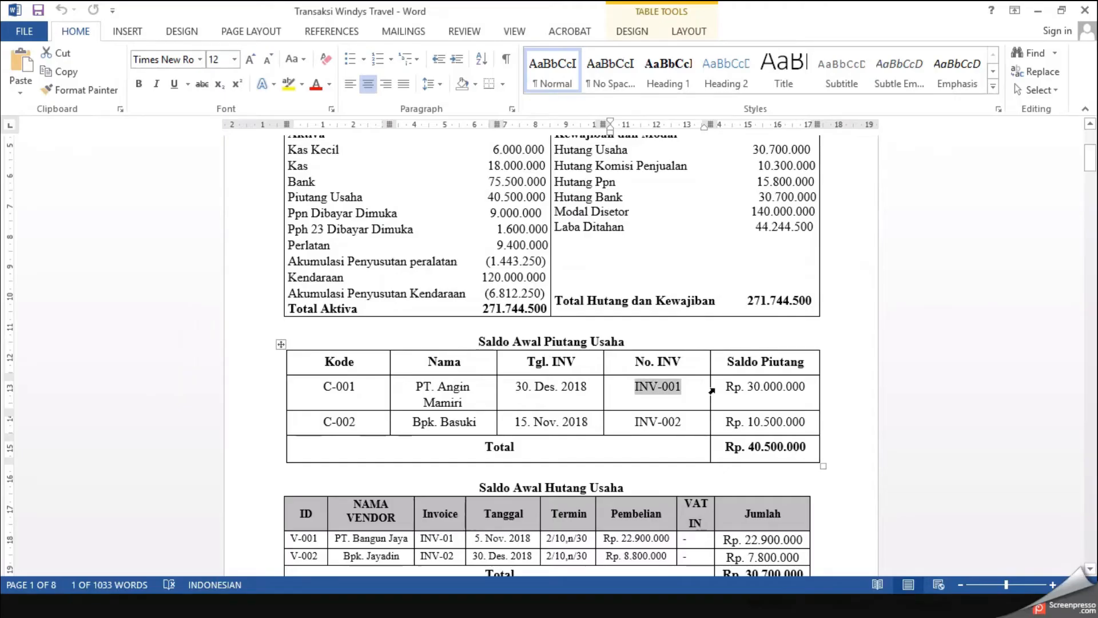
pyautogui.click(747, 386)
pyautogui.moveTo(747, 386); pyautogui.dragTo(798, 399)
pyautogui.hotkey('ctrl', 'c')
pyautogui.hotkey('alt', 'Tab')
pyautogui.click(450, 374)
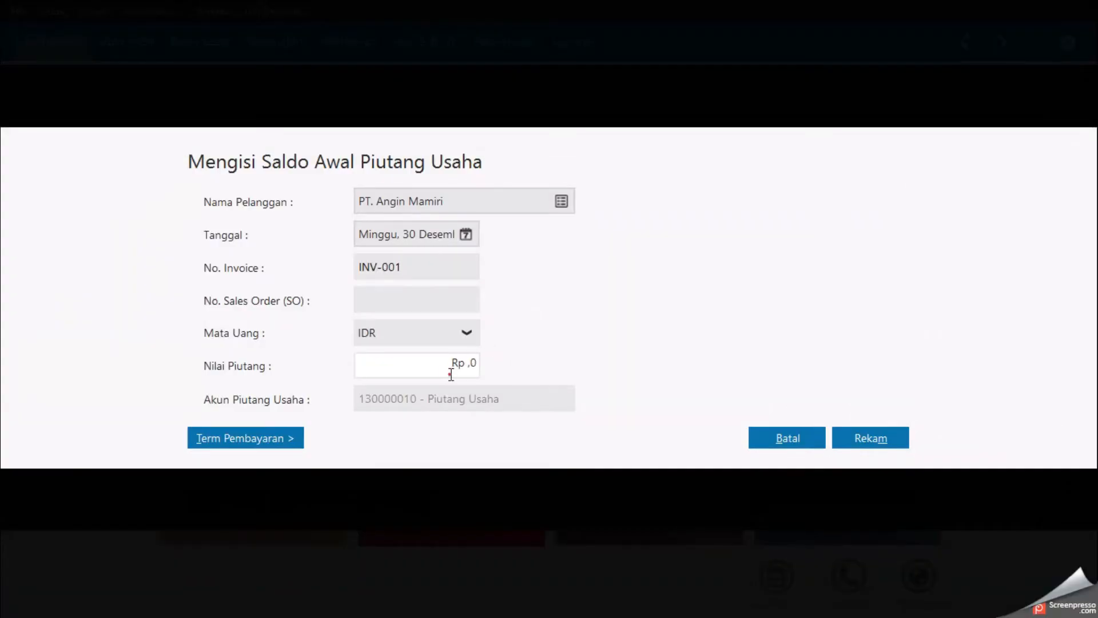
pyautogui.hotkey('ctrl', 'v')
pyautogui.write('0000')
pyautogui.press('Tab')
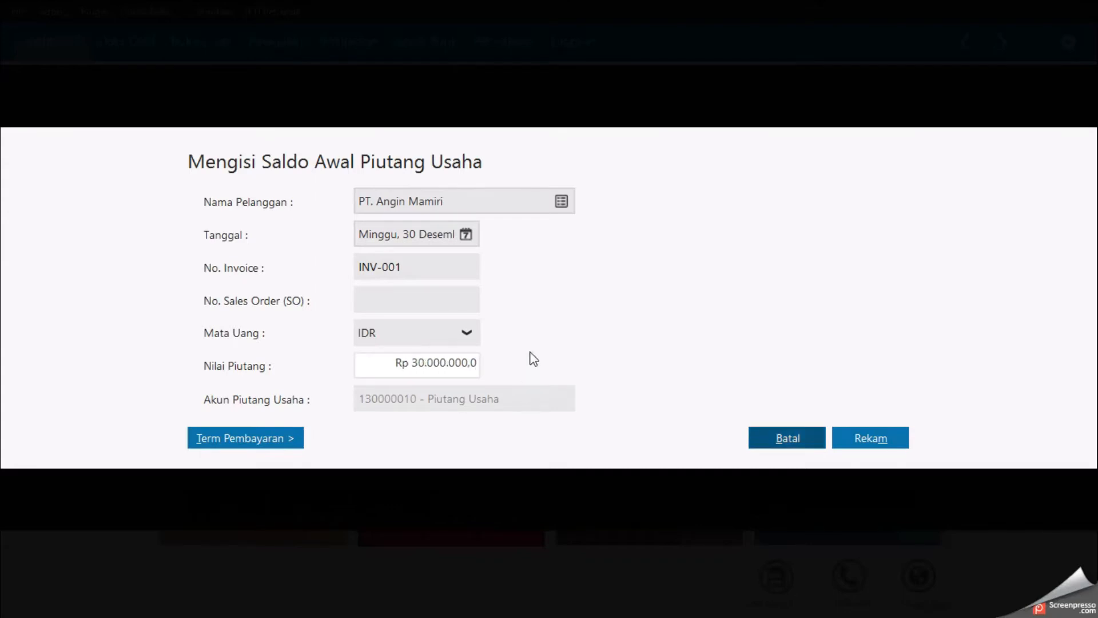
pyautogui.click(877, 436)
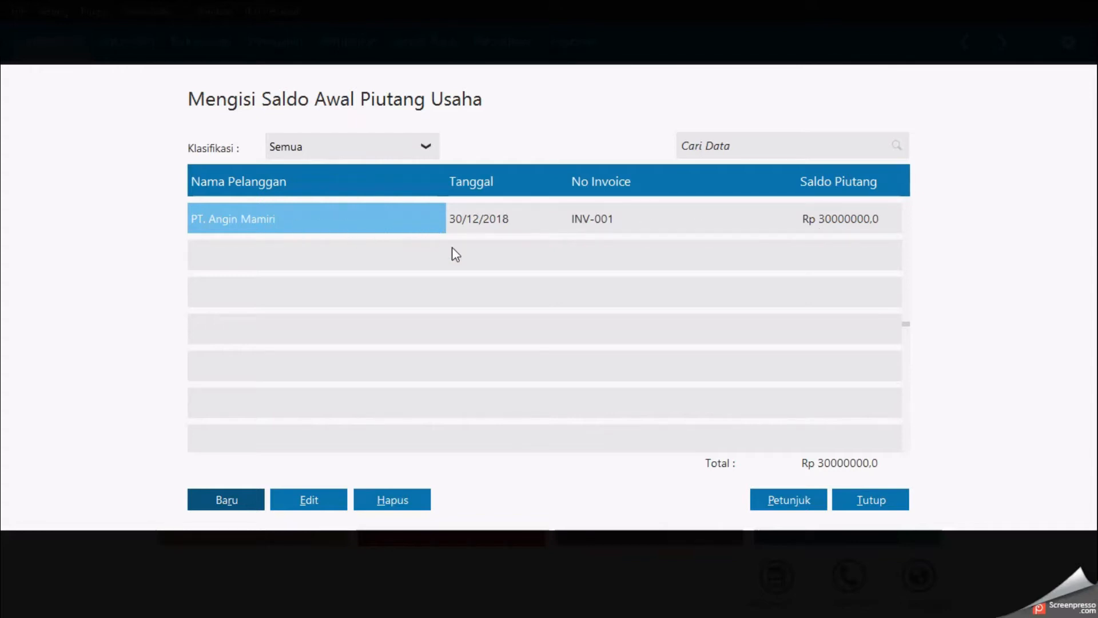
# Step: Start a new opening receivable and pick the second customer from the customer list
pyautogui.click(231, 495)
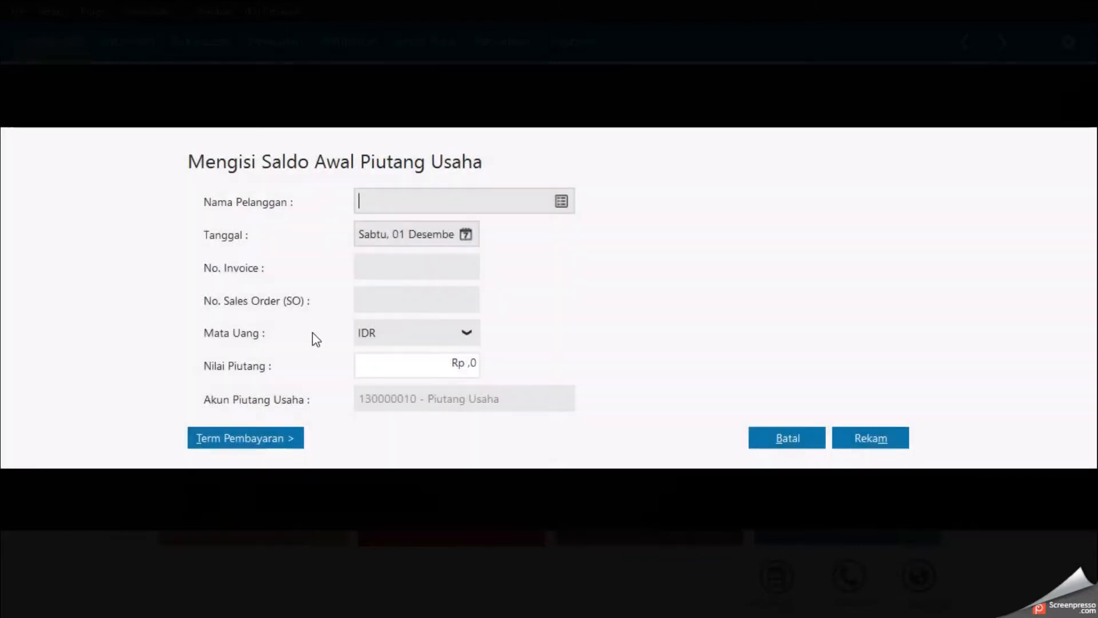
pyautogui.click(565, 206)
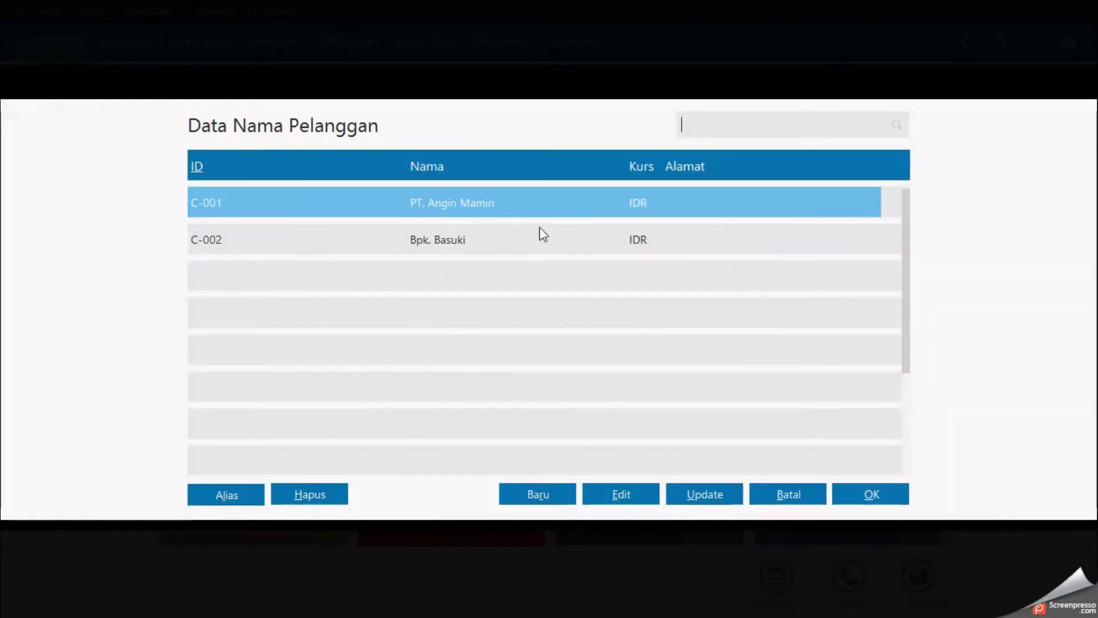
pyautogui.doubleClick(524, 248)
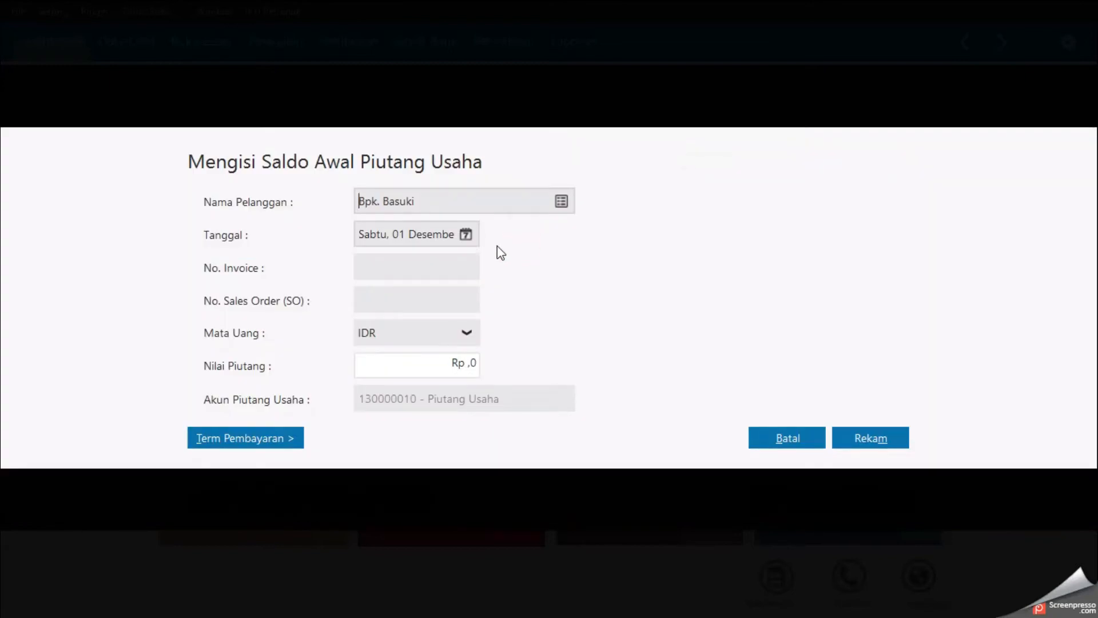
# Step: Set the receivable date to 15 November 2018 and the invoice number to INV-002, checking the document
pyautogui.hotkey('alt', 'Tab')
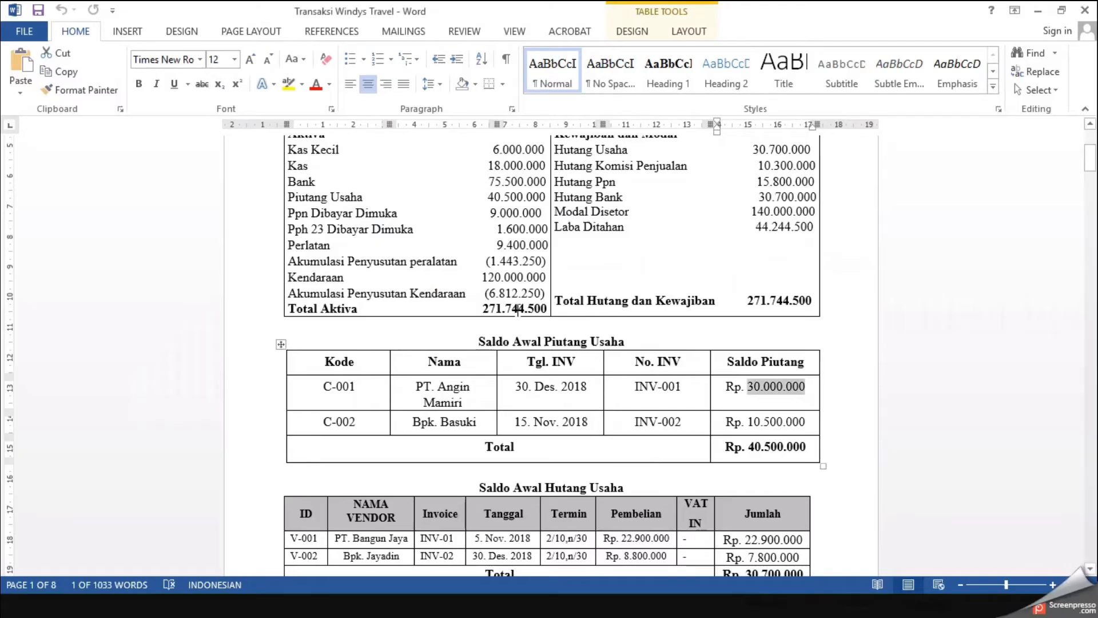
pyautogui.moveTo(513, 422); pyautogui.dragTo(682, 424)
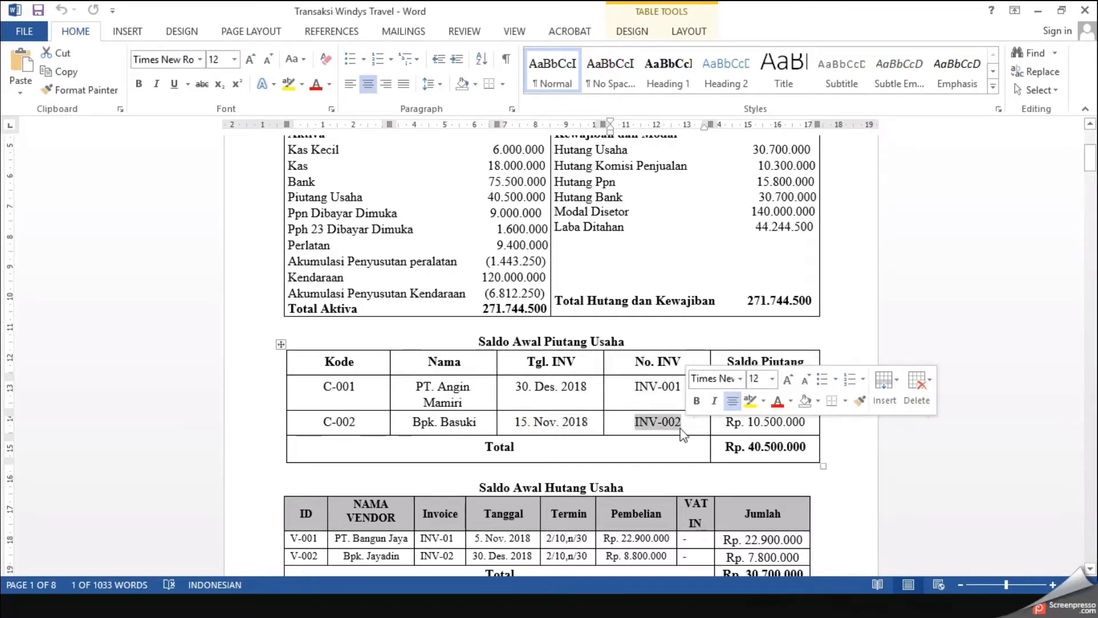
pyautogui.hotkey('alt', 'Tab')
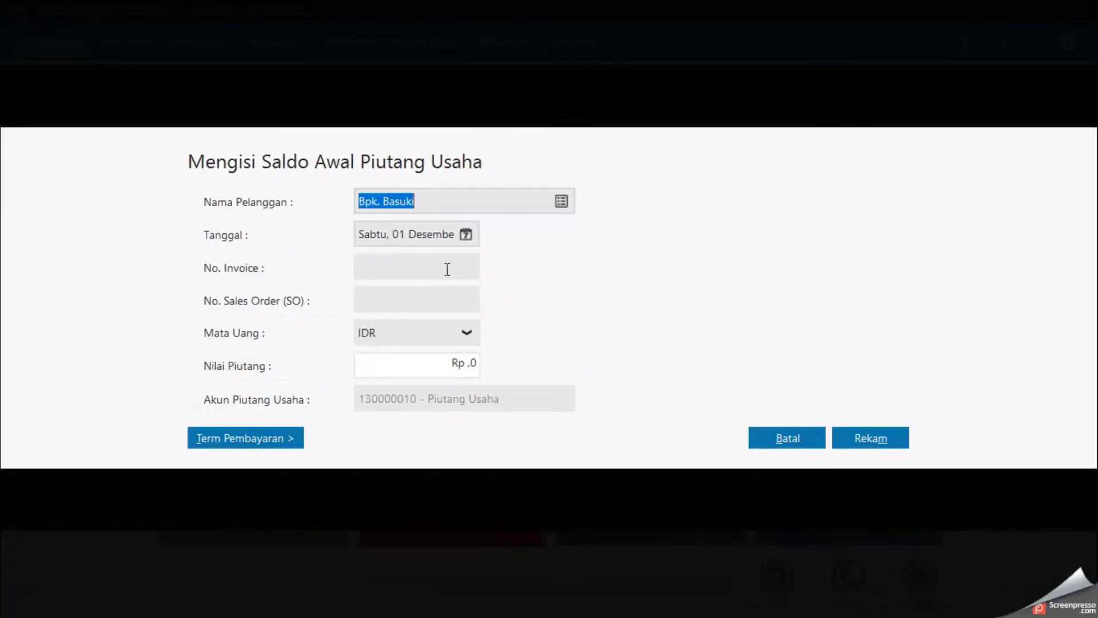
pyautogui.click(465, 235)
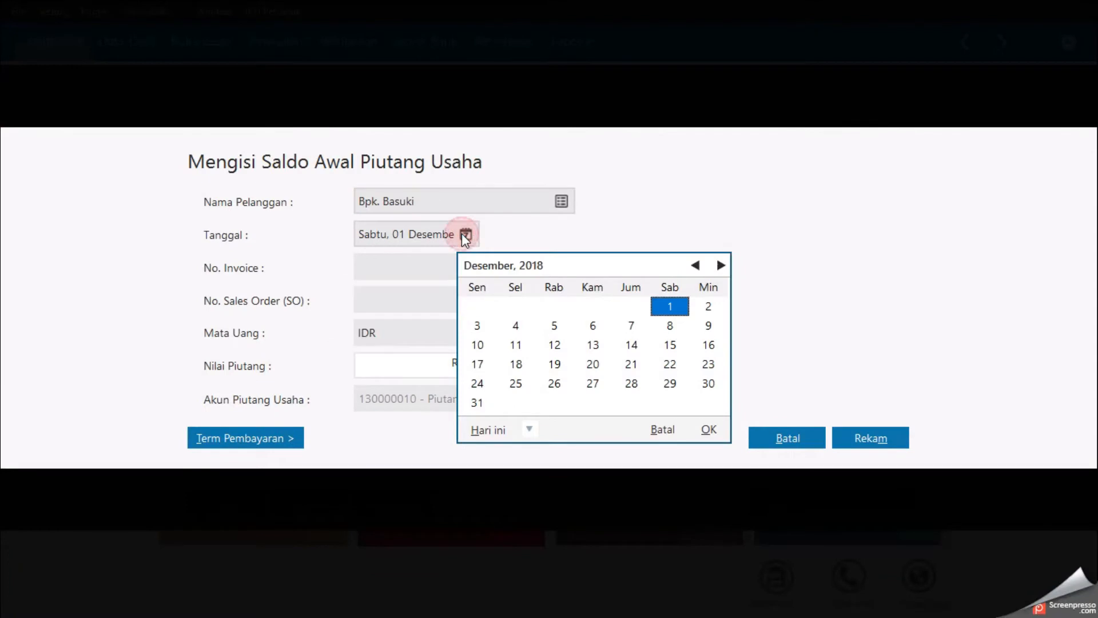
pyautogui.click(694, 266)
pyautogui.click(594, 346)
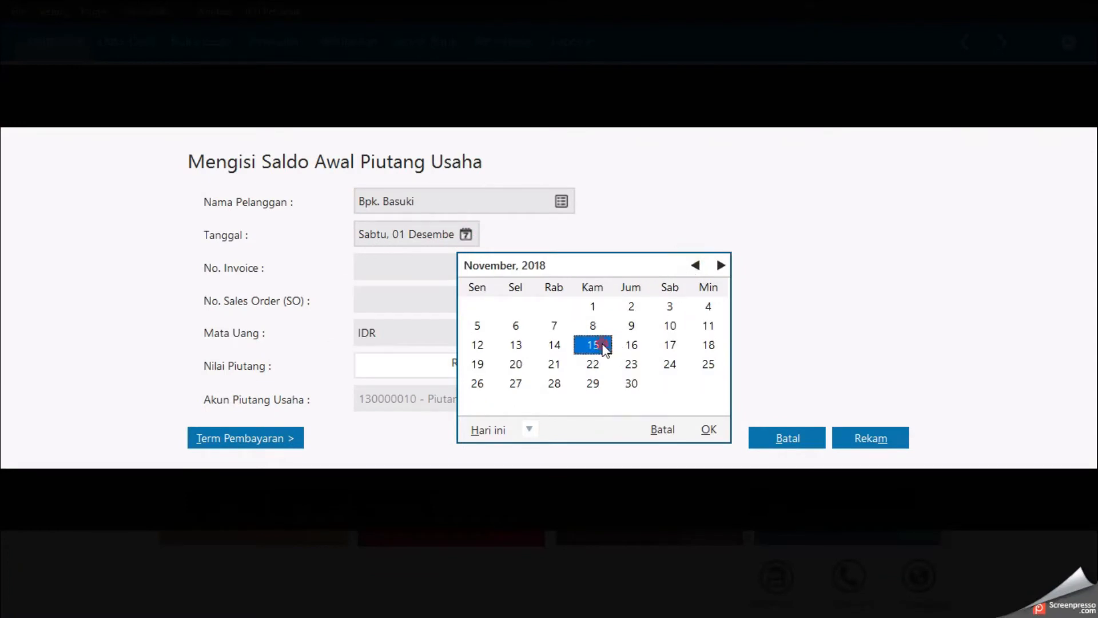
pyautogui.click(720, 426)
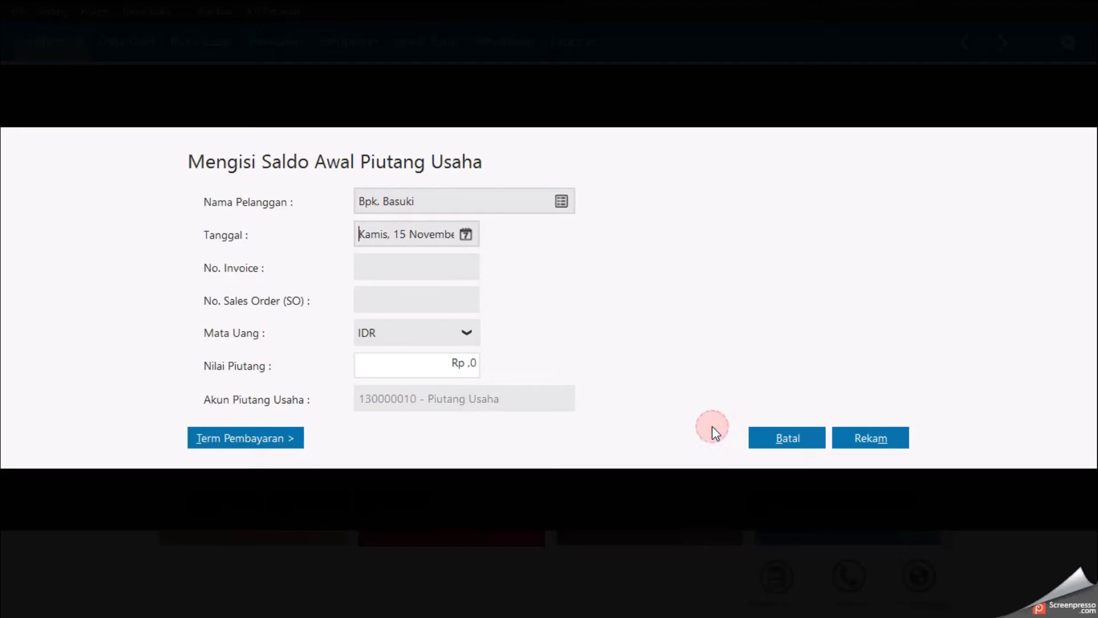
pyautogui.write('INV-002')
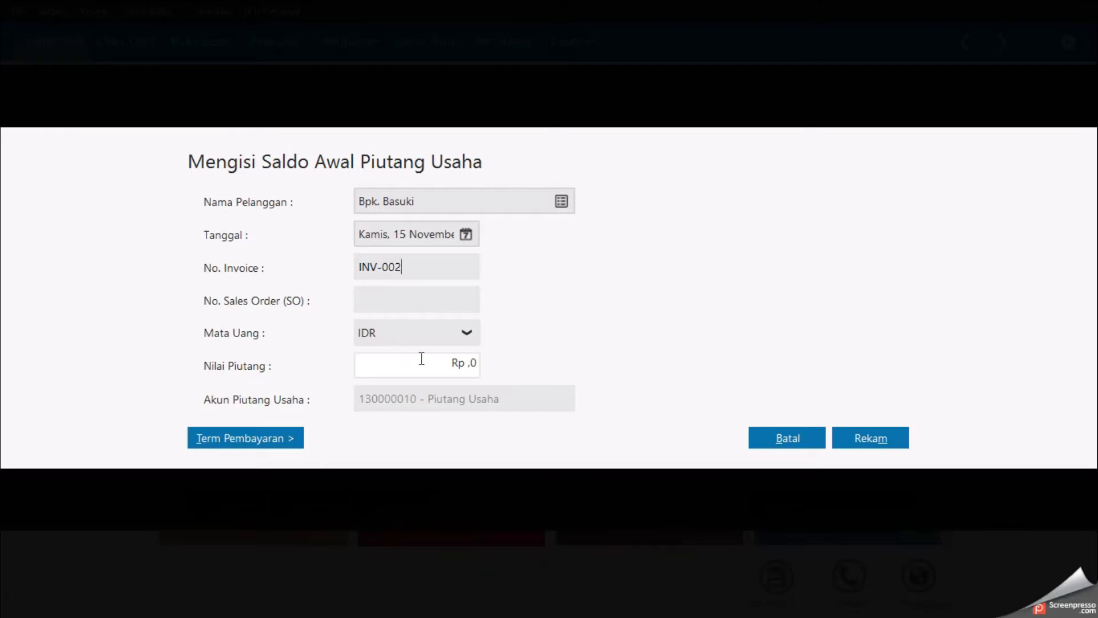
# Step: Enter a receivable value of 10500000 from the document, save the entry and close the receivables list
pyautogui.hotkey('alt', 'Tab')
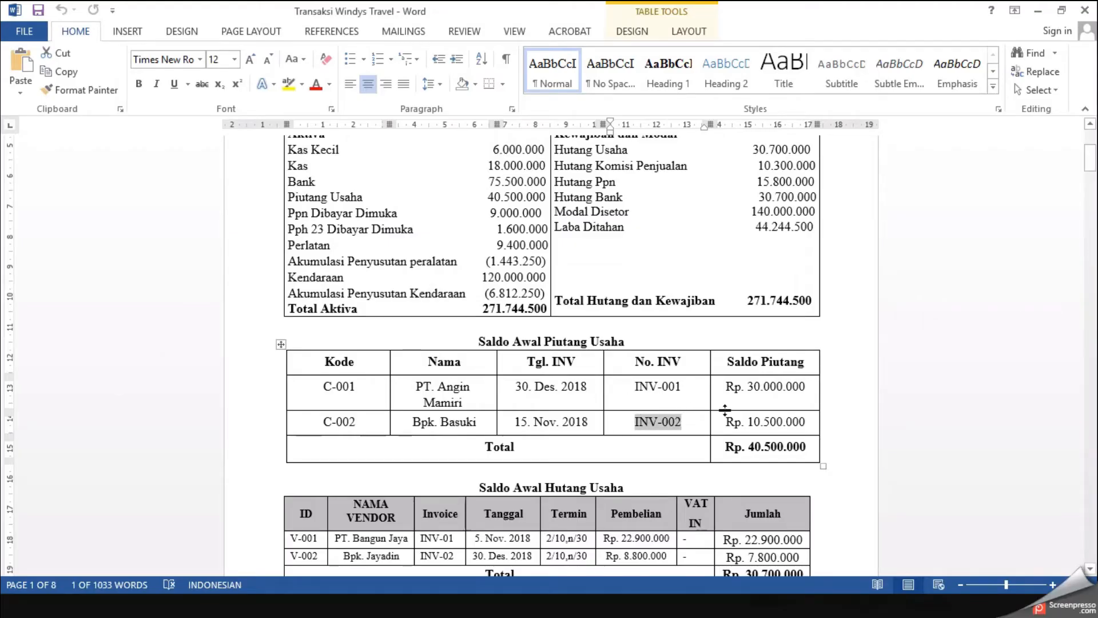
pyautogui.hotkey('alt', 'Tab')
pyautogui.click(471, 369)
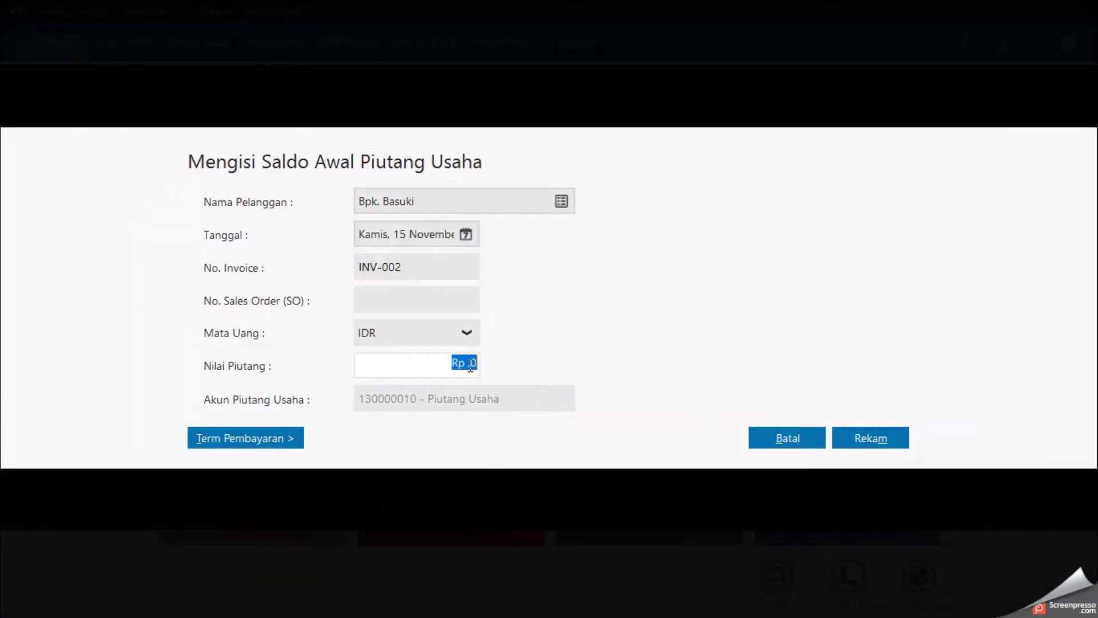
pyautogui.write('10')
pyautogui.write('500000')
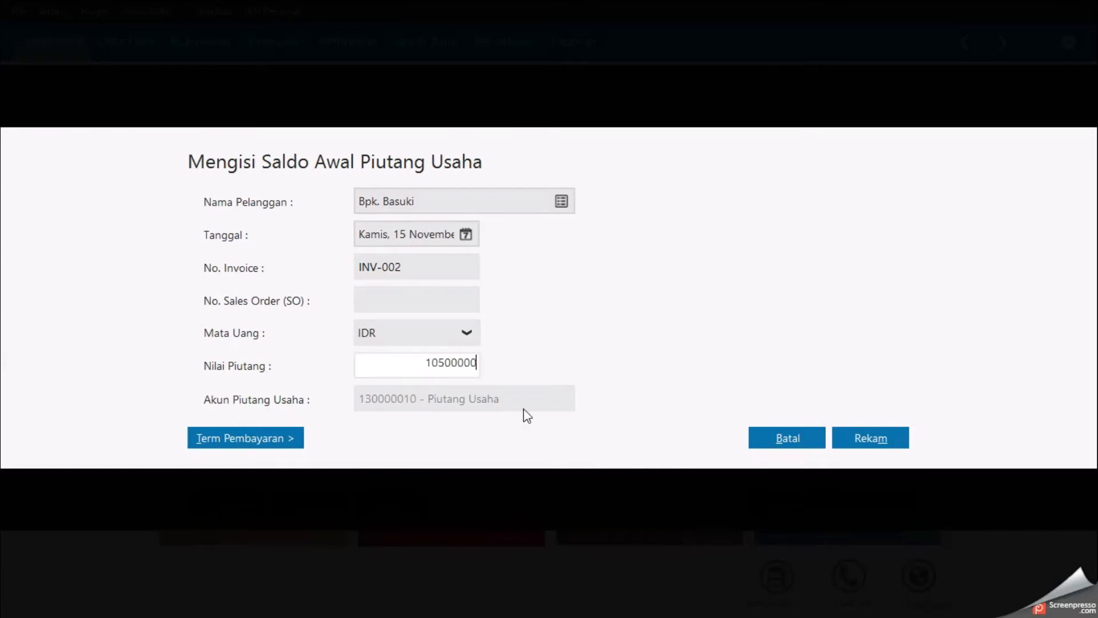
pyautogui.click(862, 442)
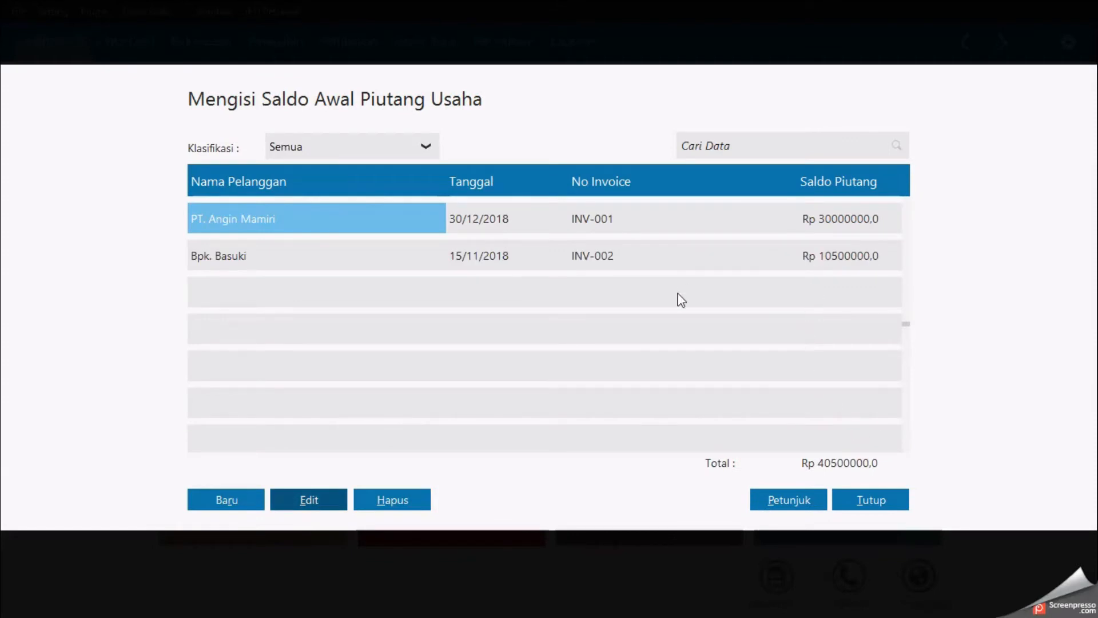
pyautogui.click(861, 503)
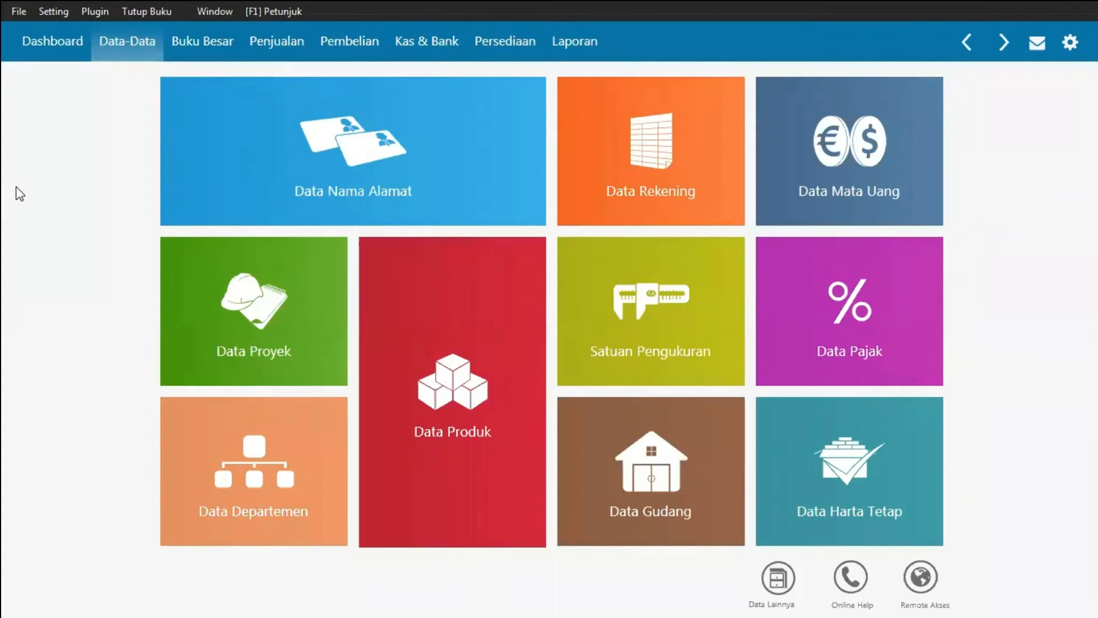
# Step: Open the Data Nama Alamat list and start a new contact of type Vendor
pyautogui.moveTo(240, 152)
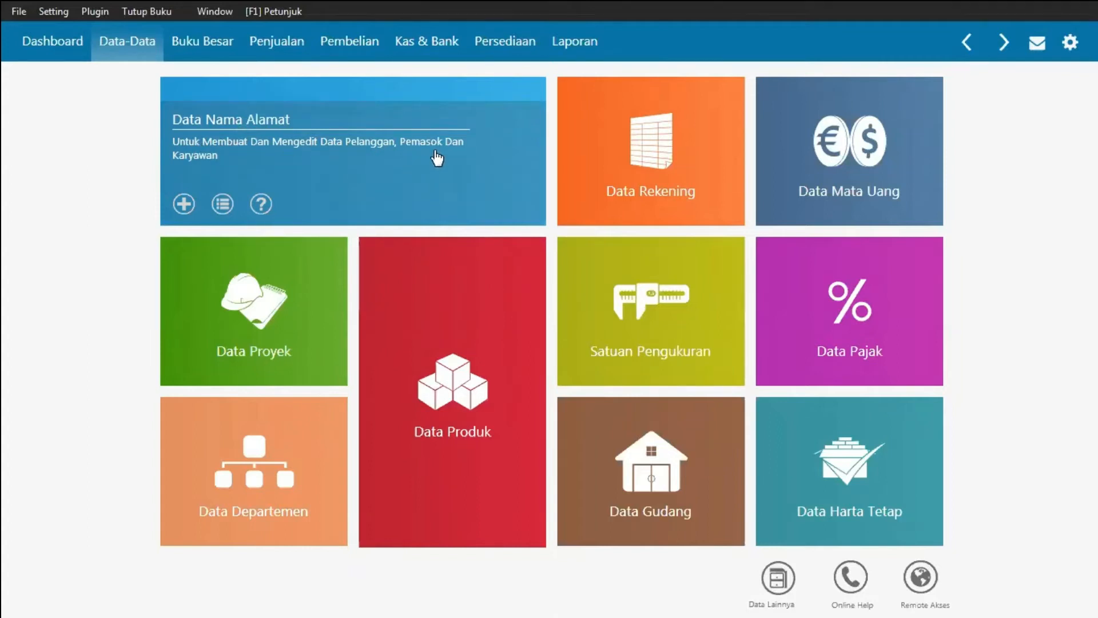
pyautogui.click(416, 152)
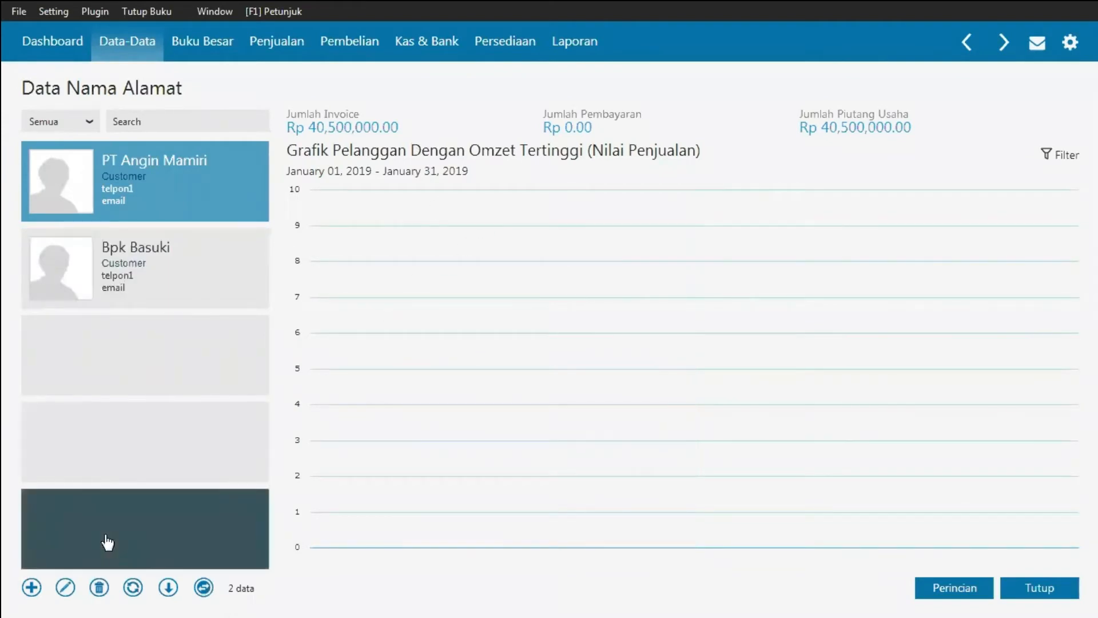
pyautogui.click(30, 589)
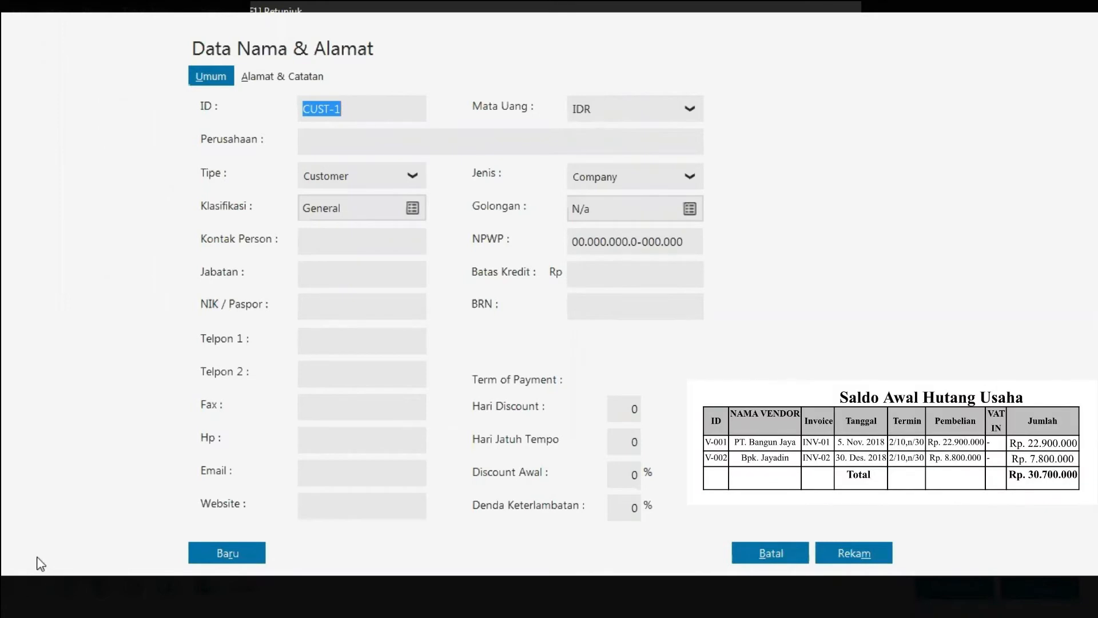
pyautogui.click(411, 177)
pyautogui.click(321, 227)
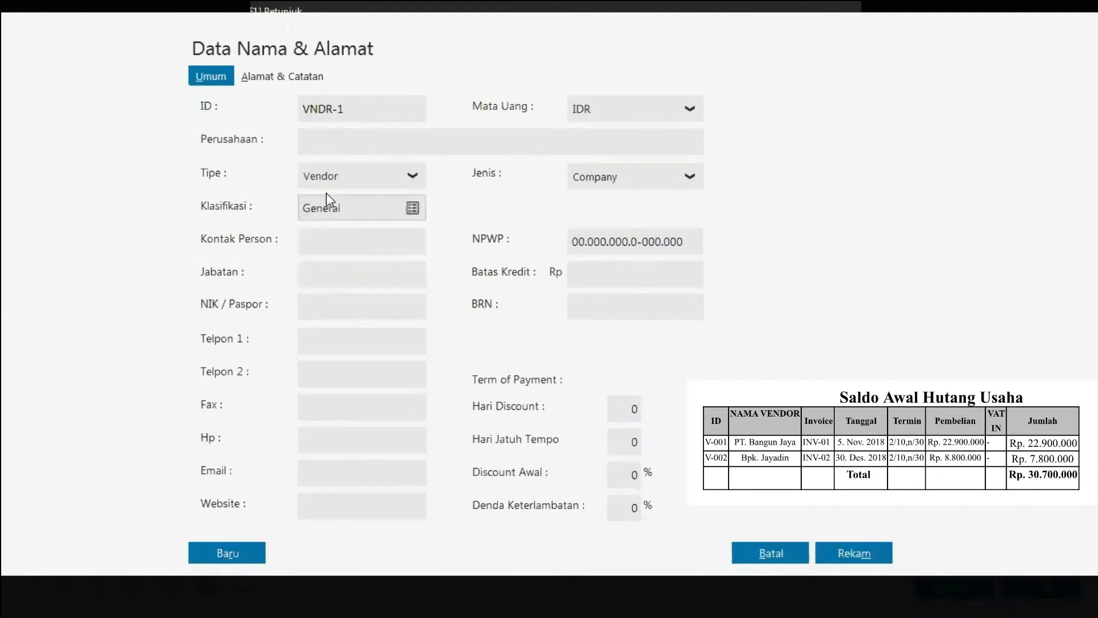
# Step: Give the vendor ID V-001 and company name PT Bangun Jaya, then save it despite the incomplete NPWP warning
pyautogui.click(354, 108)
pyautogui.write('V-001')
pyautogui.click(331, 139)
pyautogui.write('PT Bangun Jaya')
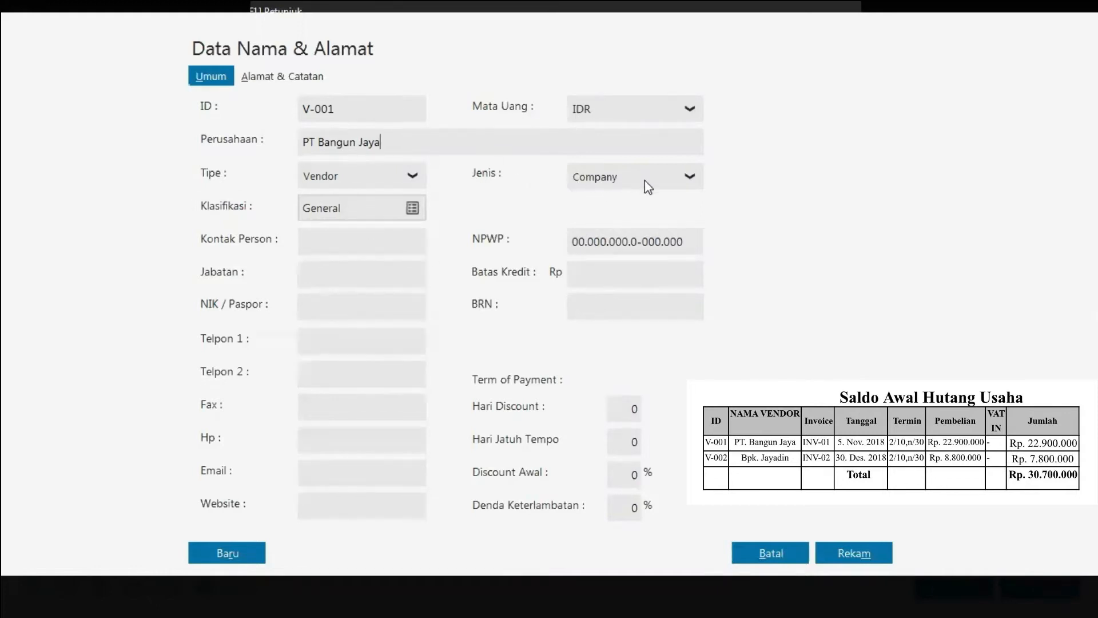
pyautogui.click(855, 556)
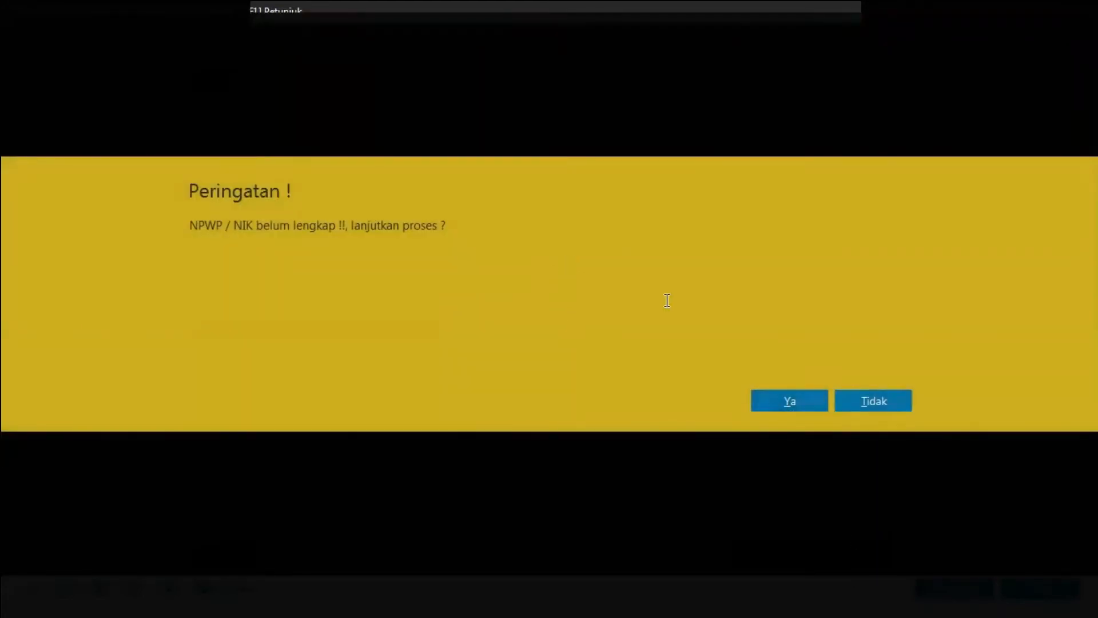
pyautogui.click(795, 402)
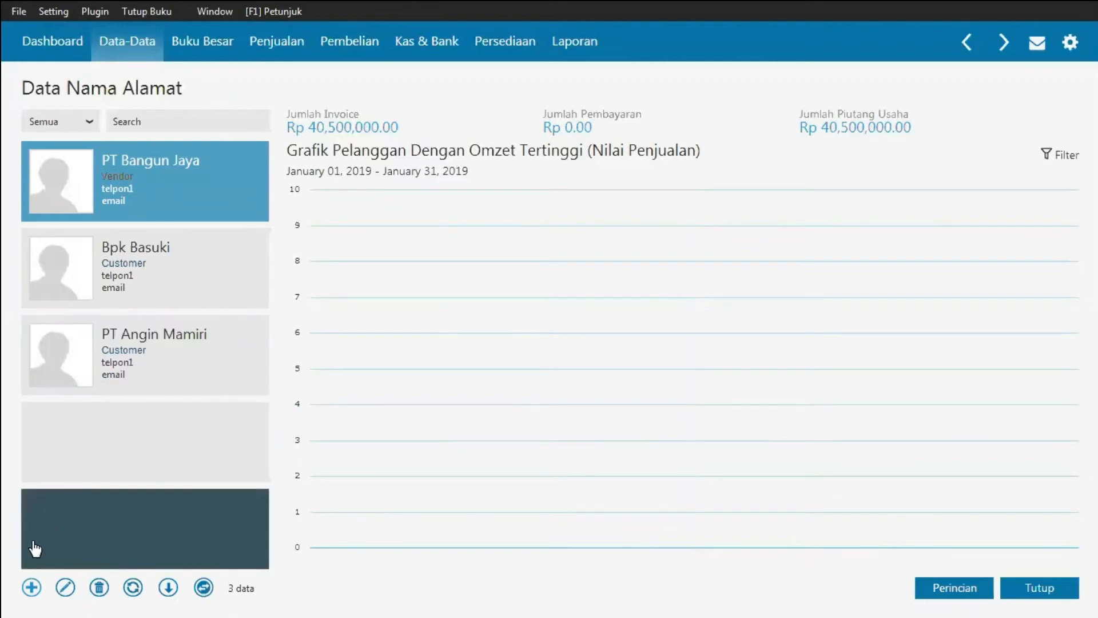
# Step: Add another Vendor contact with ID V-002
pyautogui.click(29, 589)
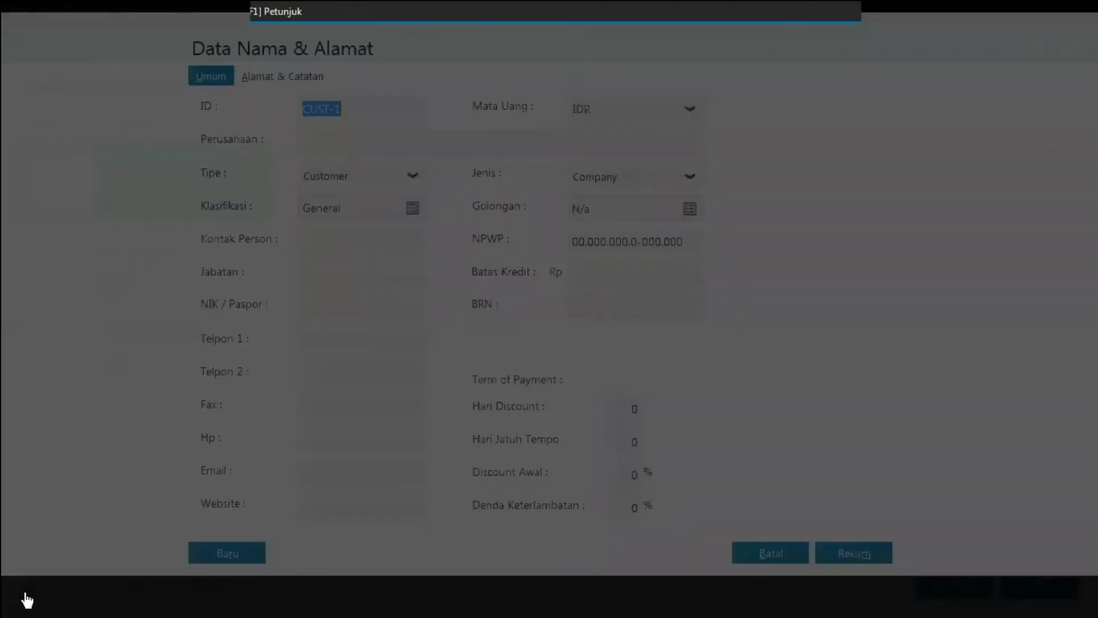
pyautogui.click(411, 176)
pyautogui.click(329, 230)
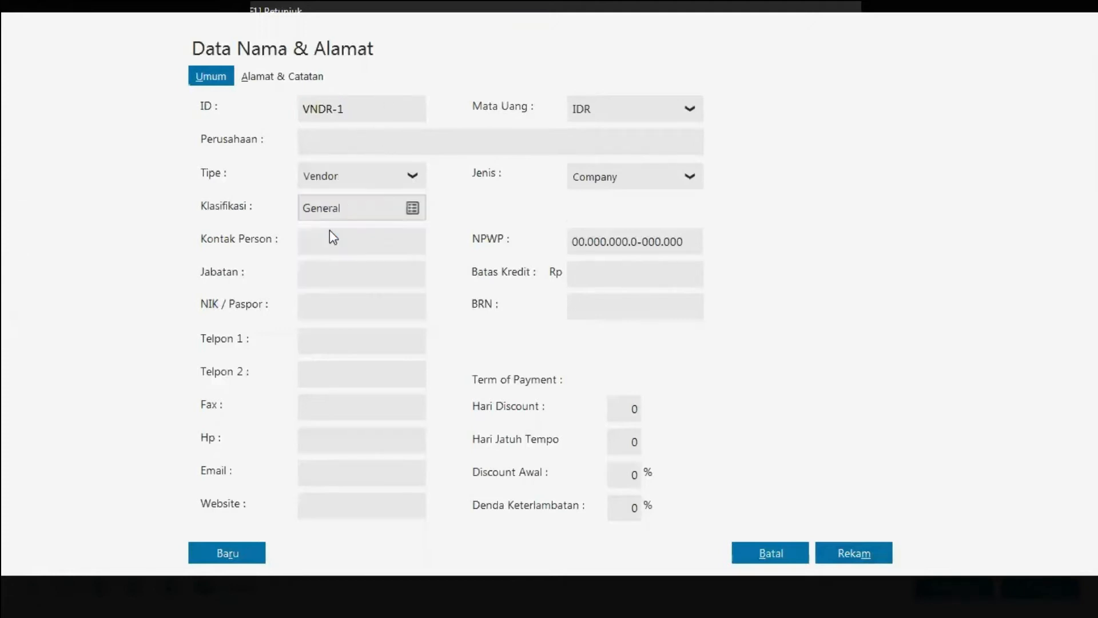
pyautogui.click(366, 107)
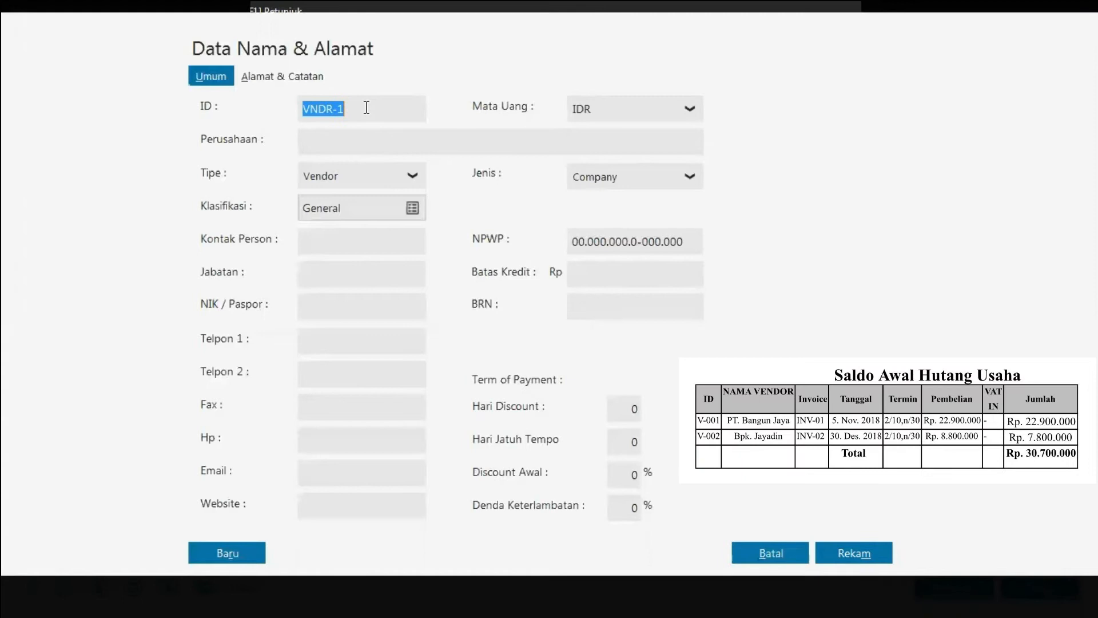
pyautogui.write('V')
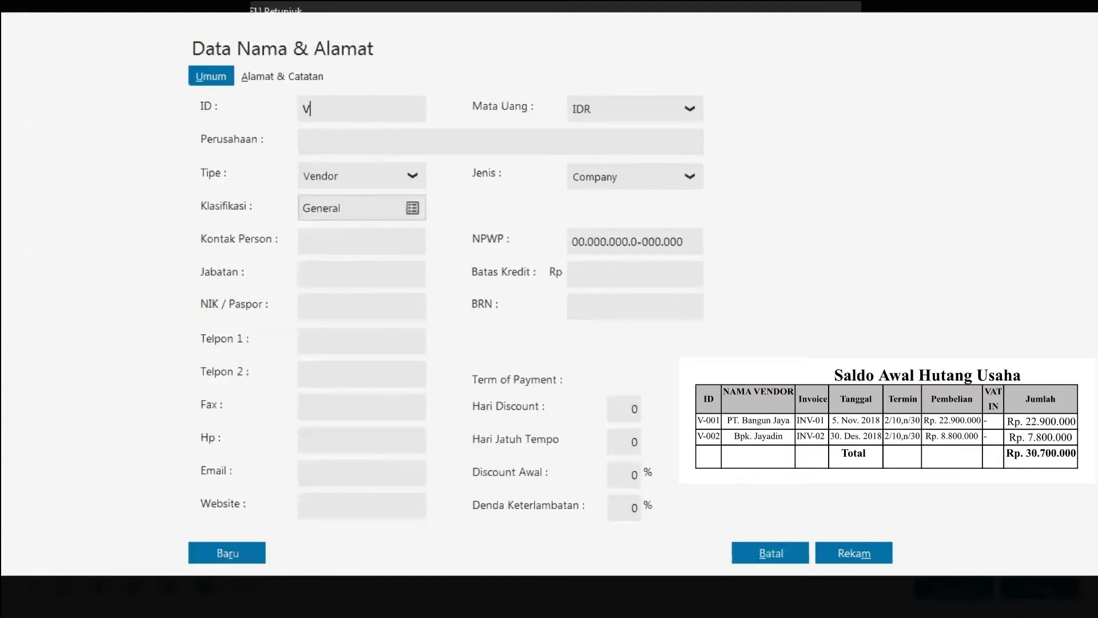
pyautogui.write('-002')
# Step: Enter the individual vendor's name from the document and set the contact kind to Personal
pyautogui.click(397, 143)
pyautogui.write('Bpk. Jayadin')
pyautogui.click(690, 179)
pyautogui.click(598, 223)
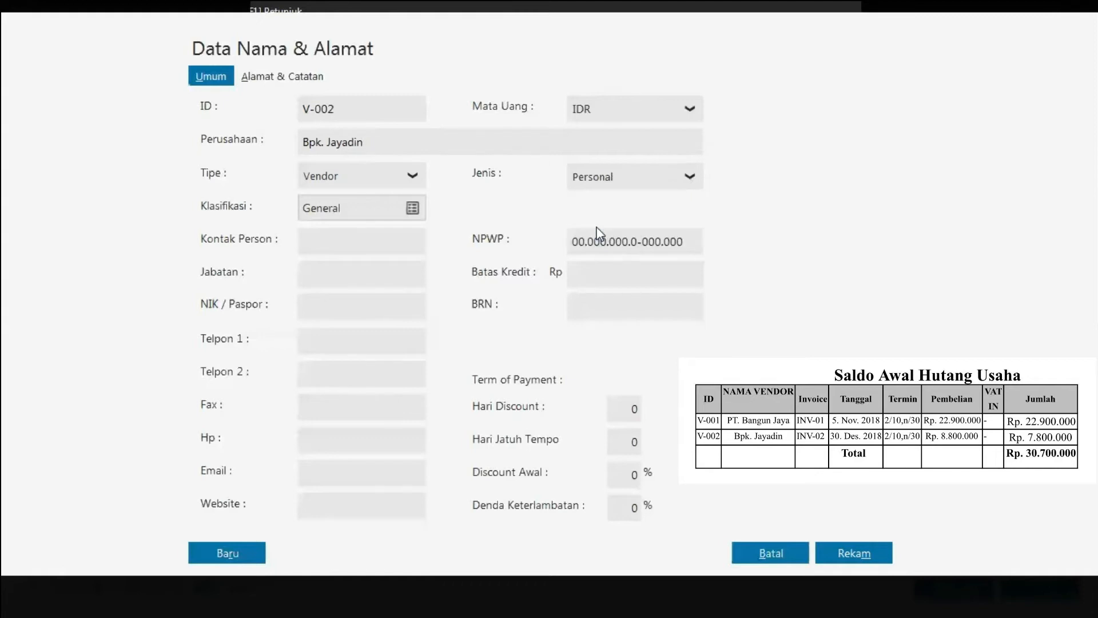
# Step: Remove the period from the vendor's name and save the vendor, accepting the NPWP warning
pyautogui.tripleClick(328, 144)
pyautogui.click(327, 144)
pyautogui.press('BackSpace')
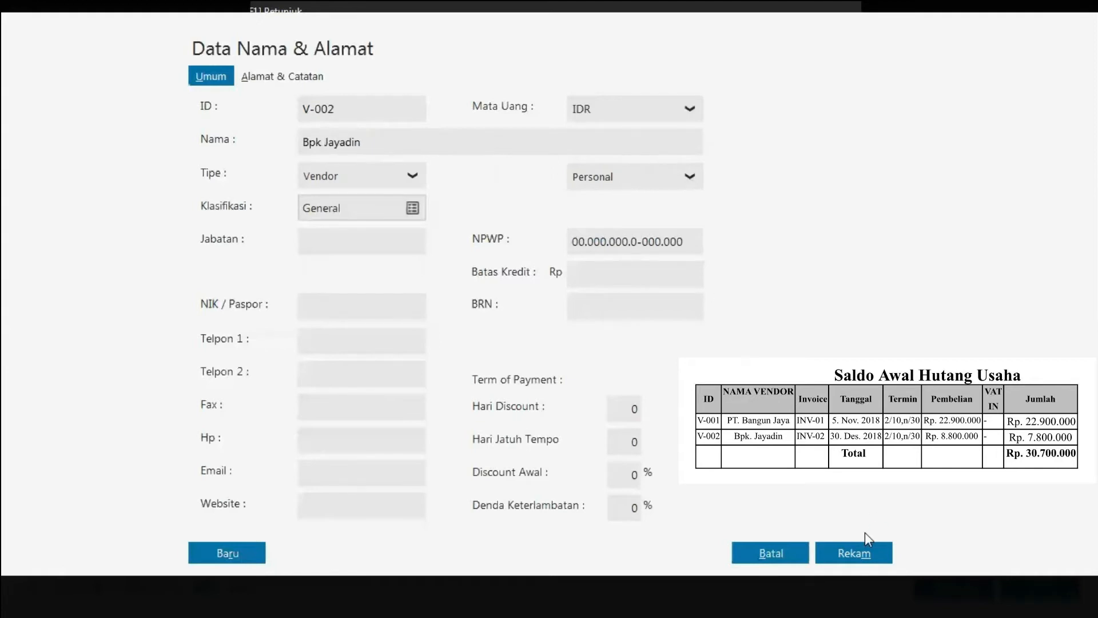
pyautogui.click(866, 555)
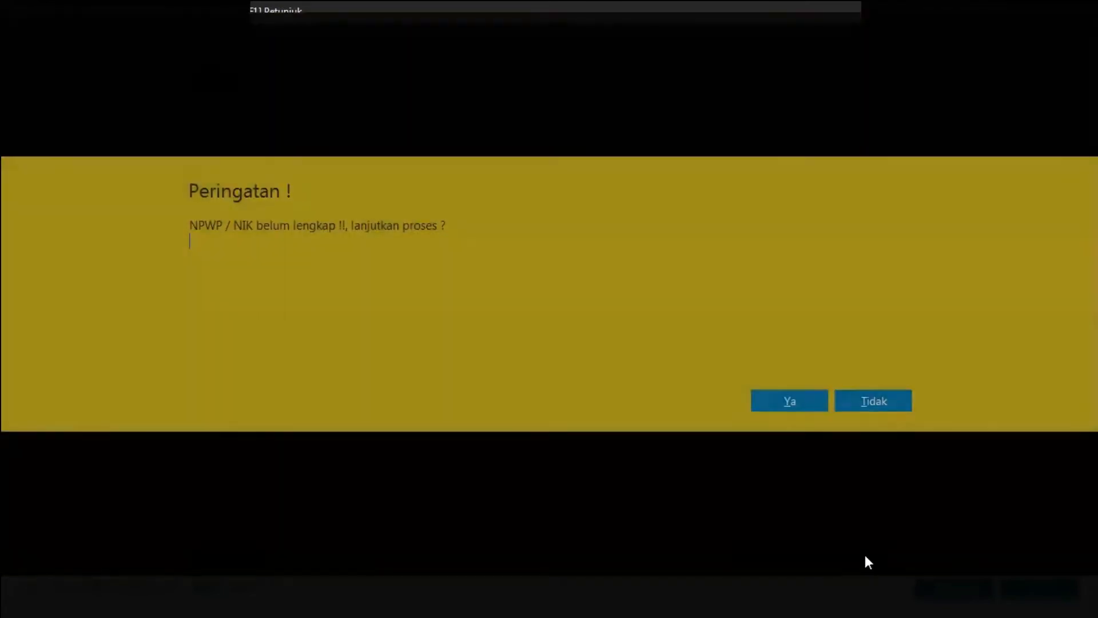
pyautogui.click(783, 400)
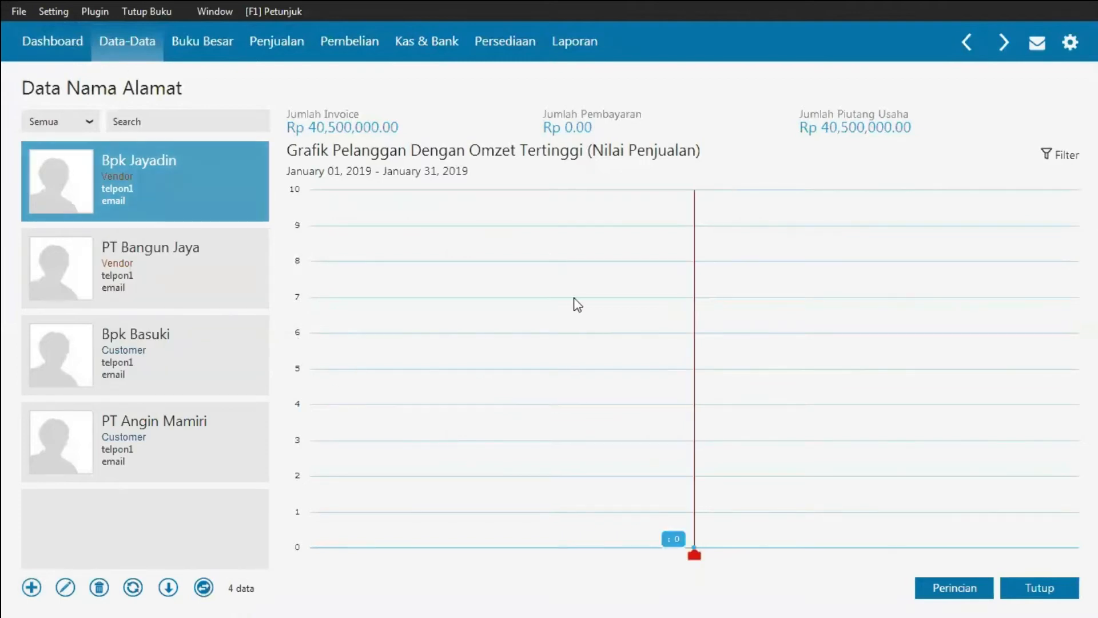
# Step: Close the contact list and open the Saldo Awal Hutang Usaha window
pyautogui.click(1050, 591)
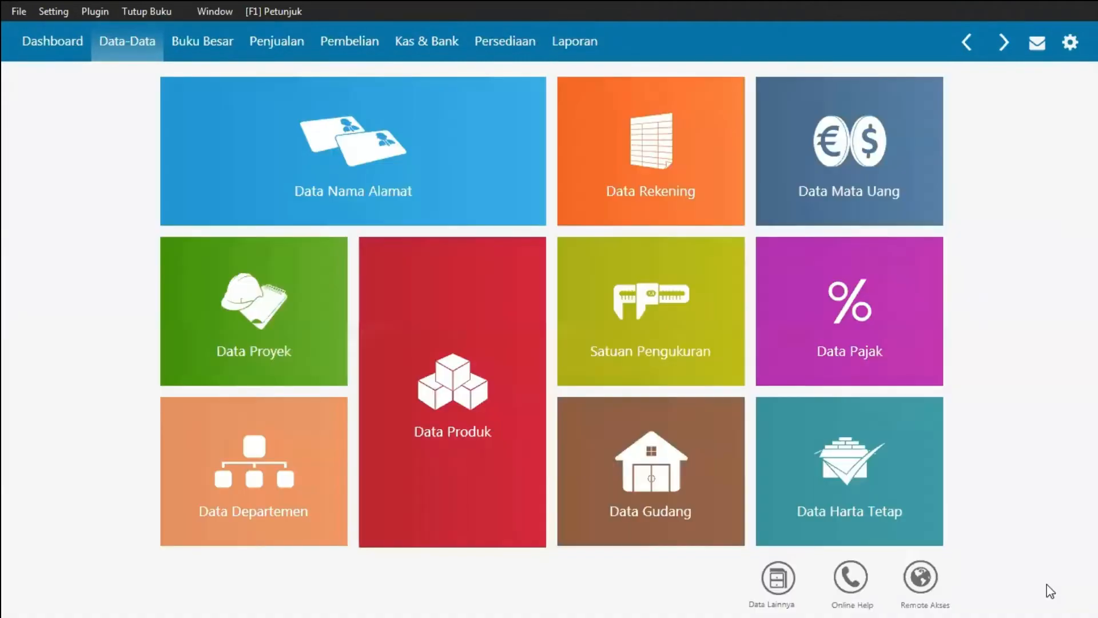
pyautogui.click(42, 13)
pyautogui.moveTo(84, 80)
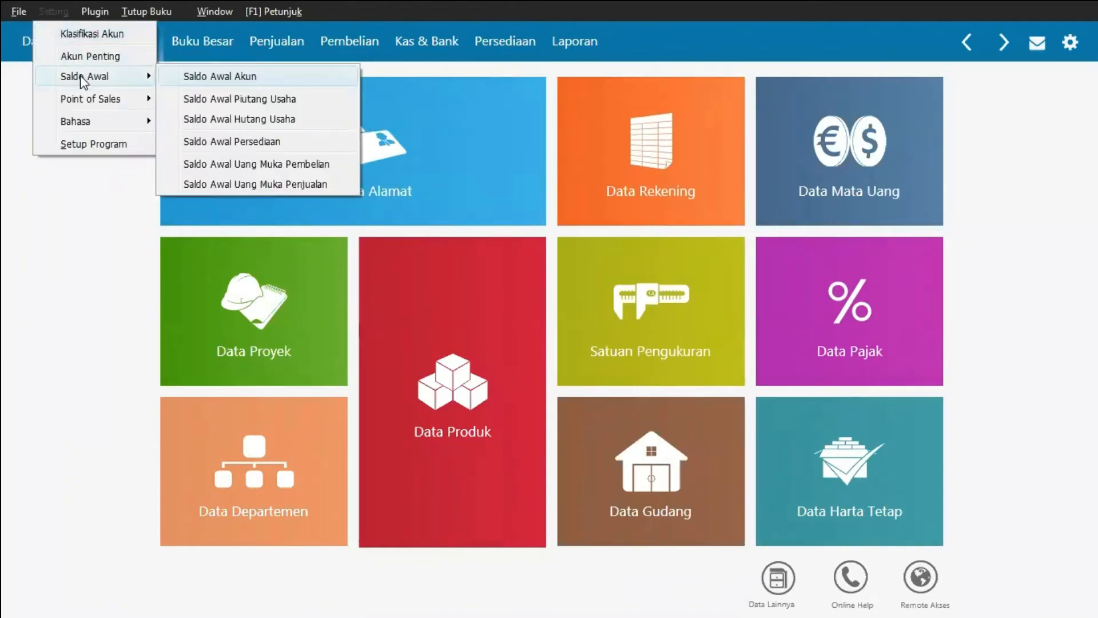
pyautogui.click(209, 118)
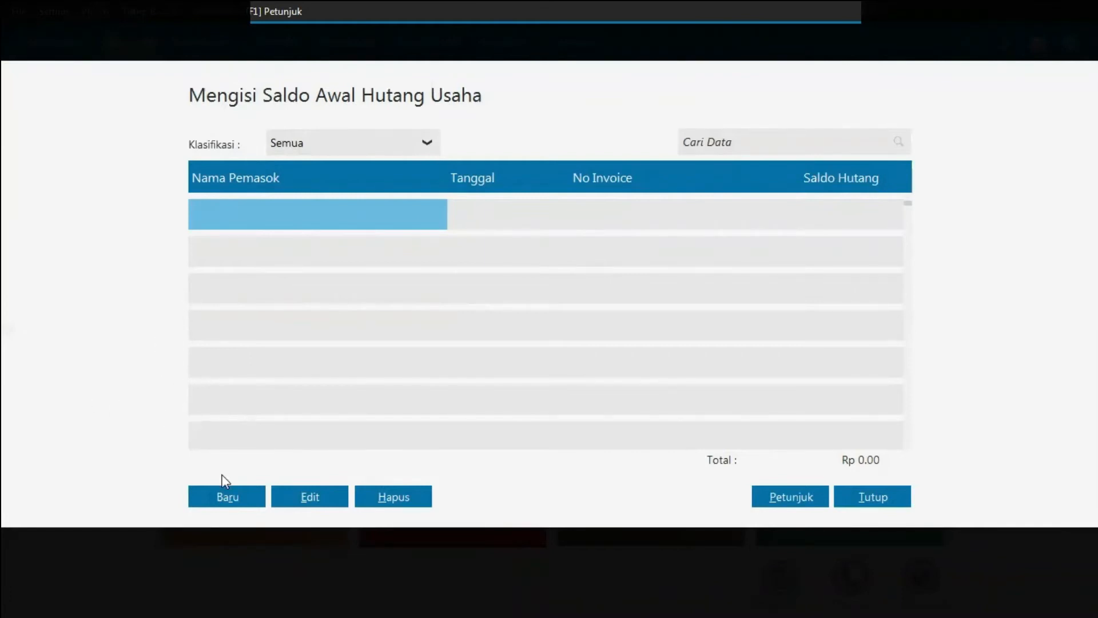
# Step: Start a new opening payable for vendor PT Bangun Jaya
pyautogui.click(223, 497)
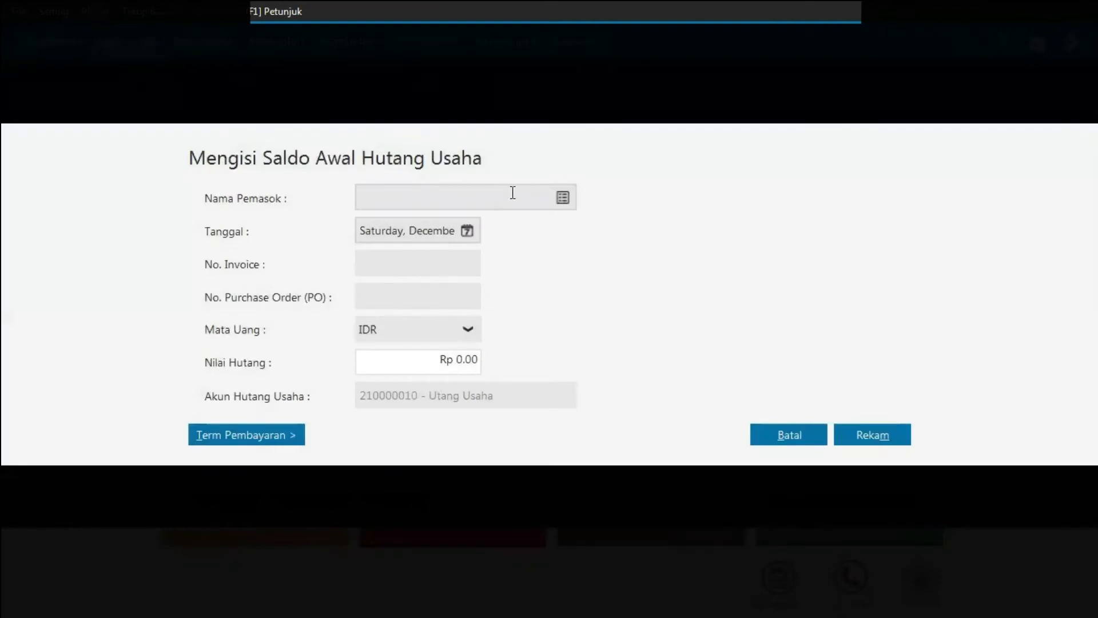
pyautogui.click(564, 199)
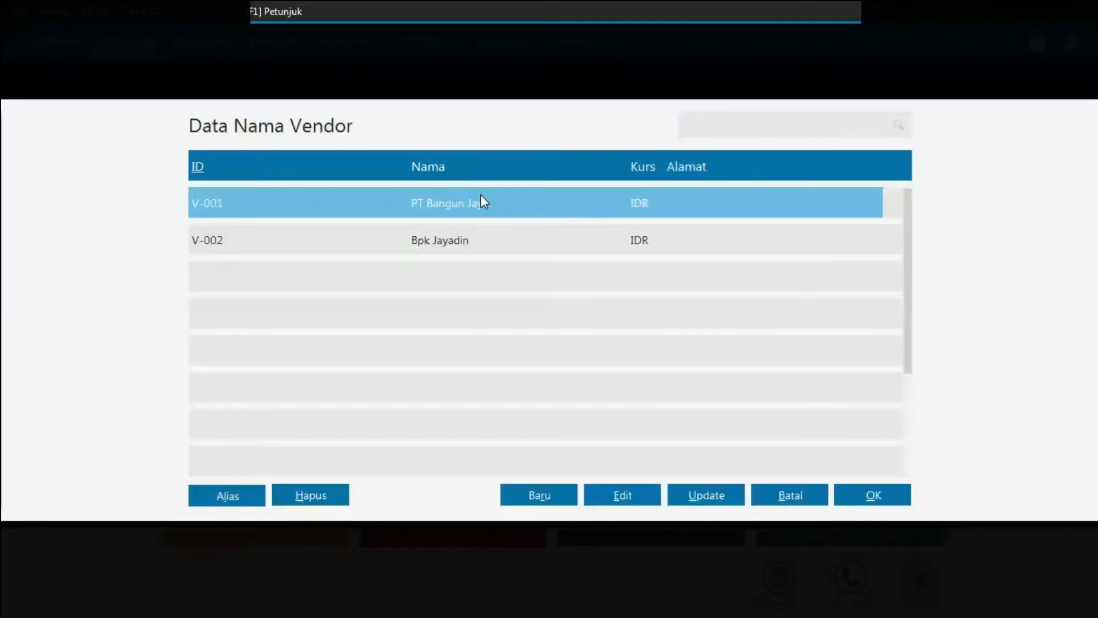
pyautogui.click(381, 207)
pyautogui.doubleClick(385, 207)
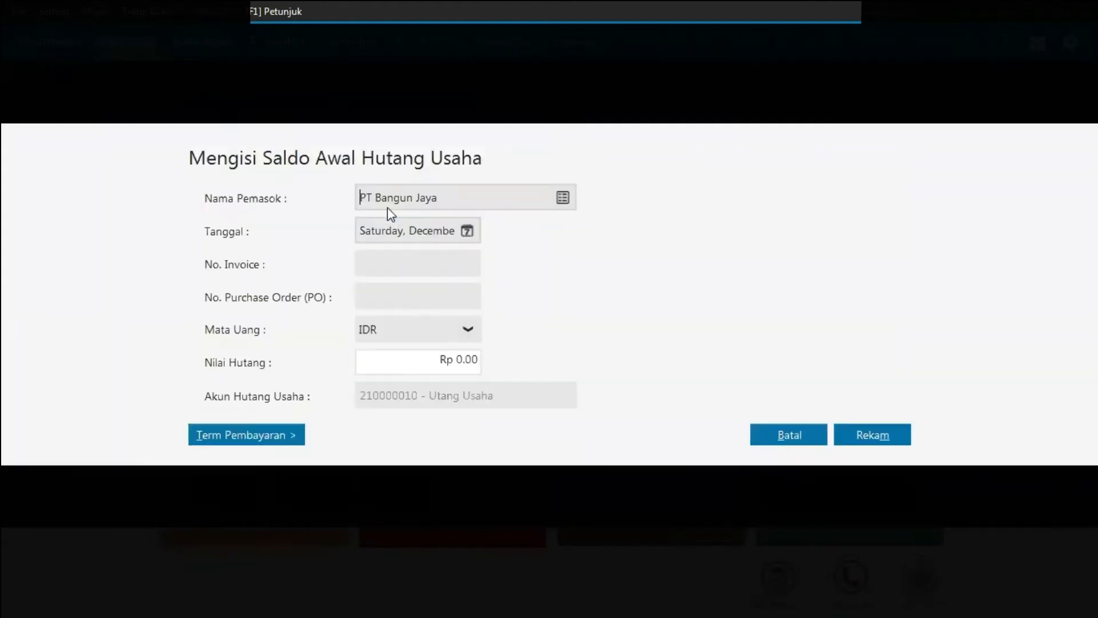
# Step: Set the payable date to 5 November 2018 and enter invoice number INV-01
pyautogui.click(466, 232)
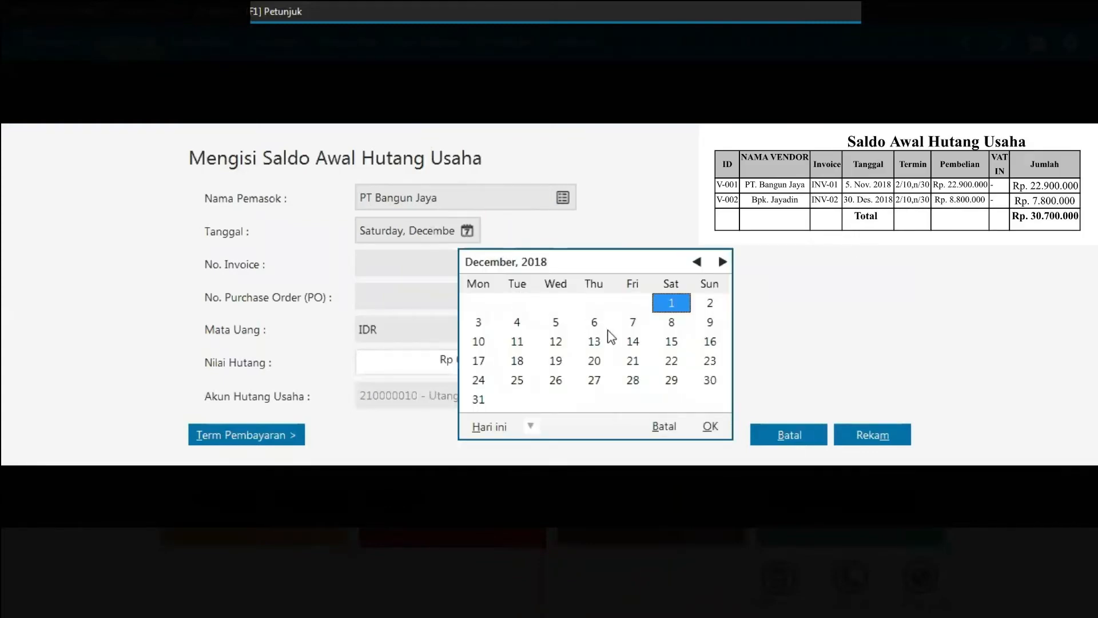
pyautogui.click(697, 262)
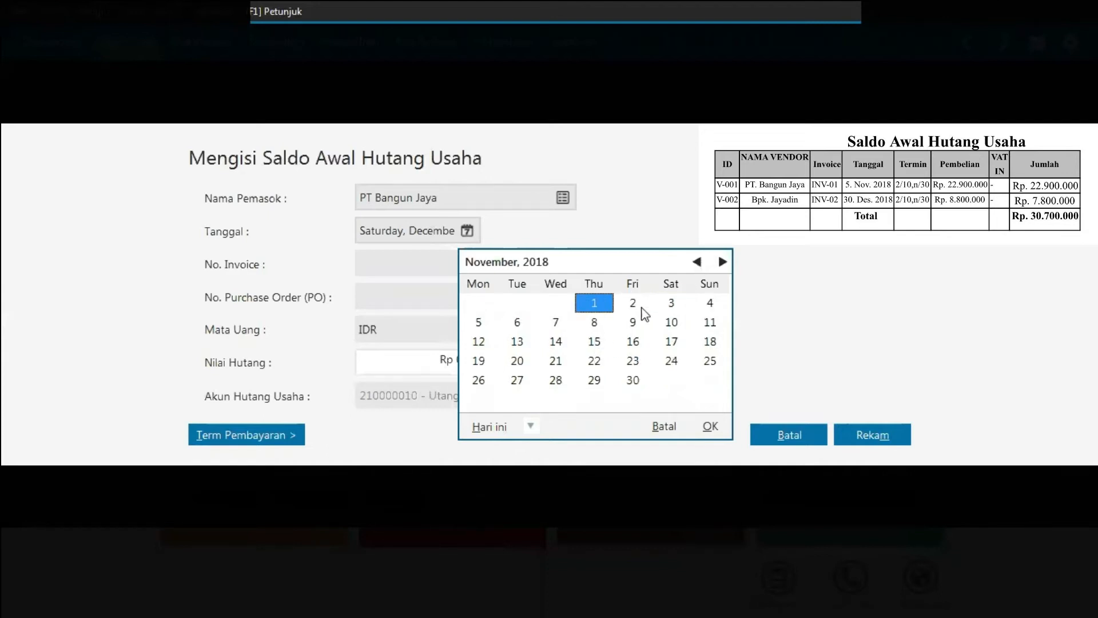
pyautogui.click(479, 322)
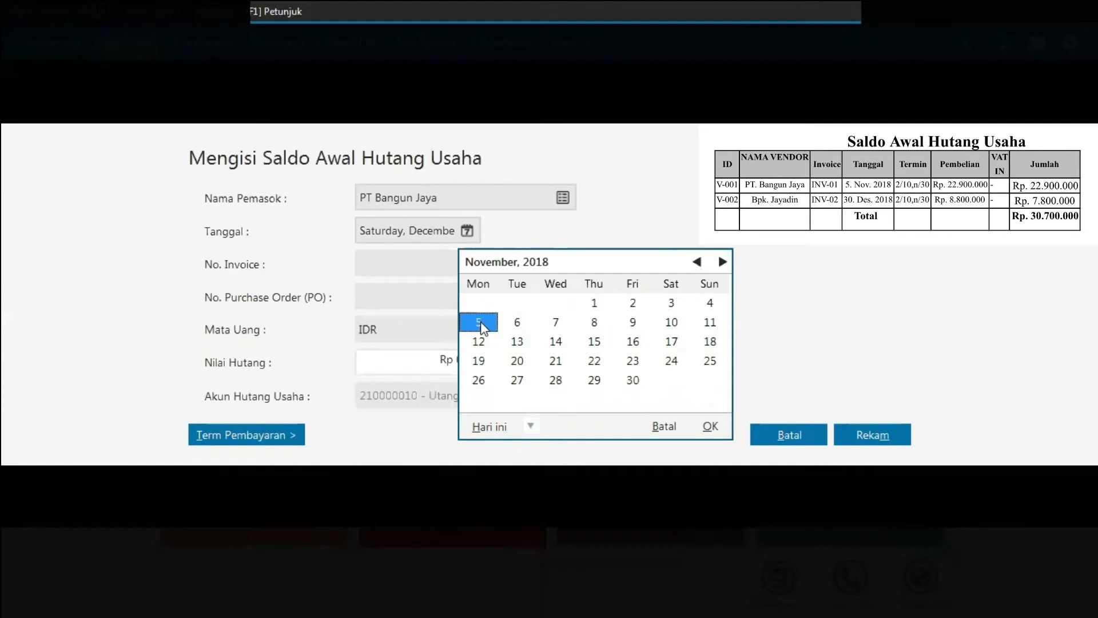
pyautogui.click(710, 426)
pyautogui.click(420, 266)
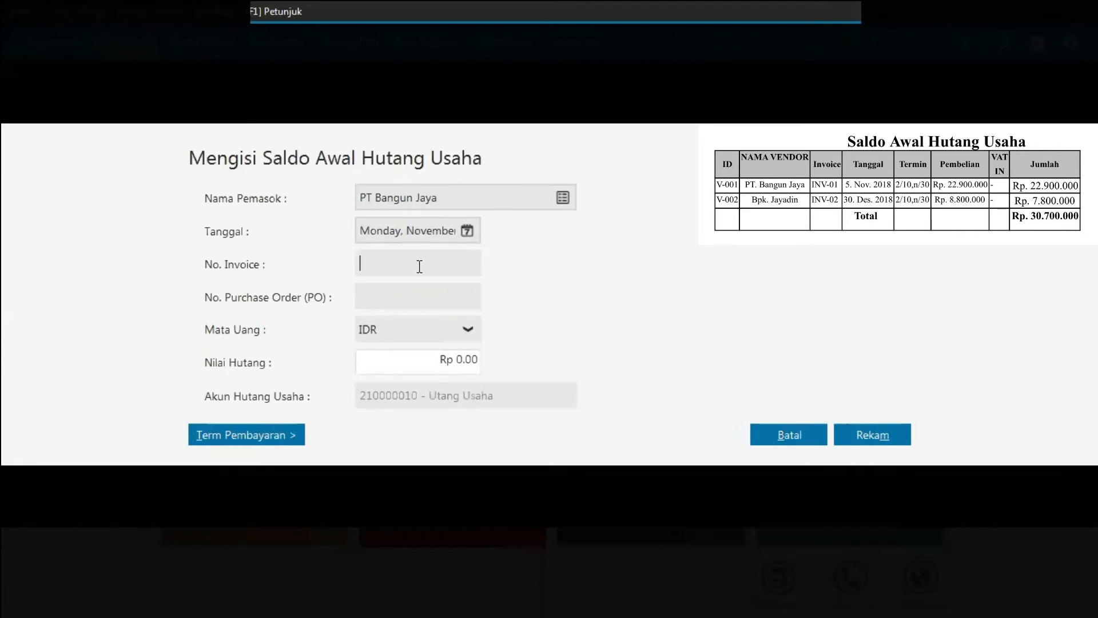
pyautogui.write('INV-01')
# Step: Enter a payable amount of 22,900,000
pyautogui.click(435, 361)
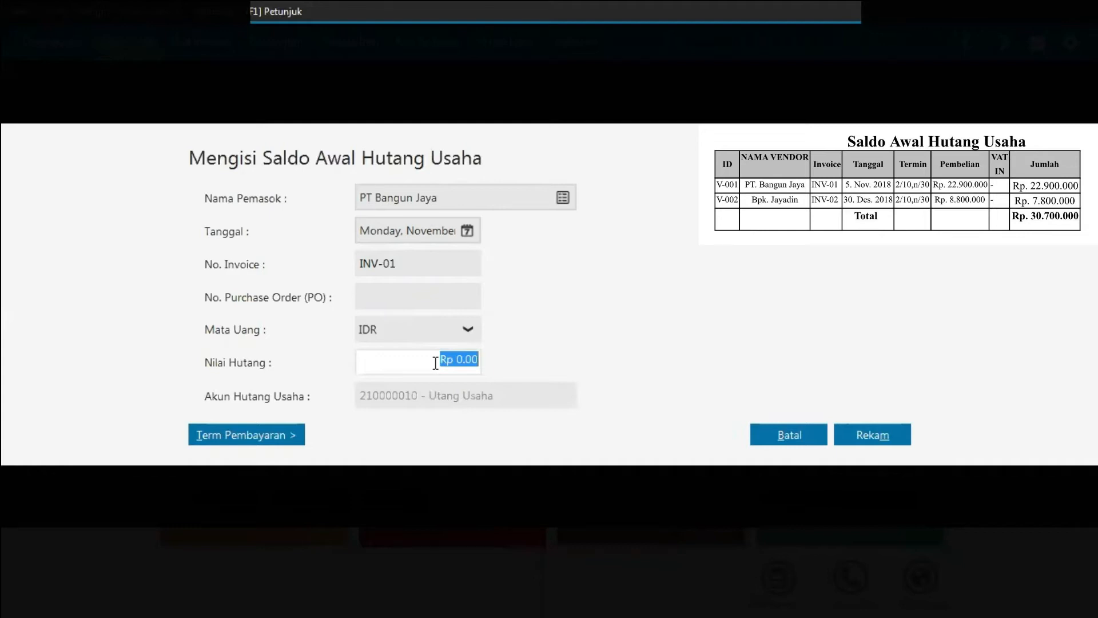
pyautogui.write('22900000')
# Step: Set payment terms of 10 discount days, 30 due days and 2% early discount, then save the payable
pyautogui.click(284, 436)
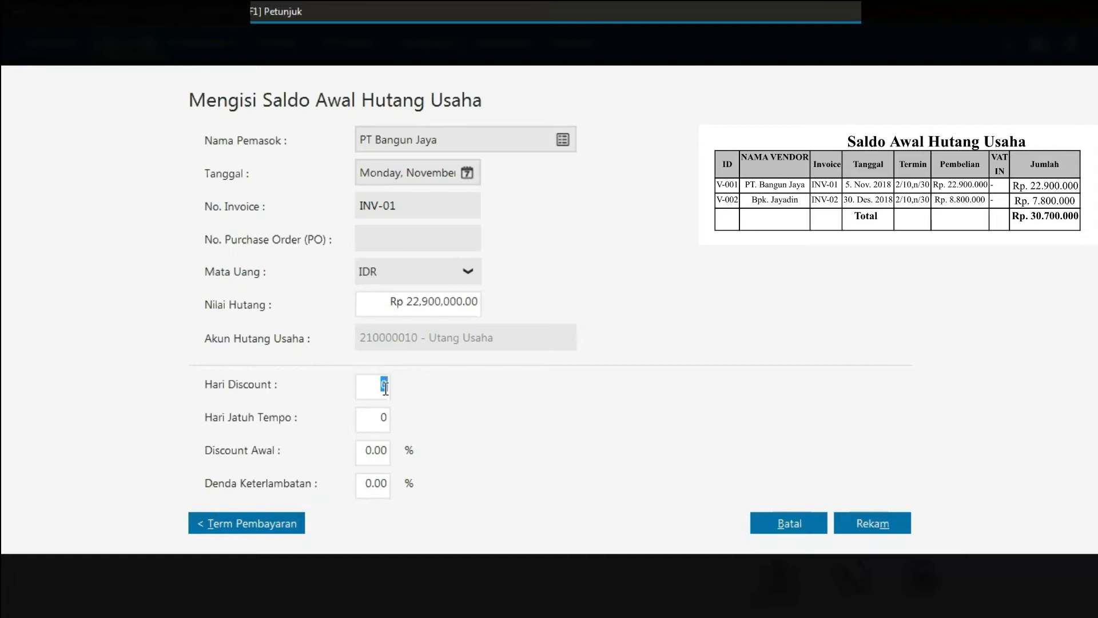
pyautogui.write('10')
pyautogui.click(390, 416)
pyautogui.write('30')
pyautogui.click(389, 451)
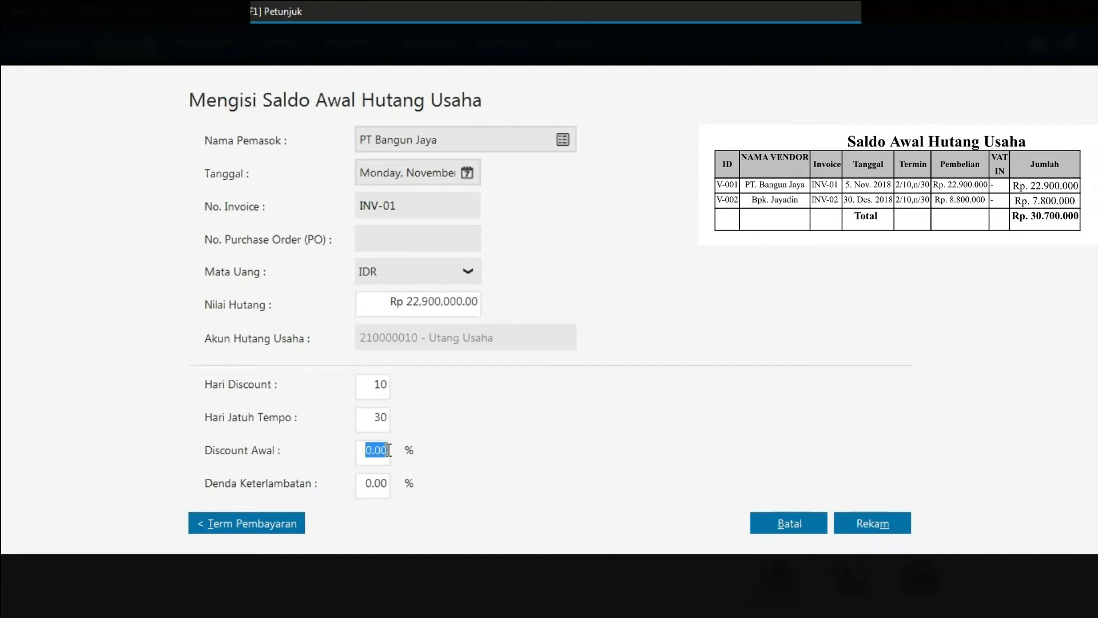
pyautogui.write('2')
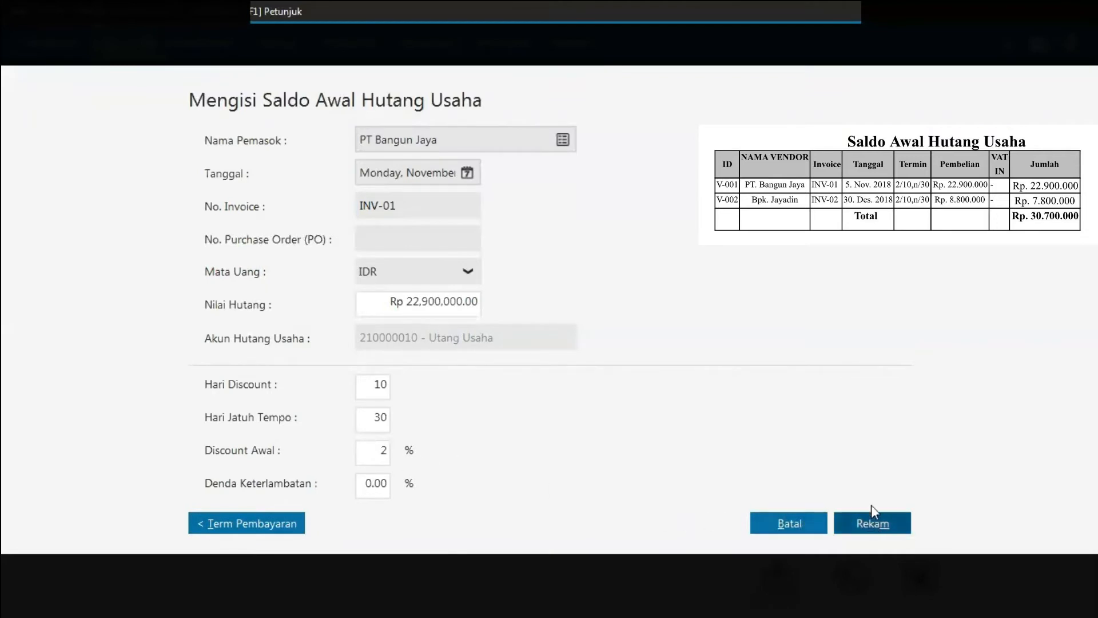
pyautogui.click(889, 525)
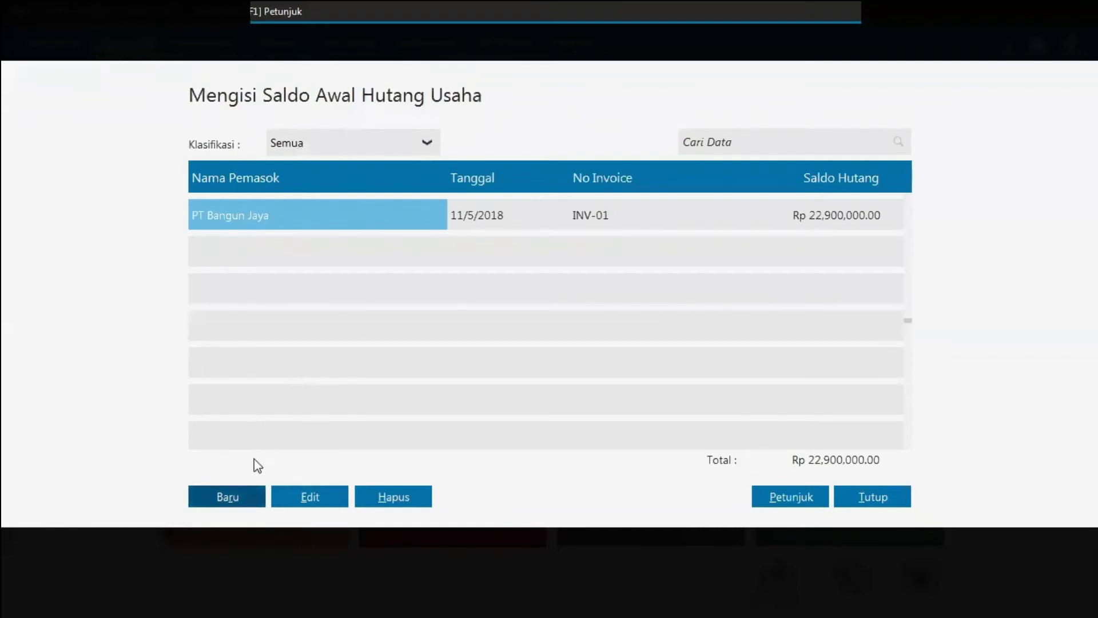
# Step: Start a new opening payable for vendor Bpk Jayadin dated 30 December 2018
pyautogui.click(233, 494)
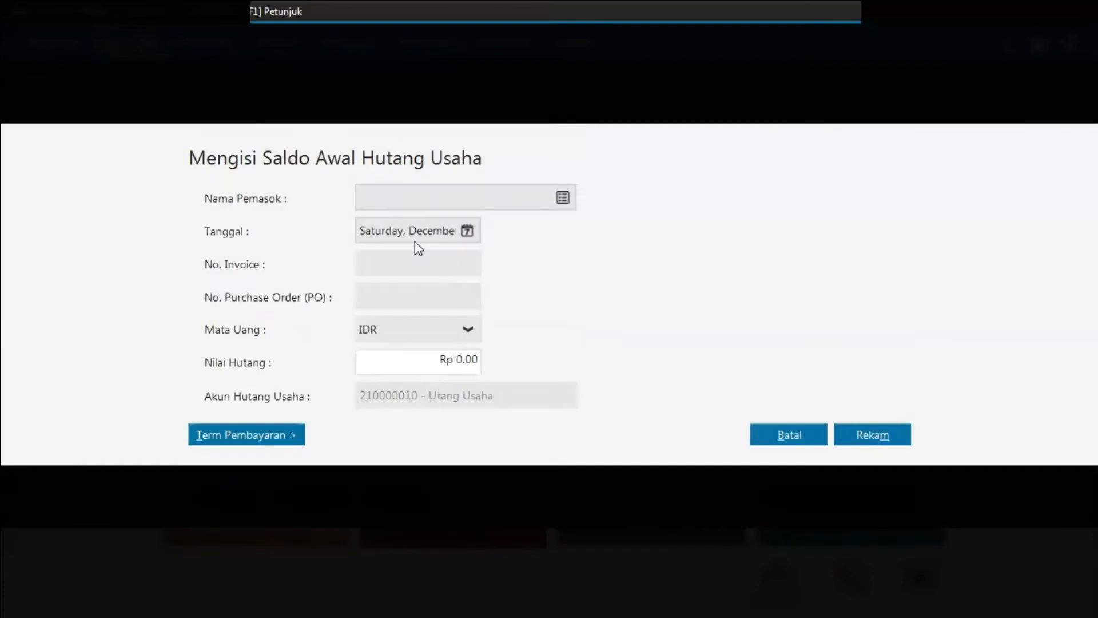
pyautogui.click(565, 198)
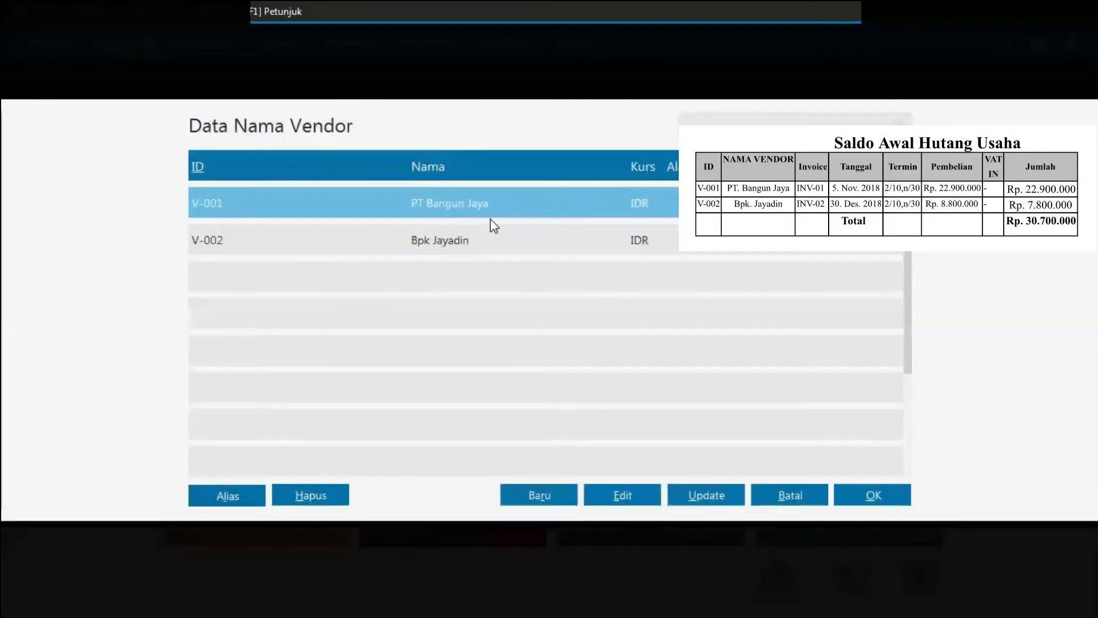
pyautogui.doubleClick(473, 239)
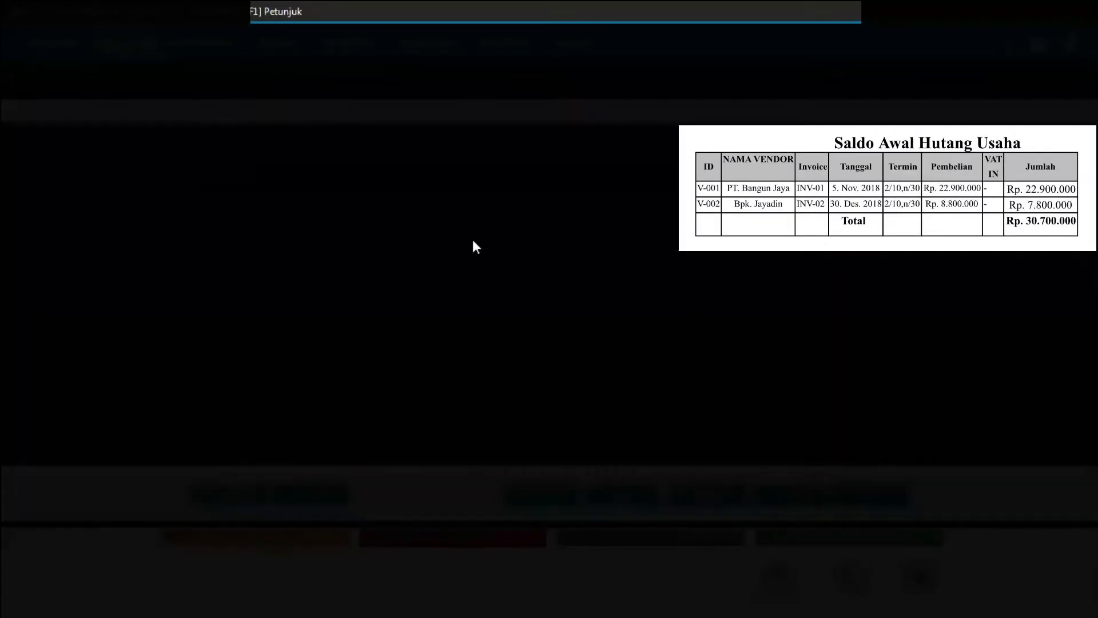
pyautogui.click(466, 232)
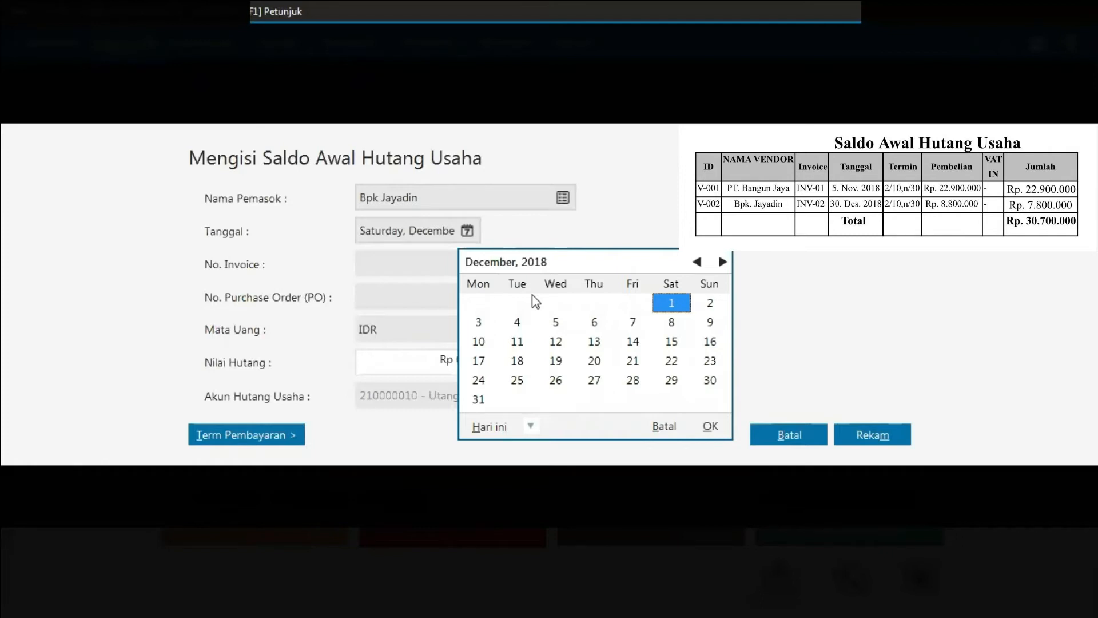
pyautogui.click(710, 381)
pyautogui.click(711, 427)
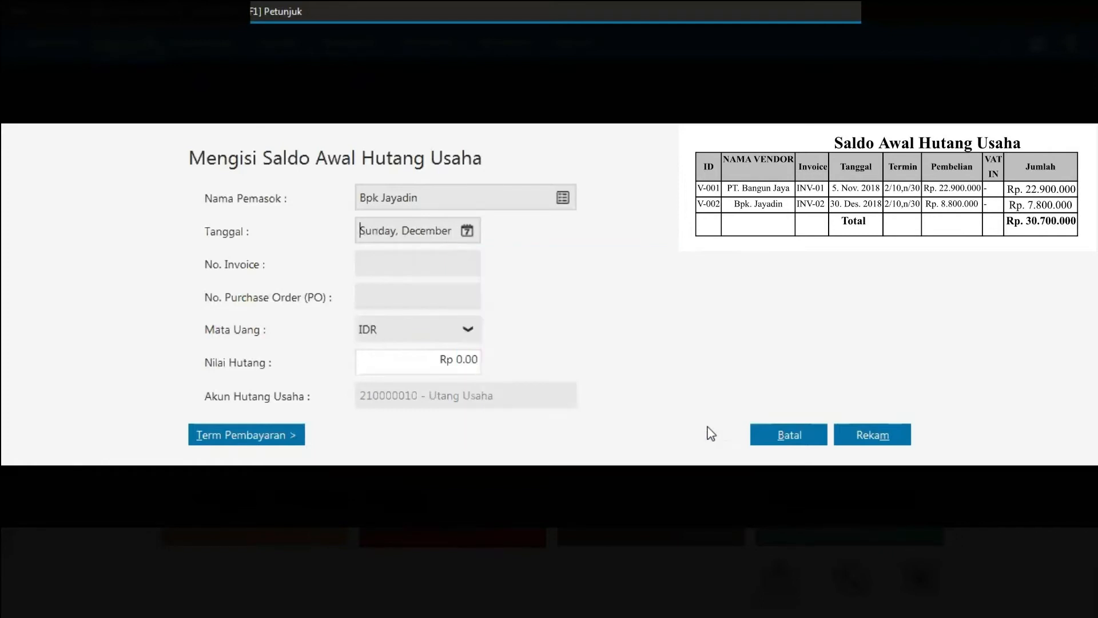
# Step: Enter invoice number INV-02 and a payable amount of 7800000
pyautogui.click(416, 262)
pyautogui.write('INV-02')
pyautogui.click(468, 360)
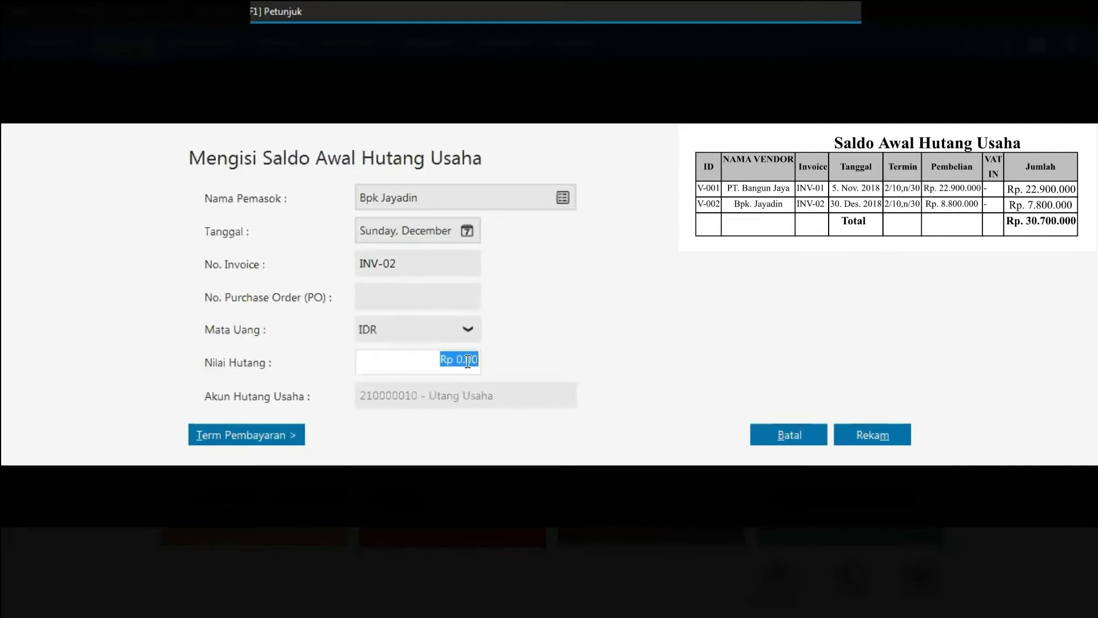
pyautogui.write('7800000')
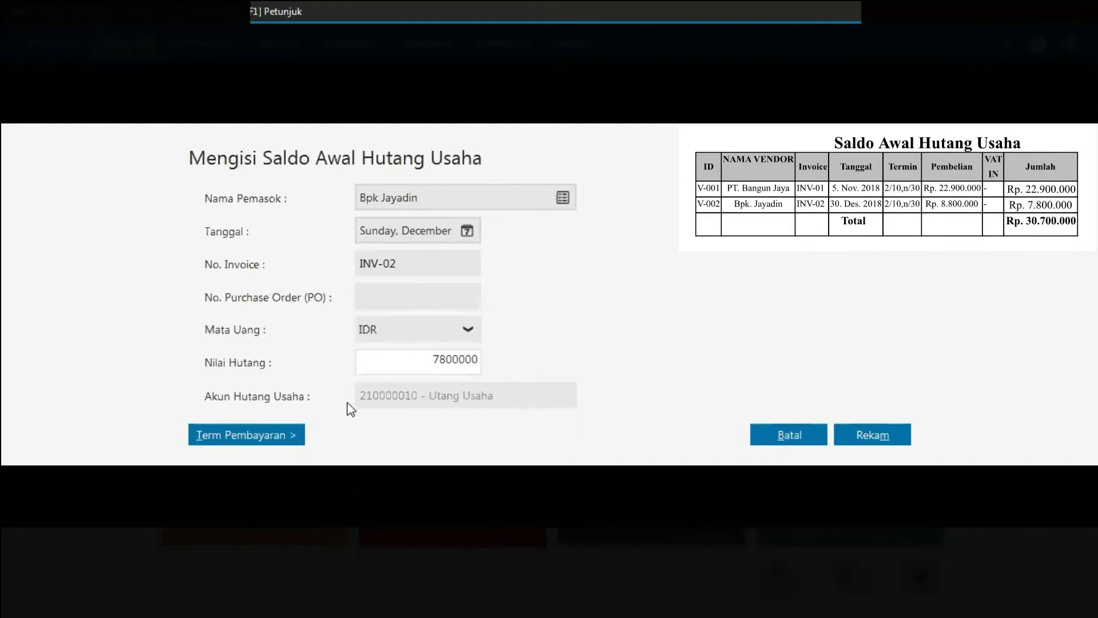
# Step: Set payment terms of 10 discount days, 30 due days and 2% early discount, save the payable, and close the window
pyautogui.click(276, 443)
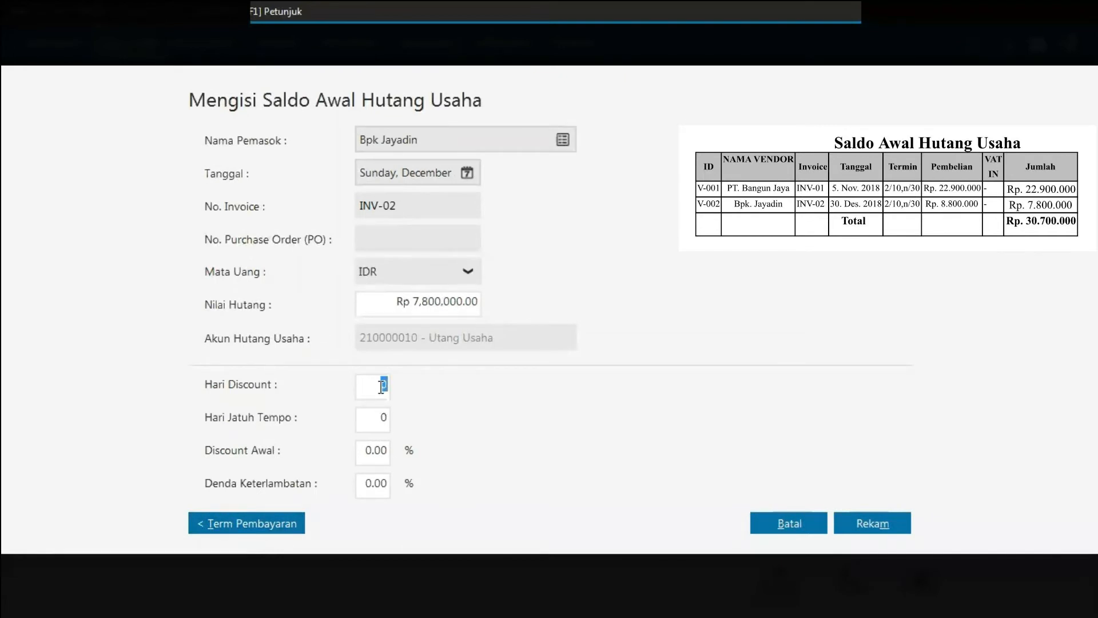
pyautogui.write('10')
pyautogui.press('Tab')
pyautogui.write('30')
pyautogui.click(373, 455)
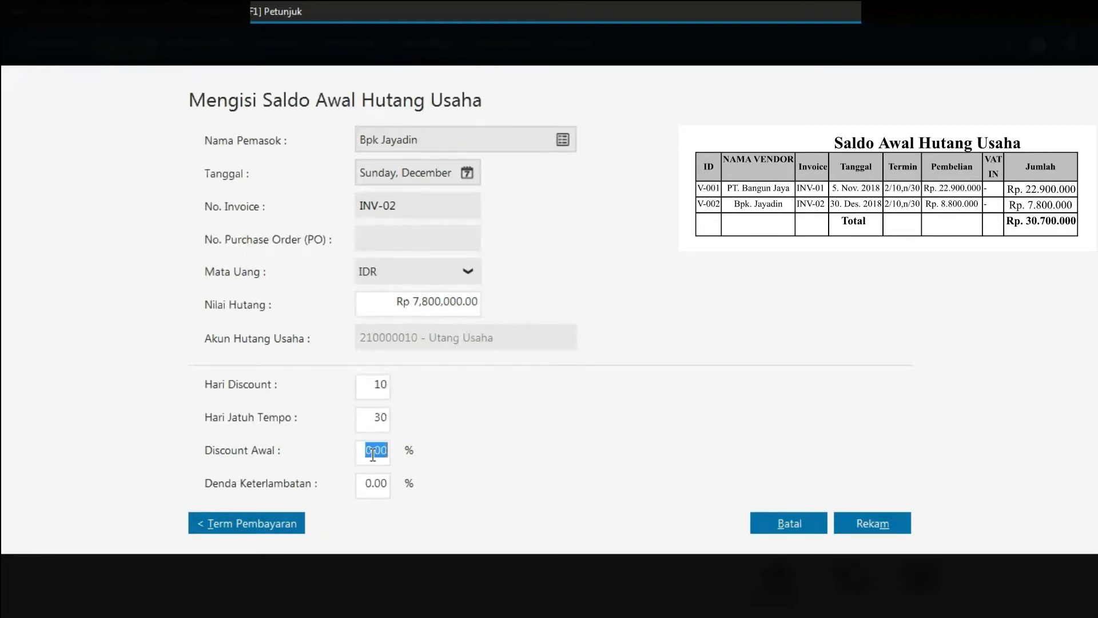
pyautogui.write('2')
pyautogui.click(894, 525)
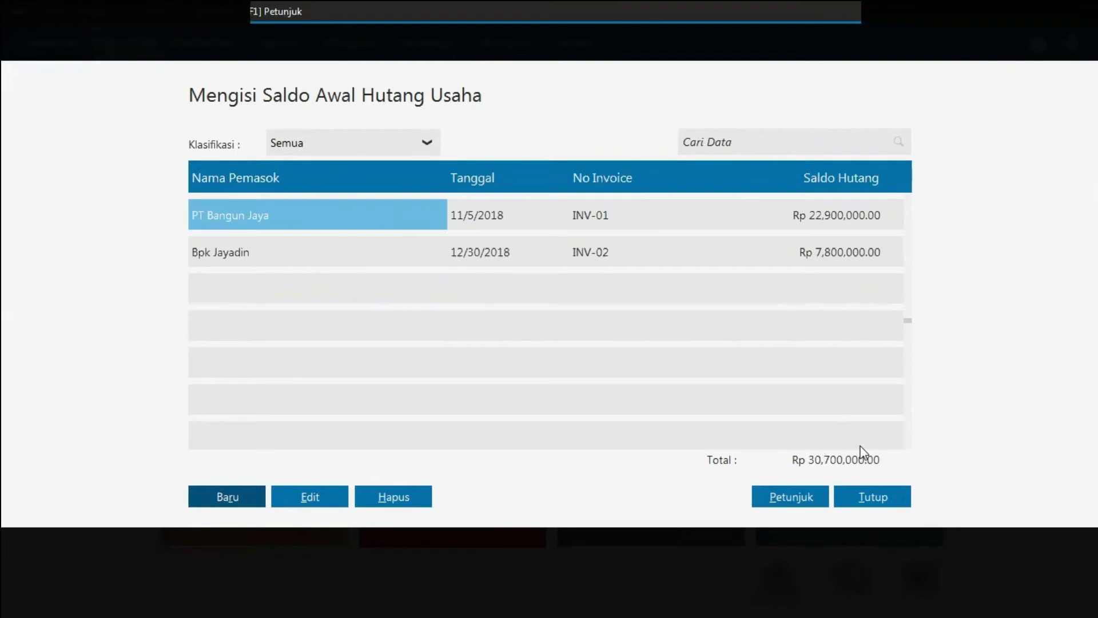
pyautogui.click(873, 498)
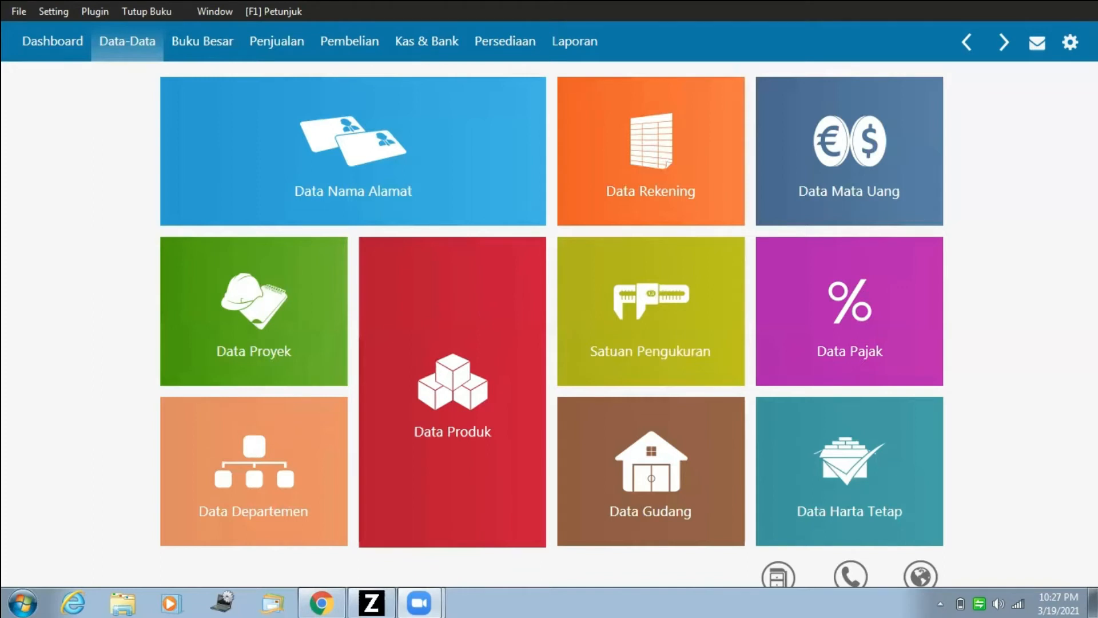
# Step: Open the fixed asset data, start a new asset named Mobil Pick-Up and assign it to the Kendaraan Roda Empat group
pyautogui.moveTo(915, 467)
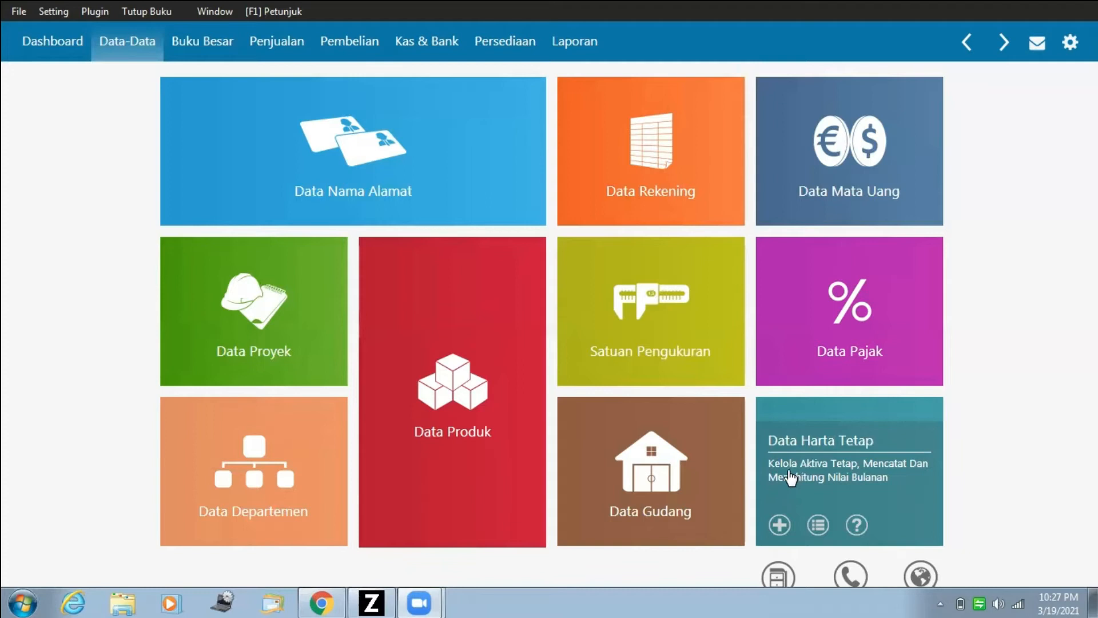
pyautogui.click(855, 473)
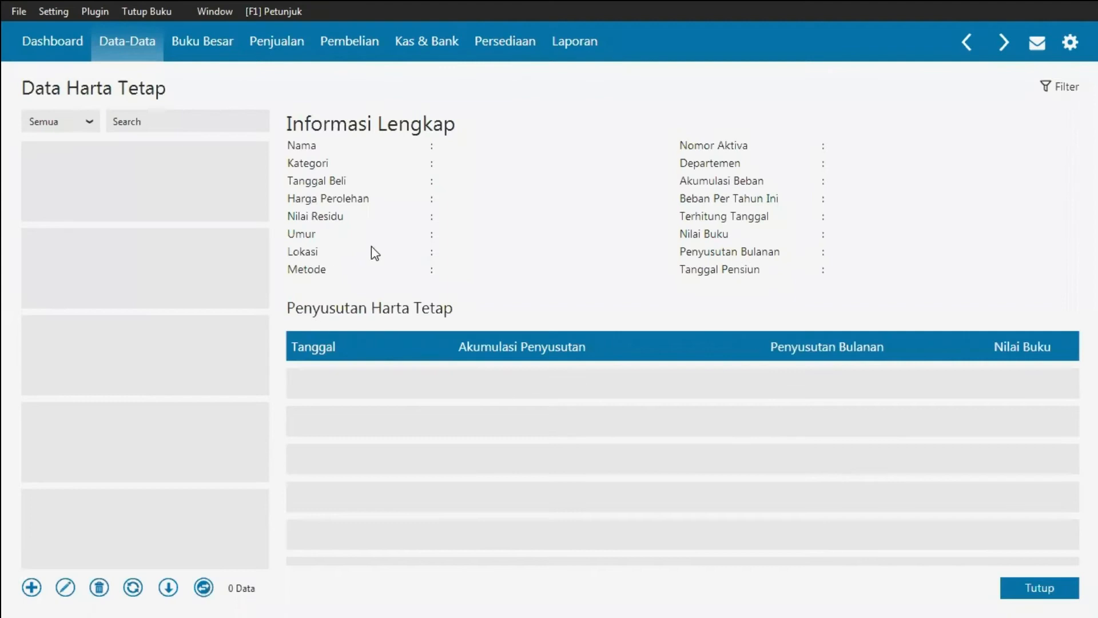
pyautogui.click(31, 589)
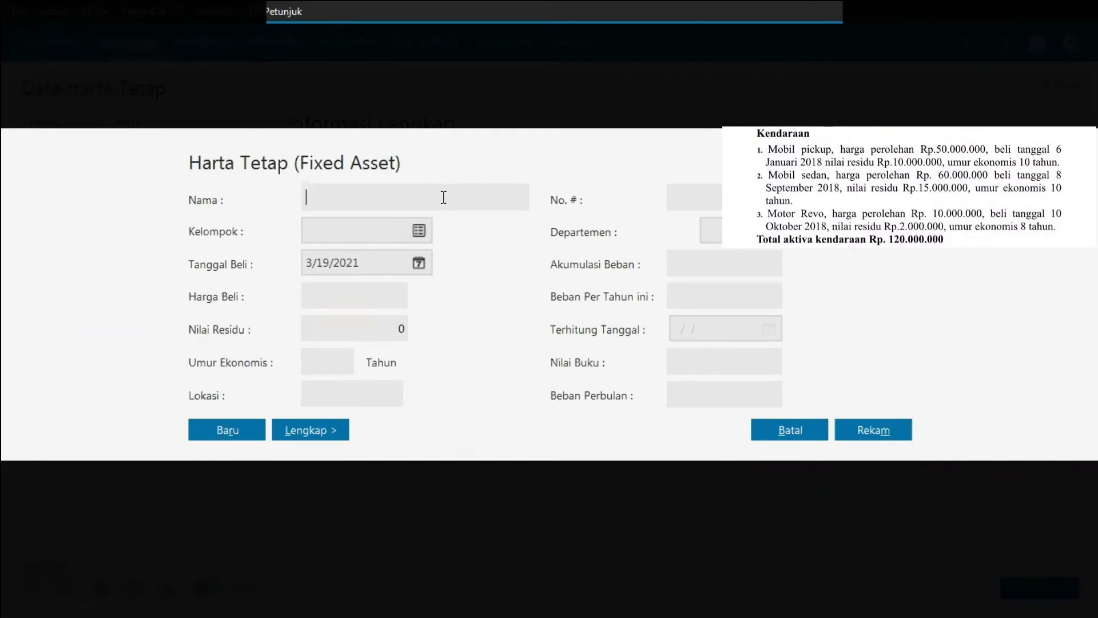
pyautogui.write('Moi')
pyautogui.press('BackSpace')
pyautogui.write('bil Pick')
pyautogui.write('Up')
pyautogui.click(410, 229)
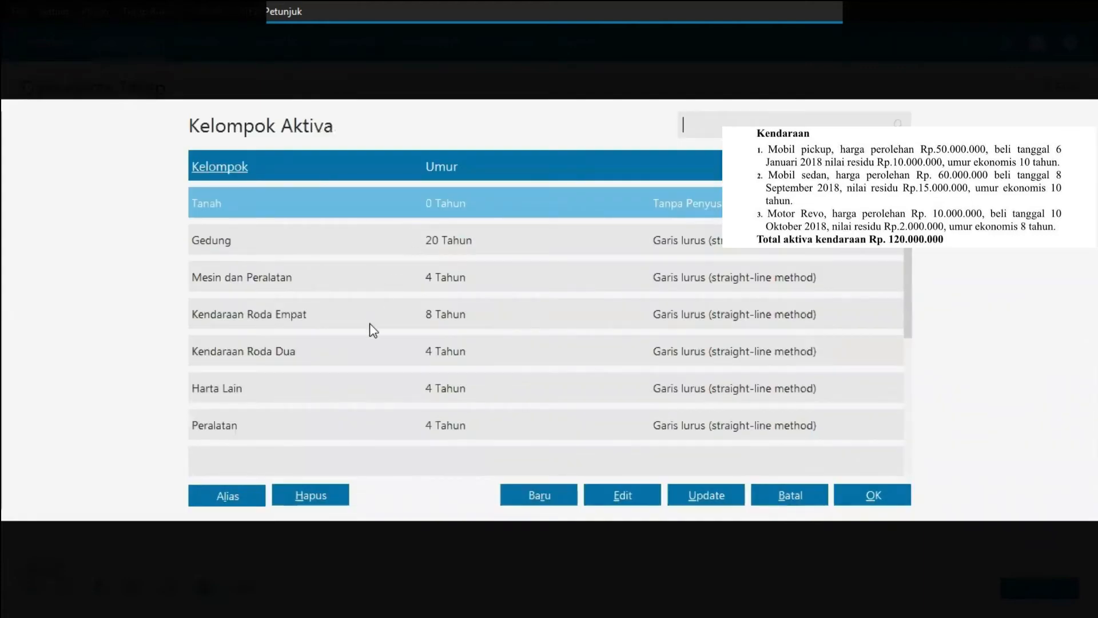
pyautogui.doubleClick(309, 321)
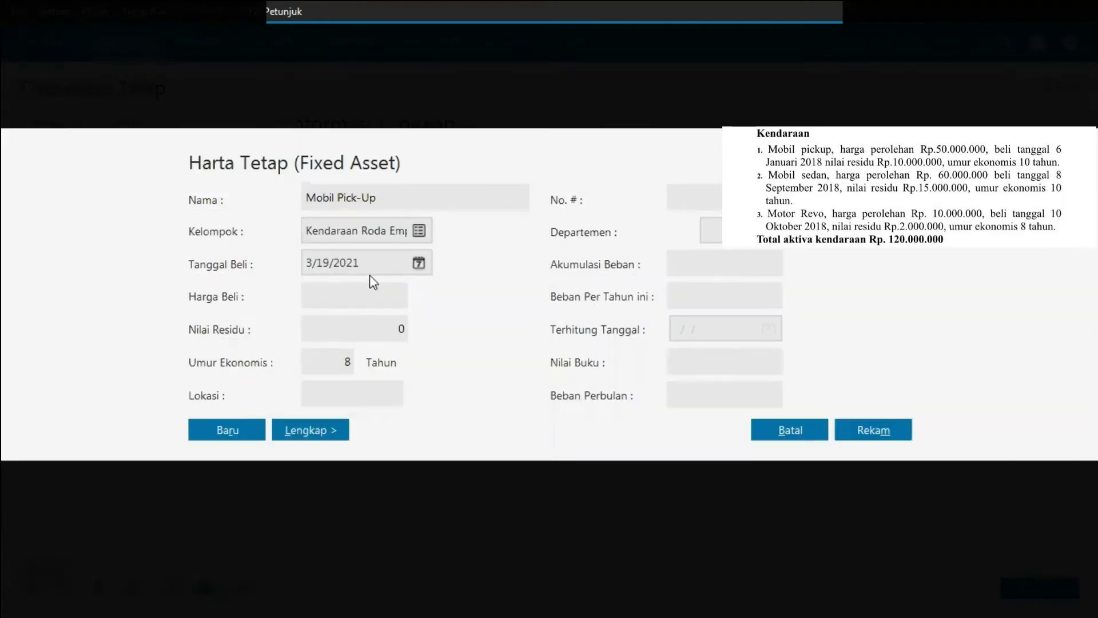
# Step: Set the pick-up's purchase date to 01/06/2018 and its purchase price to 50000000
pyautogui.click(330, 263)
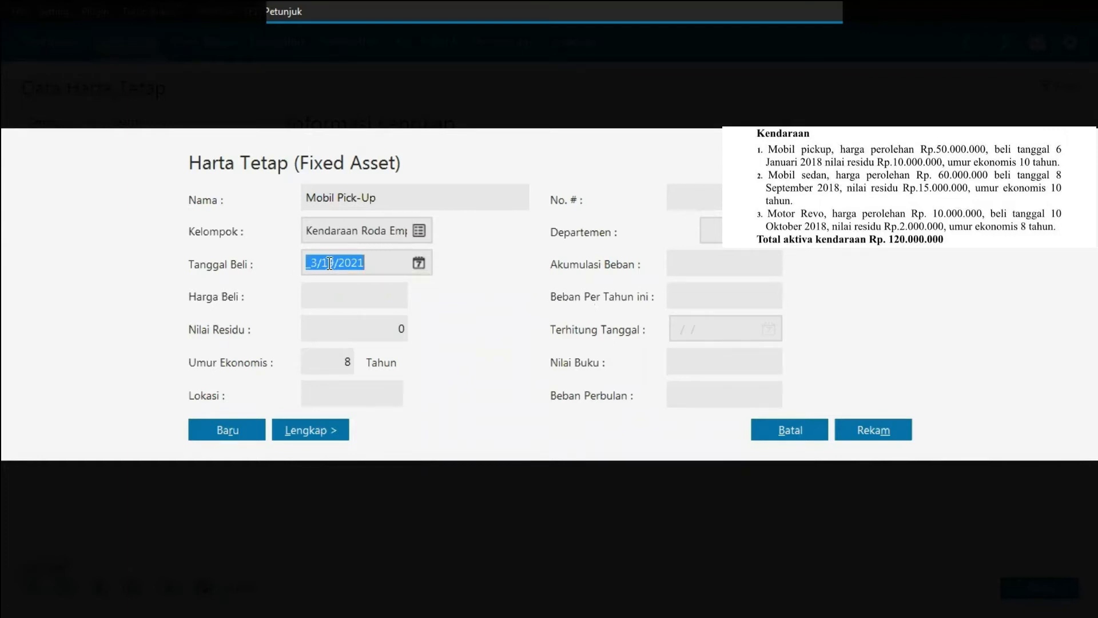
pyautogui.write('01/06/')
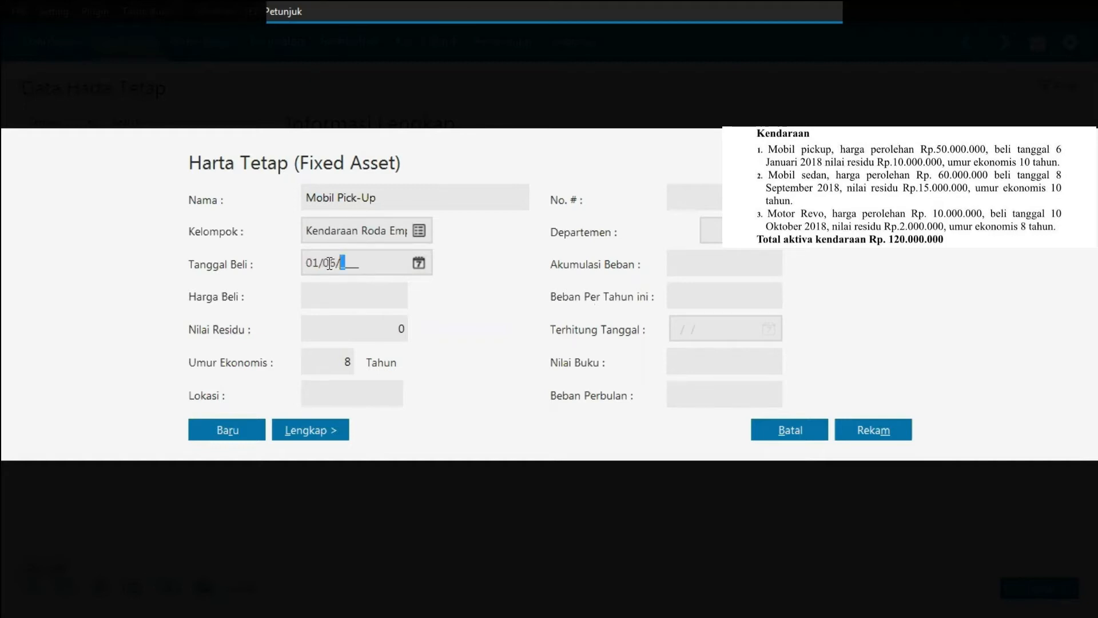
pyautogui.write('2018')
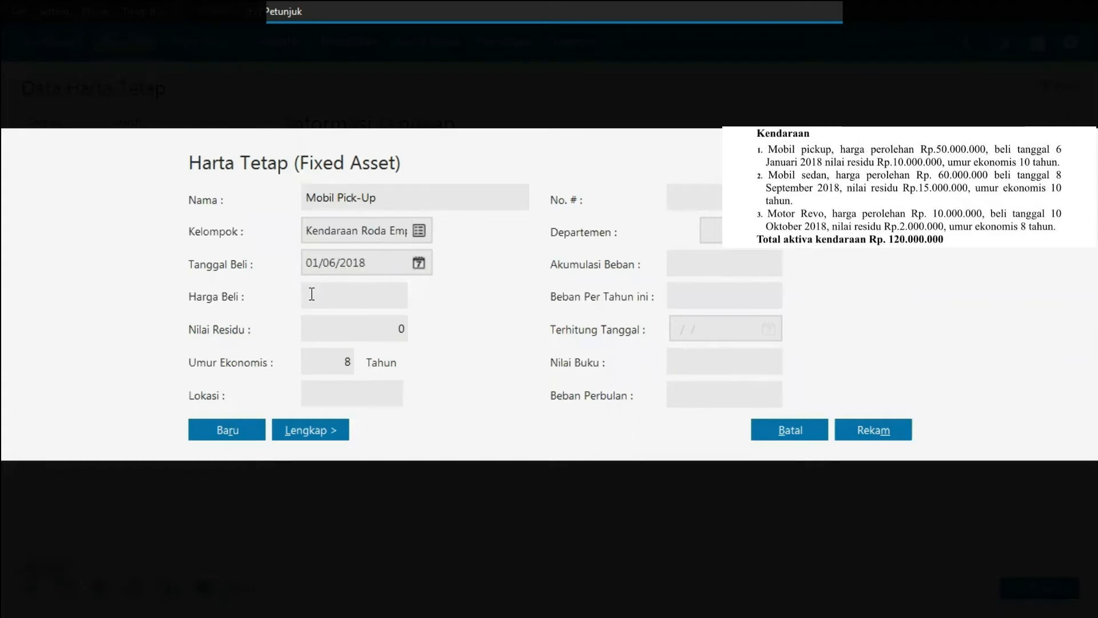
pyautogui.click(342, 296)
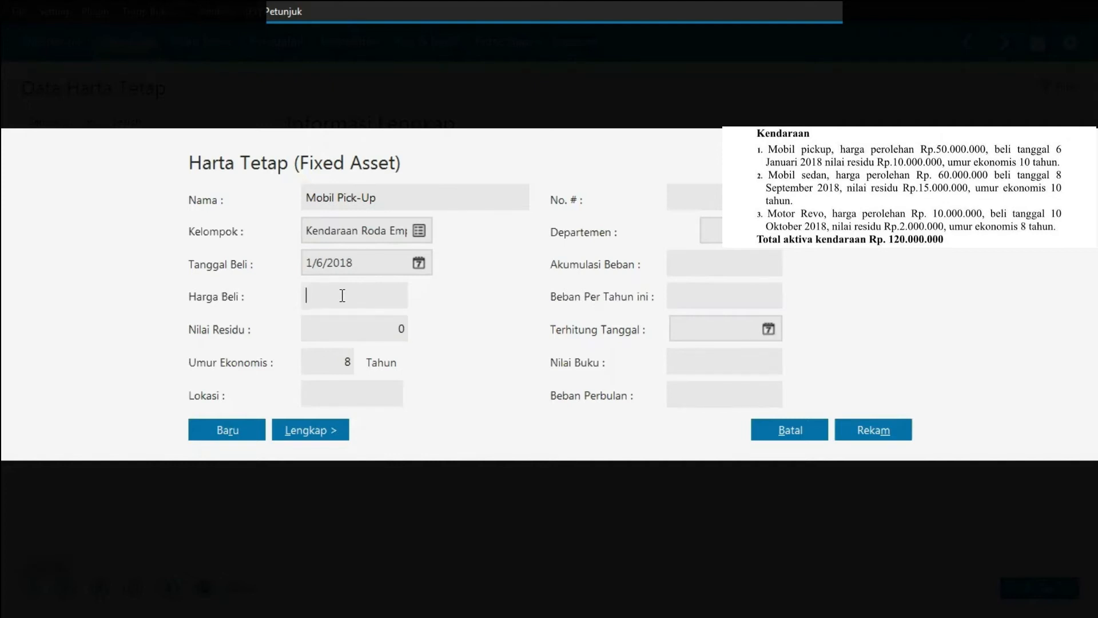
pyautogui.write('50000000')
# Step: Set the pick-up's residual value to 10000000 and its economic life to 10 years
pyautogui.click(398, 326)
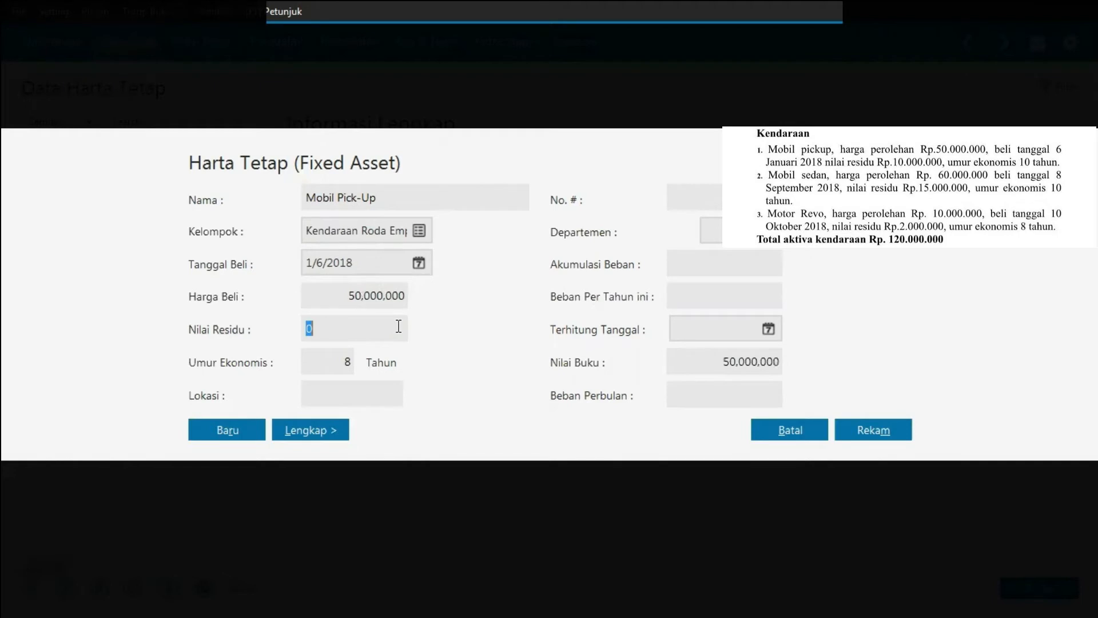
pyautogui.write('10000000')
pyautogui.click(338, 360)
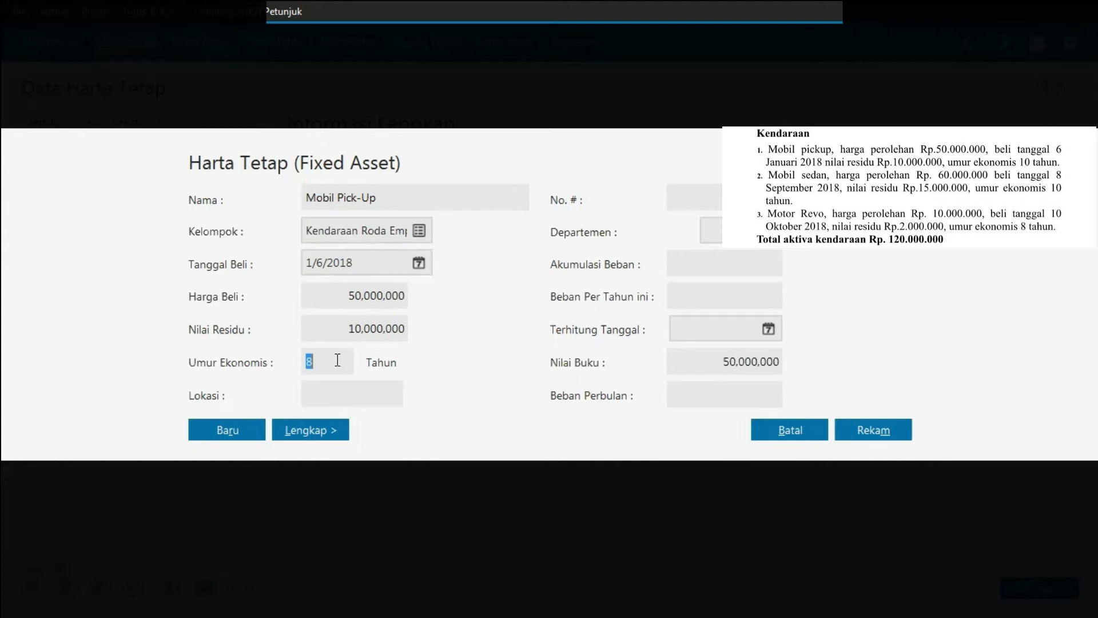
pyautogui.write('10')
# Step: Confirm the purchase date, expand the full form and save the asset with automatic accumulated depreciation calculation
pyautogui.click(421, 265)
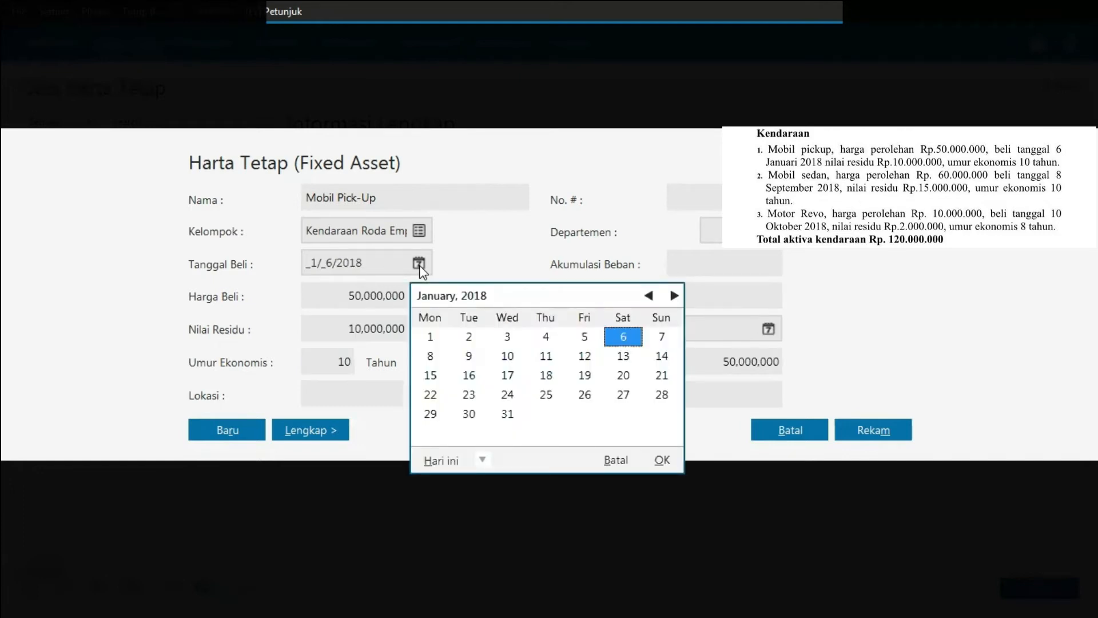
pyautogui.click(665, 462)
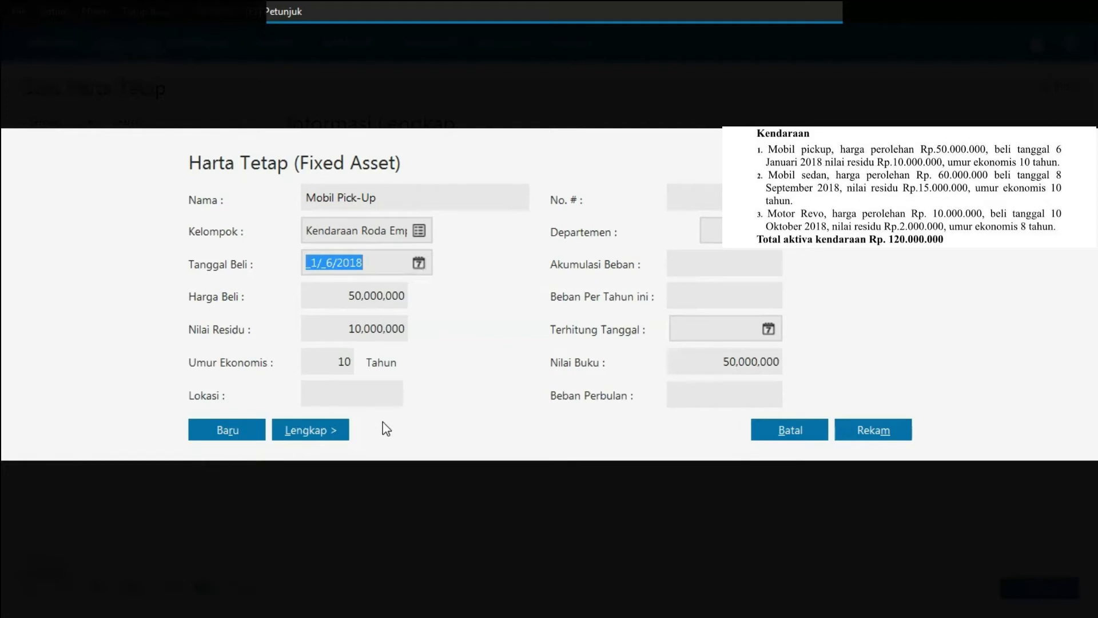
pyautogui.click(323, 430)
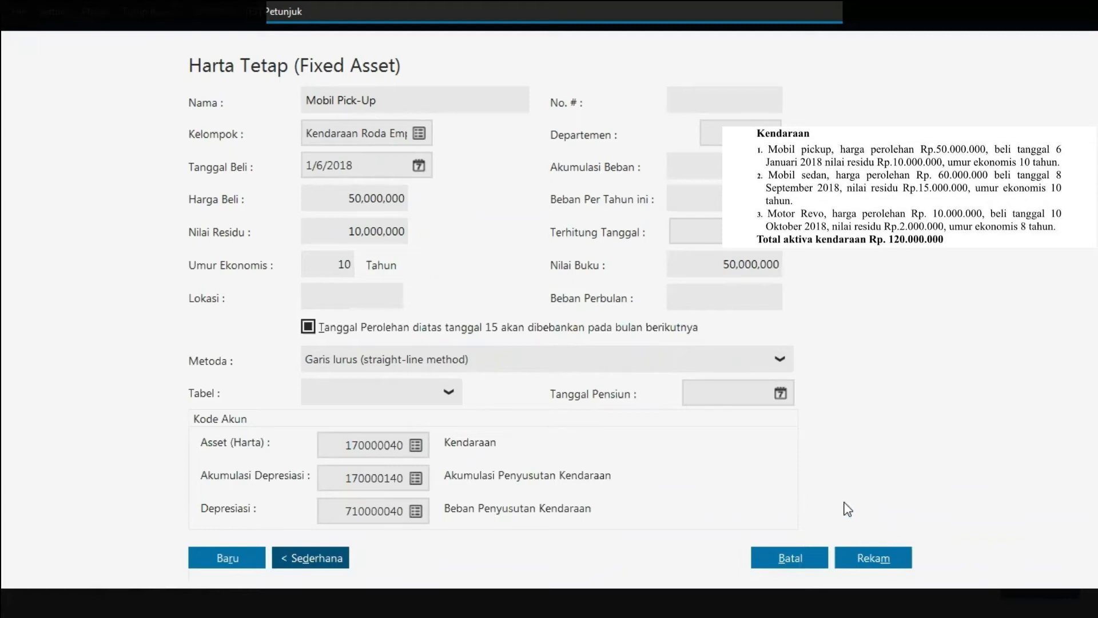
pyautogui.click(878, 557)
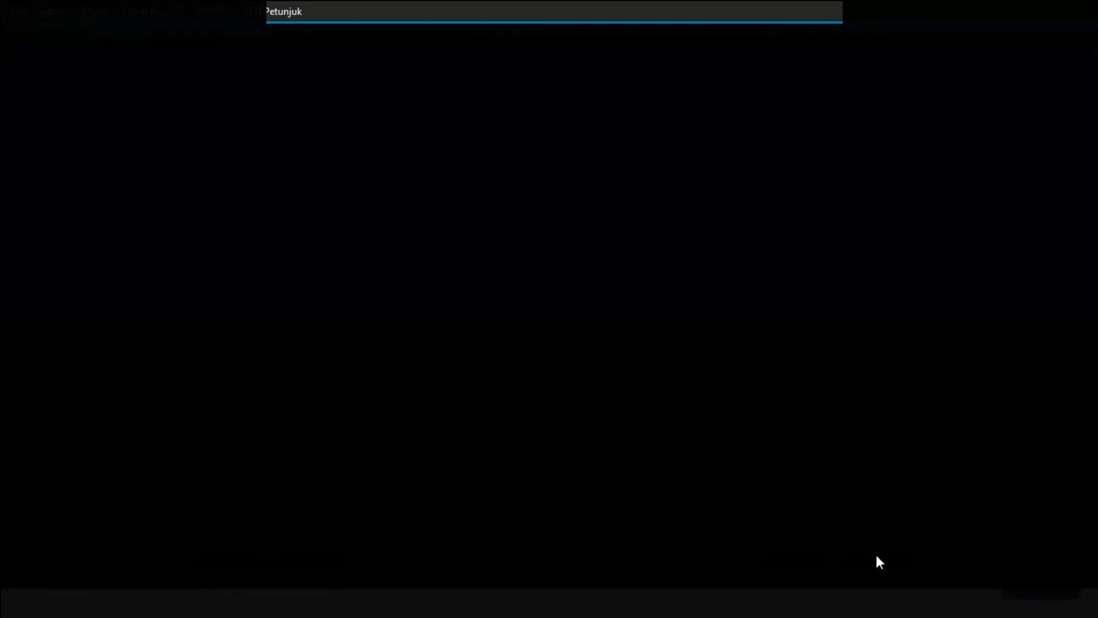
pyautogui.click(877, 422)
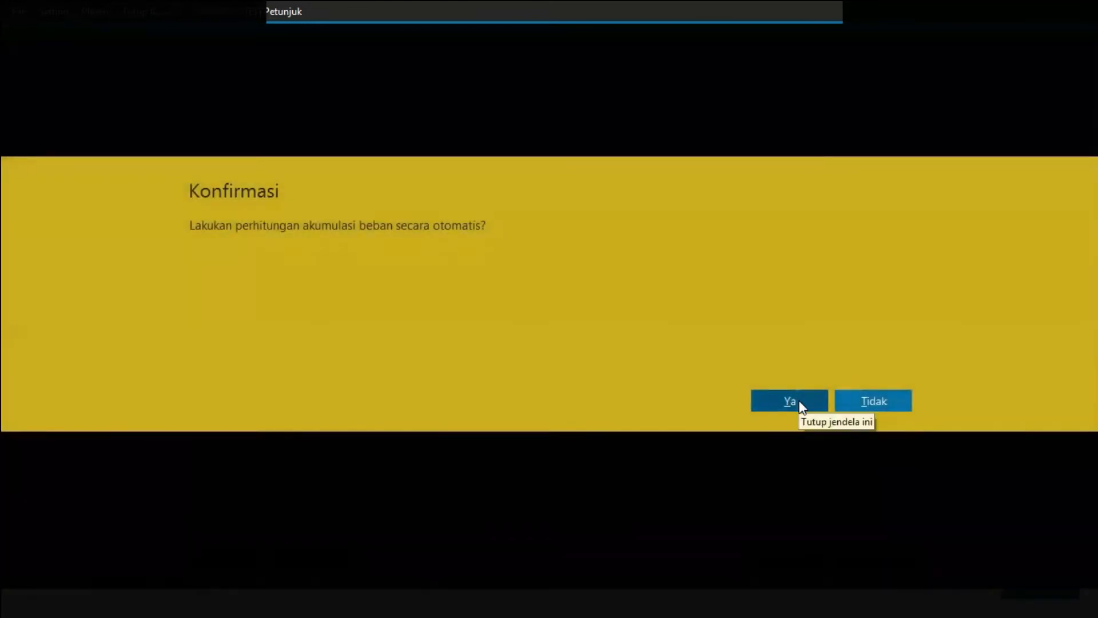
pyautogui.click(800, 403)
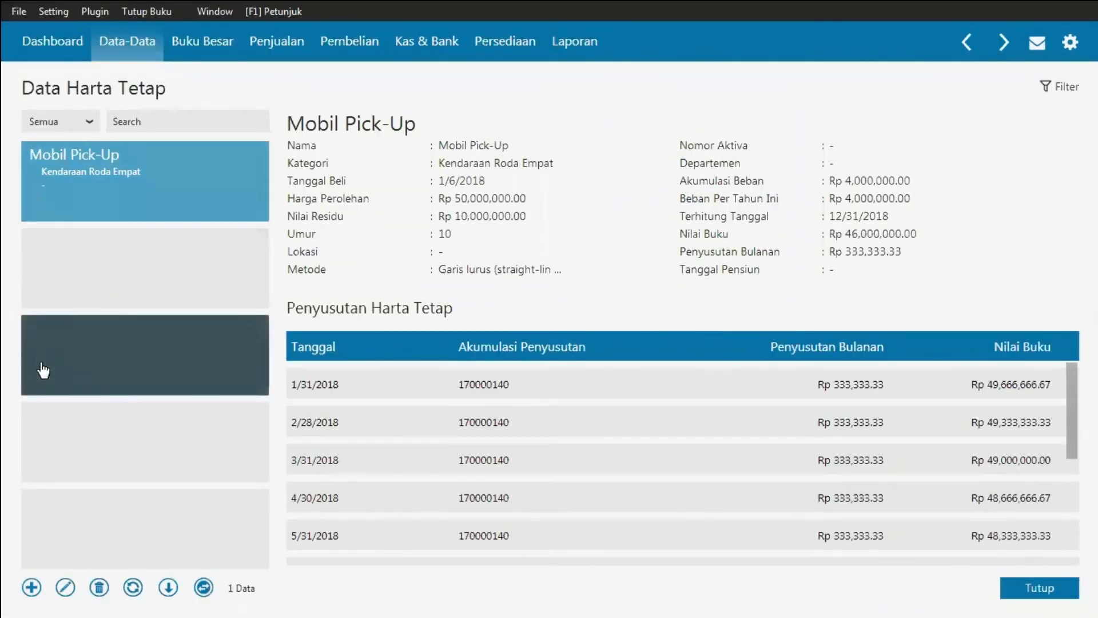
# Step: Start a new fixed asset named Mobil Sedan in the Kendaraan Roda Empat group
pyautogui.click(32, 588)
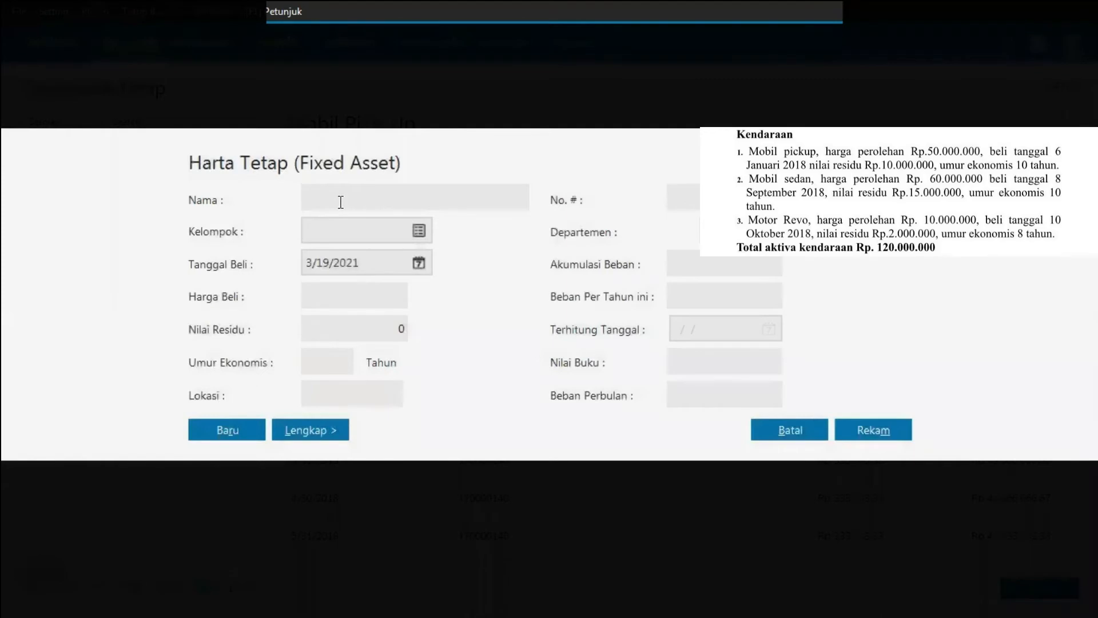
pyautogui.write('Mobil Sedan')
pyautogui.click(417, 234)
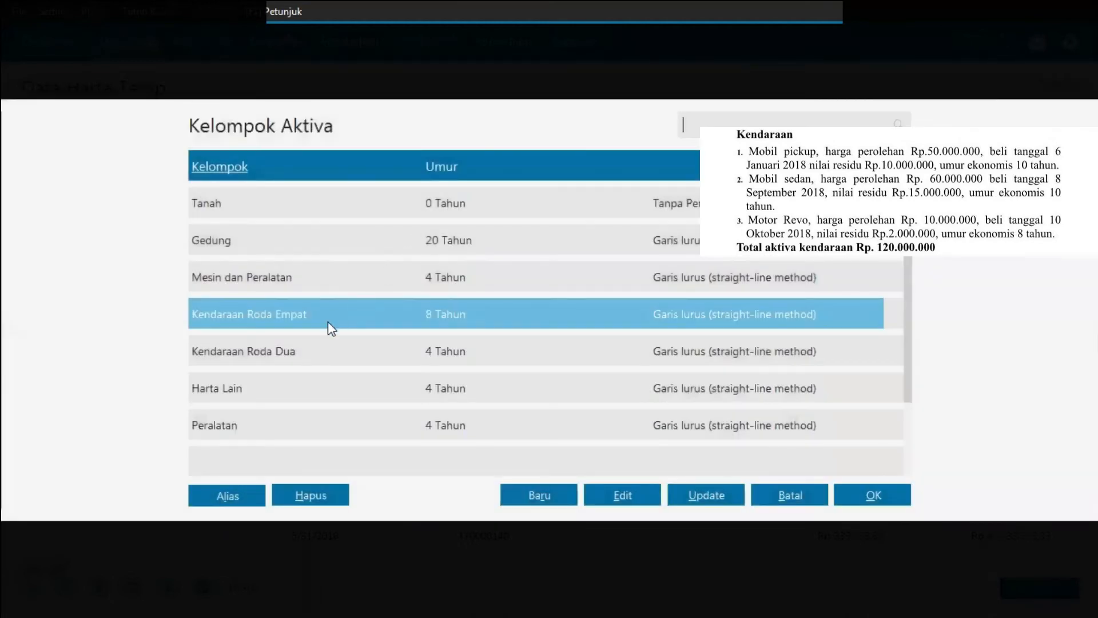
pyautogui.doubleClick(328, 321)
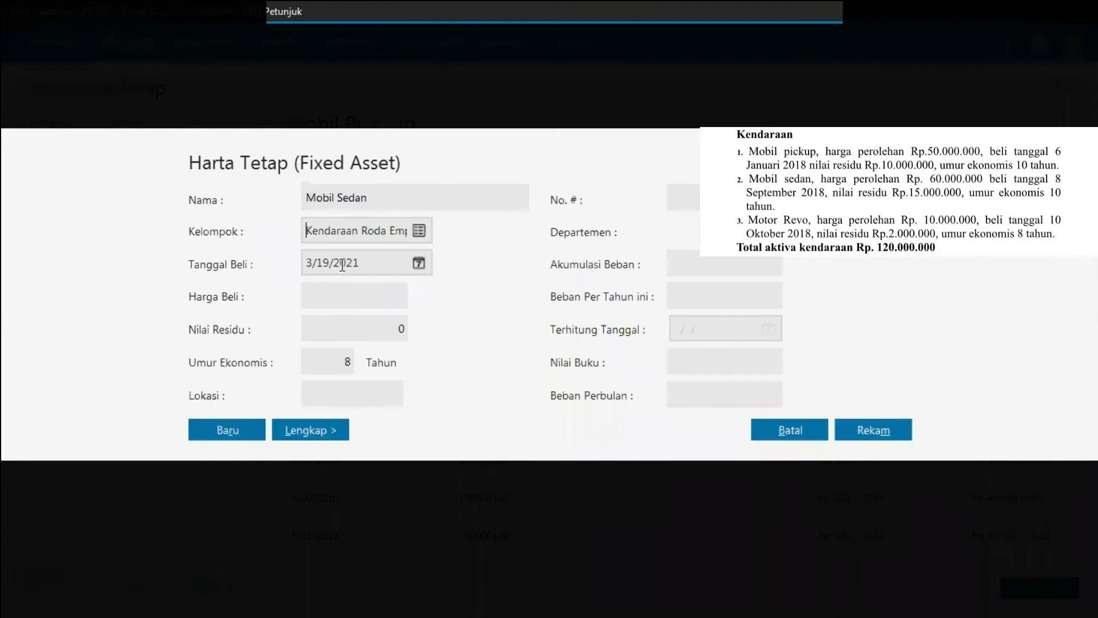
# Step: Set the sedan's purchase date to 09/08/2018 and its purchase price to 60,000,000
pyautogui.click(342, 264)
pyautogui.press('BackSpace')
pyautogui.write('09/')
pyautogui.write('08/')
pyautogui.write('201')
pyautogui.write('8')
pyautogui.click(365, 292)
pyautogui.write('60,000,00')
pyautogui.write('0000000')
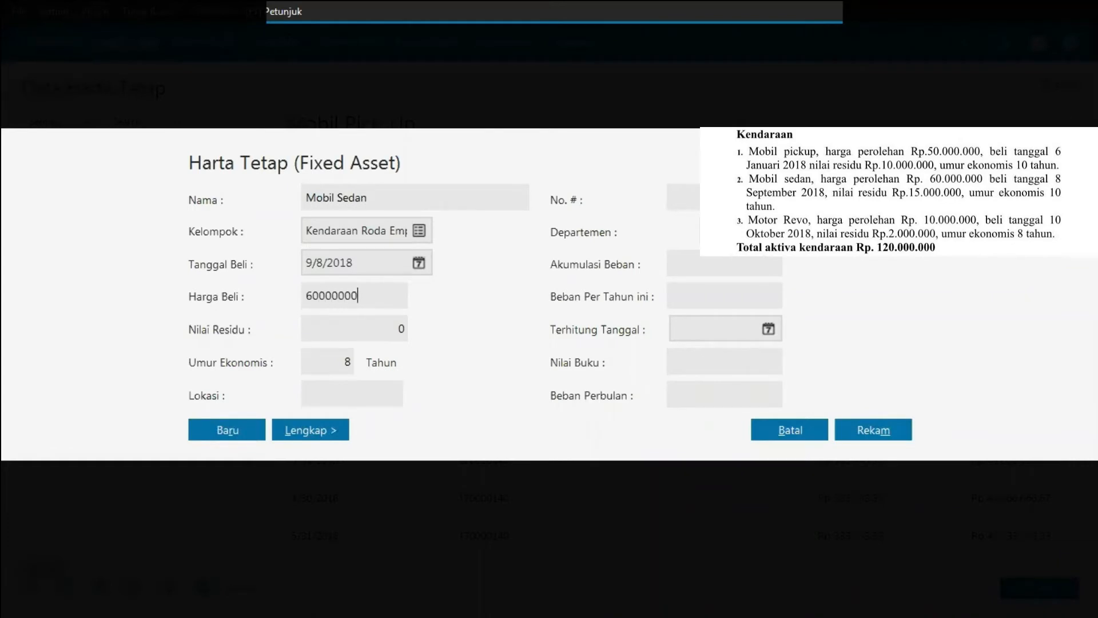
# Step: Set the sedan's residual value to 15000000 and its economic life to 10 years
pyautogui.click(362, 330)
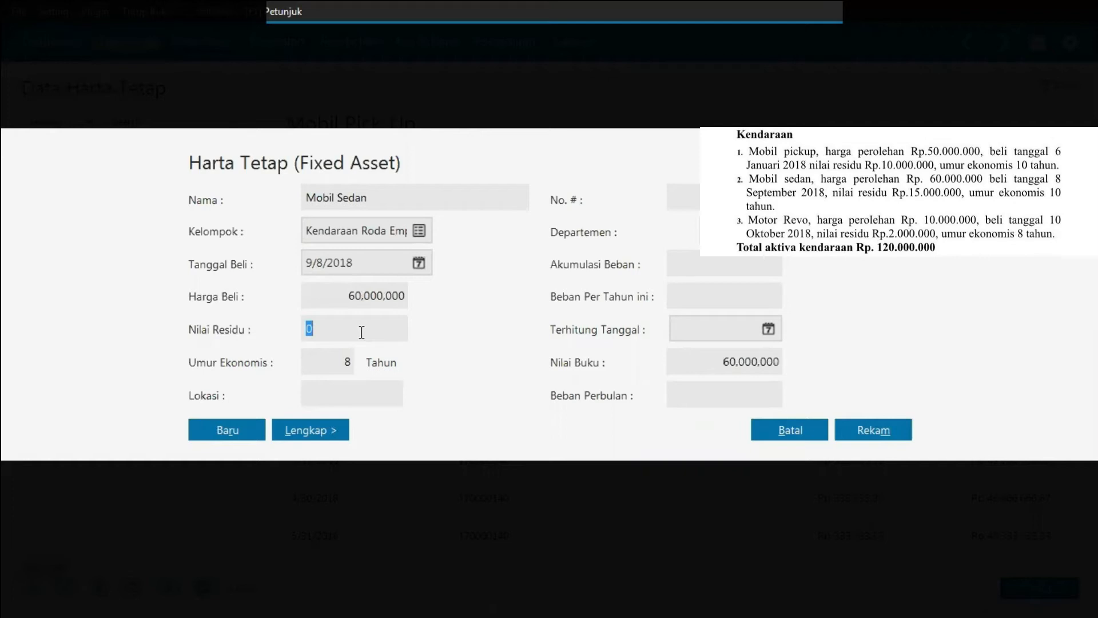
pyautogui.write('15000000')
pyautogui.click(344, 362)
pyautogui.write('10')
# Step: Confirm the date, expand the full form and save the sedan, accepting automatic accumulated depreciation calculation
pyautogui.click(420, 264)
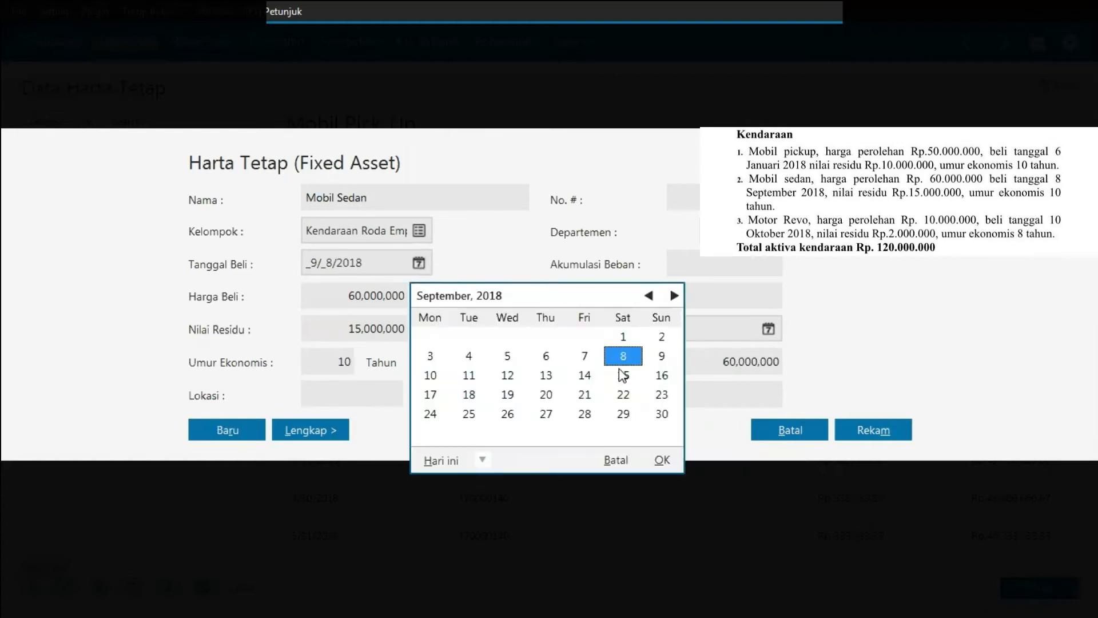
pyautogui.click(661, 461)
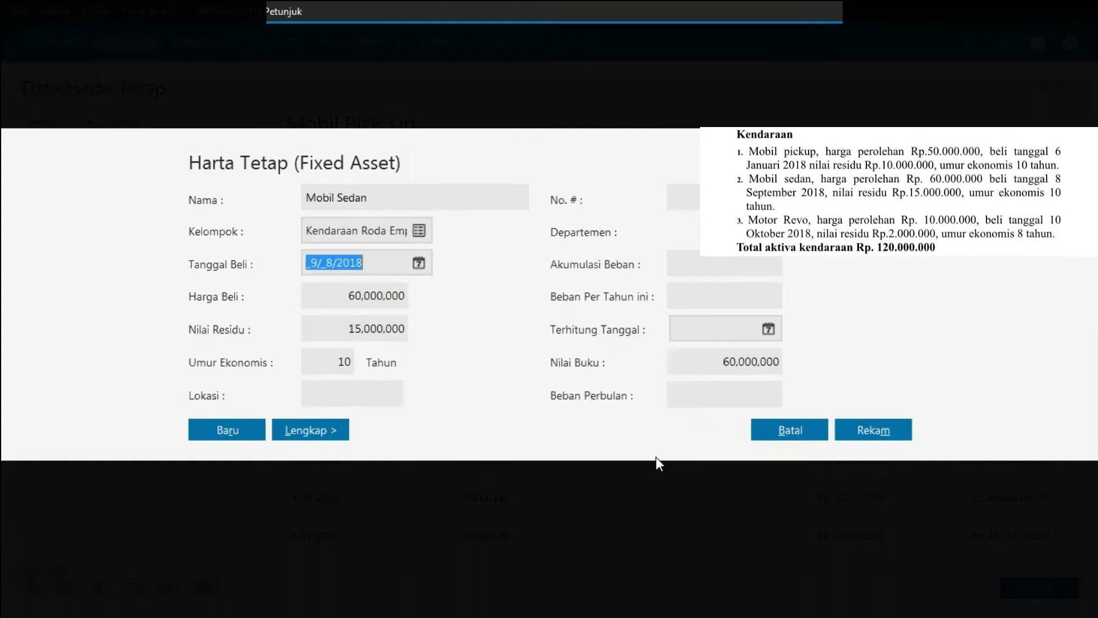
pyautogui.click(322, 434)
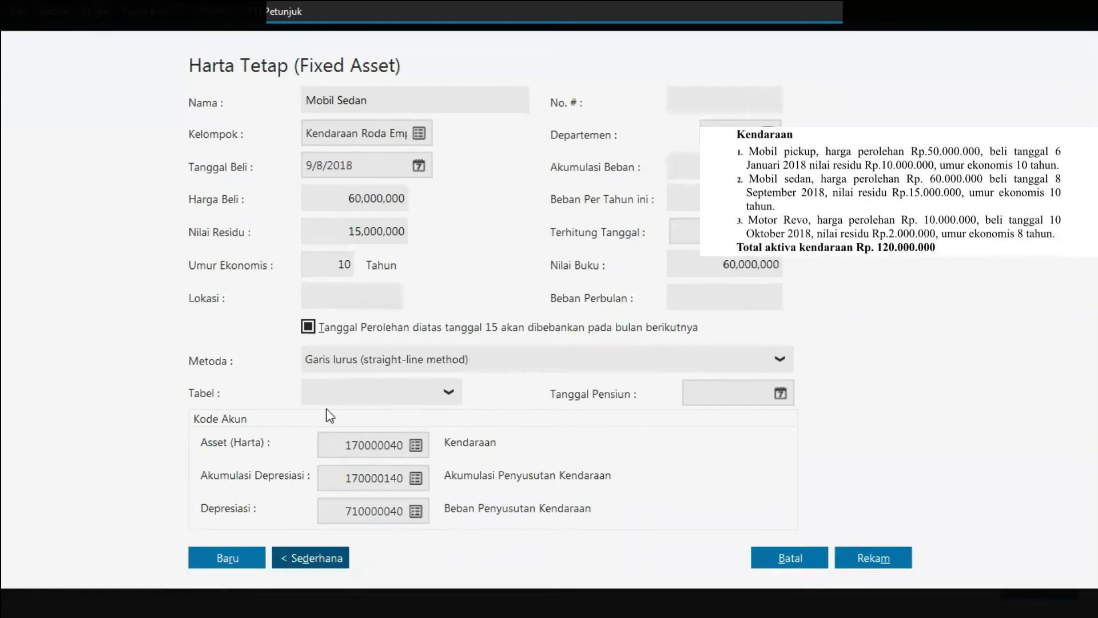
pyautogui.click(881, 558)
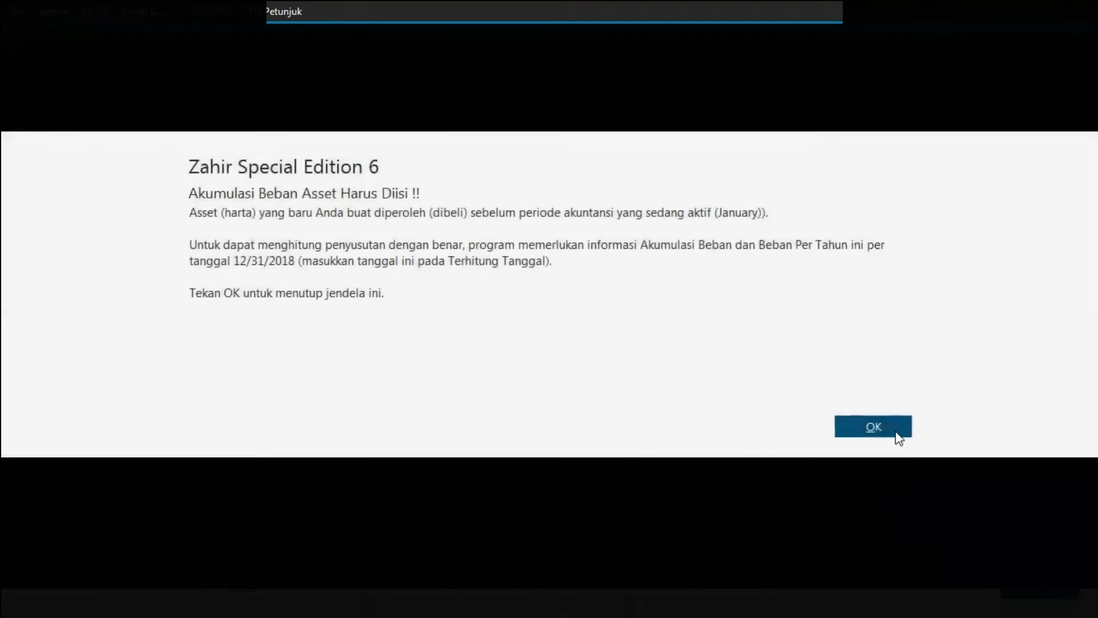
pyautogui.click(897, 433)
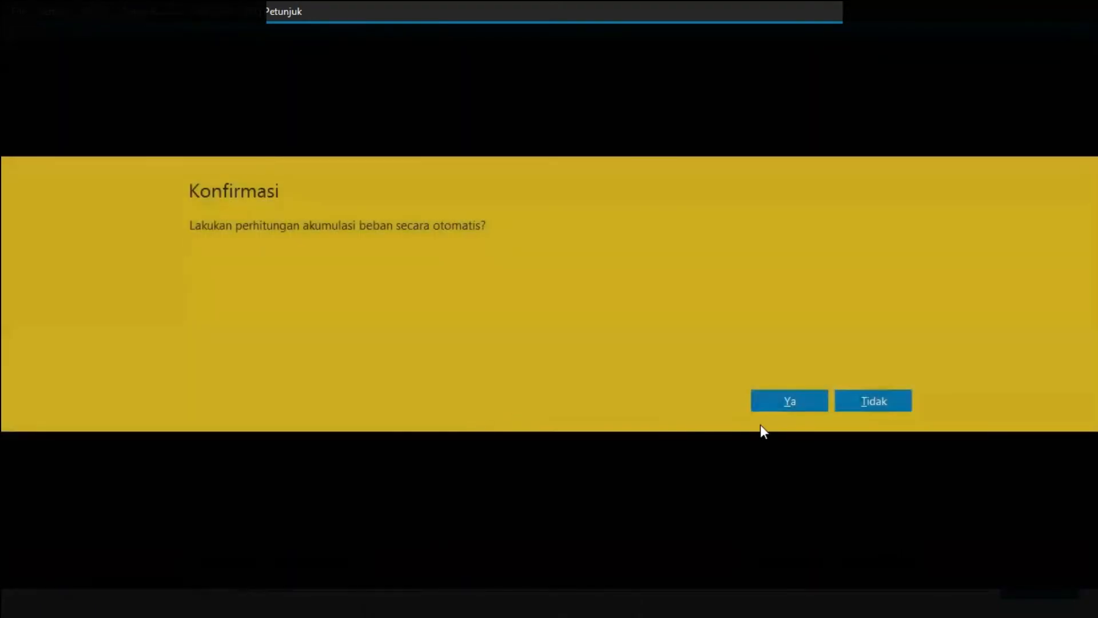
pyautogui.click(764, 409)
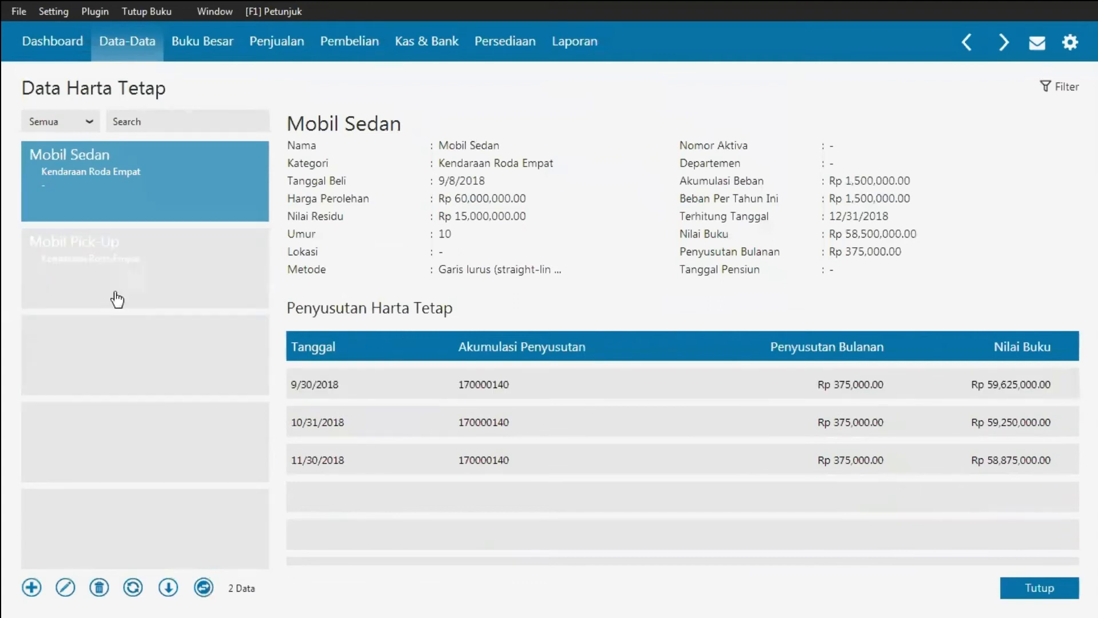
# Step: Start a new fixed asset named Motor Revo in the Kendaraan Roda Dua group
pyautogui.click(32, 587)
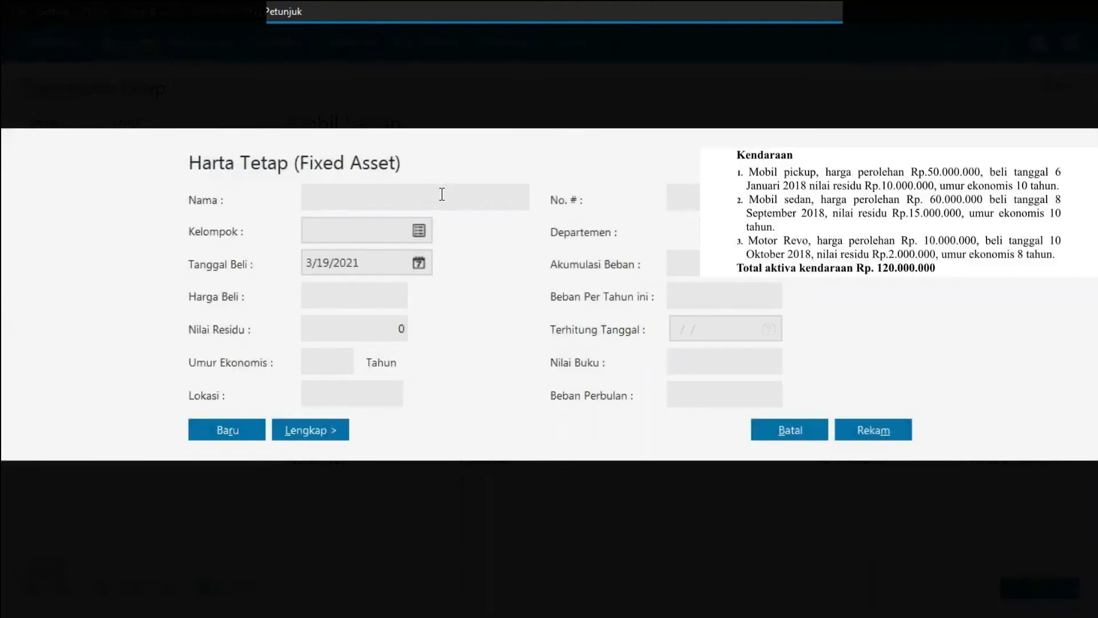
pyautogui.write('Motor revo')
pyautogui.click(345, 198)
pyautogui.press('BackSpace')
pyautogui.write('R')
pyautogui.click(418, 230)
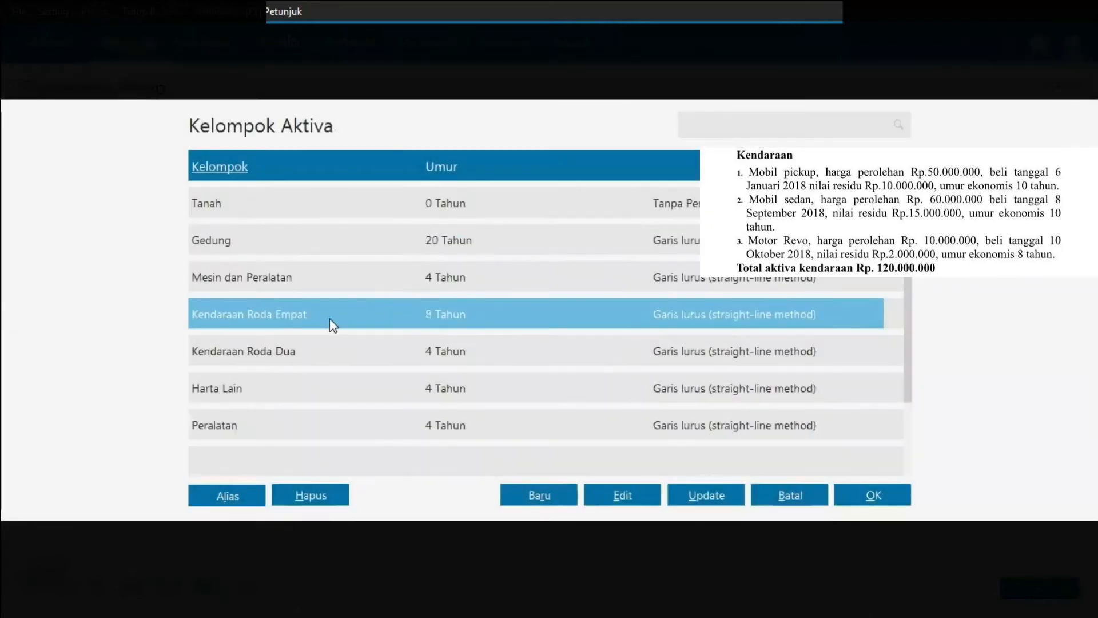
pyautogui.doubleClick(258, 356)
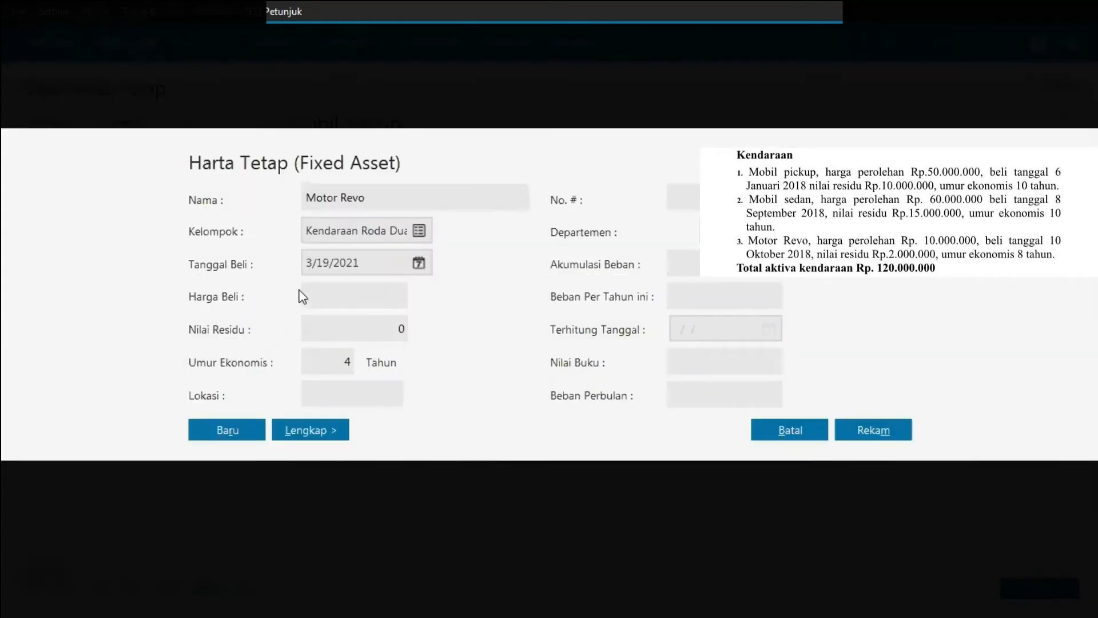
# Step: Set the motorbike's purchase date to 10/10/2018 and its purchase price to 10000000
pyautogui.click(330, 266)
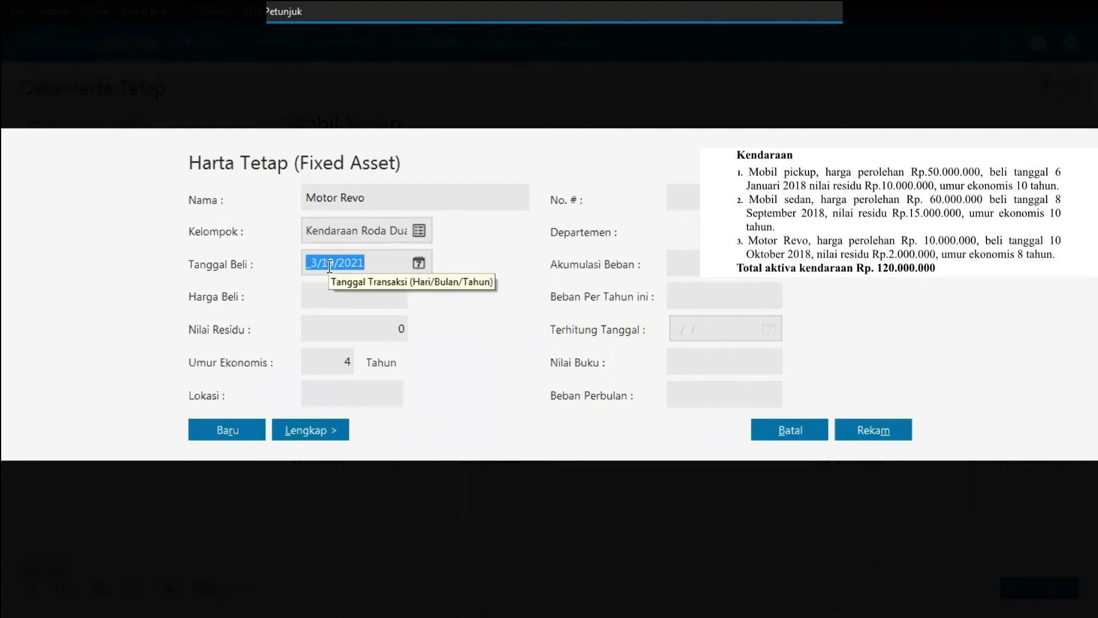
pyautogui.write('10/10/')
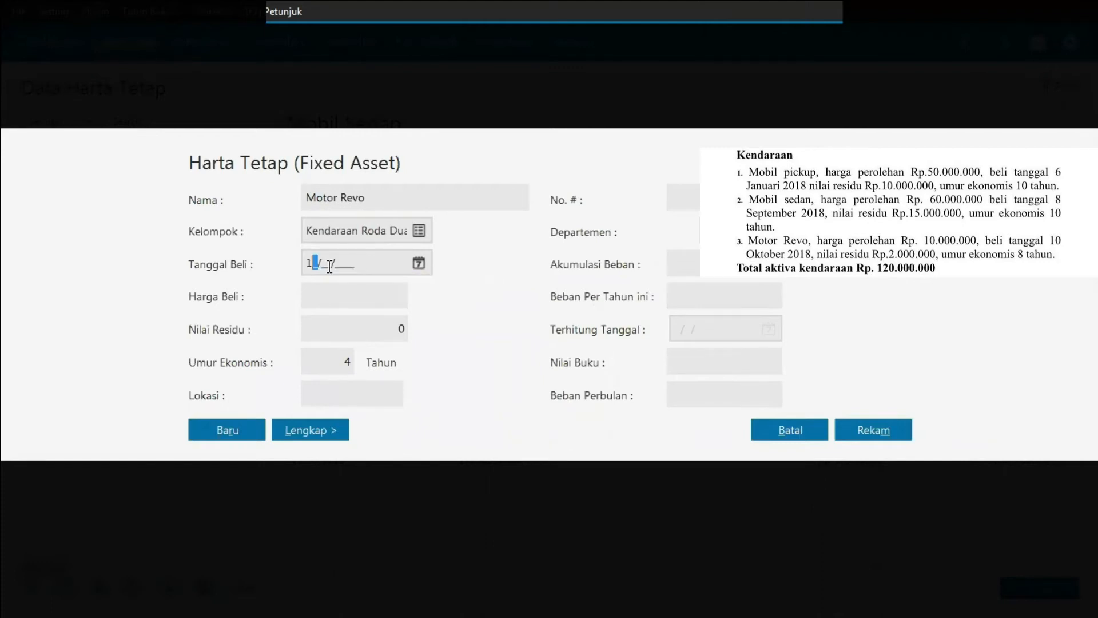
pyautogui.write('2018')
pyautogui.click(355, 302)
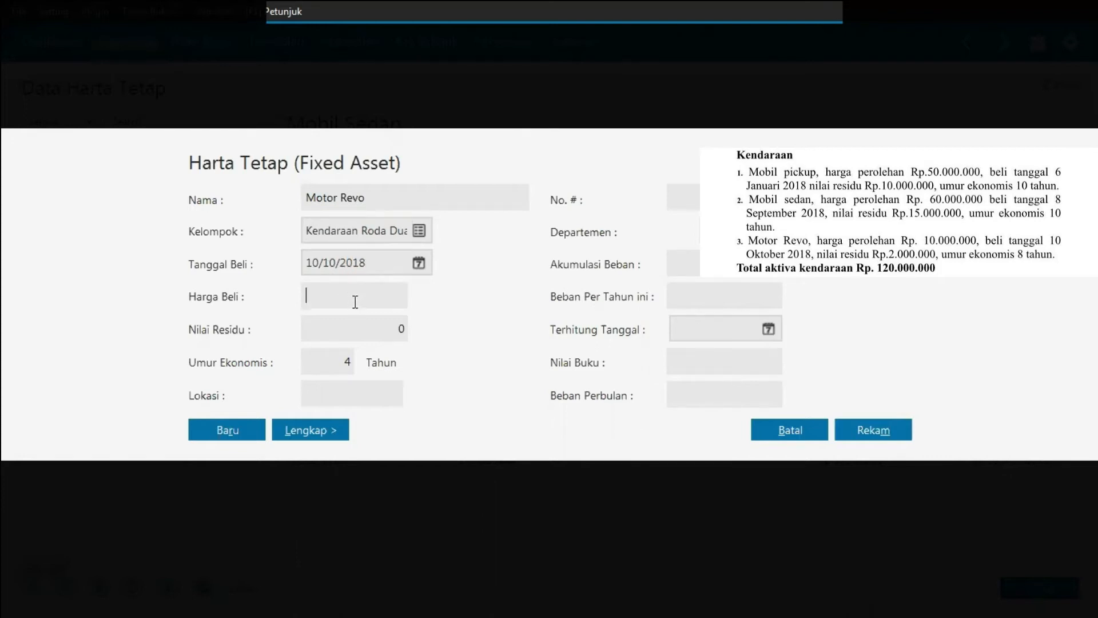
pyautogui.write('10000000')
pyautogui.click(358, 323)
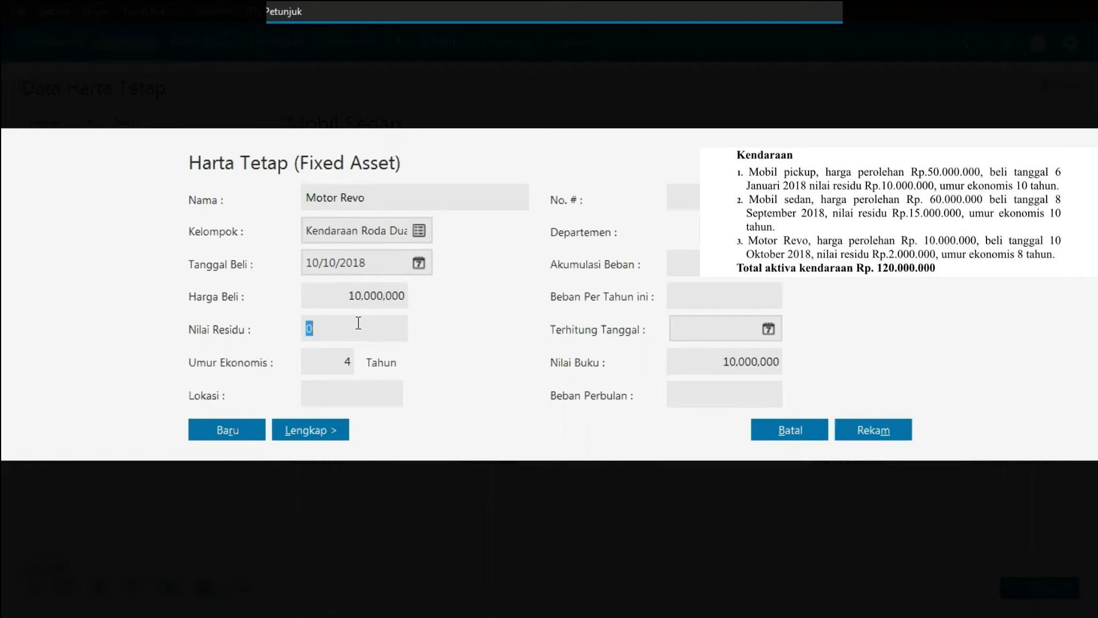
# Step: Set the motorbike's residual value to 2000000 and its economic life to 8 years
pyautogui.write('2')
pyautogui.write('000000')
pyautogui.click(348, 360)
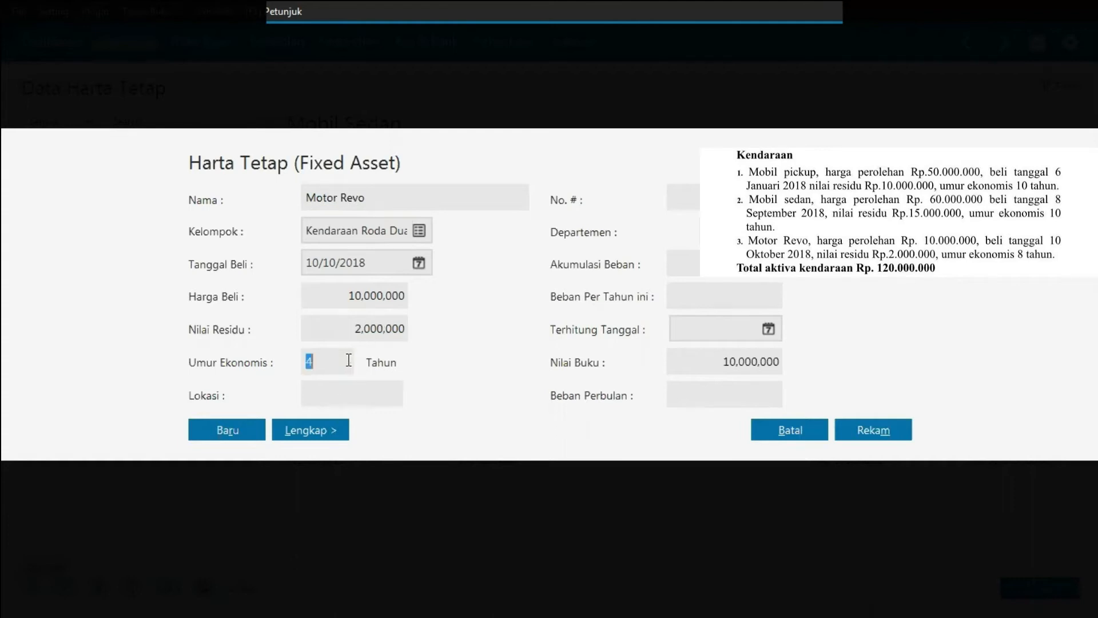
pyautogui.write('8')
# Step: Expand the full form and save the motorbike, accepting automatic accumulated depreciation calculation
pyautogui.click(321, 430)
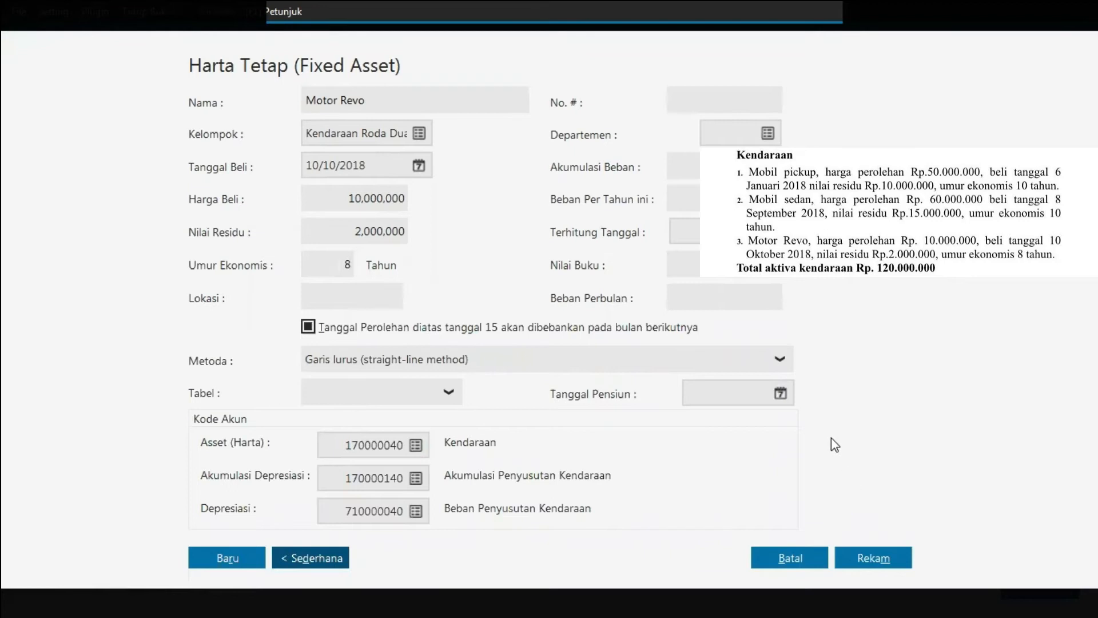
pyautogui.click(873, 561)
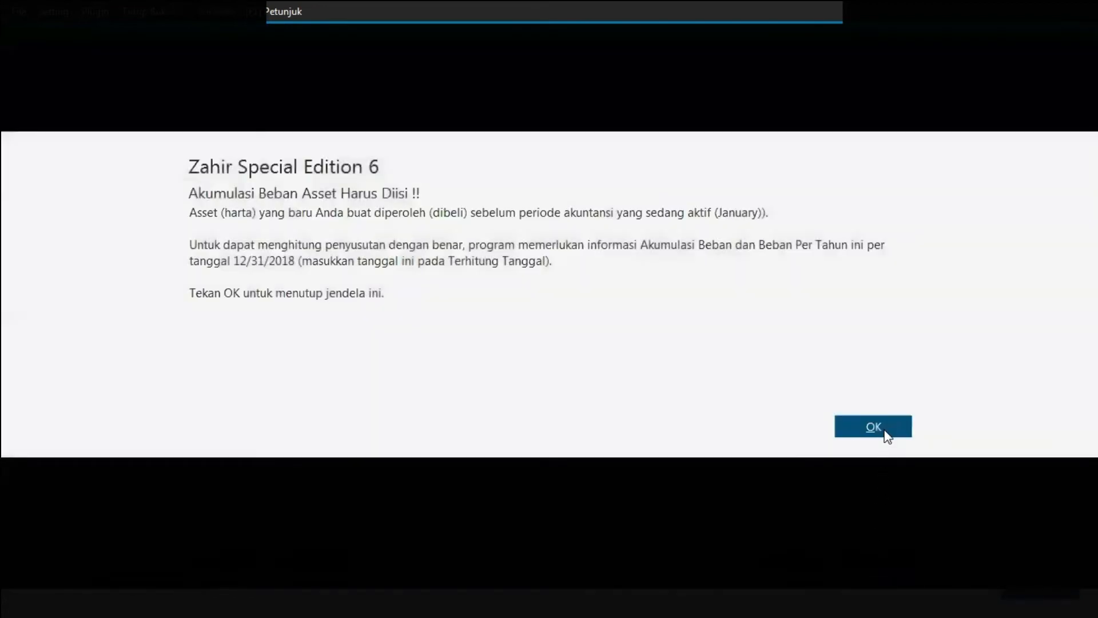
pyautogui.click(885, 433)
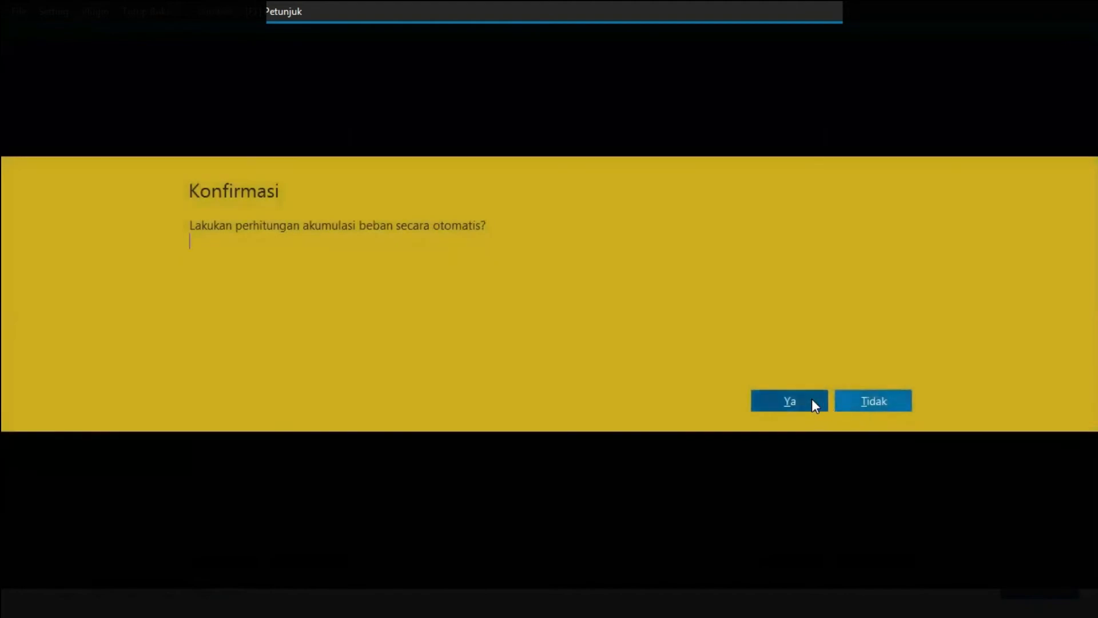
pyautogui.click(812, 399)
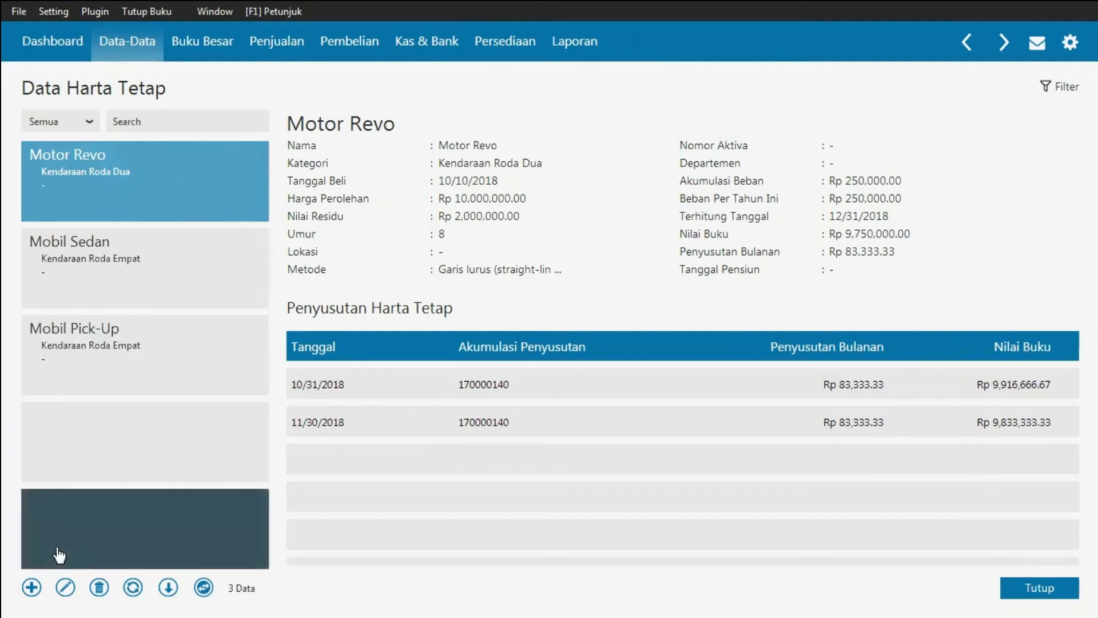
# Step: Start a new fixed asset named AC in the Peralatan group
pyautogui.click(33, 587)
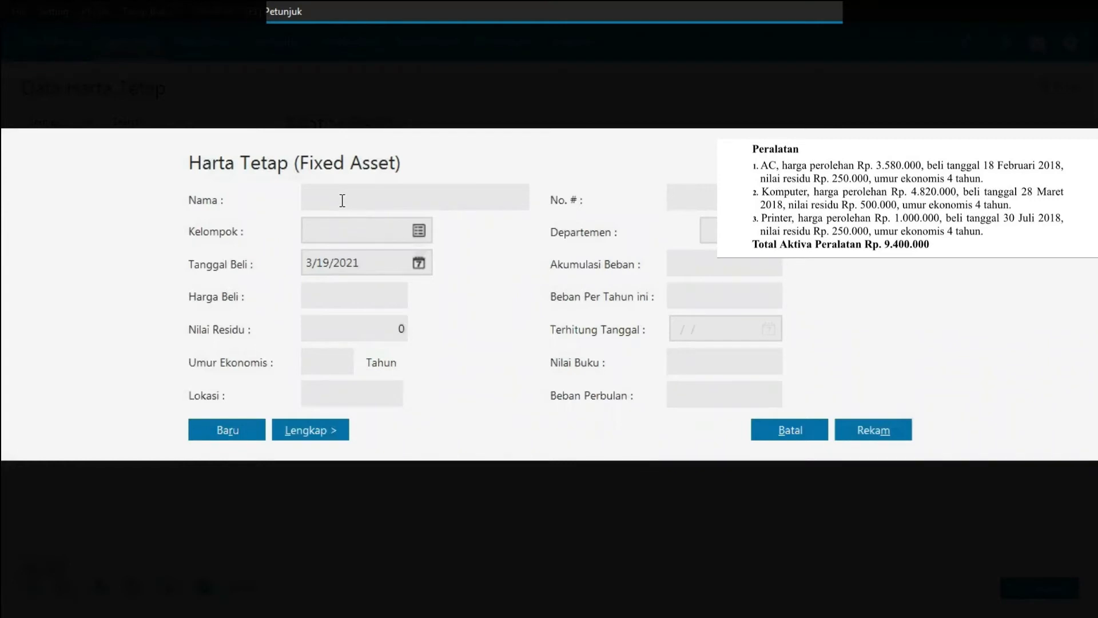
pyautogui.write('AC')
pyautogui.click(423, 230)
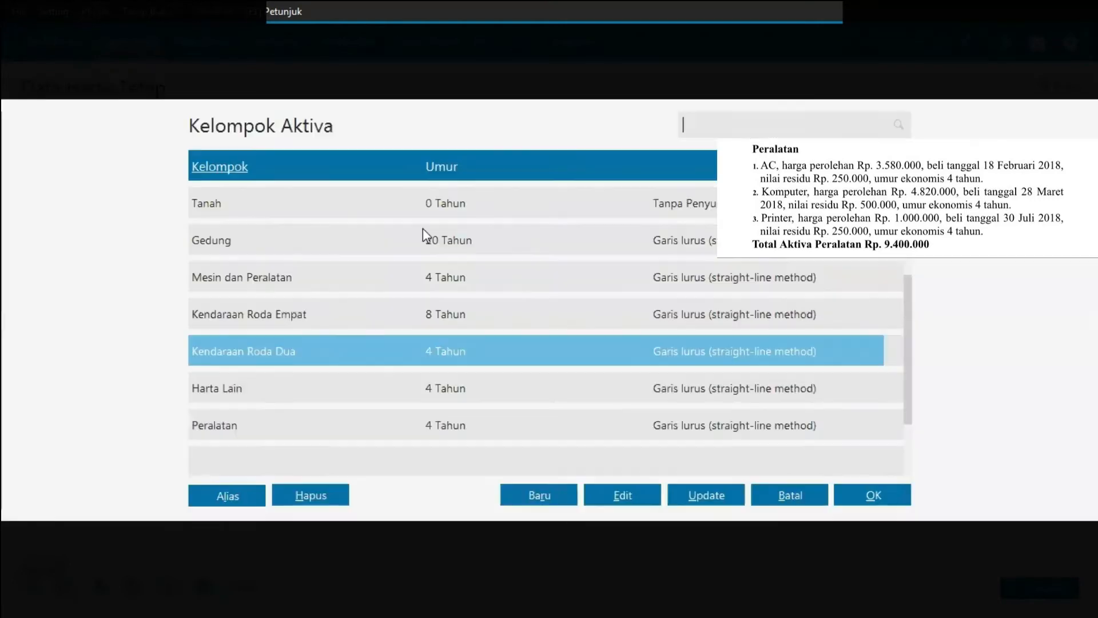
pyautogui.click(230, 427)
pyautogui.doubleClick(230, 427)
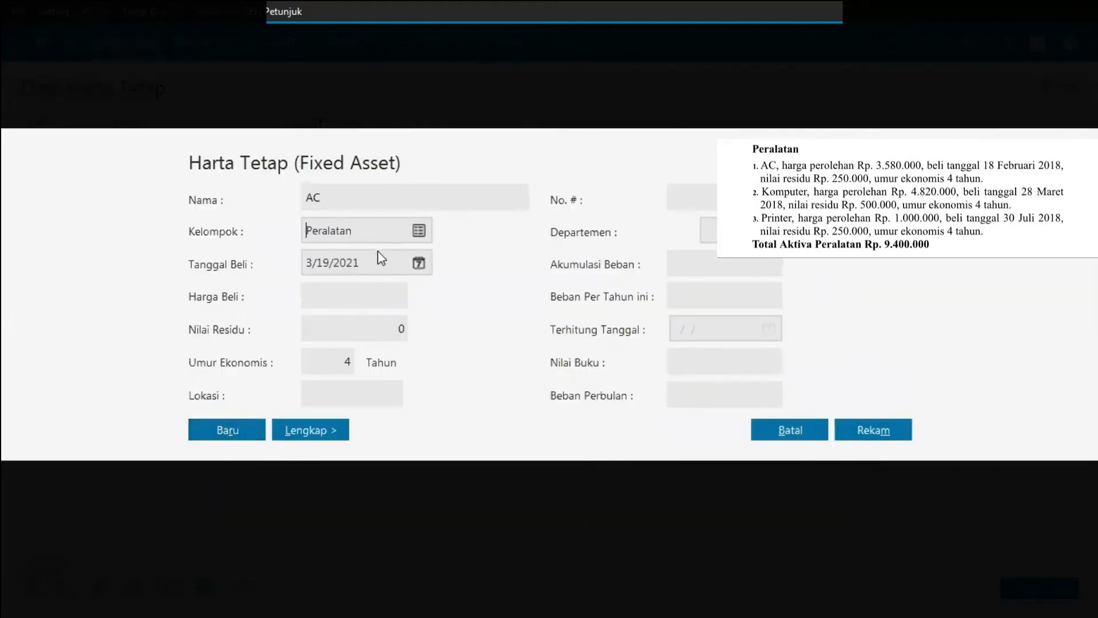
# Step: Set the AC's purchase date to 02/18/2018 and its purchase price to 3580000
pyautogui.click(359, 262)
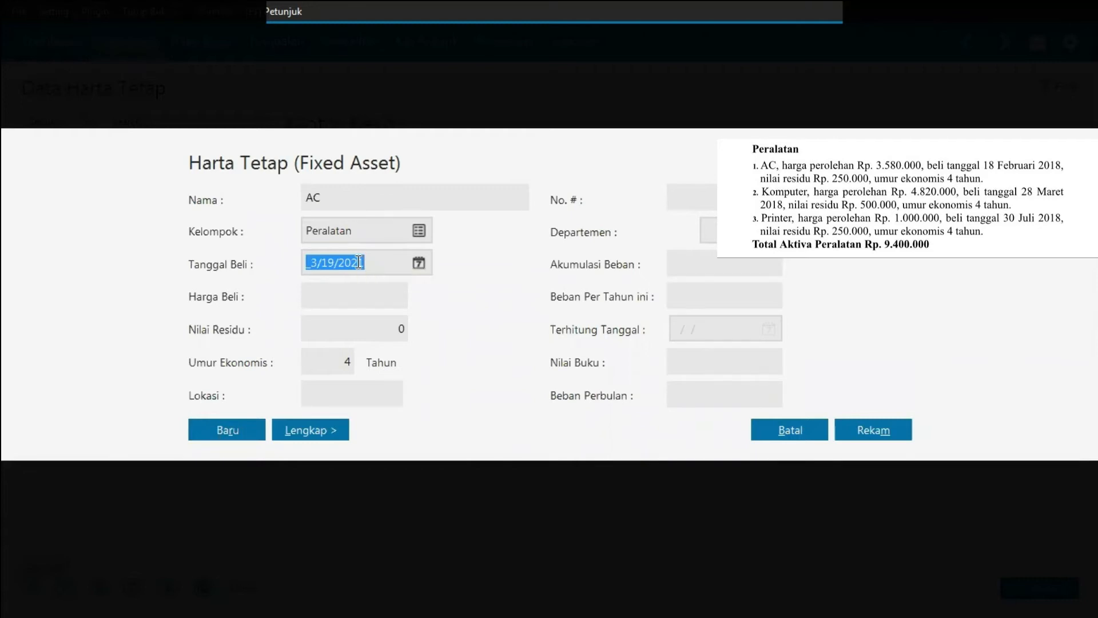
pyautogui.write('02/18/2018')
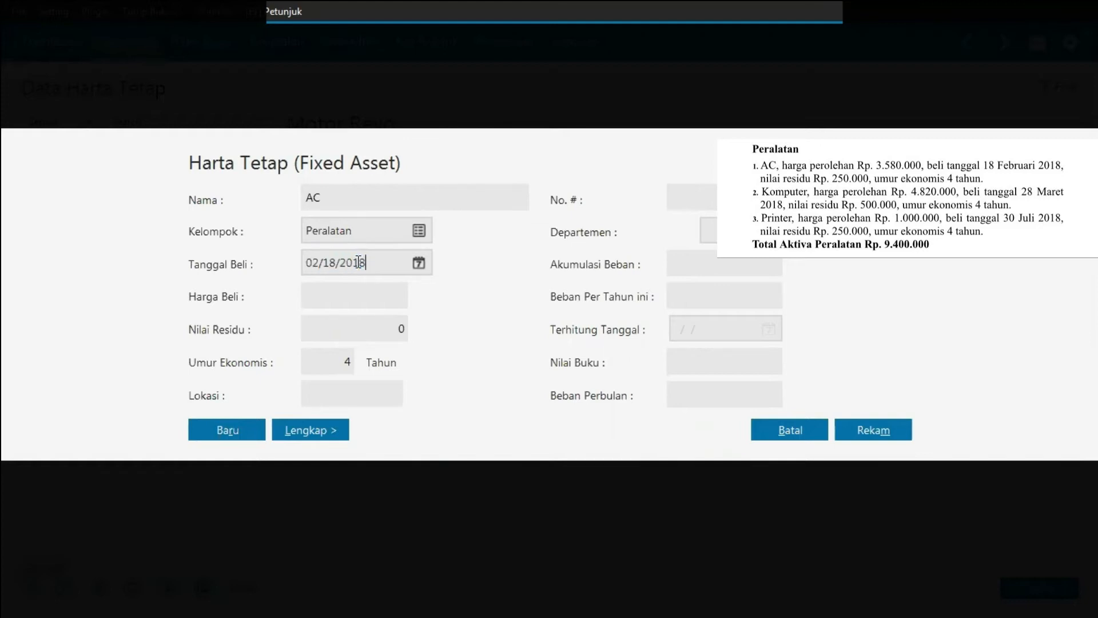
pyautogui.click(359, 292)
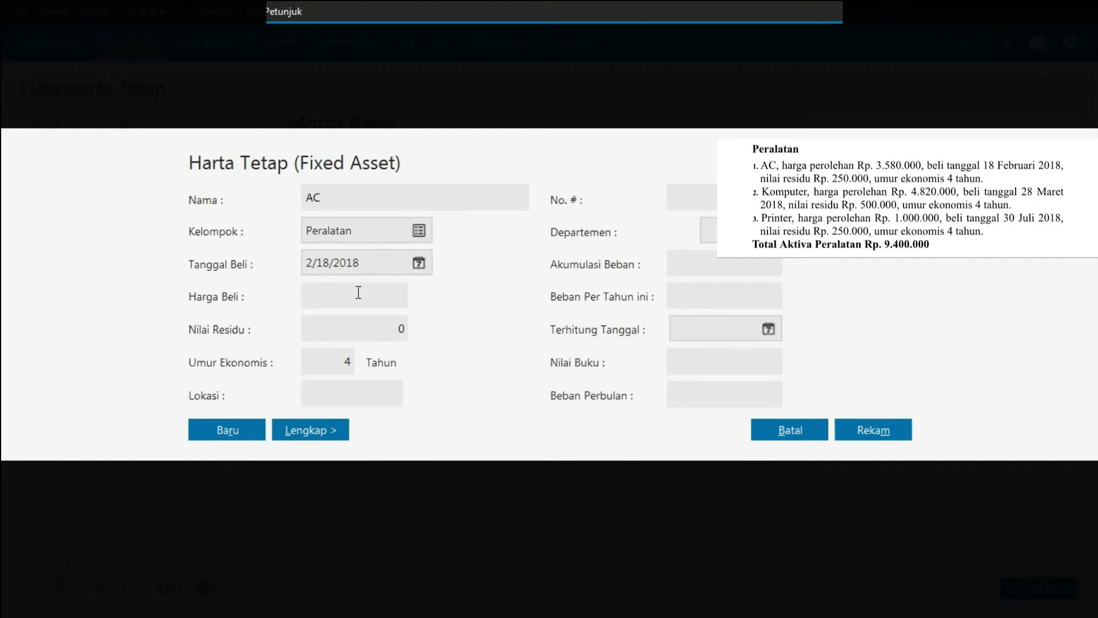
pyautogui.write('3580000')
# Step: Set the AC's residual value to 250000 and confirm its purchase date in the calendar
pyautogui.press('Tab')
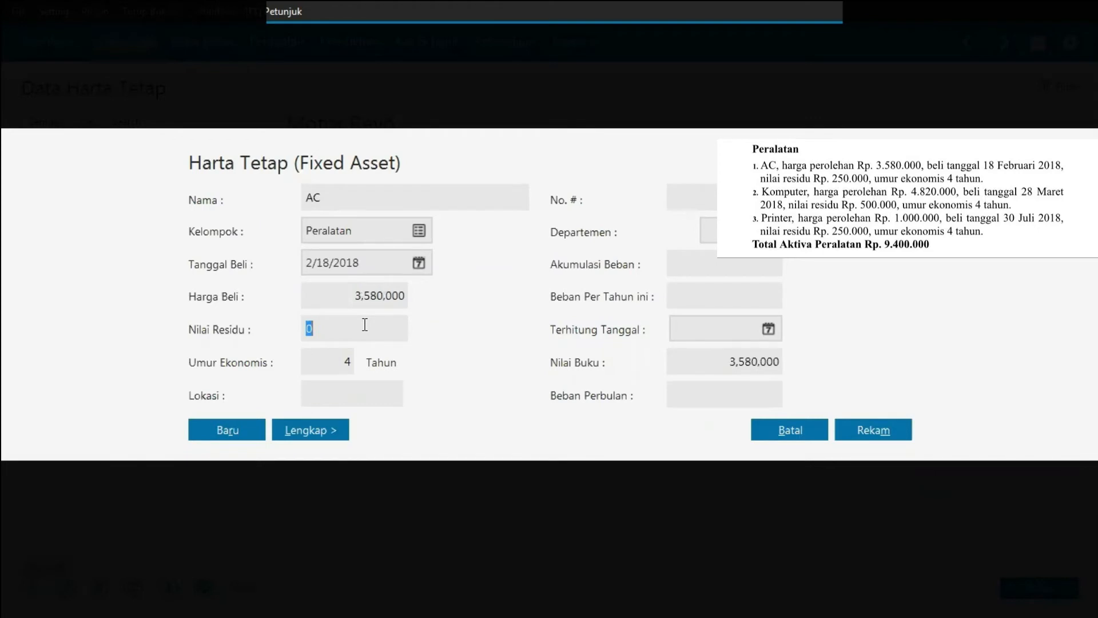
pyautogui.write('250000')
pyautogui.click(419, 263)
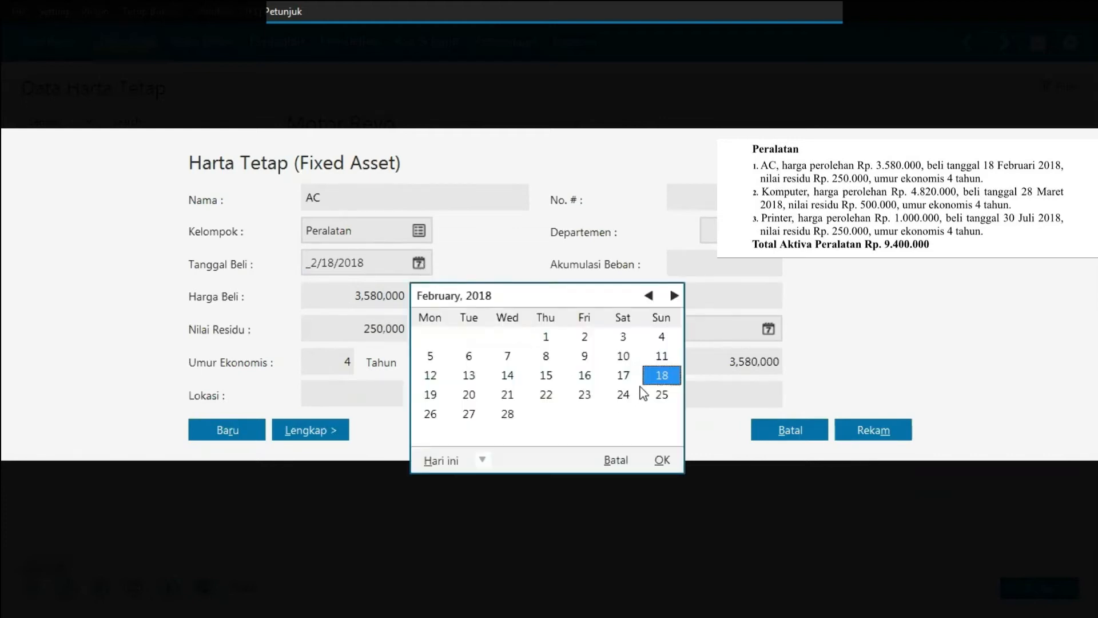
pyautogui.click(663, 460)
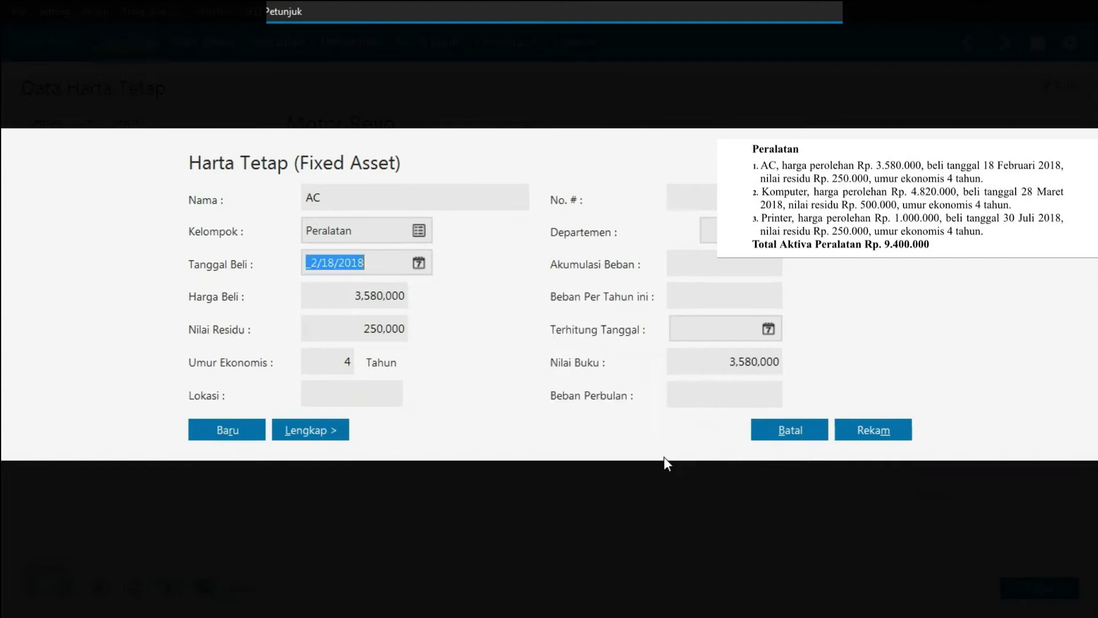
# Step: Expand the full form and save the AC, accepting automatic accumulated depreciation calculation
pyautogui.click(333, 430)
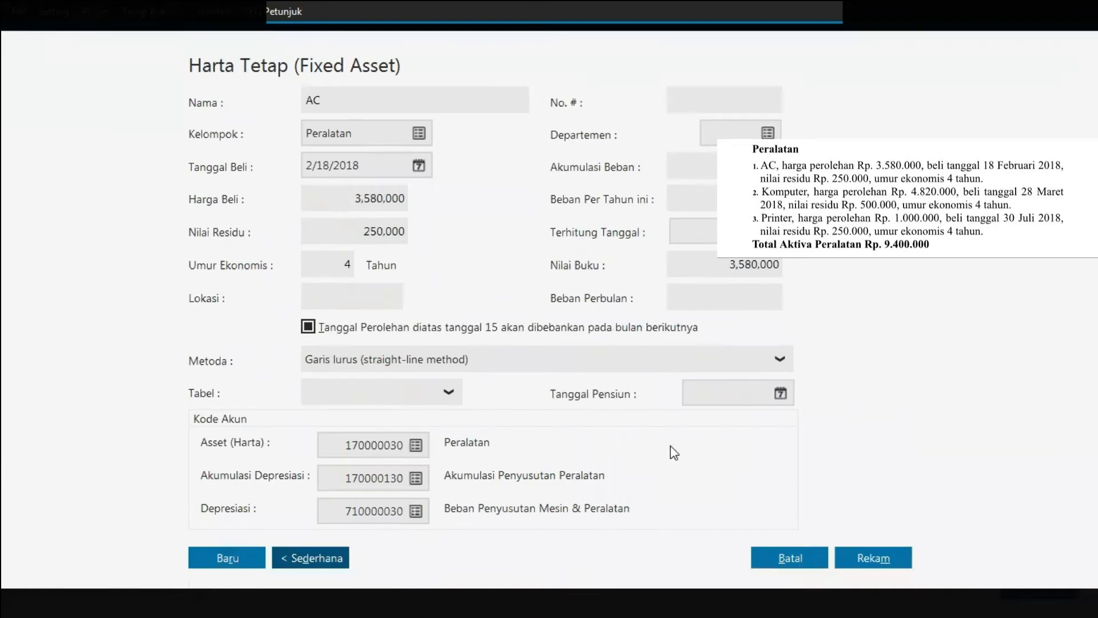
pyautogui.click(887, 558)
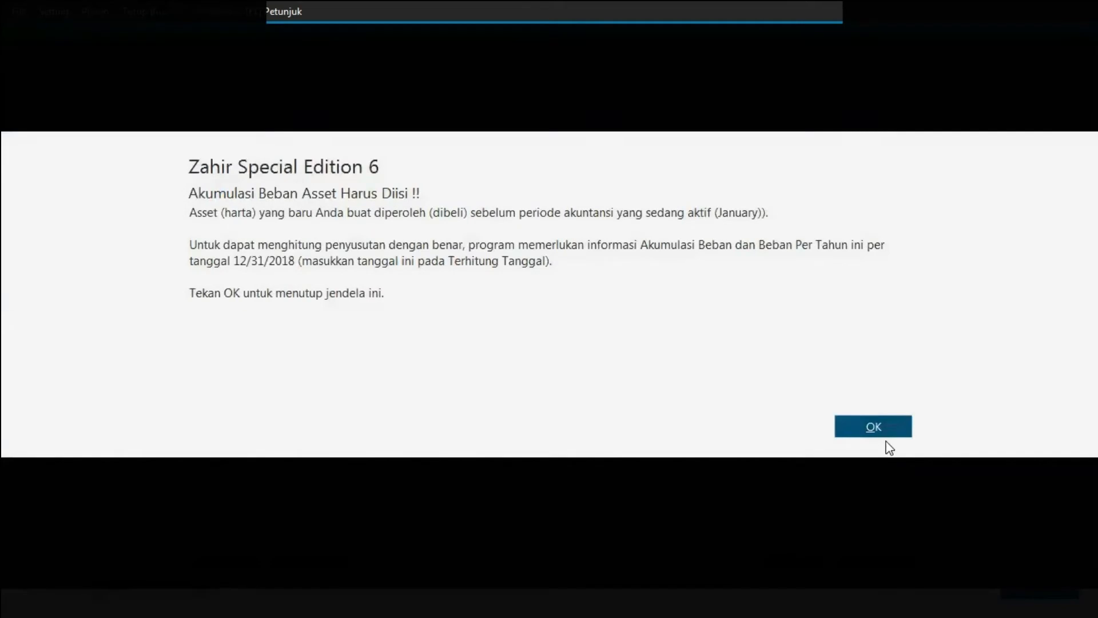
pyautogui.click(886, 429)
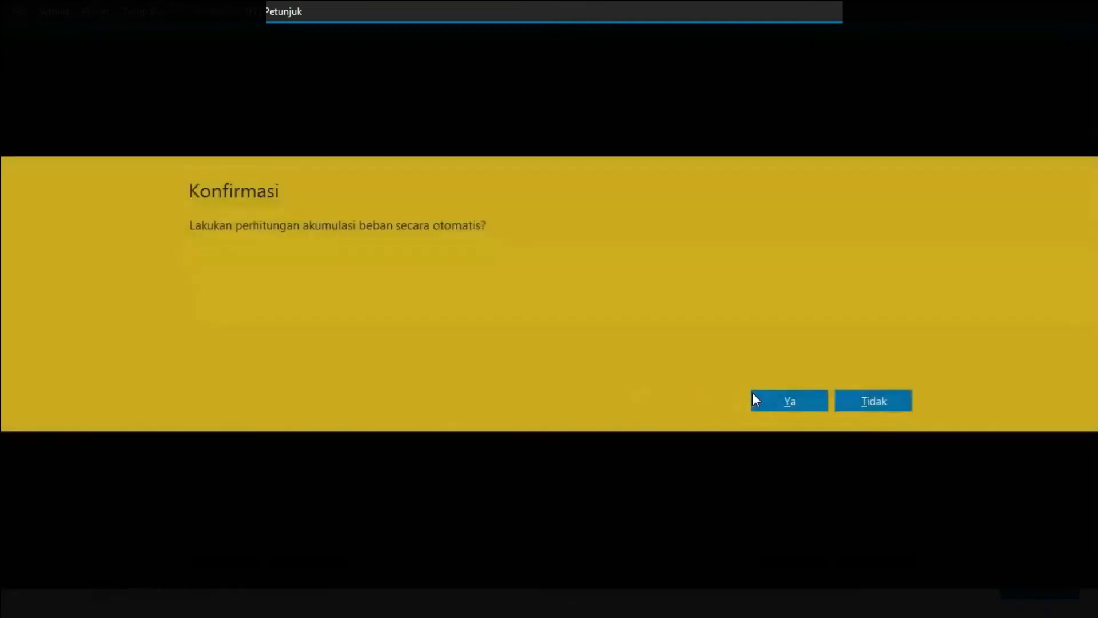
pyautogui.click(764, 395)
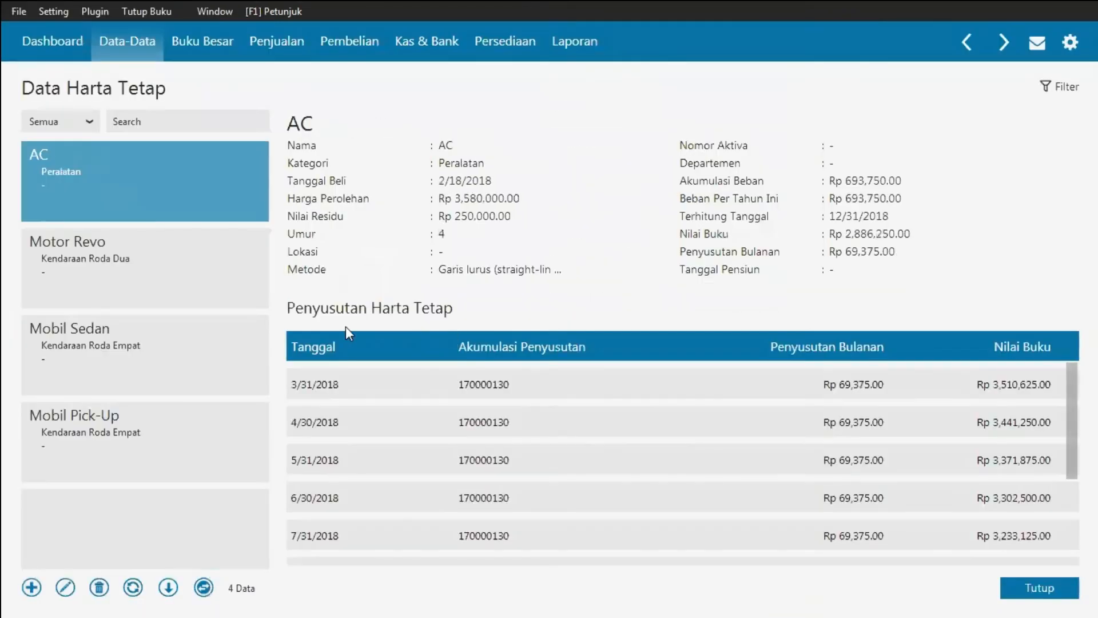
# Step: Start a new fixed asset named Komputer in the Peralatan group
pyautogui.click(30, 588)
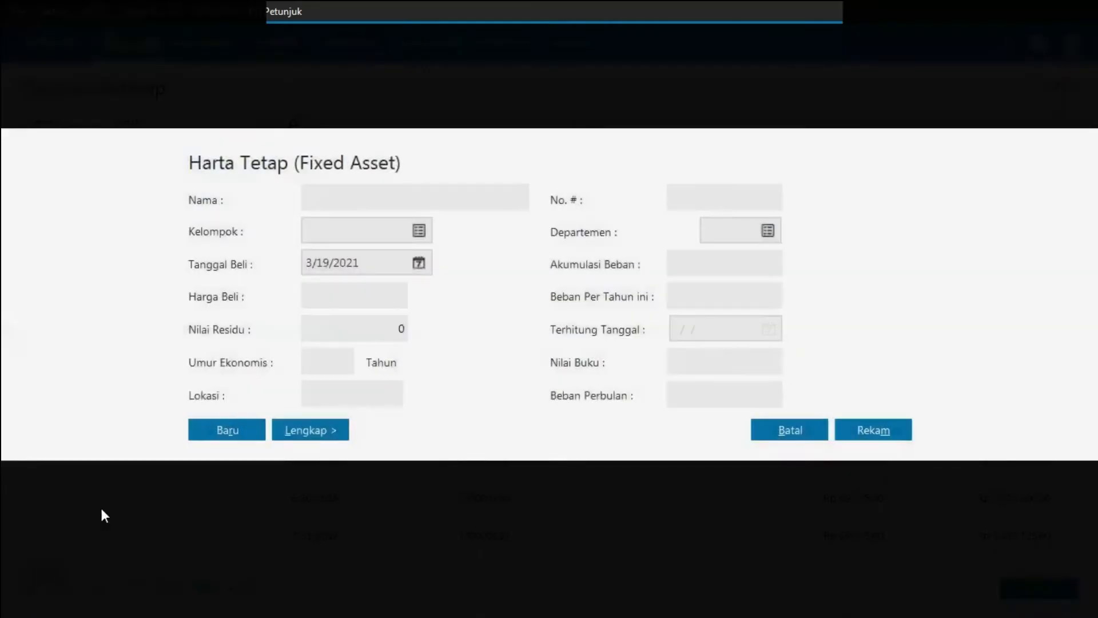
pyautogui.click(352, 195)
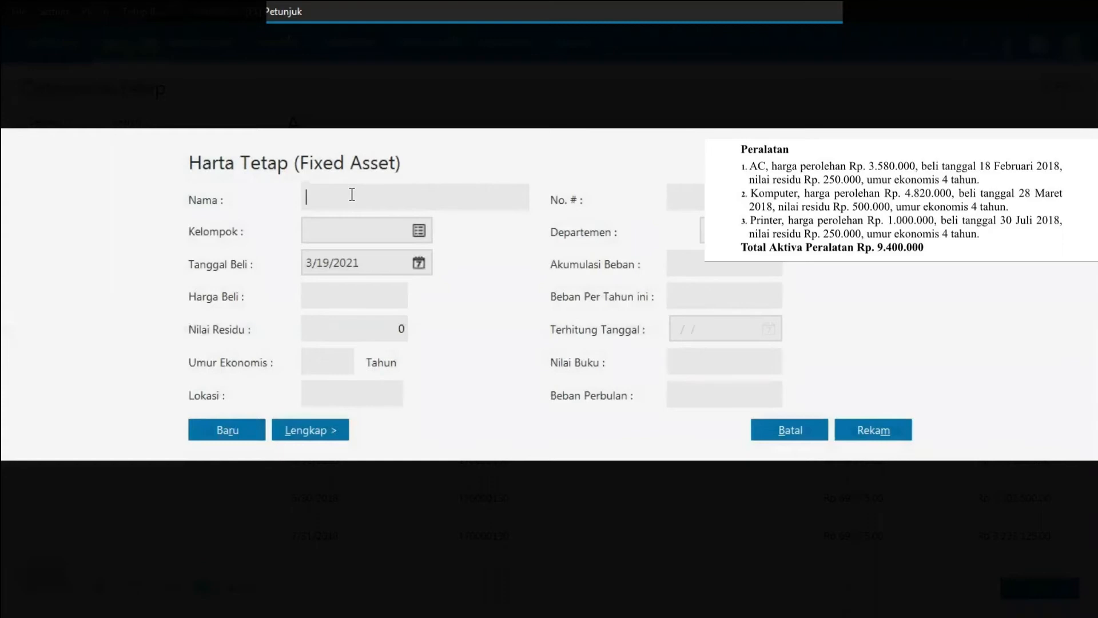
pyautogui.write('Komputer')
pyautogui.click(419, 230)
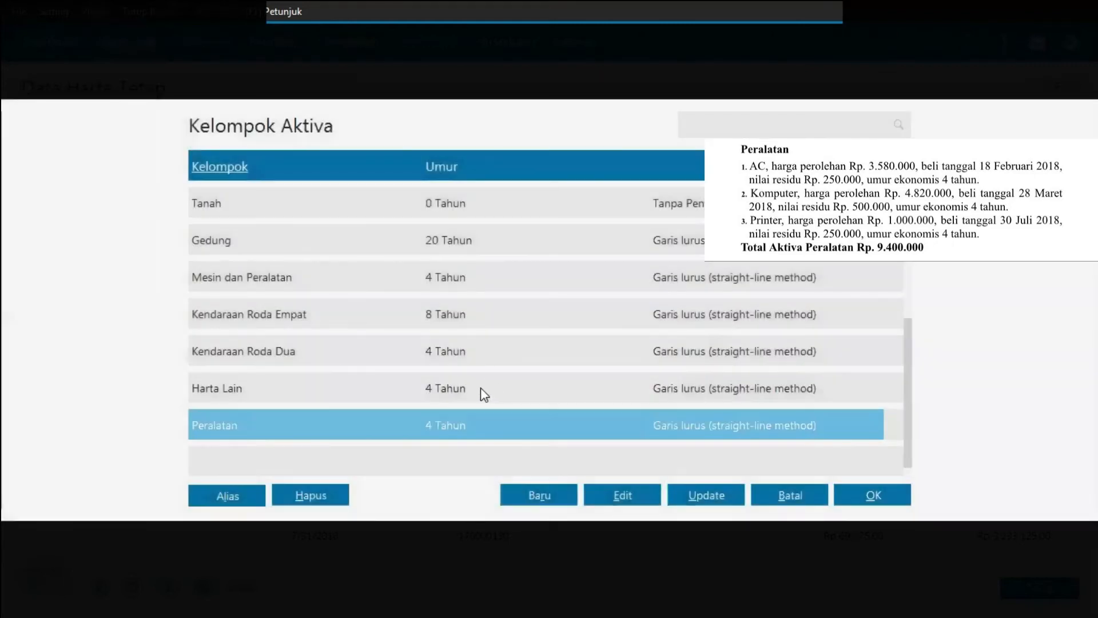
pyautogui.doubleClick(285, 423)
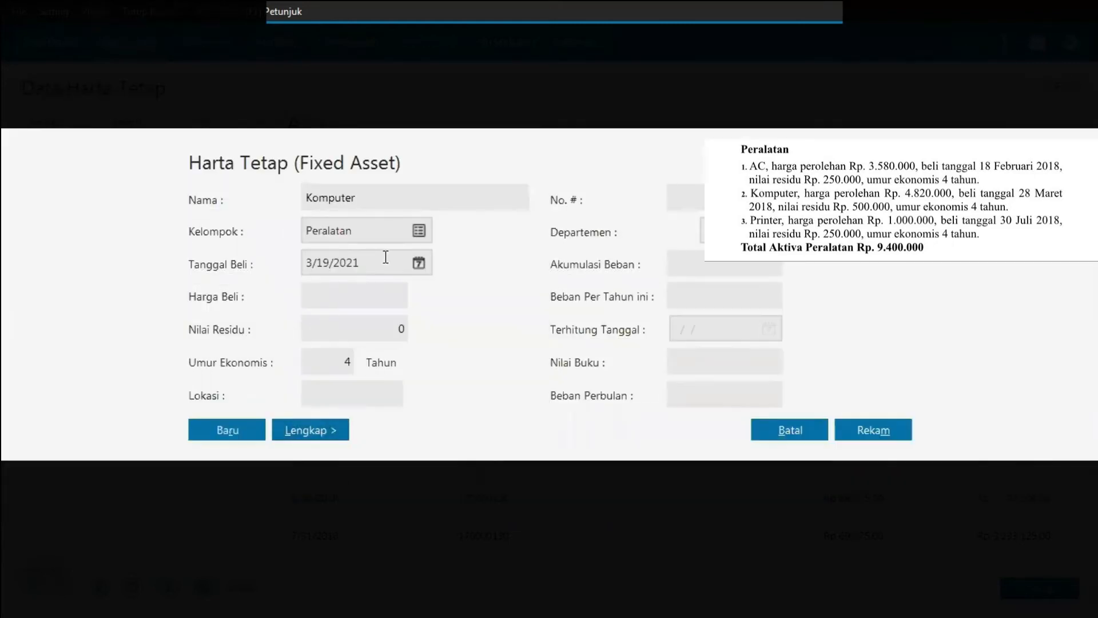
# Step: Set the computer's purchase date to 03/28/2018 and its purchase price to 4820000
pyautogui.click(360, 263)
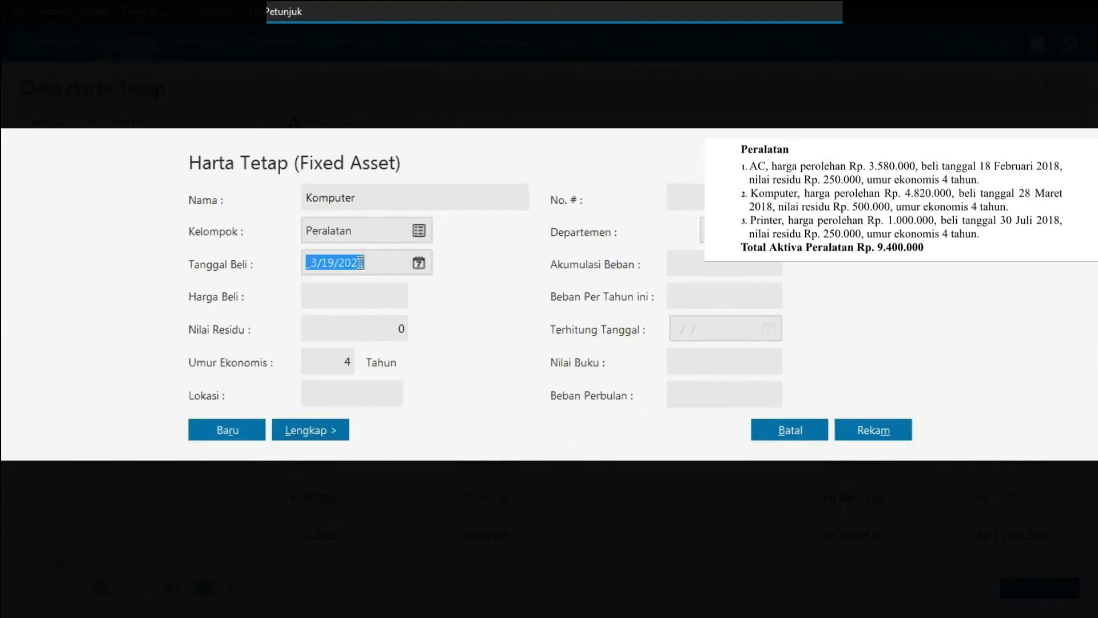
pyautogui.write('0')
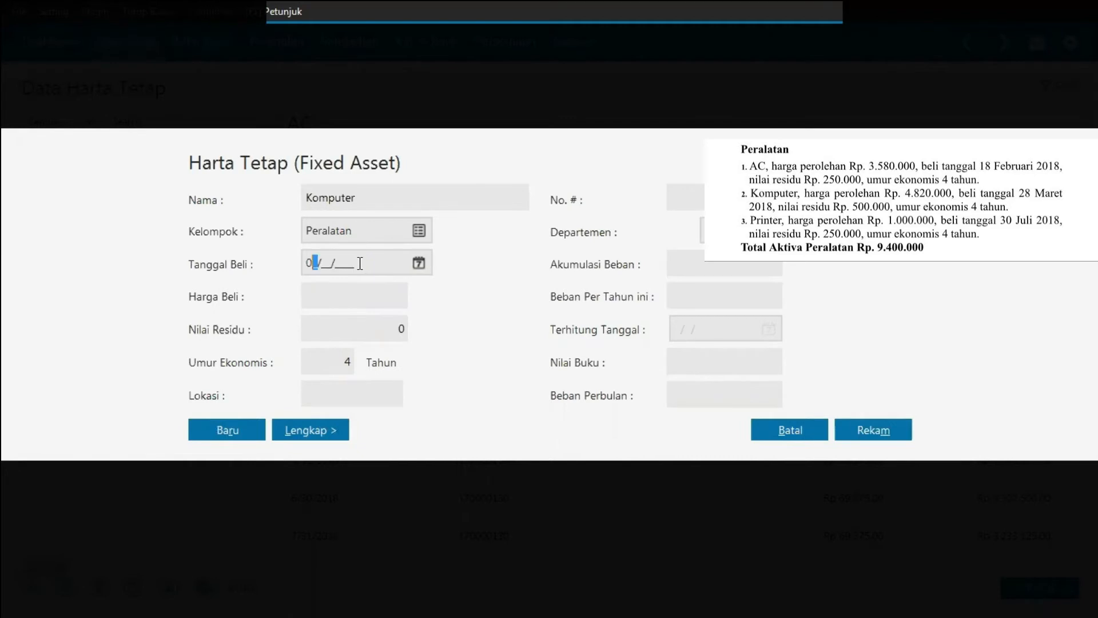
pyautogui.write('3/28/2018')
pyautogui.click(358, 291)
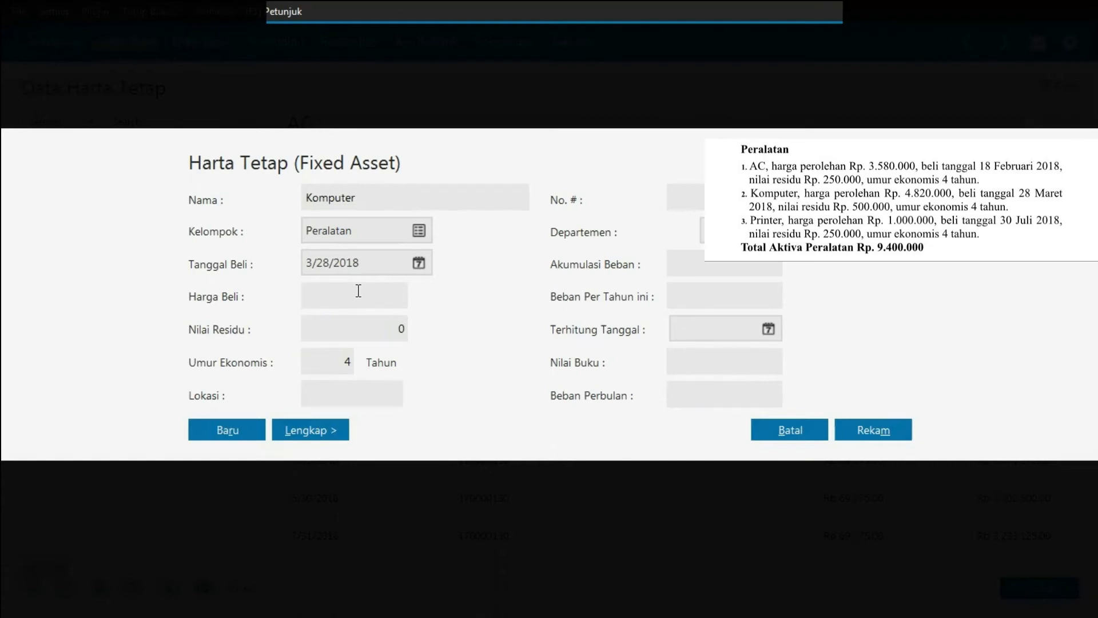
pyautogui.write('4820000')
# Step: Set the computer's residual value to 500000 and save it, accepting automatic accumulated depreciation calculation
pyautogui.click(358, 324)
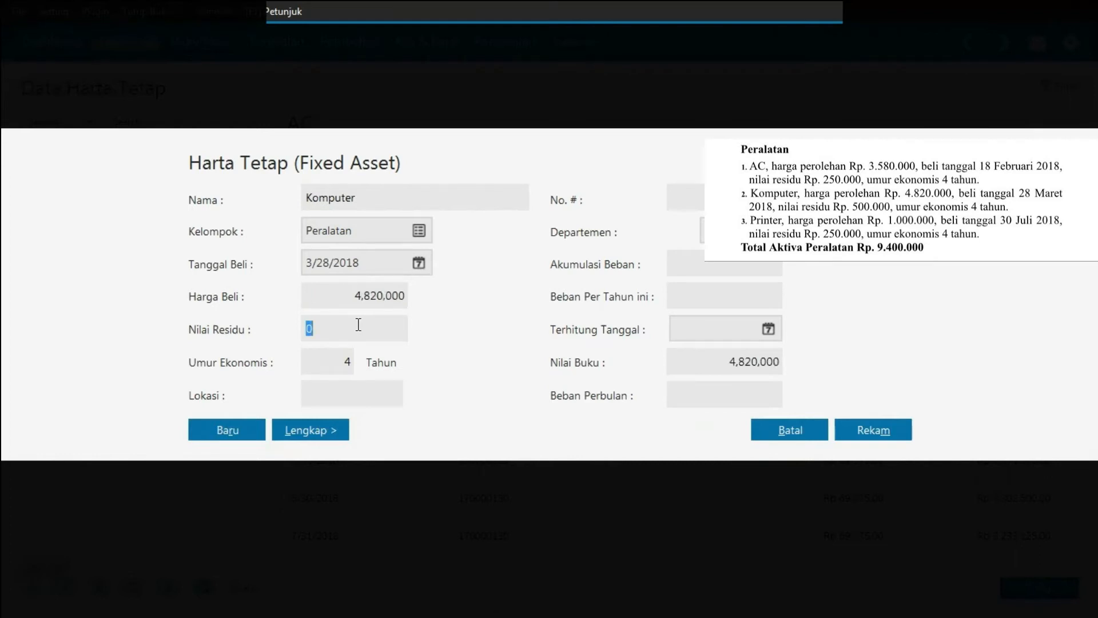
pyautogui.write('500000')
pyautogui.click(317, 434)
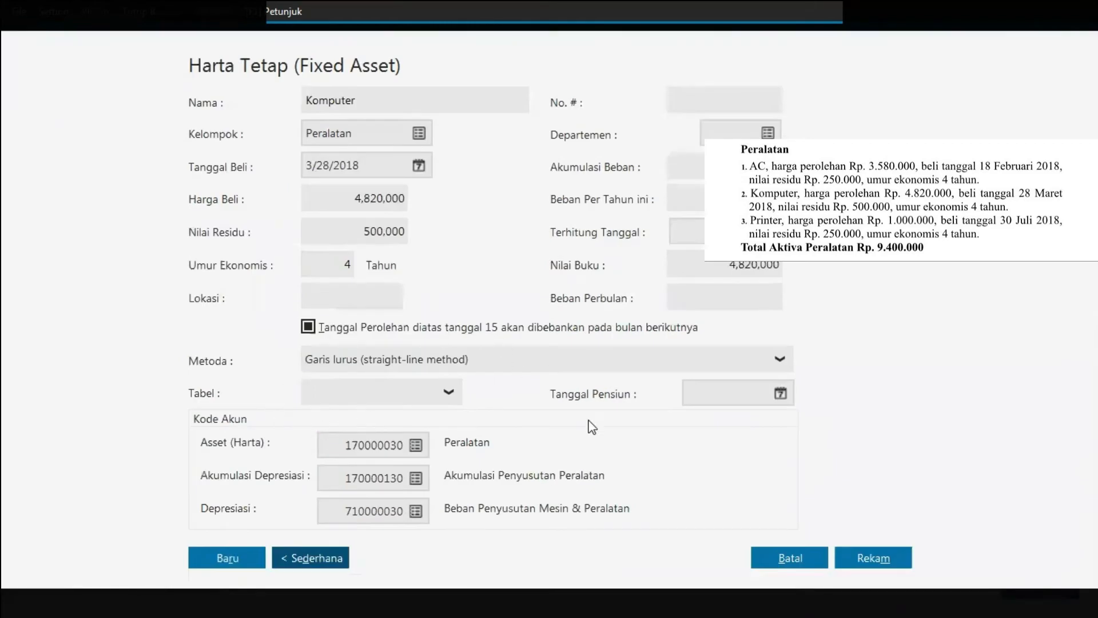
pyautogui.click(881, 556)
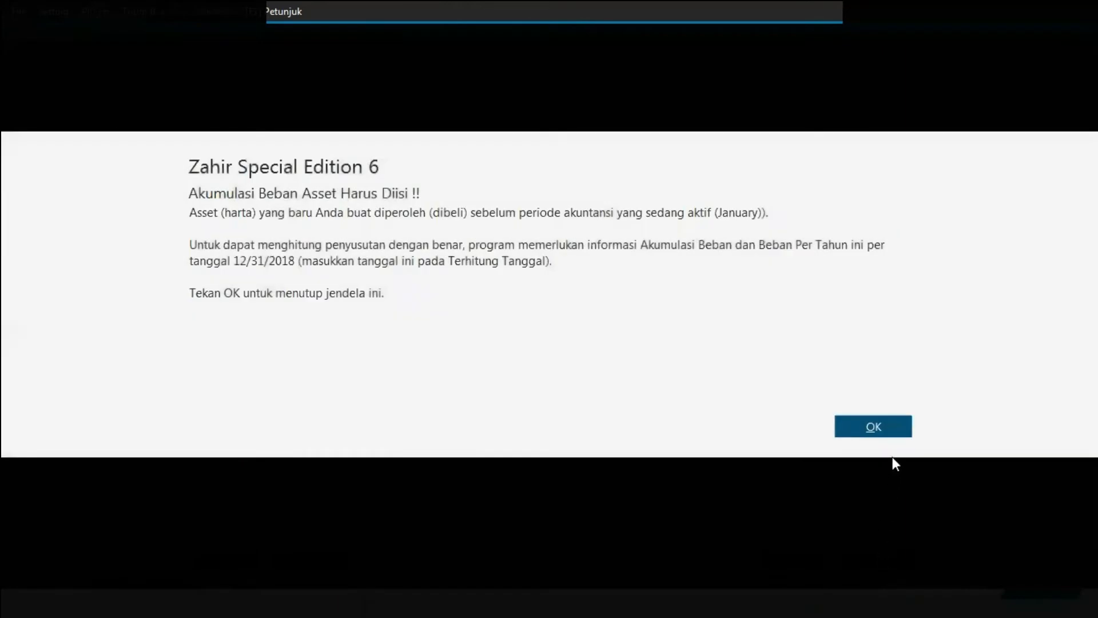
pyautogui.click(896, 436)
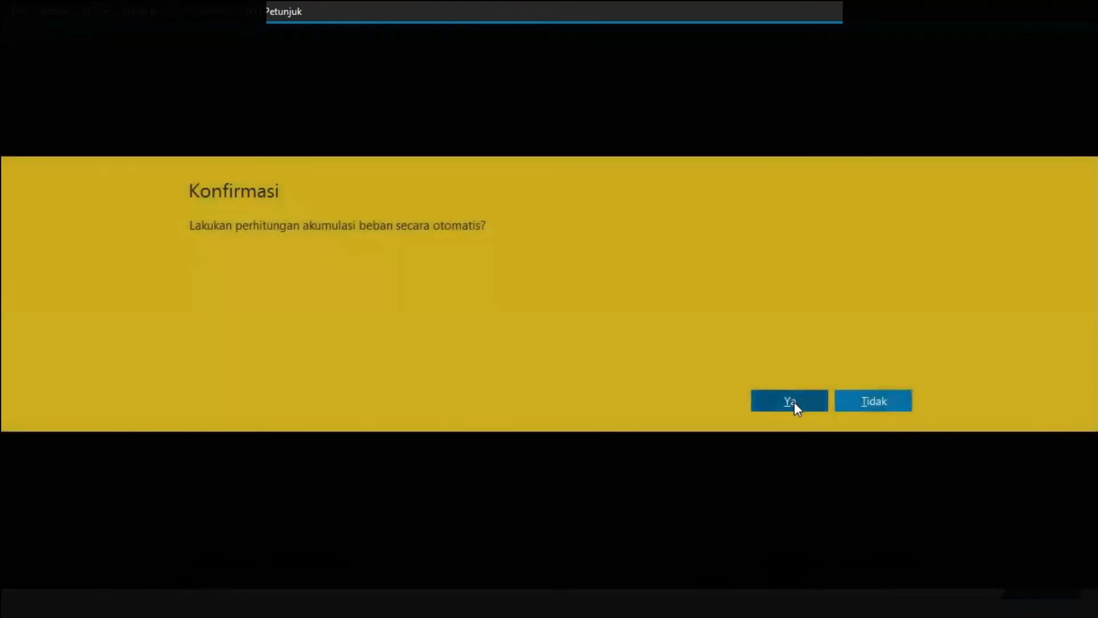
pyautogui.click(794, 402)
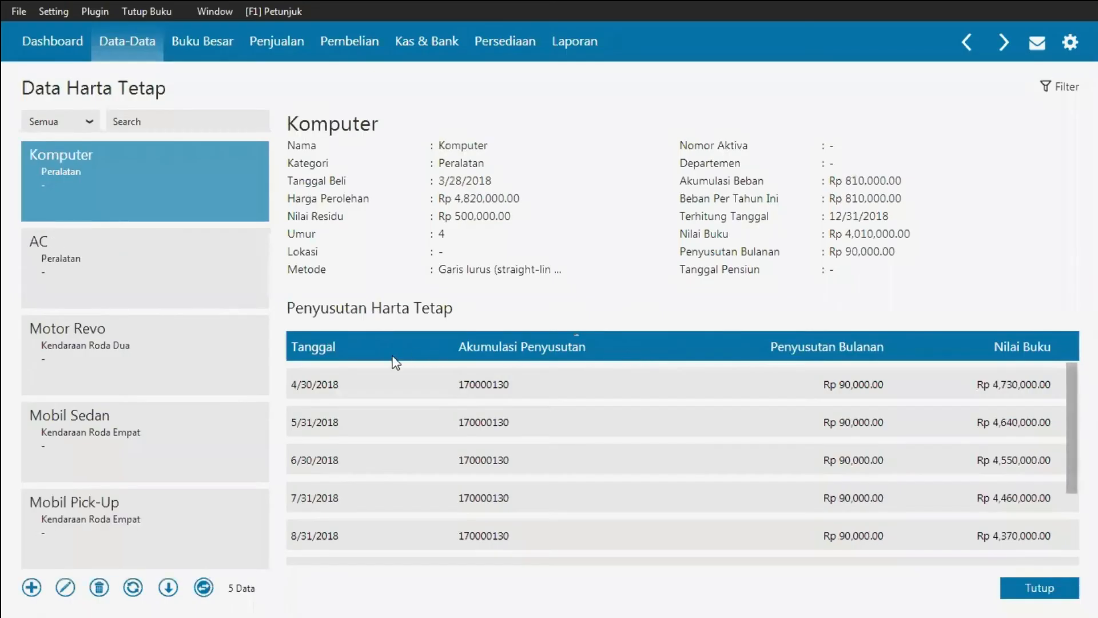
# Step: Start a new fixed asset named Printer in the Peralatan group
pyautogui.click(31, 587)
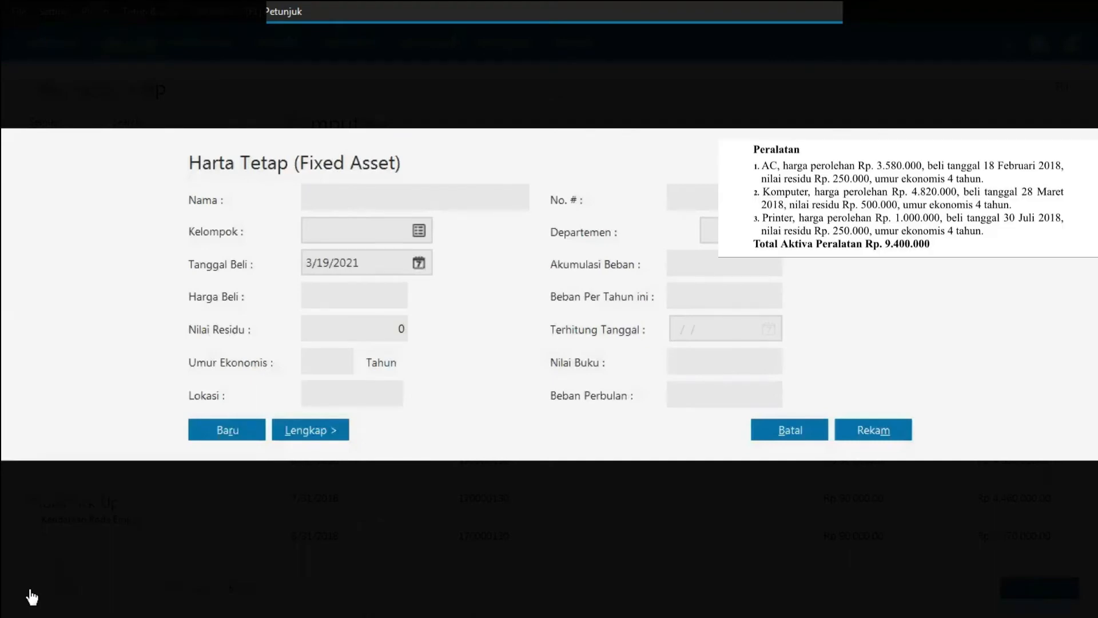
pyautogui.click(361, 200)
pyautogui.write('Printer')
pyautogui.click(418, 229)
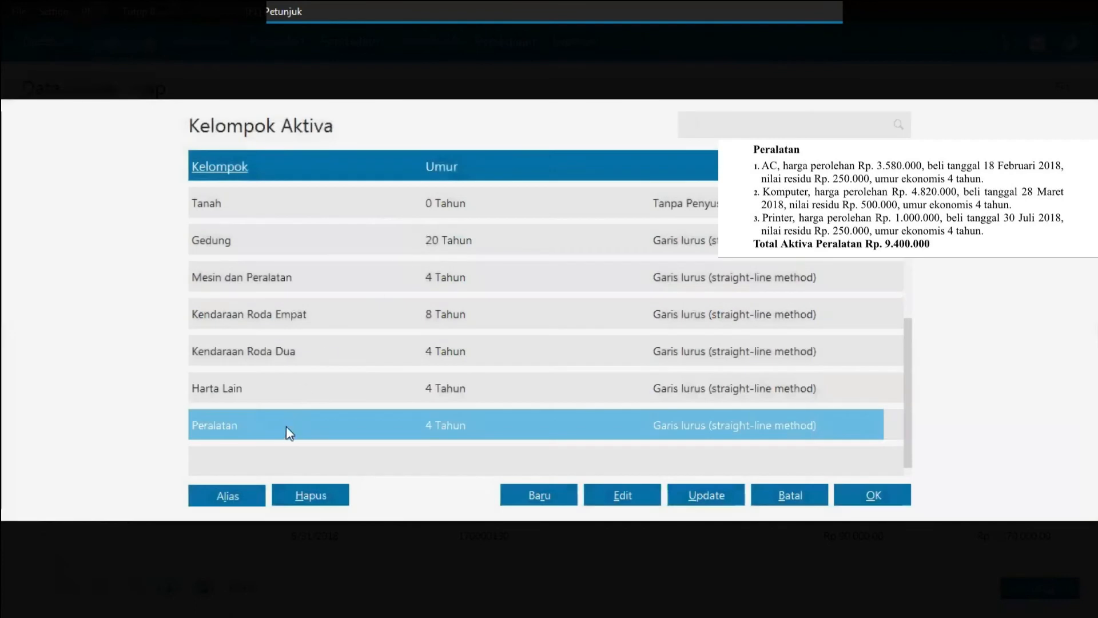
pyautogui.doubleClick(262, 427)
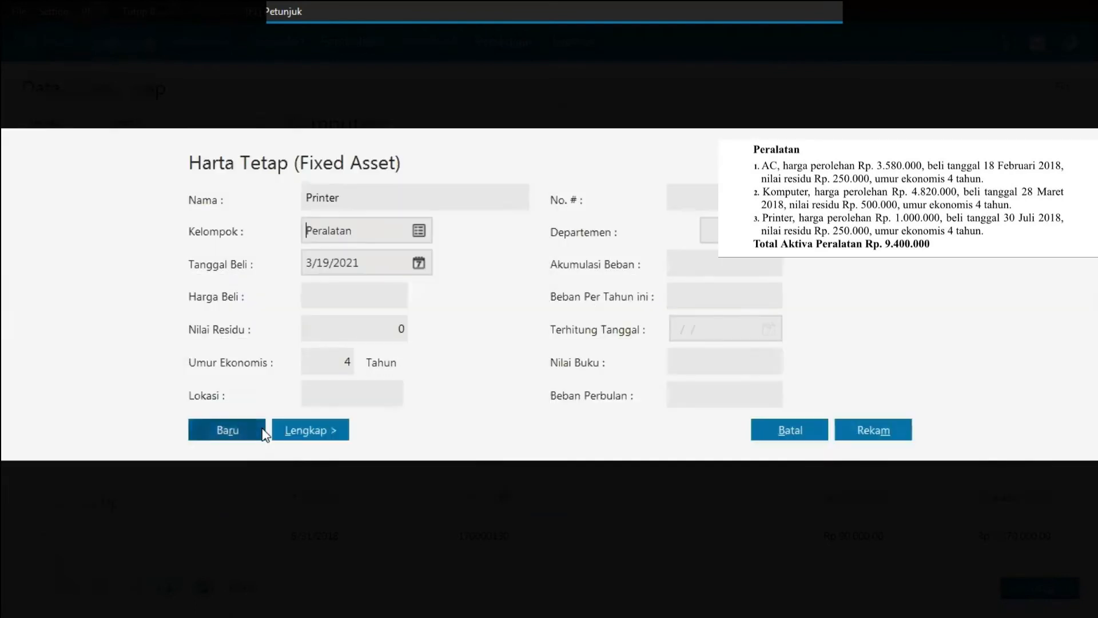
# Step: Set the printer's purchase date to 7/30/2018 and its purchase price to 1000000
pyautogui.click(366, 262)
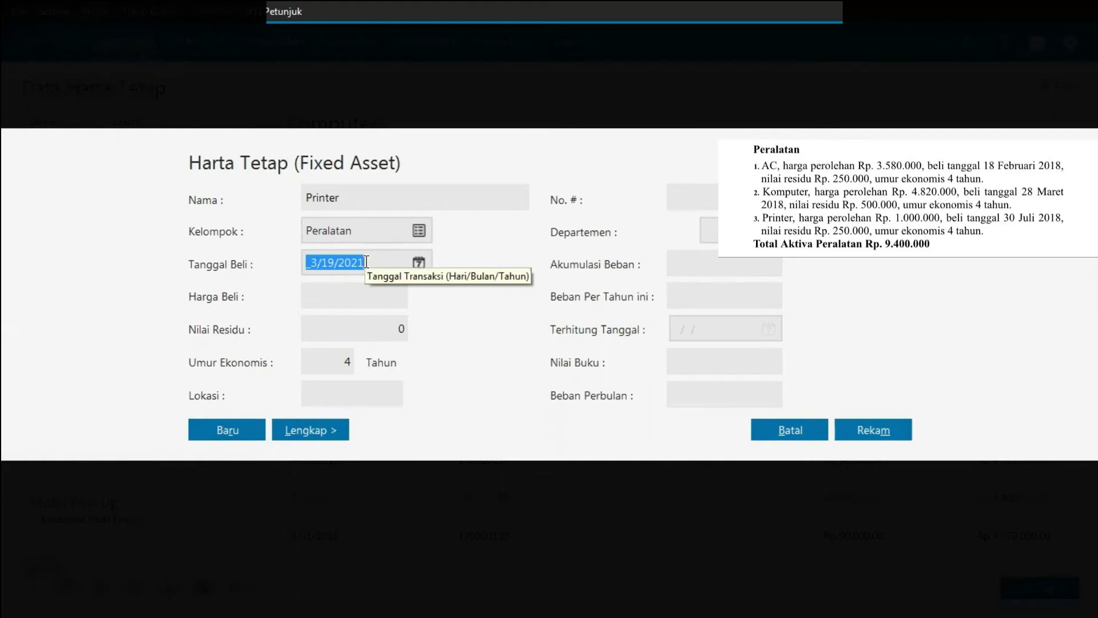
pyautogui.write('0')
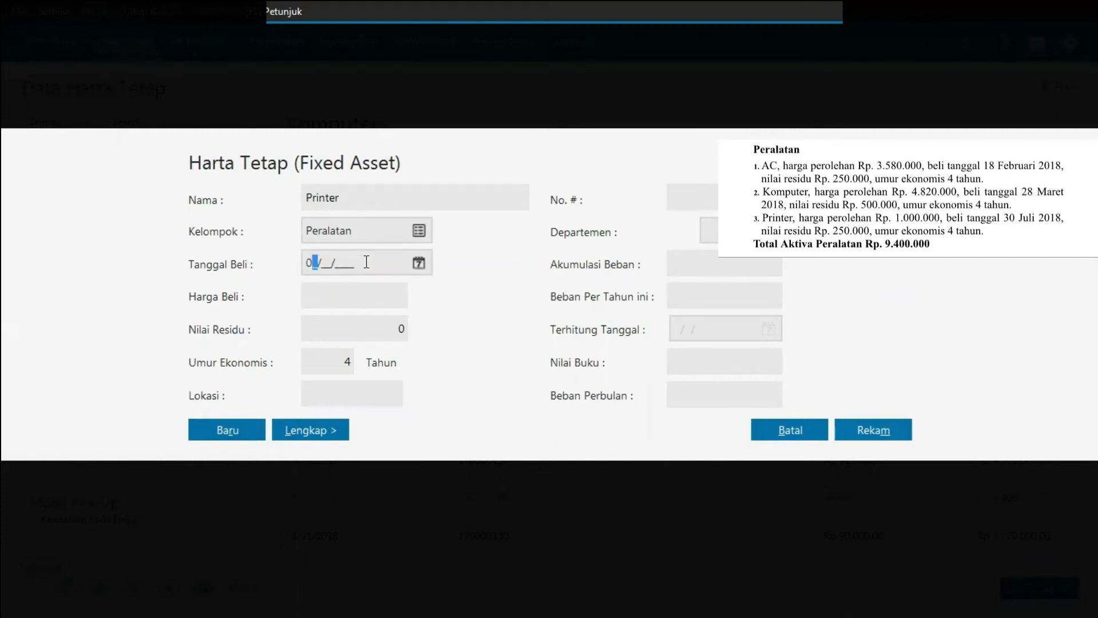
pyautogui.write('7/30/2018')
pyautogui.click(362, 292)
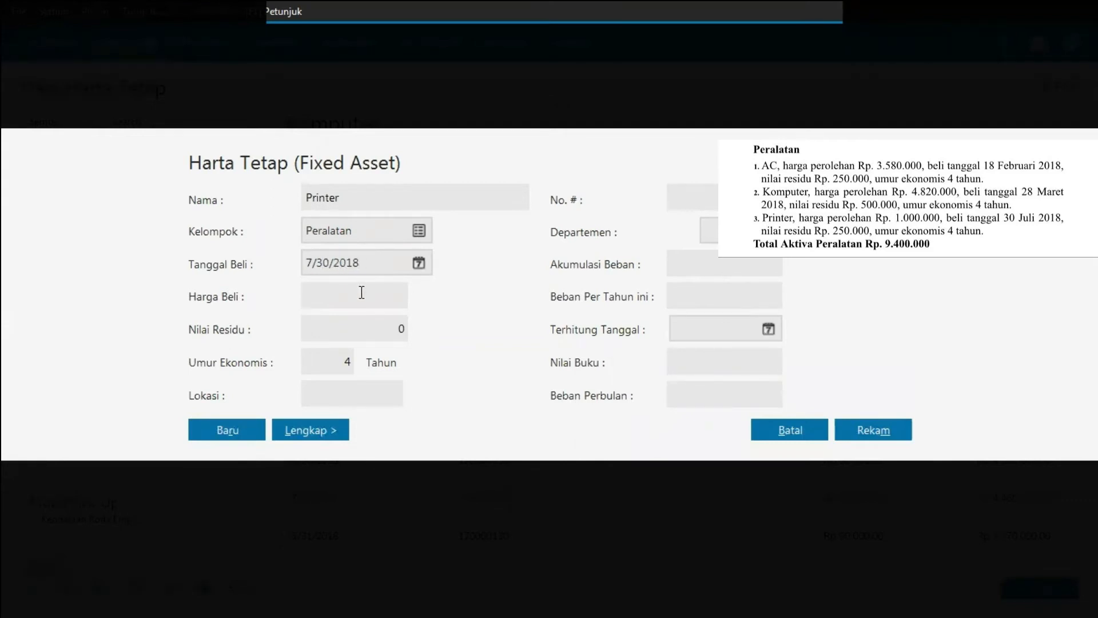
pyautogui.write('1000')
pyautogui.write('000')
# Step: Set the printer's residual value to 250000 and save it, accepting automatic accumulated depreciation calculation
pyautogui.click(370, 323)
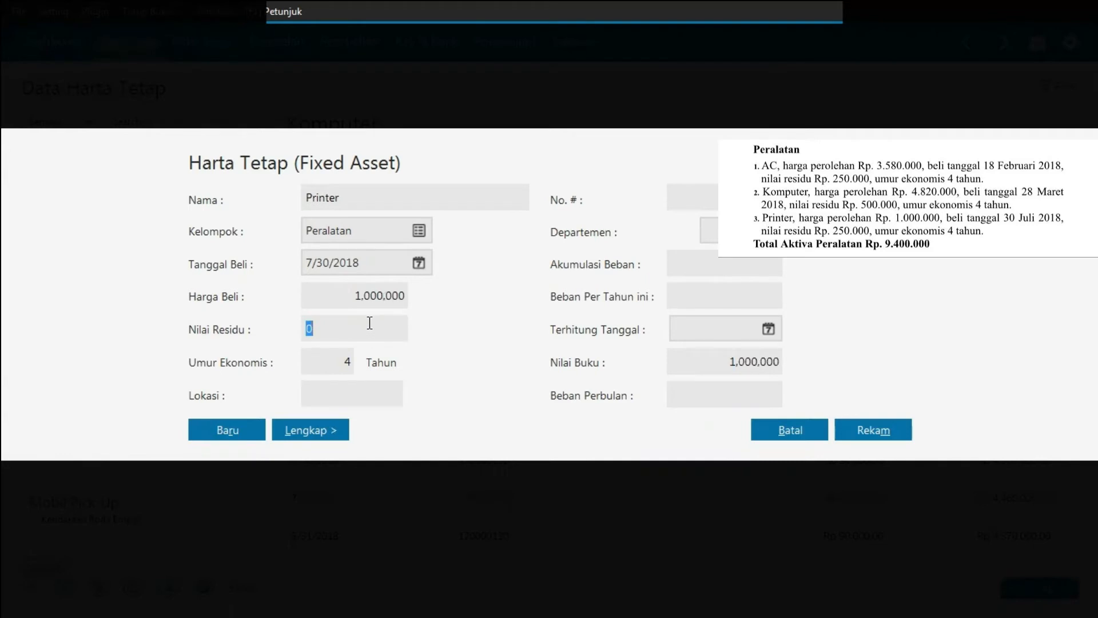
pyautogui.write('250000')
pyautogui.click(317, 430)
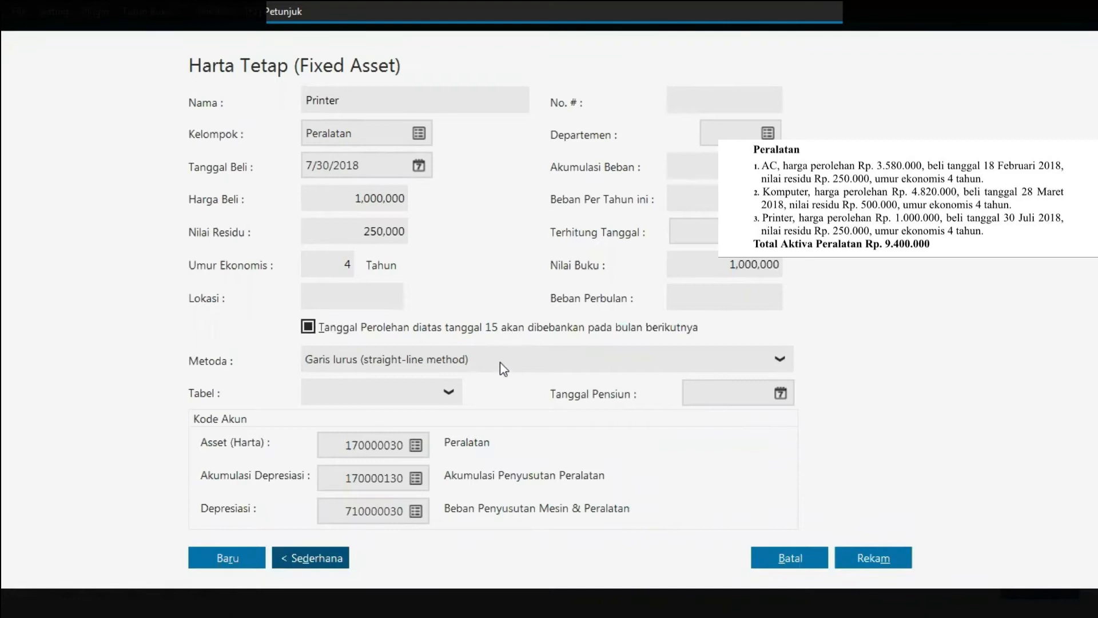
pyautogui.click(871, 560)
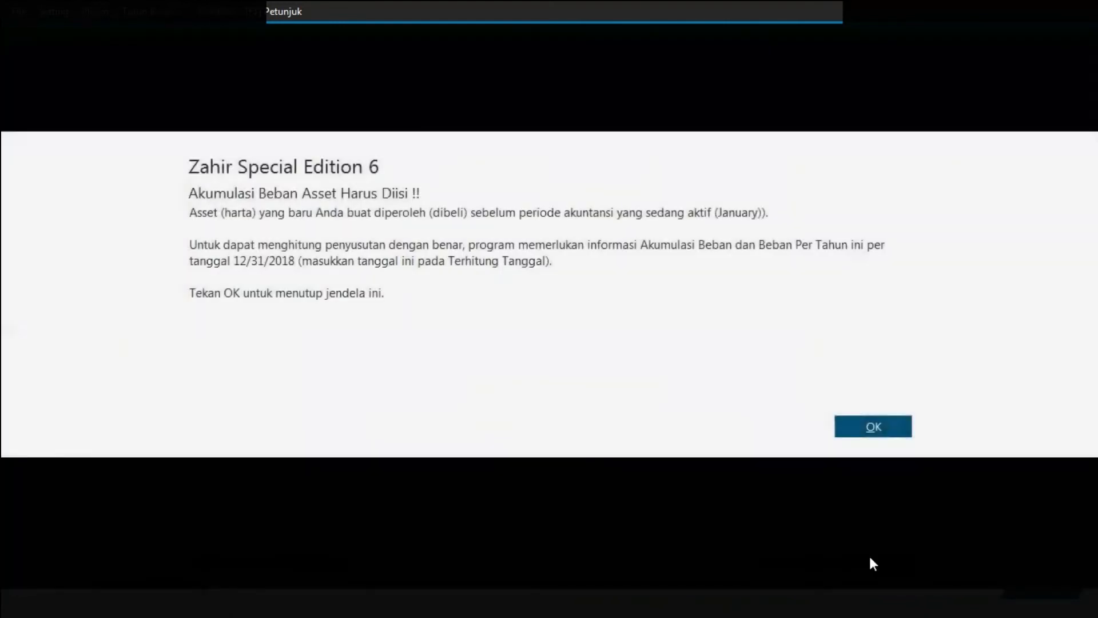
pyautogui.click(904, 425)
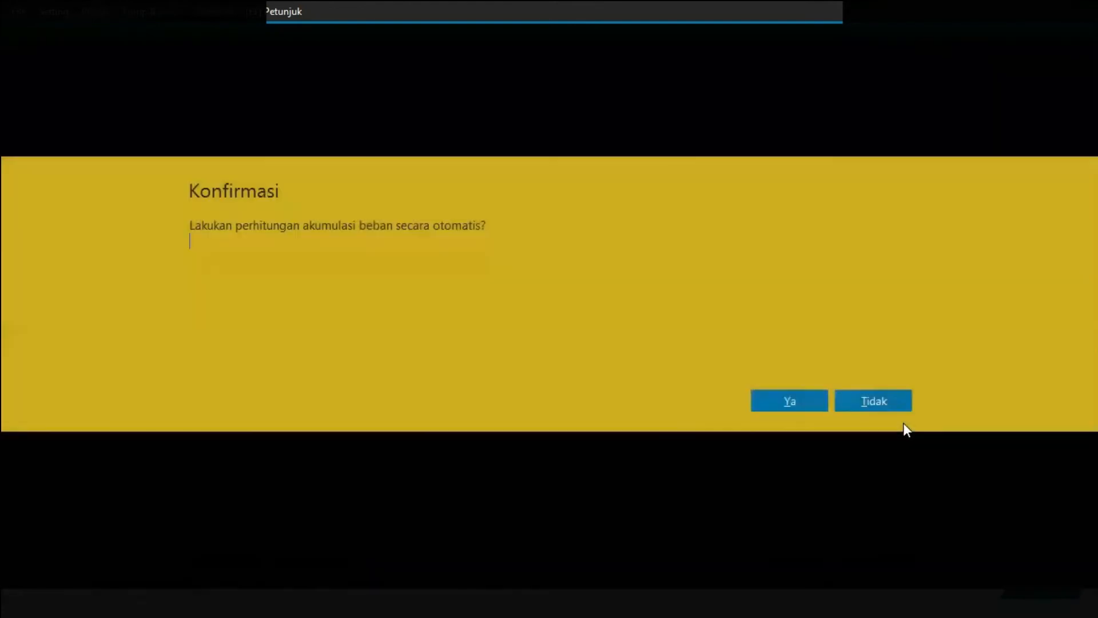
pyautogui.click(787, 402)
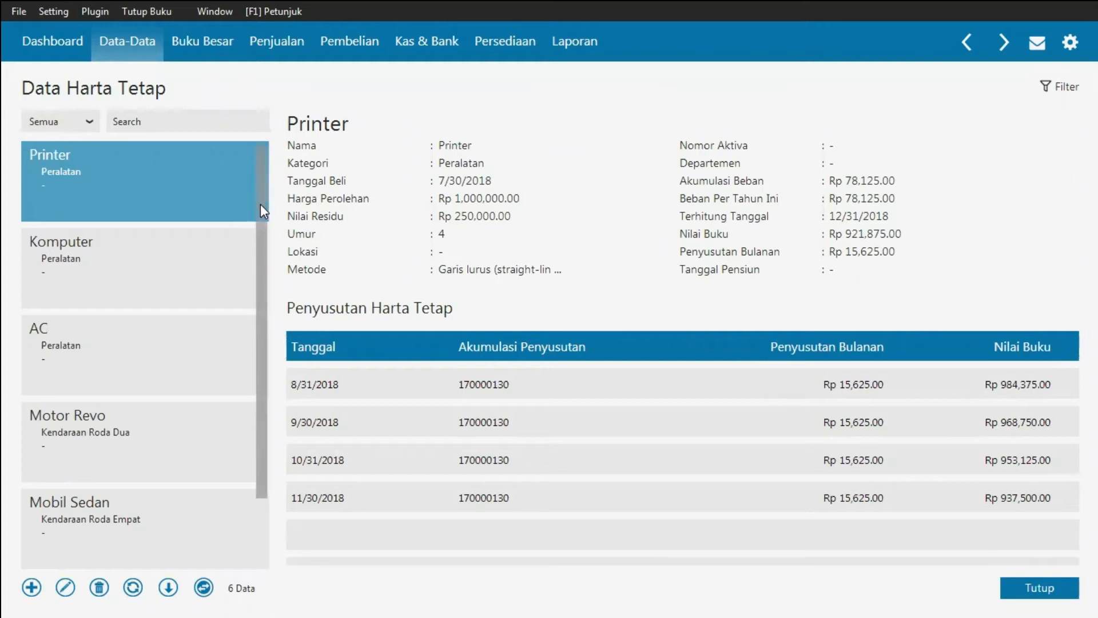
# Step: Close the fixed asset data window
pyautogui.scroll(-1, 262, 223)
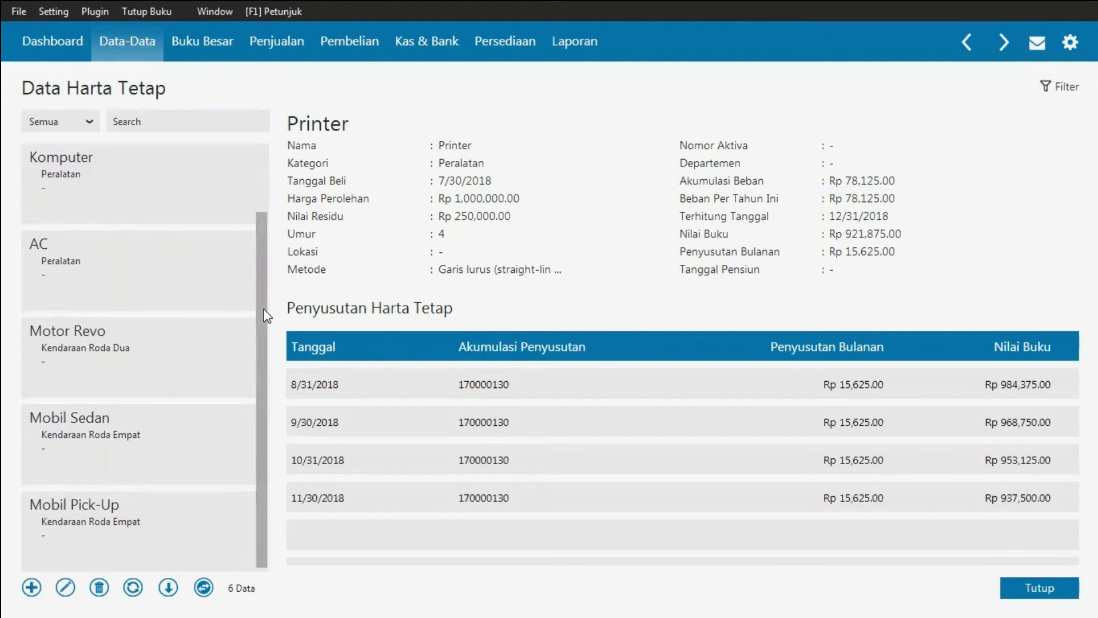
pyautogui.scroll(1, 267, 292)
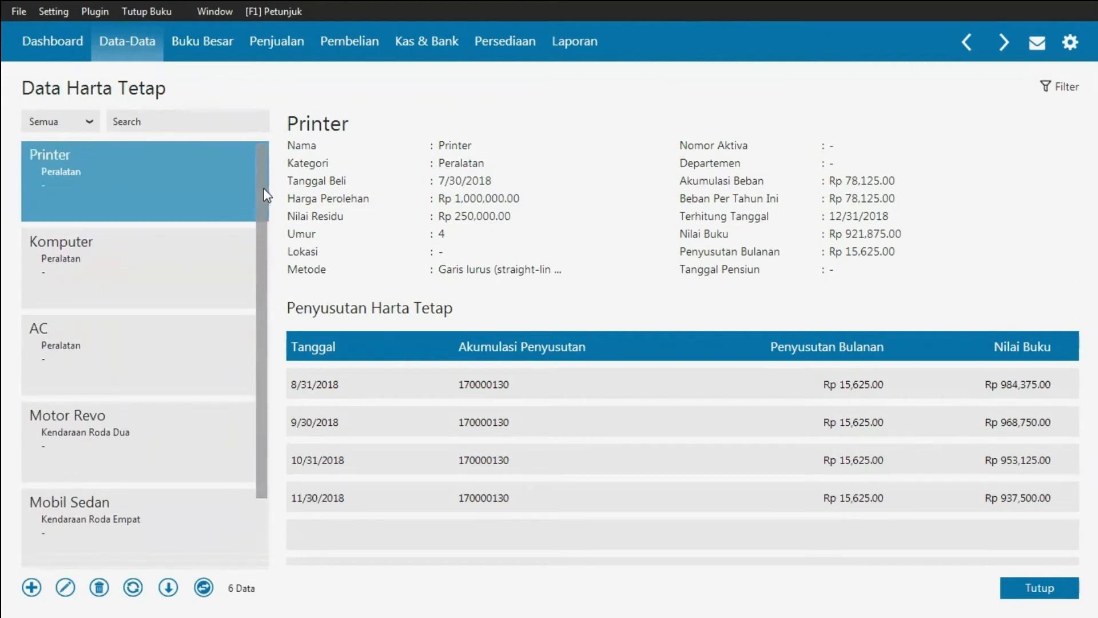
pyautogui.click(778, 498)
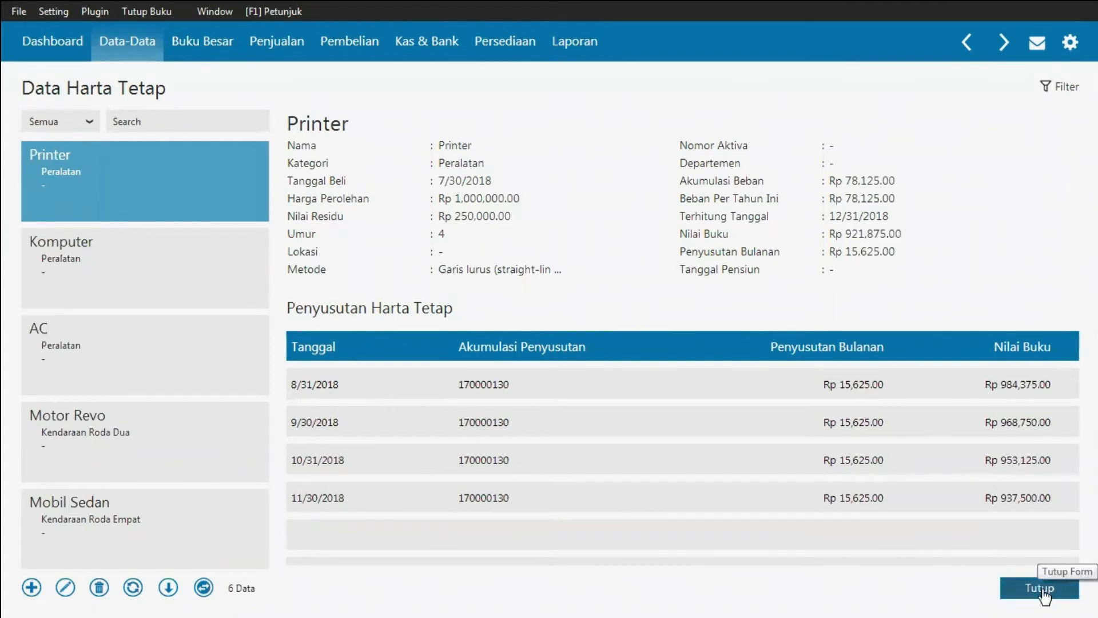
pyautogui.click(1044, 593)
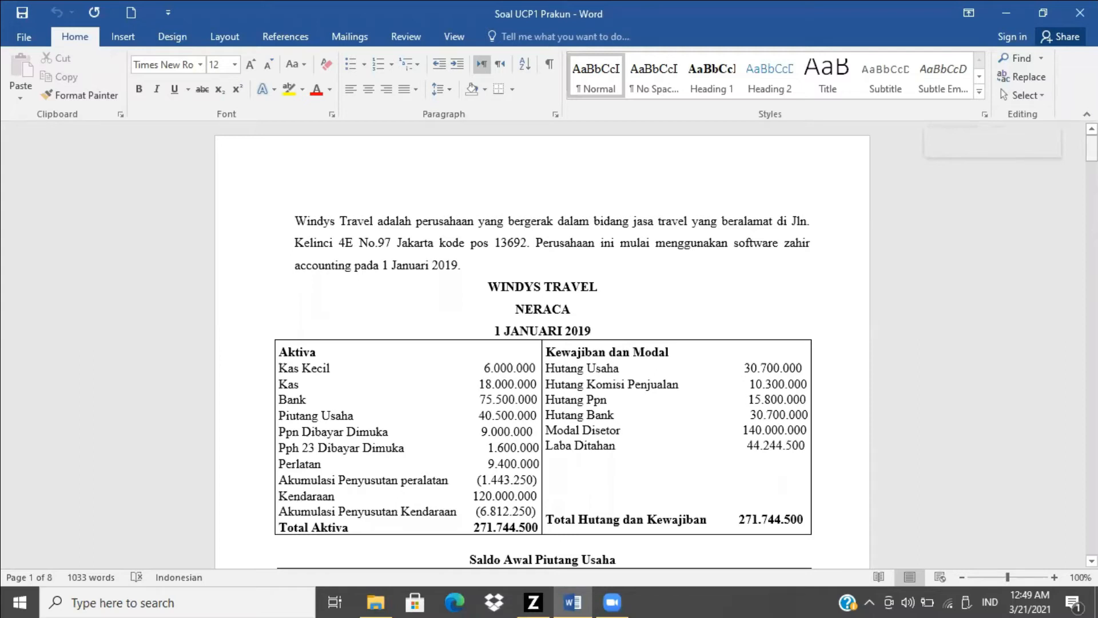
# Step: Start a new Kas Keluar cash disbursement transaction for the office rent prepayment voucher in the Word document
pyautogui.scroll(-20, 420, 244)
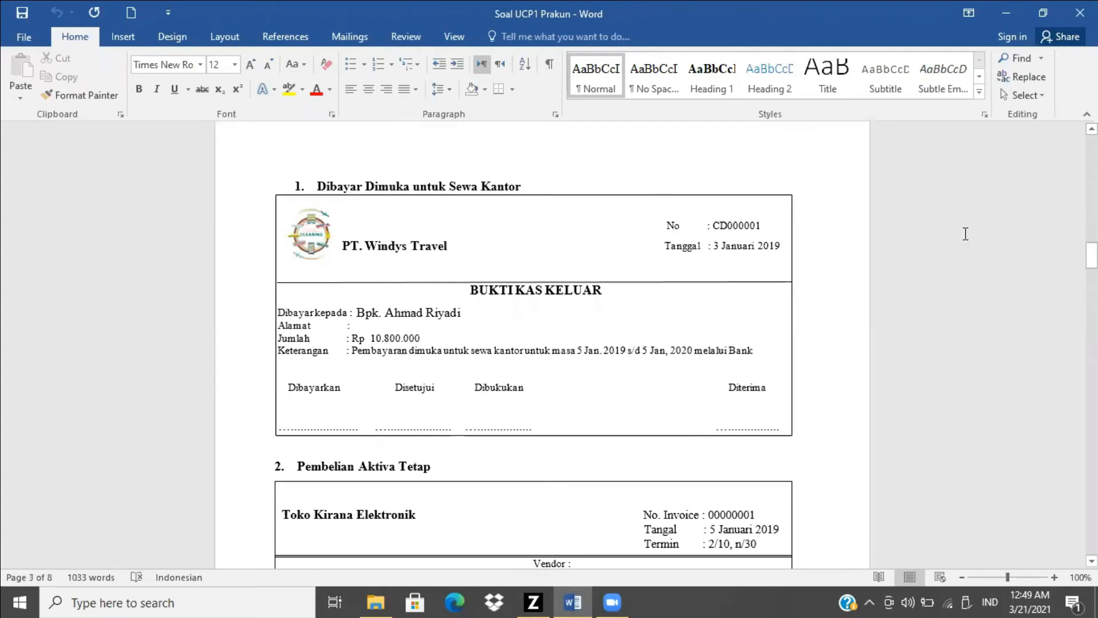
pyautogui.hotkey('alt', 'Tab')
pyautogui.press('Tab')
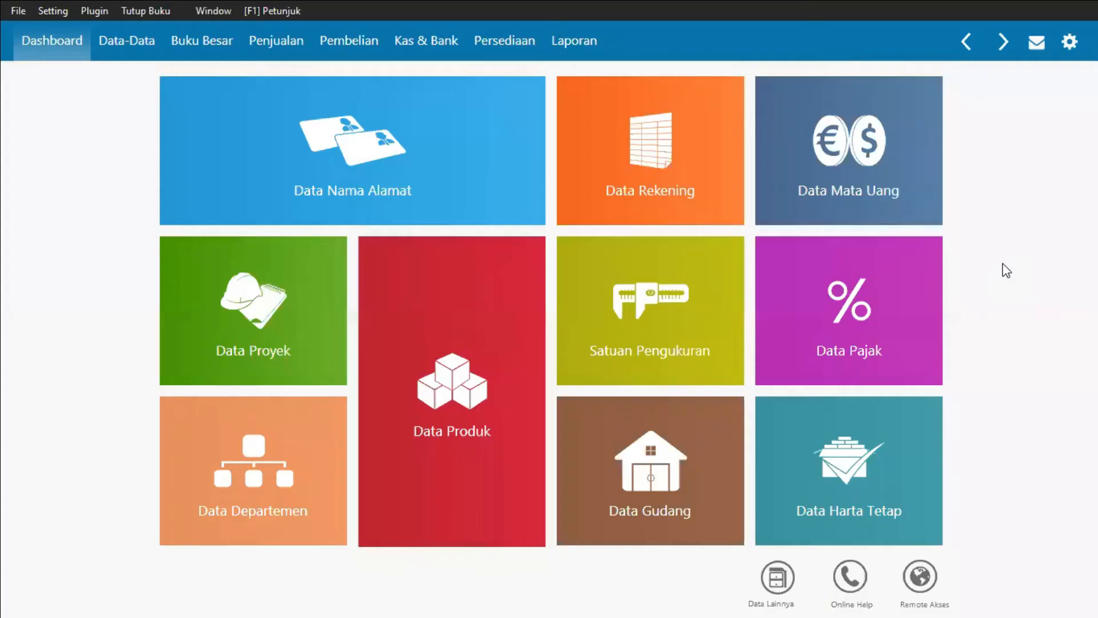
pyautogui.click(449, 45)
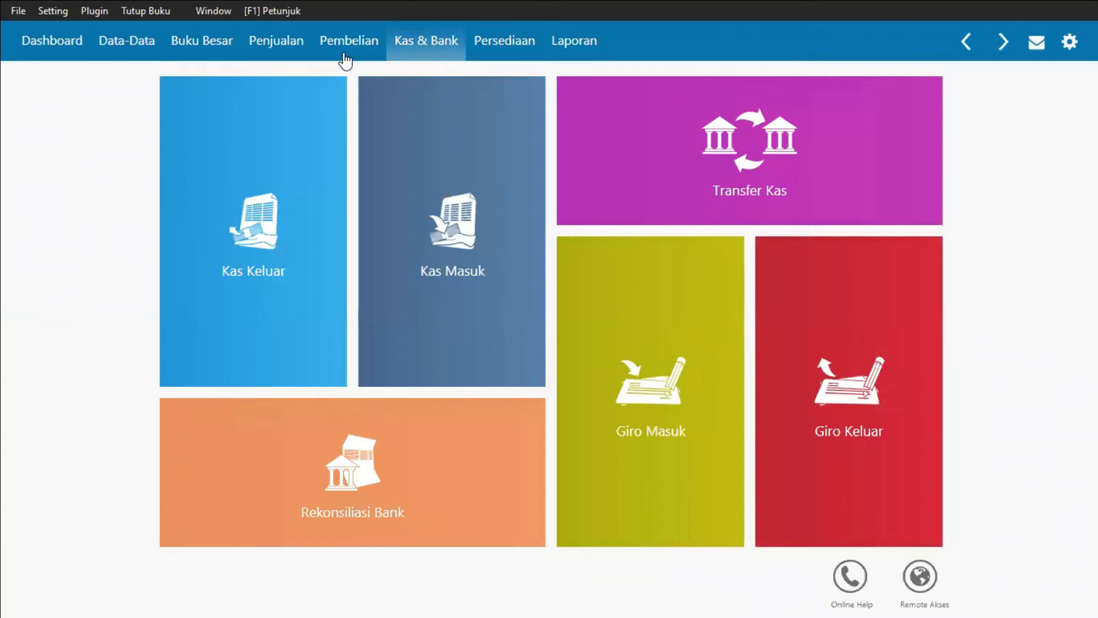
pyautogui.moveTo(274, 228)
pyautogui.click(270, 225)
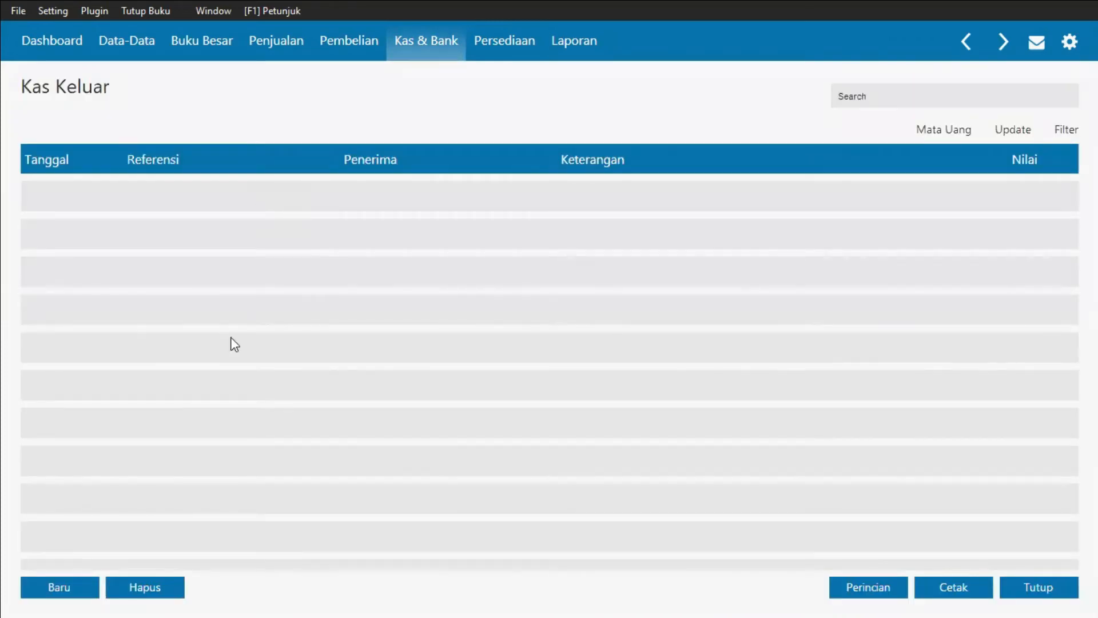
pyautogui.click(71, 592)
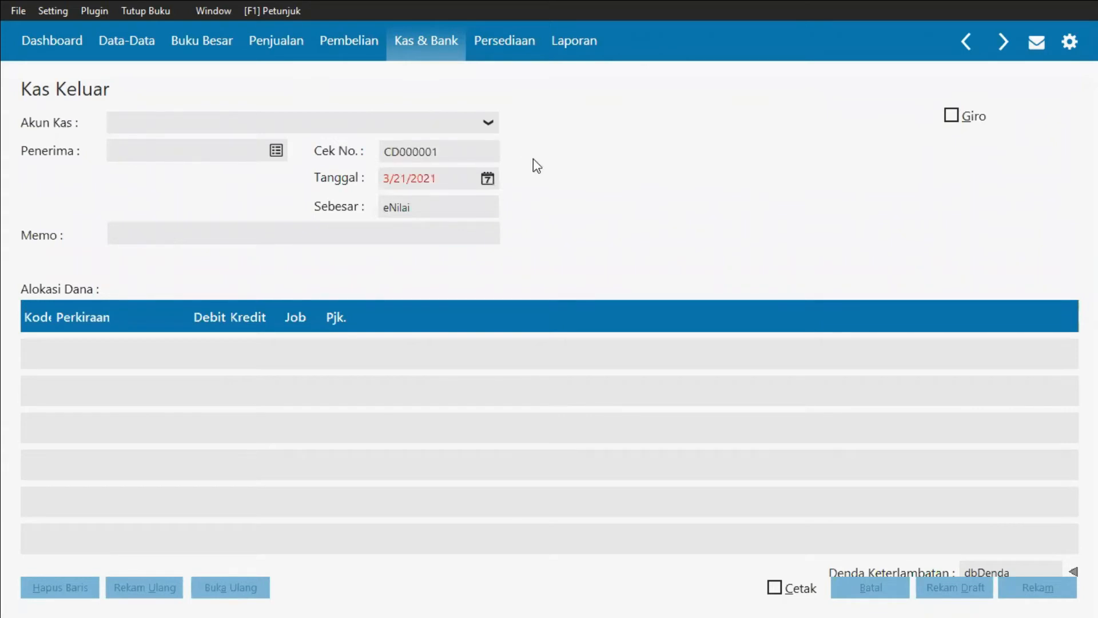
# Step: Set the cash disbursement's cash account to Bank
pyautogui.hotkey('alt', 'Tab')
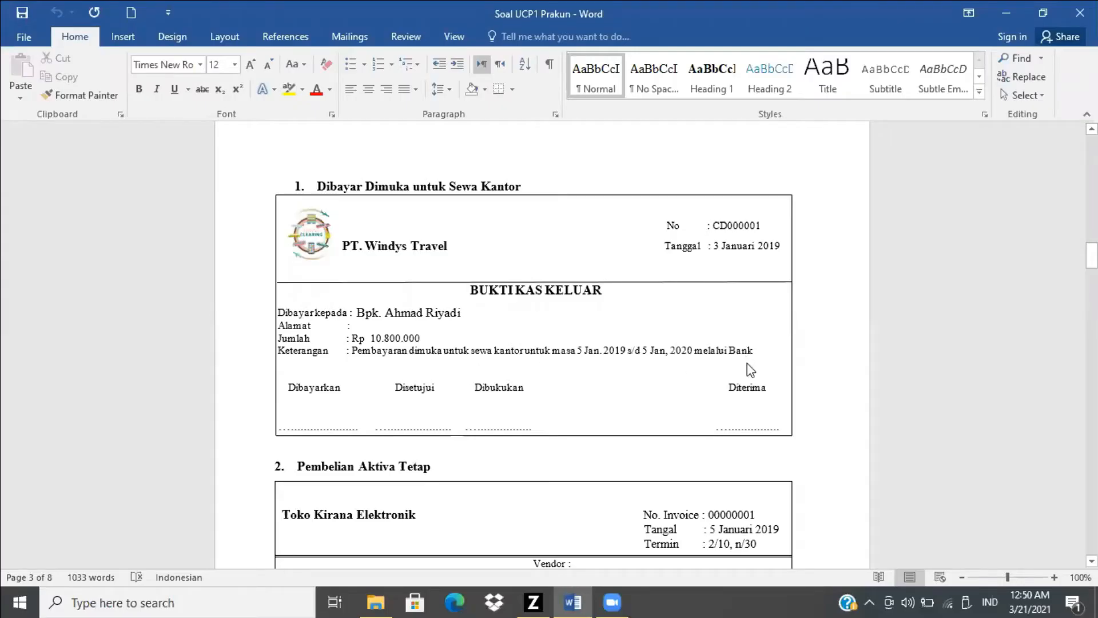
pyautogui.hotkey('alt', 'Tab')
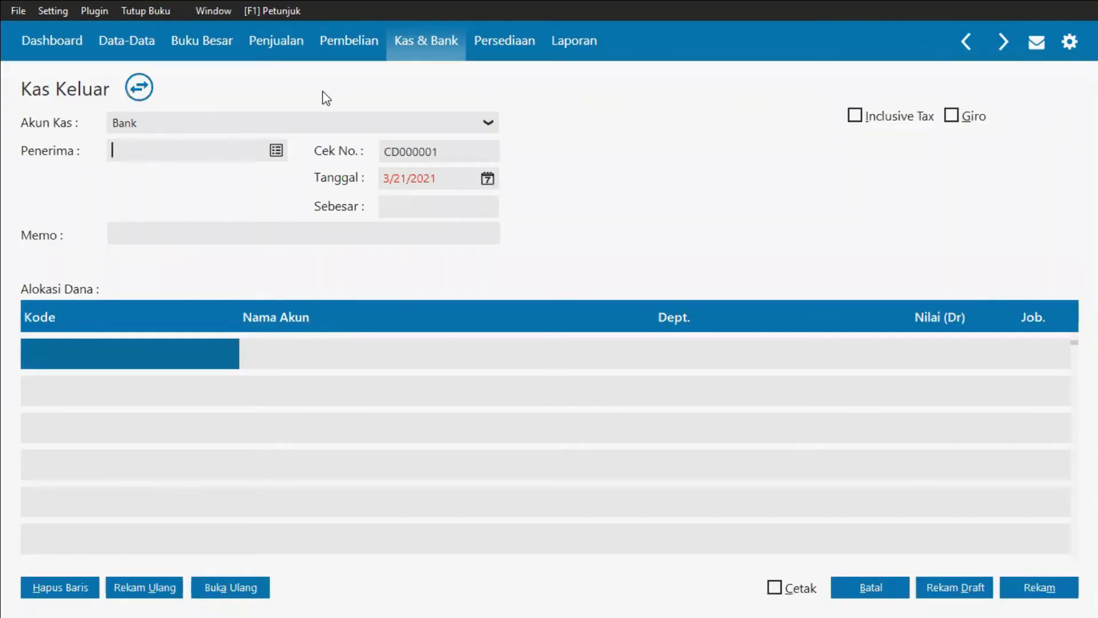
pyautogui.click(437, 125)
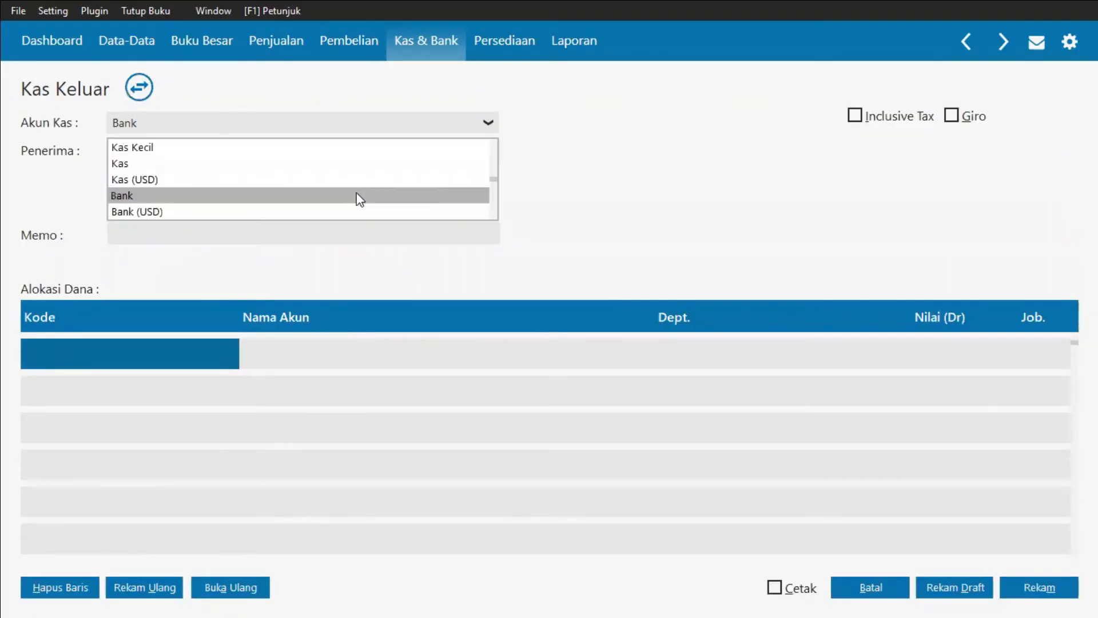
pyautogui.click(410, 194)
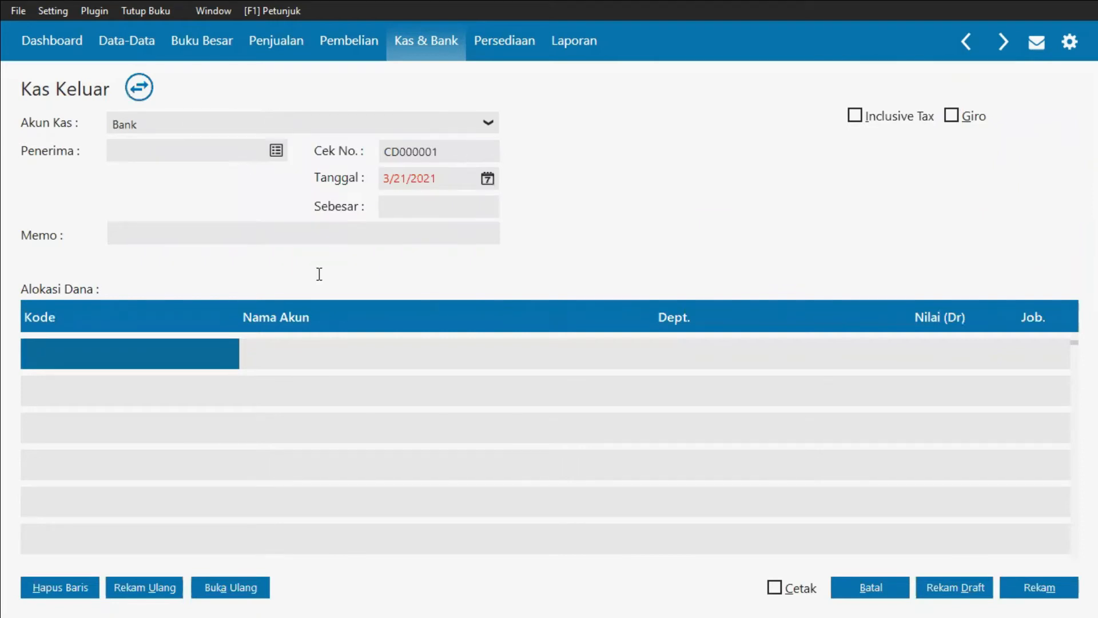
pyautogui.hotkey('alt', 'Tab')
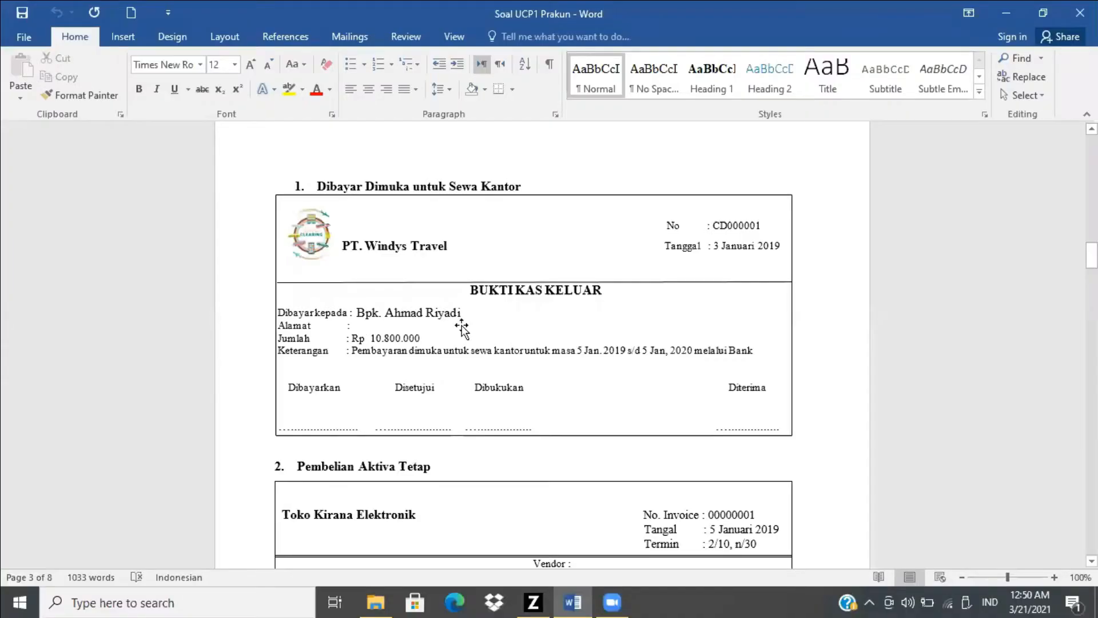
pyautogui.hotkey('alt', 'Tab')
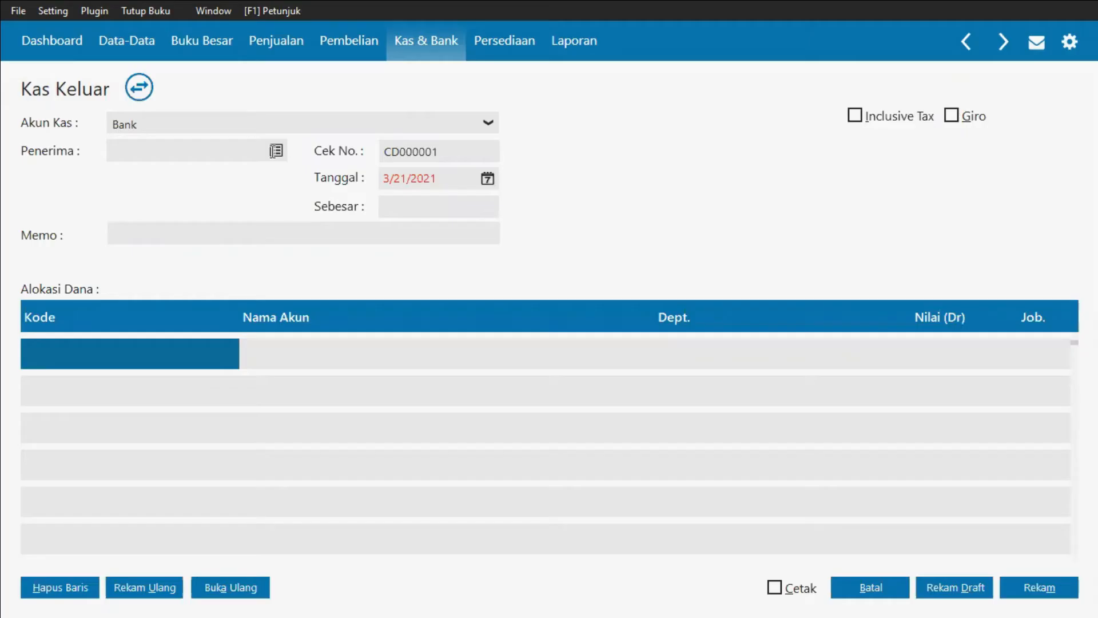
# Step: Select the second vendor from the name list as the recipient of the cash disbursement
pyautogui.click(276, 151)
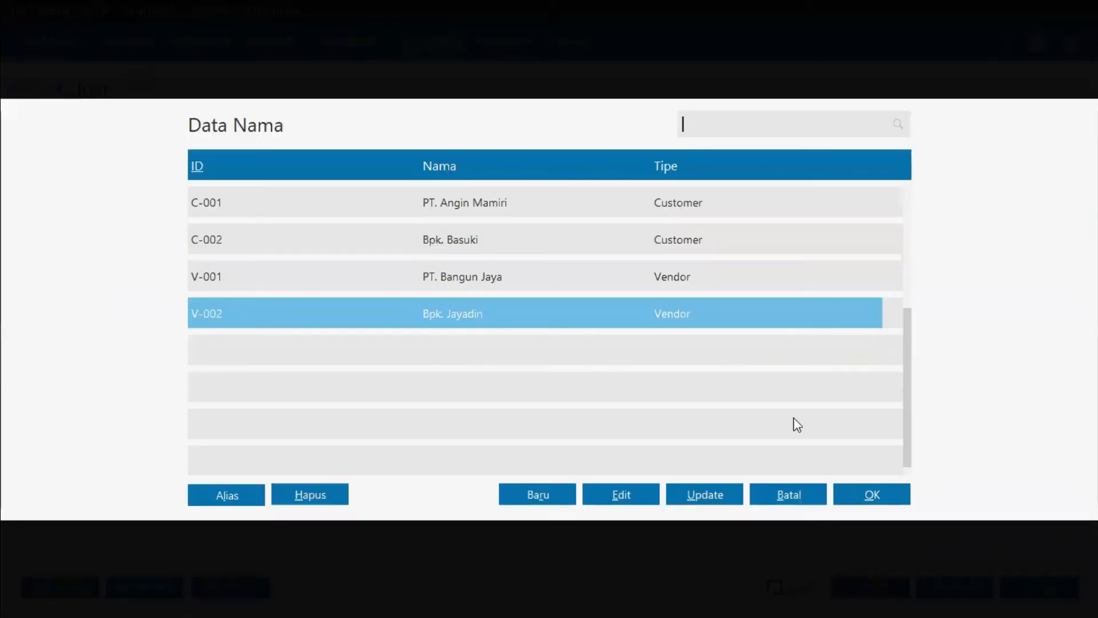
pyautogui.click(865, 497)
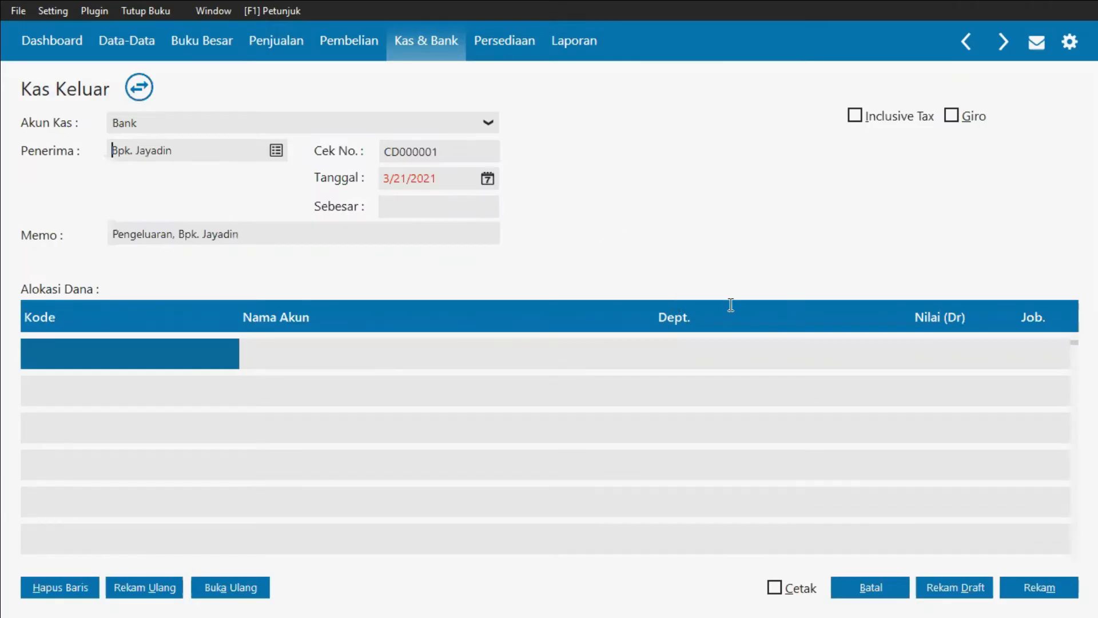
pyautogui.hotkey('alt', 'Tab')
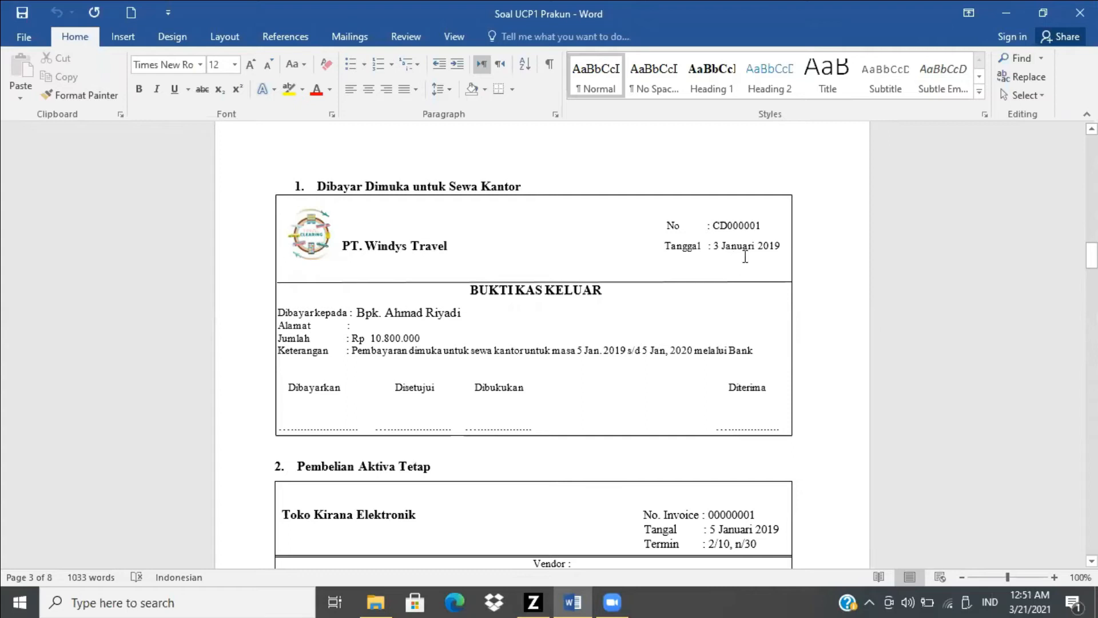
pyautogui.hotkey('alt', 'Tab')
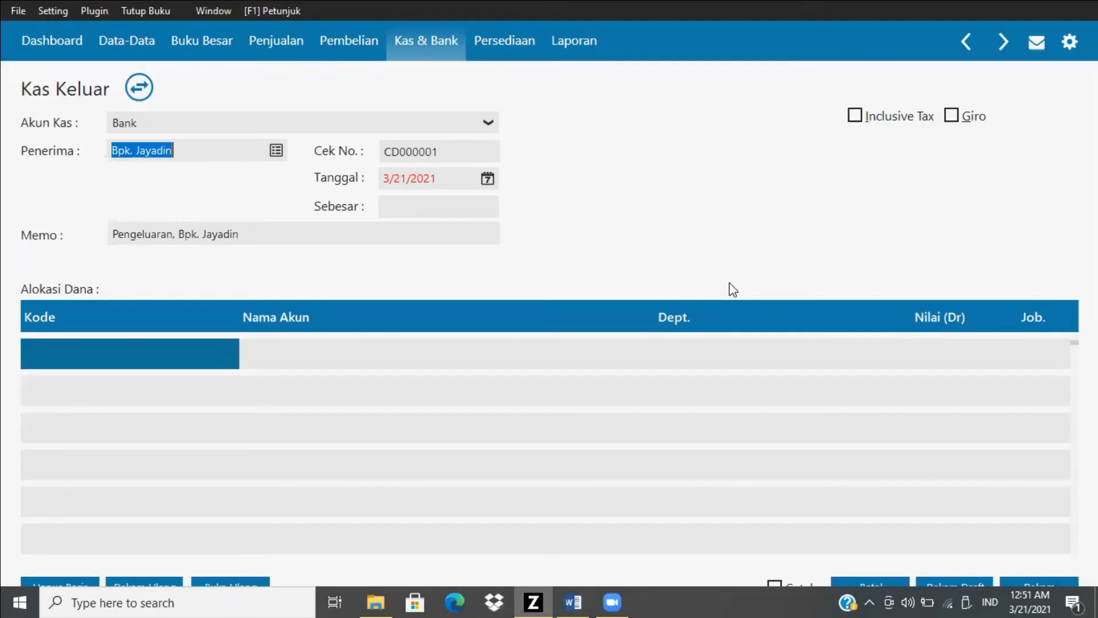
# Step: Set the cash disbursement date to 1/3/2019
pyautogui.click(486, 180)
pyautogui.click(544, 375)
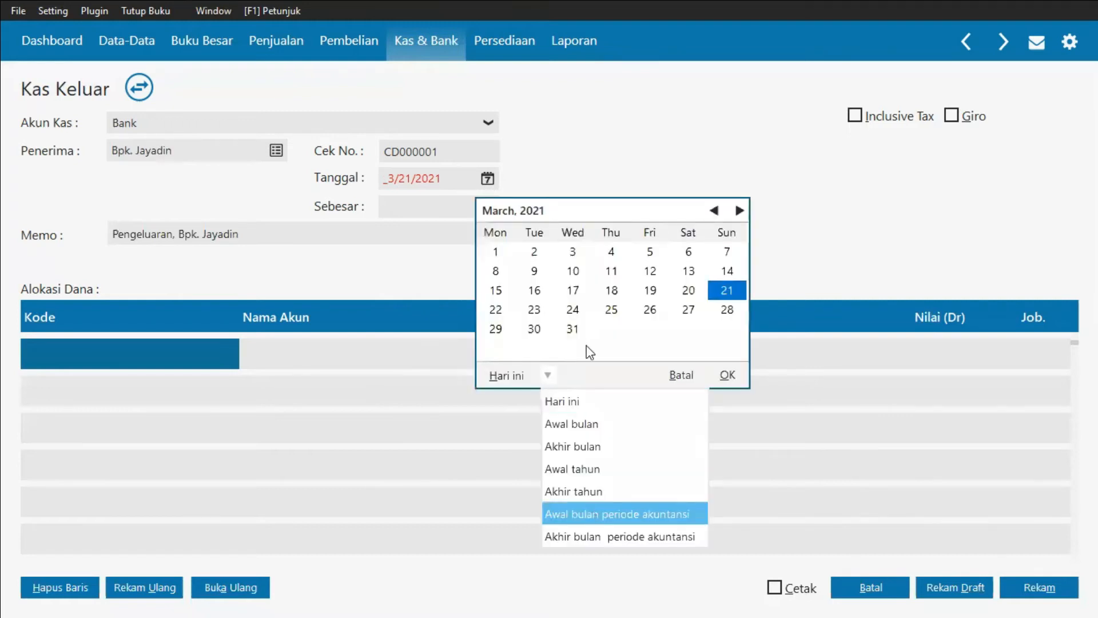
pyautogui.click(725, 375)
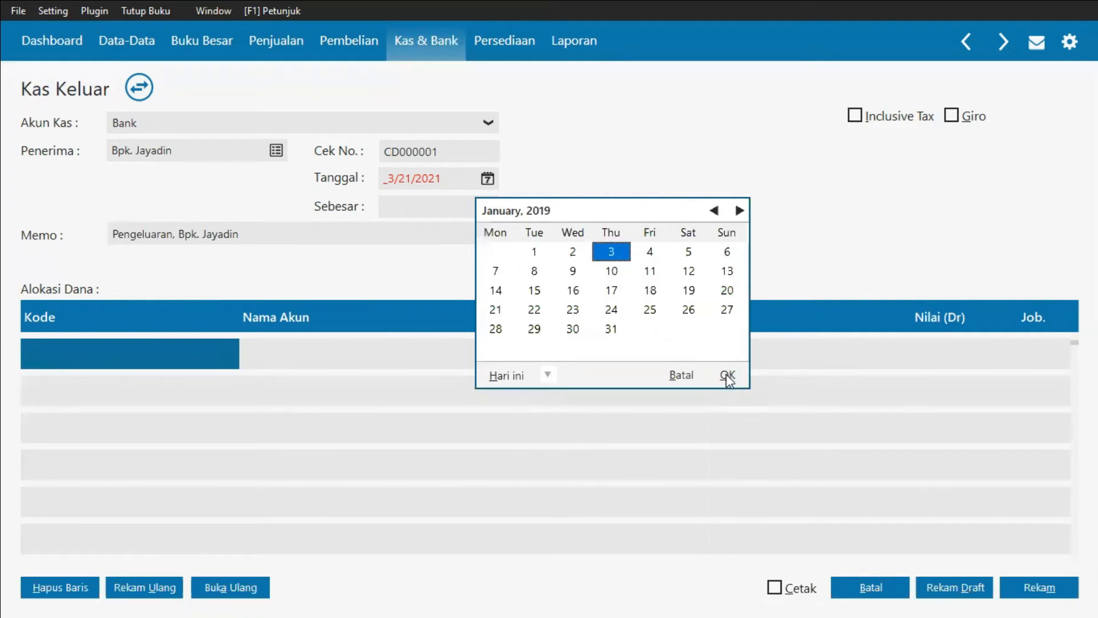
pyautogui.click(728, 376)
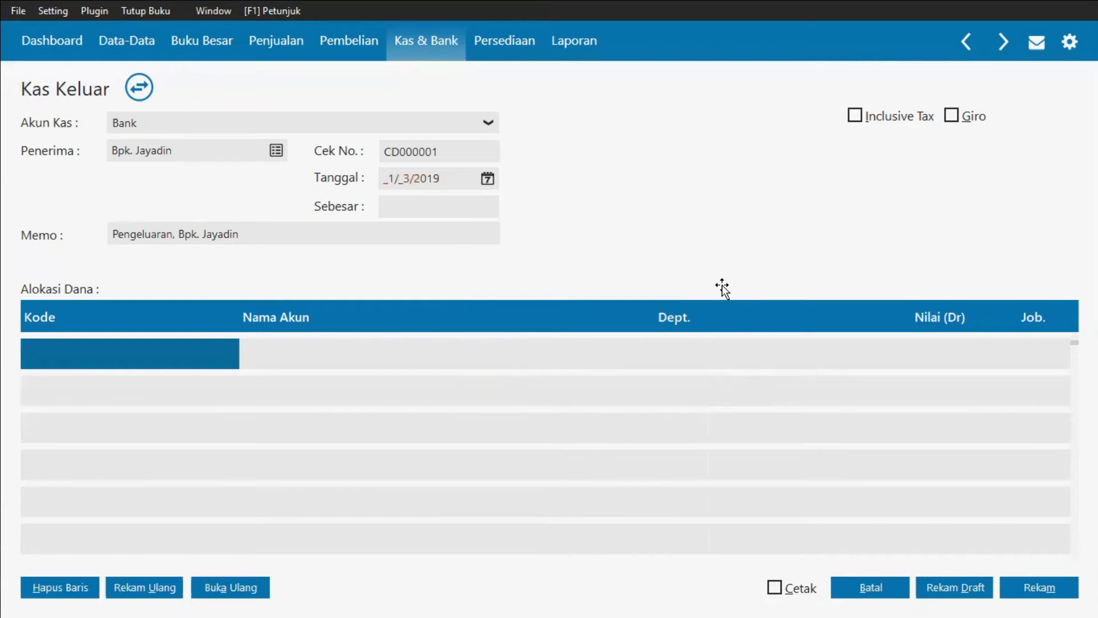
pyautogui.hotkey('alt', 'Tab')
pyautogui.hotkey('alt', 'Tab')
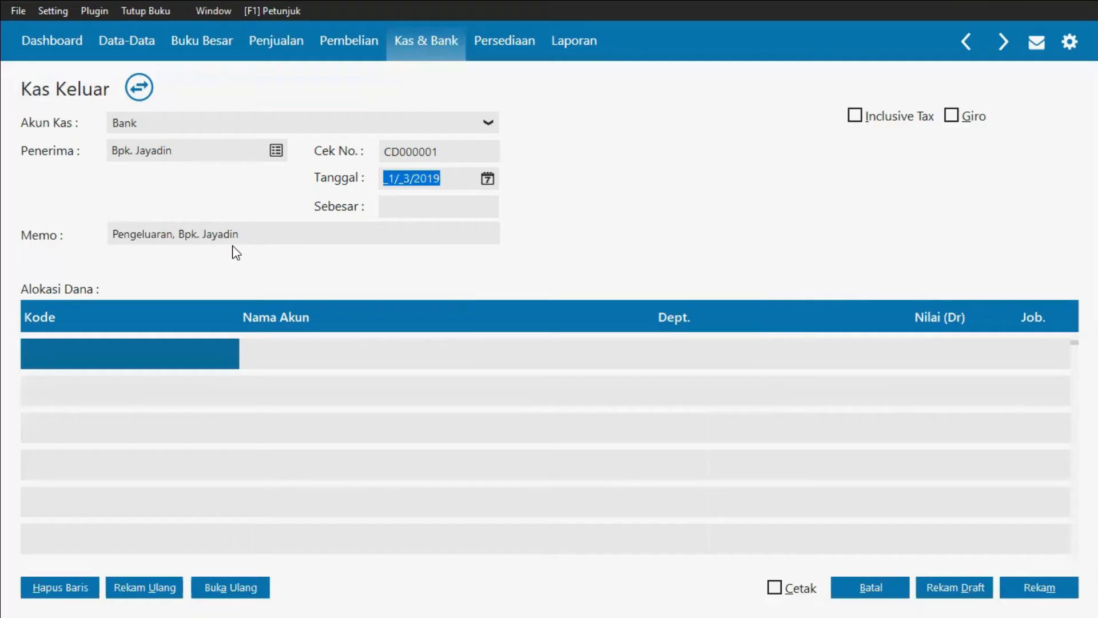
# Step: Add the word Sewa after Pengeluaran in the memo
pyautogui.click(173, 235)
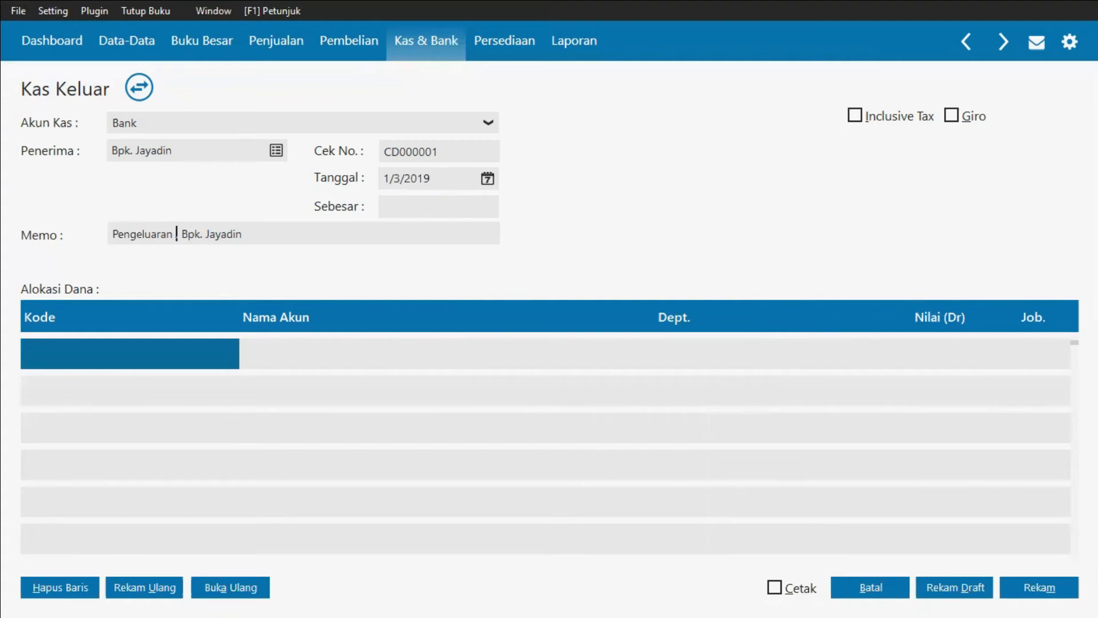
pyautogui.write('Sew,')
pyautogui.write('a,')
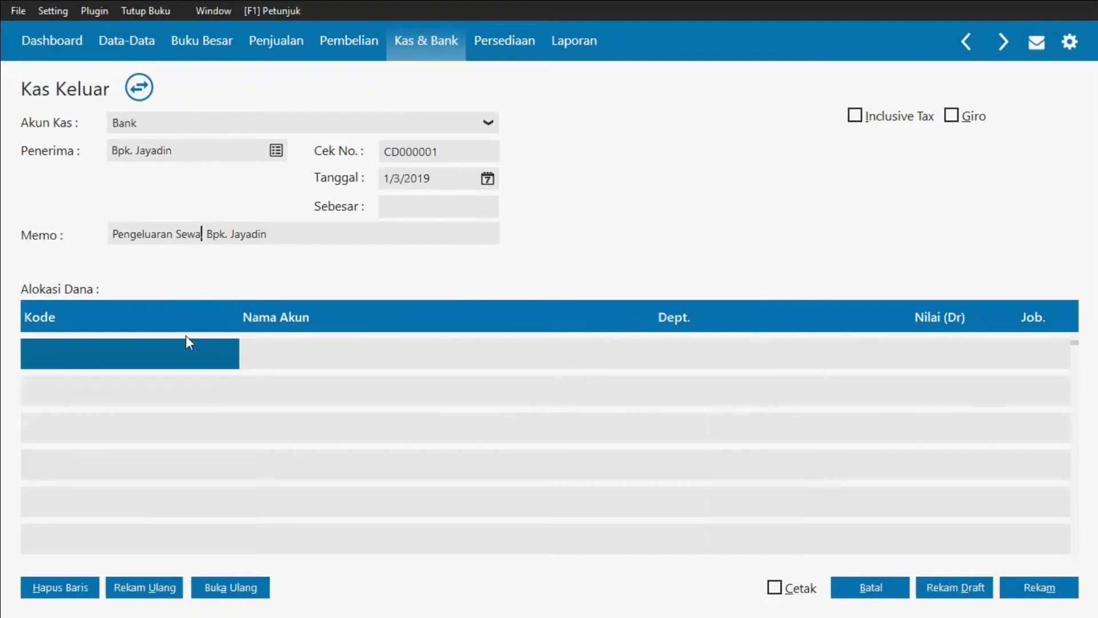
# Step: Allocate the cash disbursement's first line to account 150000310 Sewa Dibayar di Muka
pyautogui.click(153, 356)
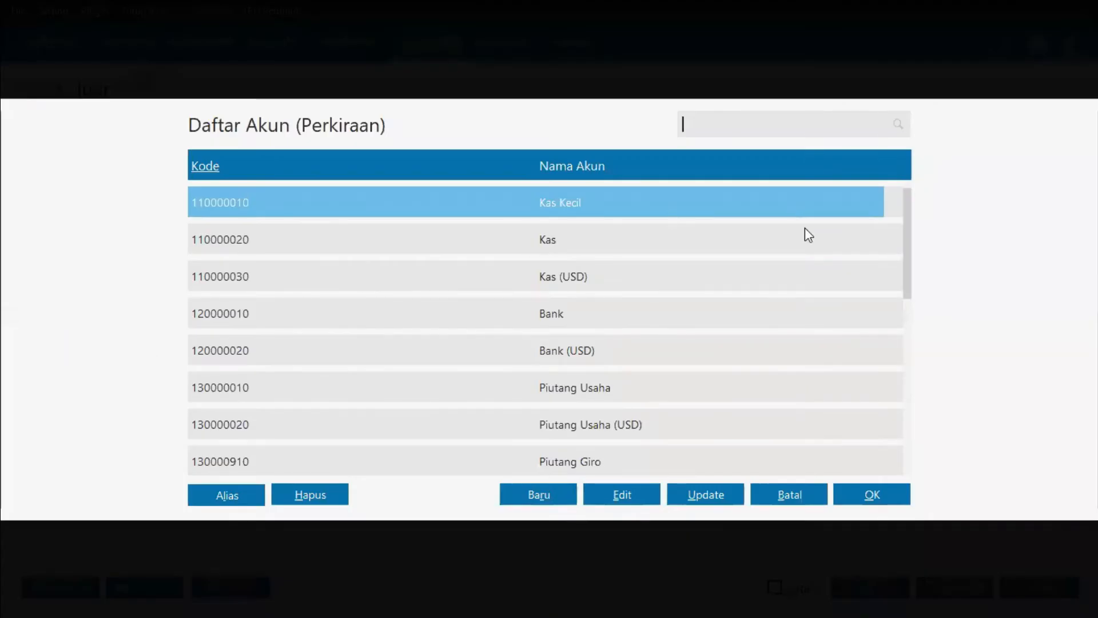
pyautogui.press('Down')
pyautogui.press('Down')
pyautogui.press('Down')
pyautogui.press('Down')
pyautogui.press('Down')
pyautogui.press('Down')
pyautogui.press('Down')
pyautogui.press('Down')
pyautogui.press('Down')
pyautogui.press('Down')
pyautogui.press('Down')
pyautogui.press('Down')
pyautogui.press('Down')
pyautogui.press('Down')
pyautogui.press('Down')
pyautogui.press('Down')
pyautogui.press('Down')
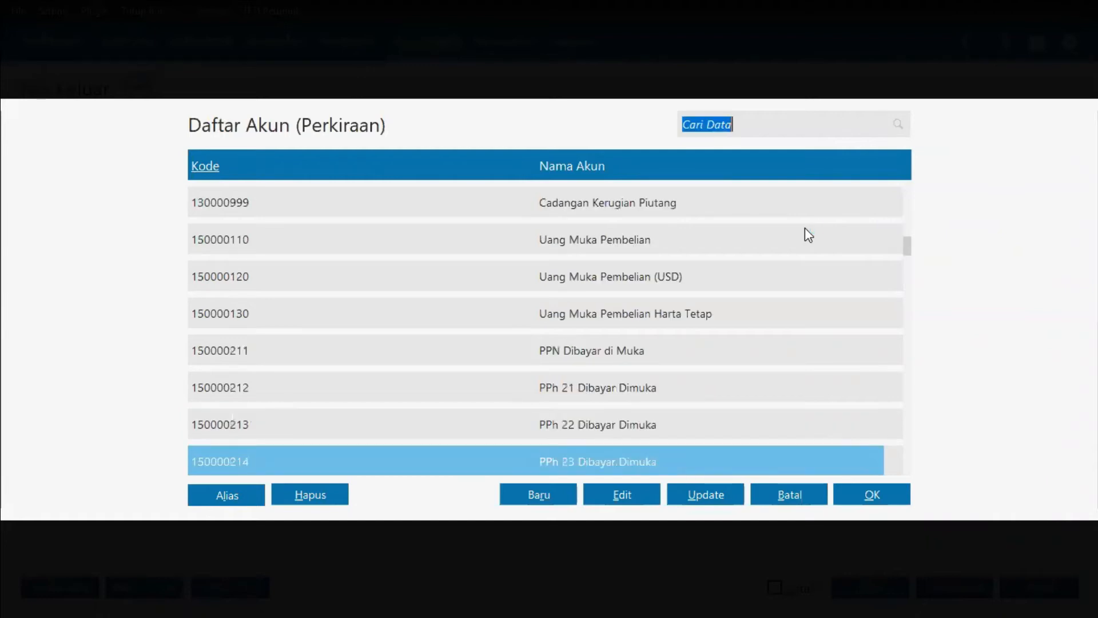
pyautogui.press('Down')
pyautogui.press('Down')
pyautogui.press('Down')
pyautogui.press('Down')
pyautogui.press('Down')
pyautogui.press('Down')
pyautogui.press('Down')
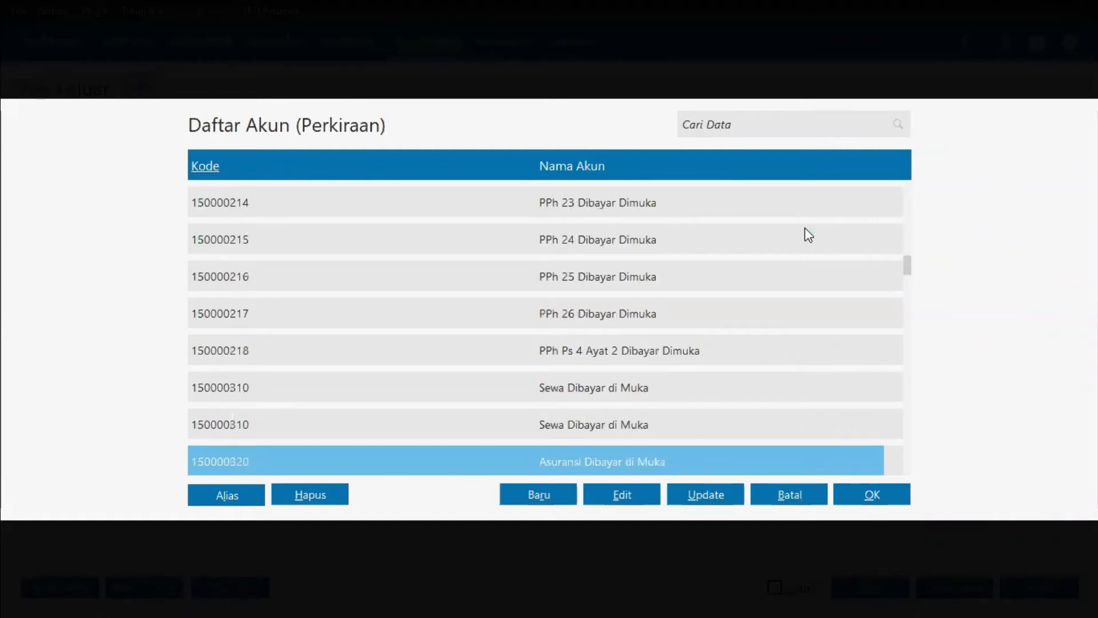
pyautogui.press('Up')
pyautogui.press('Up')
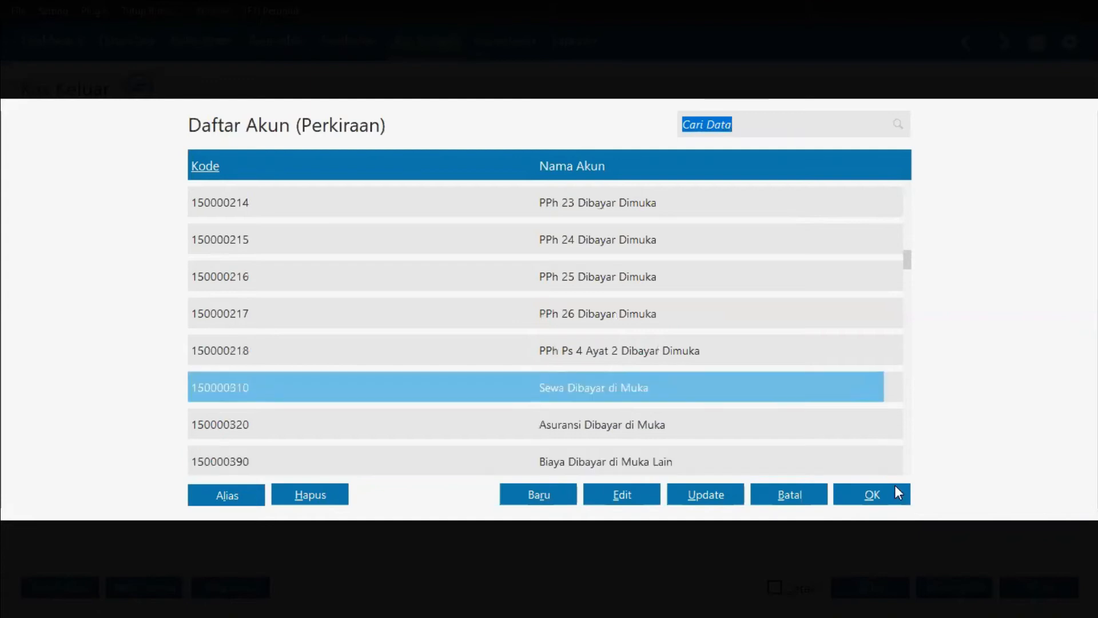
pyautogui.click(884, 495)
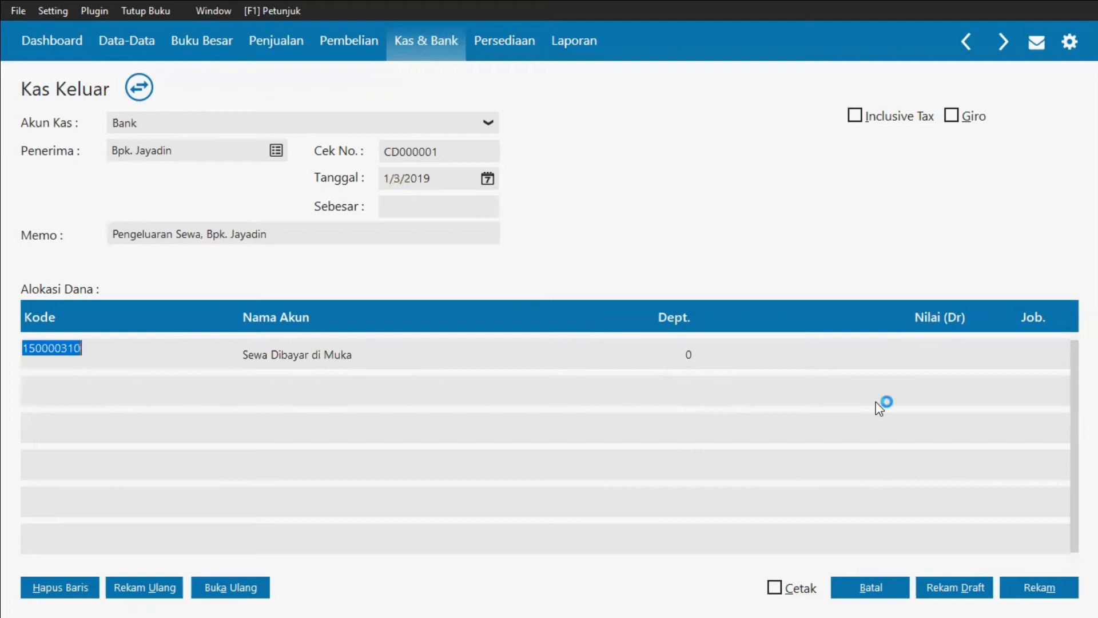
# Step: Enter Rp 10,800,000 as the debit amount for the Sewa Dibayar di Muka line, checking the amount in the source document
pyautogui.click(944, 358)
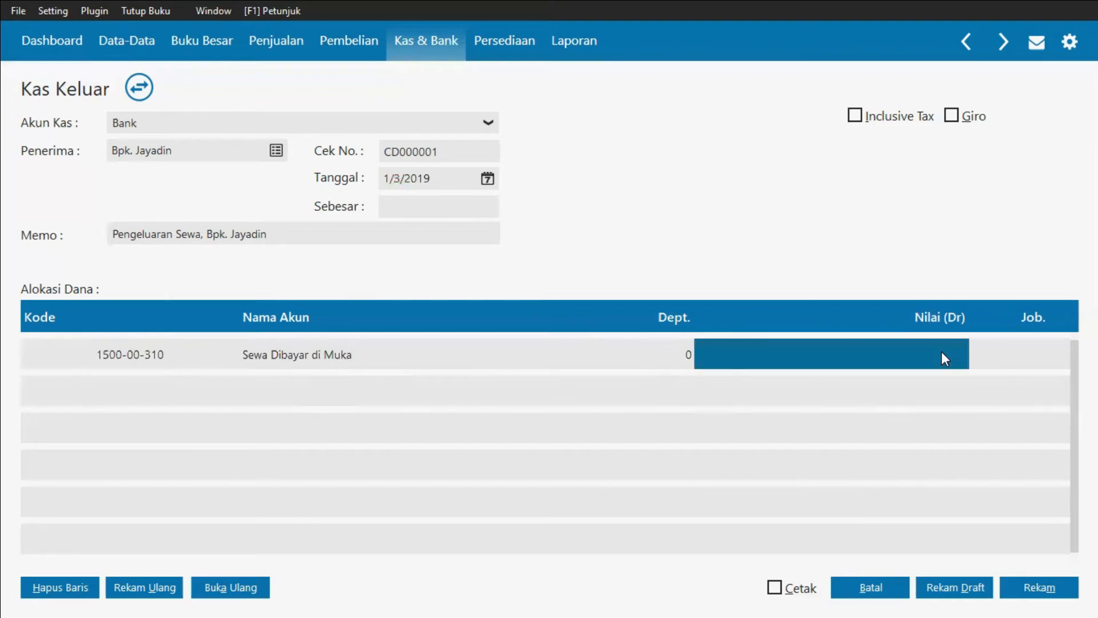
pyautogui.hotkey('alt', 'Tab')
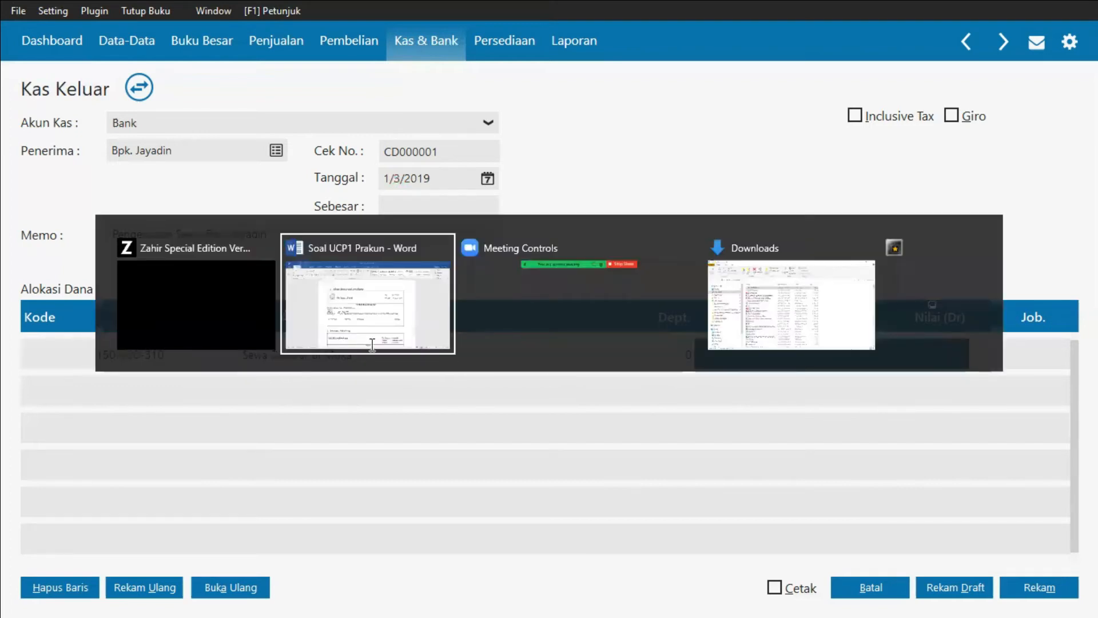
pyautogui.click(413, 339)
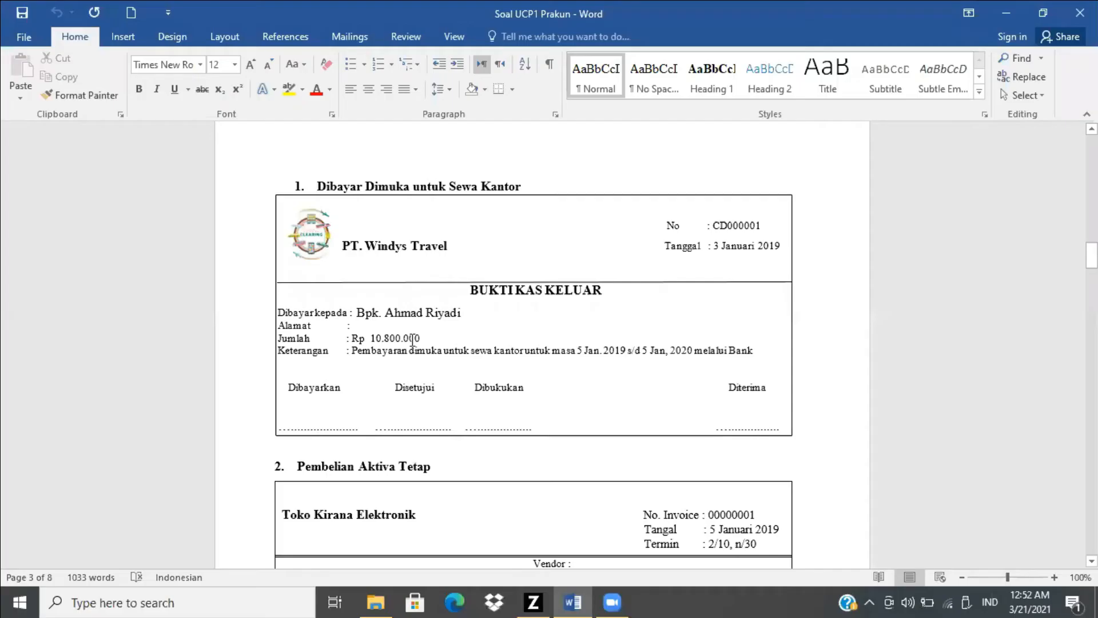
pyautogui.hotkey('alt', 'Tab')
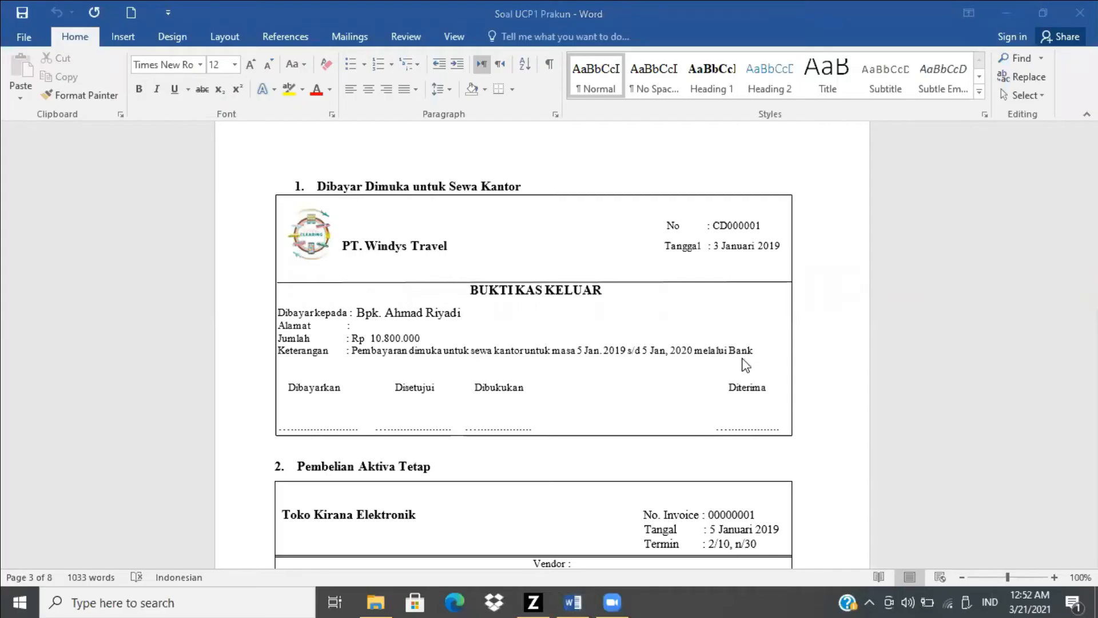
pyautogui.hotkey('alt', 'Tab')
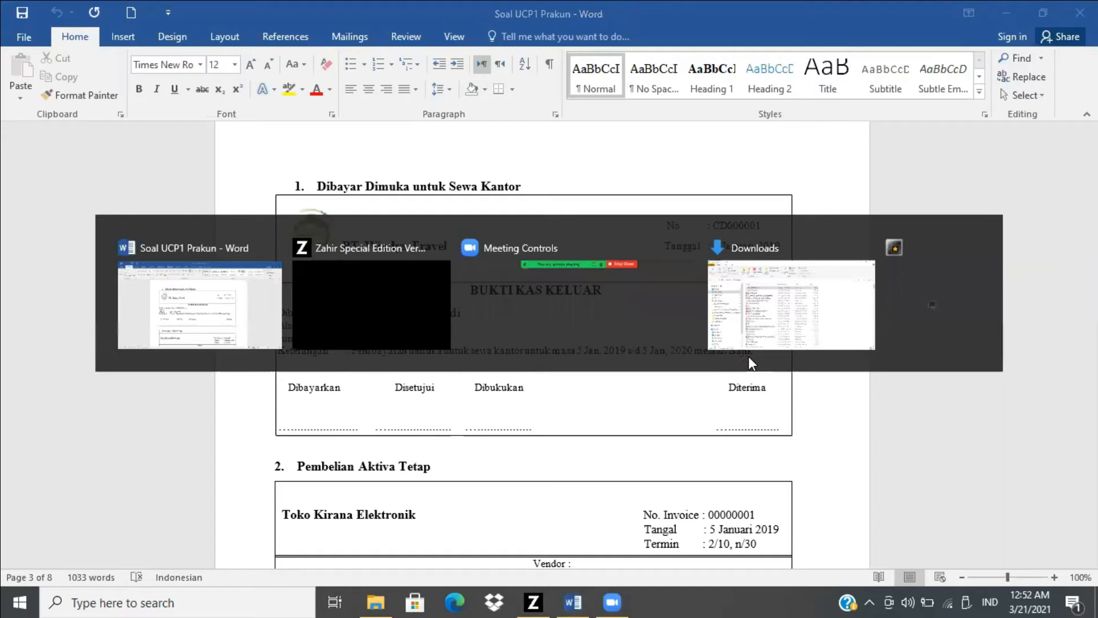
pyautogui.write('10')
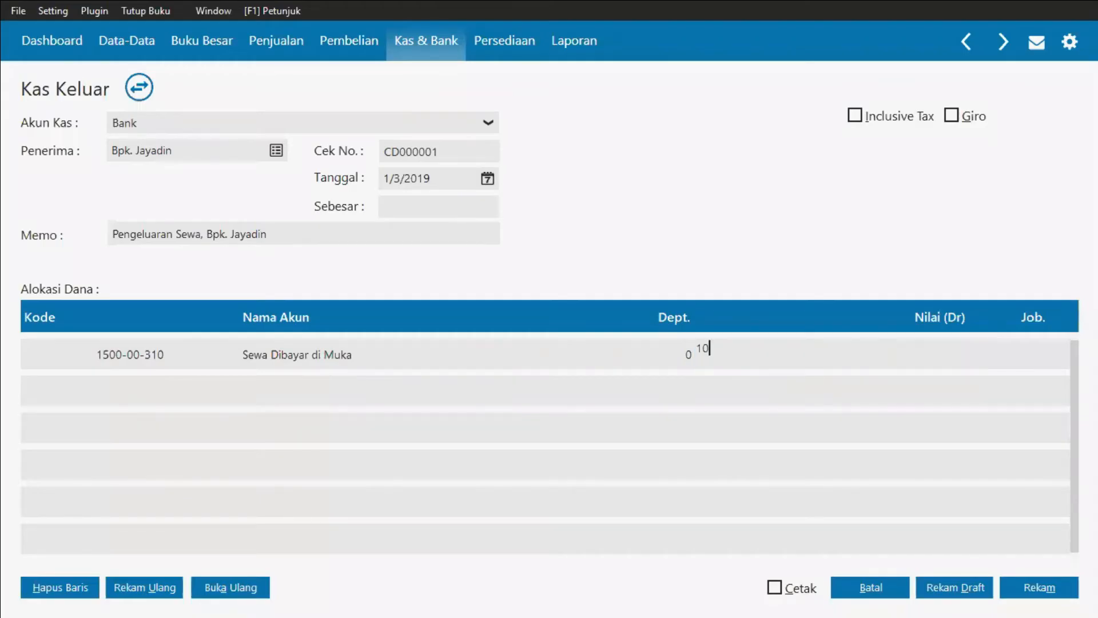
pyautogui.write('800000')
pyautogui.press('Return')
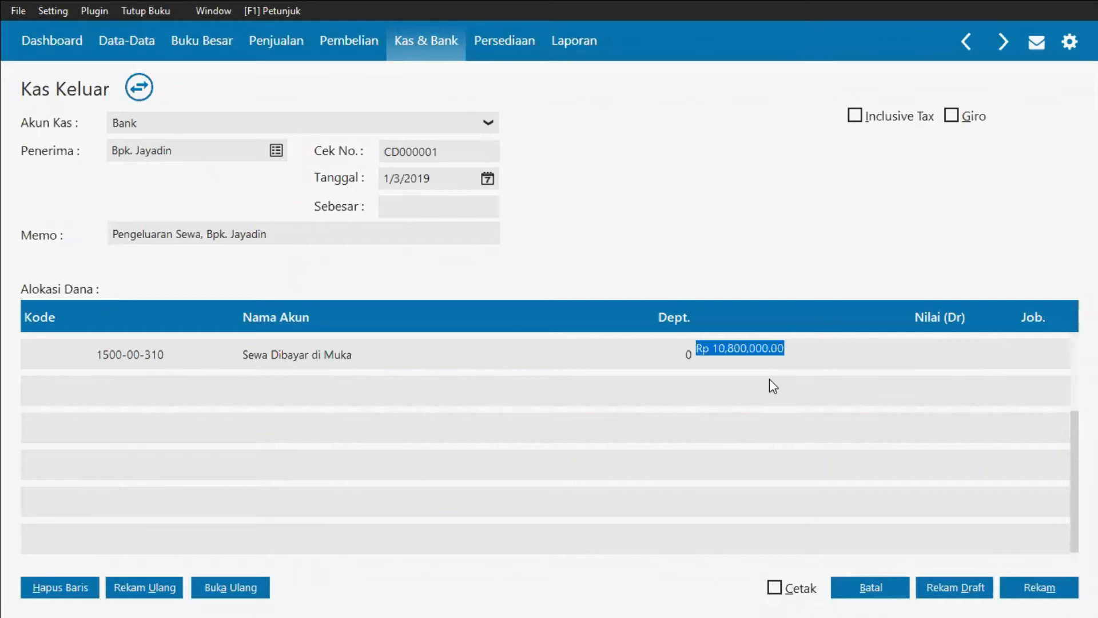
pyautogui.press('Return')
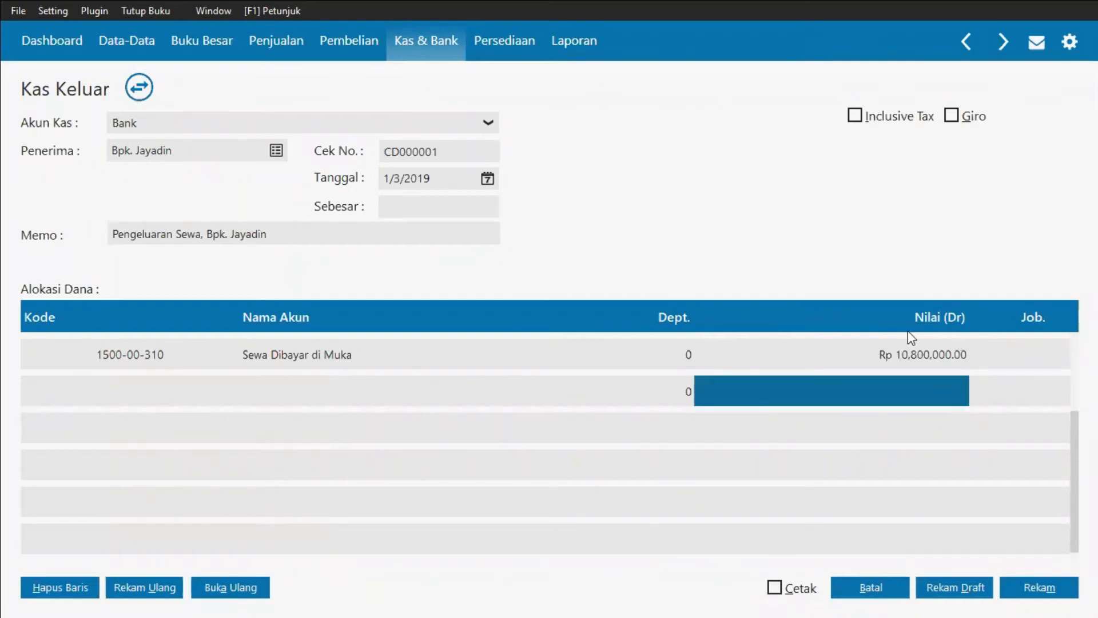
# Step: Fill in the total amount, record the cash disbursement and close the new blank disbursement form
pyautogui.click(438, 207)
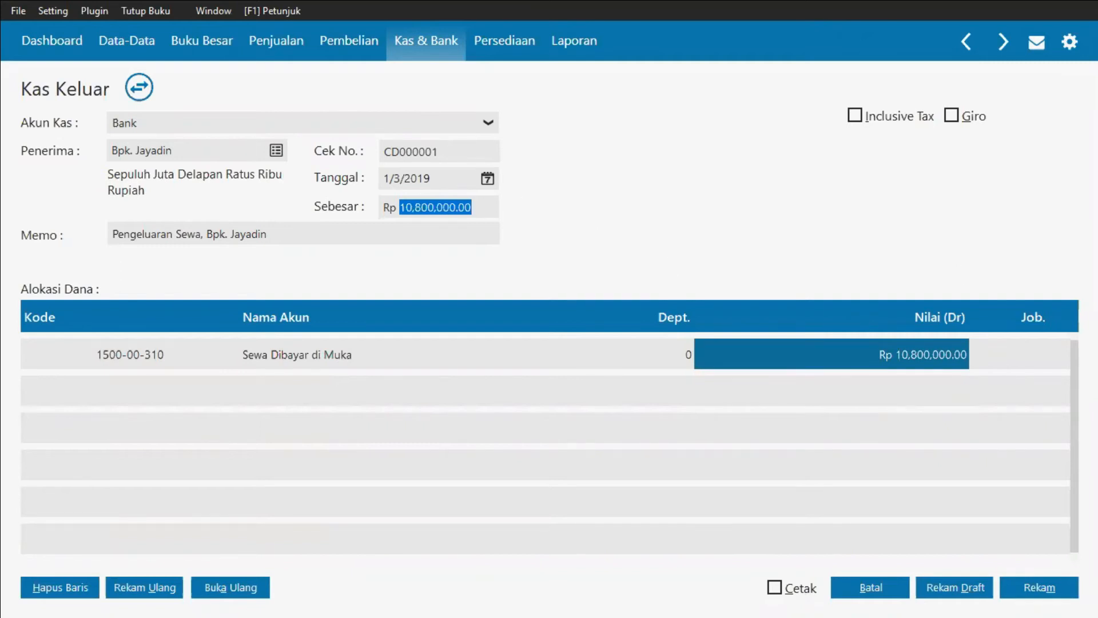
pyautogui.click(1051, 597)
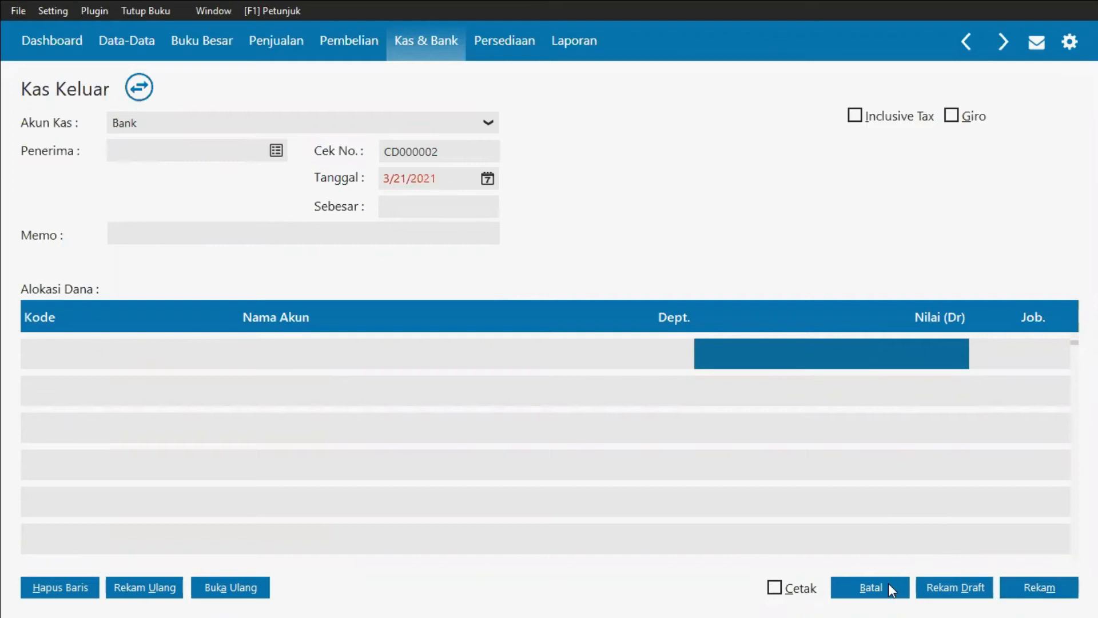
pyautogui.click(869, 593)
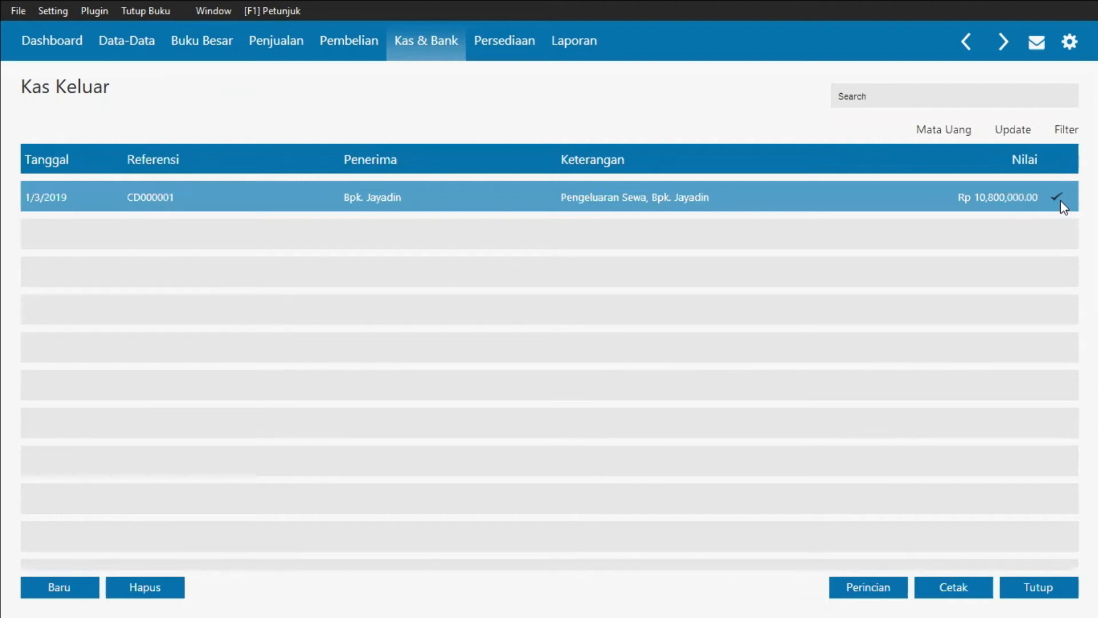
# Step: View the journal entry of the recorded disbursement, then close the cash disbursement list
pyautogui.rightClick(943, 203)
pyautogui.click(988, 339)
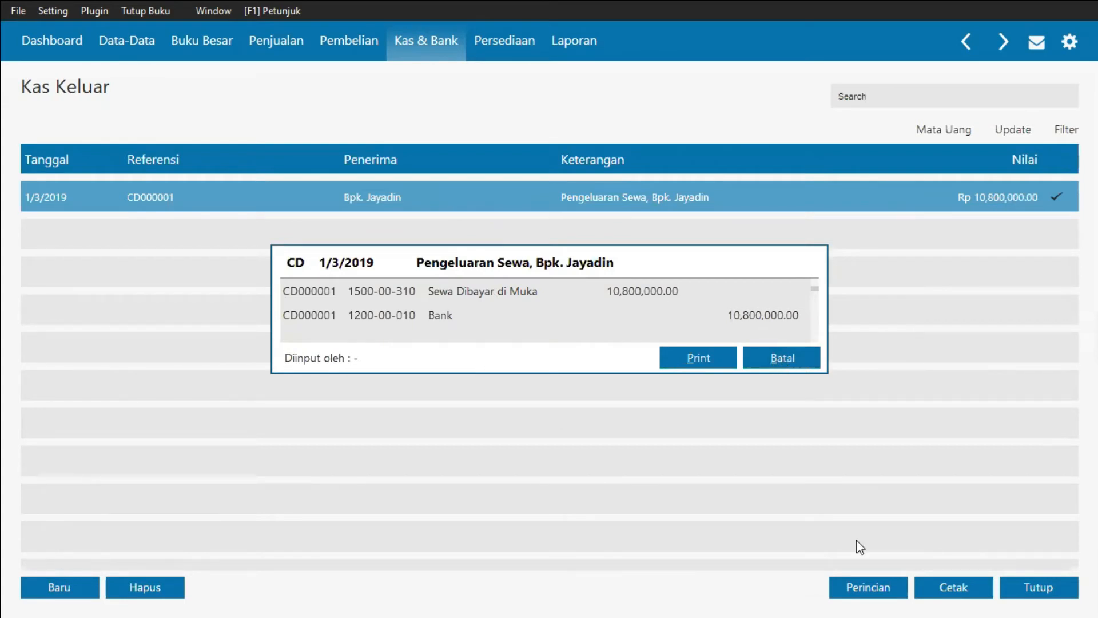
pyautogui.click(1005, 586)
pyautogui.click(1005, 587)
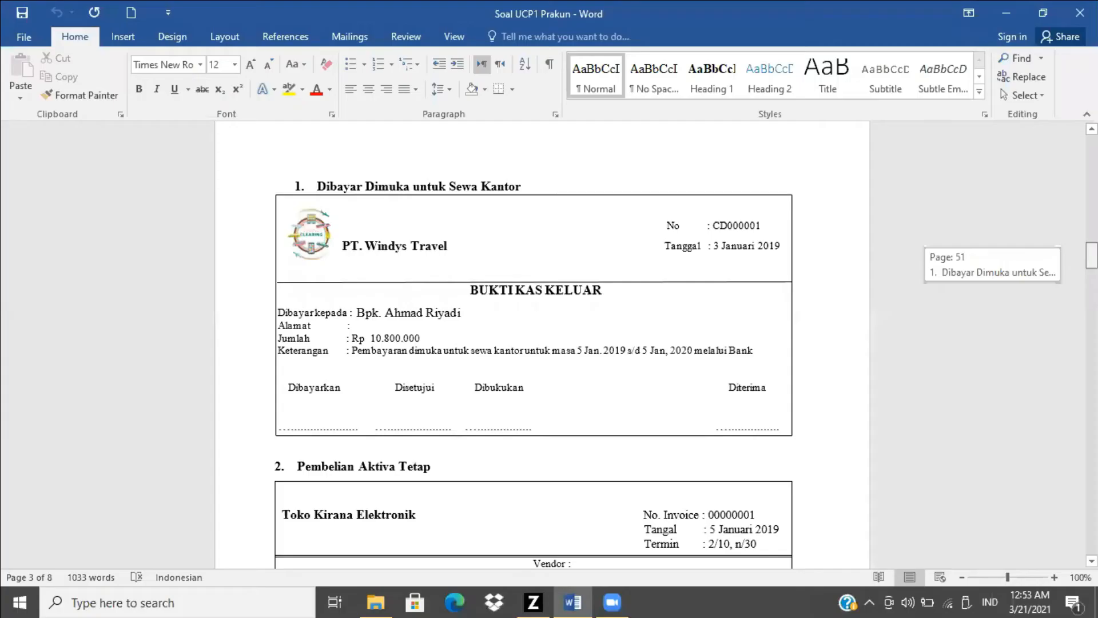
# Step: Start a new purchase invoice for the fixed asset purchase
pyautogui.scroll(-5, 532, 344)
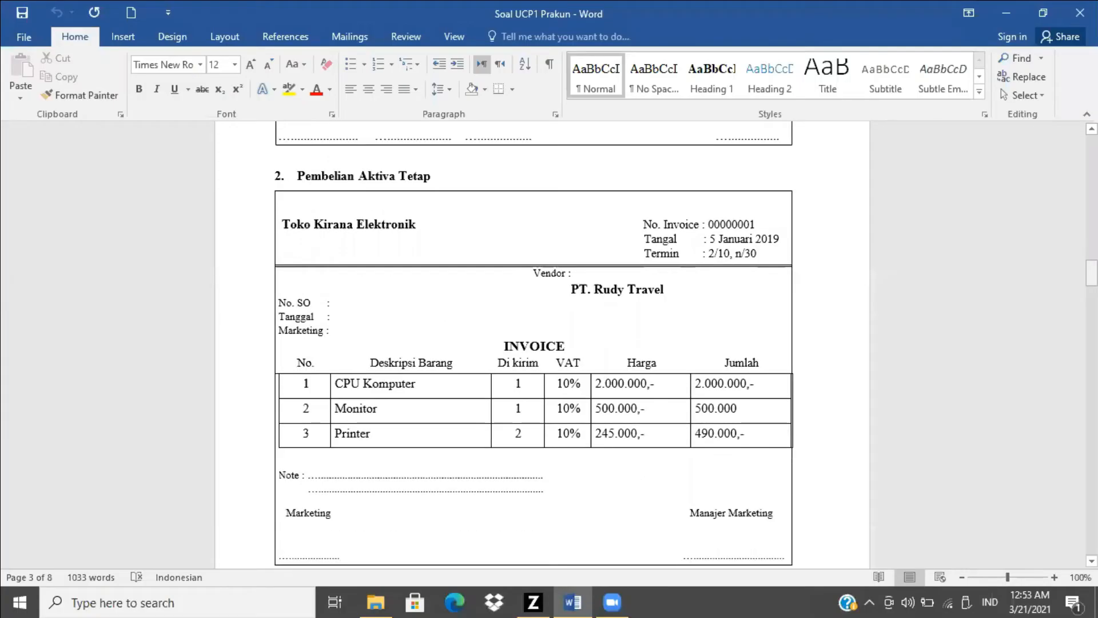
pyautogui.scroll(-1, 532, 344)
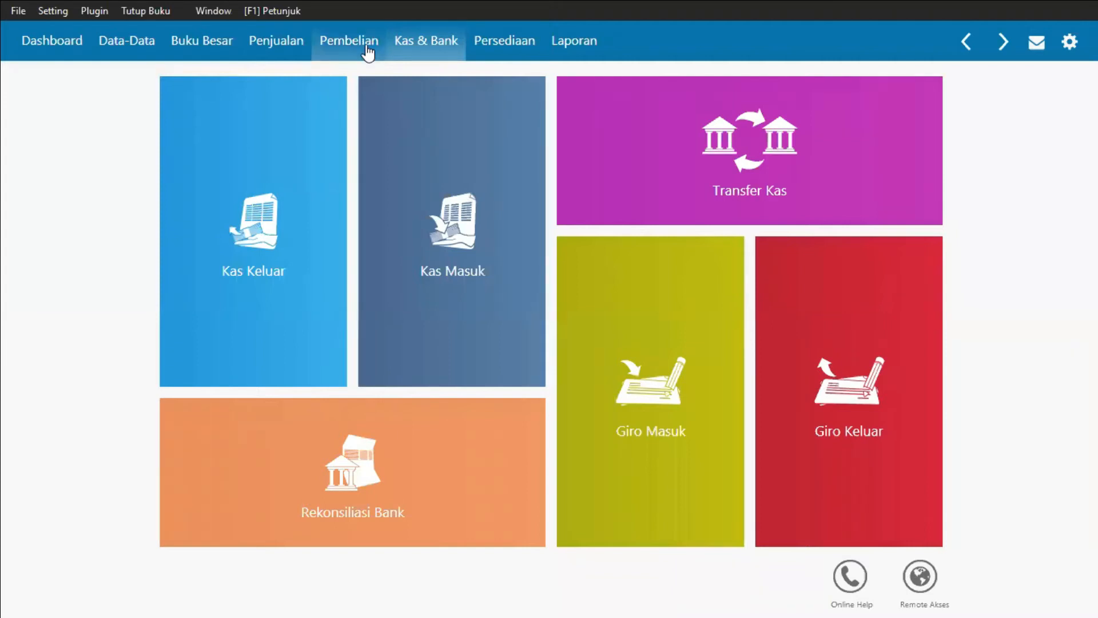
pyautogui.click(368, 53)
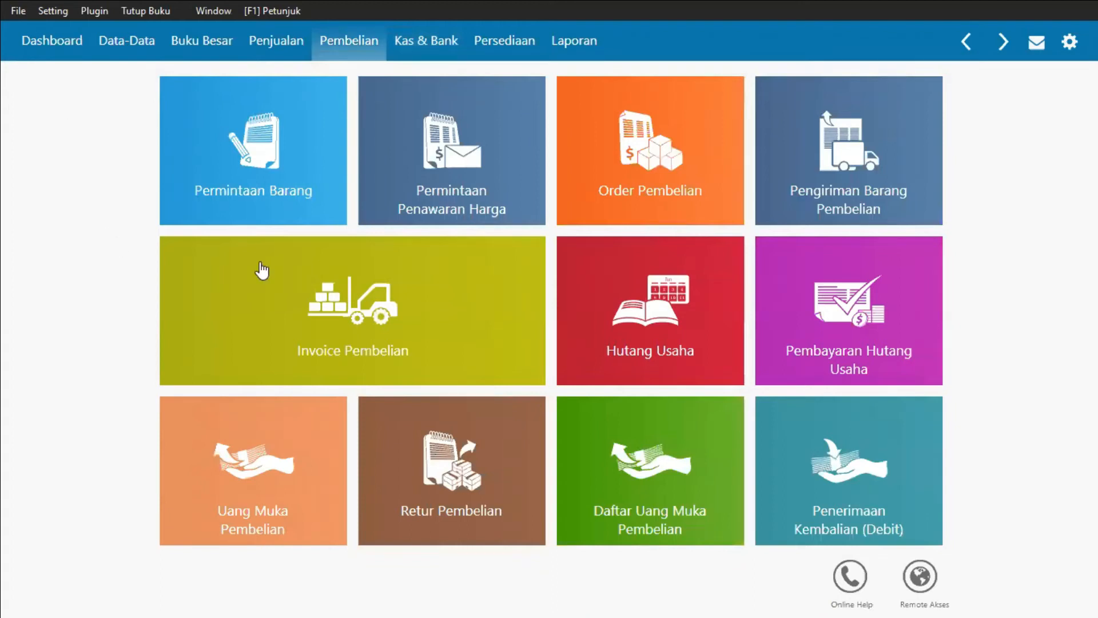
pyautogui.moveTo(358, 316)
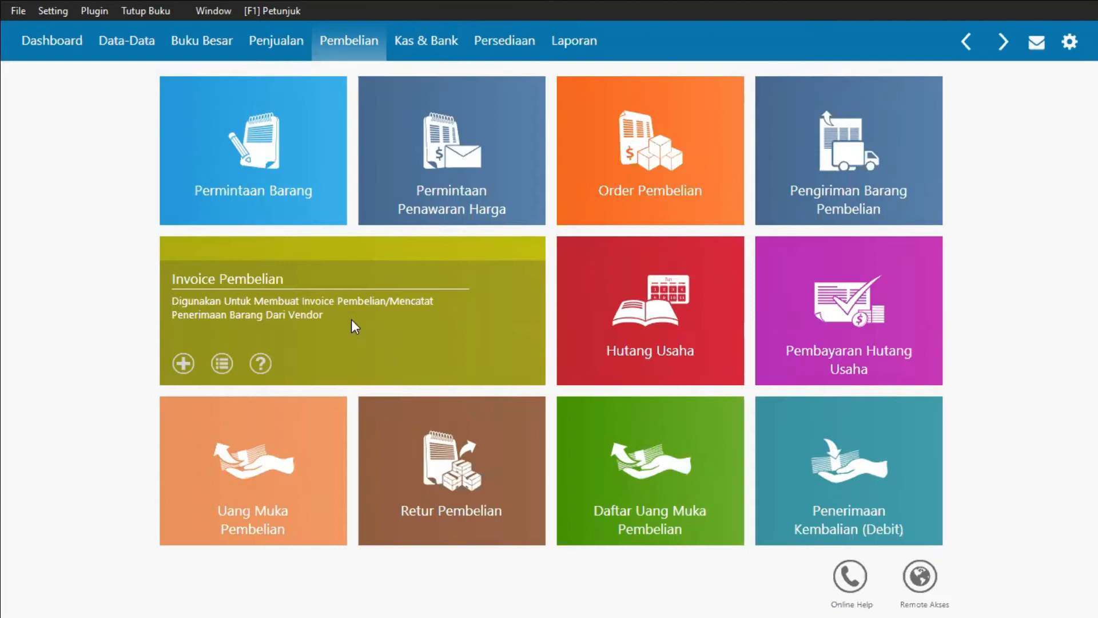
pyautogui.click(322, 300)
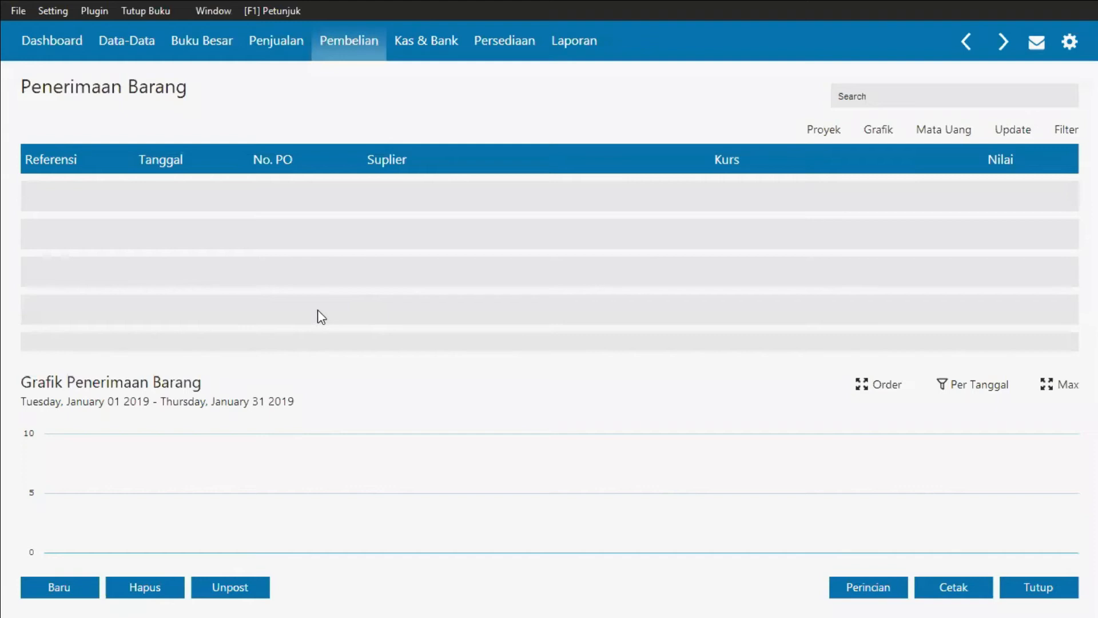
pyautogui.click(76, 586)
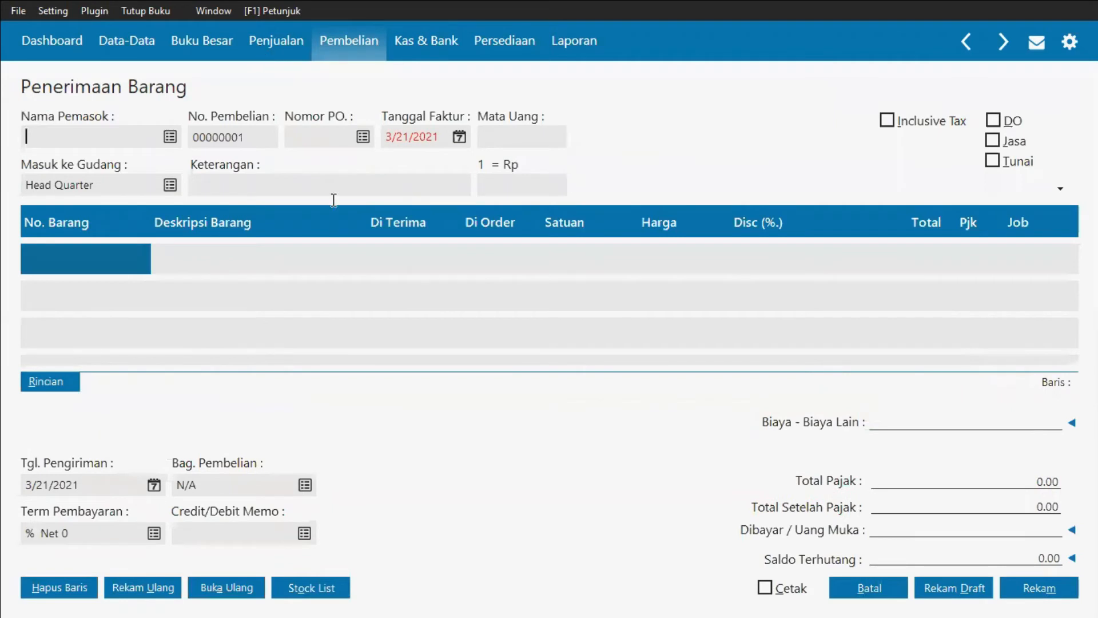
# Step: Create a new vendor with company name Toko Kirana Elektronik and select it as the invoice's supplier
pyautogui.hotkey('alt', 'Tab')
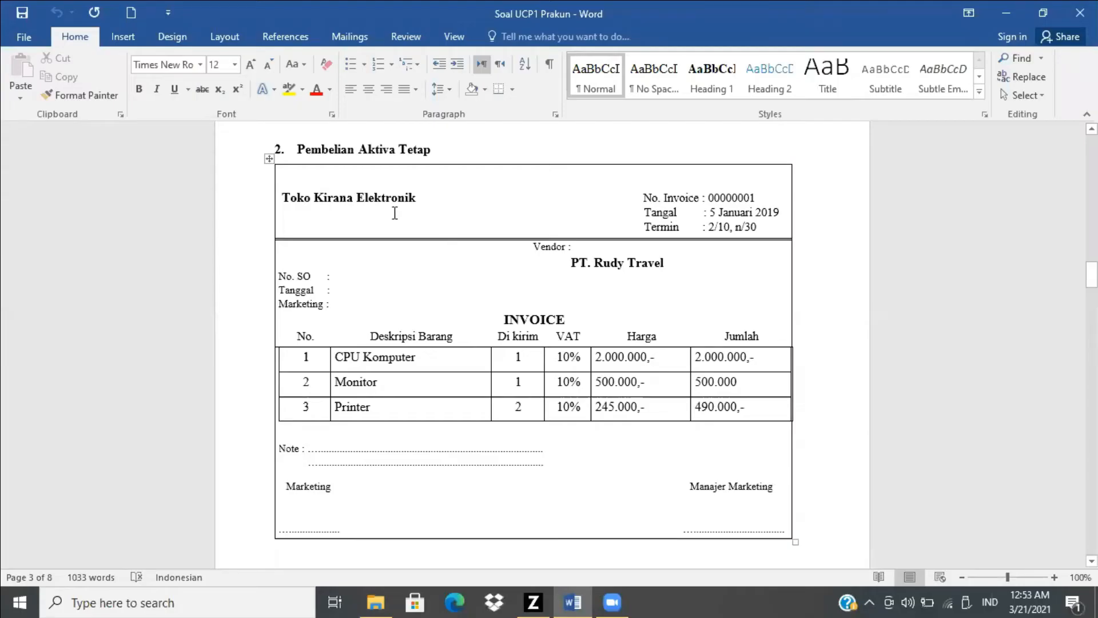
pyautogui.hotkey('alt', 'Tab')
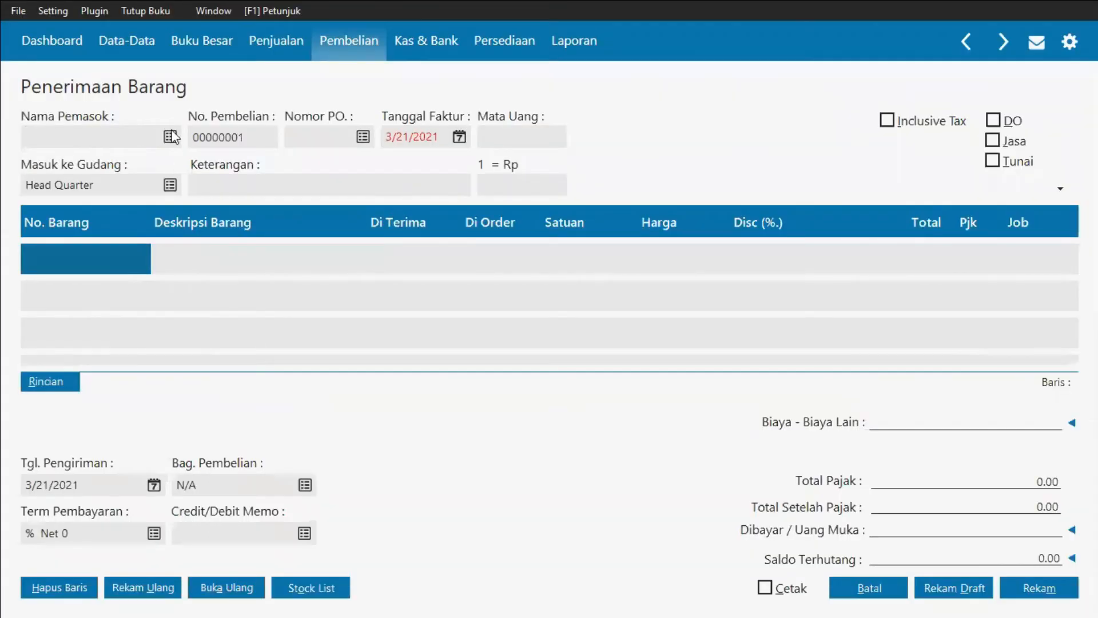
pyautogui.click(170, 137)
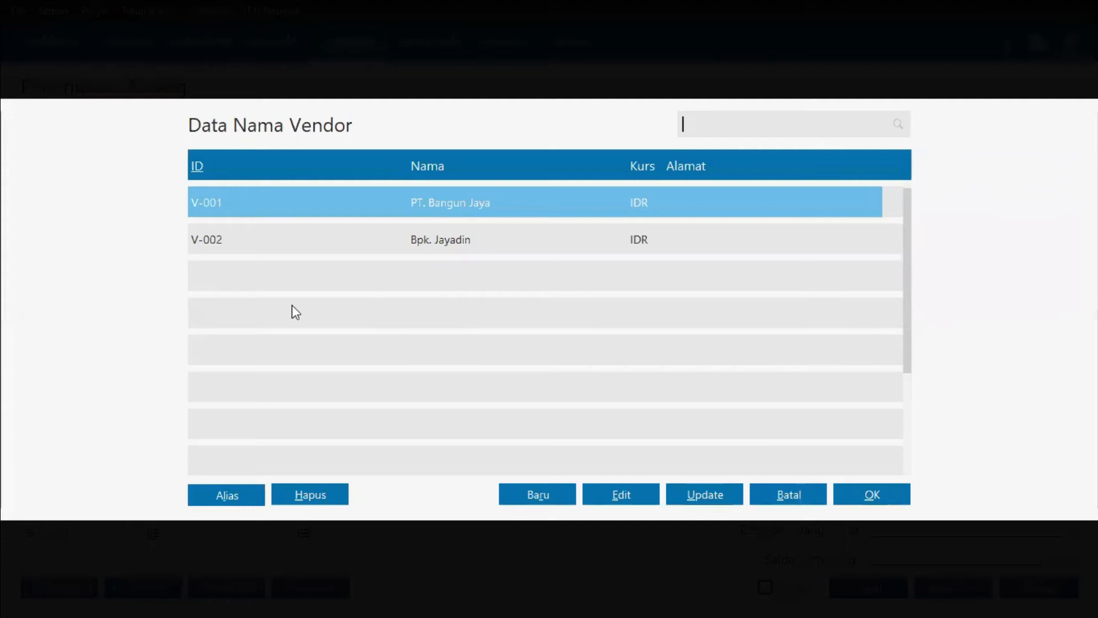
pyautogui.click(546, 494)
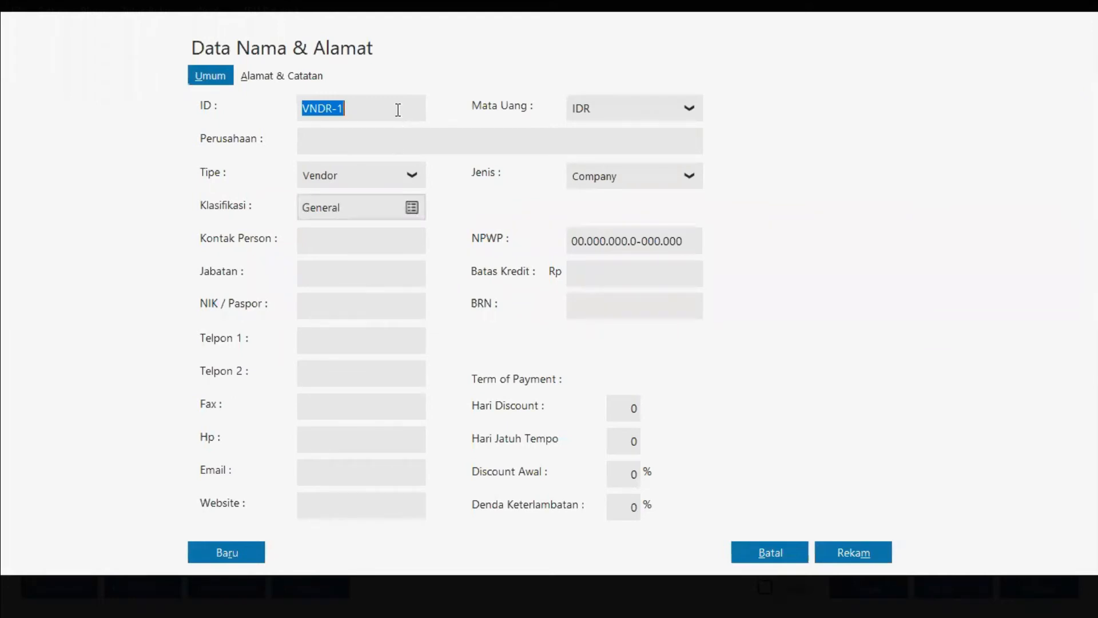
pyautogui.click(395, 139)
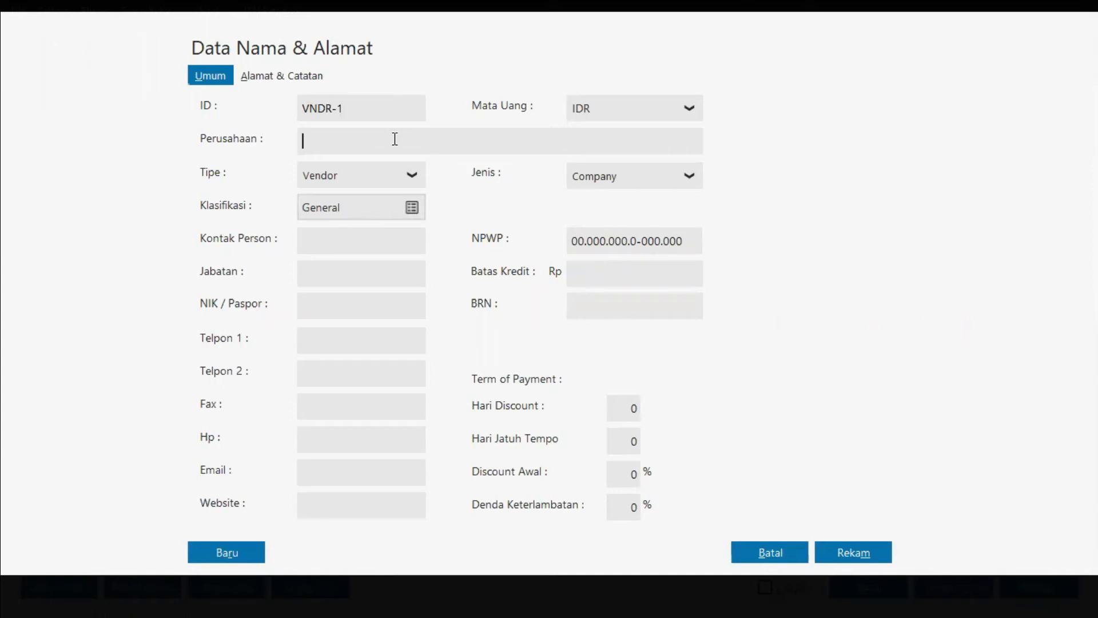
pyautogui.hotkey('alt', 'Tab')
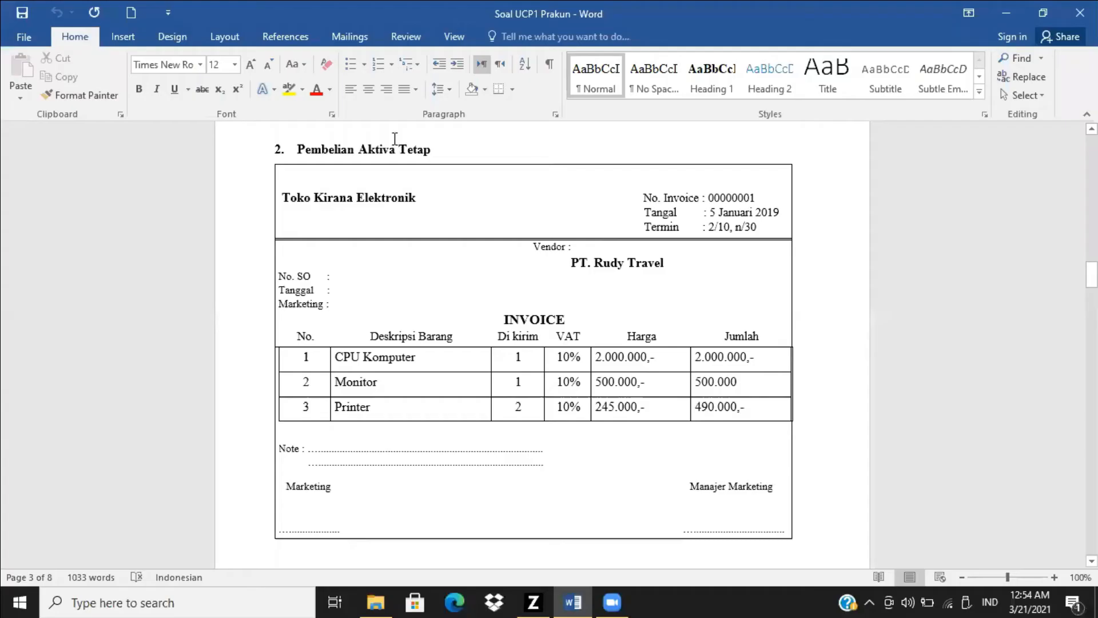
pyautogui.hotkey('alt', 'Tab')
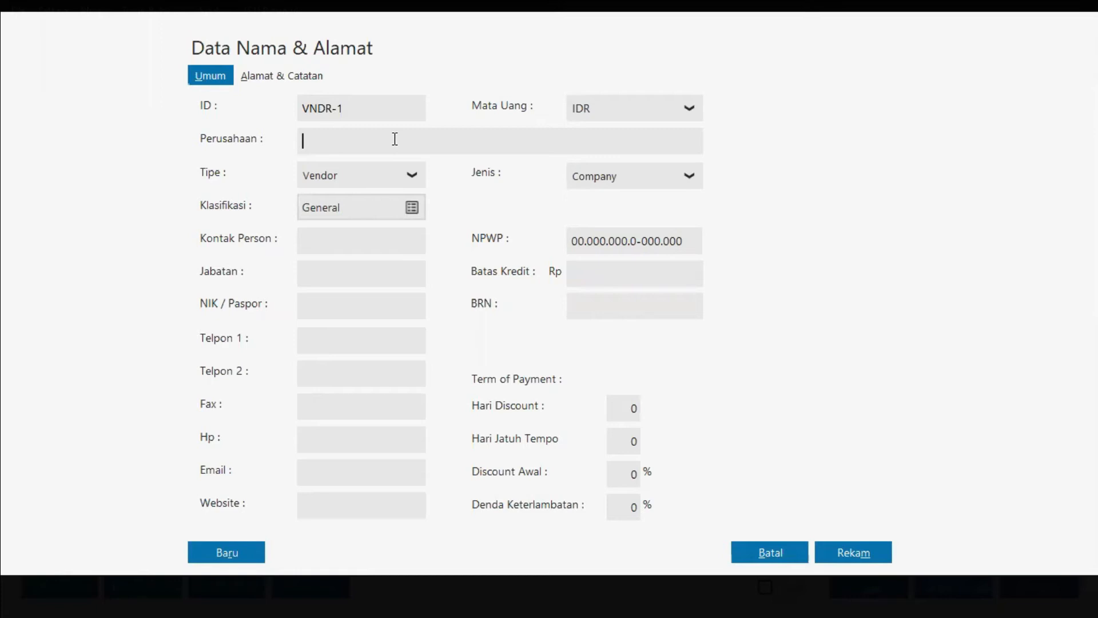
pyautogui.write('Toko Kirana Elekt')
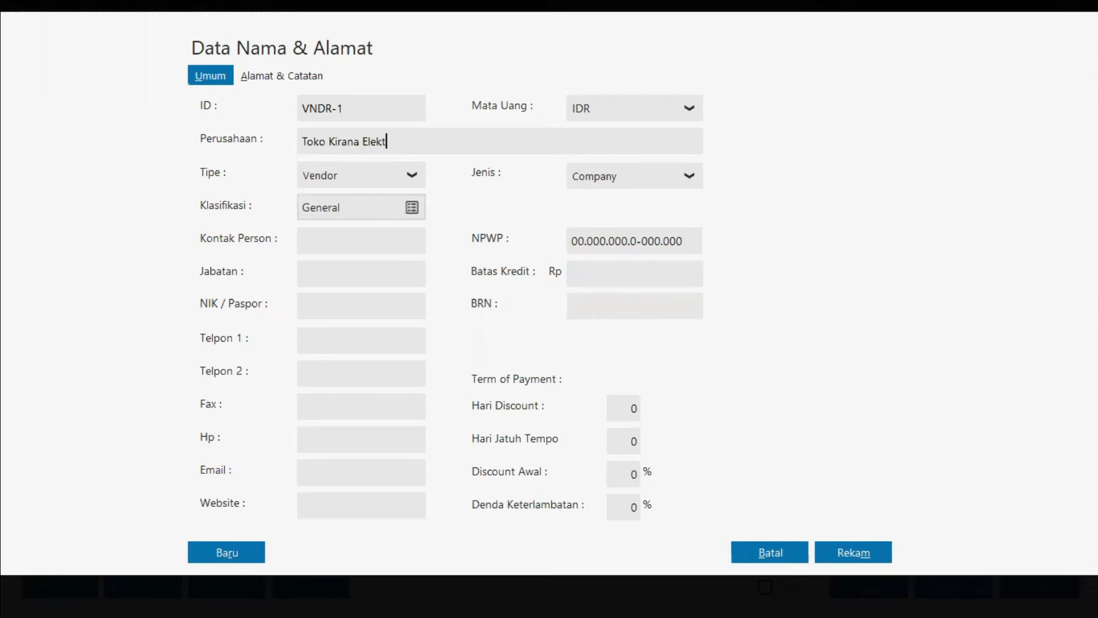
pyautogui.write('ronik')
pyautogui.click(881, 551)
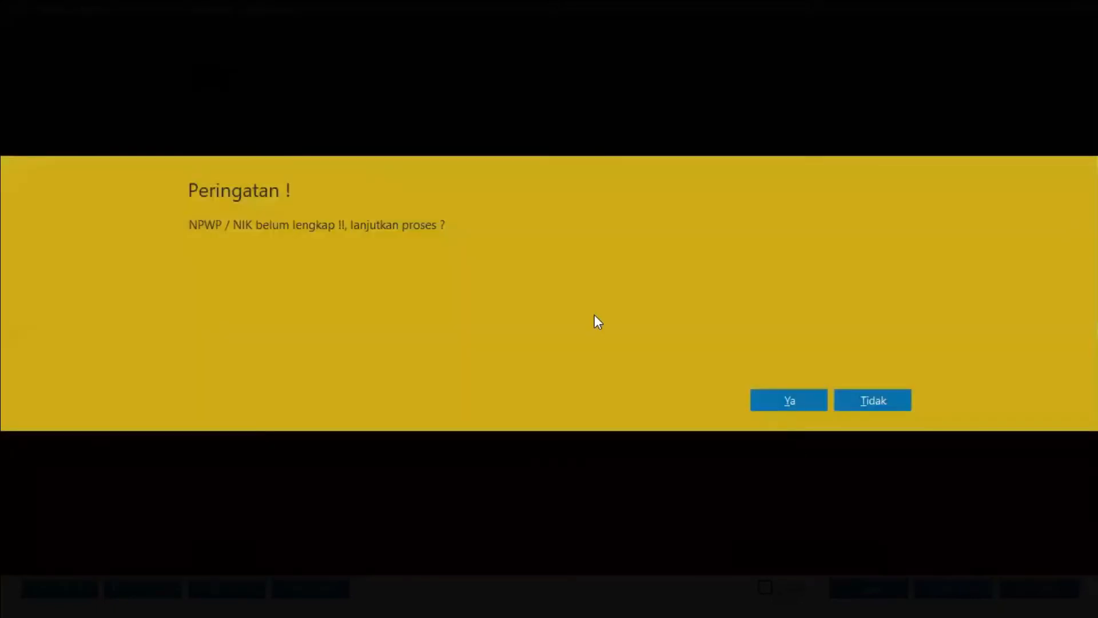
pyautogui.press('Return')
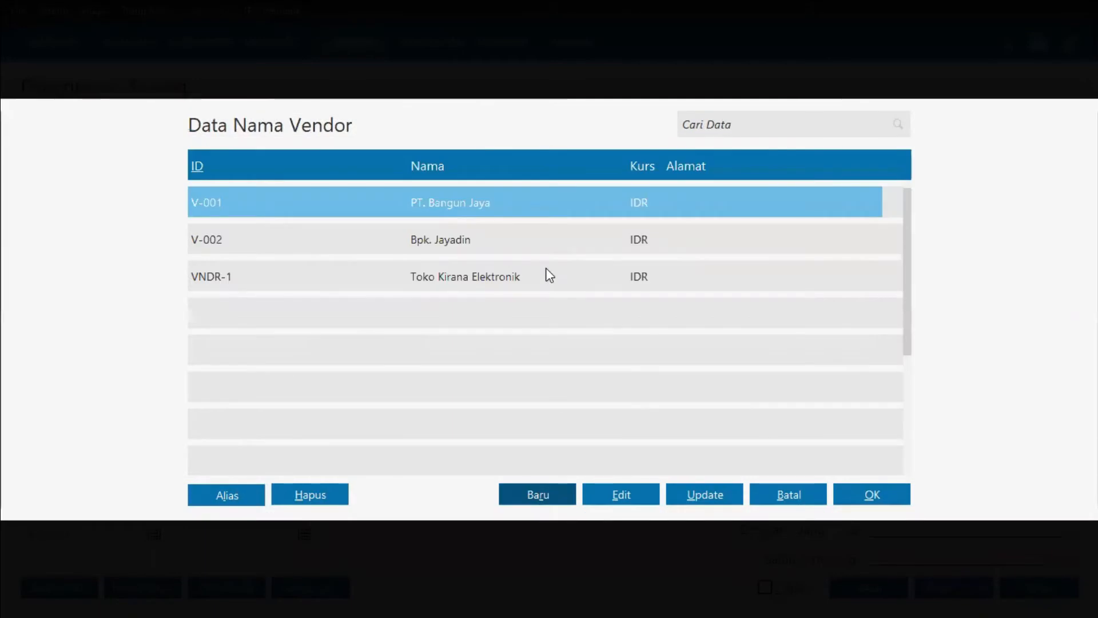
pyautogui.doubleClick(387, 283)
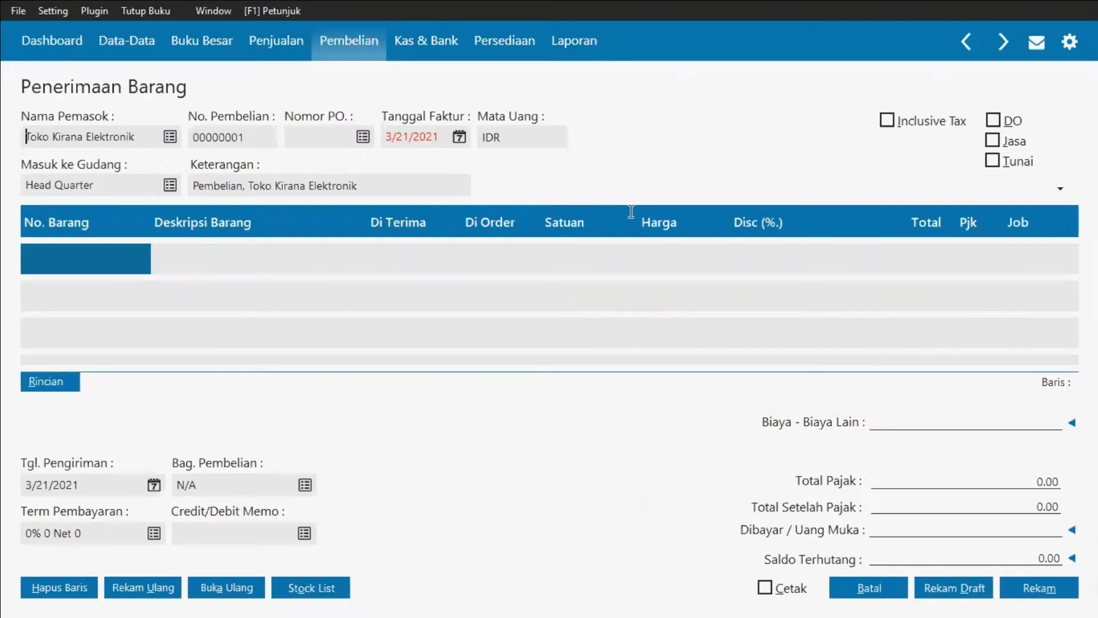
# Step: Set the invoice date to 5 January 2019, checking the invoice in the Word document
pyautogui.hotkey('alt', 'Tab')
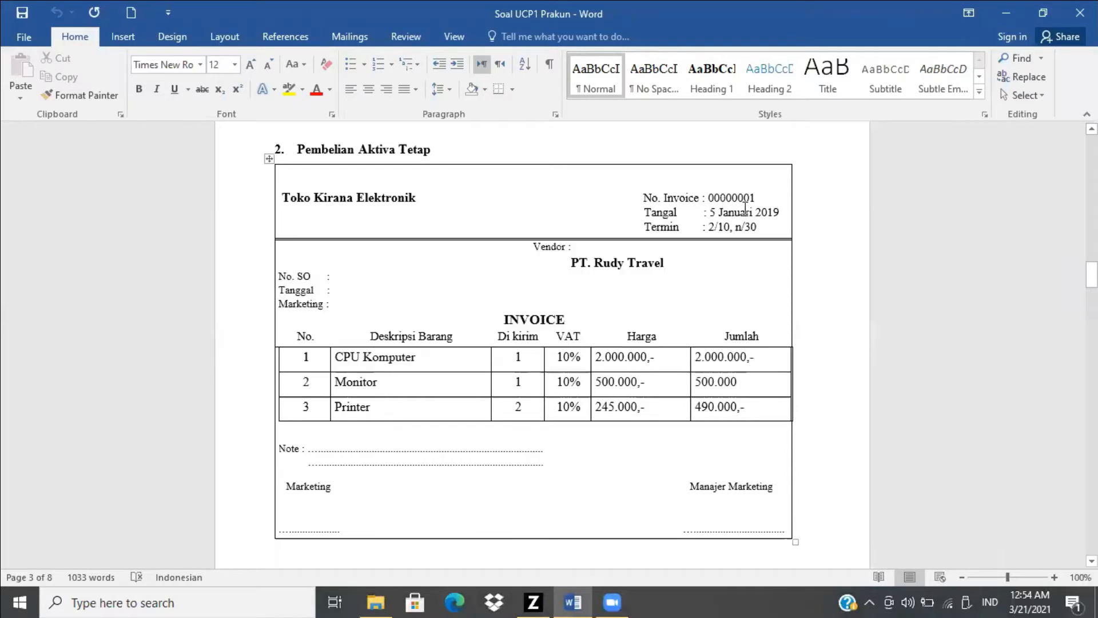
pyautogui.hotkey('alt', 'Tab')
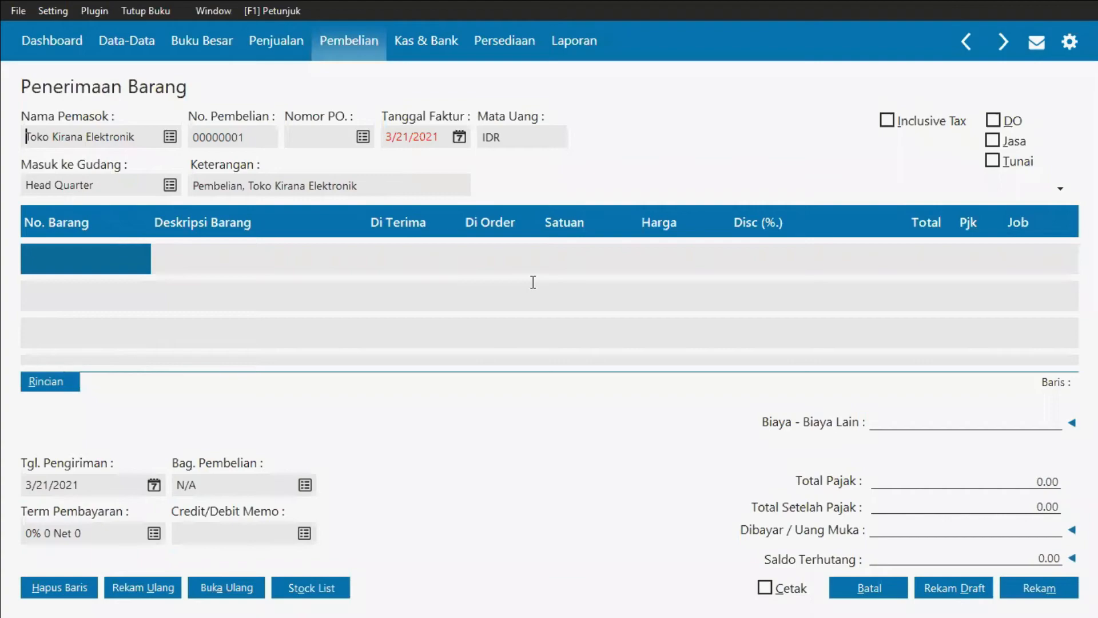
pyautogui.hotkey('alt', 'Tab')
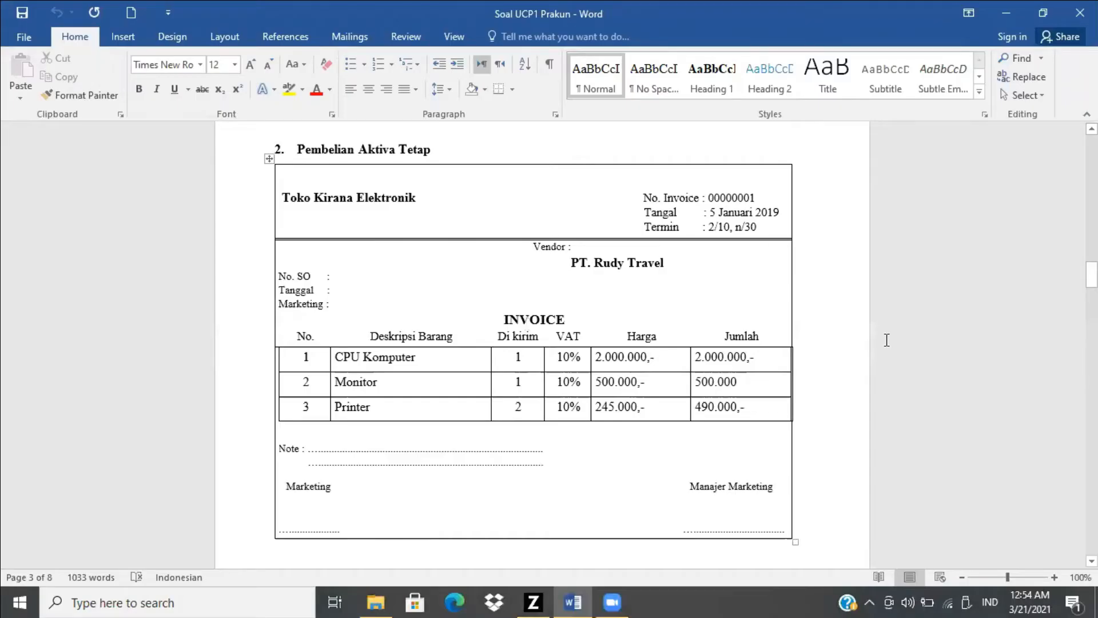
pyautogui.hotkey('alt', 'Tab')
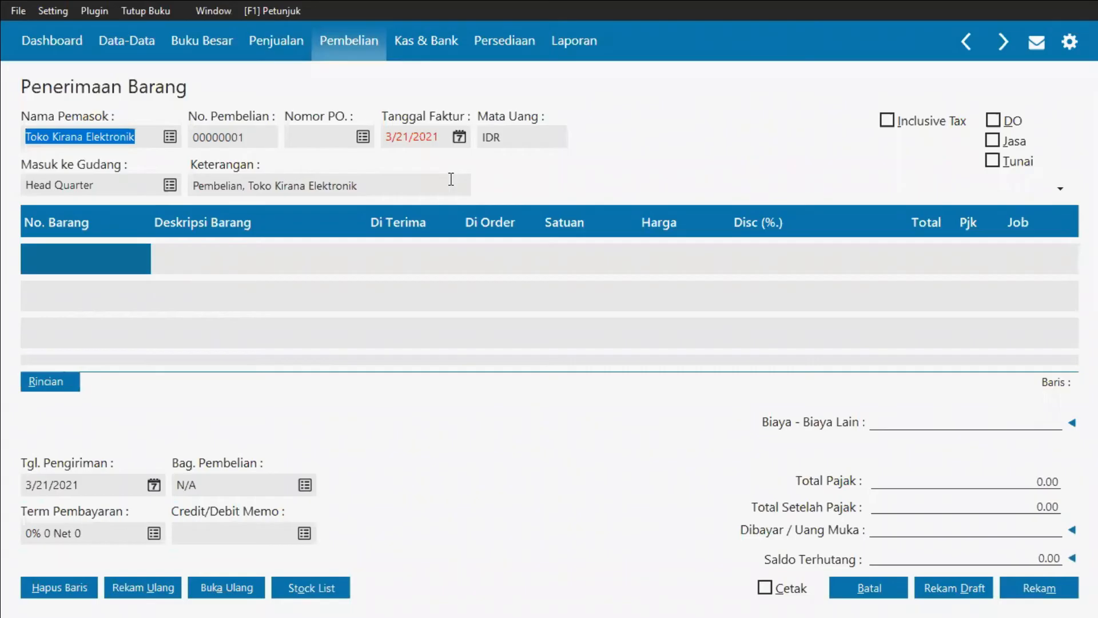
pyautogui.hotkey('alt', 'Tab')
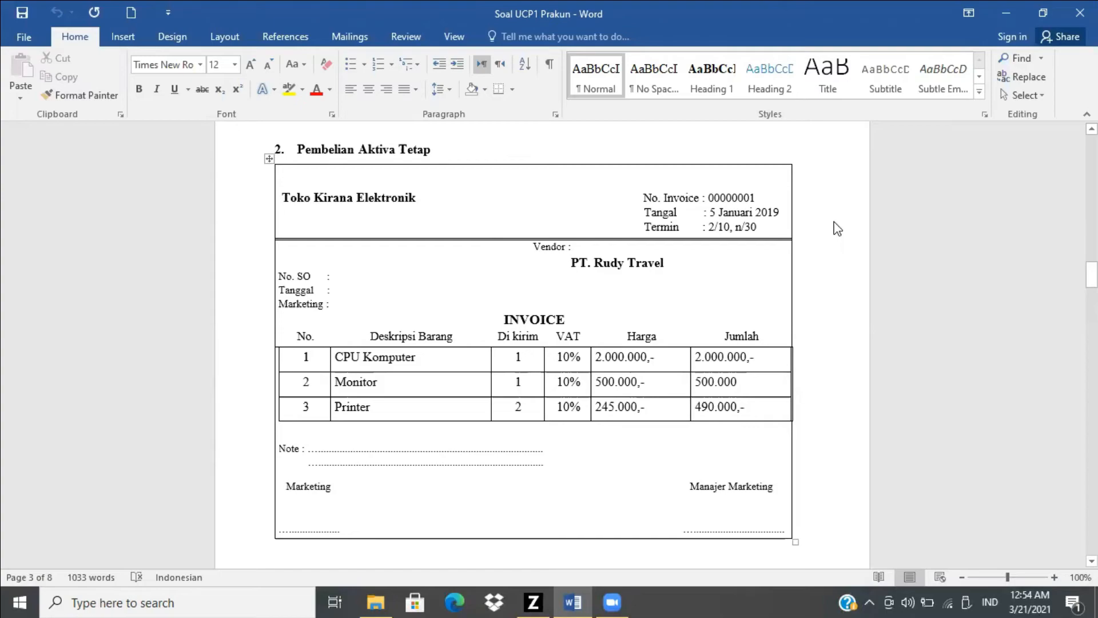
pyautogui.hotkey('alt', 'Tab')
pyautogui.click(460, 138)
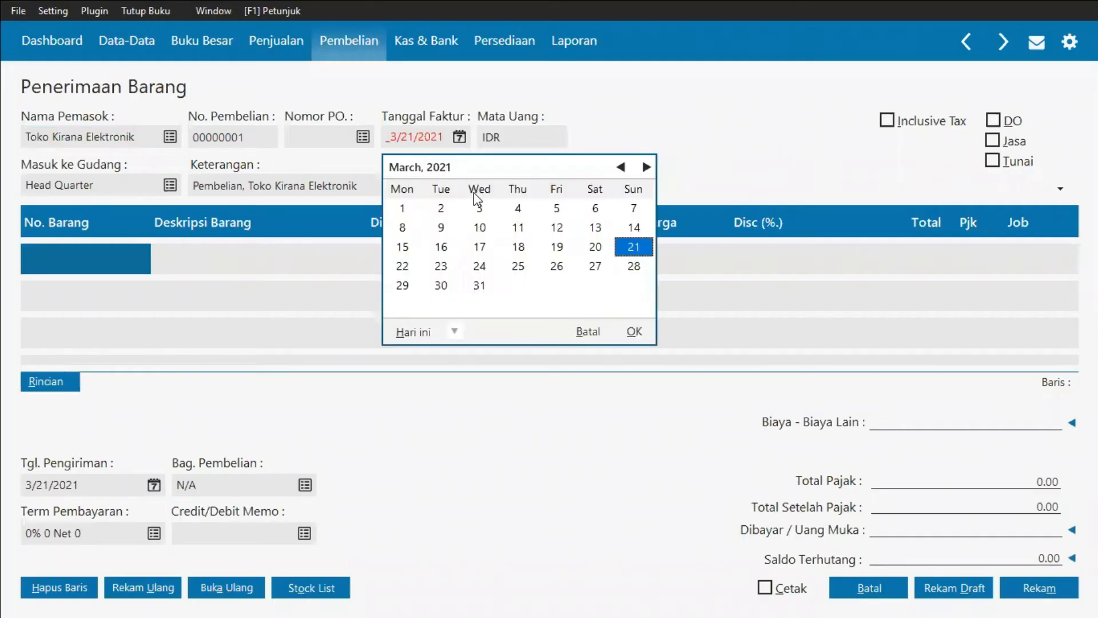
pyautogui.click(455, 331)
pyautogui.click(500, 468)
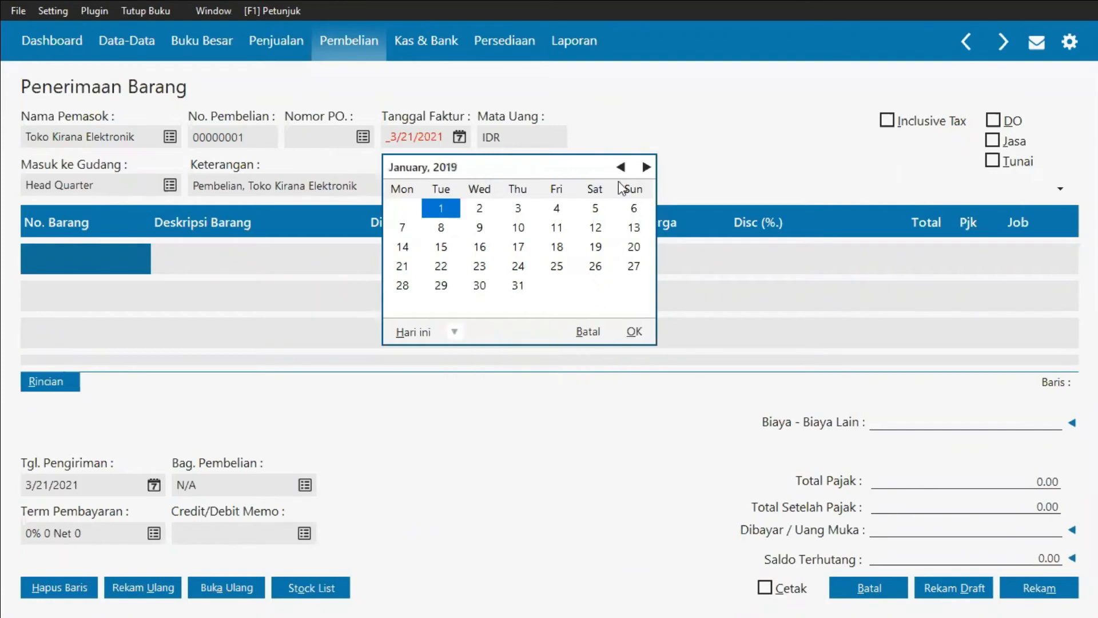
pyautogui.click(598, 207)
pyautogui.hotkey('alt', 'Tab')
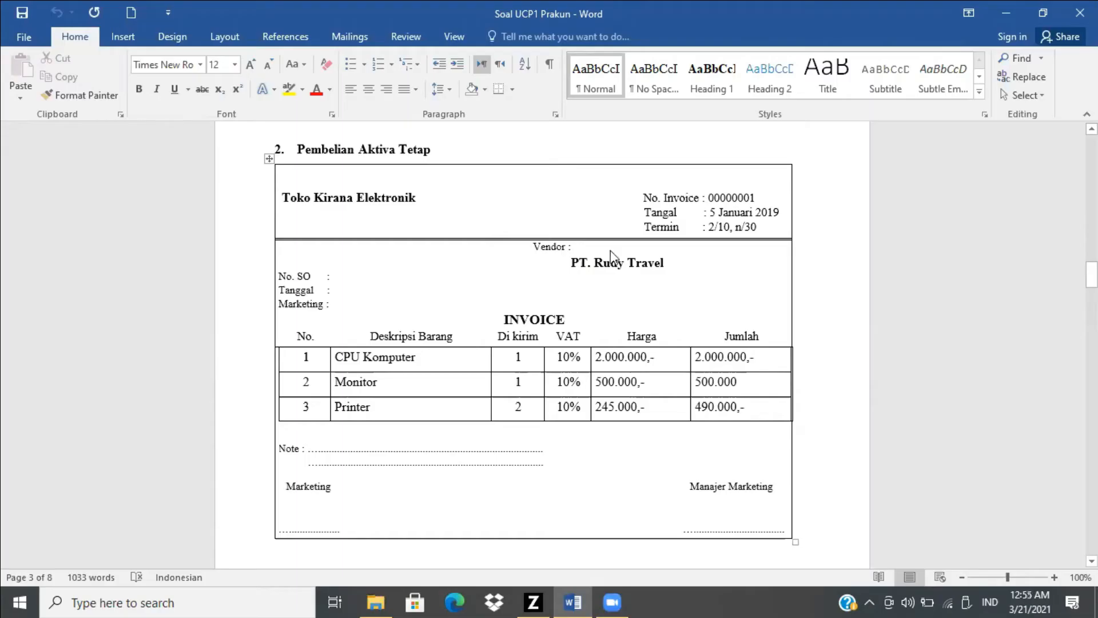
pyautogui.hotkey('alt', 'Tab')
pyautogui.click(634, 332)
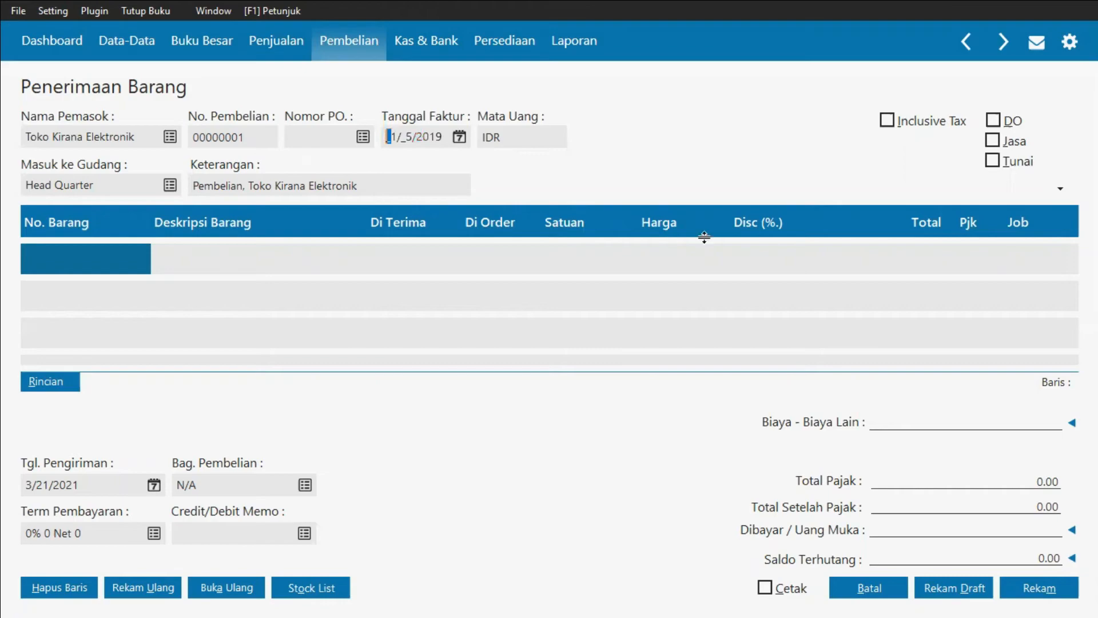
# Step: Mark the purchase invoice as a service (Jasa) invoice
pyautogui.hotkey('alt', 'Tab')
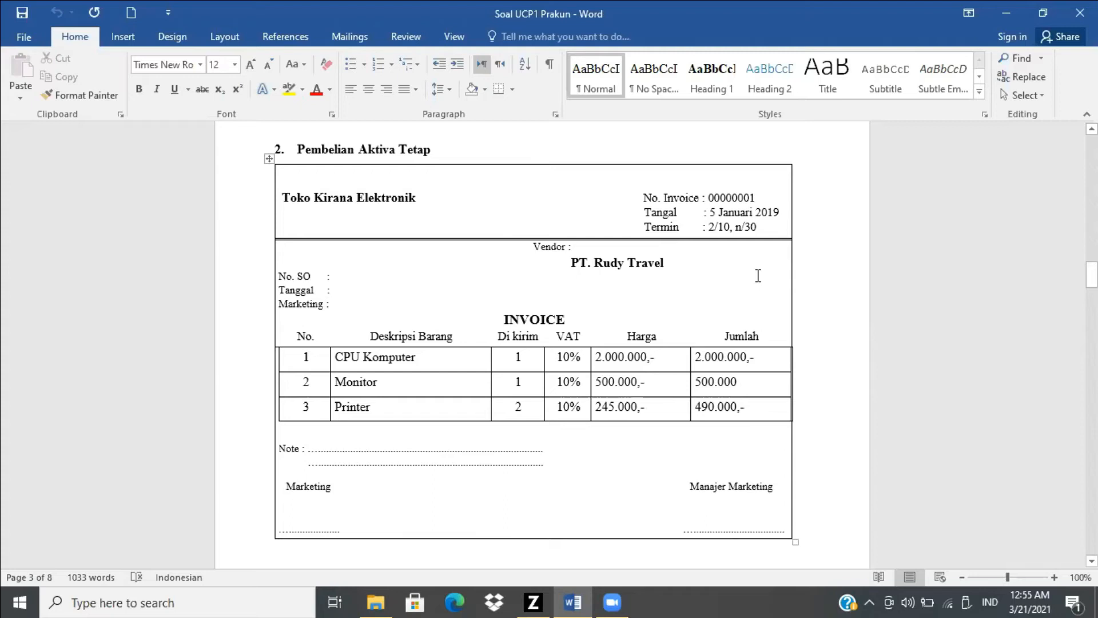
pyautogui.hotkey('alt', 'Tab')
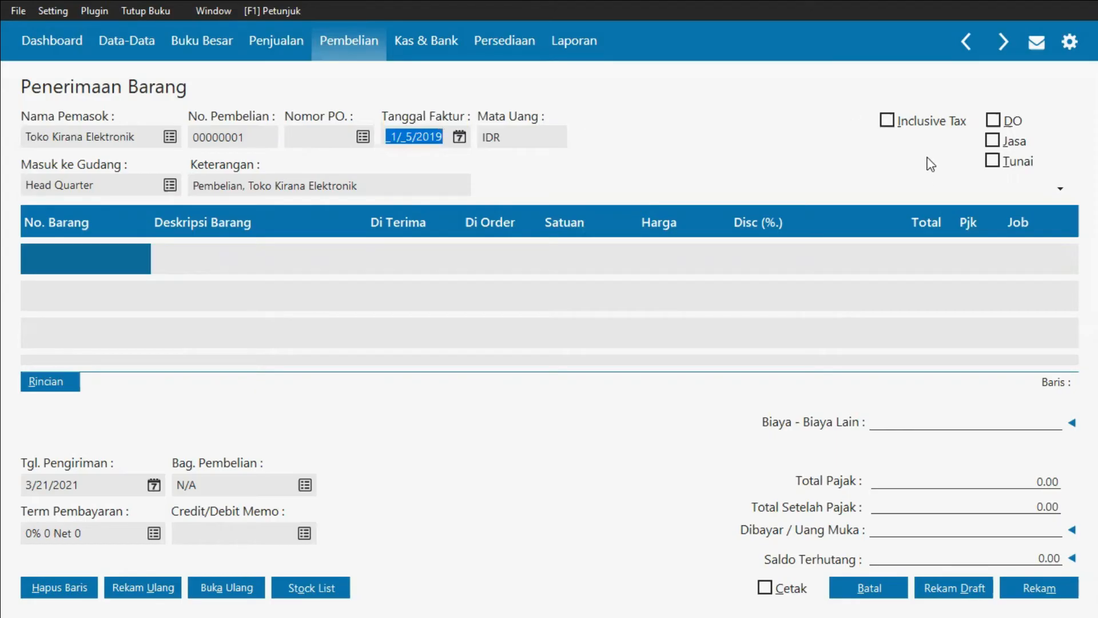
pyautogui.click(994, 141)
pyautogui.click(993, 141)
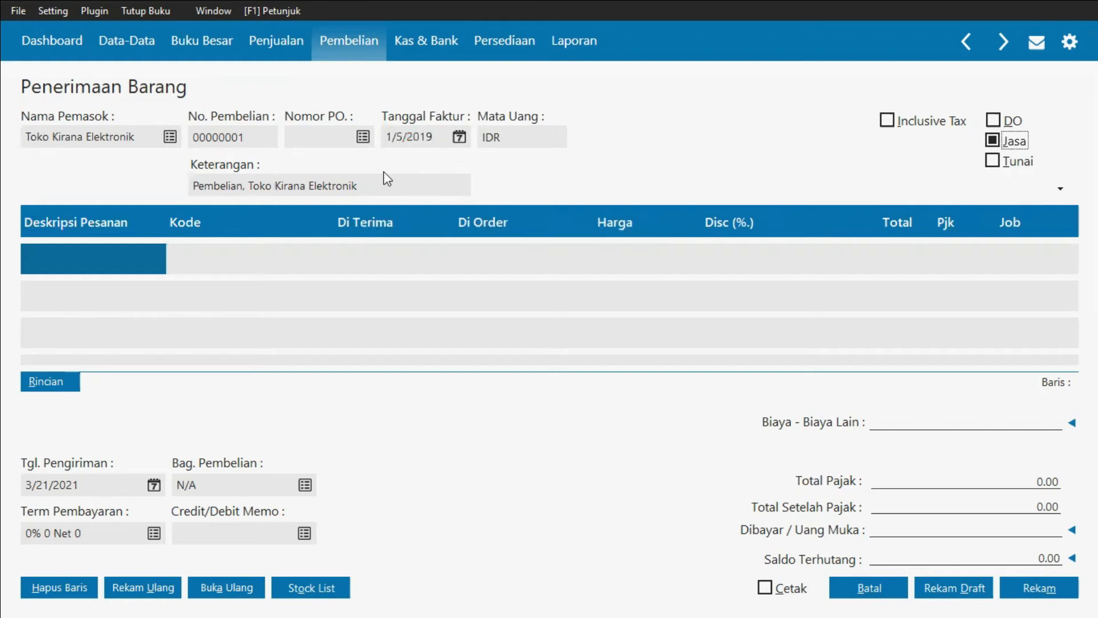
# Step: Change the description to 'Pembelian CPU, Monitor, Printer, Toko Kirana Elektronik'
pyautogui.hotkey('alt', 'Tab')
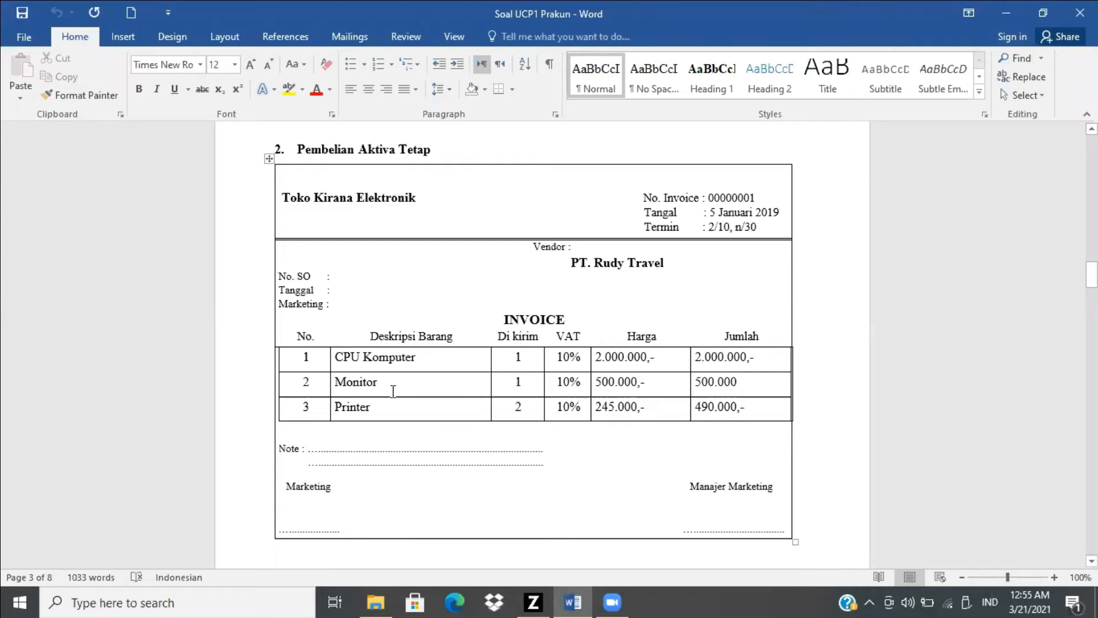
pyautogui.hotkey('alt', 'Tab')
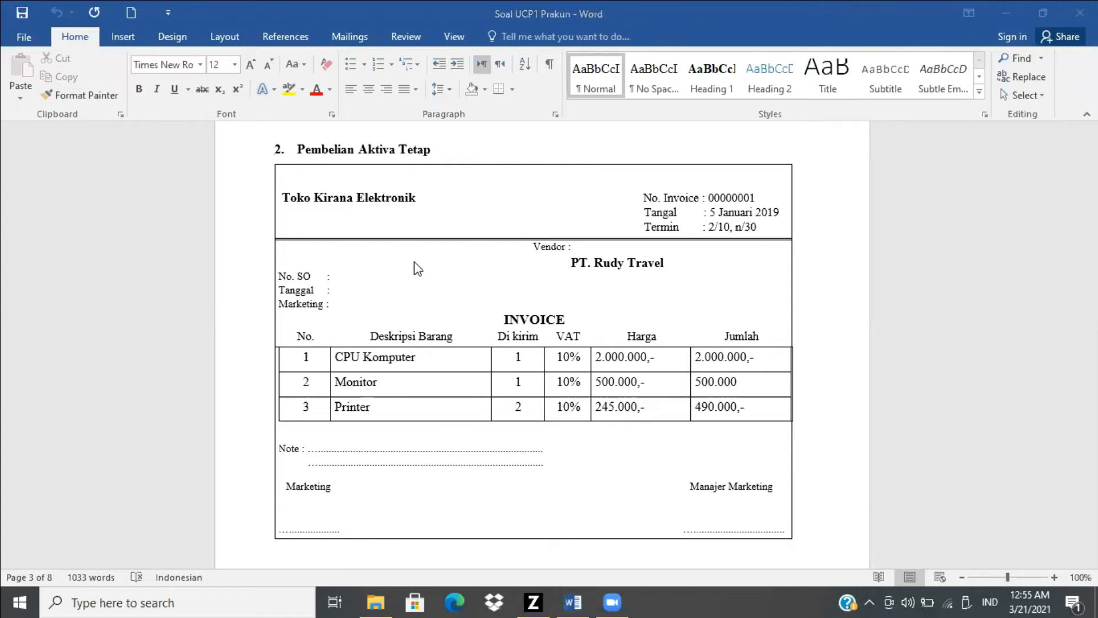
pyautogui.hotkey('alt', 'Tab')
pyautogui.hotkey('alt', 'Tab')
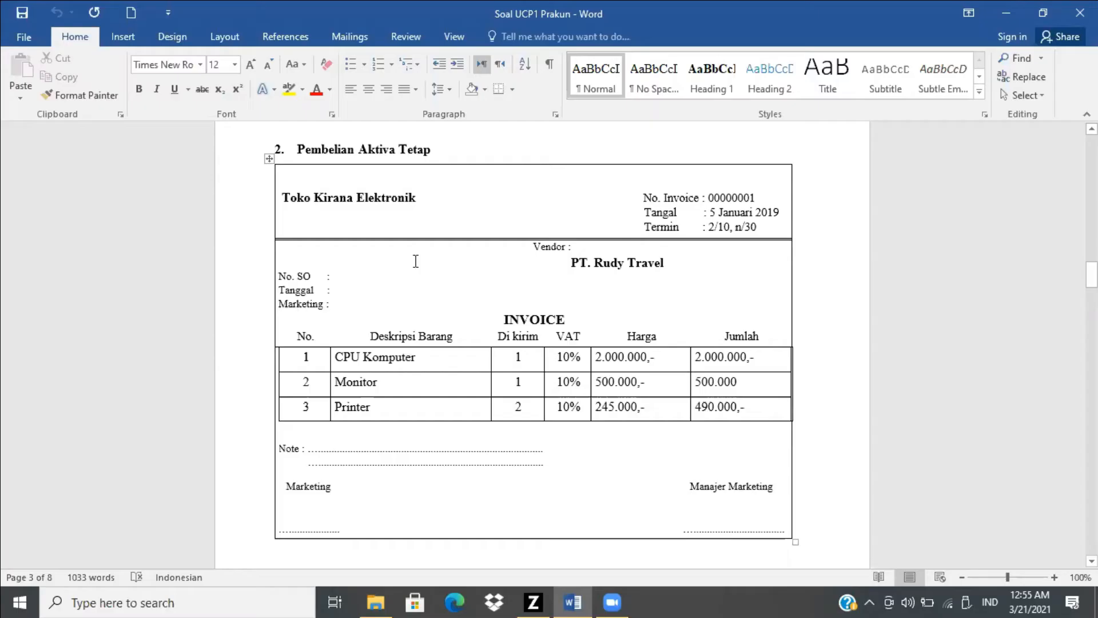
pyautogui.hotkey('alt', 'Tab')
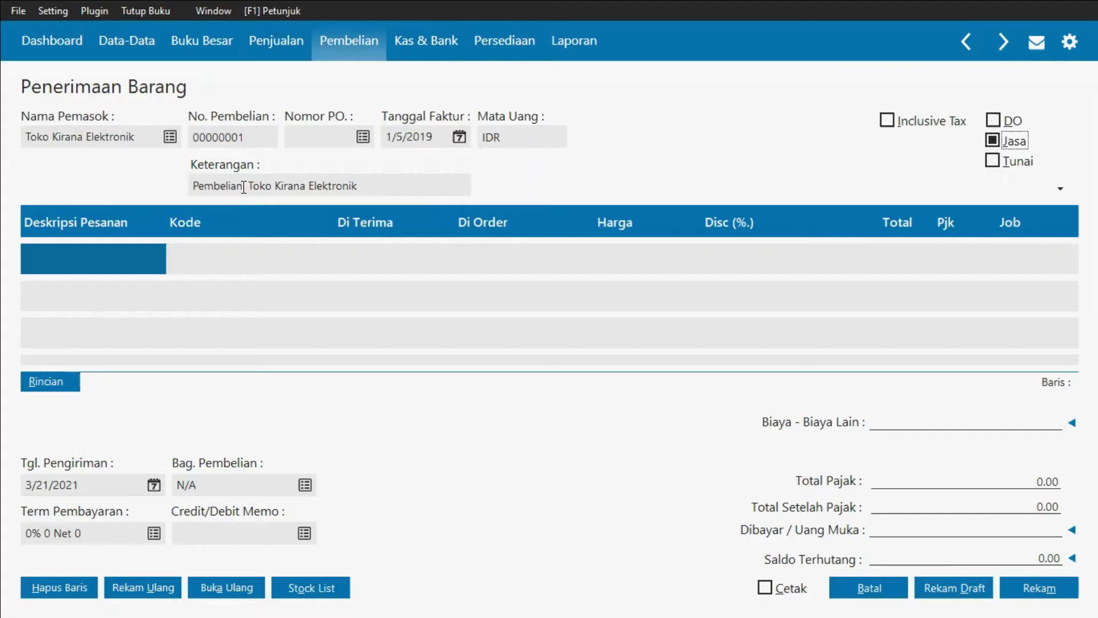
pyautogui.click(243, 187)
pyautogui.write(',')
pyautogui.press('BackSpace')
pyautogui.write('C')
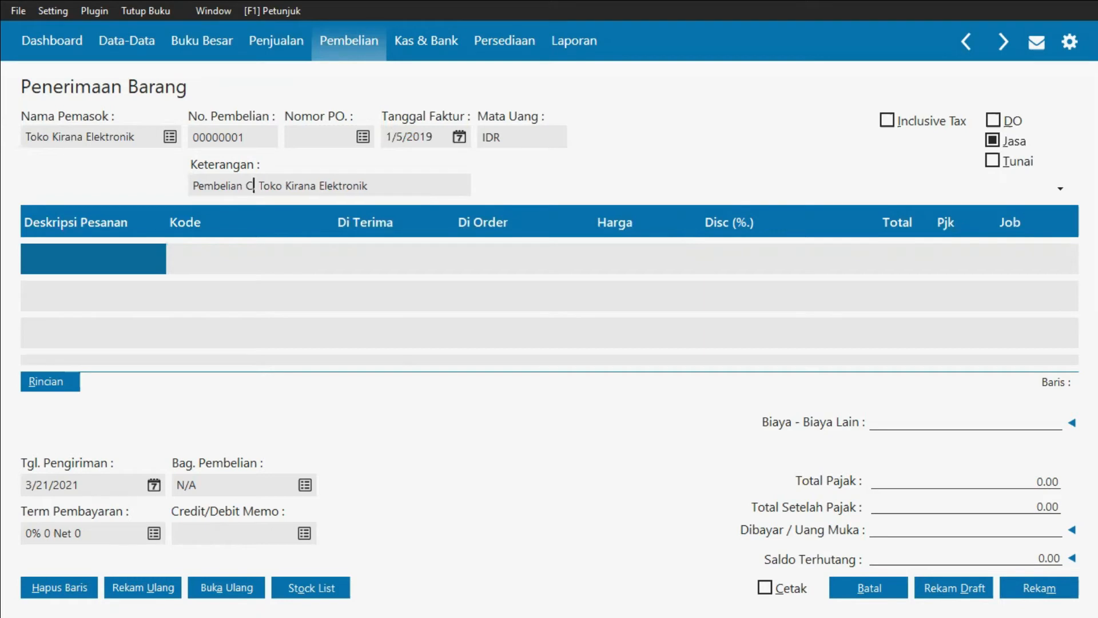
pyautogui.write('PU<')
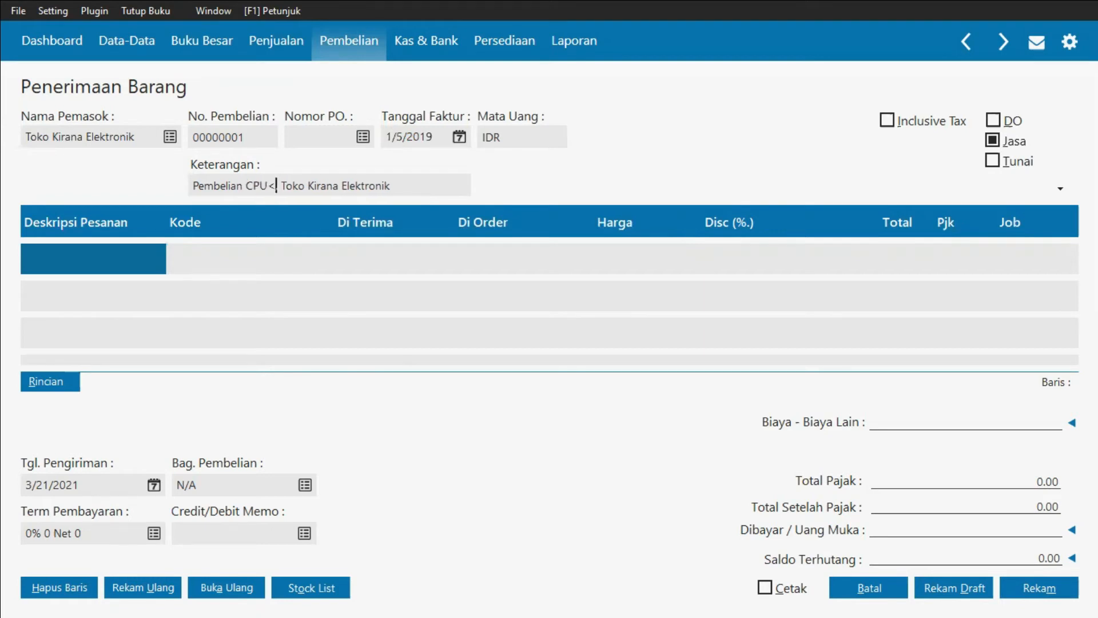
pyautogui.press('BackSpace')
pyautogui.write(', Mon')
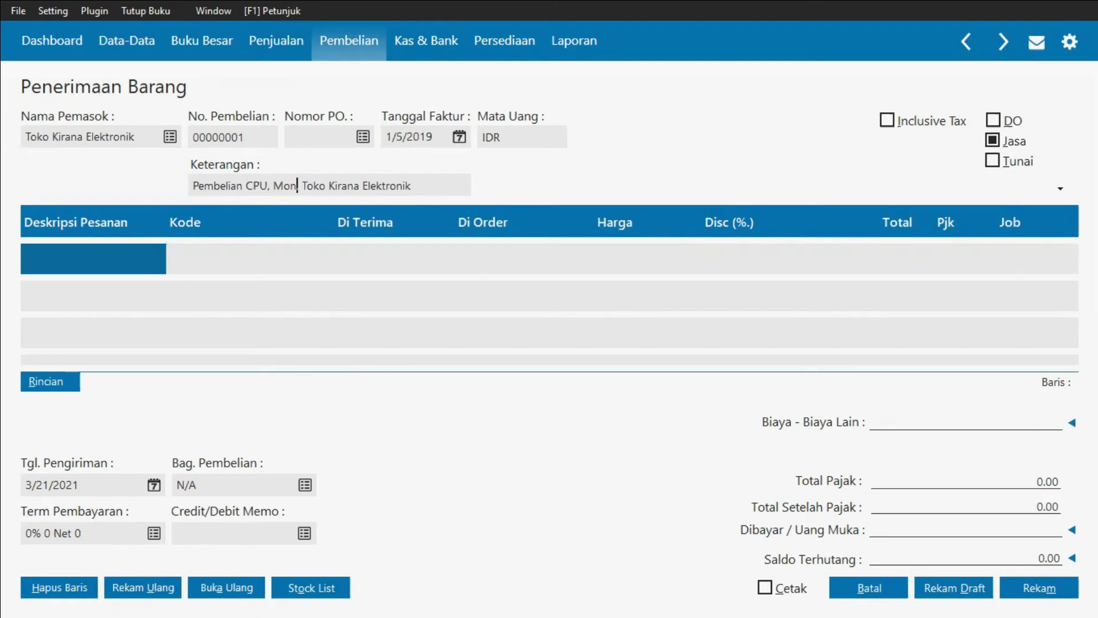
pyautogui.write('itor, ')
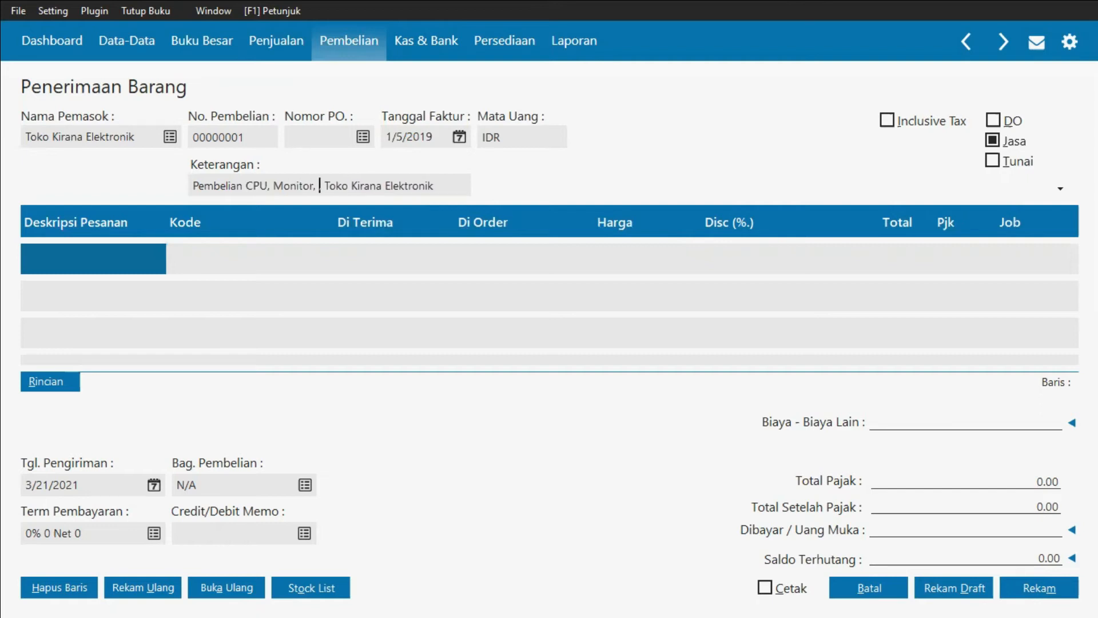
pyautogui.write('Printer ')
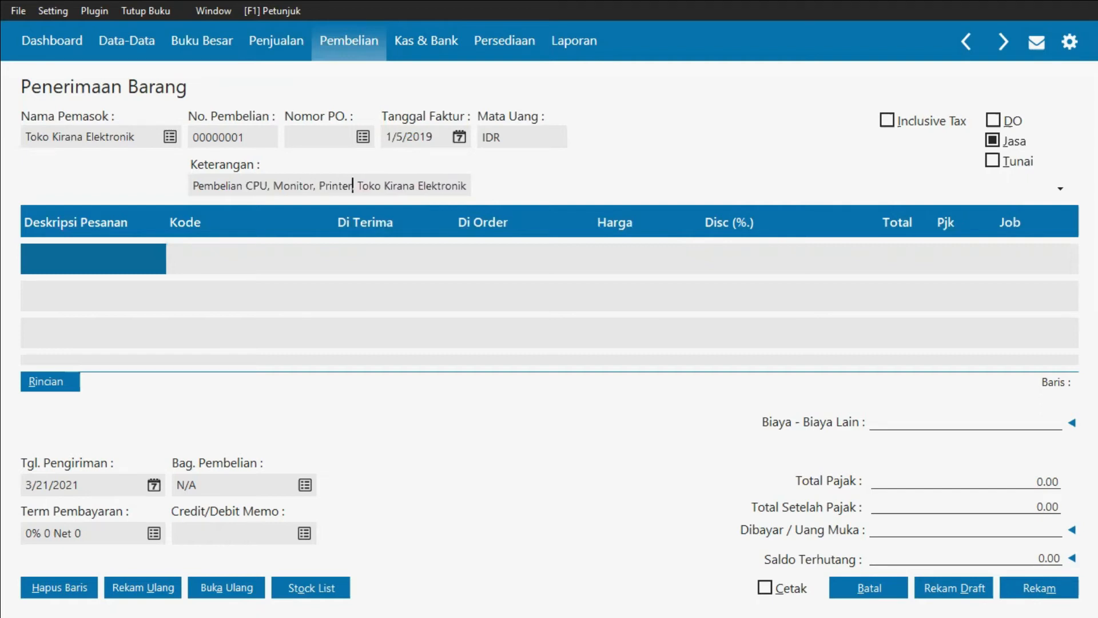
pyautogui.write(',')
# Step: Enter 'CPU Komputer' as the first line's description
pyautogui.click(127, 257)
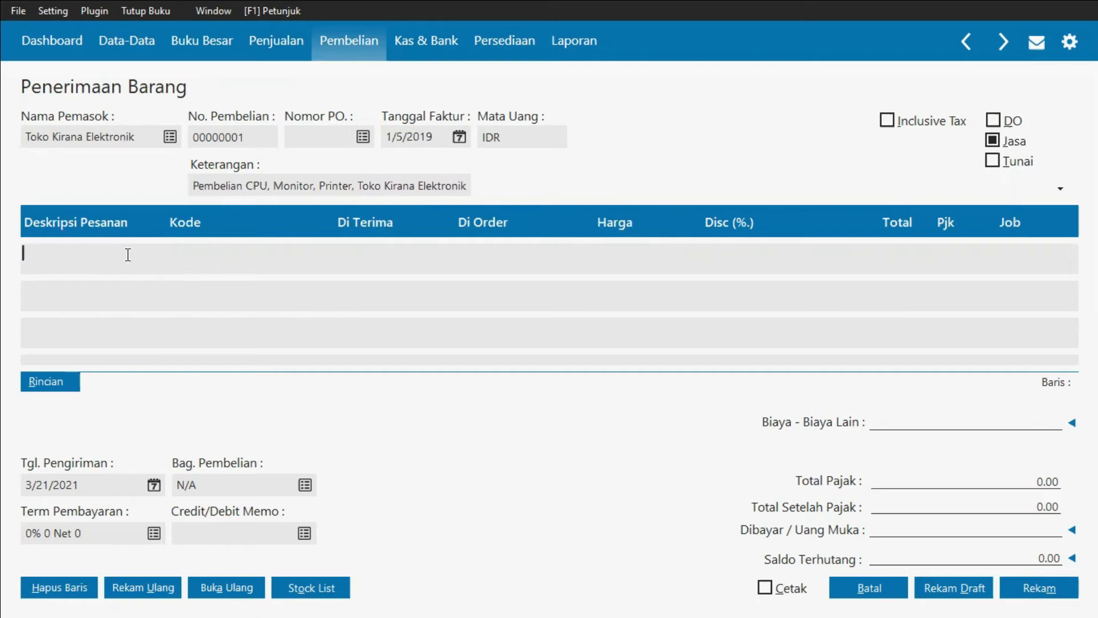
pyautogui.write('Cp')
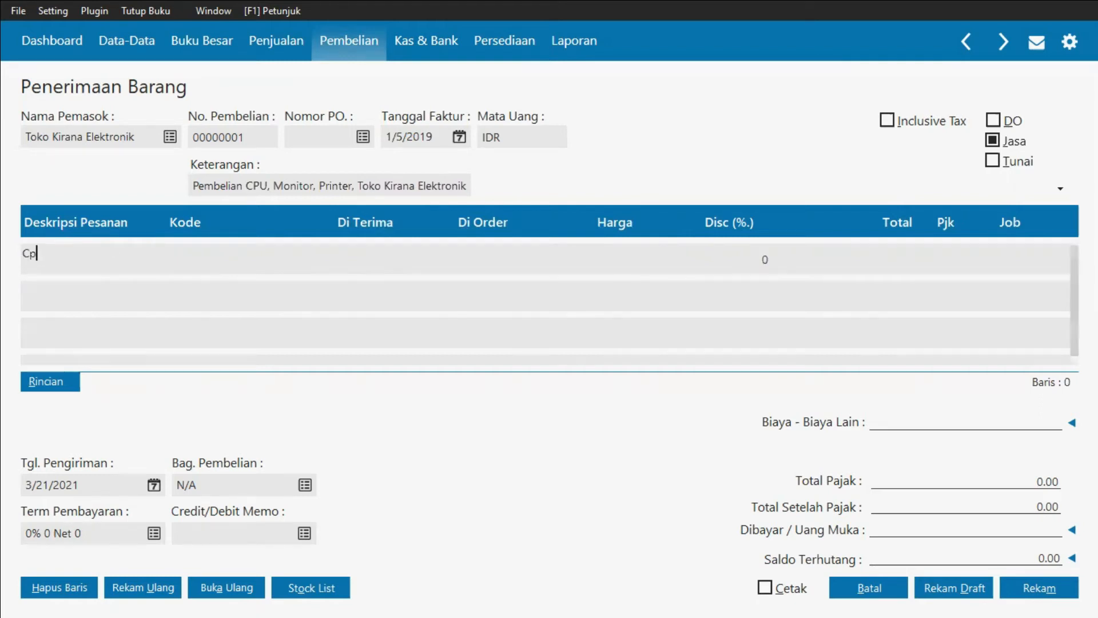
pyautogui.click(22, 254)
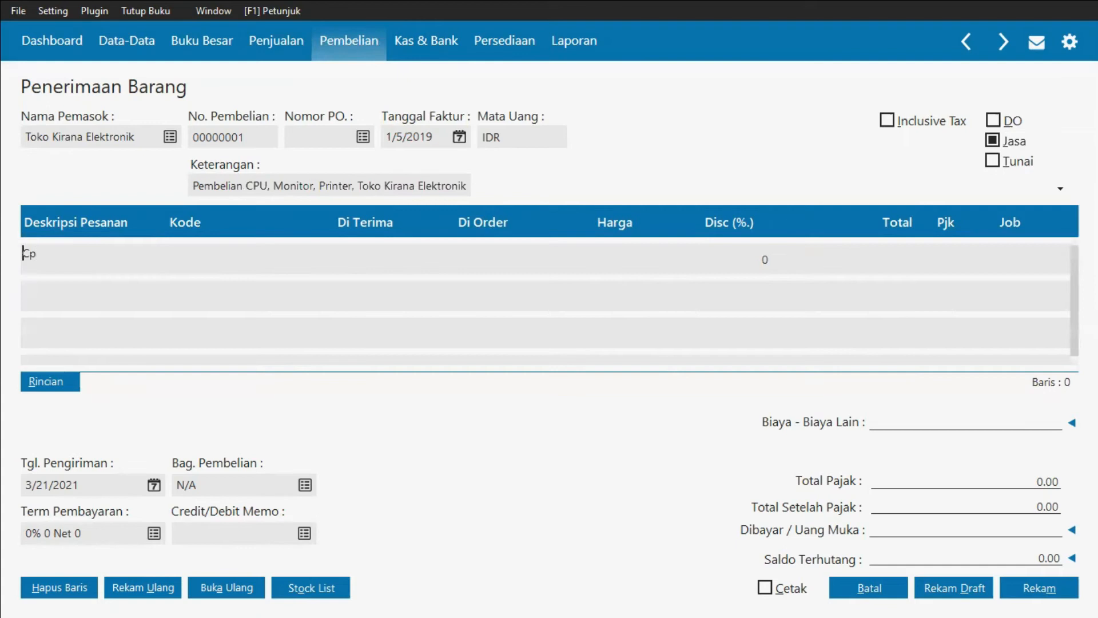
pyautogui.click(75, 253)
pyautogui.press('BackSpace')
pyautogui.write('P')
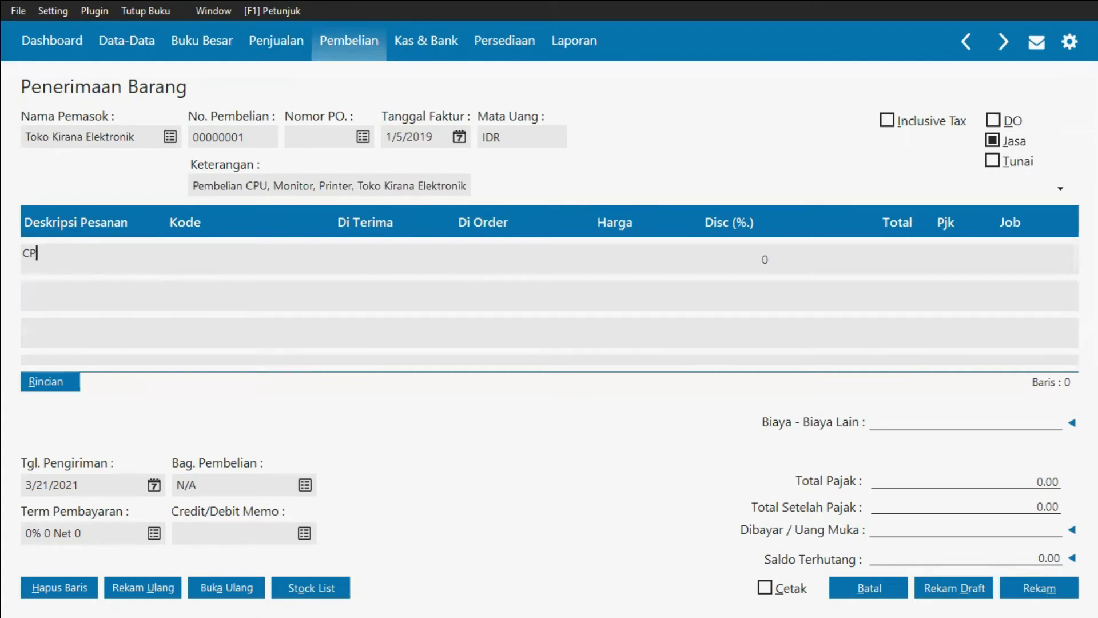
pyautogui.write('U Komputer')
# Step: Assign account 170000091 Peralatan to the CPU Komputer line
pyautogui.click(202, 262)
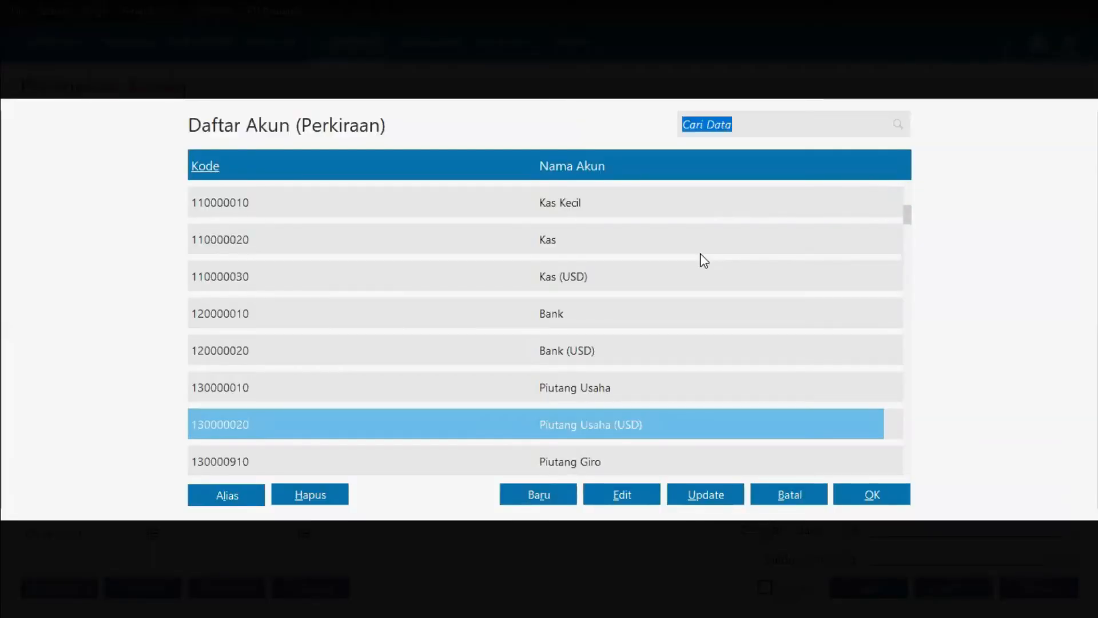
pyautogui.press('Down')
pyautogui.press('Down')
pyautogui.press('Down')
pyautogui.press('Down')
pyautogui.press('pagedown')
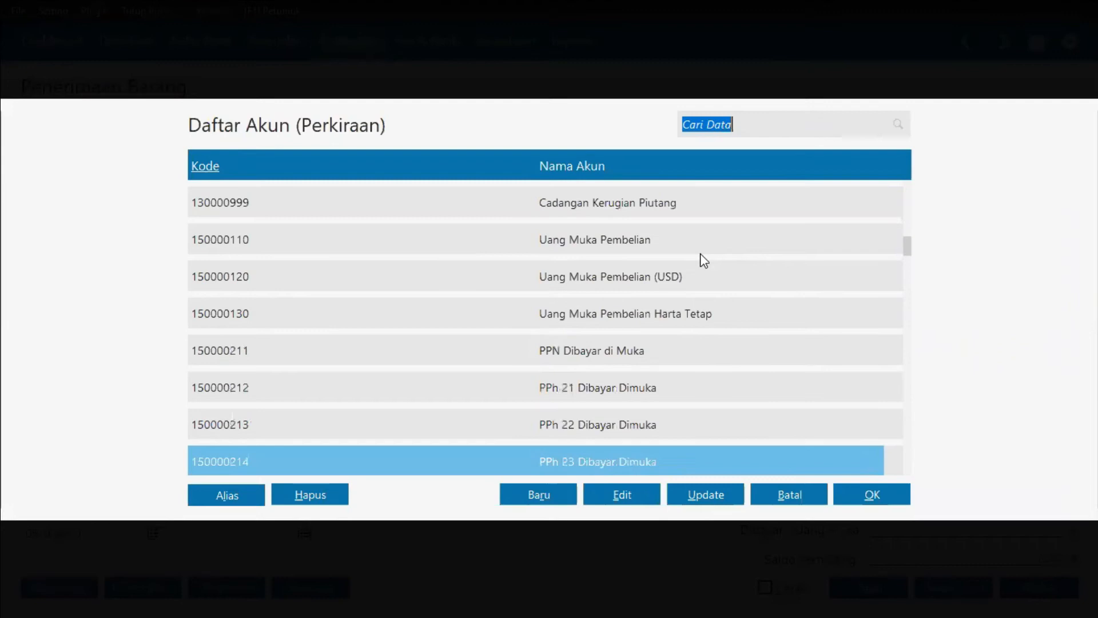
pyautogui.press('Down')
pyautogui.press('Down')
pyautogui.press('Down')
pyautogui.press('Down')
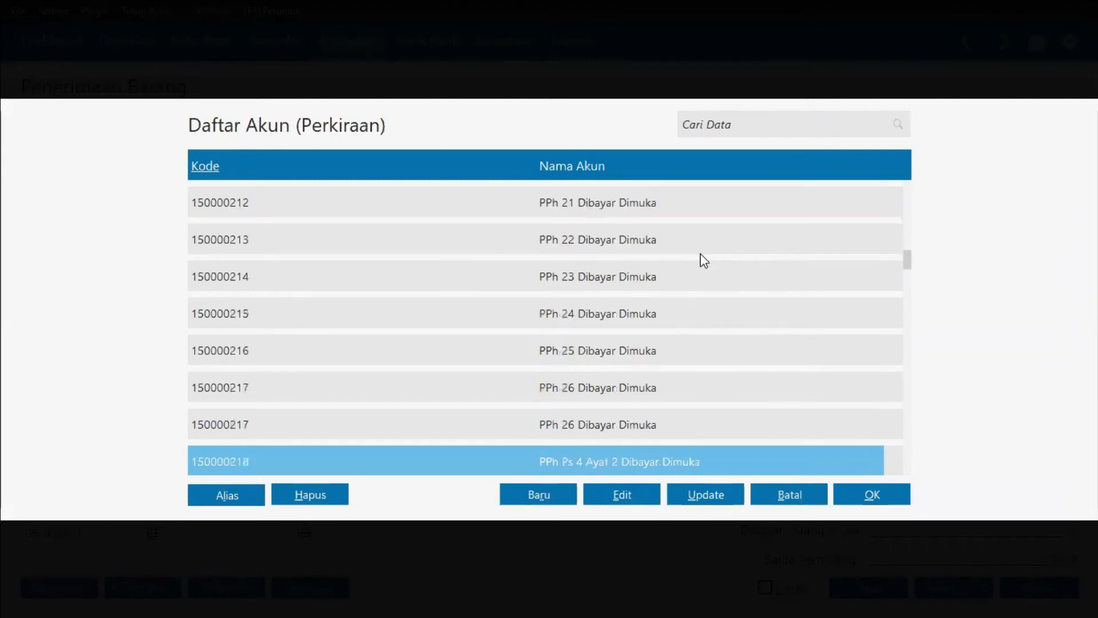
pyautogui.press('pagedown')
pyautogui.press('pagedown')
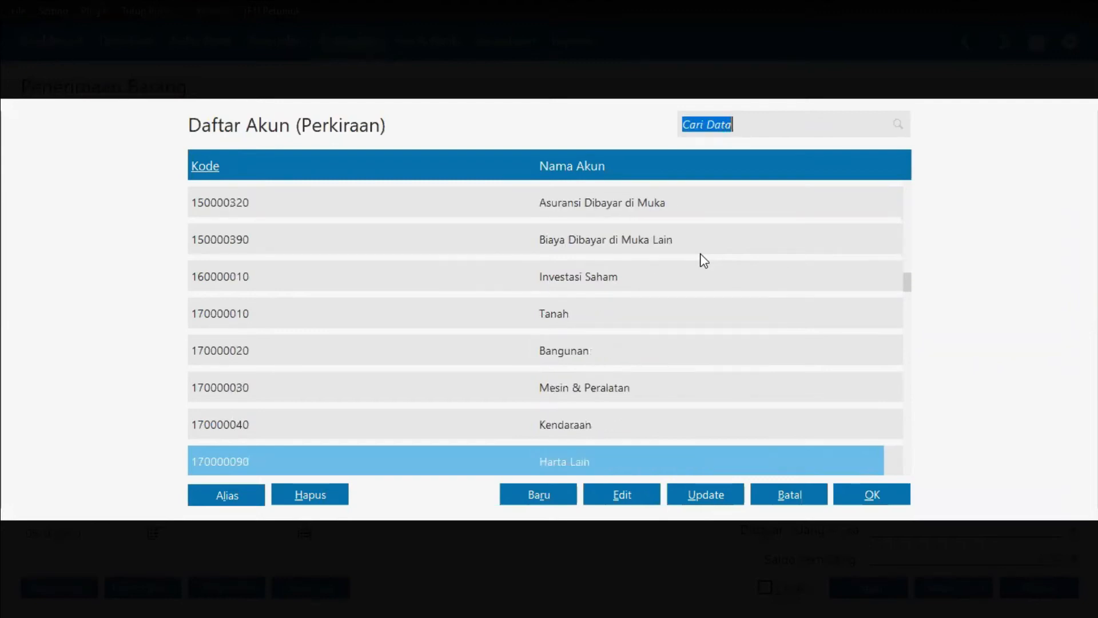
pyautogui.press('Down')
pyautogui.press('Down')
pyautogui.press('Up')
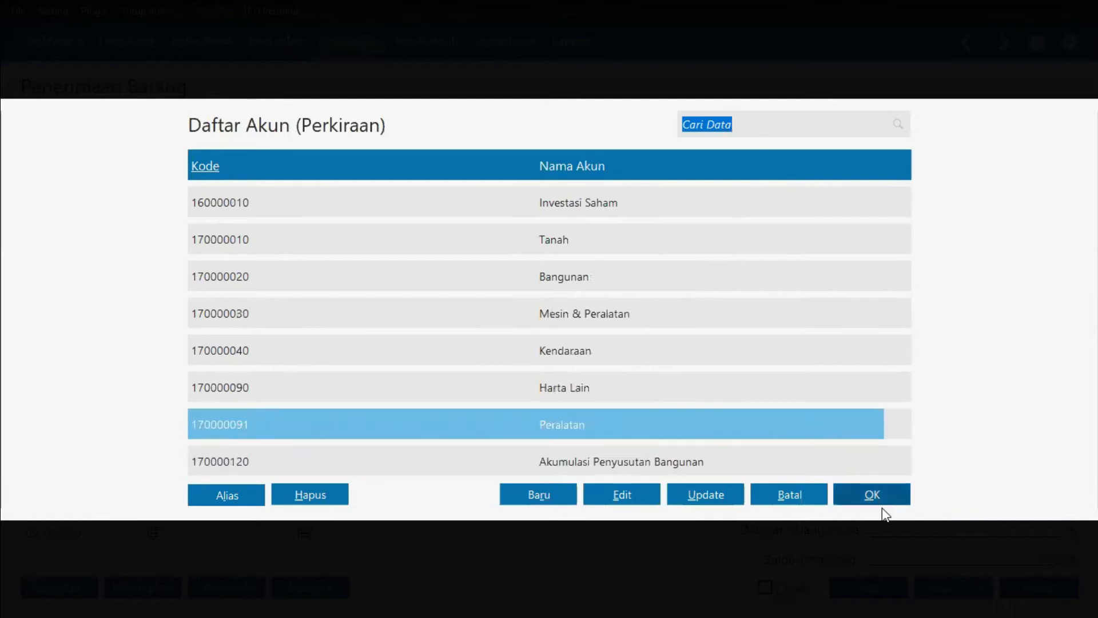
pyautogui.click(872, 496)
# Step: Set the received quantity of the CPU Komputer line to 1
pyautogui.click(394, 272)
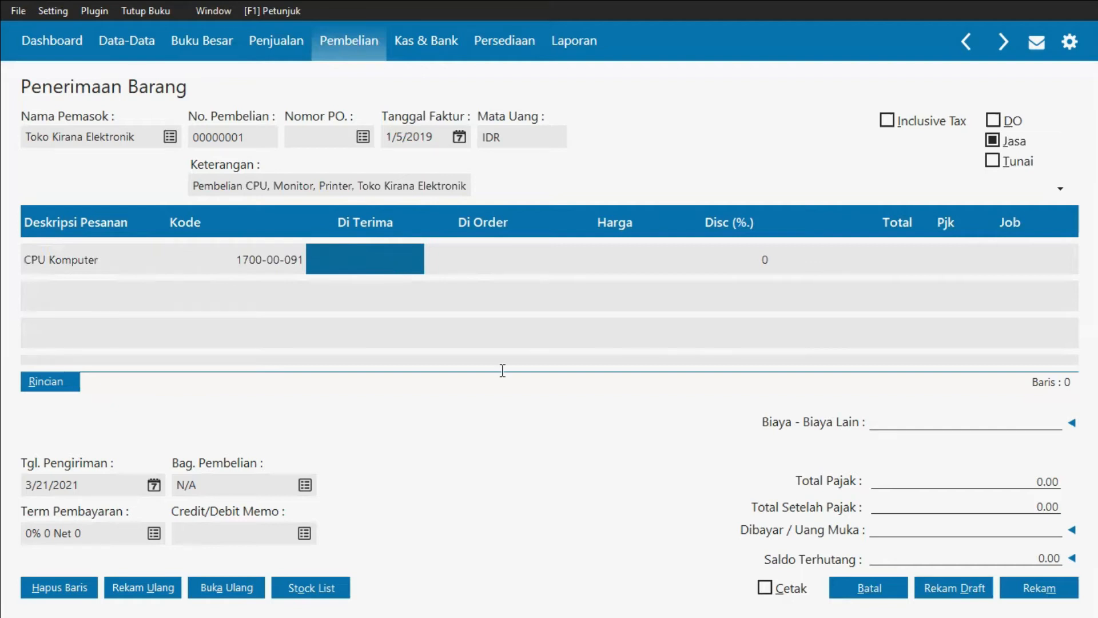
pyautogui.hotkey('alt', 'Tab')
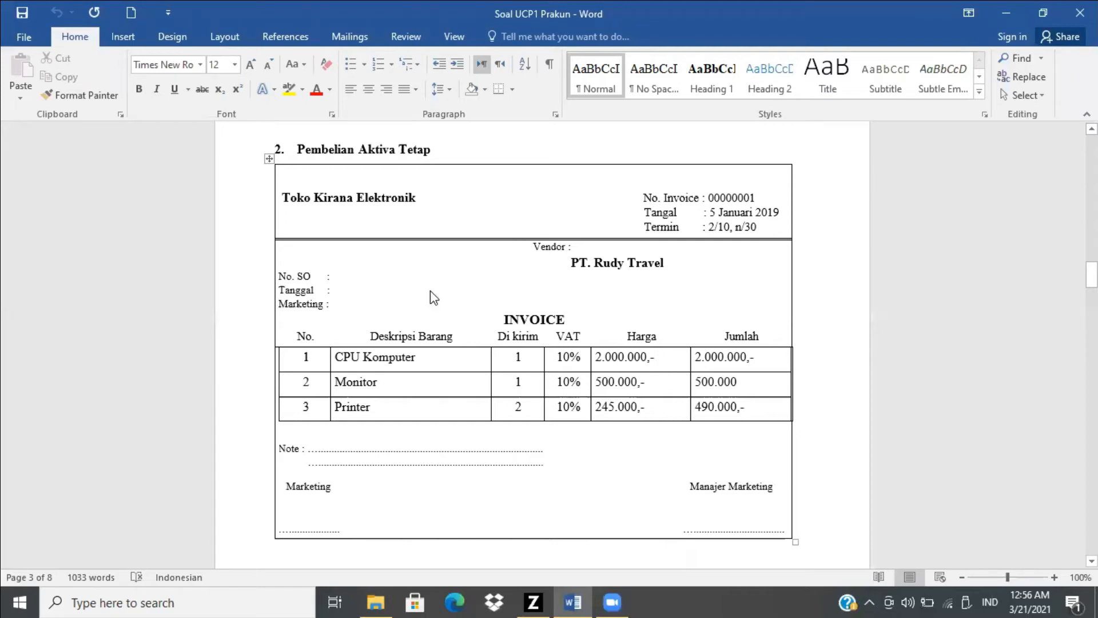
pyautogui.hotkey('alt', 'Tab')
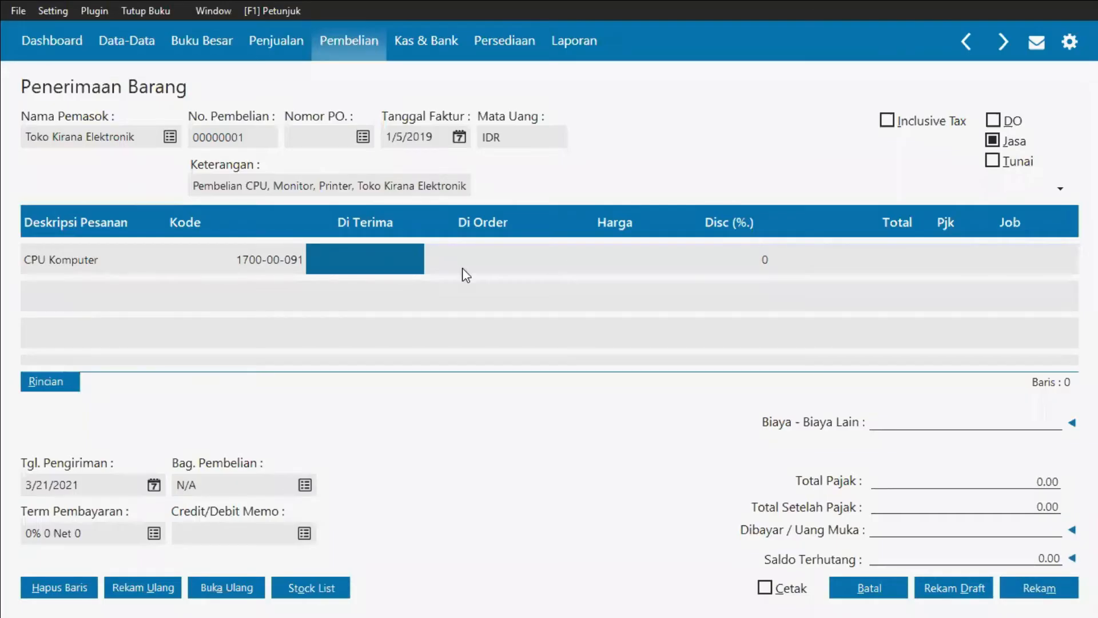
pyautogui.write('1')
pyautogui.press('Return')
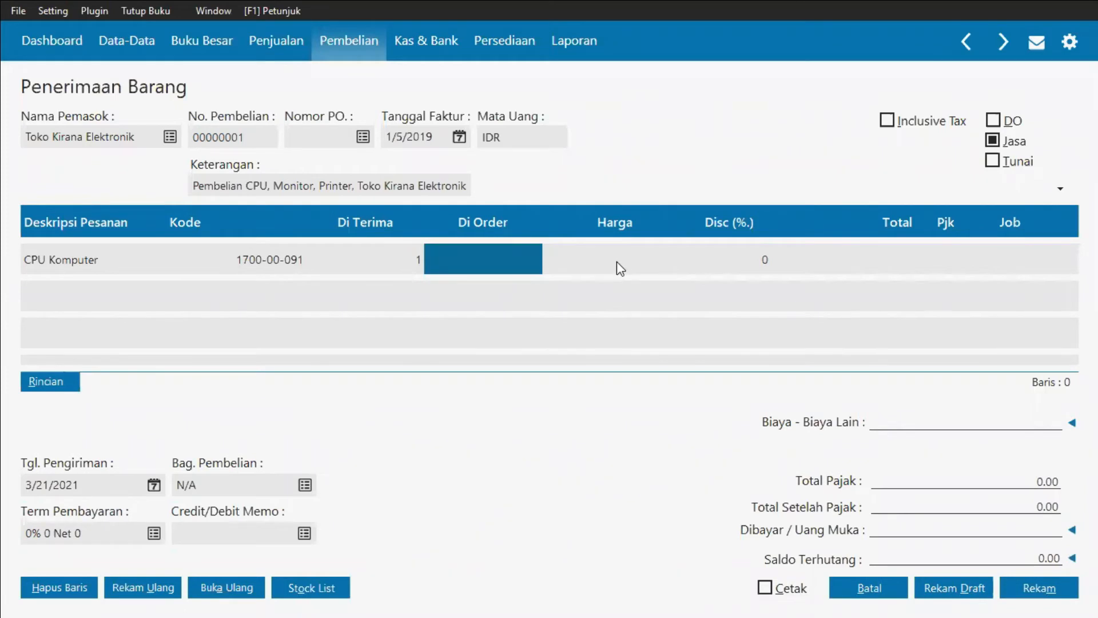
pyautogui.press('Return')
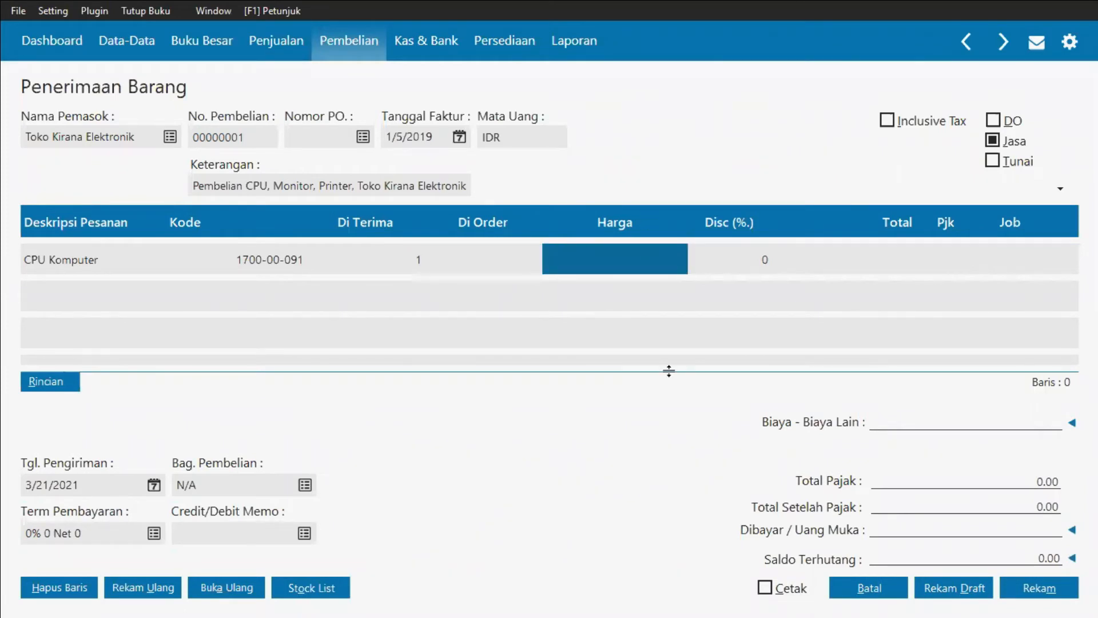
# Step: Set the CPU Komputer line's price to 2,000,000, checking the invoice in the Word document
pyautogui.hotkey('alt', 'Tab')
pyautogui.hotkey('alt', 'Tab')
pyautogui.write('20')
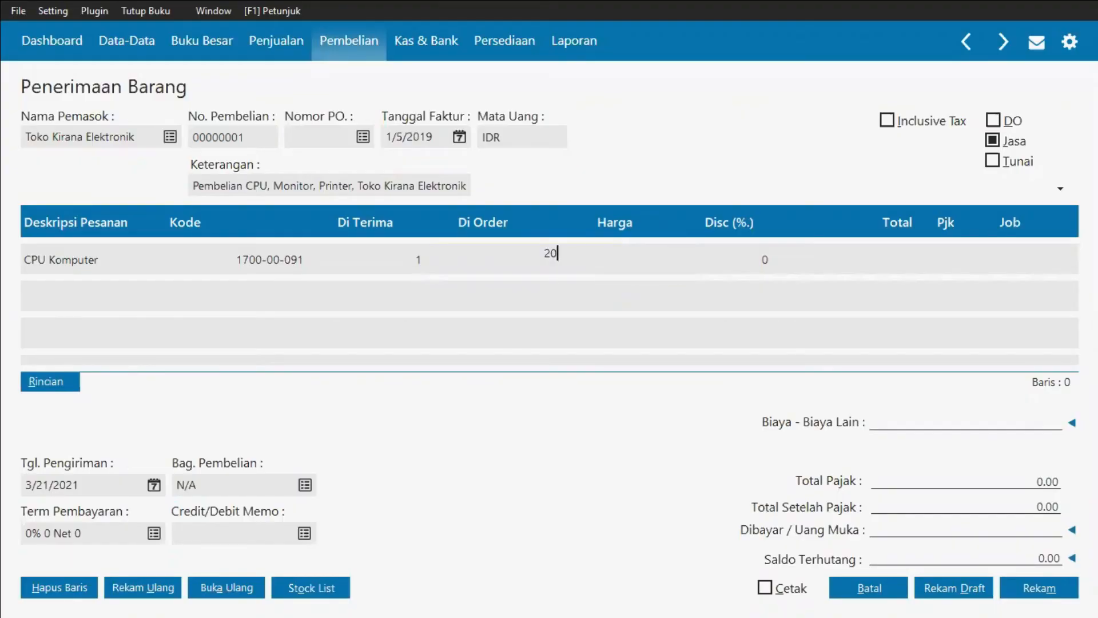
pyautogui.write('00000')
pyautogui.press('Tab')
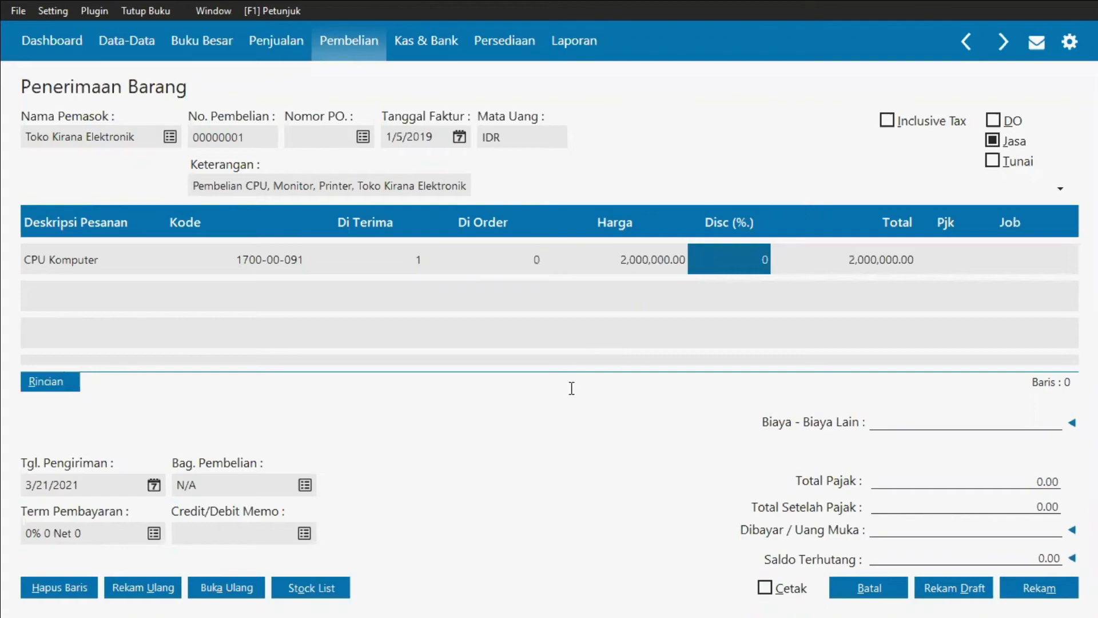
# Step: Apply the VAT tax code to the CPU Komputer line
pyautogui.hotkey('alt', 'Tab')
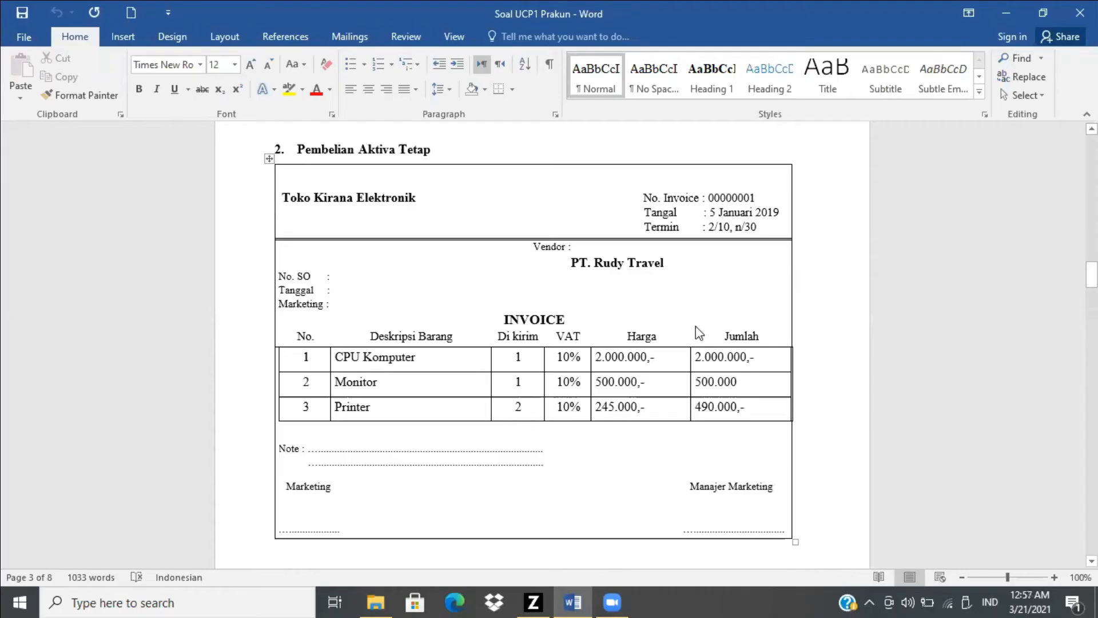
pyautogui.hotkey('alt', 'Tab')
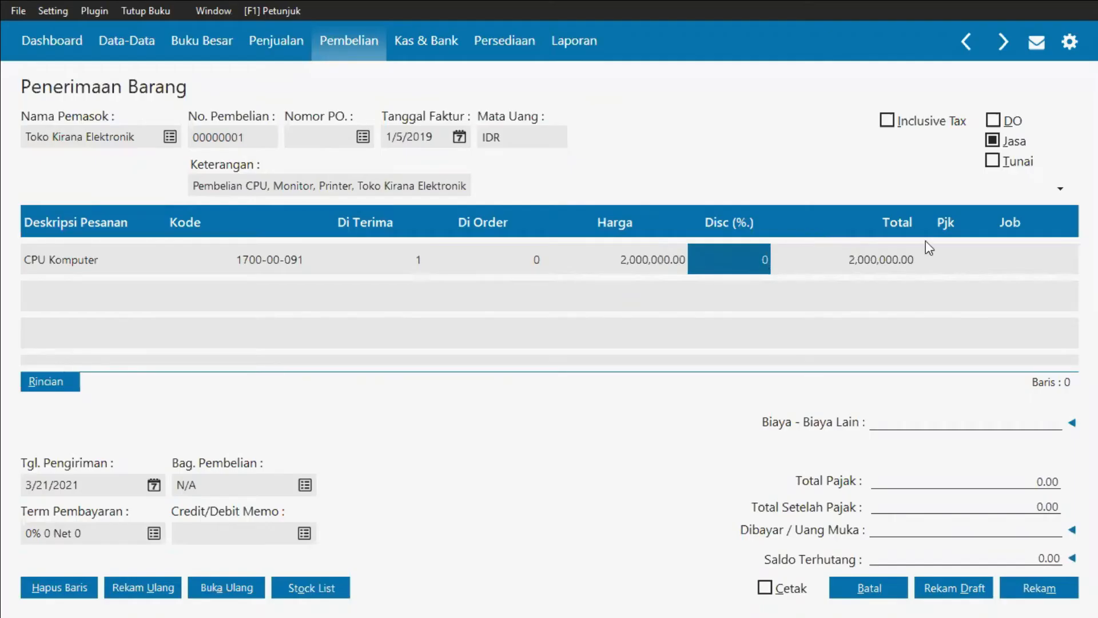
pyautogui.click(966, 267)
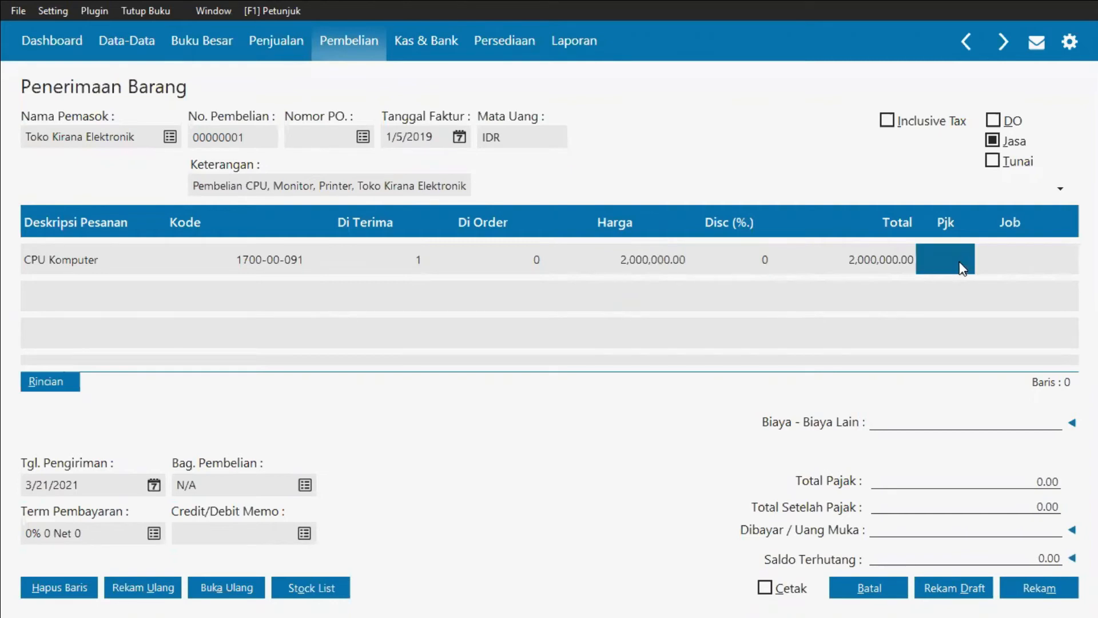
pyautogui.hotkey('alt', 'Tab')
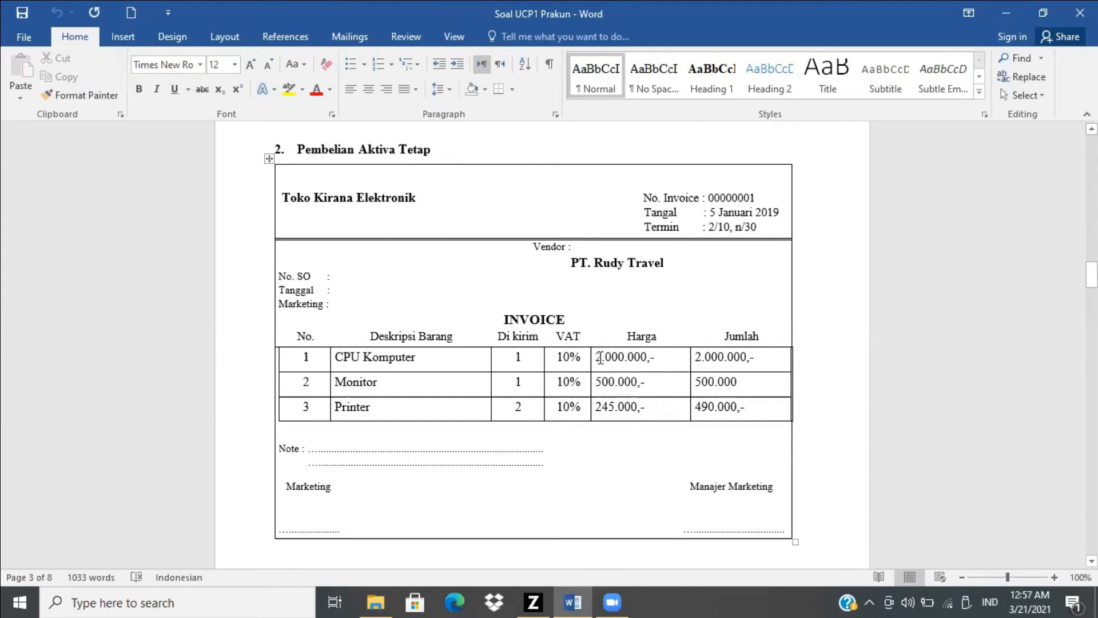
pyautogui.hotkey('alt', 'Tab')
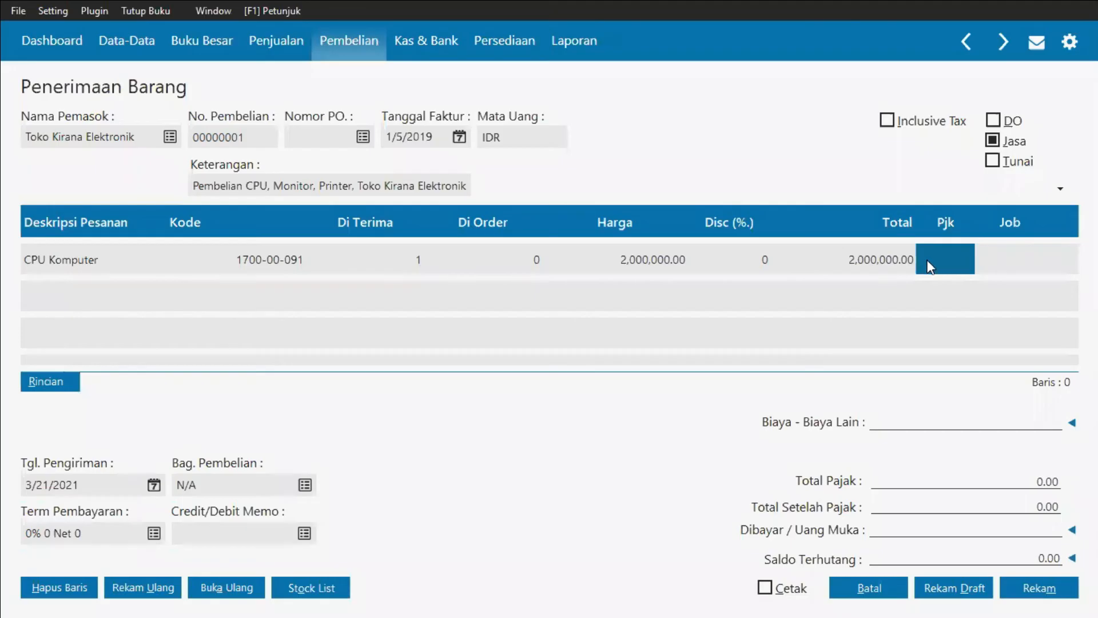
pyautogui.click(953, 257)
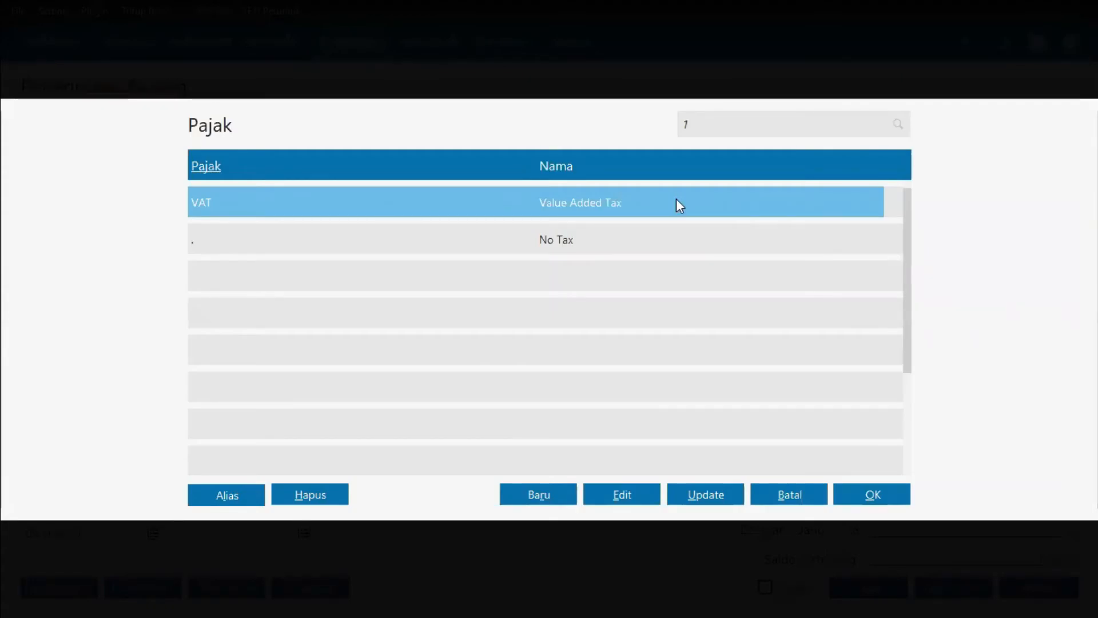
pyautogui.click(870, 495)
pyautogui.click(881, 502)
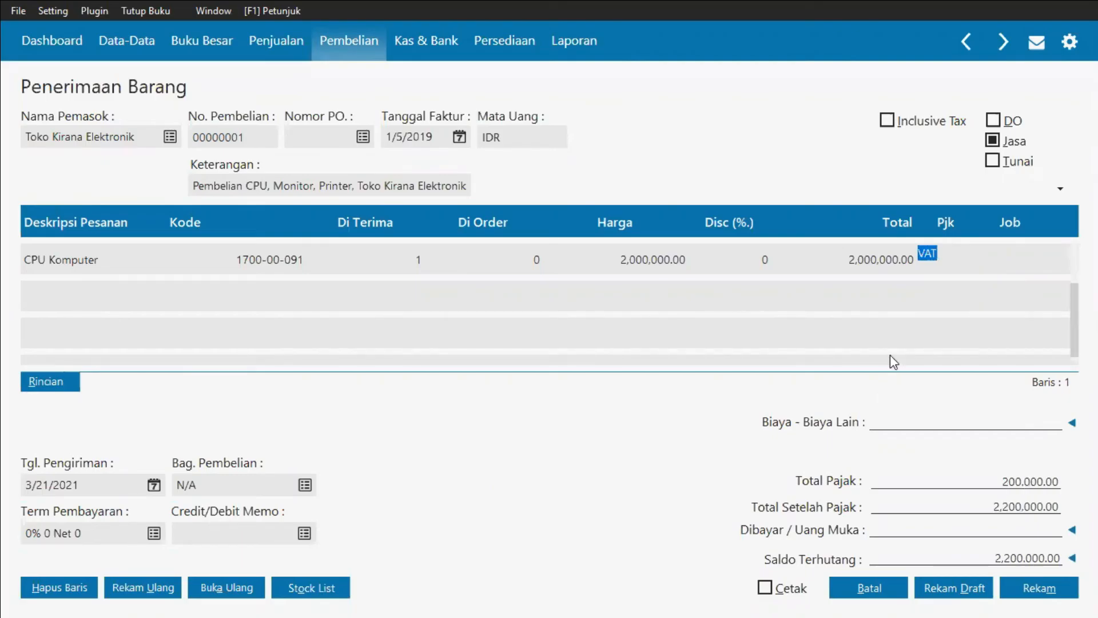
# Step: Add a second purchase line with the description 'Monitor'
pyautogui.press('Down')
pyautogui.click(97, 308)
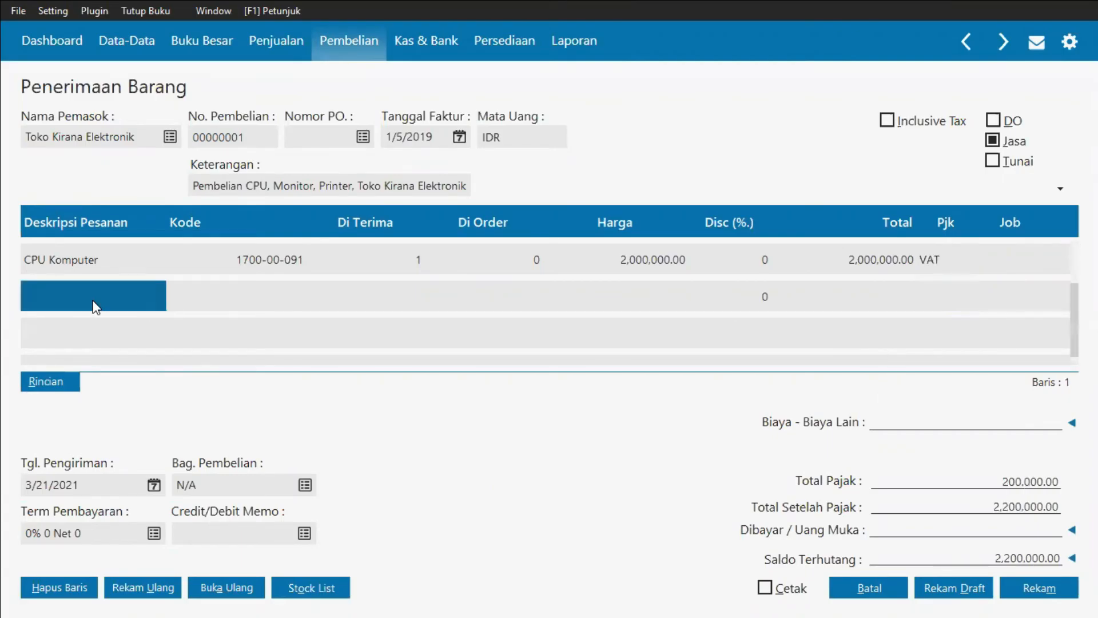
pyautogui.hotkey('alt', 'Tab')
pyautogui.hotkey('alt', 'Tab')
pyautogui.write('M')
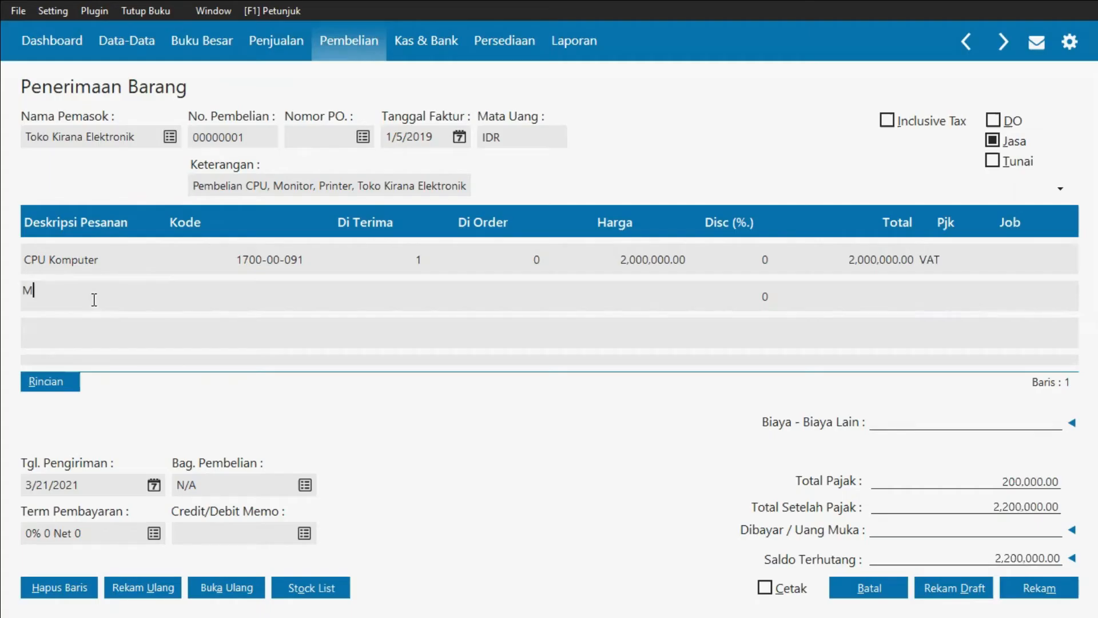
pyautogui.write('onitor')
# Step: Assign account 170000091 Peralatan to the Monitor line
pyautogui.click(204, 305)
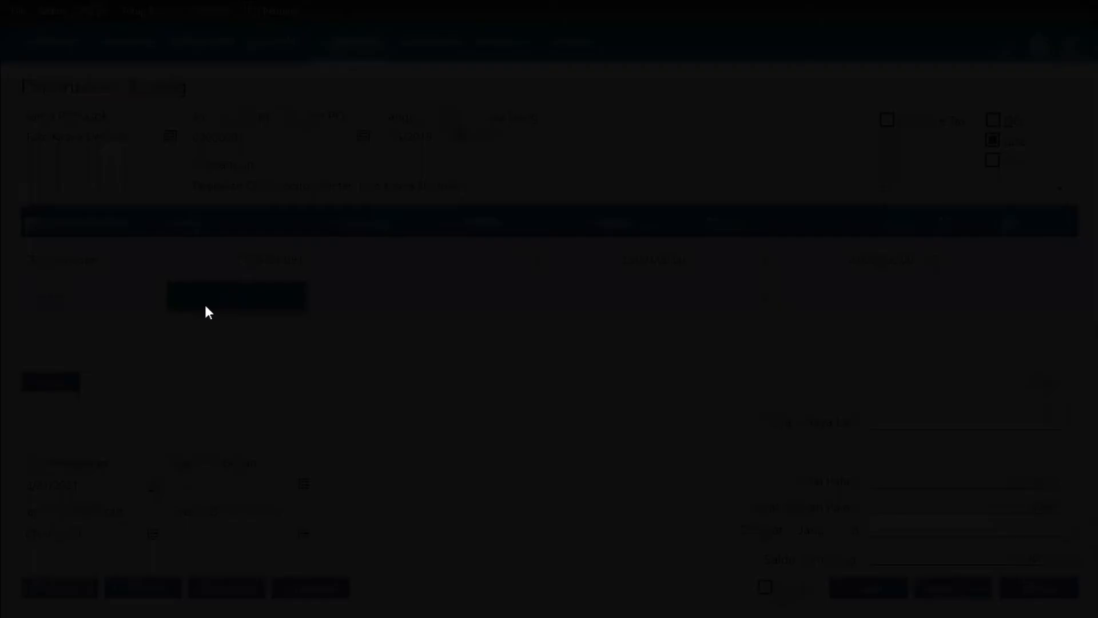
pyautogui.scroll(-5, 205, 306)
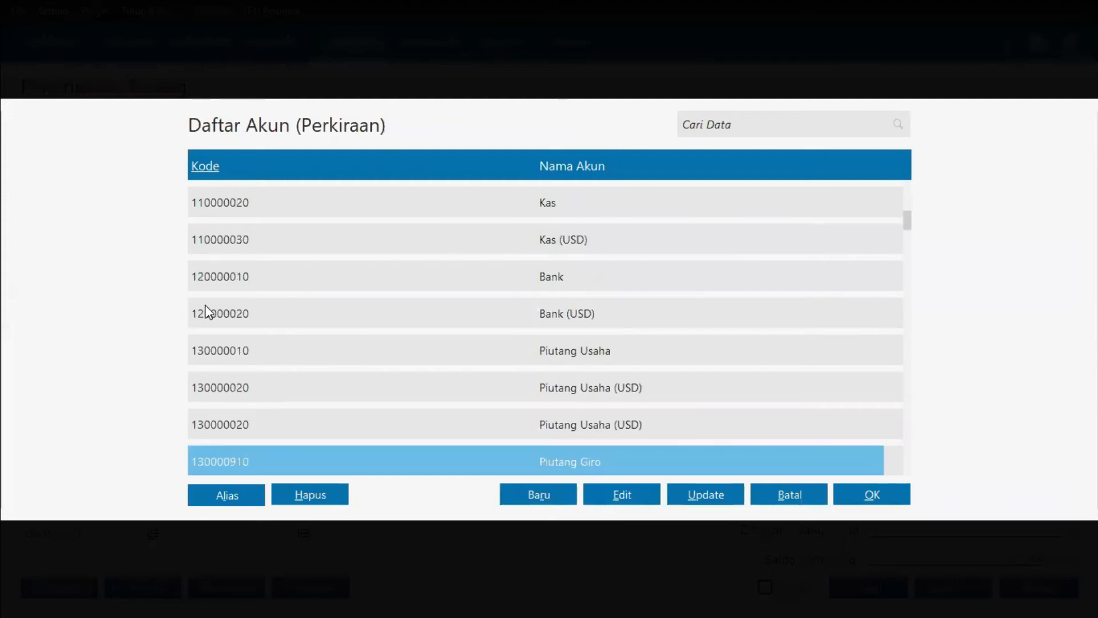
pyautogui.scroll(-3, 205, 312)
pyautogui.scroll(-2, 205, 311)
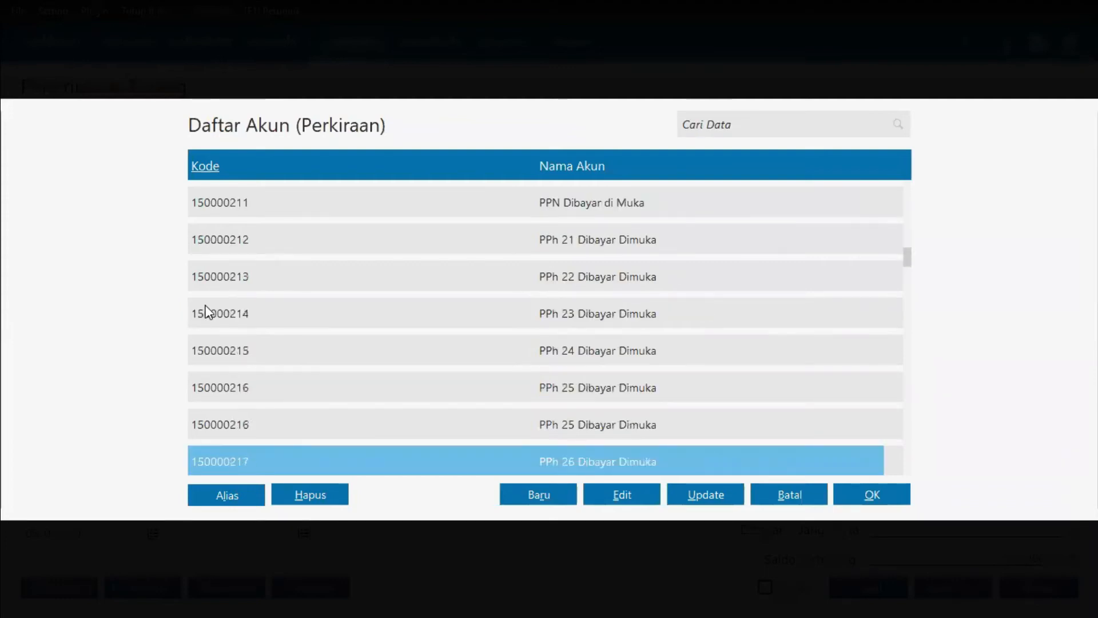
pyautogui.scroll(-1, 206, 312)
pyautogui.scroll(-1, 207, 312)
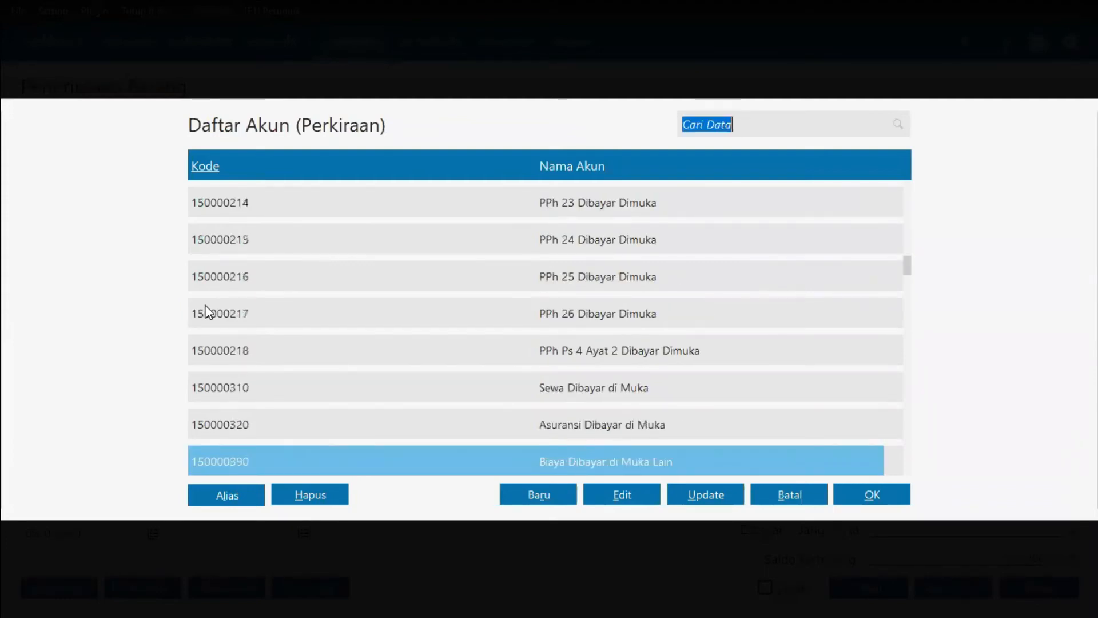
pyautogui.scroll(-1, 207, 312)
pyautogui.scroll(-2, 206, 312)
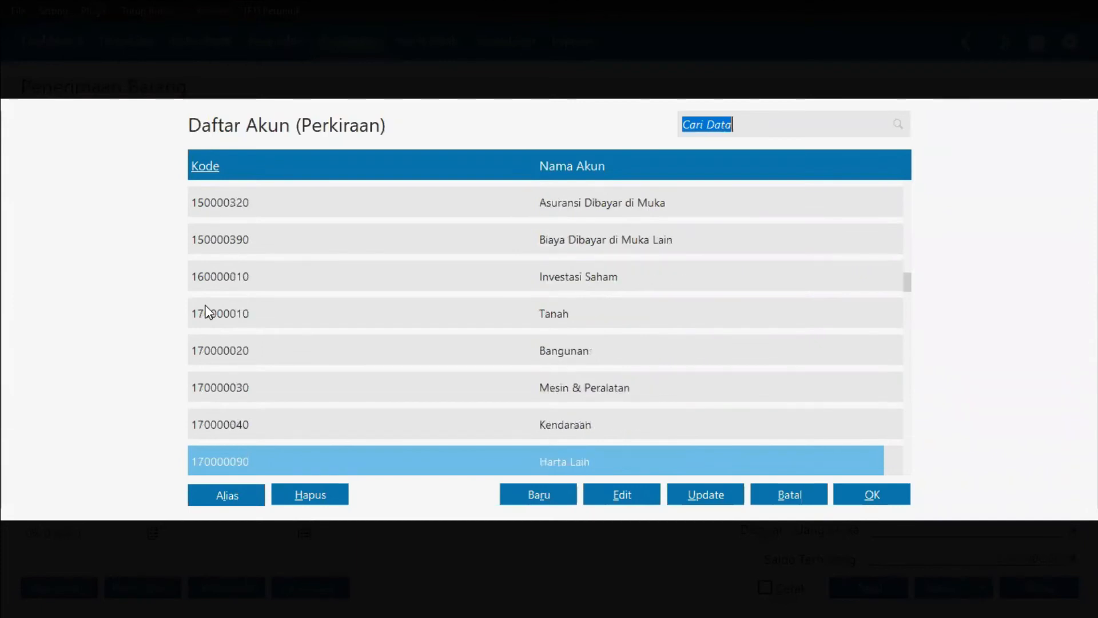
pyautogui.scroll(-1, 207, 312)
pyautogui.click(576, 424)
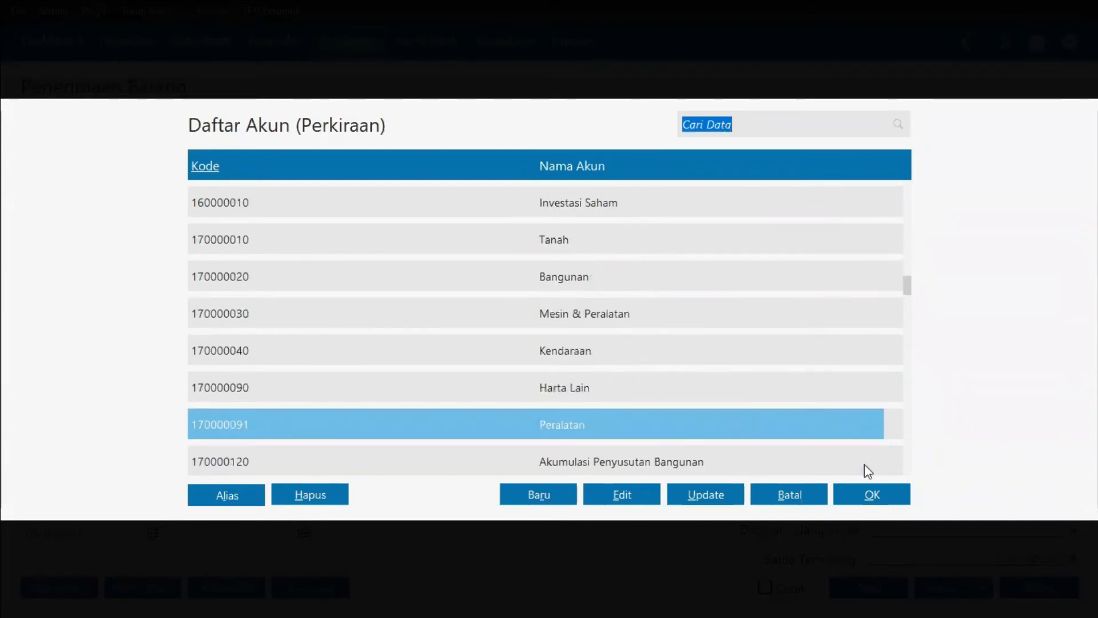
pyautogui.click(873, 492)
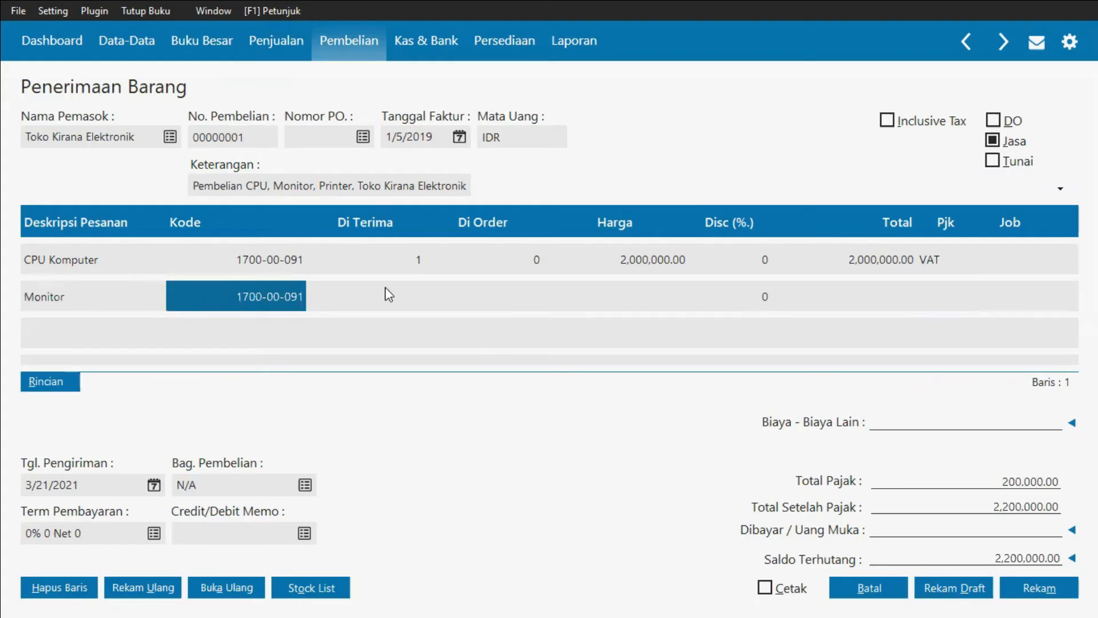
# Step: Set the received quantity of the Monitor line to 1
pyautogui.click(395, 299)
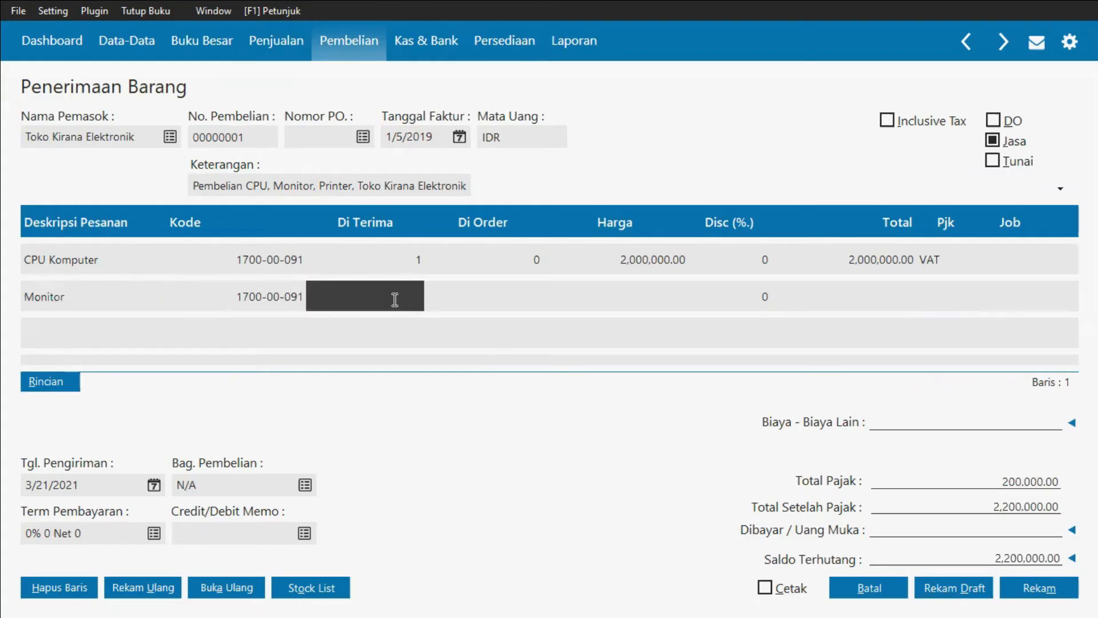
pyautogui.hotkey('alt', 'Tab')
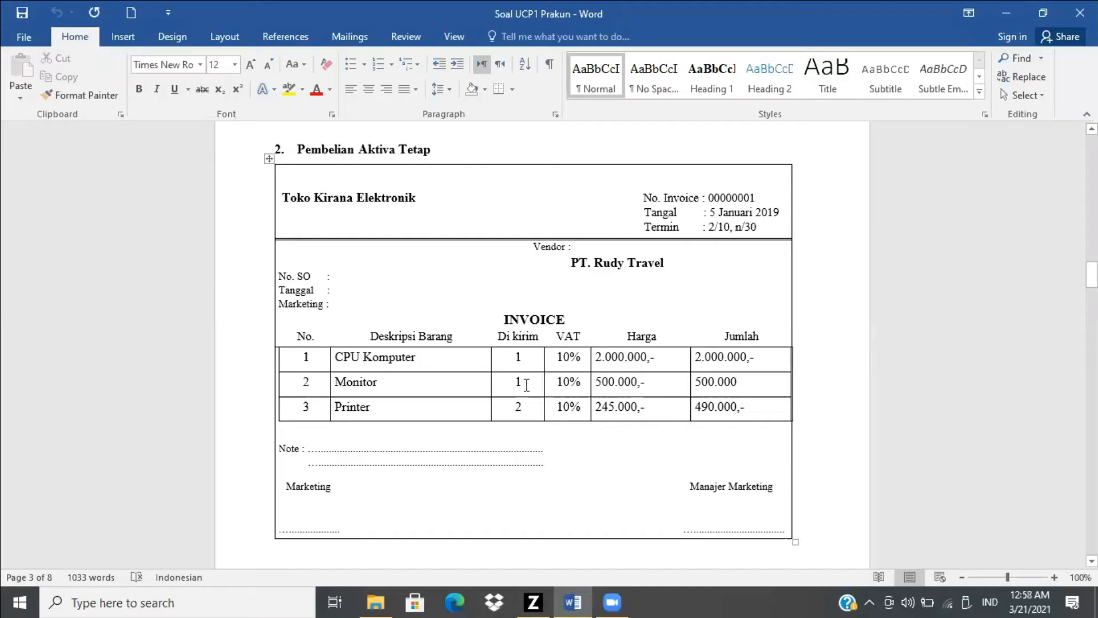
pyautogui.hotkey('alt', 'Tab')
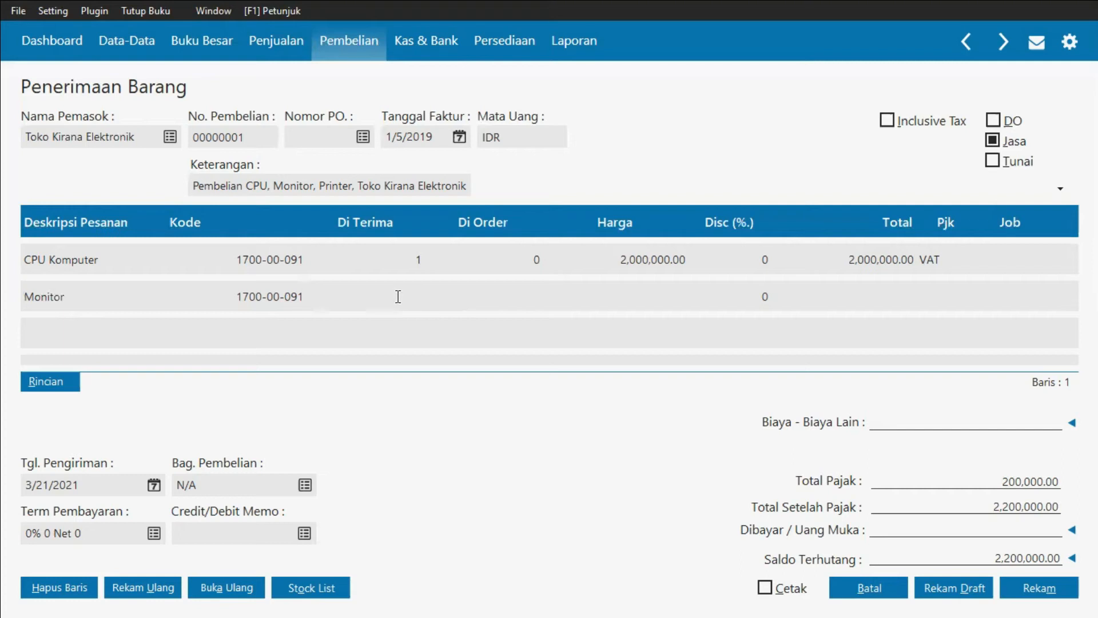
pyautogui.write('1')
pyautogui.press('Tab')
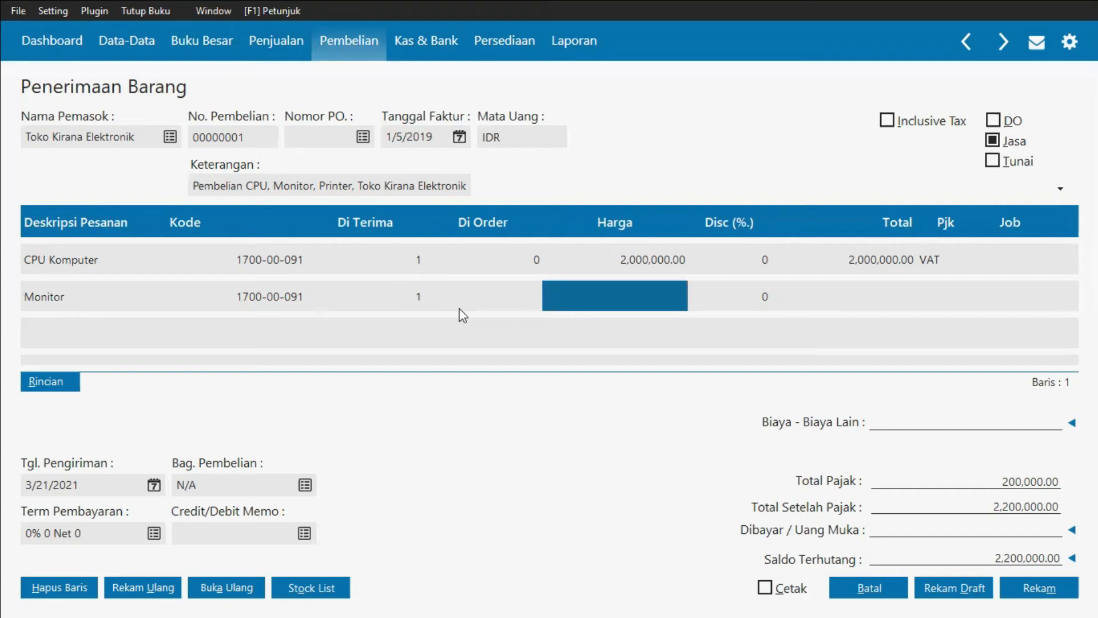
# Step: Set the Monitor line's price to 500,000 and apply the VAT tax code to it
pyautogui.hotkey('alt', 'Tab')
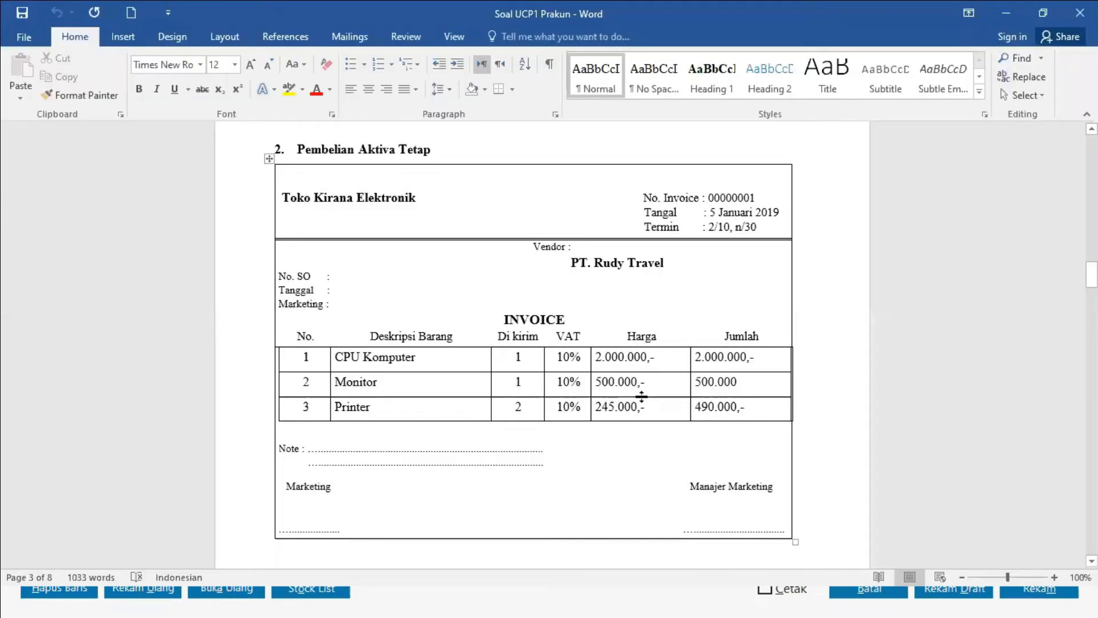
pyautogui.hotkey('alt', 'Tab')
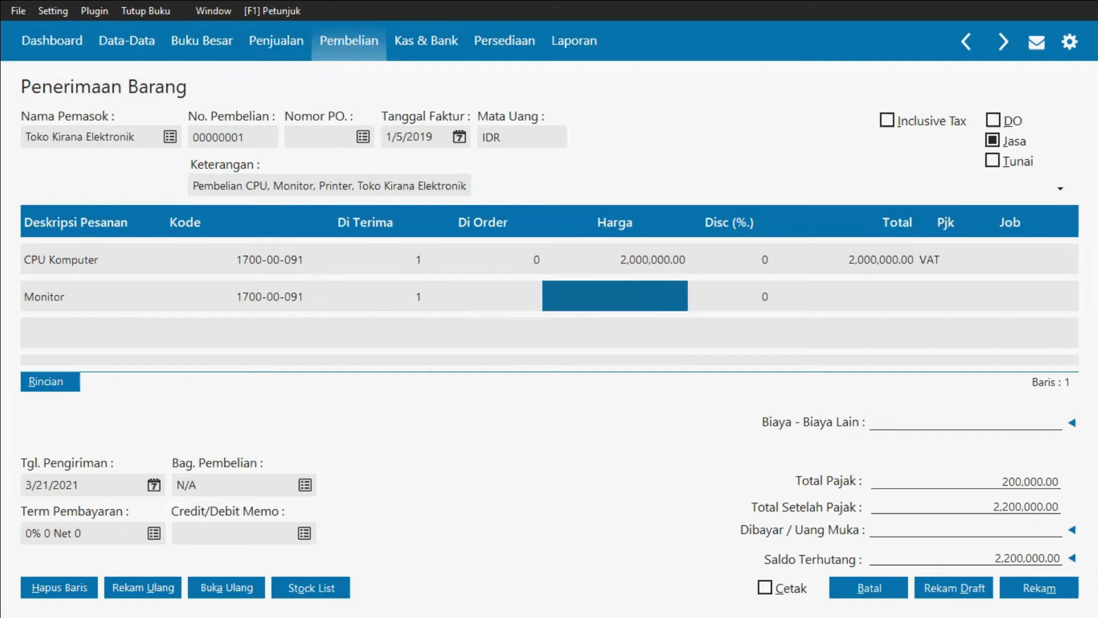
pyautogui.write('500000')
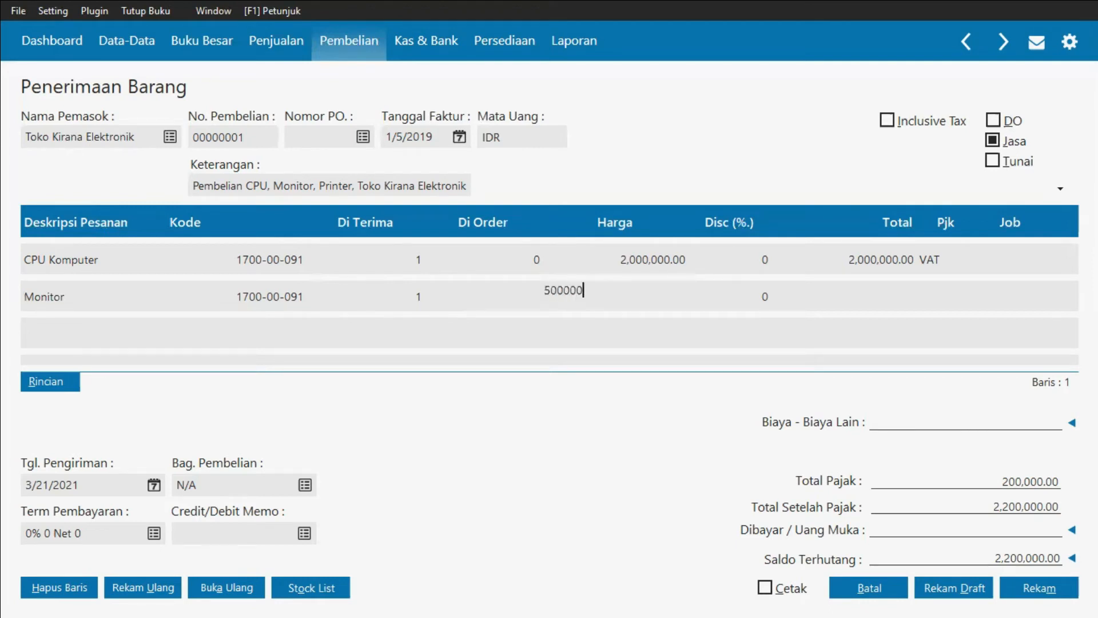
pyautogui.click(959, 299)
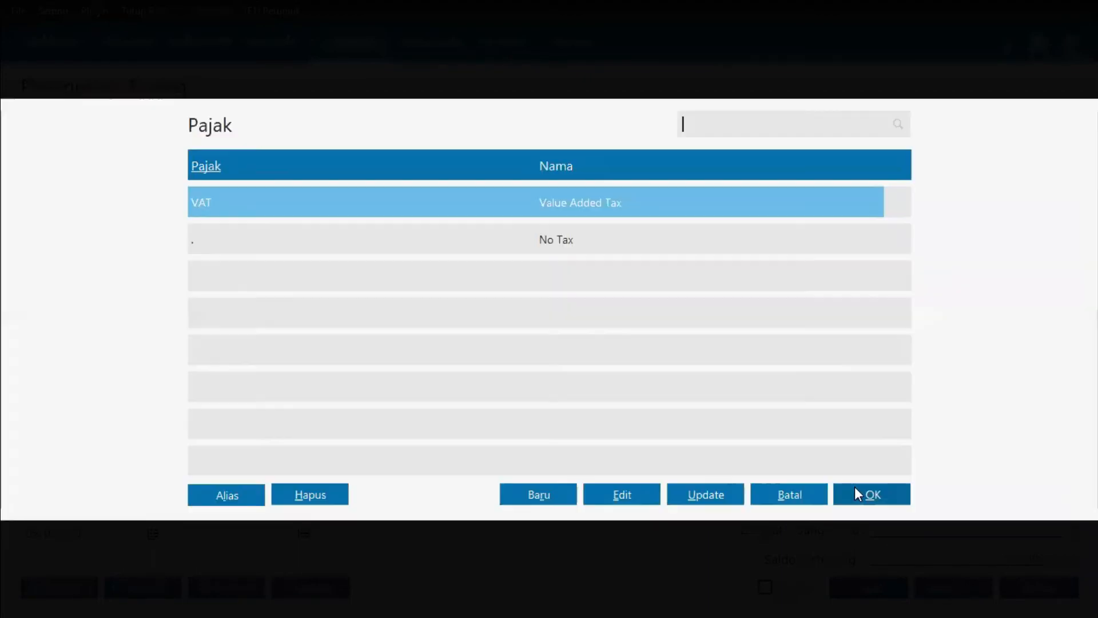
pyautogui.click(858, 493)
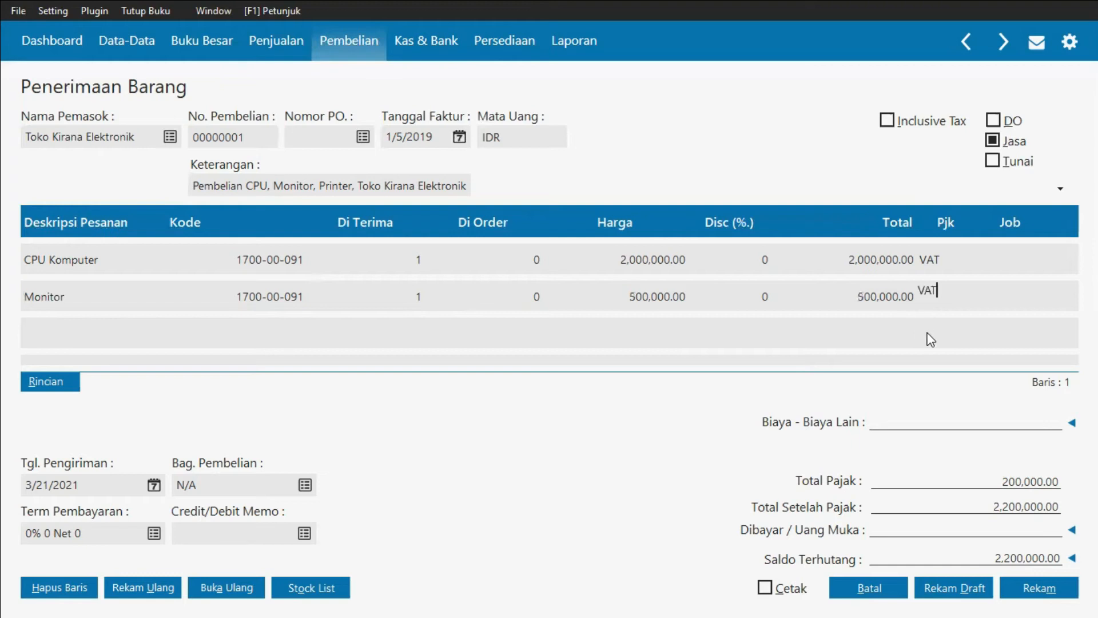
pyautogui.press('Return')
# Step: Add a third purchase line with the description 'Printer'
pyautogui.press('Down')
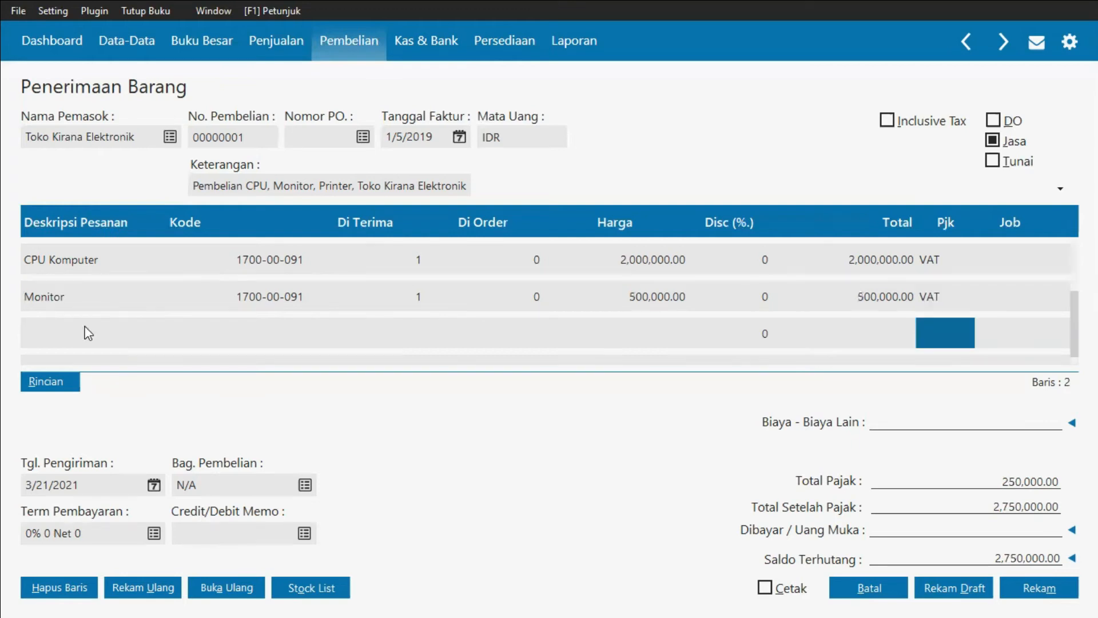
pyautogui.click(64, 335)
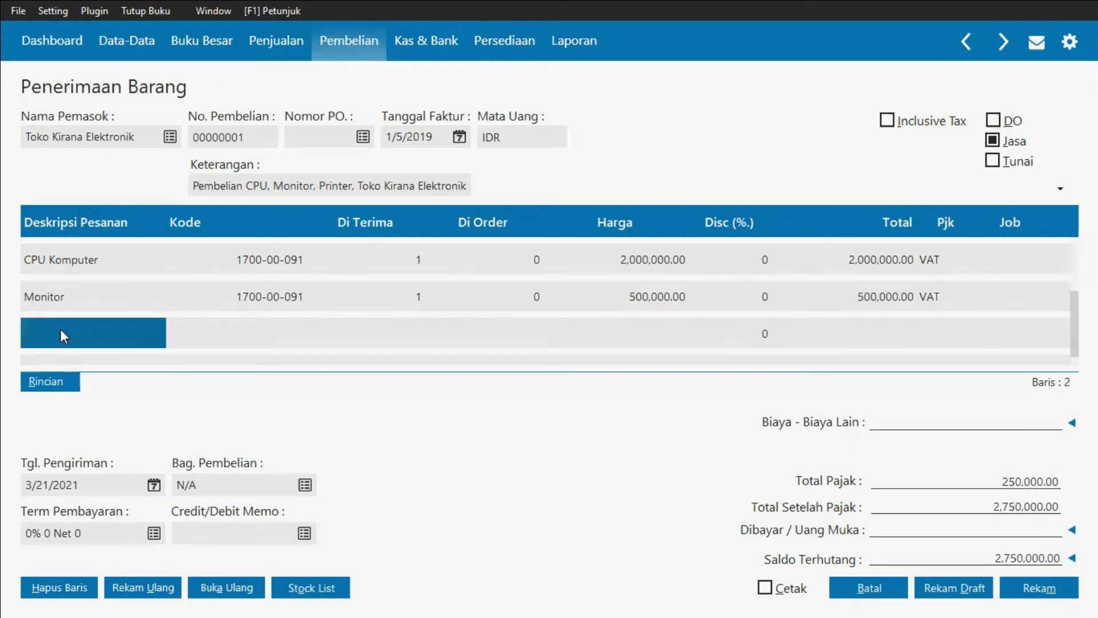
pyautogui.write('Printer')
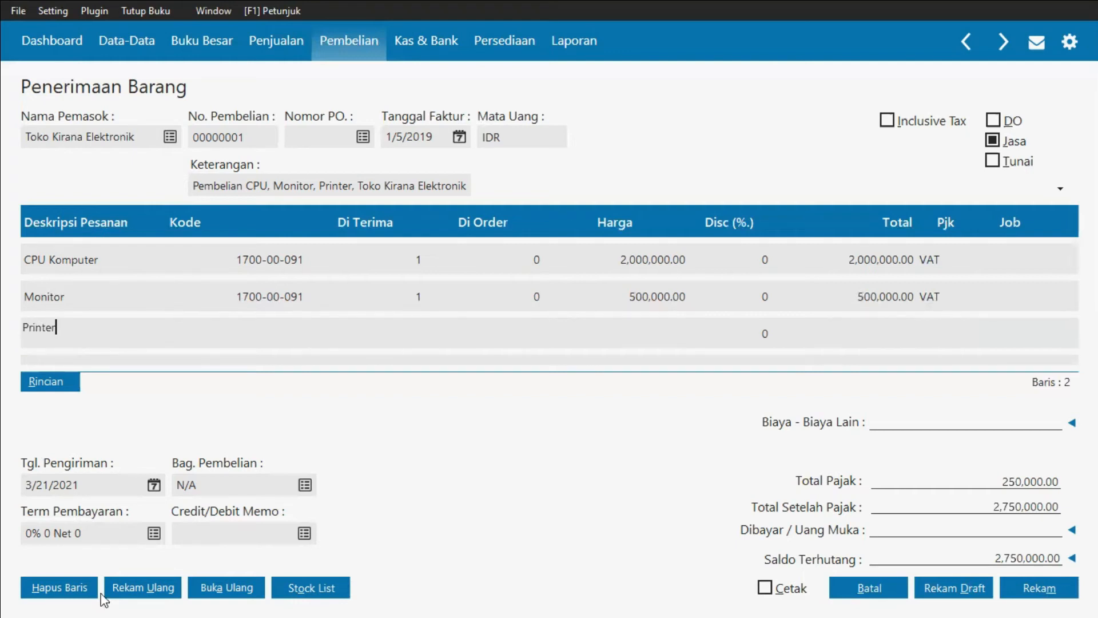
# Step: Assign account 170000091 Peralatan to the Printer line
pyautogui.click(250, 342)
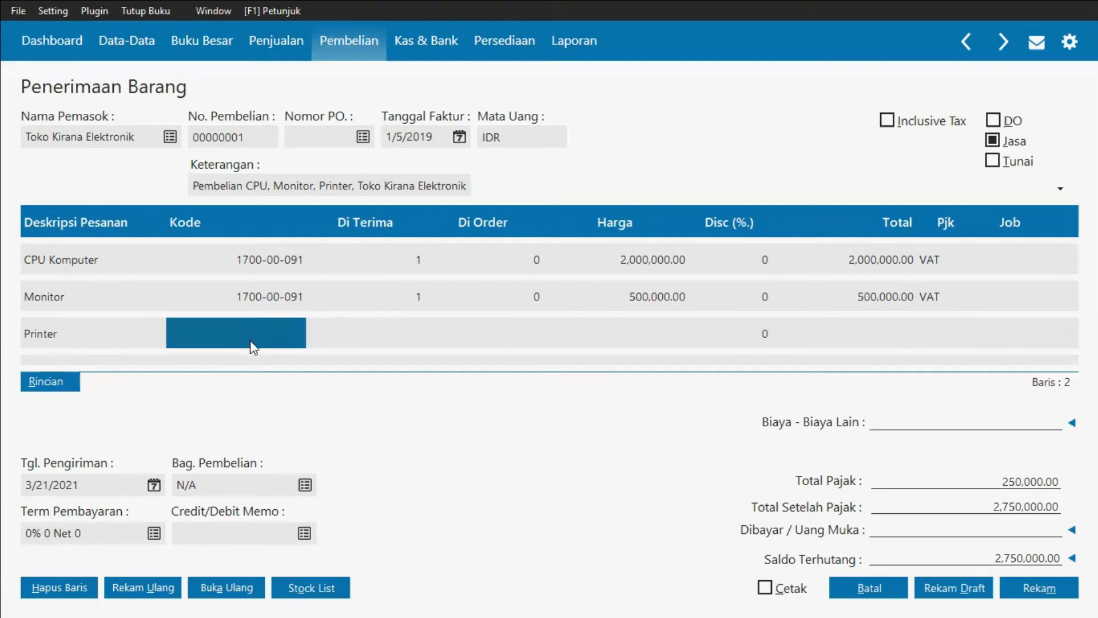
pyautogui.click(249, 342)
pyautogui.doubleClick(250, 341)
pyautogui.press('Down')
pyautogui.press('Down')
pyautogui.press('Down')
pyautogui.press('Down')
pyautogui.press('Down')
pyautogui.press('Down')
pyautogui.press('Down')
pyautogui.press('Down')
pyautogui.press('Down')
pyautogui.press('Down')
pyautogui.press('Down')
pyautogui.press('Down')
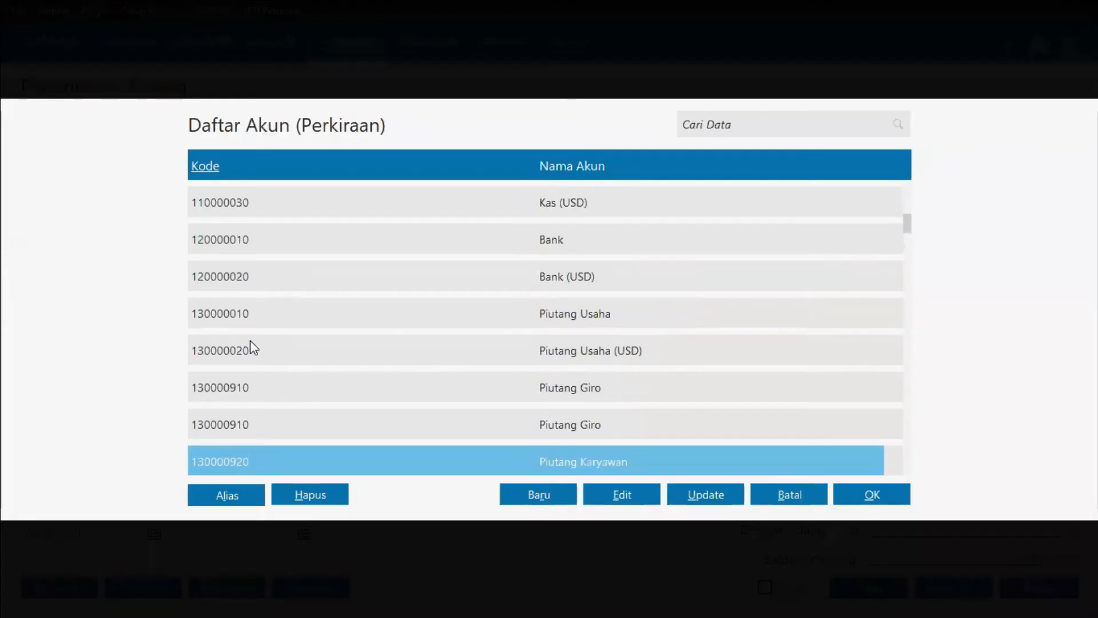
pyautogui.press('Down')
pyautogui.press('Down')
pyautogui.press('Down')
pyautogui.press('Down')
pyautogui.press('Down')
pyautogui.press('Down')
pyautogui.press('Down')
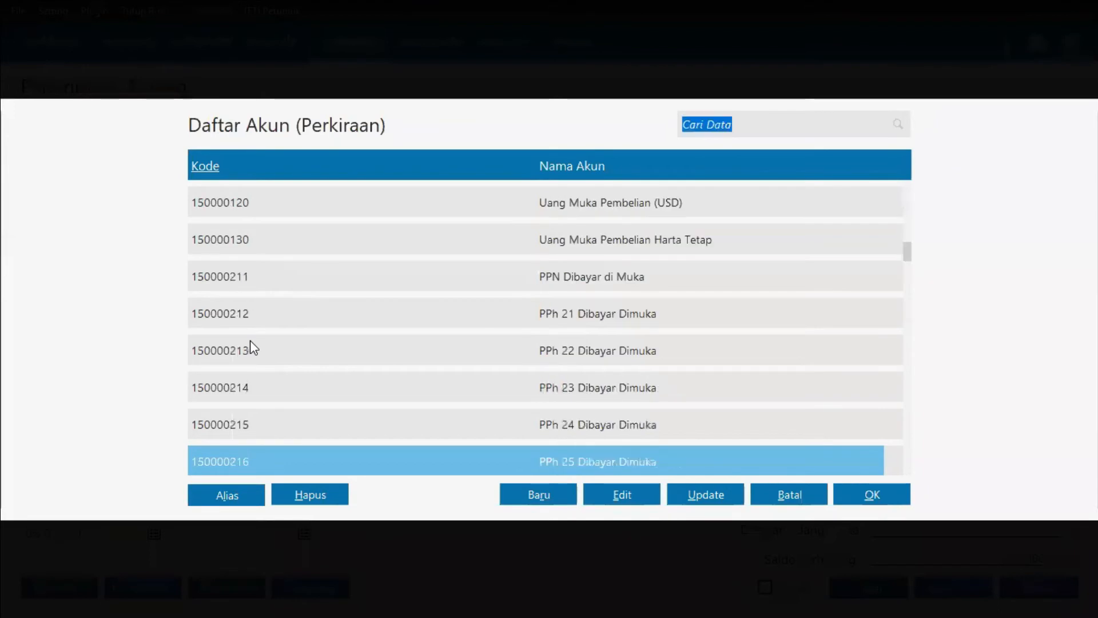
pyautogui.press('Down')
pyautogui.press('Down')
pyautogui.press('Down')
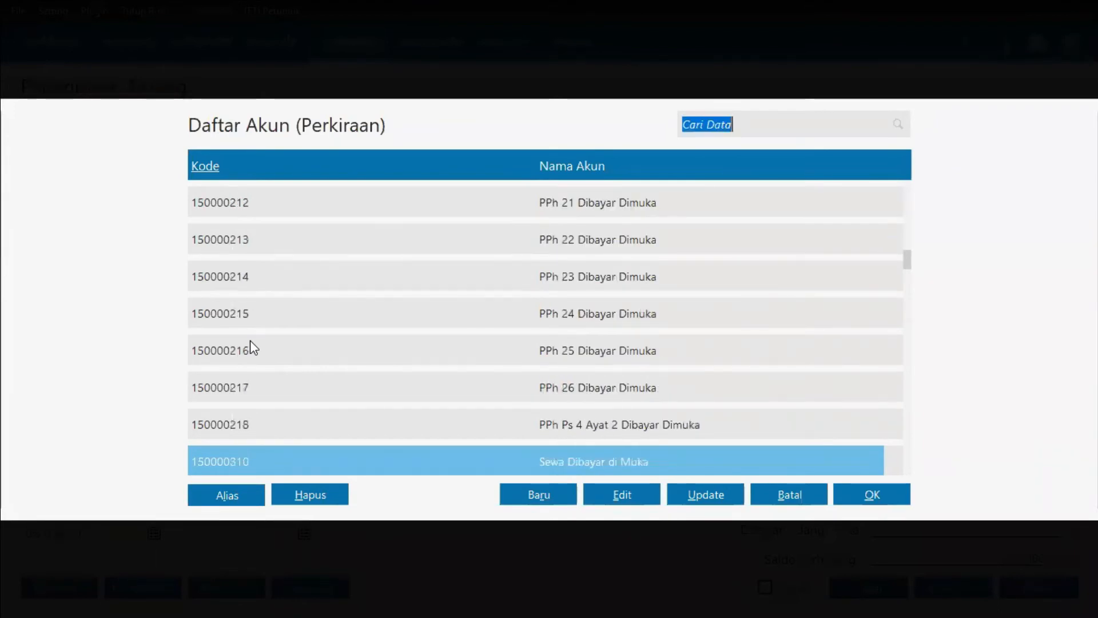
pyautogui.press('Down')
pyautogui.press('Down')
pyautogui.press('Down')
pyautogui.press('Down')
pyautogui.press('Down')
pyautogui.press('Down')
pyautogui.press('Down')
pyautogui.press('Down')
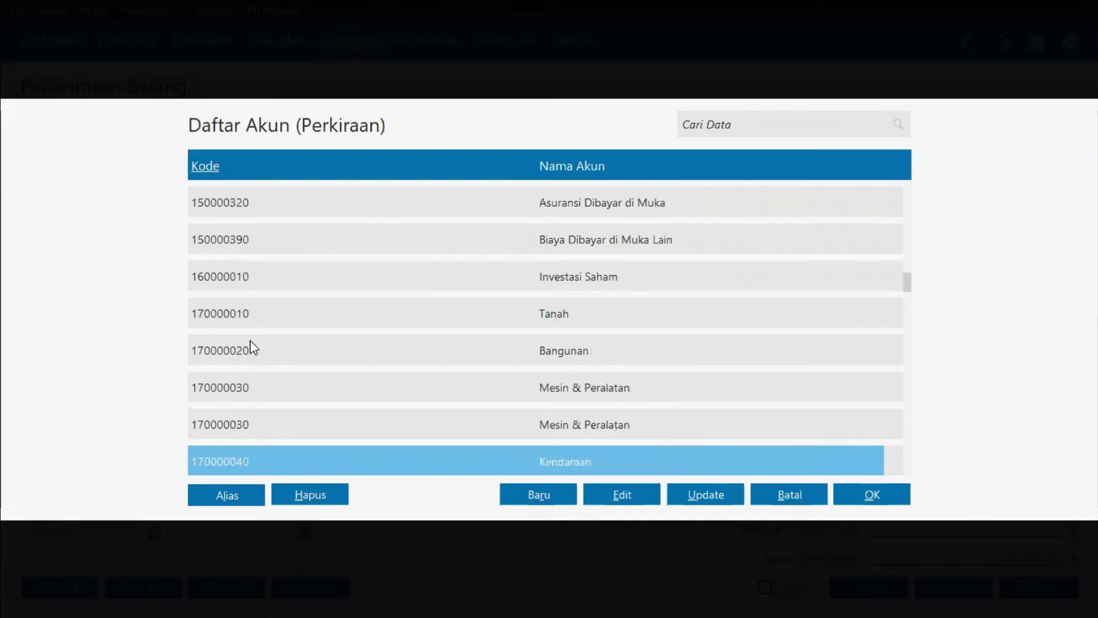
pyautogui.press('Down')
pyautogui.press('Down')
pyautogui.press('Down')
pyautogui.press('Up')
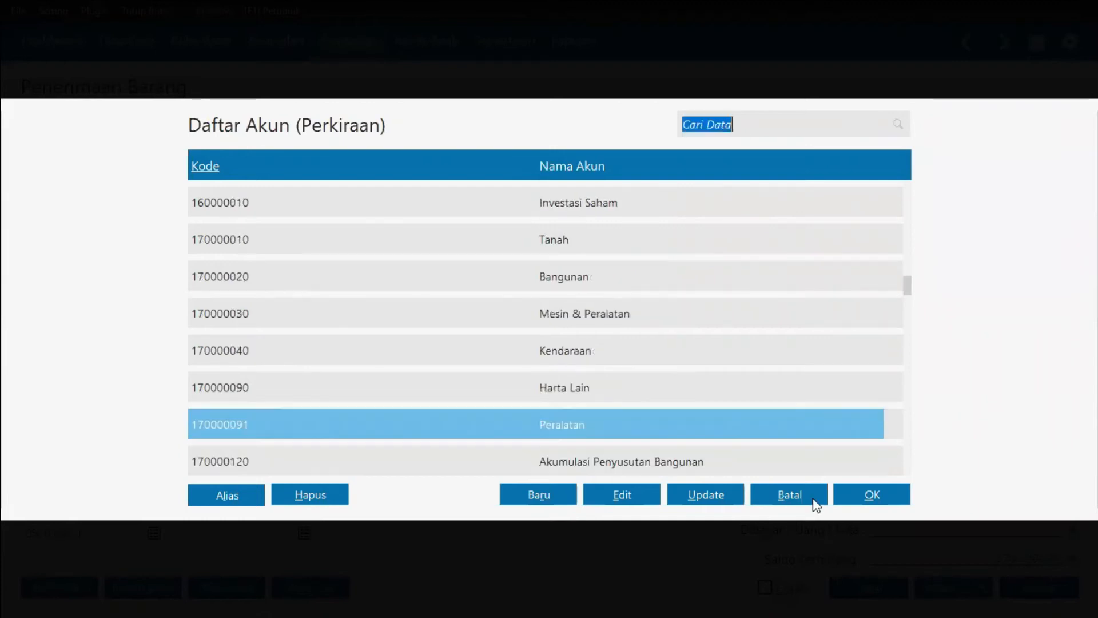
pyautogui.click(870, 491)
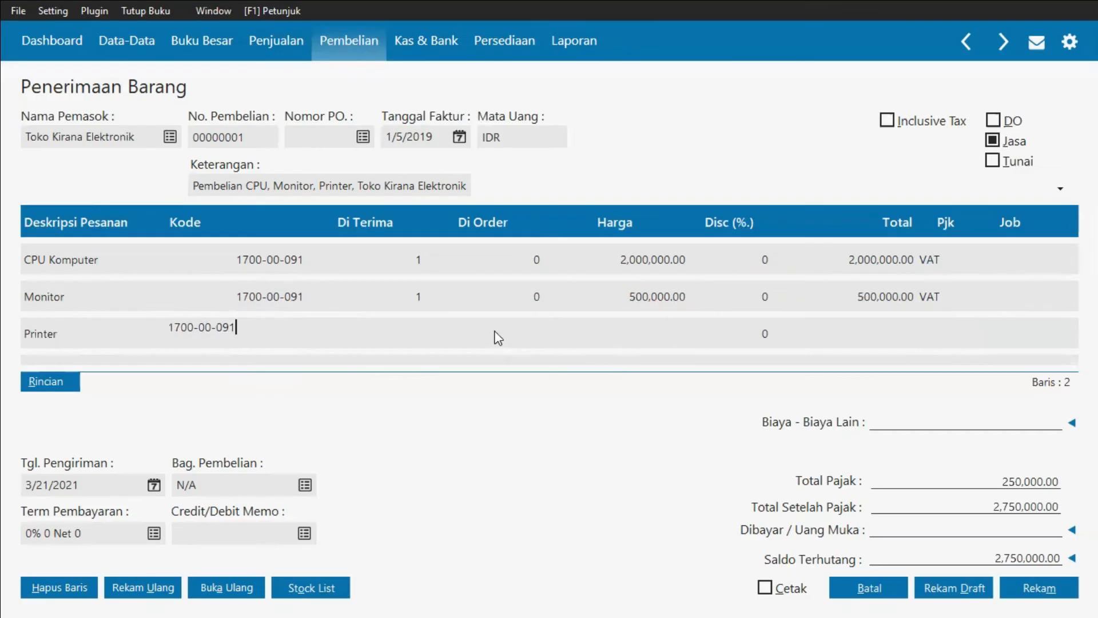
# Step: Set the received quantity of the Printer line to 2, checking the invoice in the Word document
pyautogui.click(421, 333)
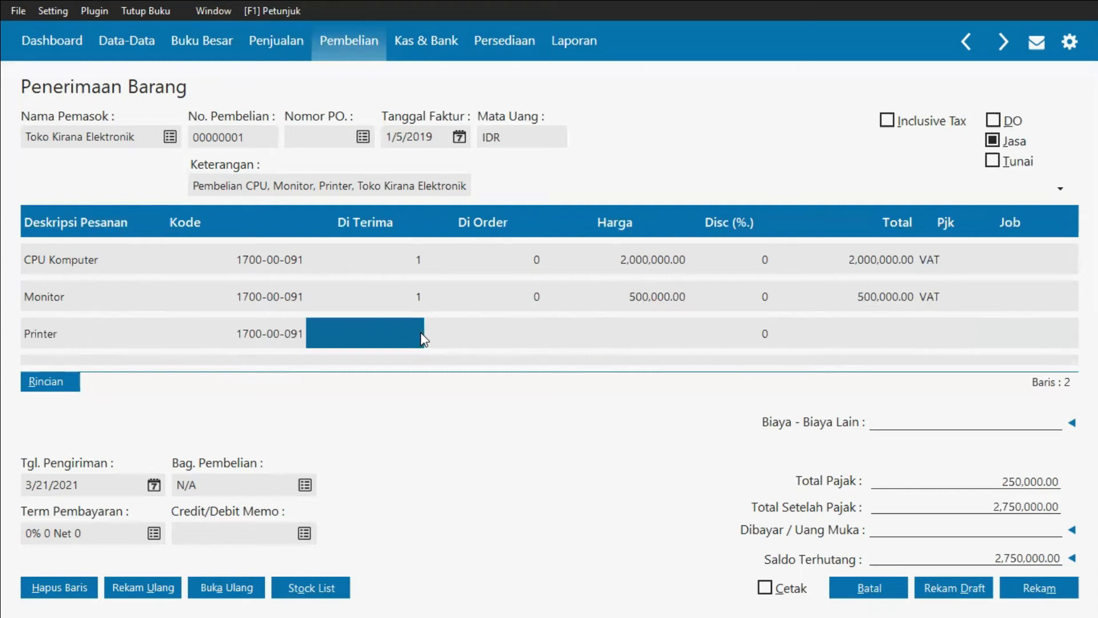
pyautogui.hotkey('alt', 'Tab')
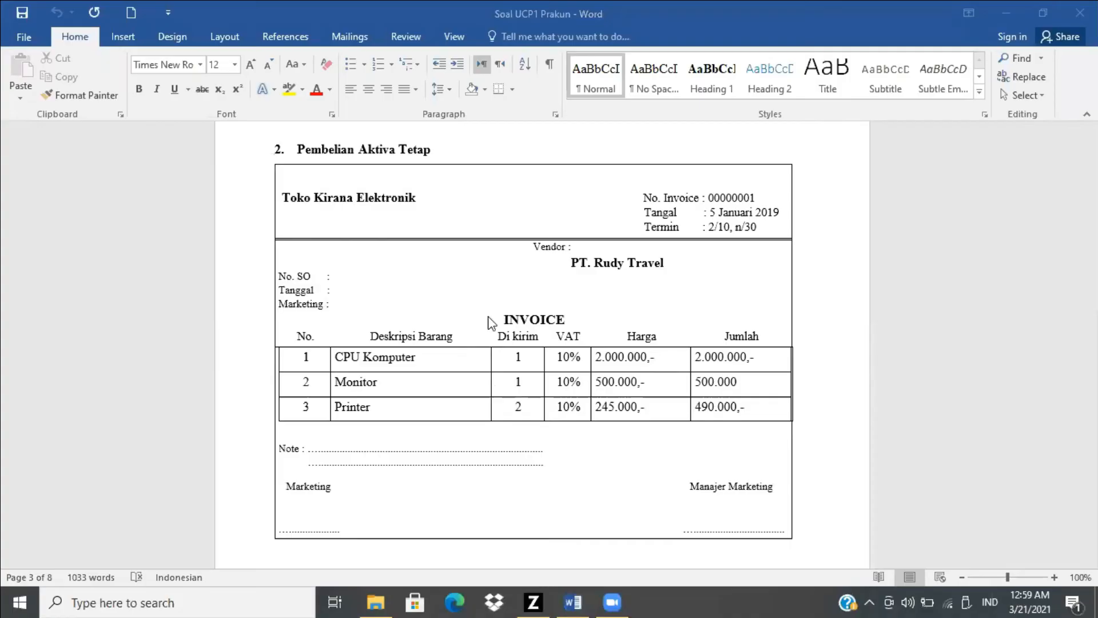
pyautogui.hotkey('alt', 'Tab')
pyautogui.write('2')
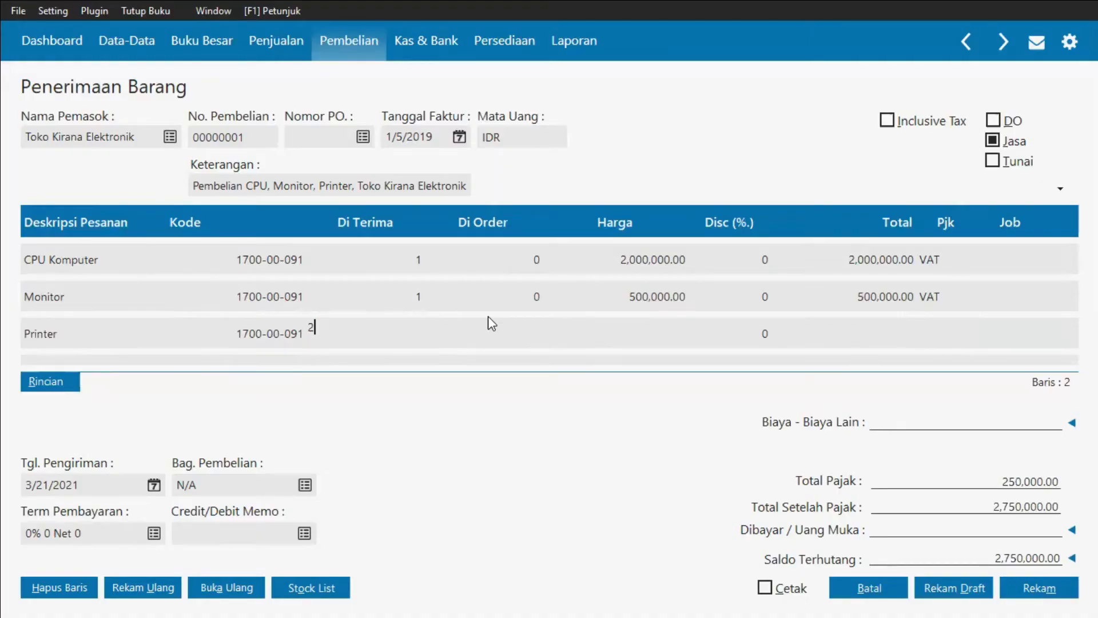
# Step: Set the Printer line's price to 245,000
pyautogui.click(647, 342)
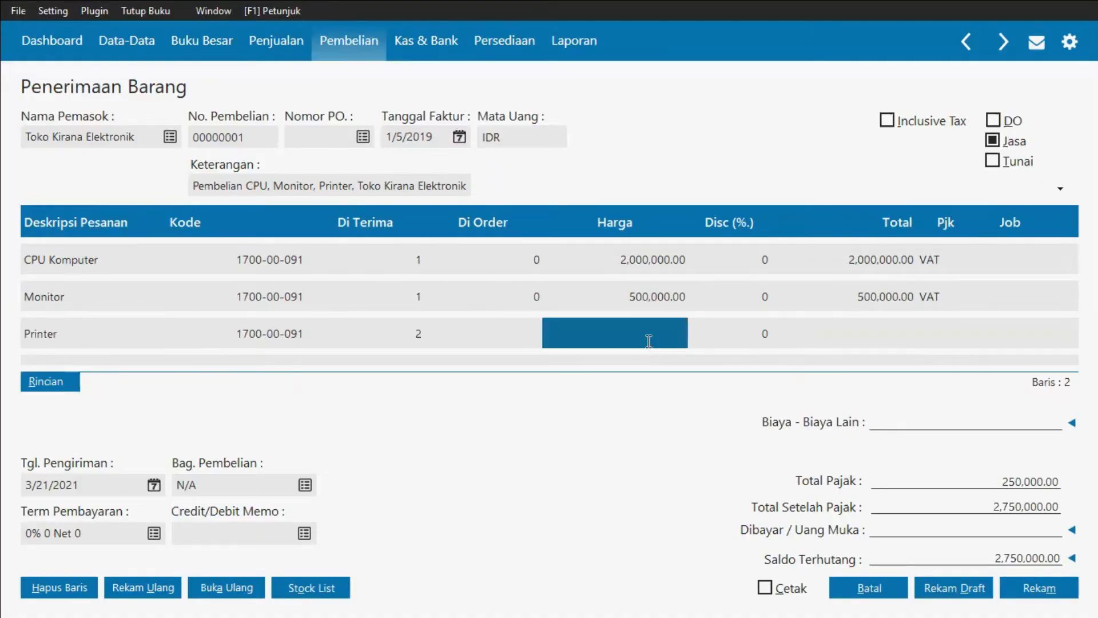
pyautogui.hotkey('alt', 'Tab')
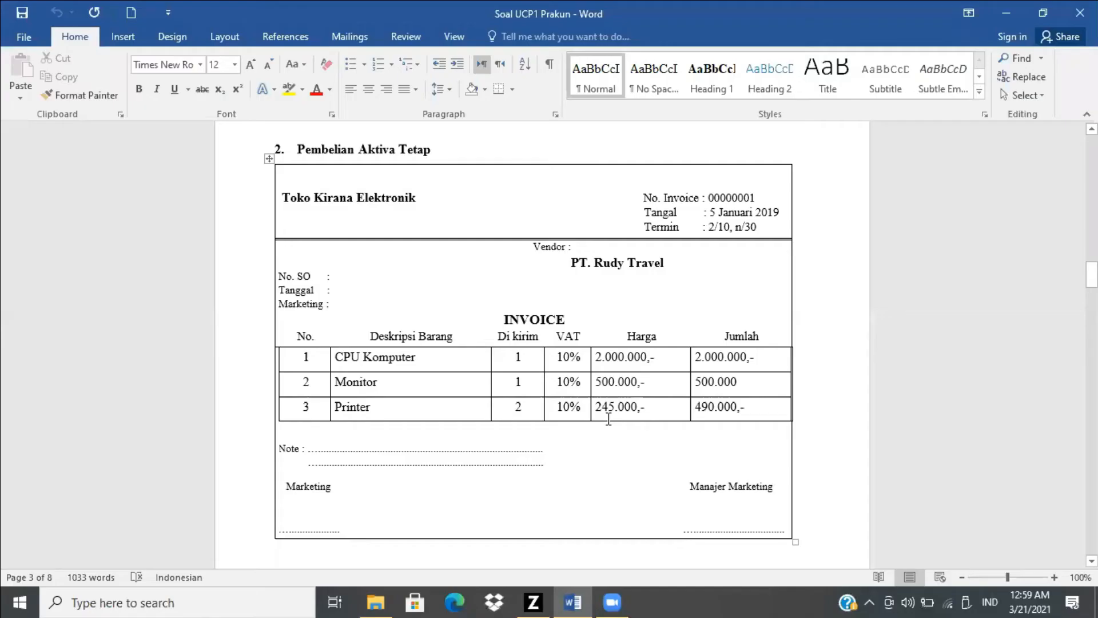
pyautogui.hotkey('alt', 'Tab')
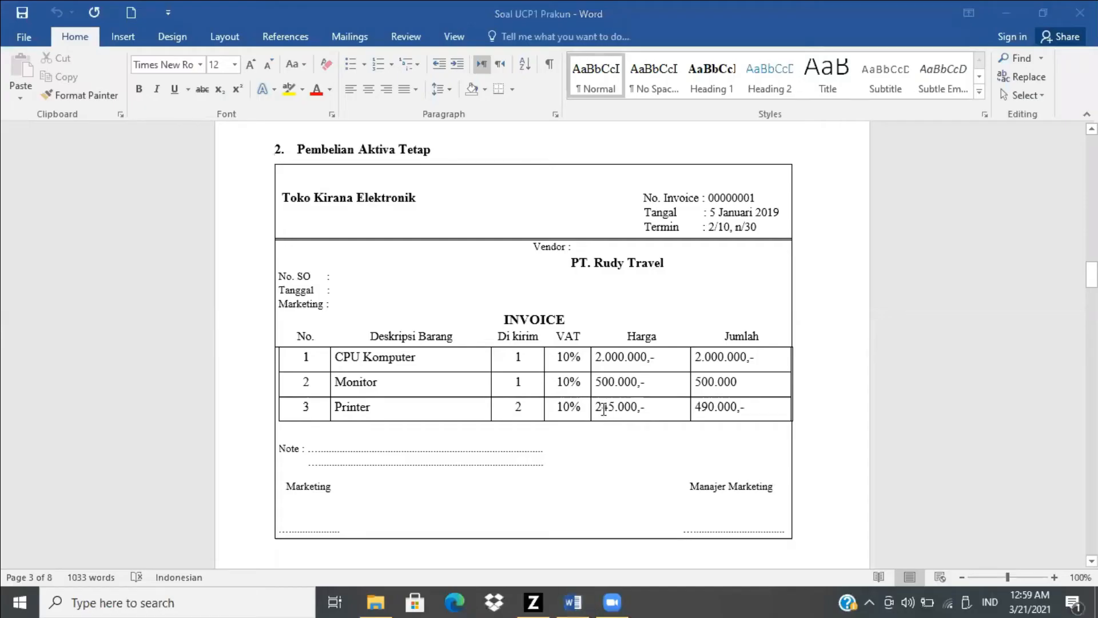
pyautogui.hotkey('alt', 'Tab')
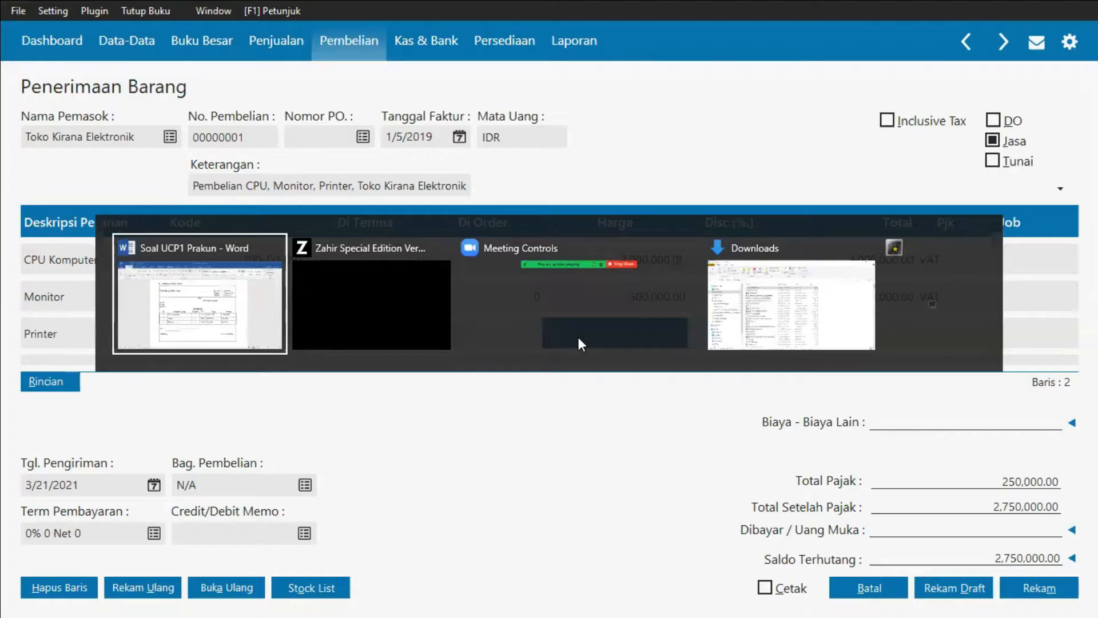
pyautogui.write('45')
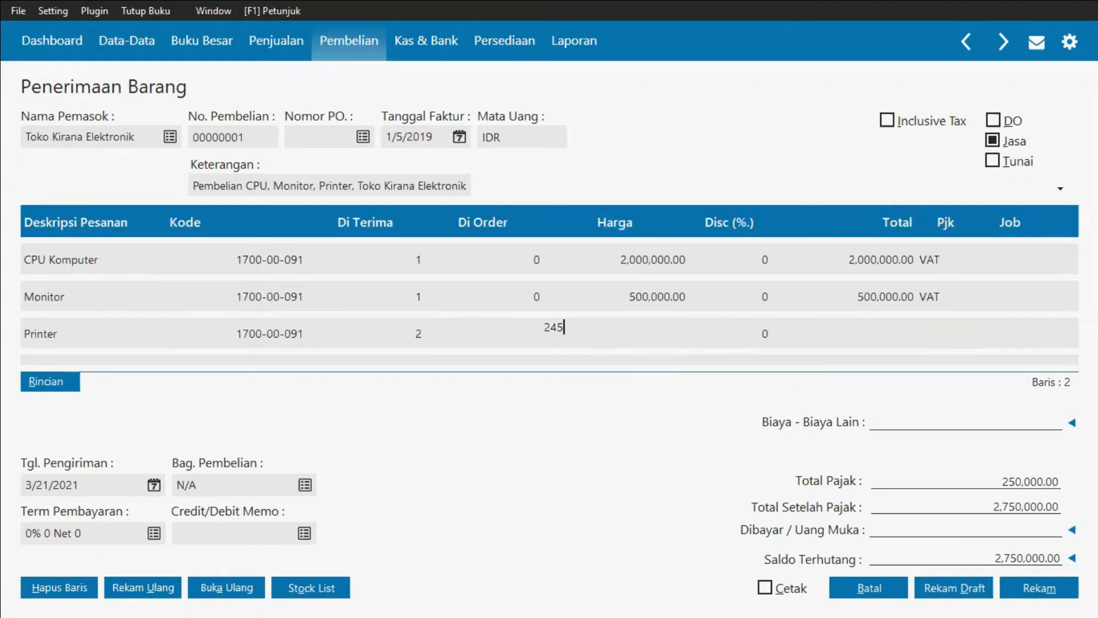
pyautogui.write('000')
# Step: Apply the VAT tax code to the Printer line and commit the row
pyautogui.click(951, 333)
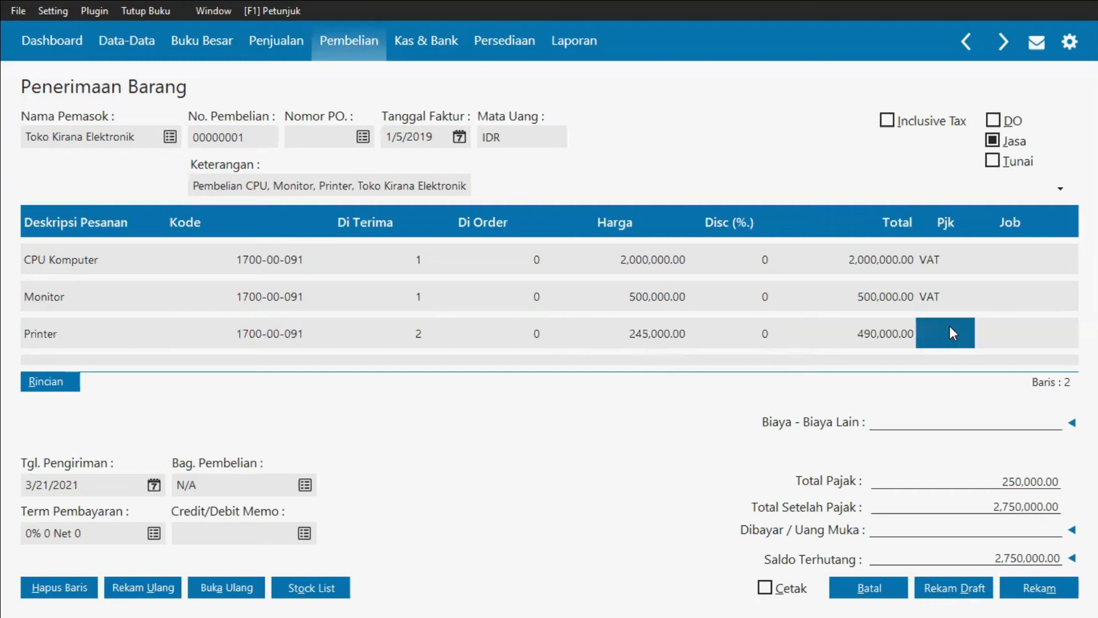
pyautogui.hotkey('alt', 'Tab')
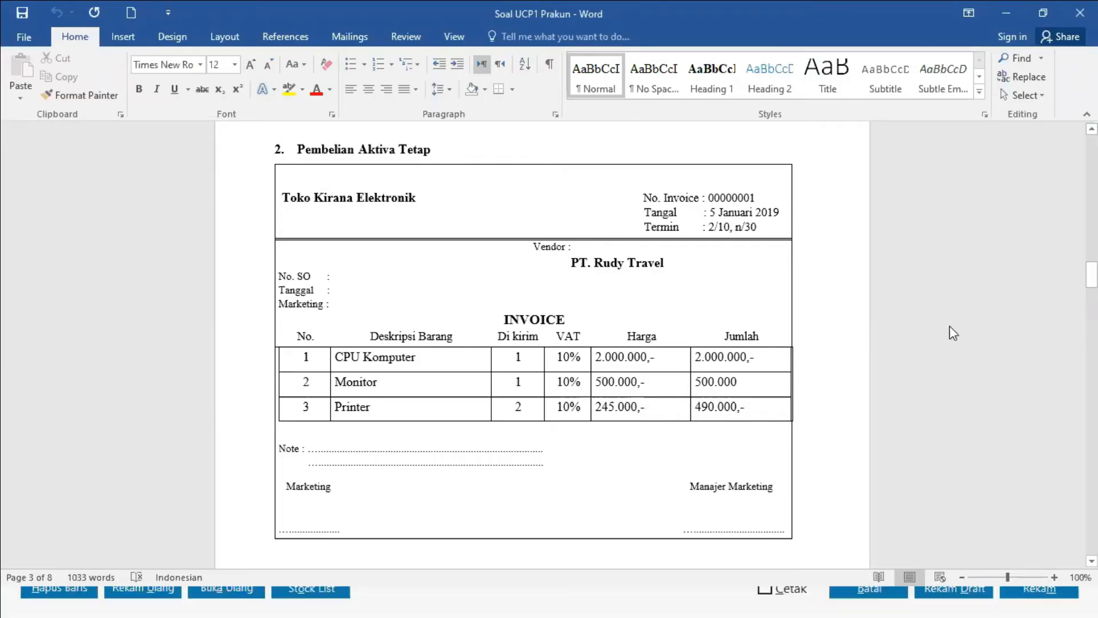
pyautogui.hotkey('alt', 'Tab')
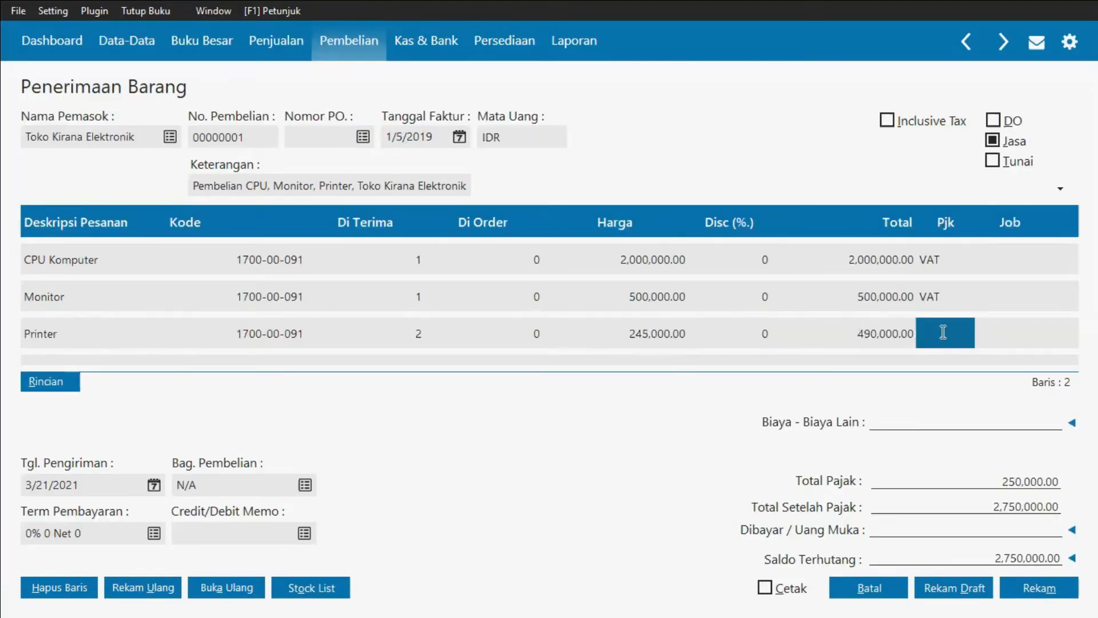
pyautogui.doubleClick(942, 332)
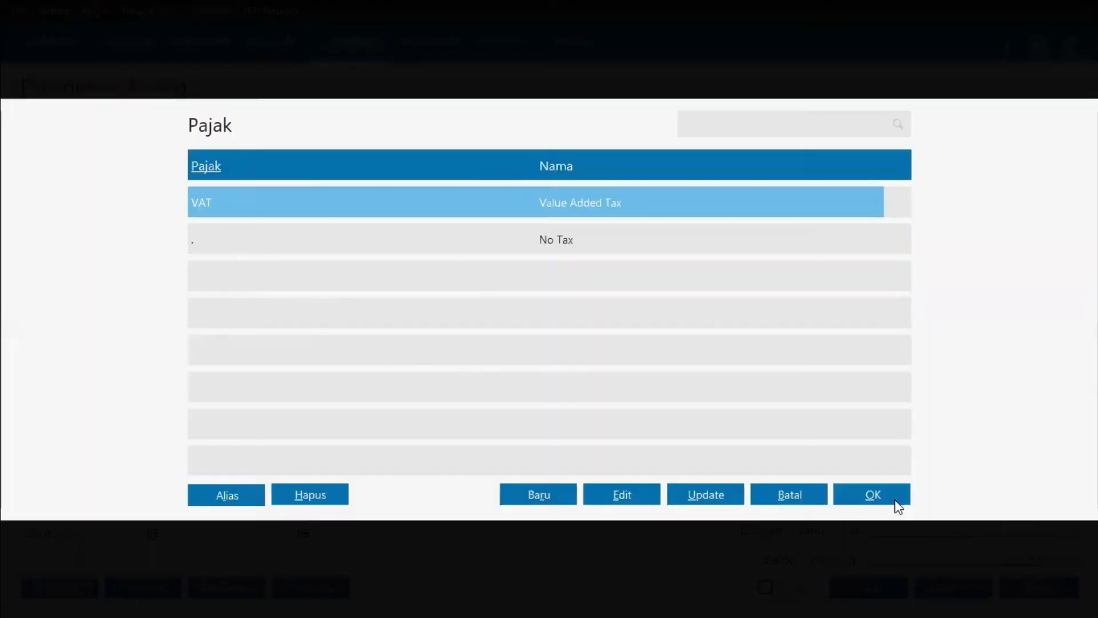
pyautogui.click(893, 500)
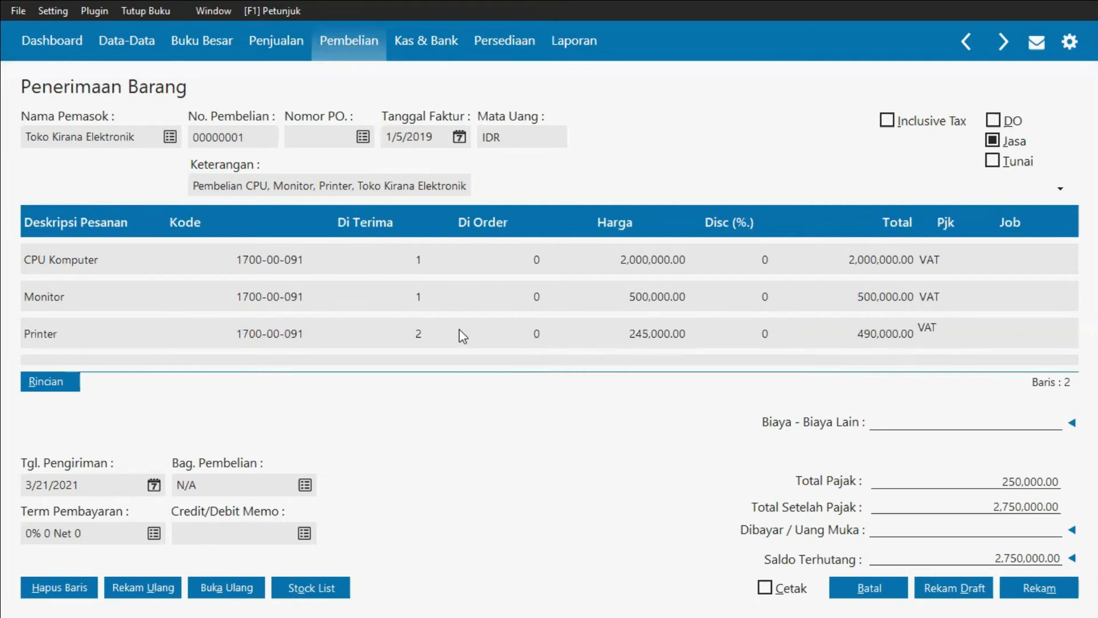
pyautogui.press('Return')
pyautogui.press('Return')
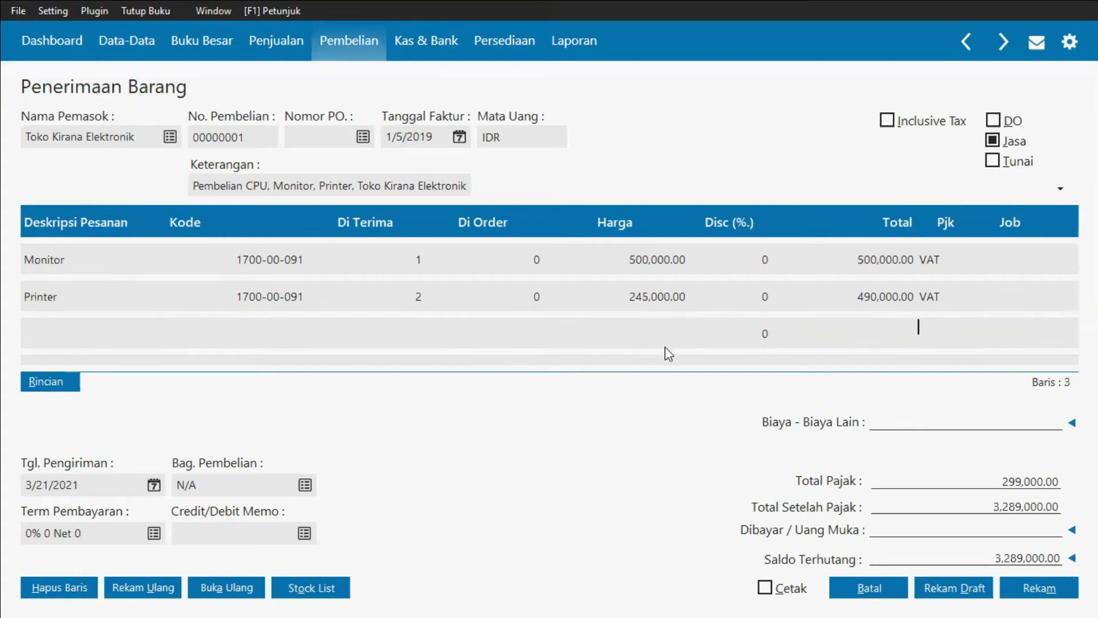
# Step: Set the delivery date to January 5, 2019
pyautogui.click(154, 486)
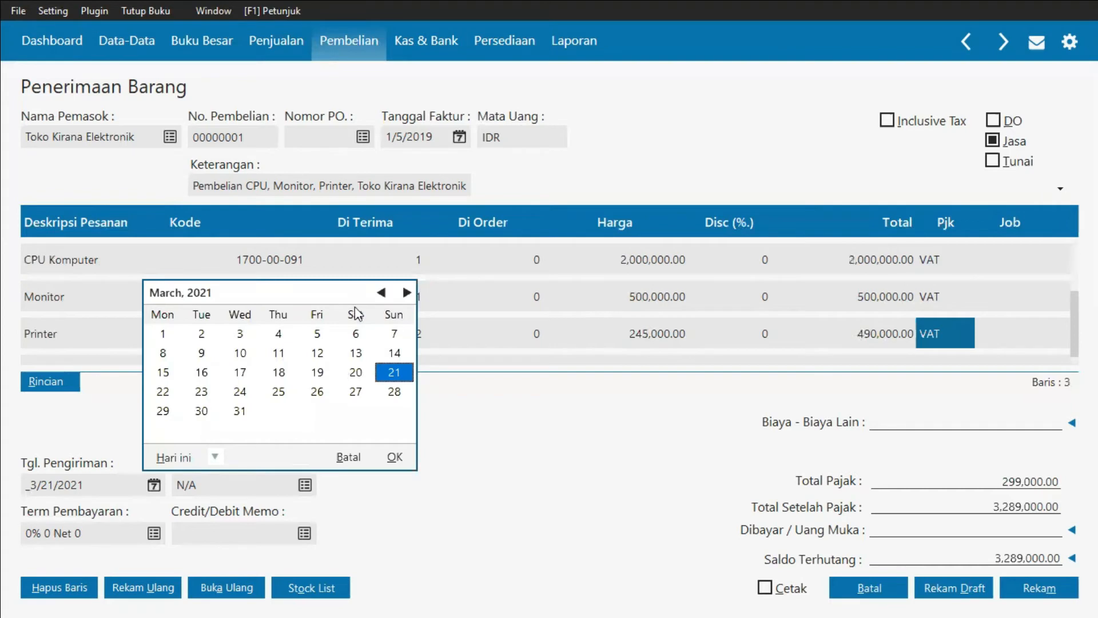
pyautogui.click(214, 456)
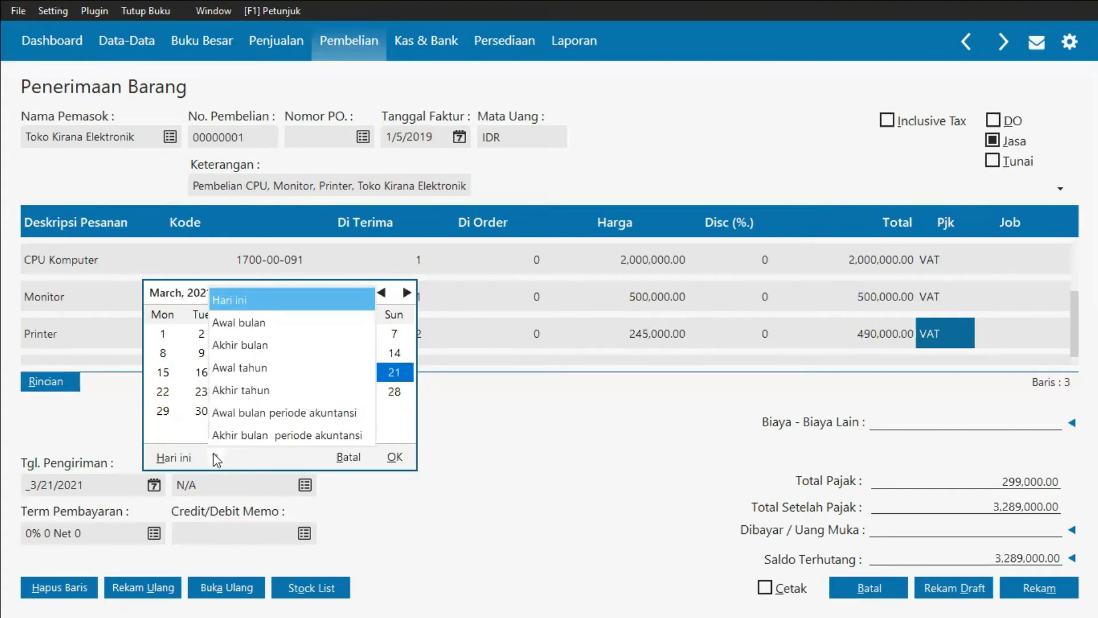
pyautogui.click(249, 418)
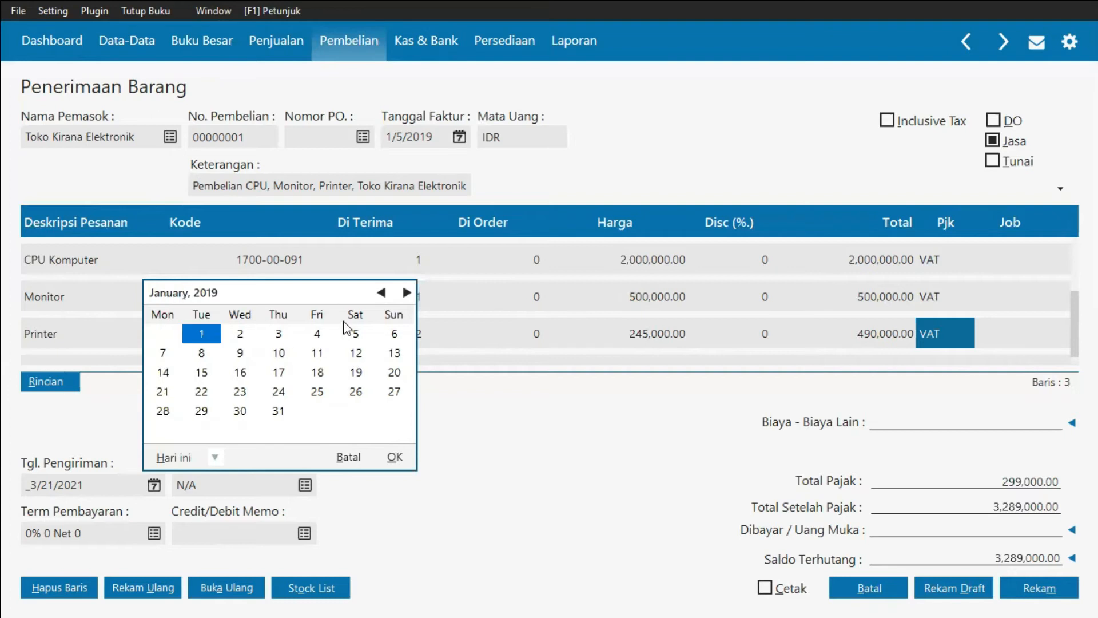
pyautogui.click(357, 334)
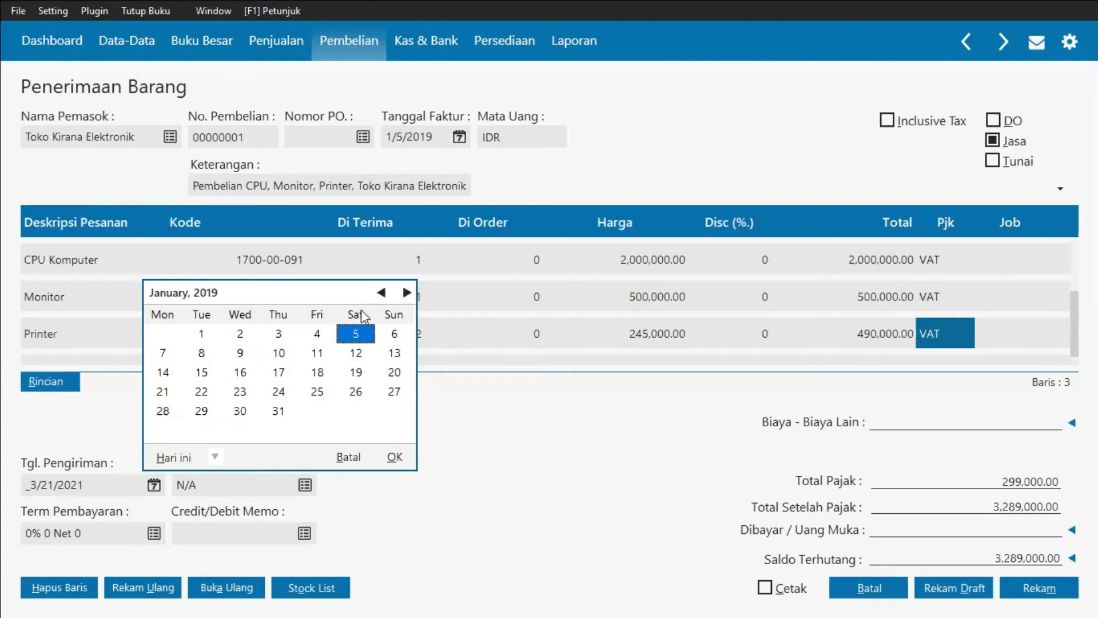
pyautogui.click(395, 457)
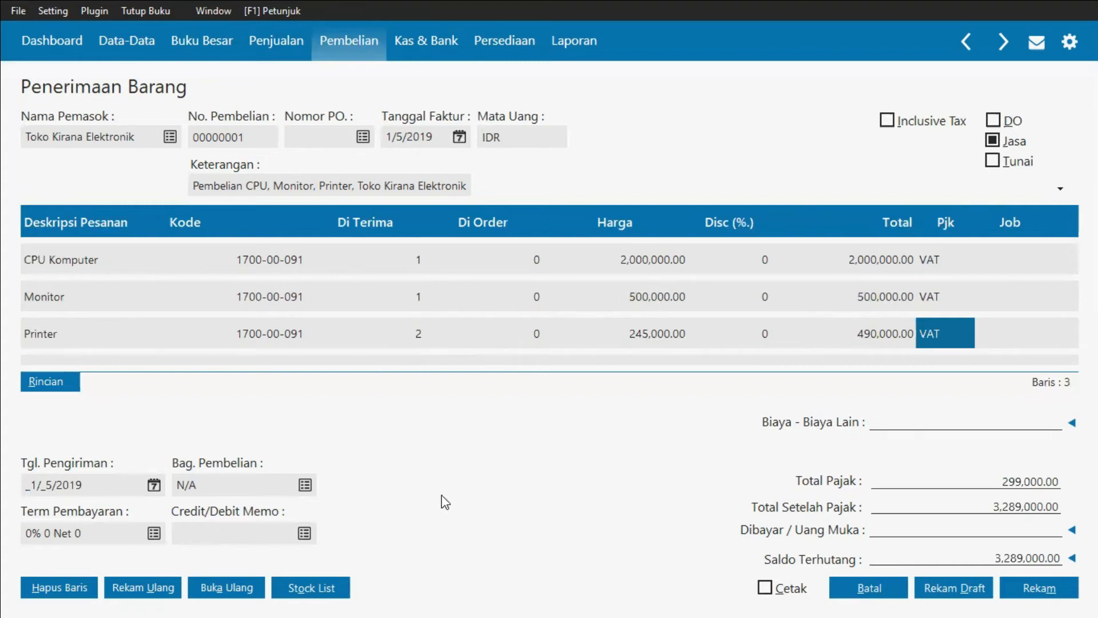
# Step: Set the payment terms to 2% discount within 10 days, due in 30 days
pyautogui.hotkey('alt', 'Tab')
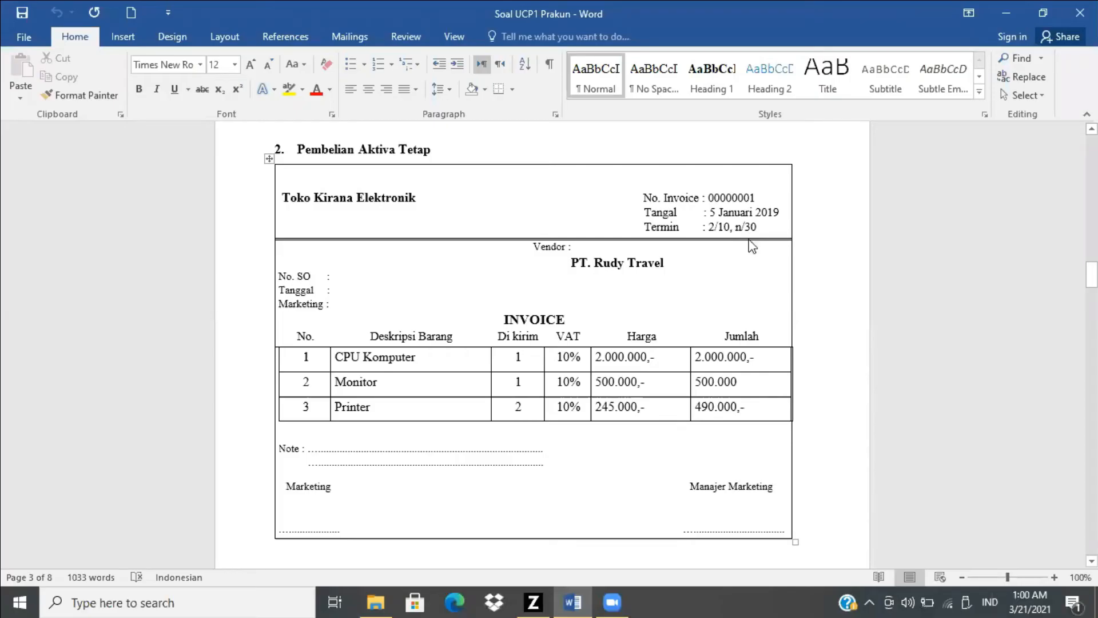
pyautogui.hotkey('alt', 'Tab')
pyautogui.press('Tab')
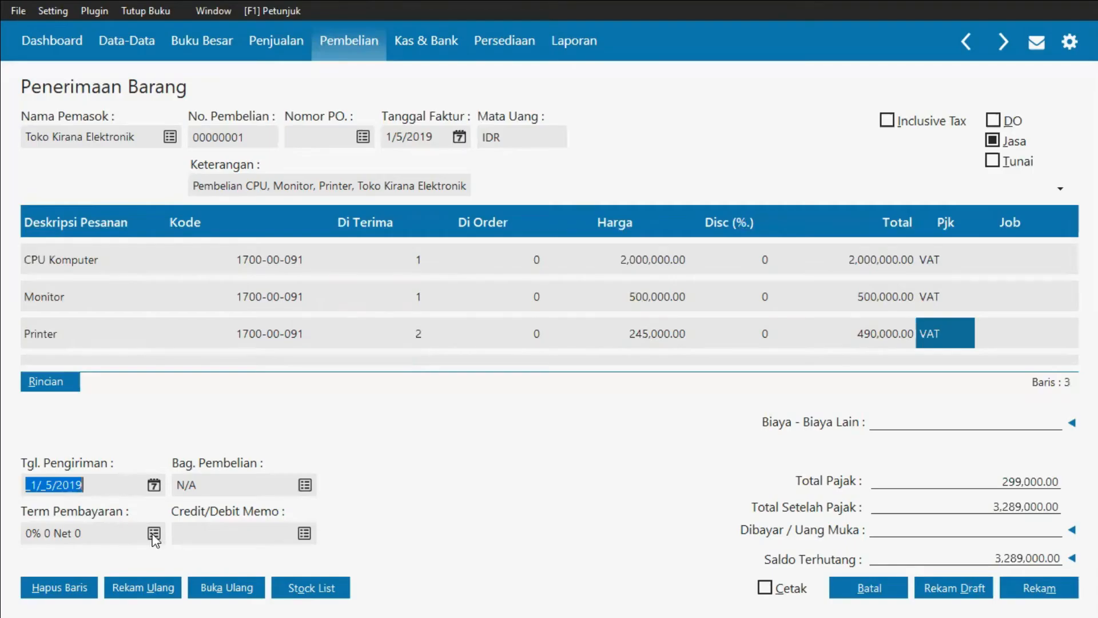
pyautogui.press('Tab')
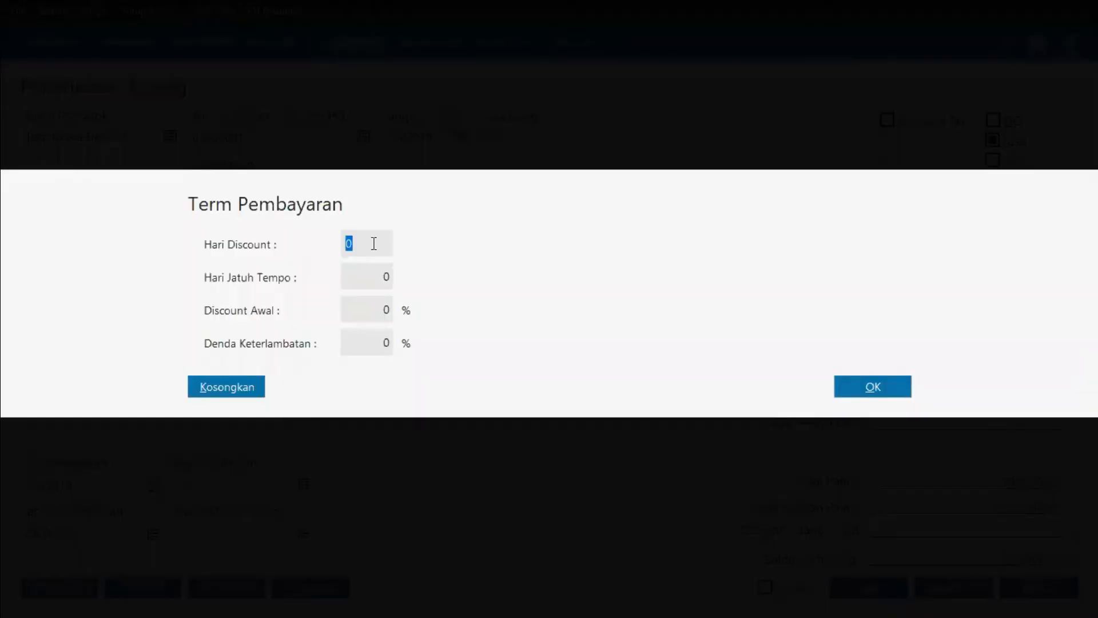
pyautogui.click(374, 244)
pyautogui.press('BackSpace')
pyautogui.write('10')
pyautogui.press('Tab')
pyautogui.press('BackSpace')
pyautogui.write('30')
pyautogui.press('Tab')
pyautogui.write('2')
pyautogui.click(840, 382)
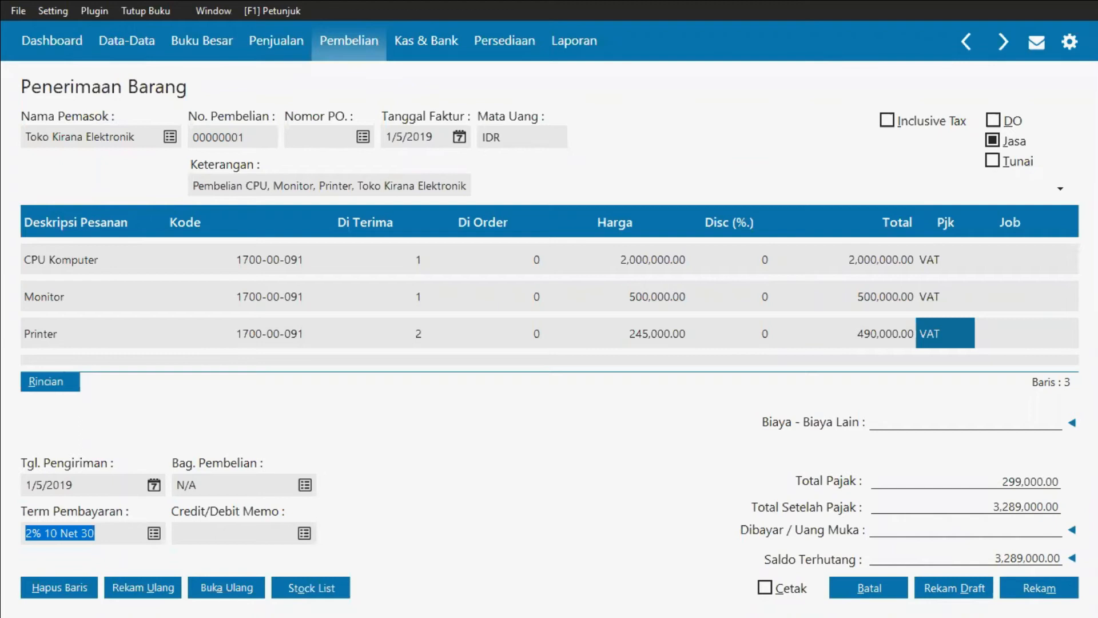
# Step: Save the purchase receipt and close the goods receipt form
pyautogui.click(1045, 586)
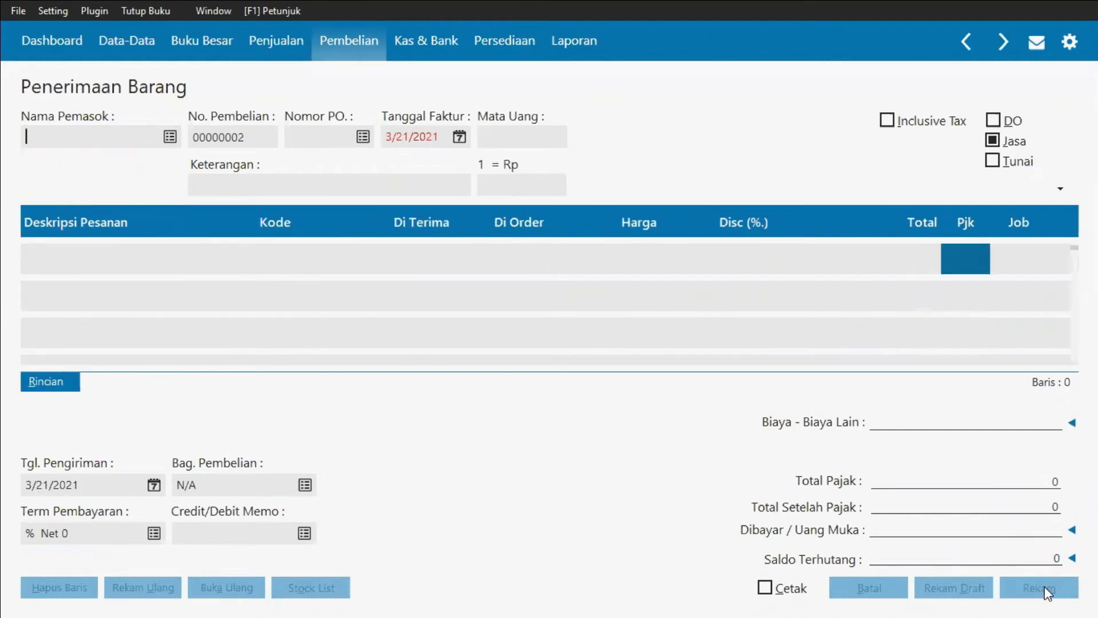
pyautogui.click(879, 591)
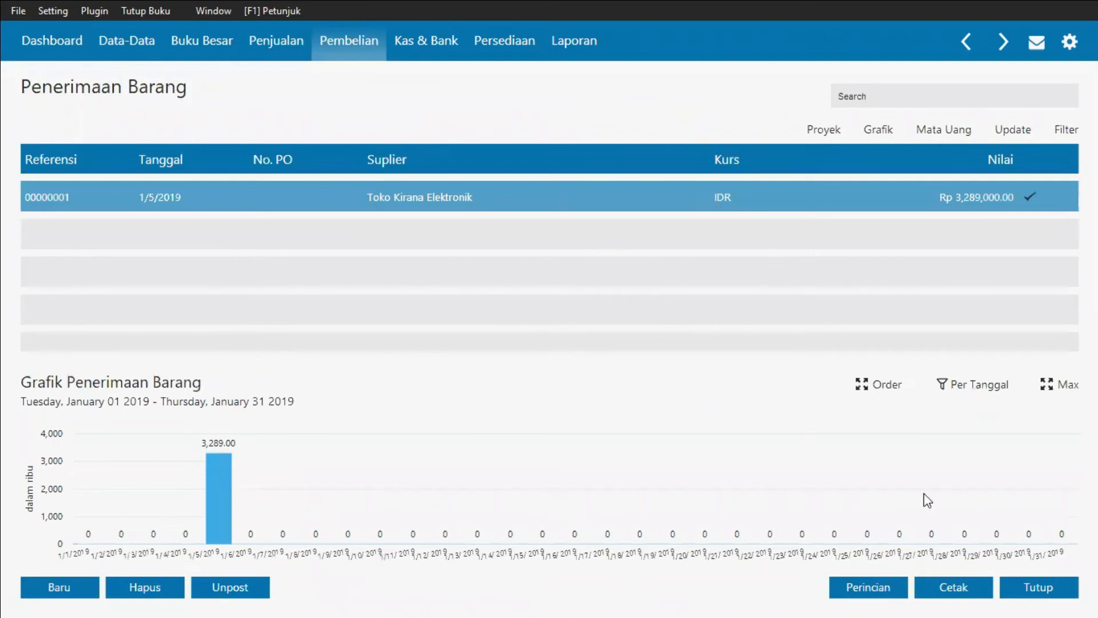
pyautogui.click(1050, 589)
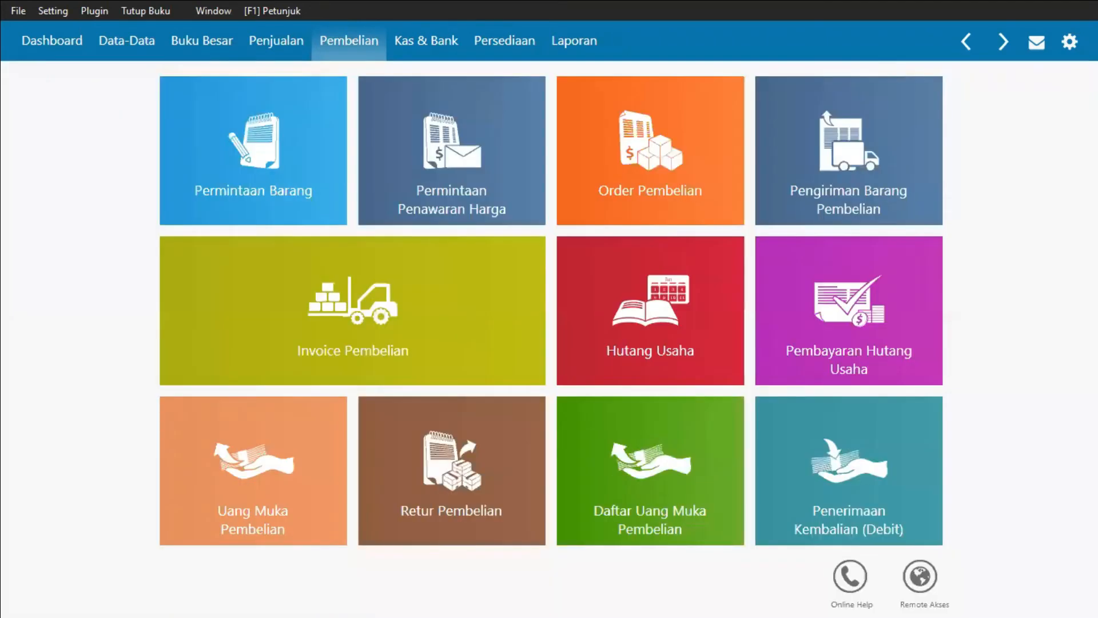
# Step: Switch to the Word document and review the next transaction, the postdated giro receivable payment
pyautogui.hotkey('alt', 'Tab')
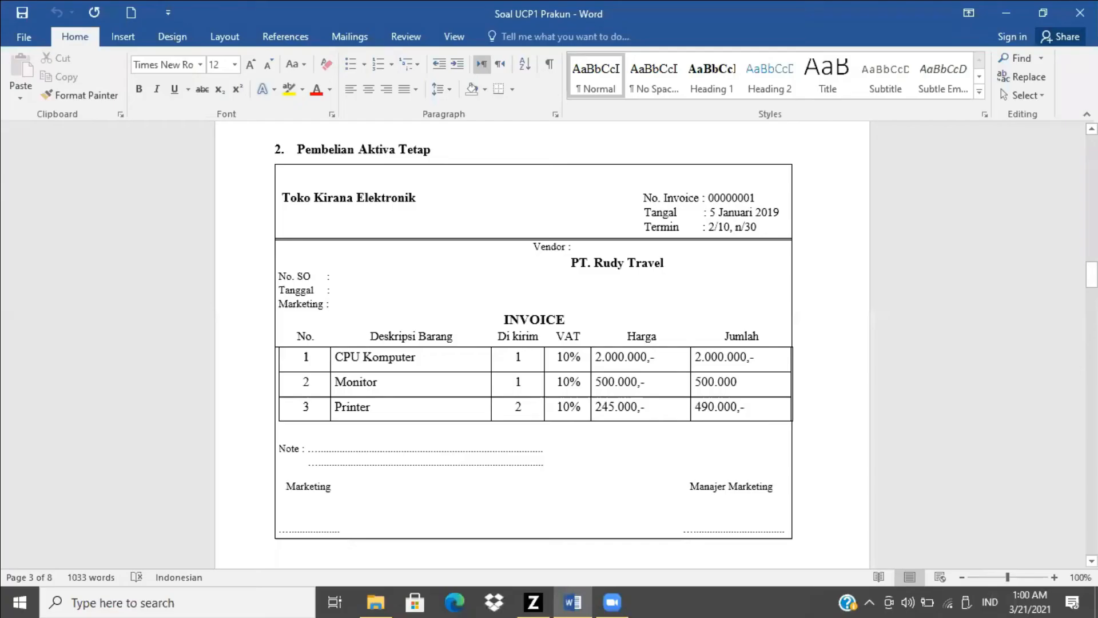
pyautogui.moveTo(1091, 276); pyautogui.dragTo(1091, 301)
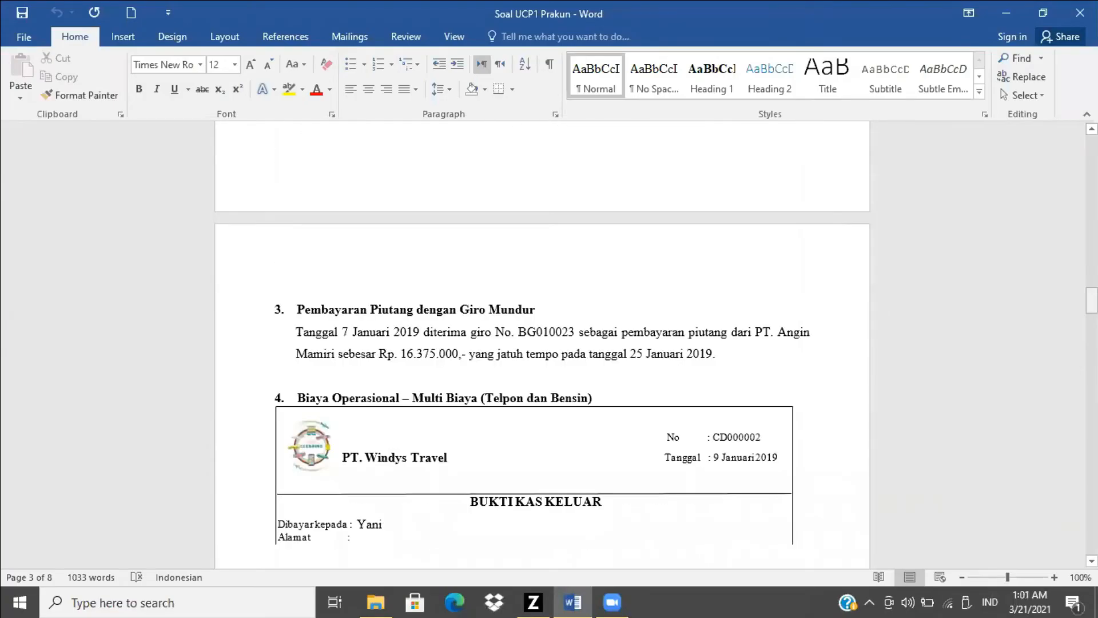
pyautogui.scroll(-4, 903, 274)
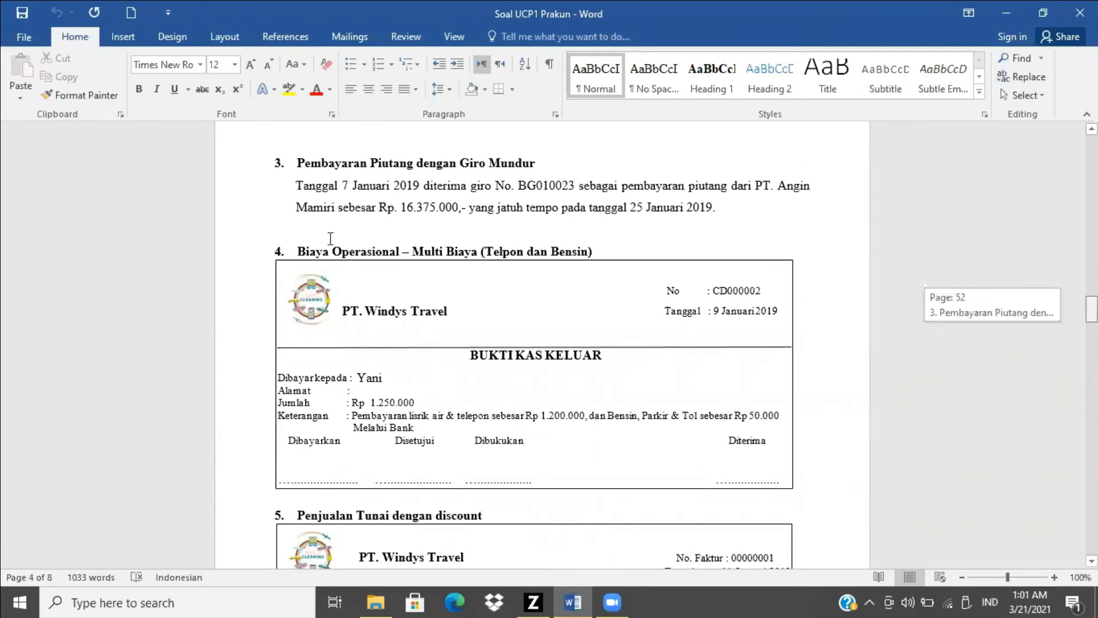
pyautogui.scroll(2, 331, 251)
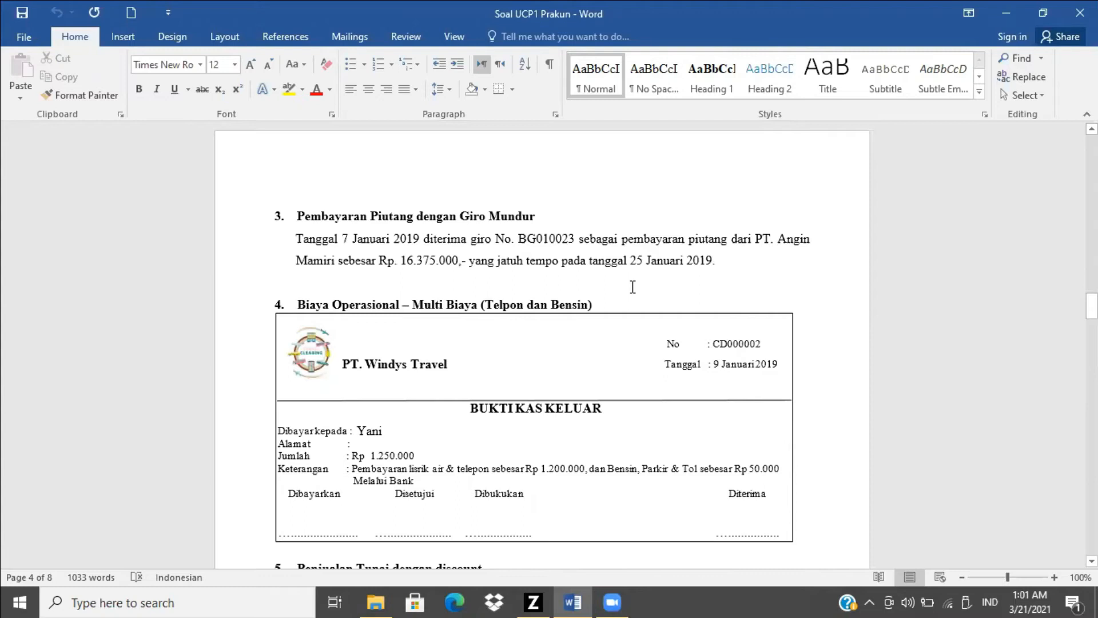
# Step: Open the incoming giro (Giro Masuk) list in Kas & Bank and close it again
pyautogui.hotkey('alt', 'Tab')
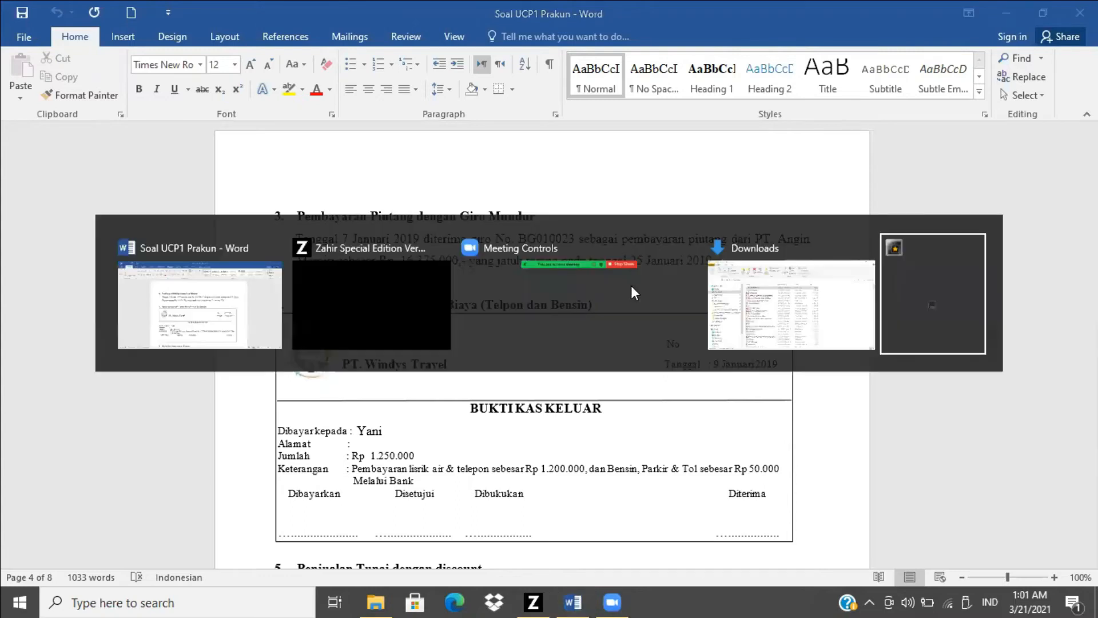
pyautogui.hotkey('alt', 'Tab')
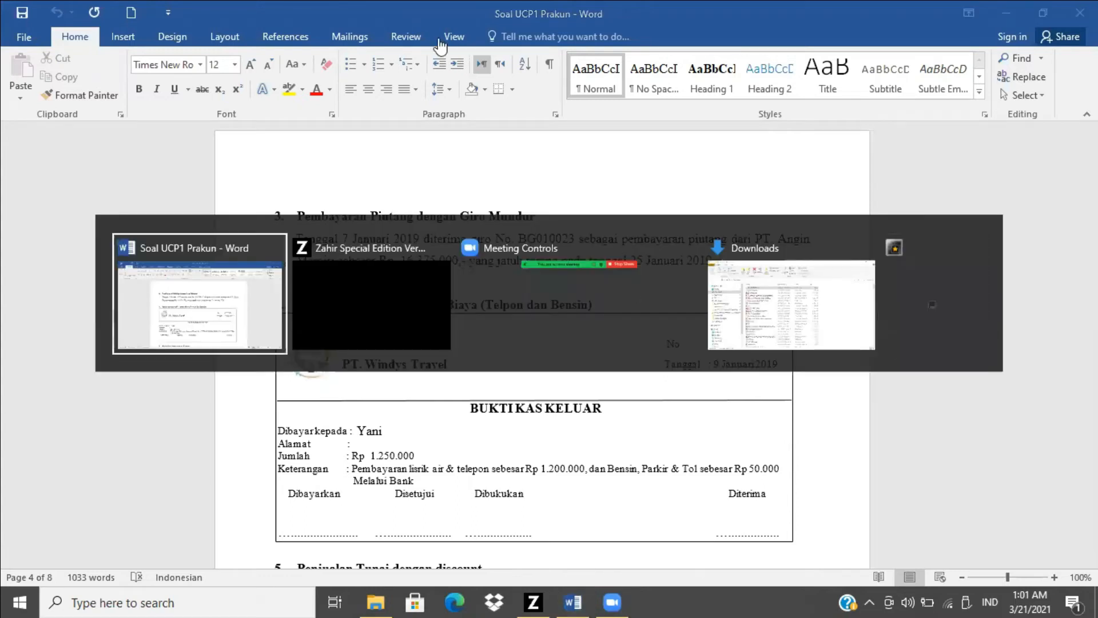
pyautogui.hotkey('alt', 'Tab')
pyautogui.click(439, 45)
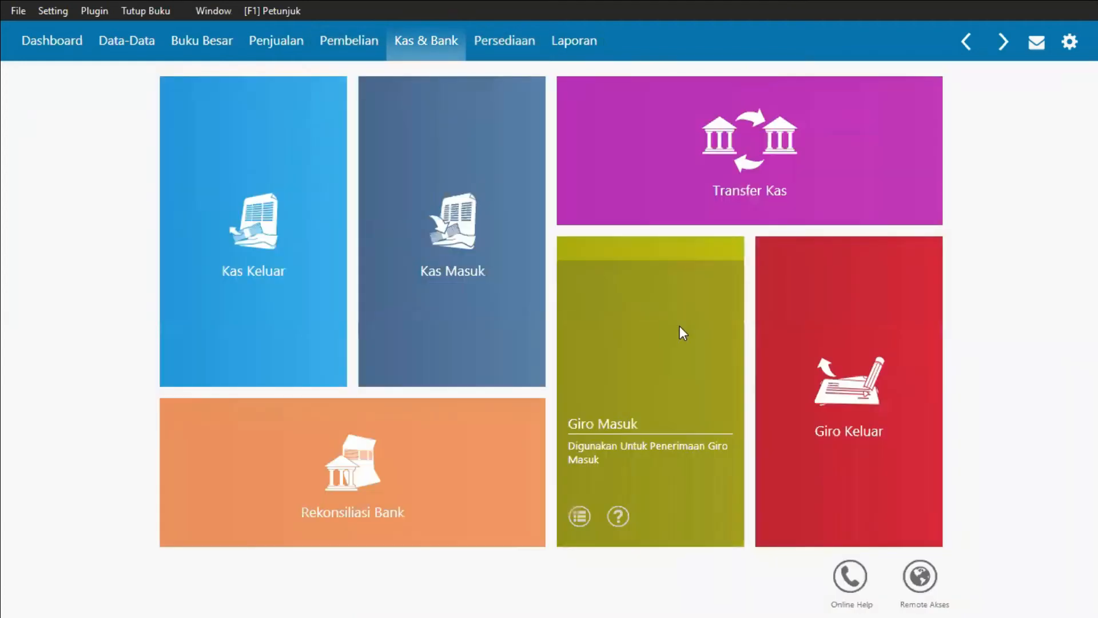
pyautogui.click(681, 331)
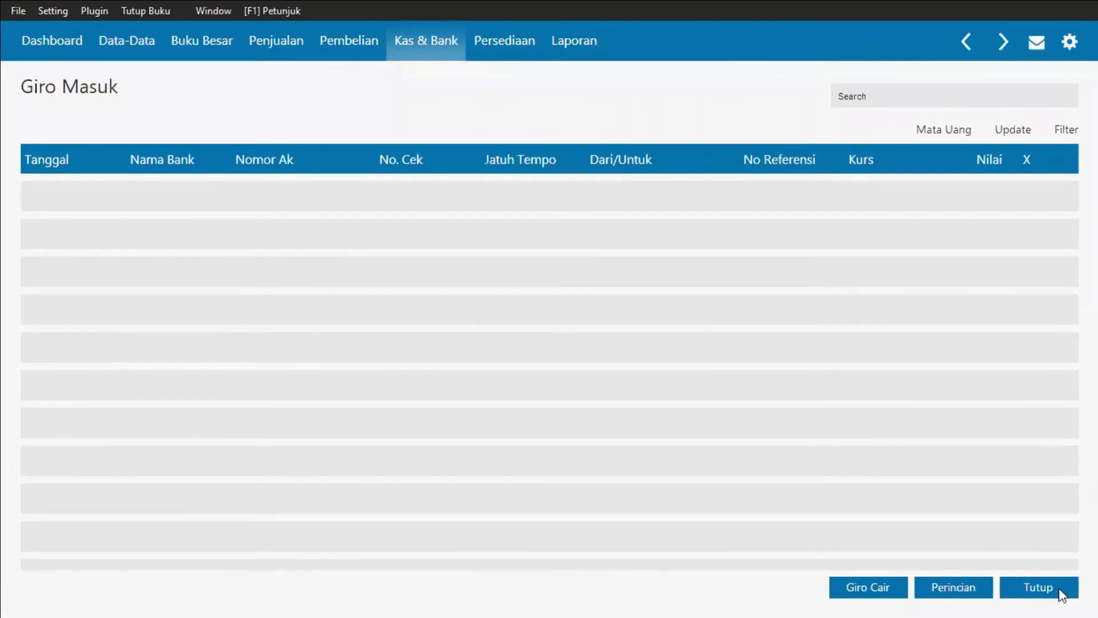
pyautogui.click(247, 59)
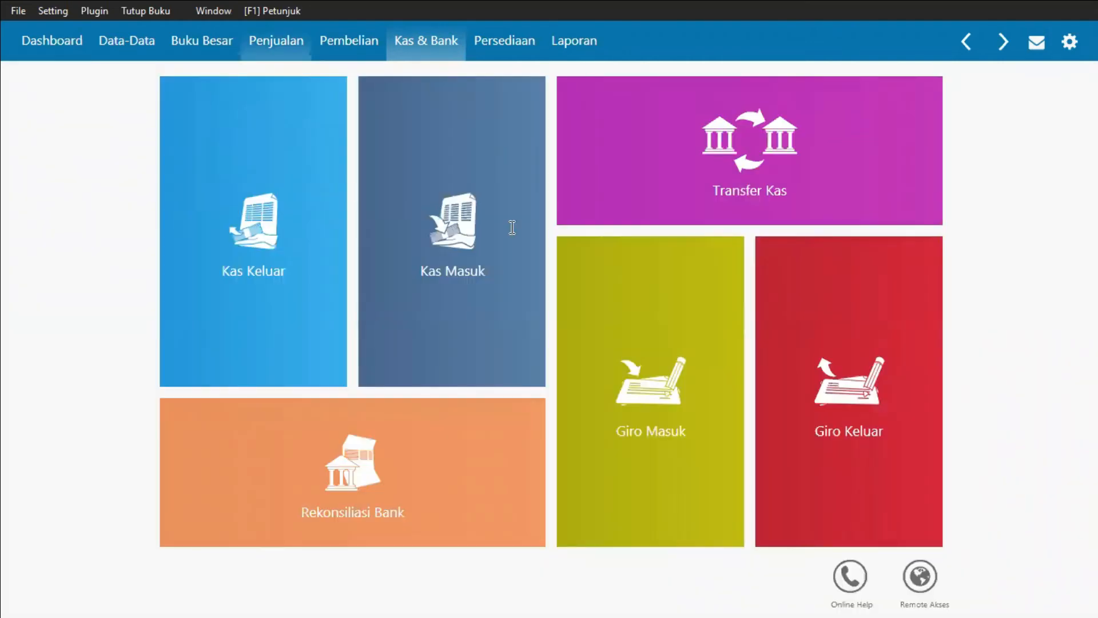
# Step: Start a new receivable payment (Pembayaran Piutang Usaha) entry from the Sales module
pyautogui.hotkey('alt', 'Tab')
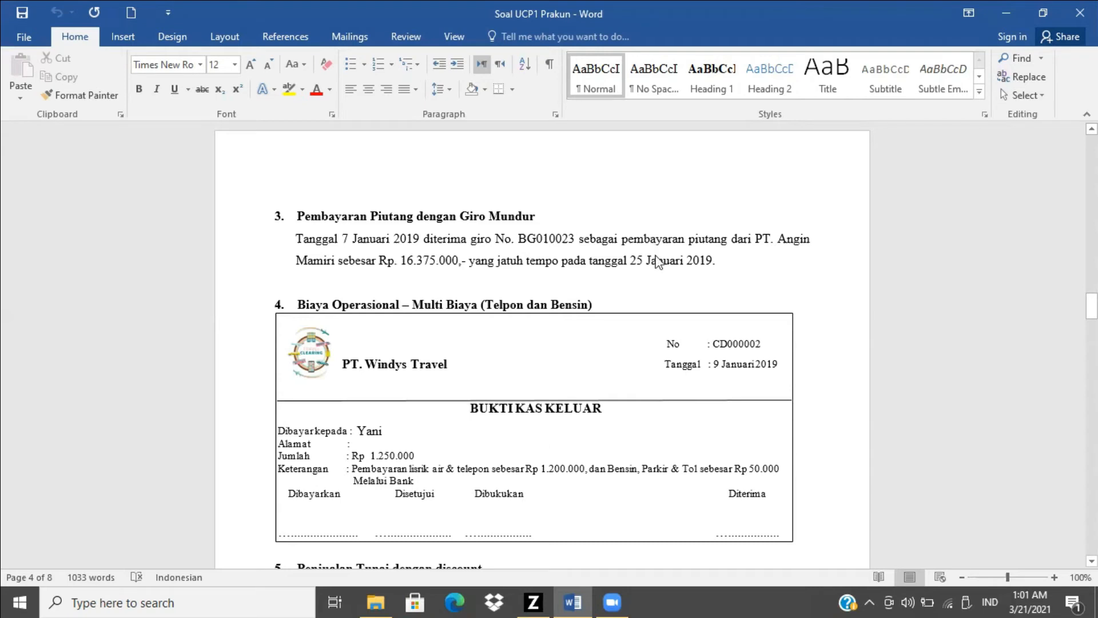
pyautogui.hotkey('alt', 'Tab')
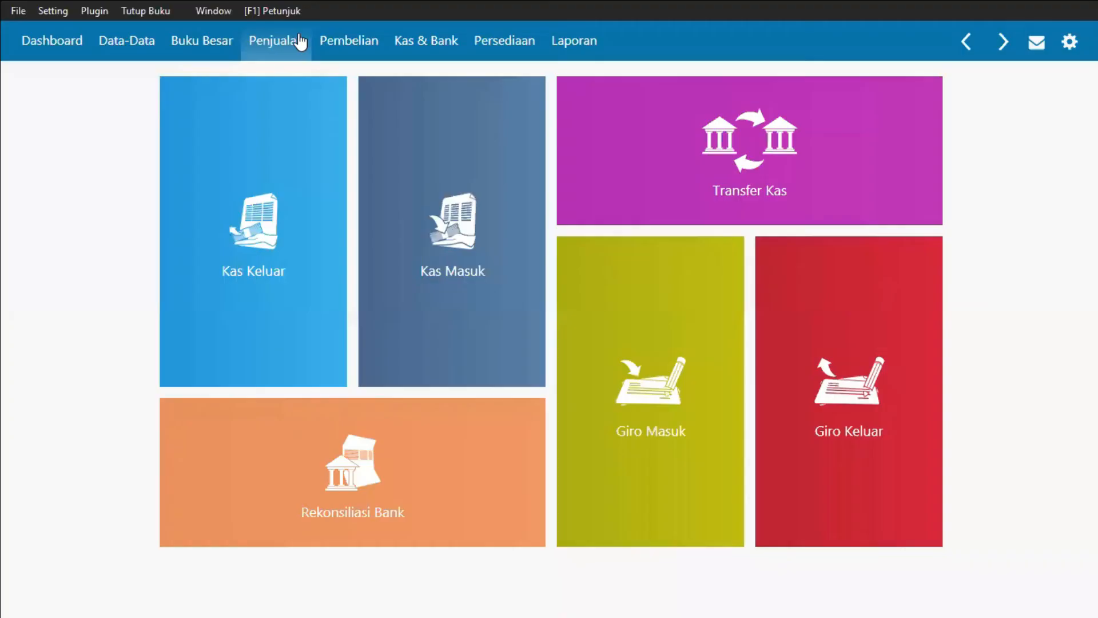
pyautogui.click(300, 42)
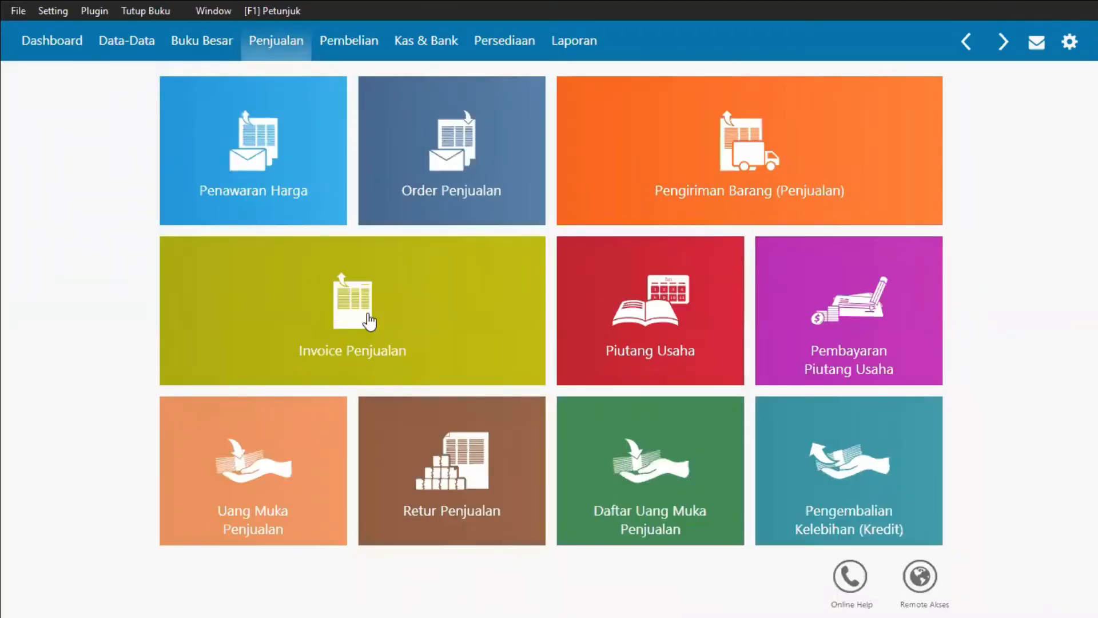
pyautogui.moveTo(412, 323)
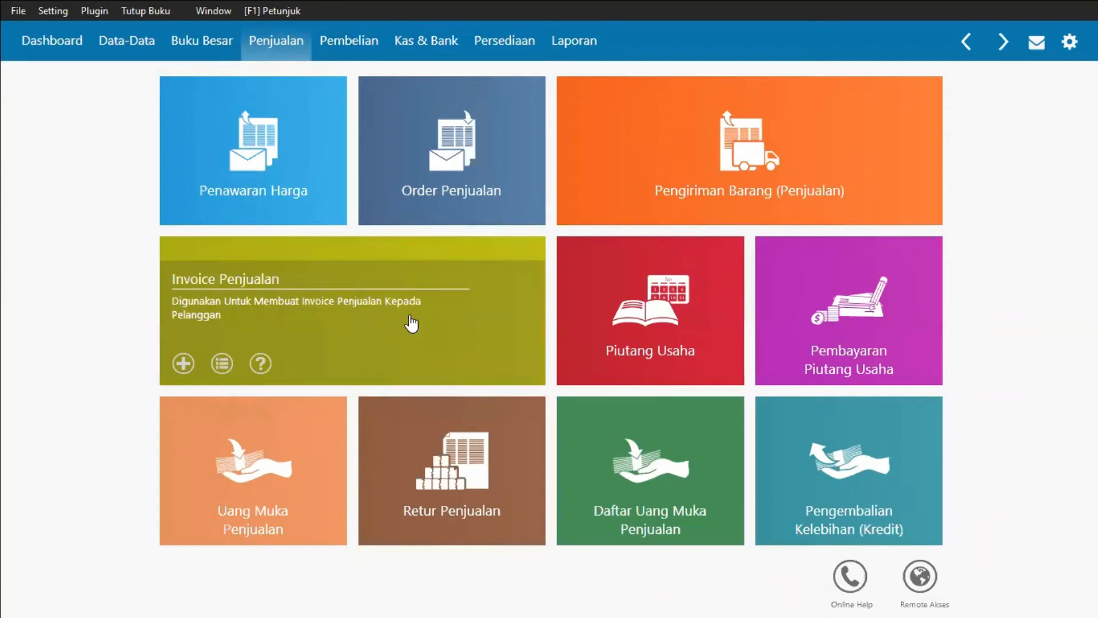
pyautogui.moveTo(870, 290)
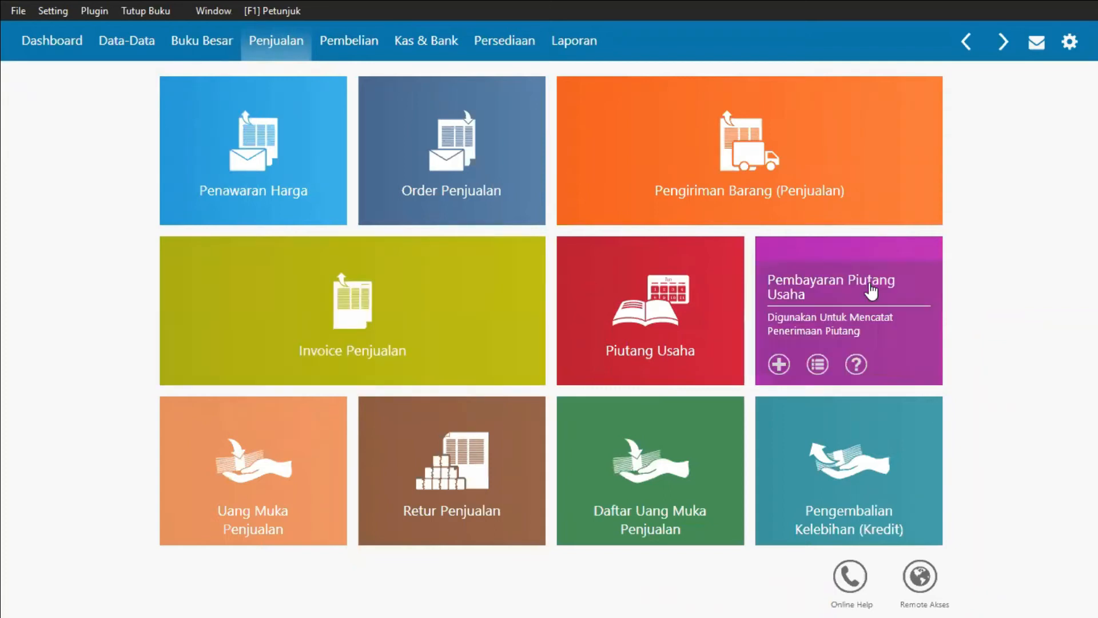
pyautogui.click(905, 324)
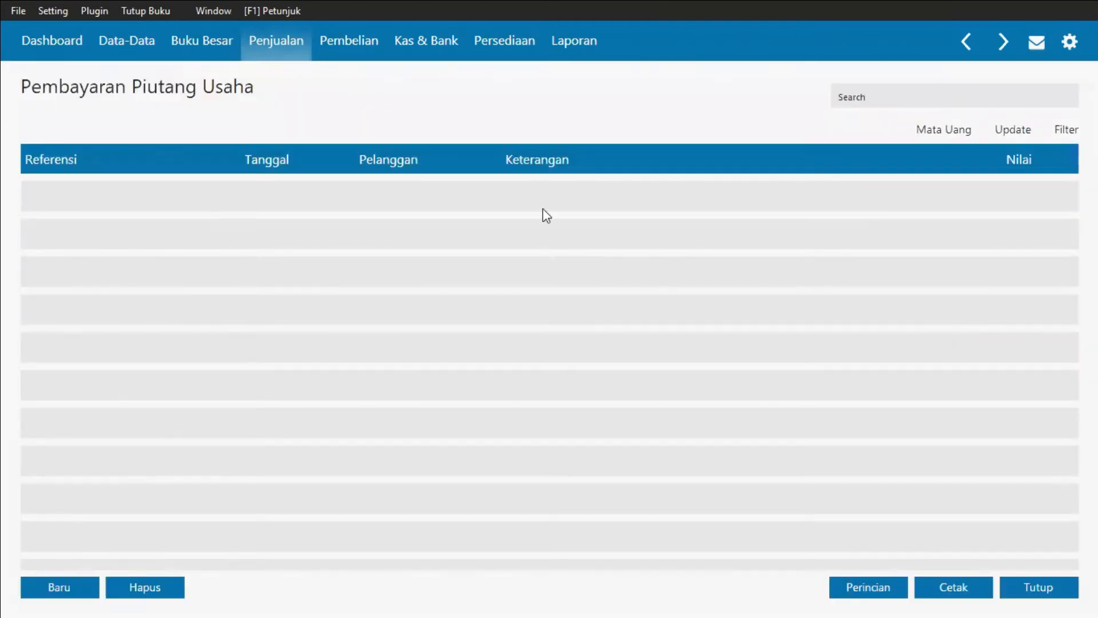
pyautogui.click(55, 586)
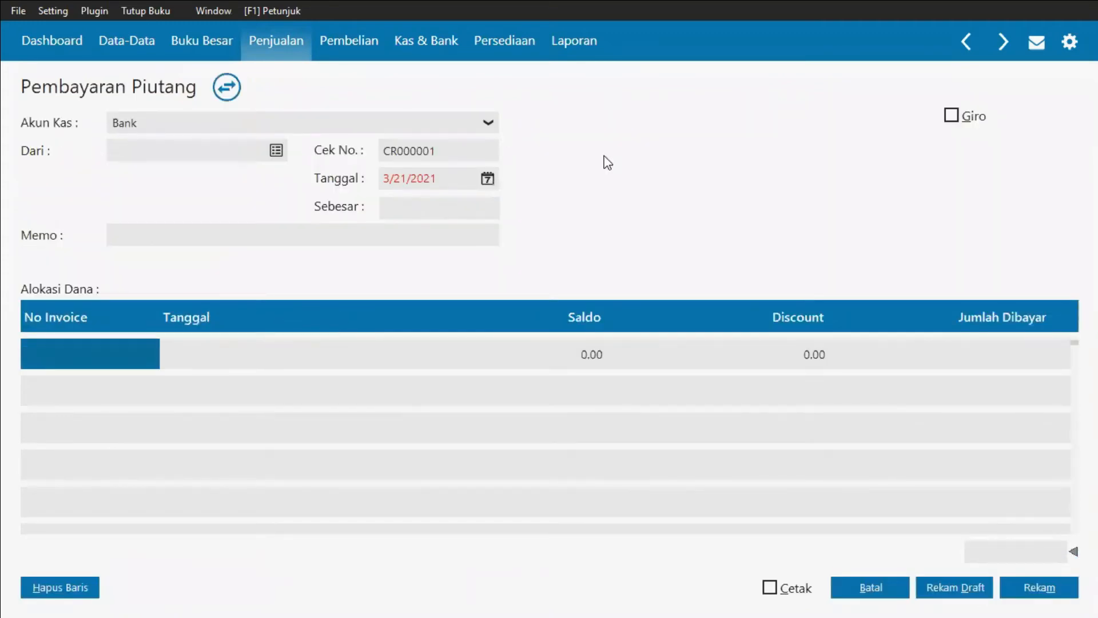
# Step: Select PT. Angin Mamiri as the paying customer, keeping Bank as the cash account
pyautogui.hotkey('alt', 'Tab')
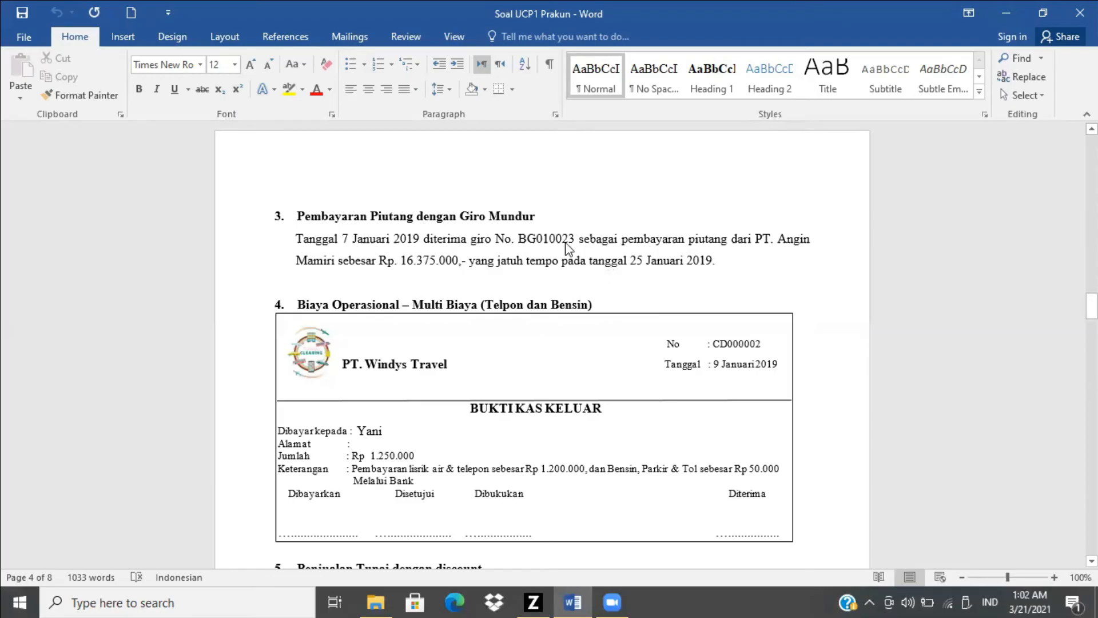
pyautogui.hotkey('alt', 'Tab')
pyautogui.click(492, 125)
pyautogui.click(450, 197)
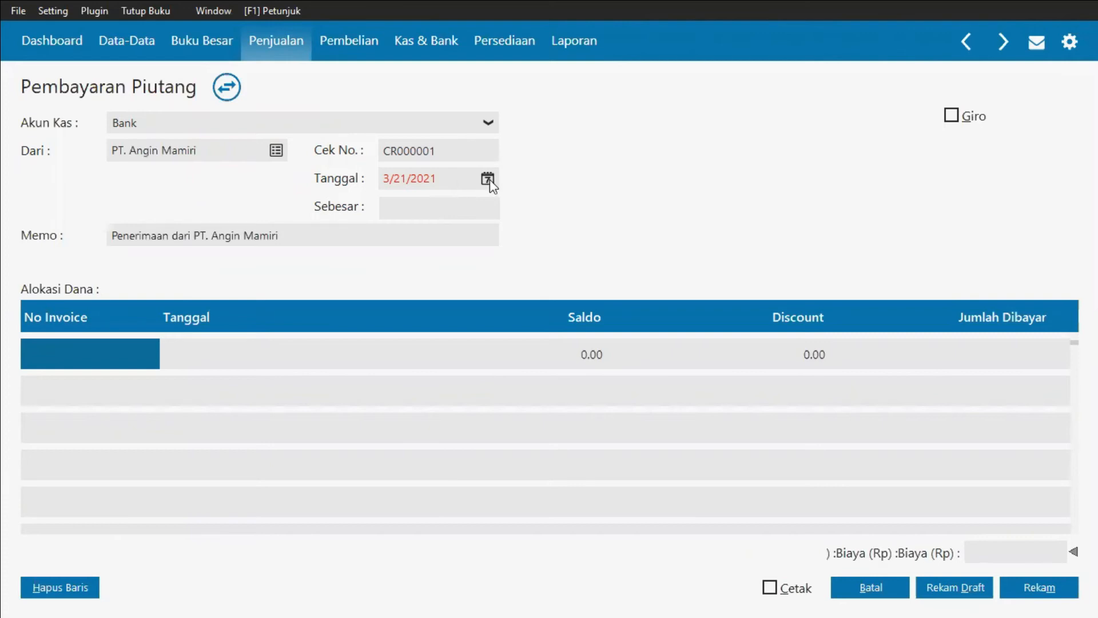
# Step: Set the payment date to January 7, 2019
pyautogui.hotkey('alt', 'Tab')
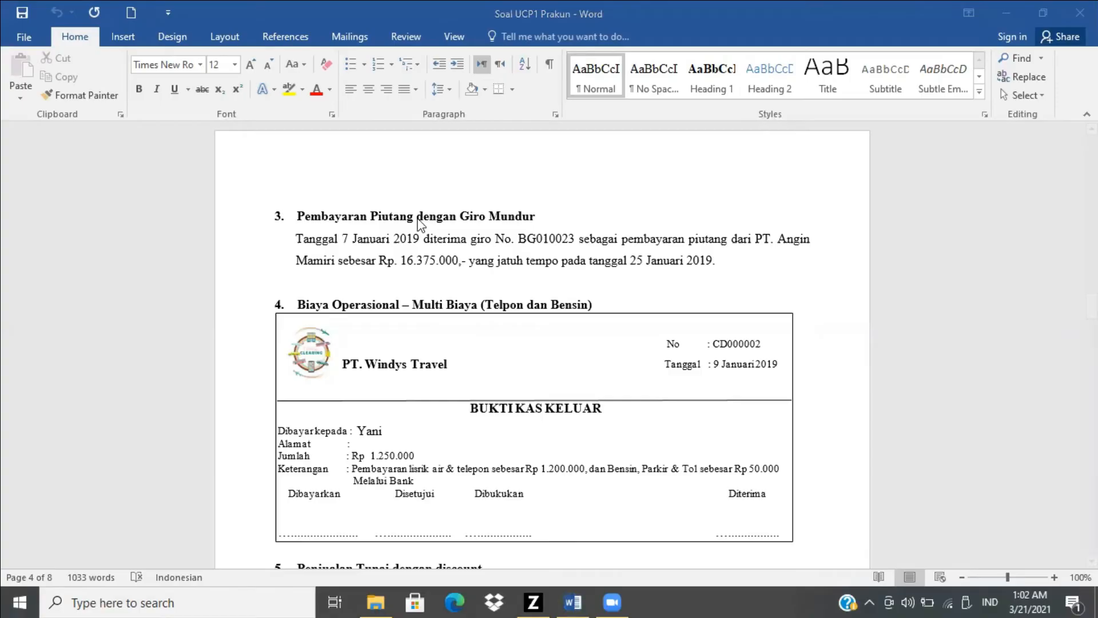
pyautogui.hotkey('alt', 'Tab')
pyautogui.click(488, 180)
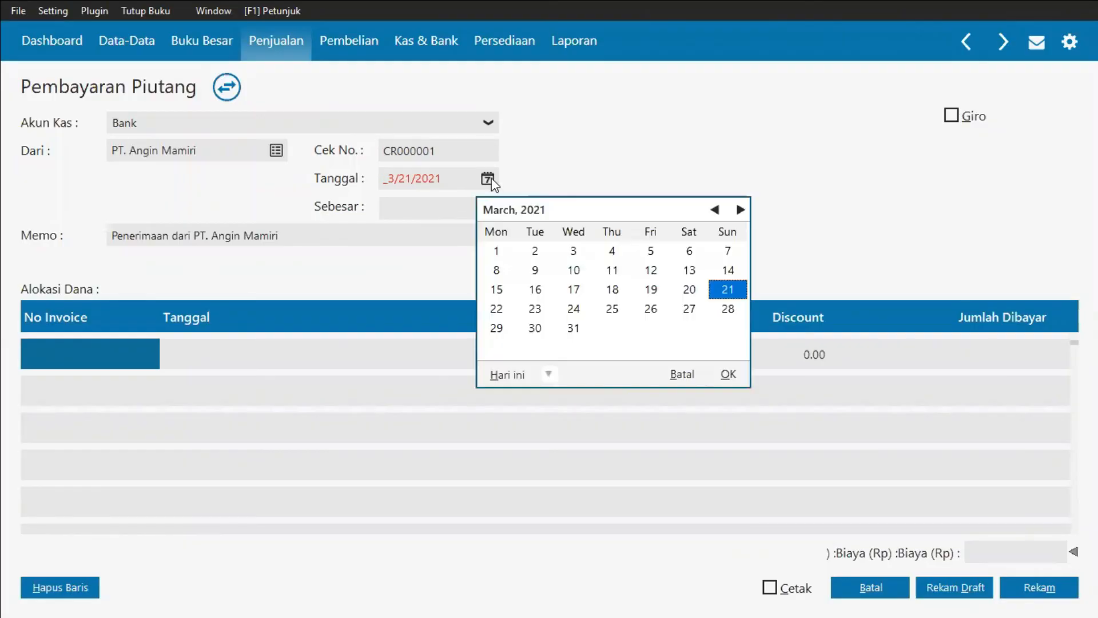
pyautogui.hotkey('alt', 'Tab')
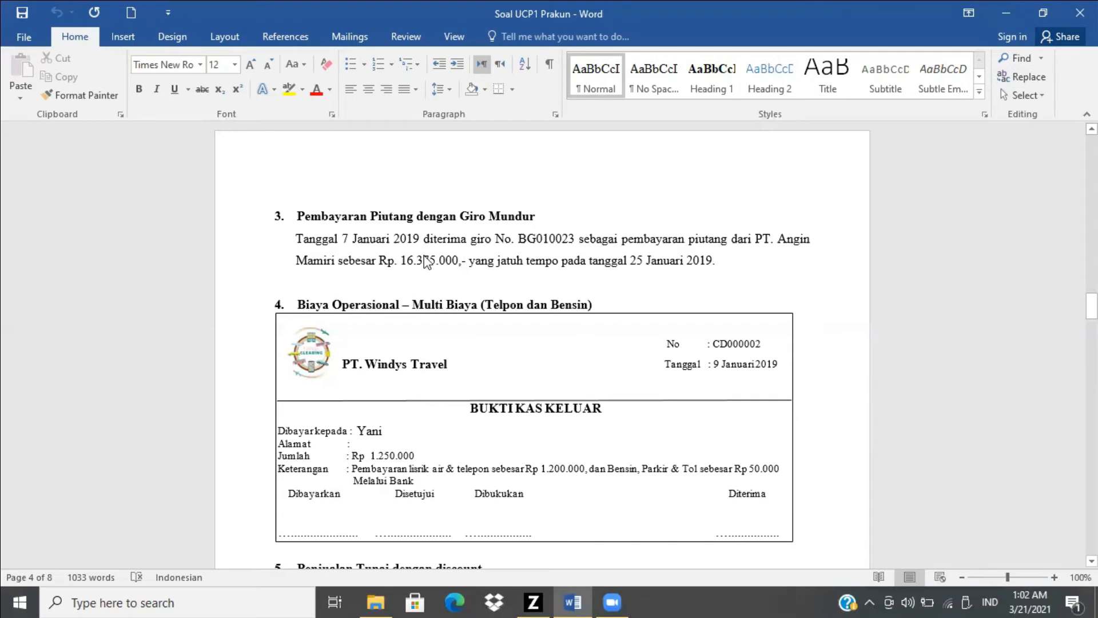
pyautogui.hotkey('alt', 'Tab')
pyautogui.click(548, 375)
pyautogui.click(591, 513)
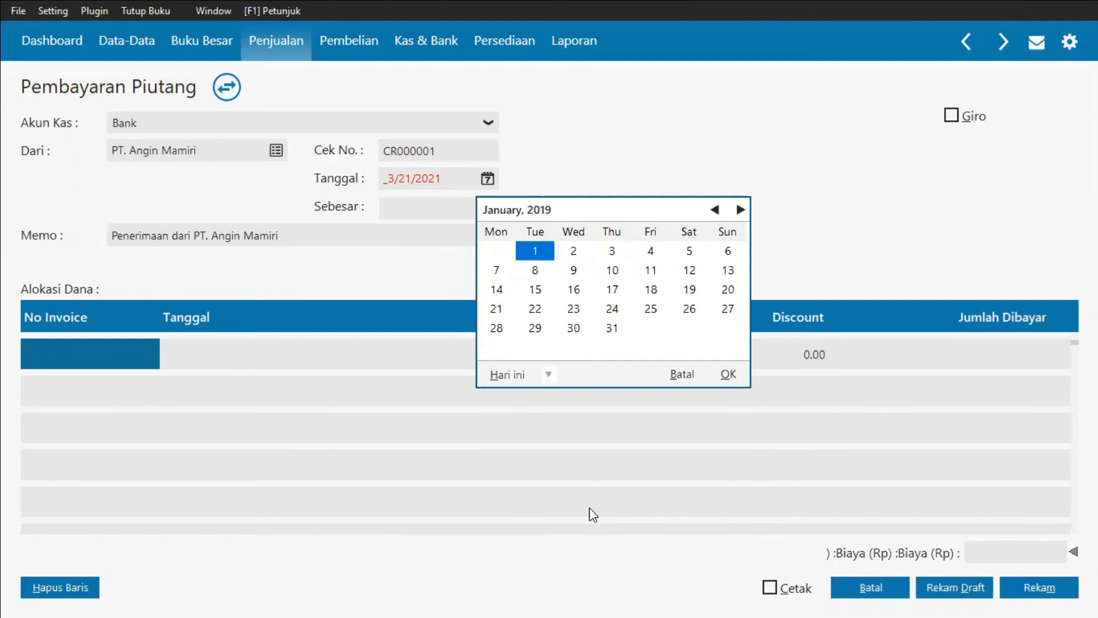
pyautogui.click(496, 271)
pyautogui.click(725, 376)
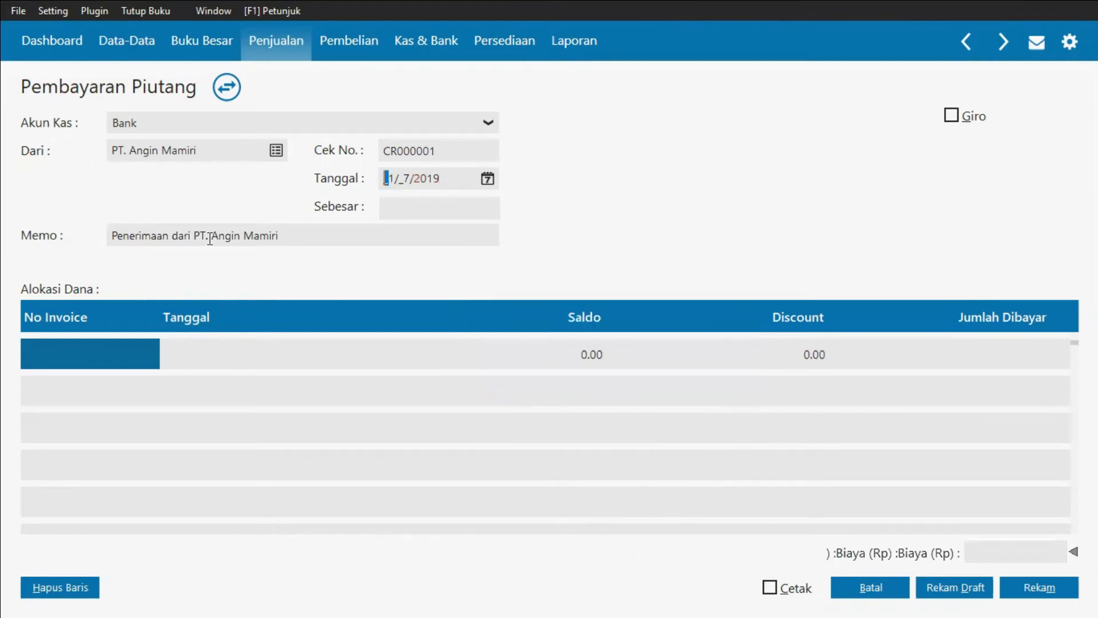
# Step: Change the memo to "Penerimaan Giro dari PT. Angin Mamiri"
pyautogui.tripleClick(170, 236)
pyautogui.click(173, 235)
pyautogui.write('Gi')
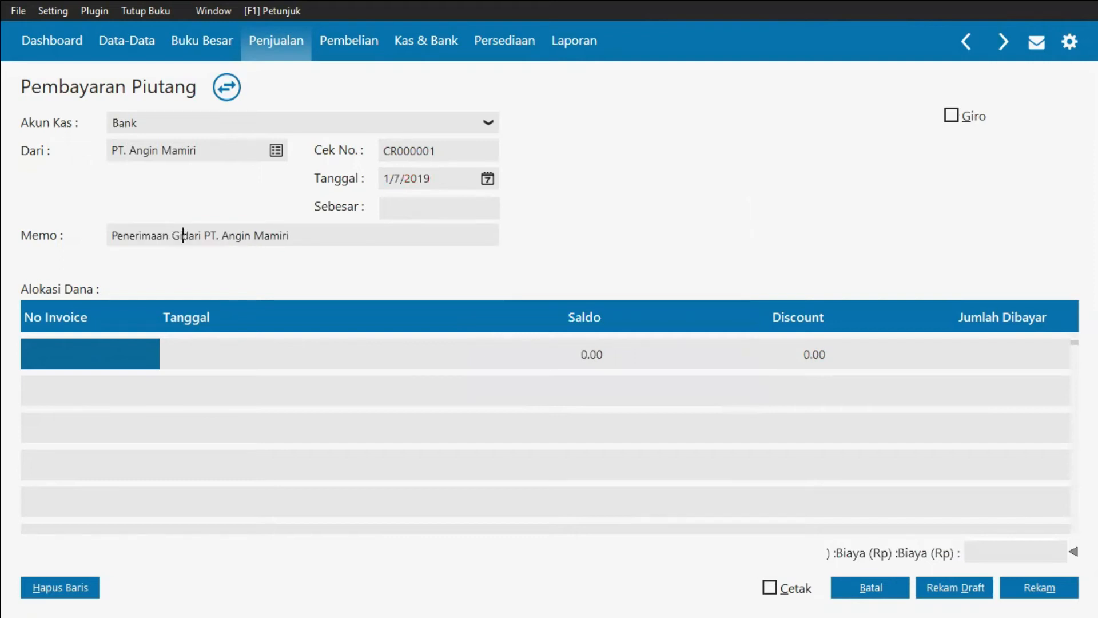
pyautogui.write('ro')
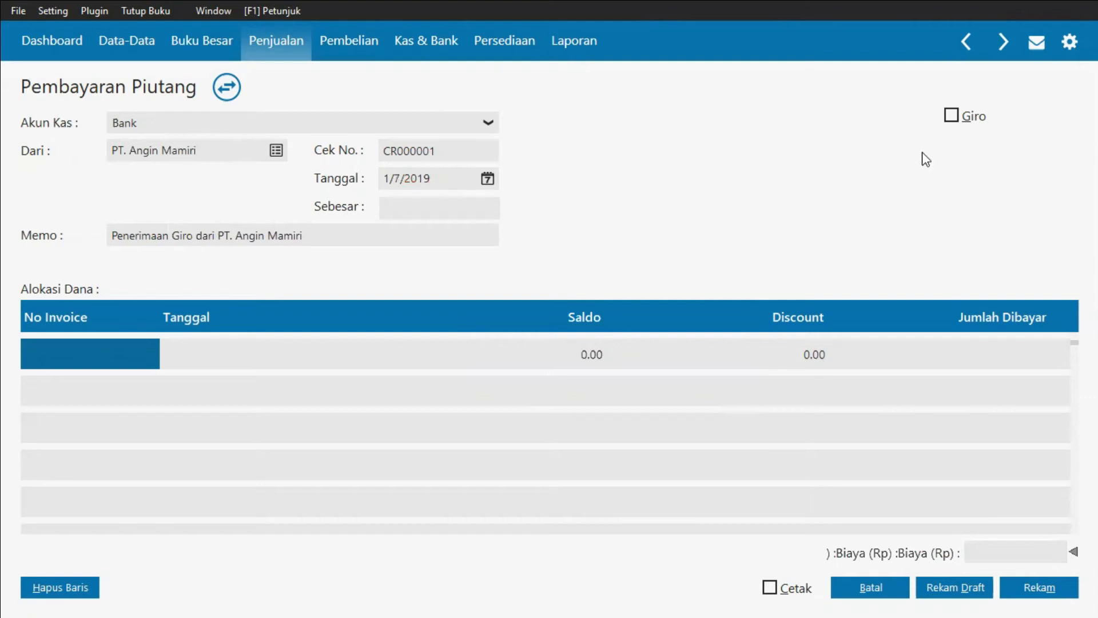
# Step: Mark the payment as a giro and allocate it to invoice INV-001
pyautogui.click(951, 119)
pyautogui.click(105, 355)
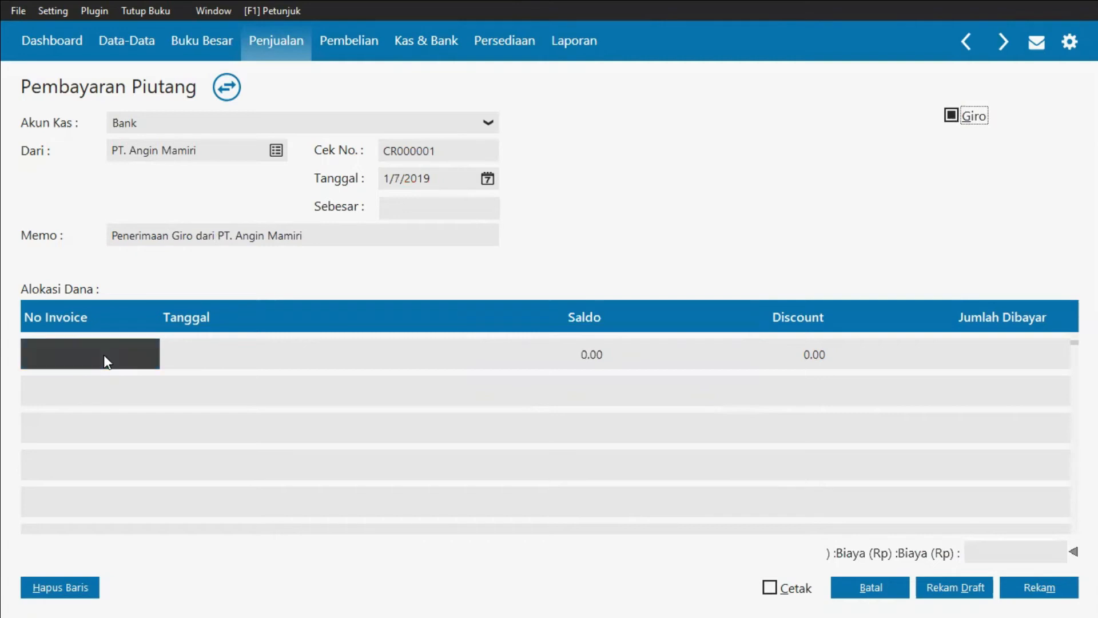
pyautogui.click(104, 355)
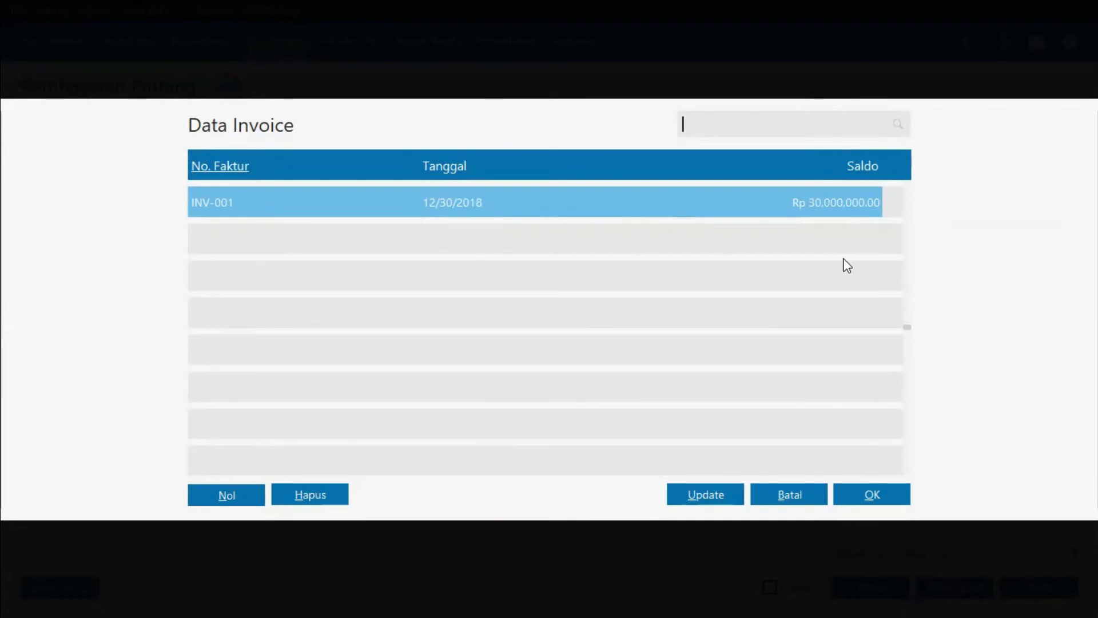
pyautogui.click(873, 494)
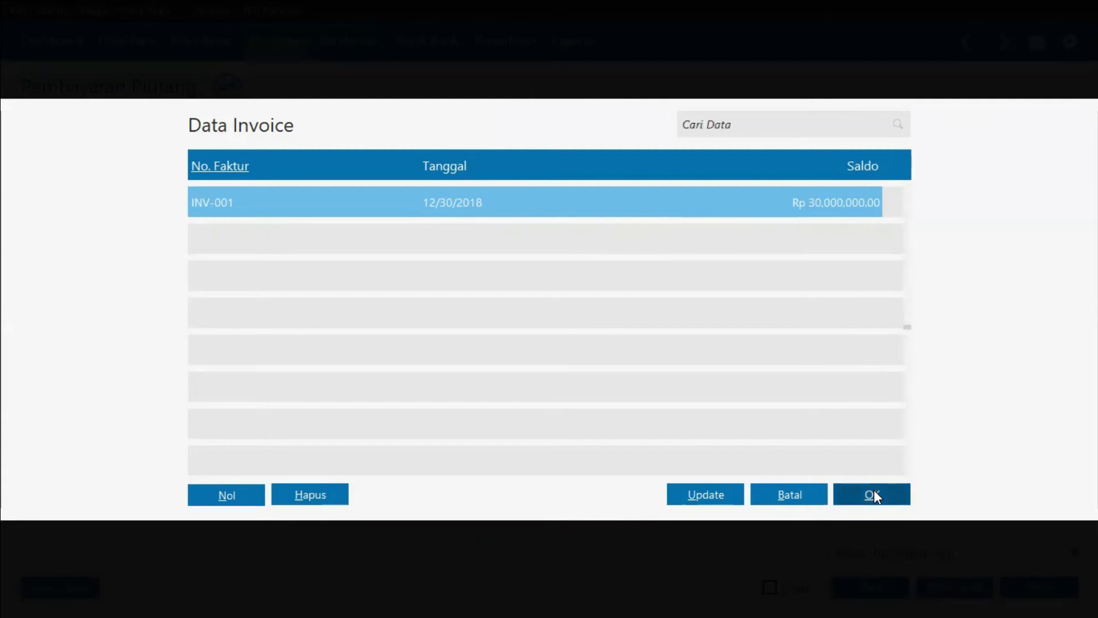
pyautogui.click(873, 495)
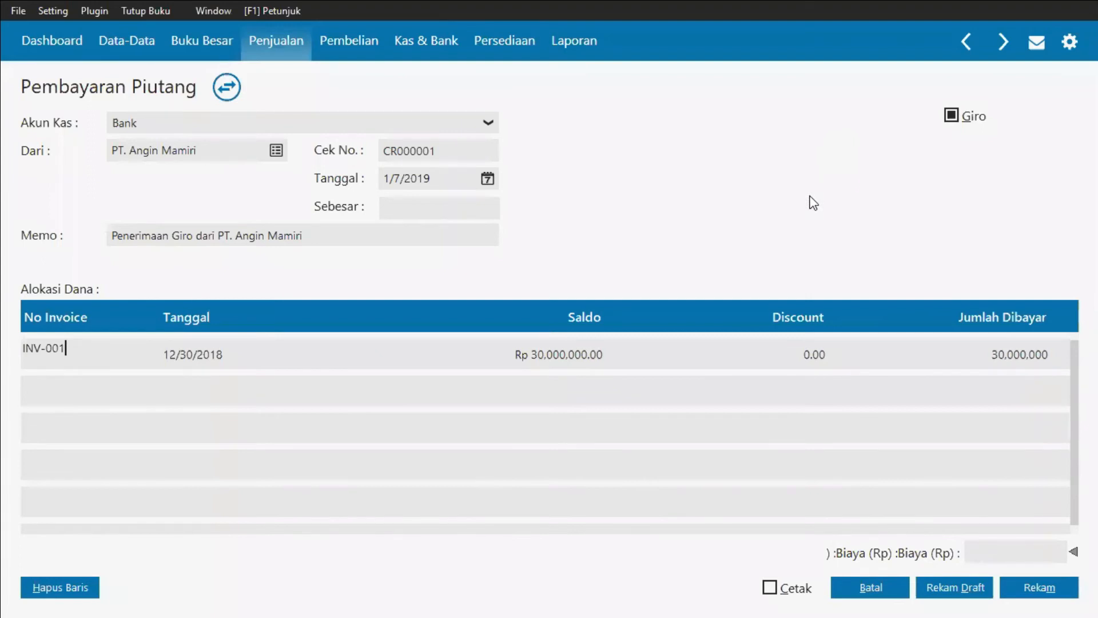
# Step: Set the amount paid on invoice INV-001 to 16,375,000
pyautogui.hotkey('alt', 'Tab')
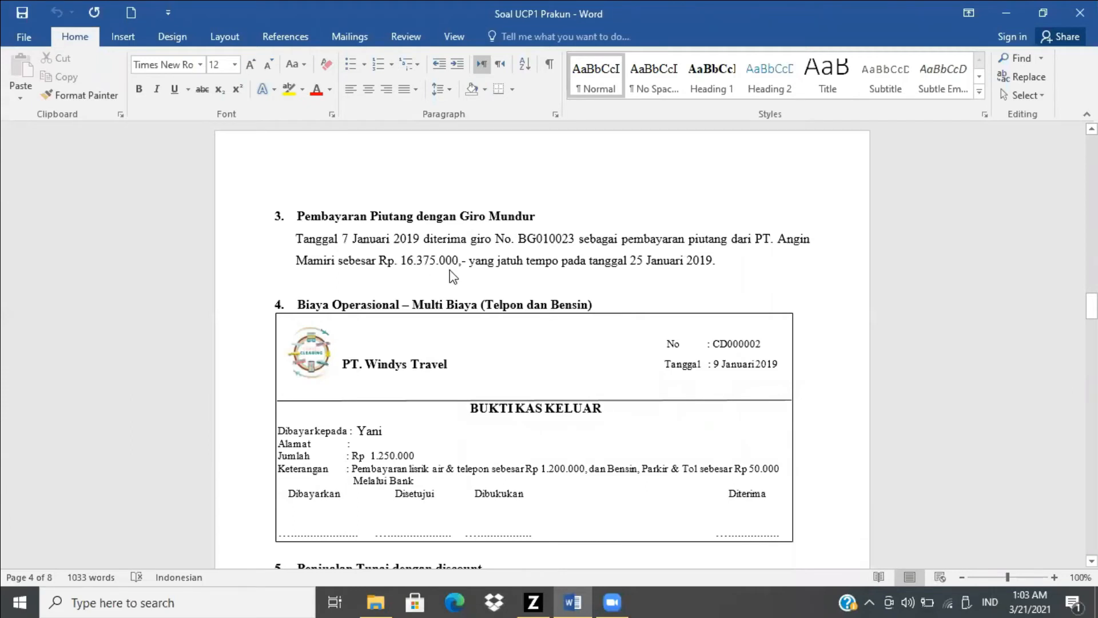
pyautogui.hotkey('alt', 'Tab')
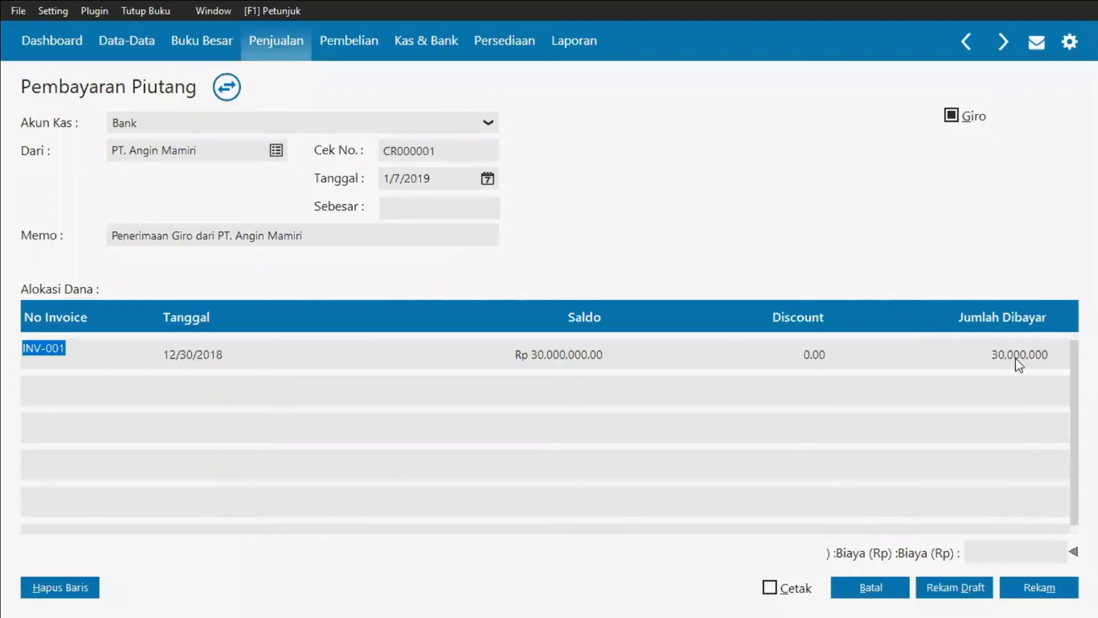
pyautogui.click(1025, 365)
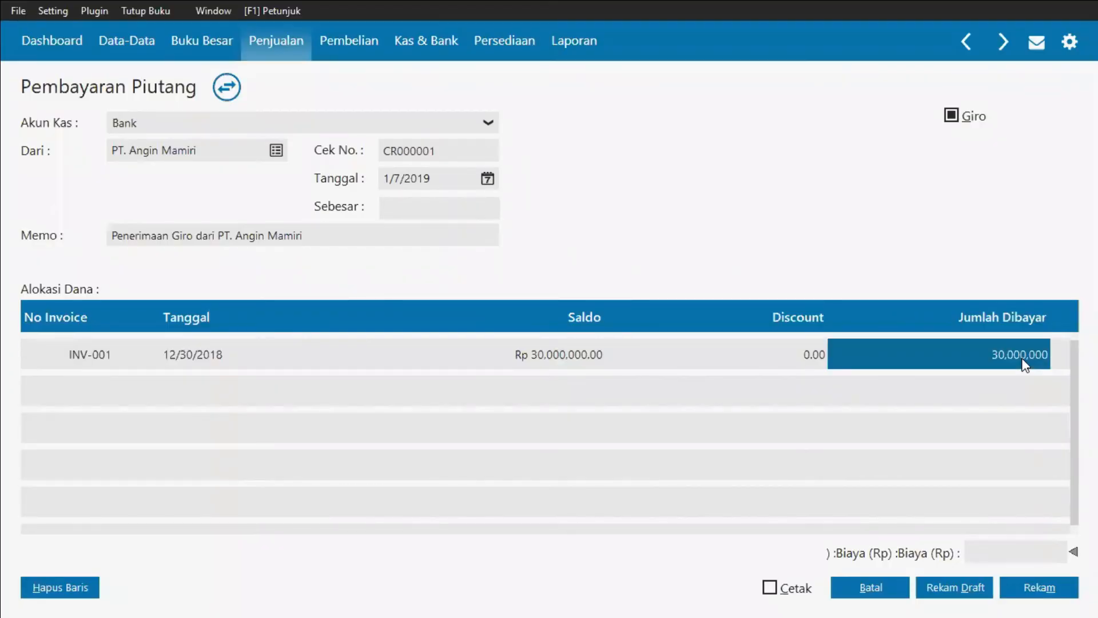
pyautogui.hotkey('alt', 'Tab')
pyautogui.hotkey('alt', 'Tab')
pyautogui.write('16')
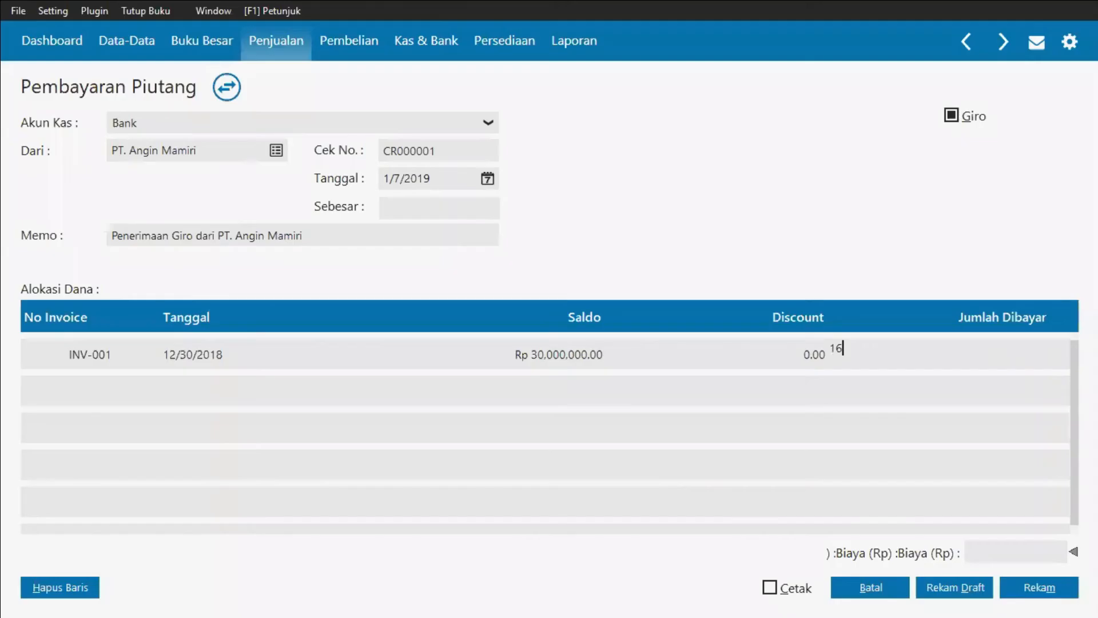
pyautogui.hotkey('alt', 'Tab')
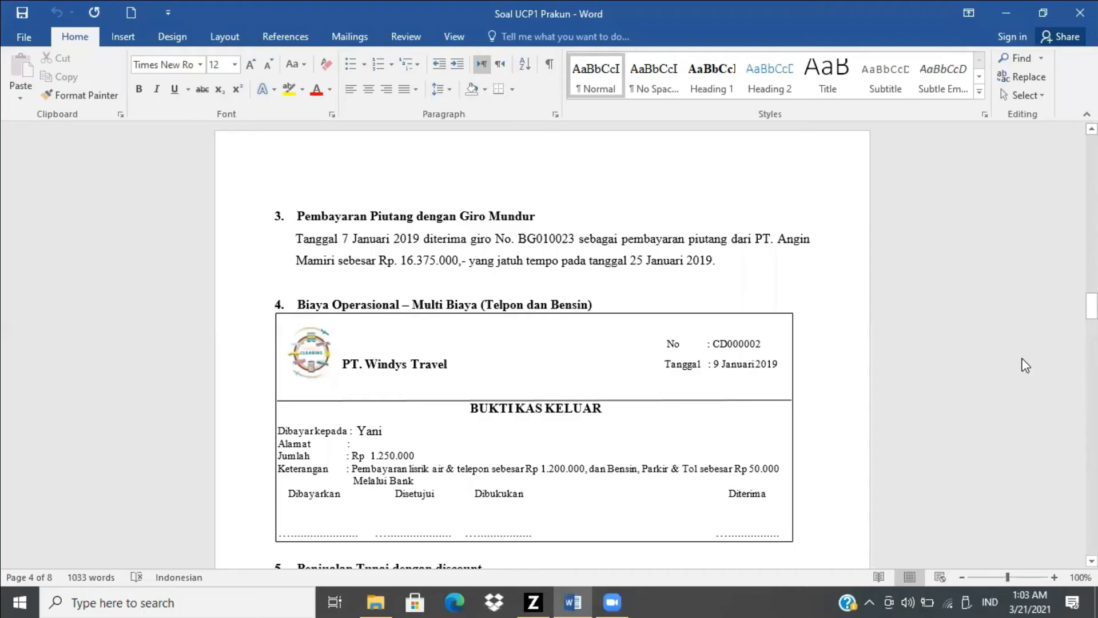
pyautogui.hotkey('alt', 'Tab')
pyautogui.write('3750')
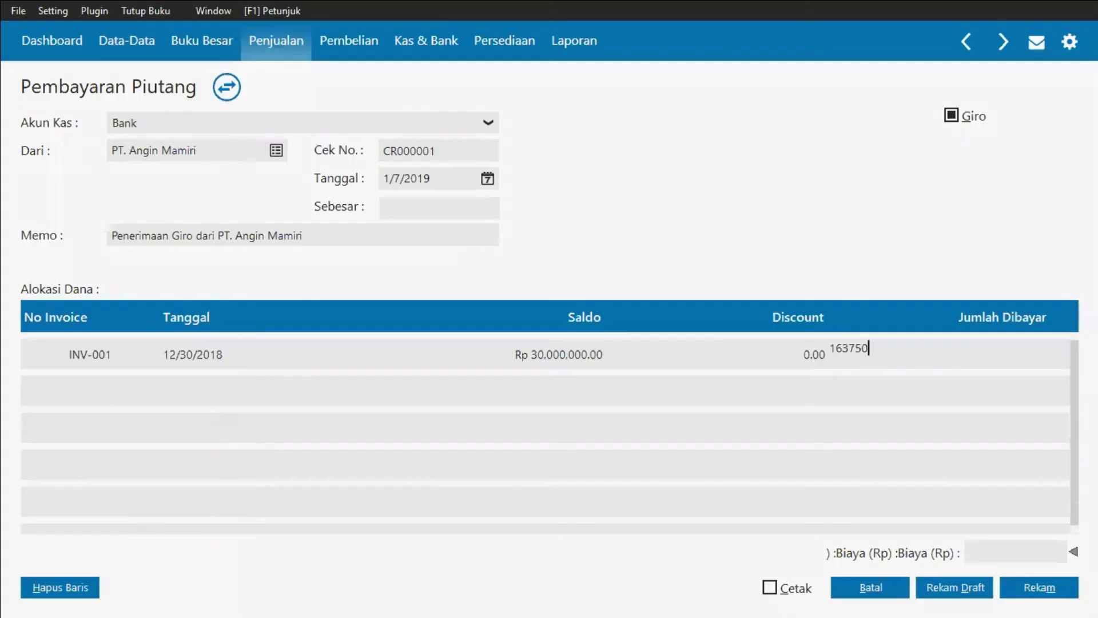
pyautogui.write('00')
pyautogui.hotkey('ctrl', 'a')
pyautogui.write('30000000')
pyautogui.press('BackSpace')
pyautogui.press('BackSpace')
pyautogui.press('BackSpace')
pyautogui.press('BackSpace')
pyautogui.press('BackSpace')
pyautogui.press('BackSpace')
pyautogui.press('BackSpace')
pyautogui.press('BackSpace')
pyautogui.hotkey('alt', 'Tab')
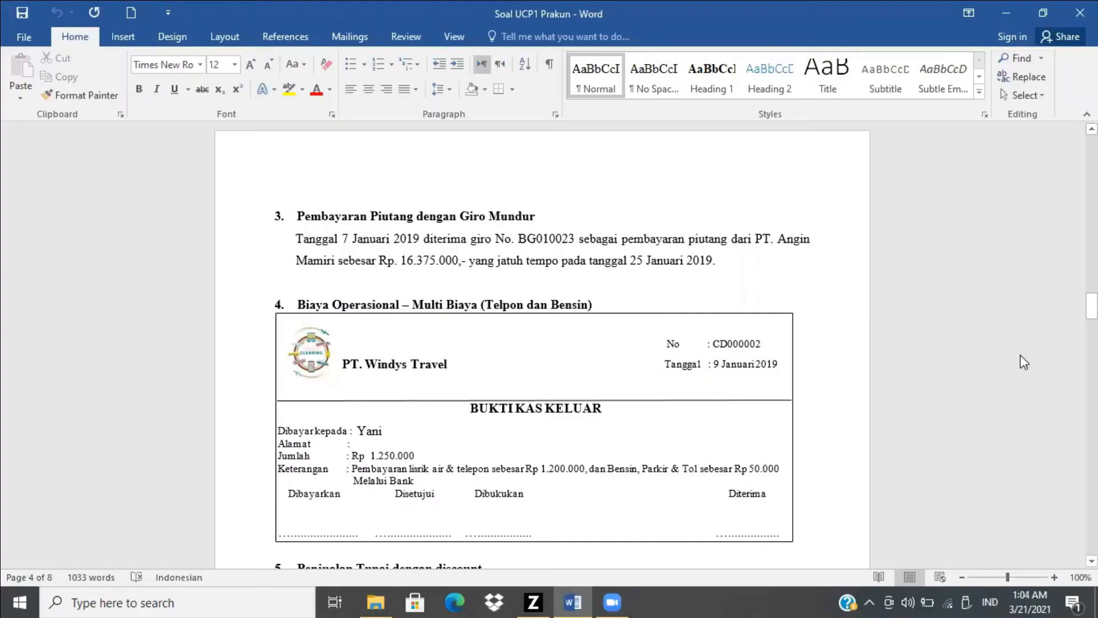
pyautogui.hotkey('alt', 'Tab')
pyautogui.write('16')
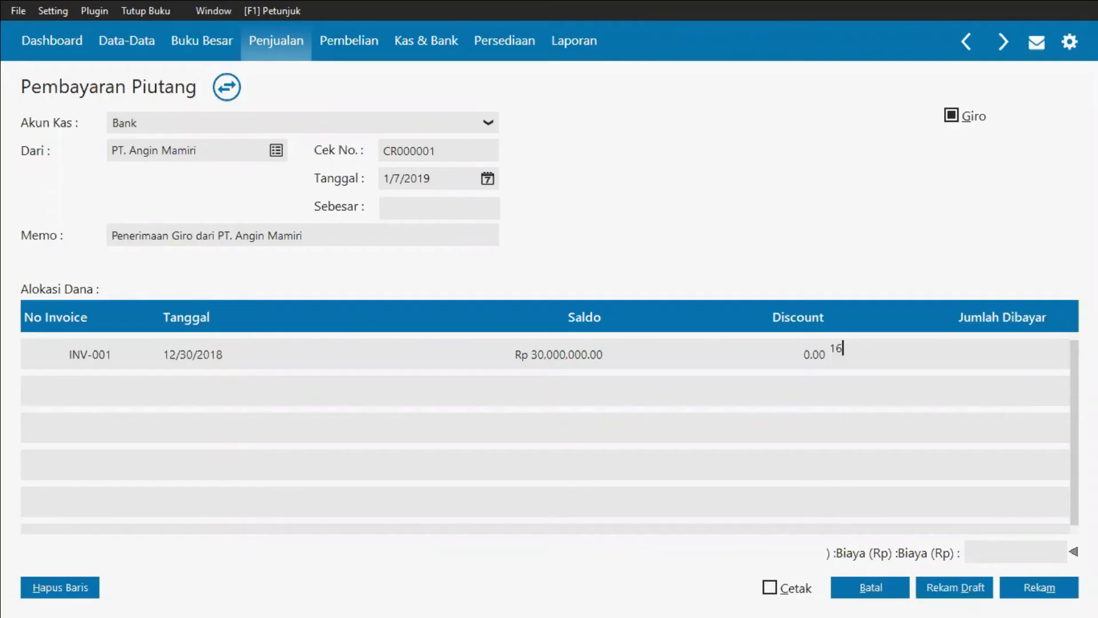
pyautogui.write(',375,000')
pyautogui.press('Return')
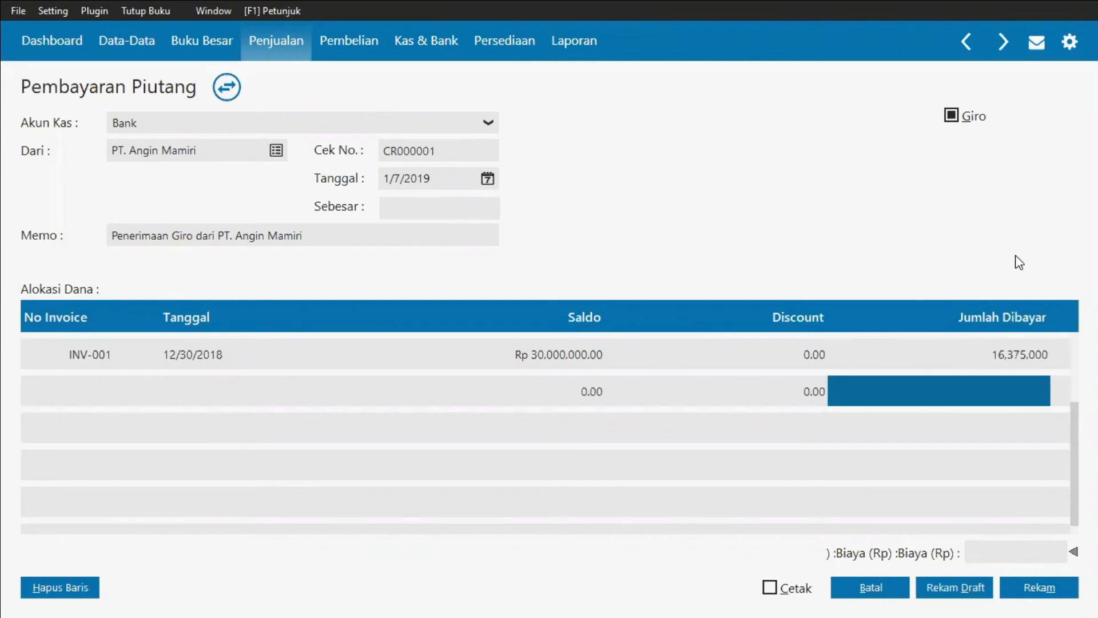
# Step: Switch to the Word document to review the giro transaction's details
pyautogui.hotkey('alt', 'Tab')
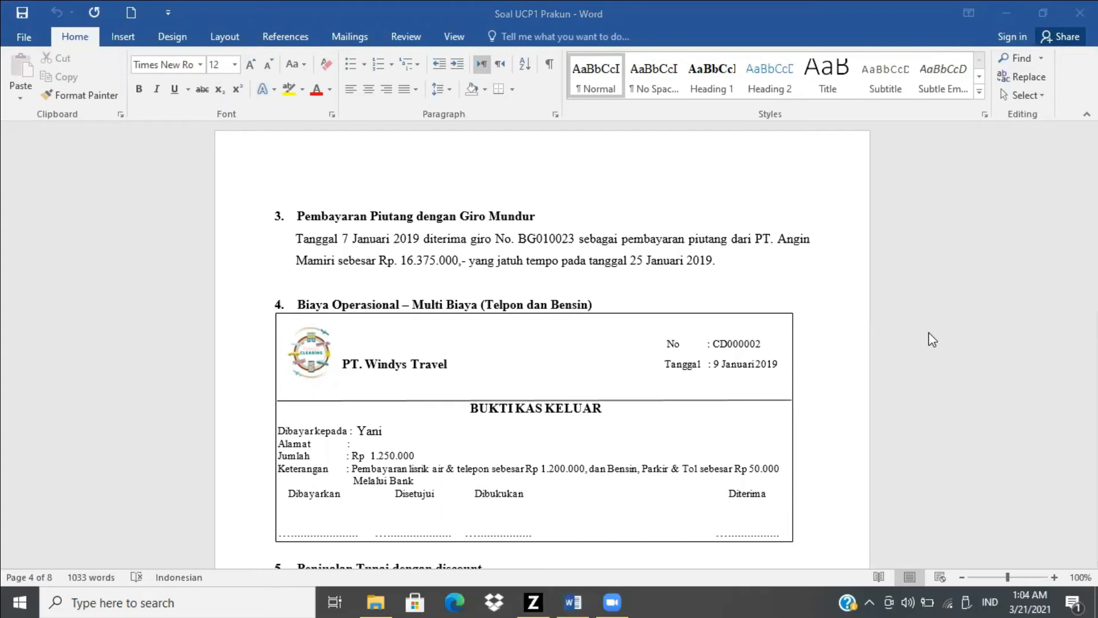
# Step: Fill in the payment's received amount and record the receivable payment
pyautogui.hotkey('alt', 'Tab')
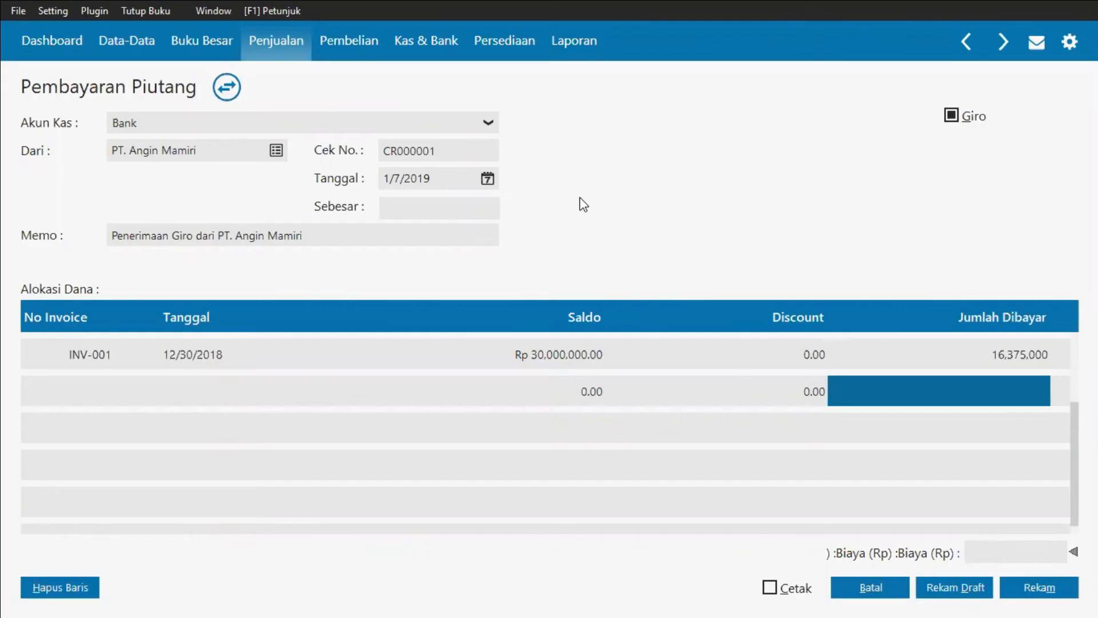
pyautogui.click(468, 213)
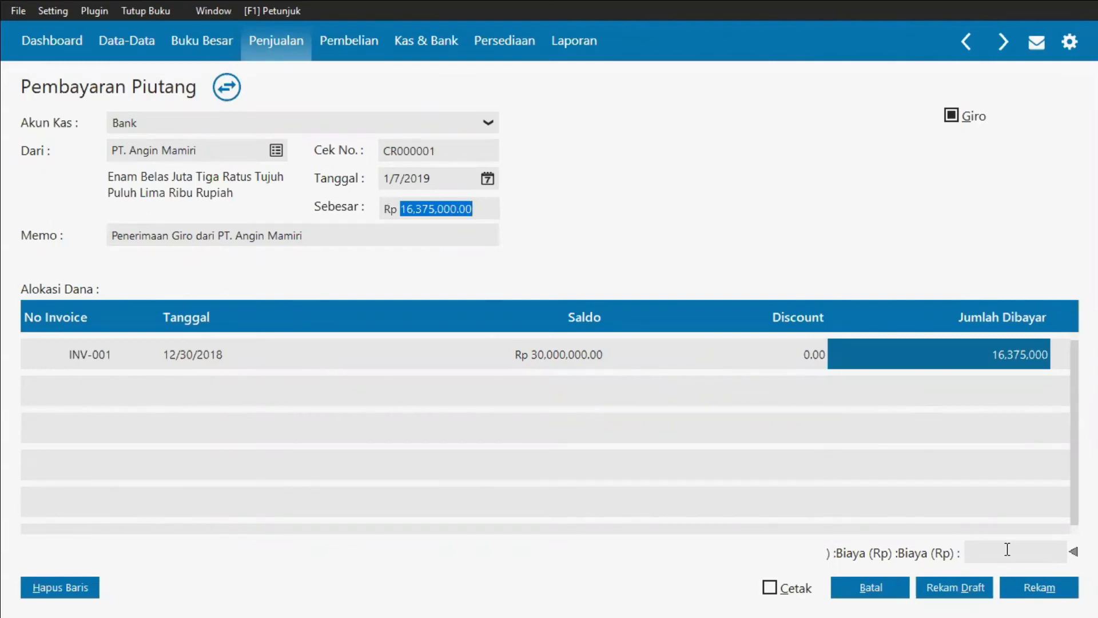
pyautogui.click(1033, 598)
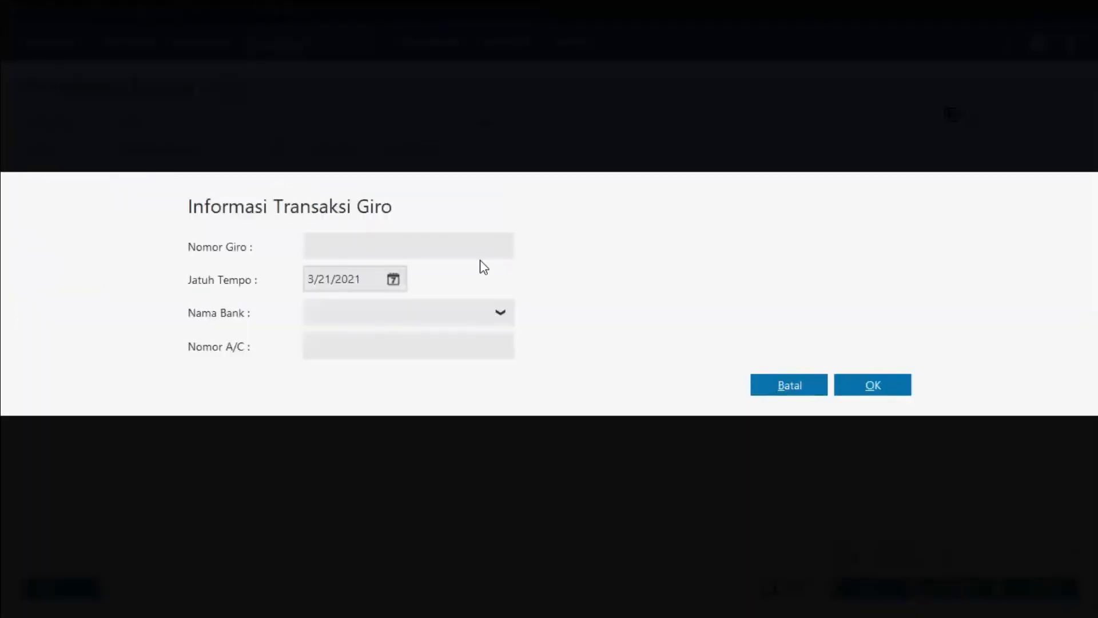
# Step: Copy the giro number BG010023 from the Word document
pyautogui.hotkey('alt', 'Tab')
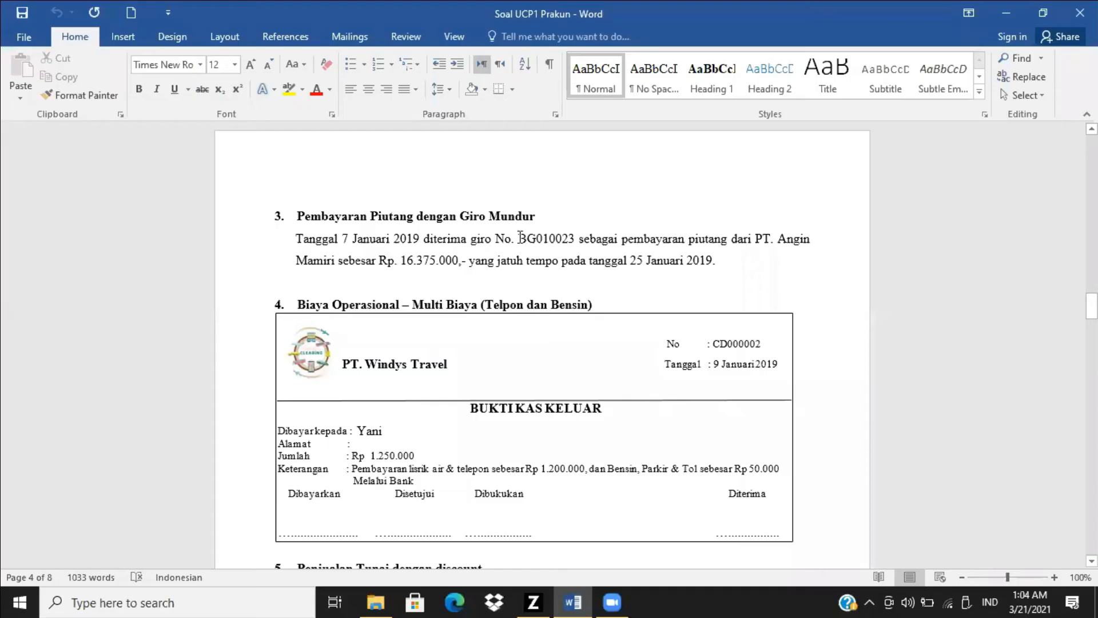
pyautogui.doubleClick(572, 236)
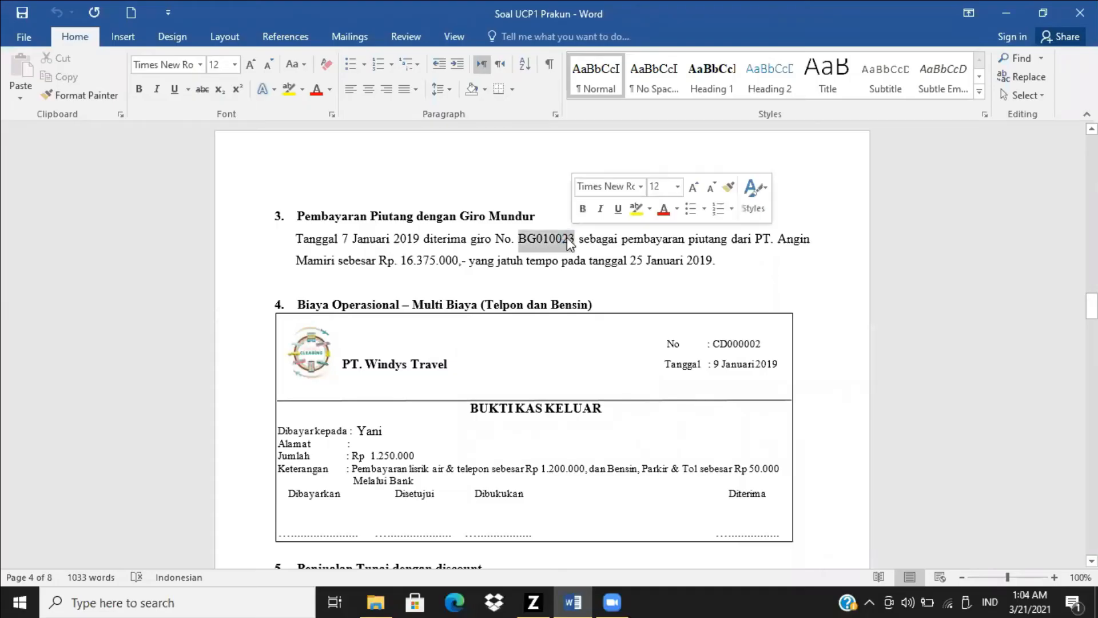
pyautogui.click(569, 239)
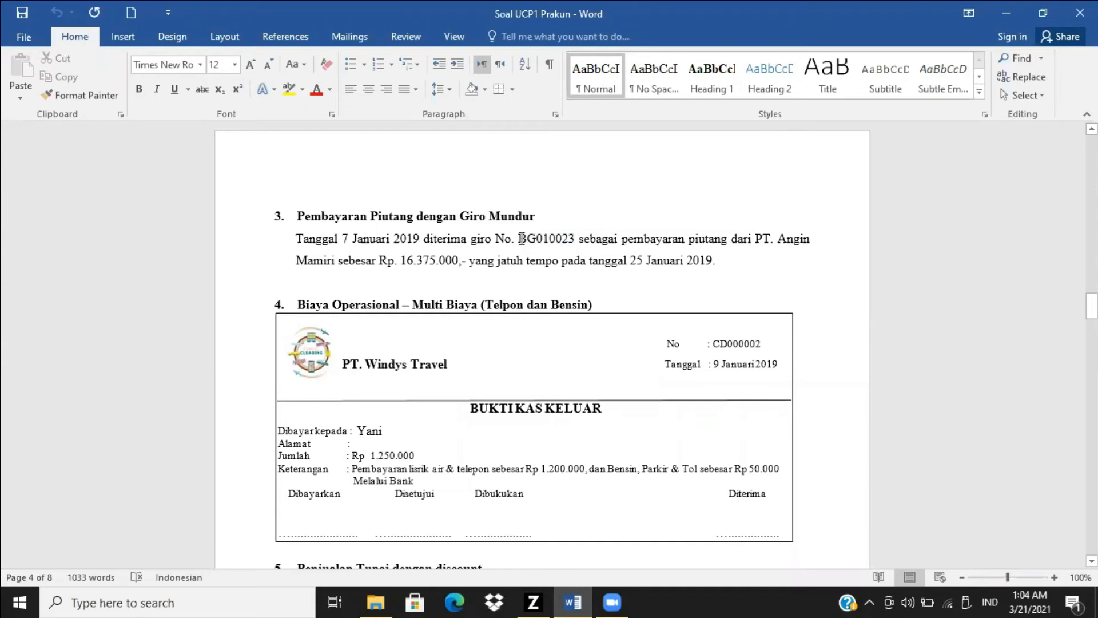
pyautogui.doubleClick(572, 239)
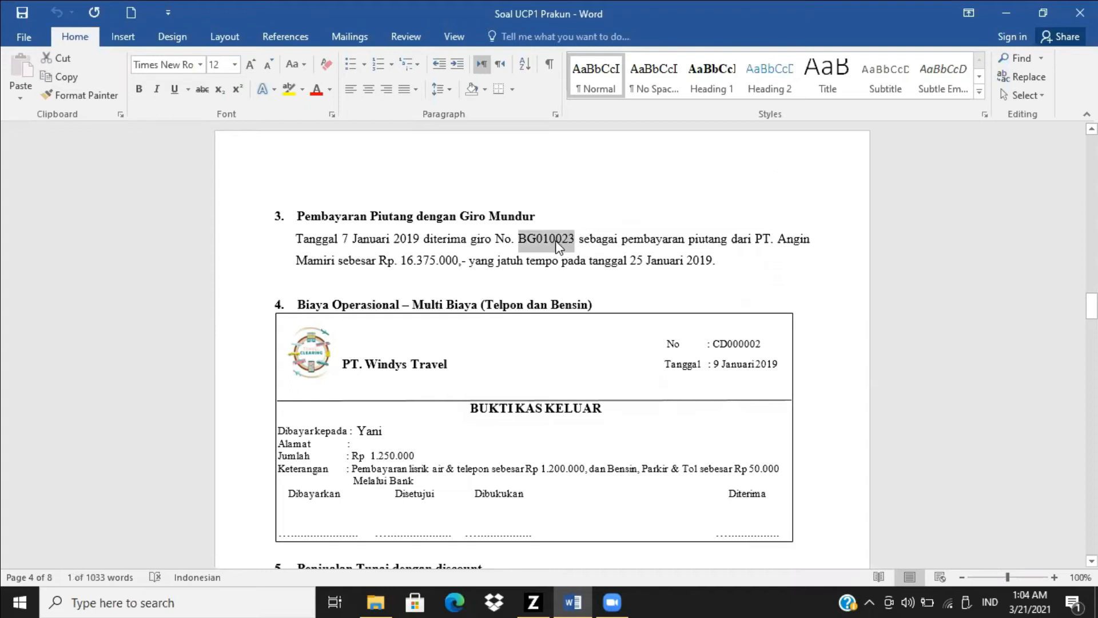
pyautogui.rightClick(563, 241)
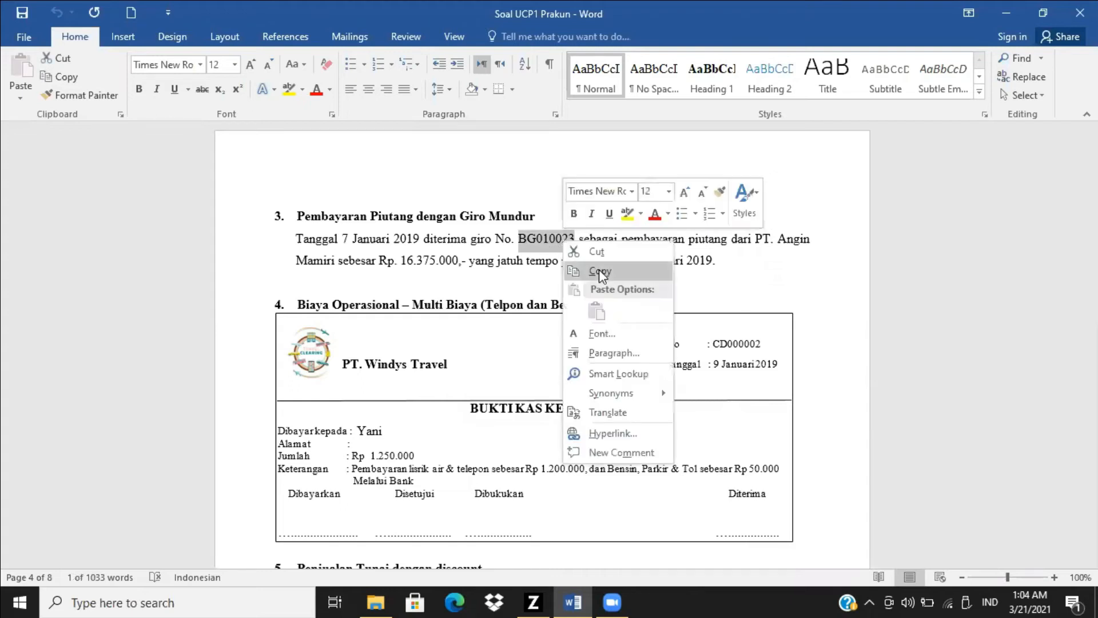
pyautogui.click(600, 272)
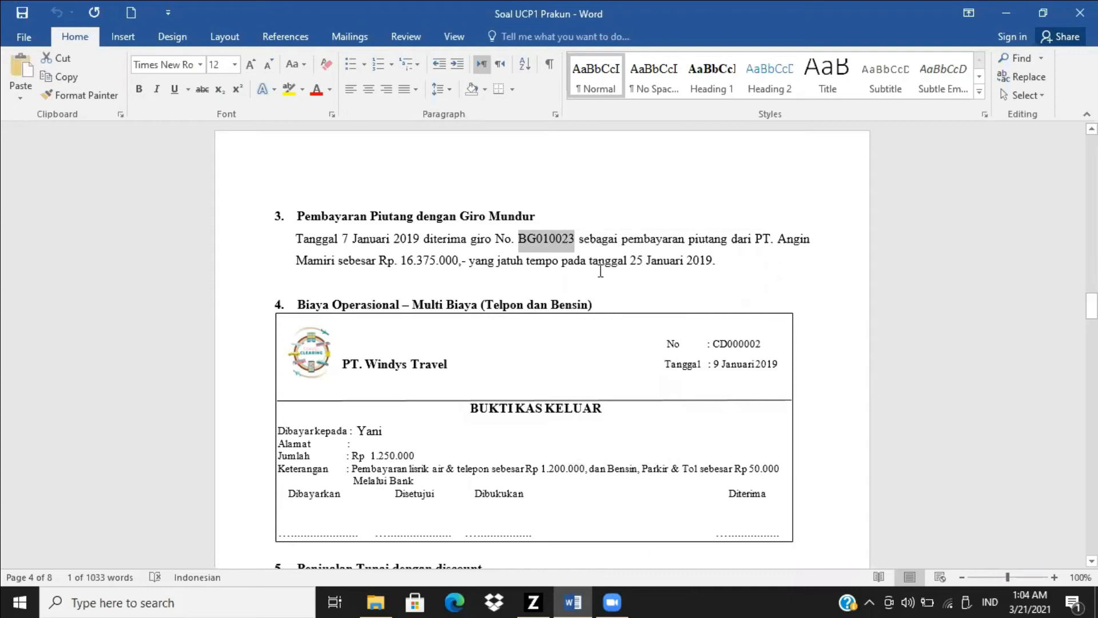
# Step: Paste BG010023 as the giro number in the giro transaction information
pyautogui.hotkey('alt', 'Tab')
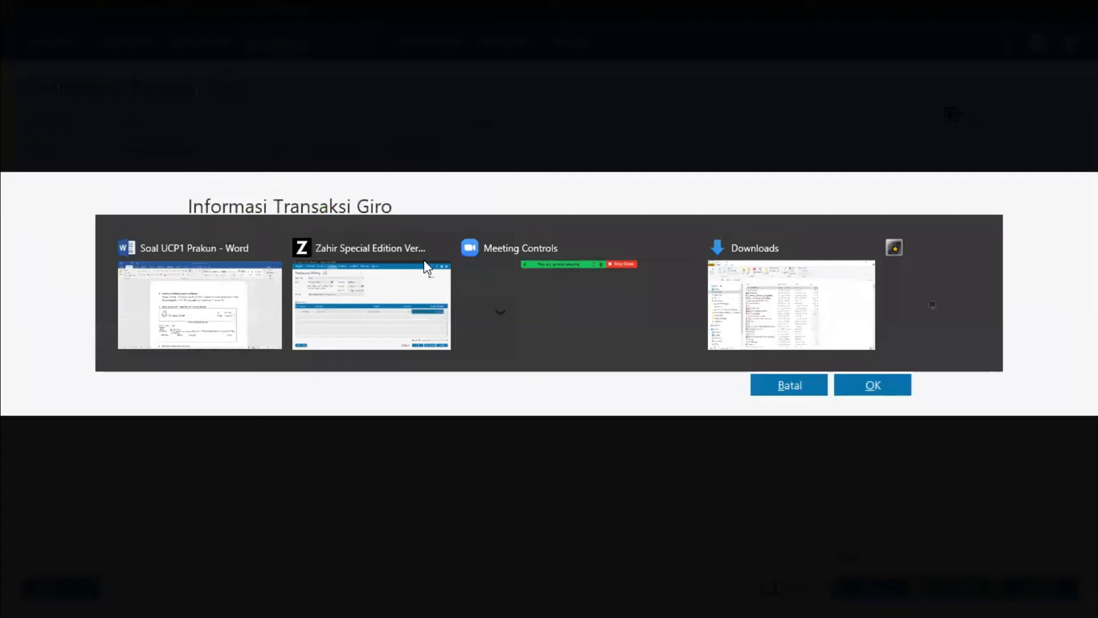
pyautogui.click(409, 246)
pyautogui.rightClick(409, 244)
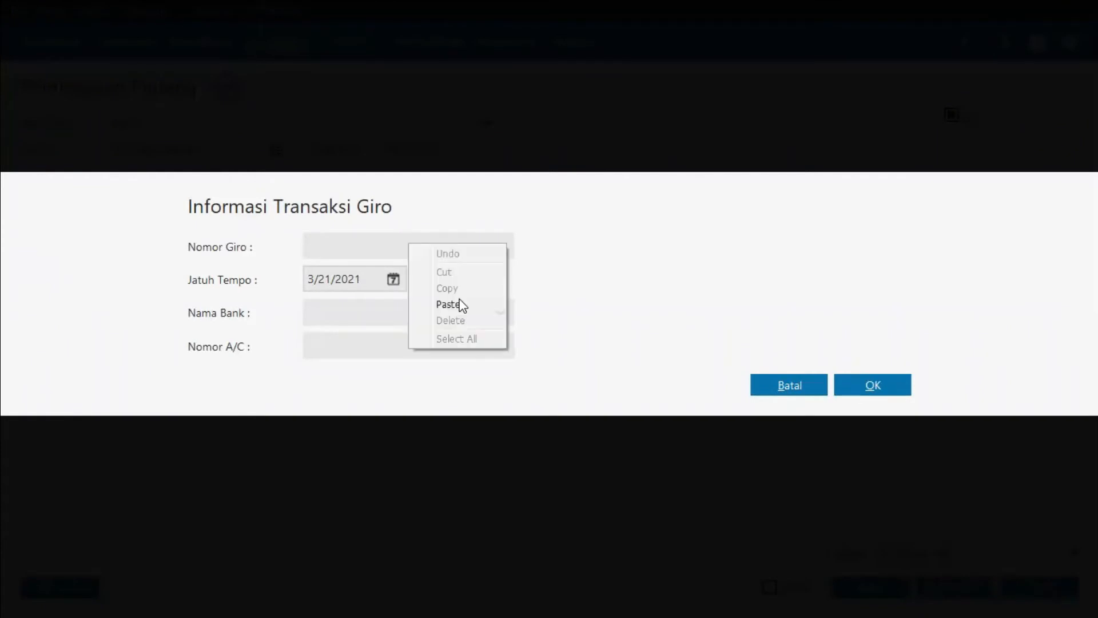
pyautogui.click(463, 305)
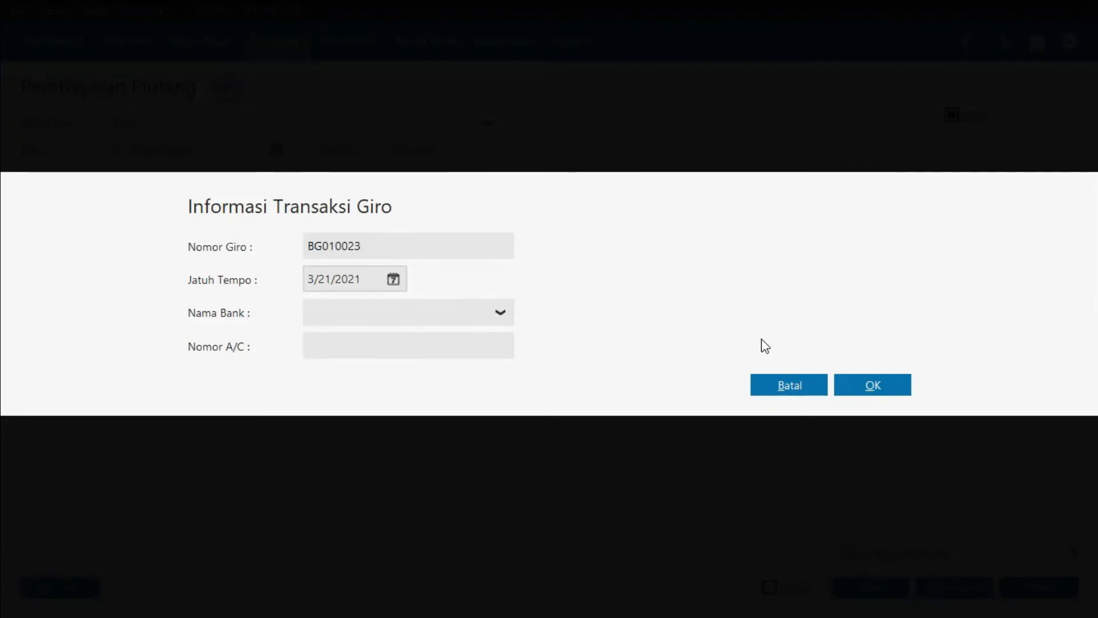
# Step: Confirm the giro information, accept changing the transaction date to the giro due date, and dismiss the posting notice
pyautogui.click(882, 382)
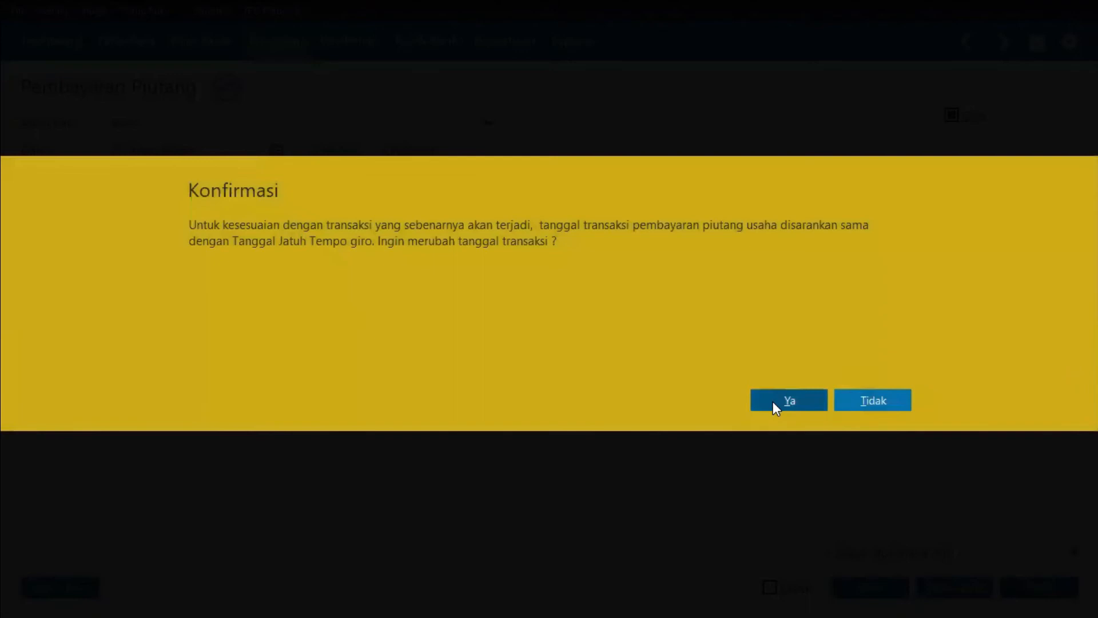
pyautogui.click(774, 400)
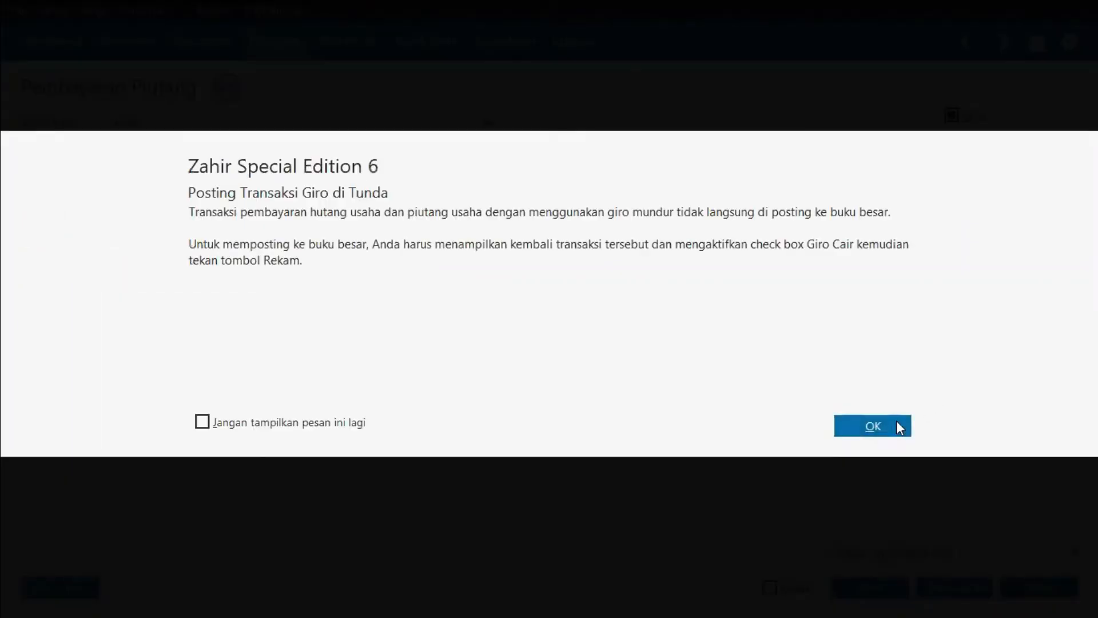
pyautogui.click(897, 423)
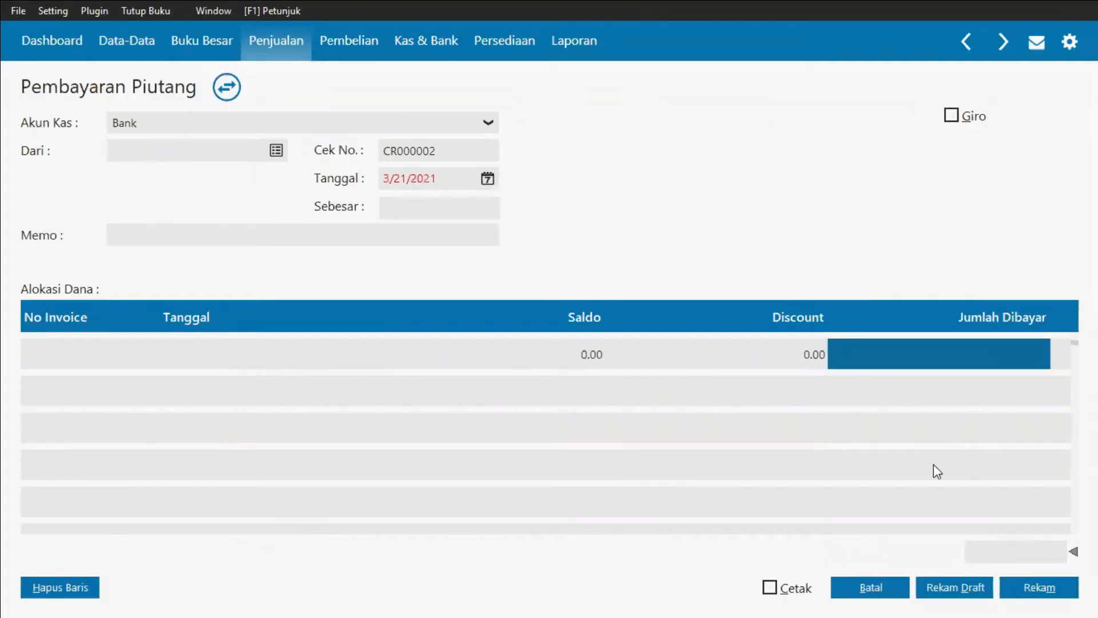
# Step: Cancel the empty new receivable payment form and close the receivable payment list
pyautogui.click(880, 584)
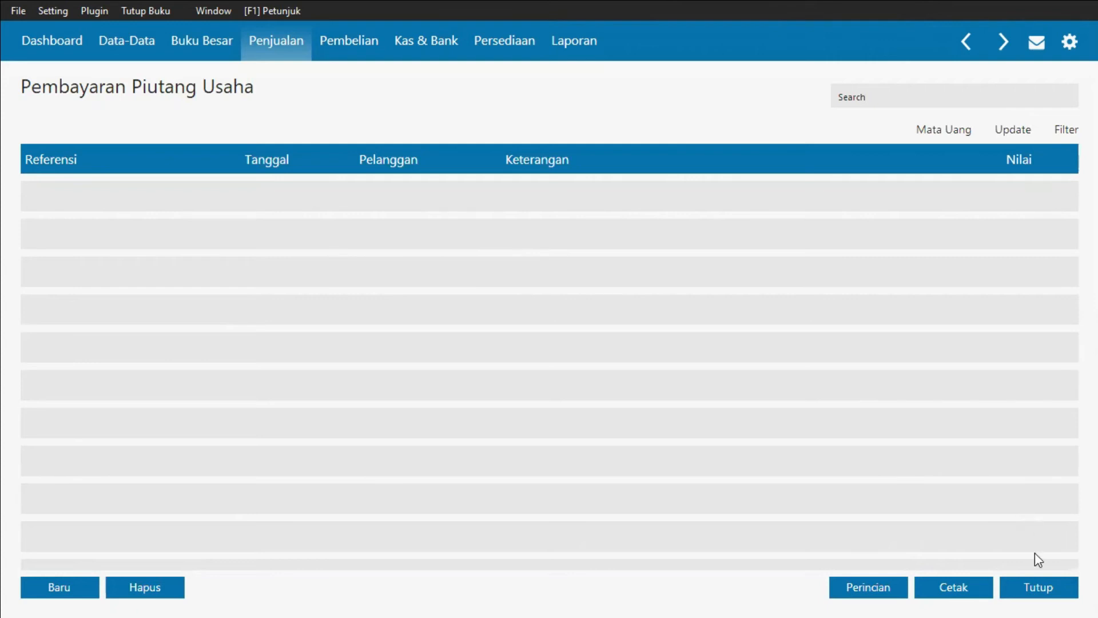
pyautogui.click(1051, 589)
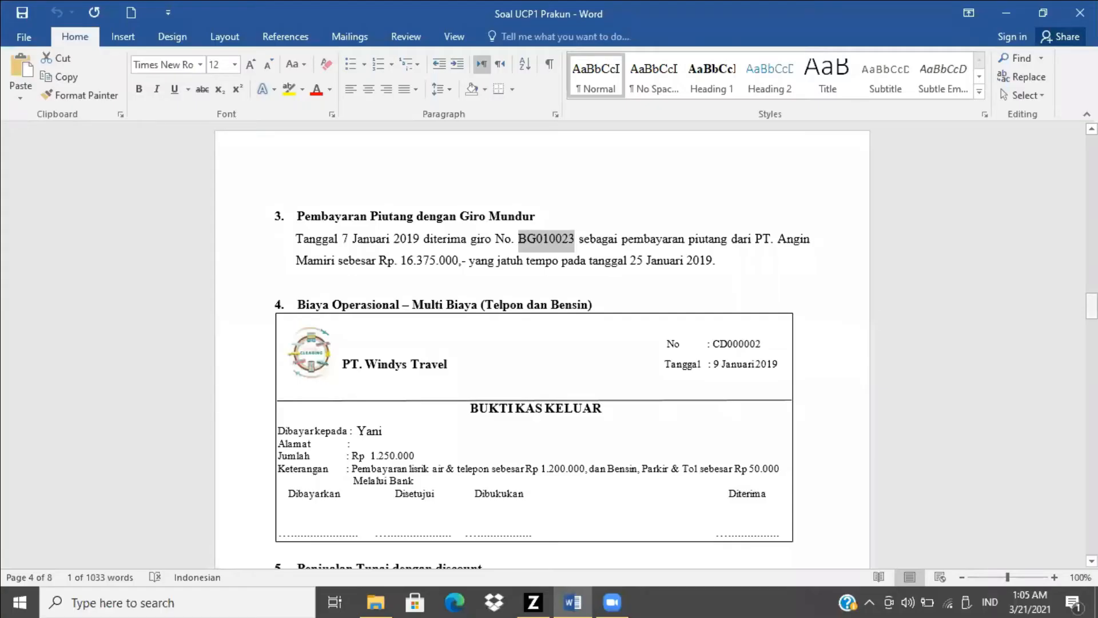
# Step: Start a new cash disbursement (Kas Keluar) transaction
pyautogui.scroll(-4, 980, 233)
pyautogui.hotkey('alt', 'Tab')
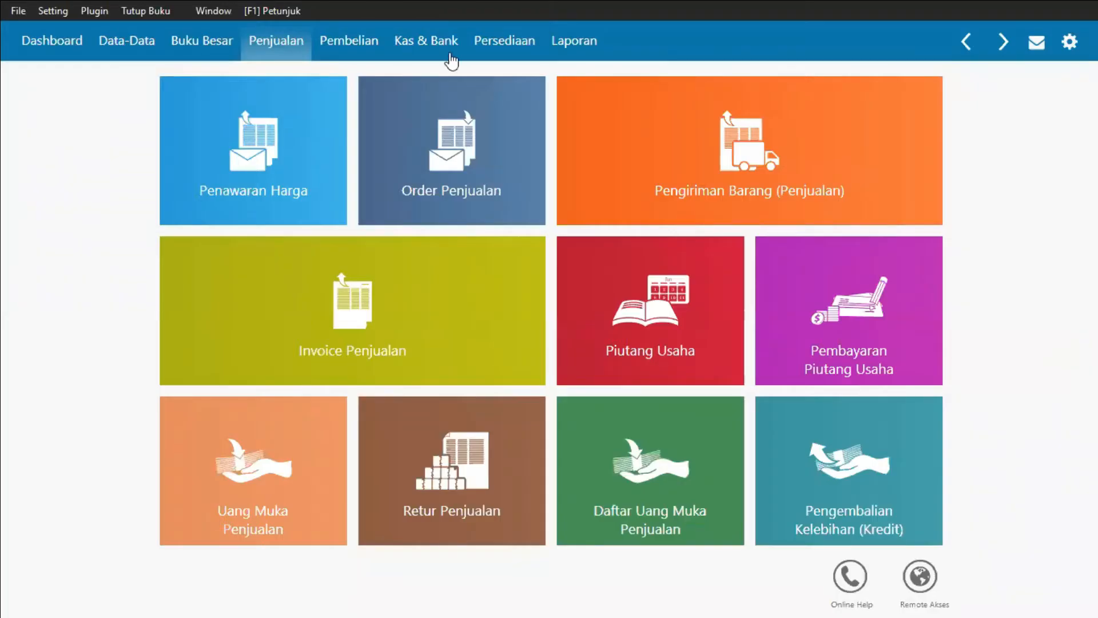
pyautogui.click(451, 57)
pyautogui.moveTo(221, 184)
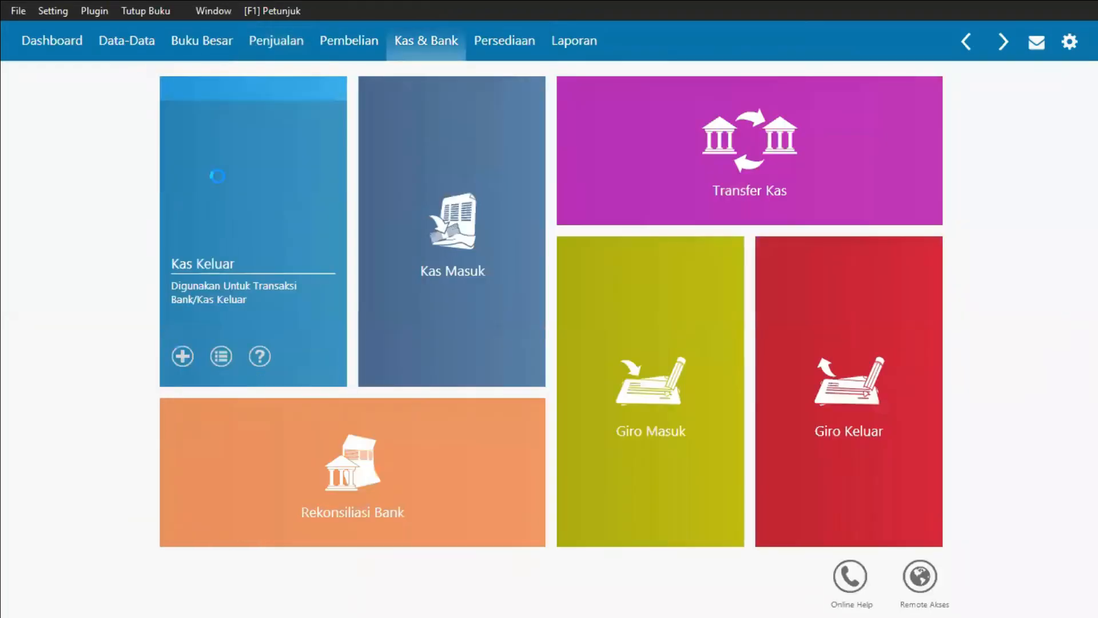
pyautogui.click(218, 178)
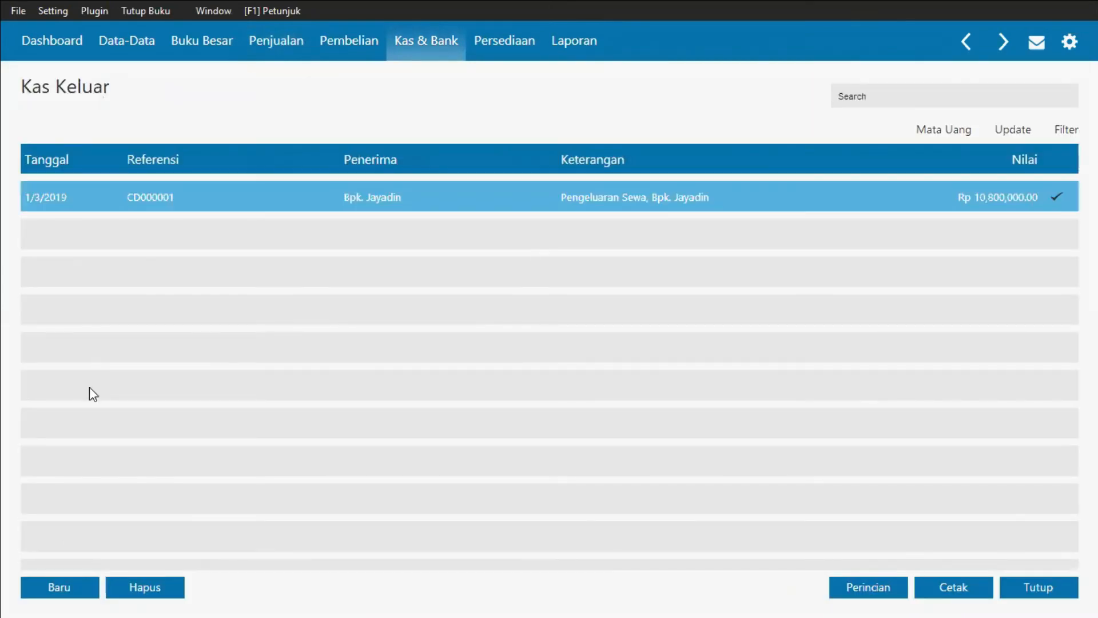
pyautogui.click(62, 586)
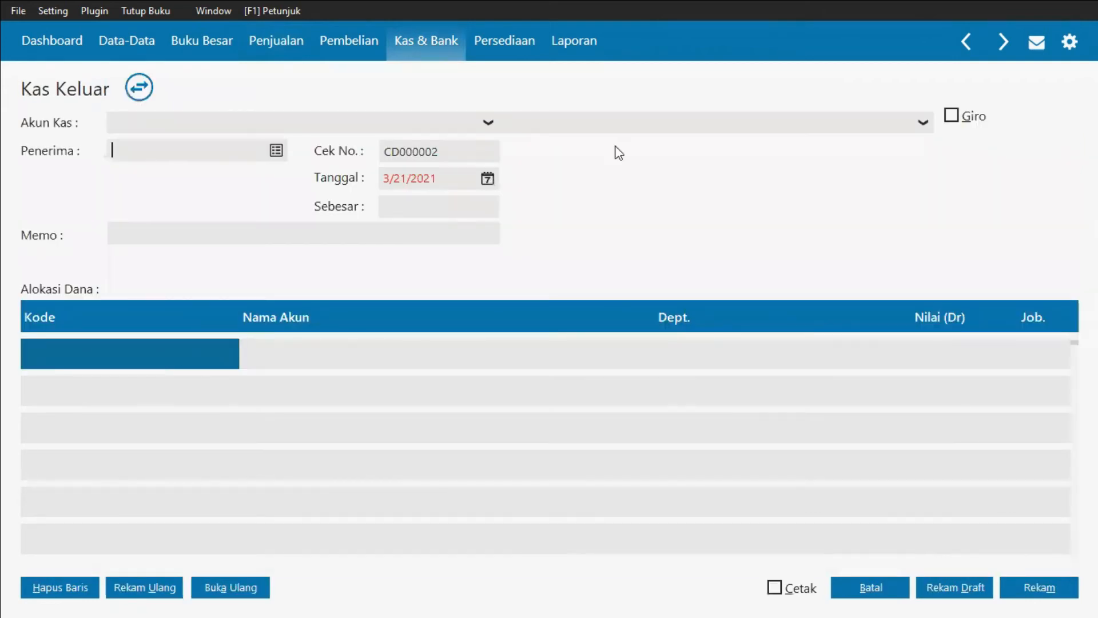
# Step: Open the recipient name list and start a new name record
pyautogui.hotkey('alt', 'Tab')
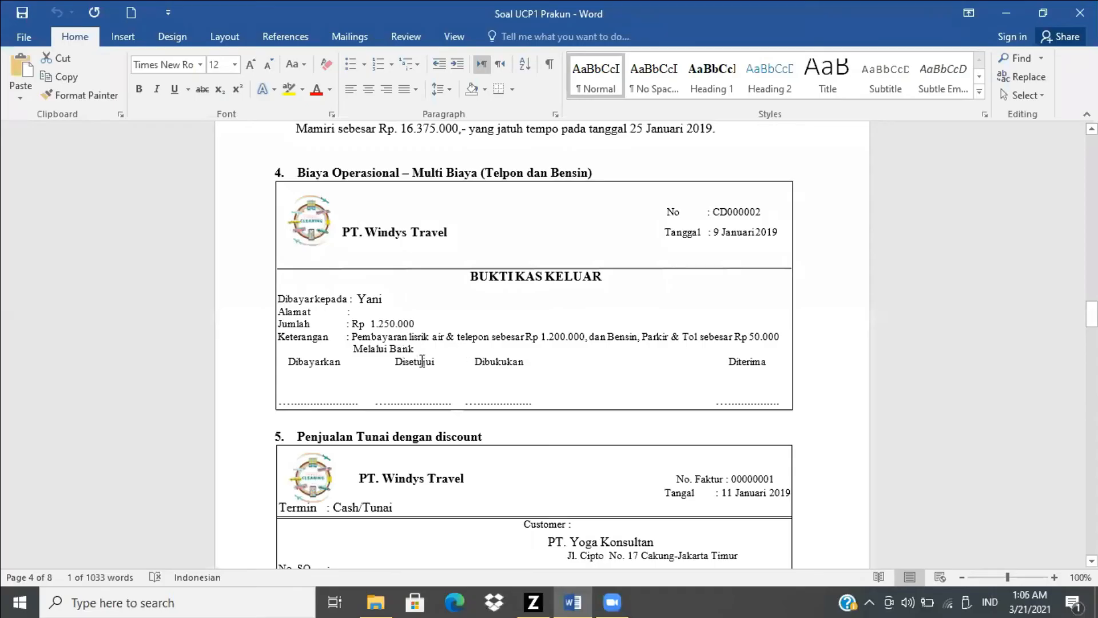
pyautogui.hotkey('alt', 'Tab')
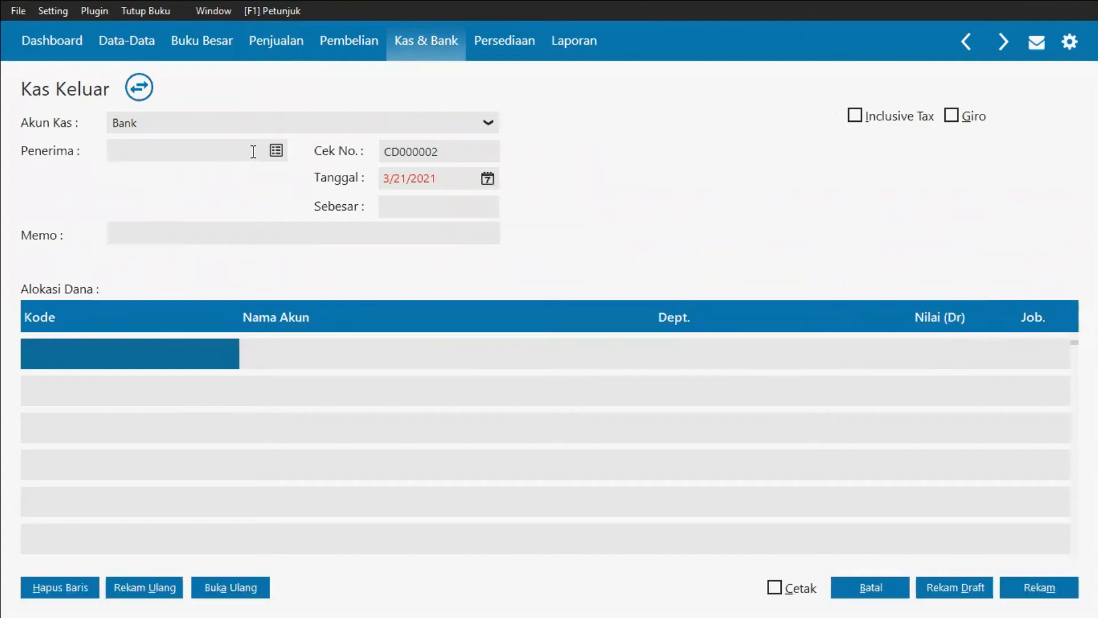
pyautogui.click(280, 153)
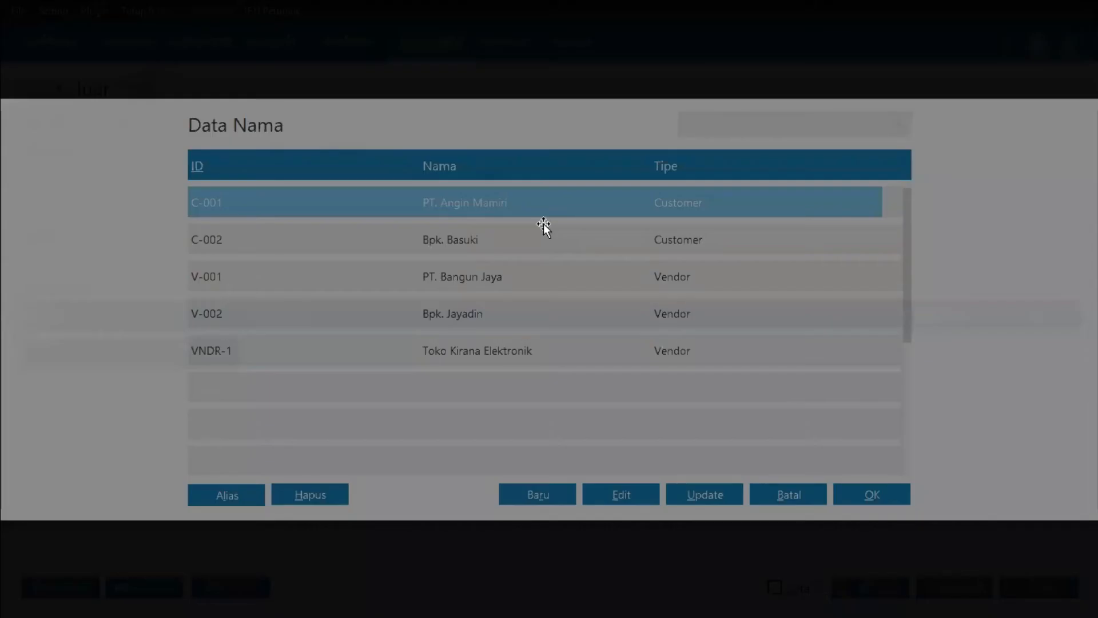
pyautogui.hotkey('alt', 'Tab')
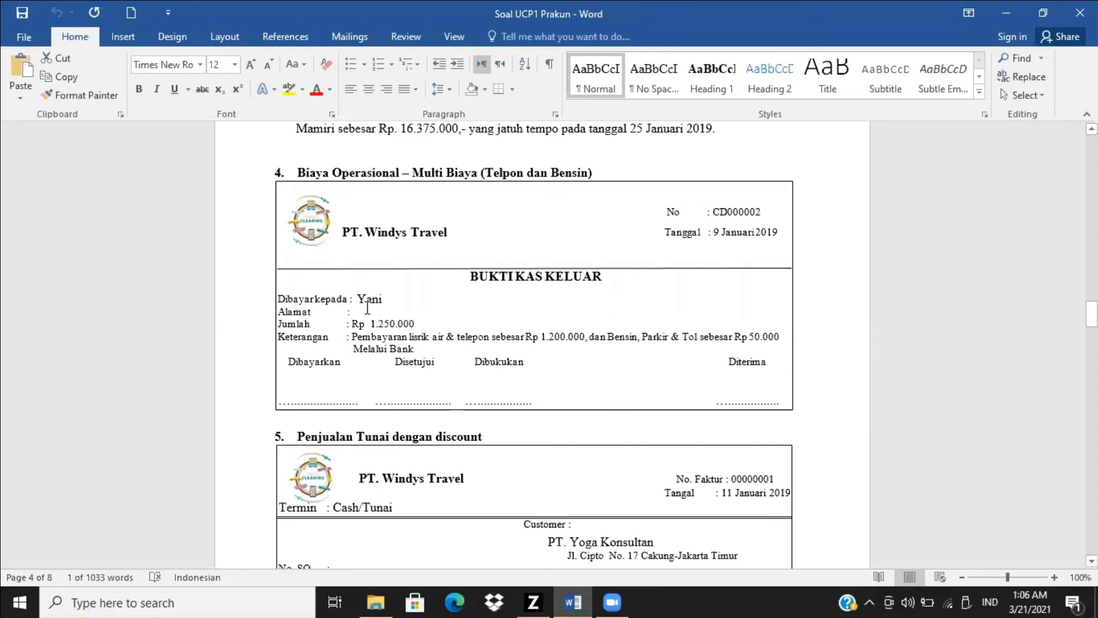
pyautogui.hotkey('alt', 'Tab')
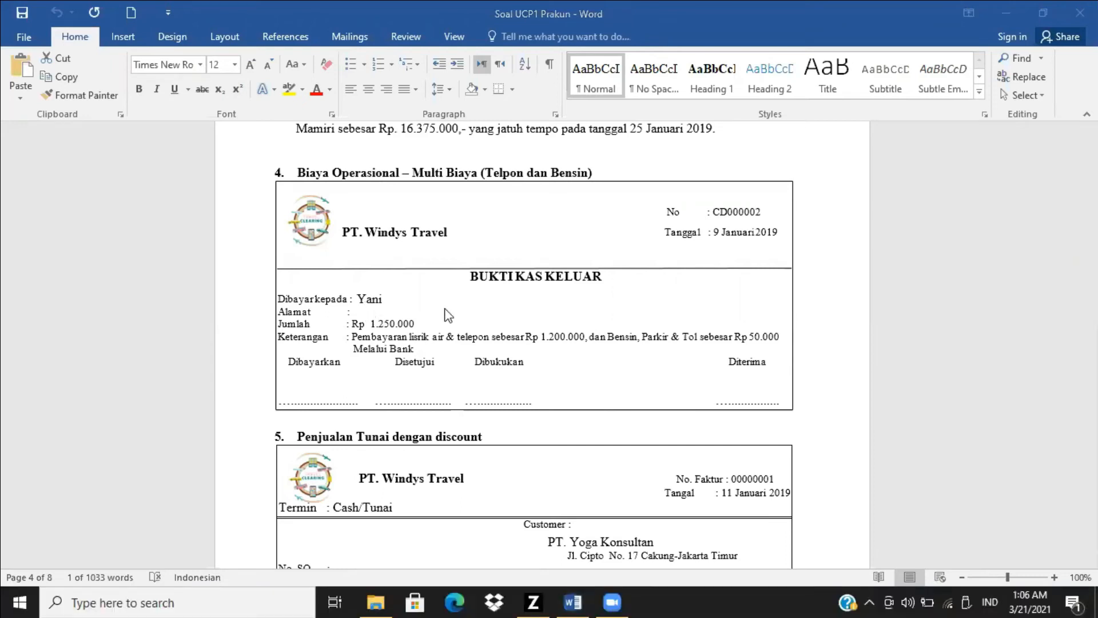
pyautogui.hotkey('alt', 'Tab')
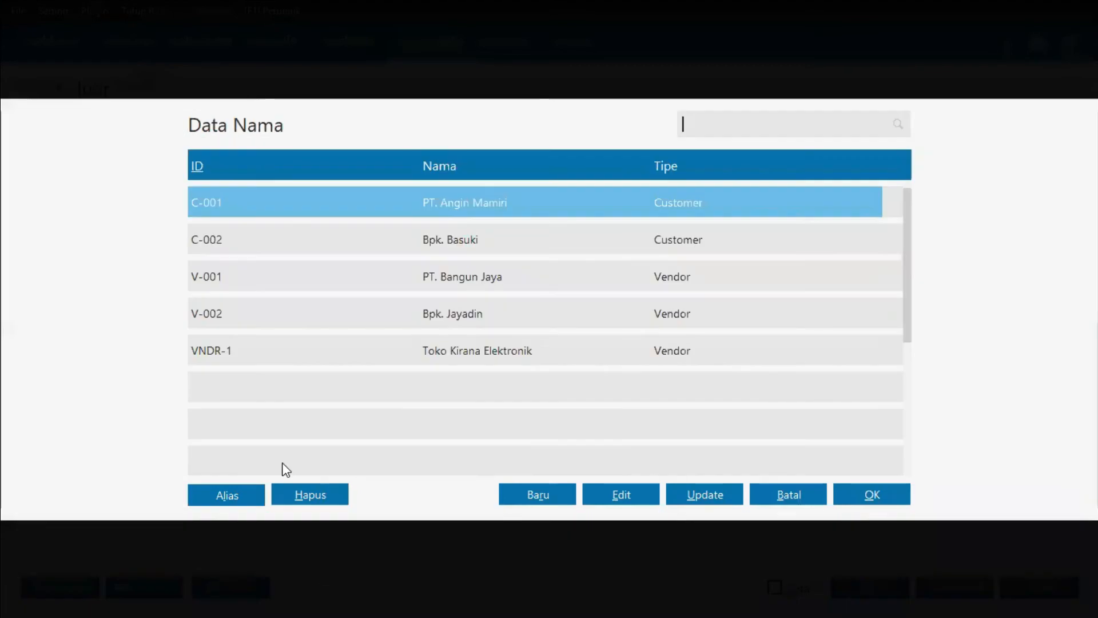
pyautogui.click(519, 492)
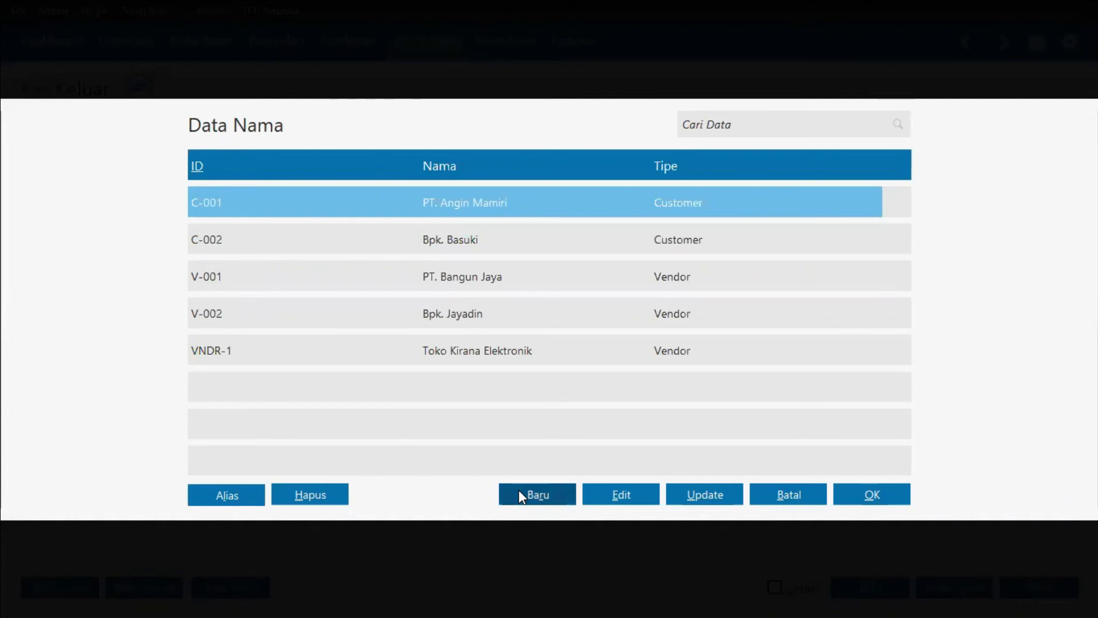
pyautogui.click(520, 495)
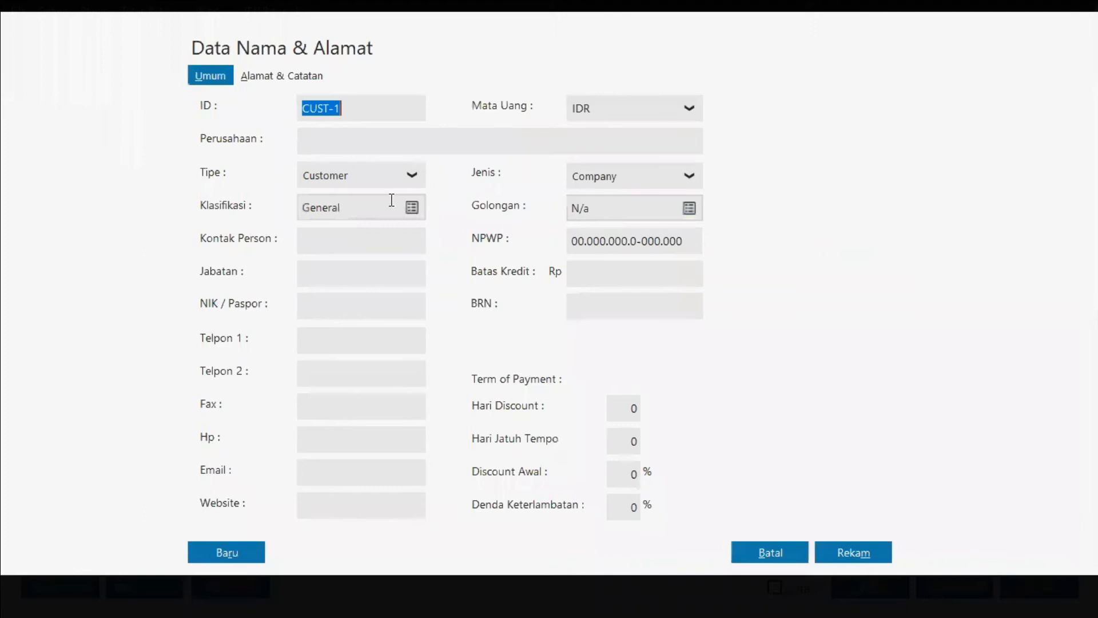
# Step: Create a personal contact of type Others named after the voucher's payee, save it, and choose it as the recipient
pyautogui.click(399, 184)
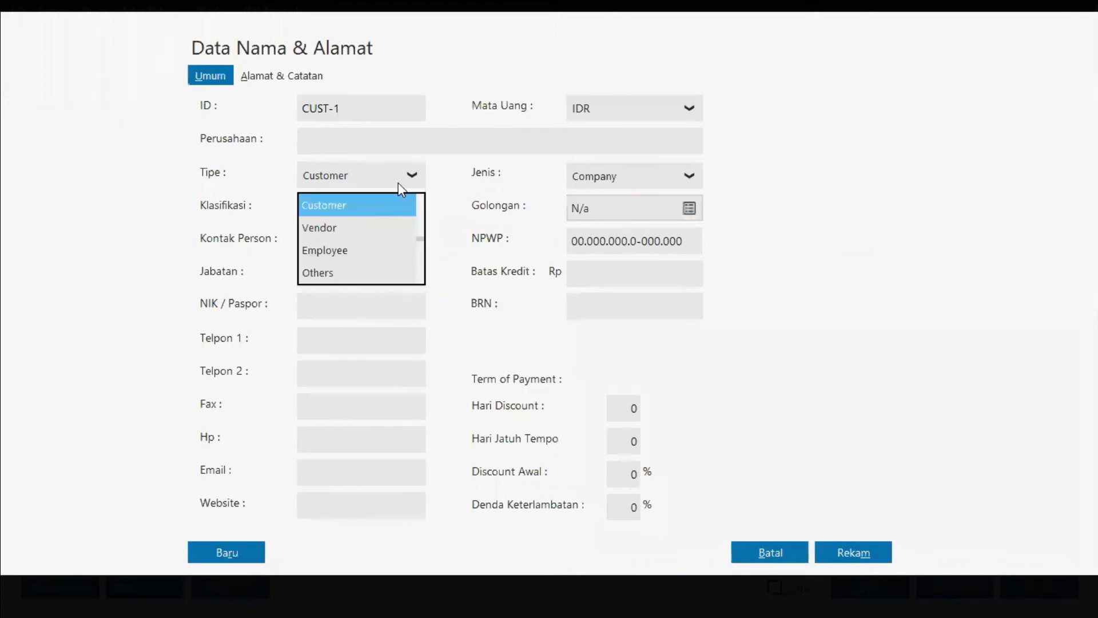
pyautogui.click(347, 274)
pyautogui.click(365, 143)
pyautogui.write('YAn')
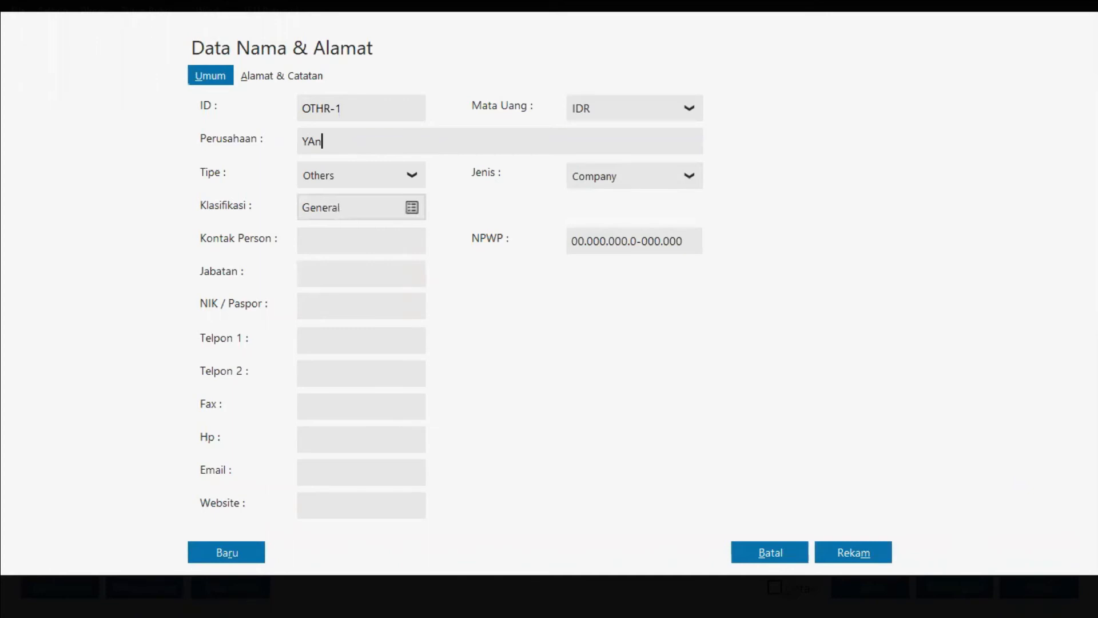
pyautogui.press('BackSpace')
pyautogui.press('BackSpace')
pyautogui.write('ani')
pyautogui.click(602, 180)
pyautogui.click(609, 223)
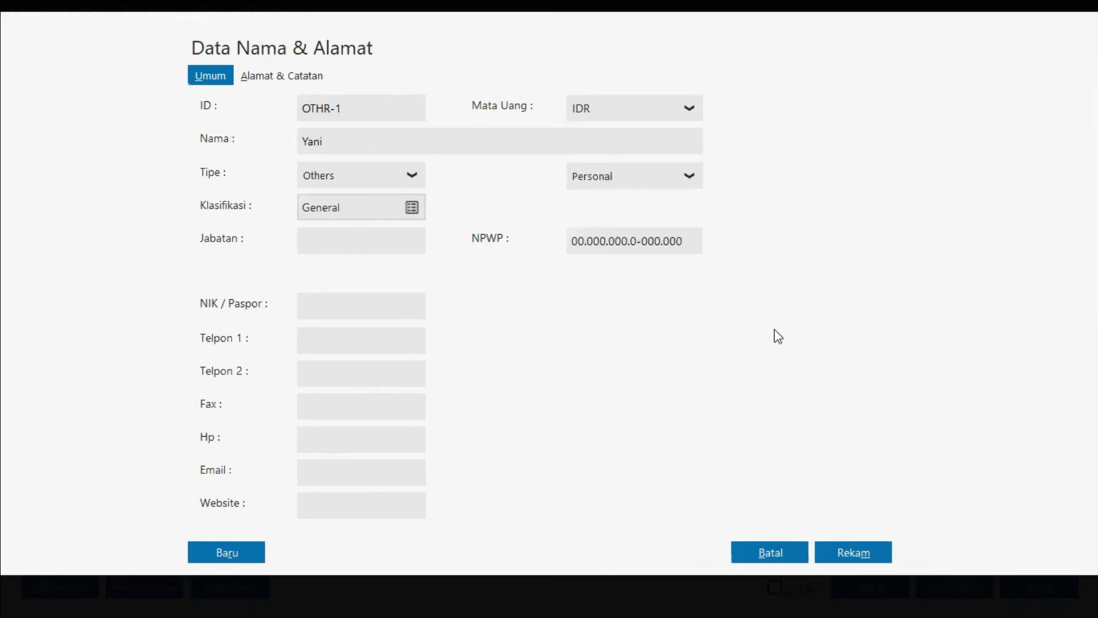
pyautogui.click(858, 547)
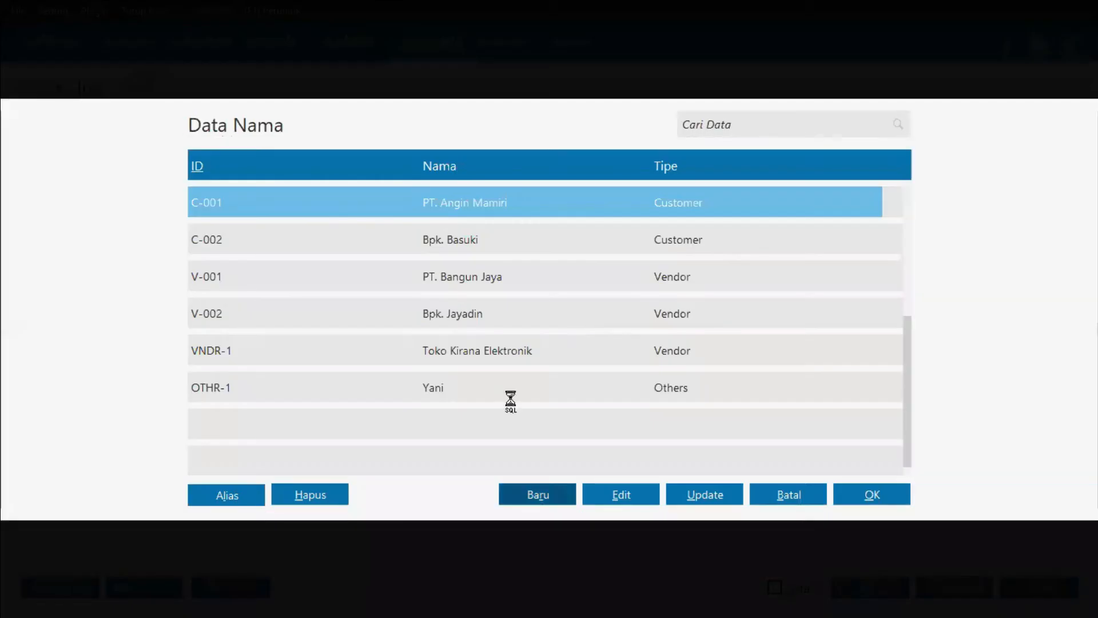
pyautogui.doubleClick(493, 387)
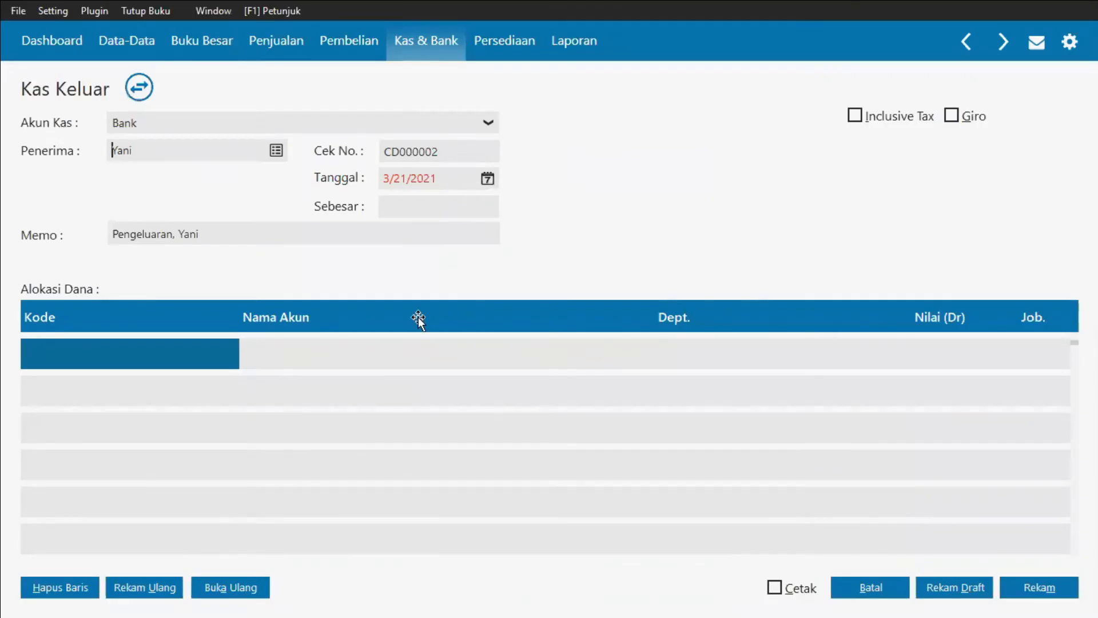
# Step: Set the cash disbursement date to 9 January 2019
pyautogui.hotkey('alt', 'Tab')
pyautogui.hotkey('alt', 'Tab')
pyautogui.click(544, 375)
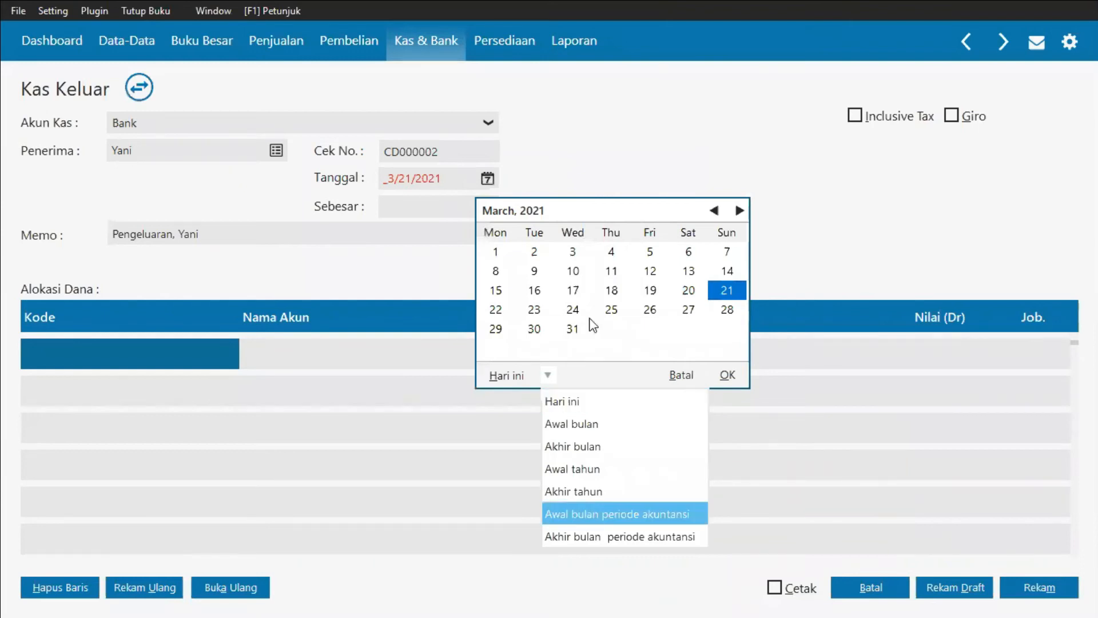
pyautogui.click(573, 270)
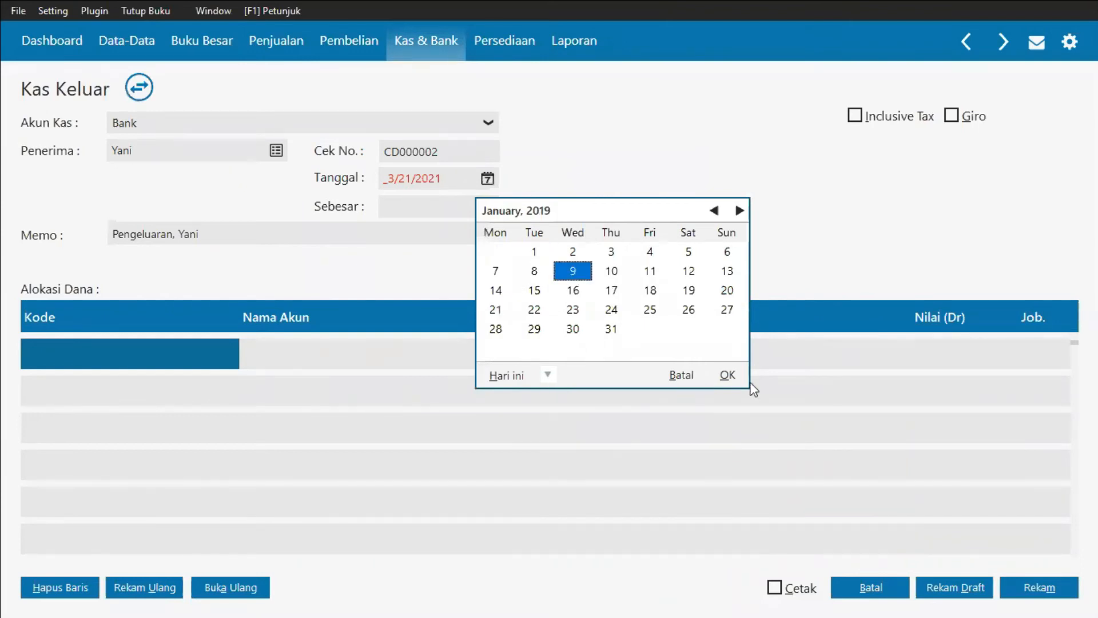
pyautogui.click(729, 376)
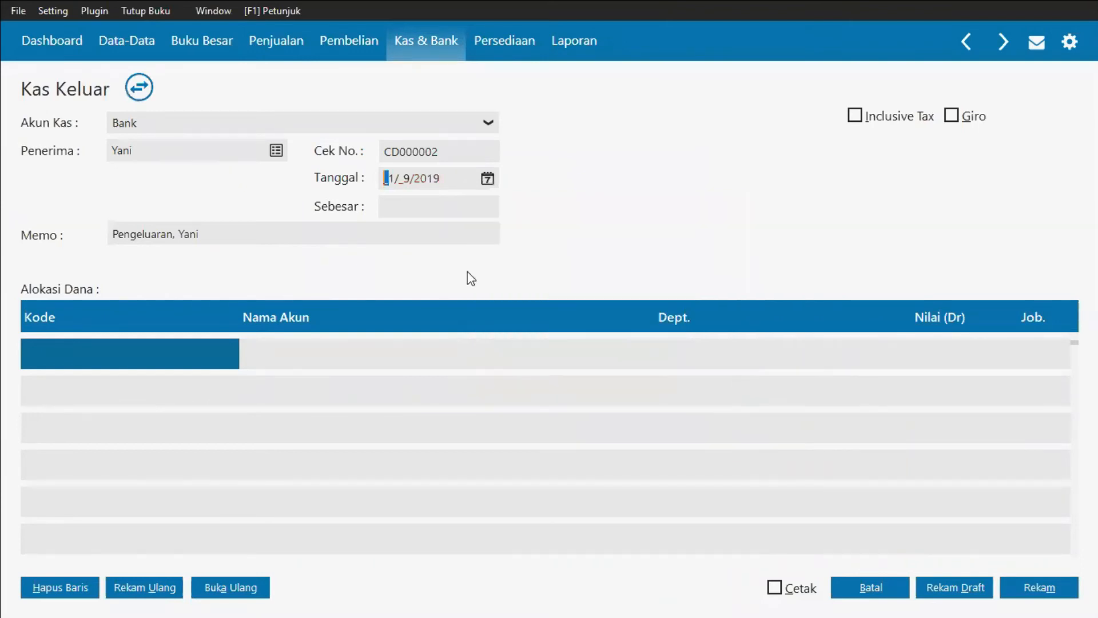
pyautogui.click(173, 234)
pyautogui.write(',')
pyautogui.press('End')
# Step: From the first allocation row's account list, rename the Beban Listrik expense account to Beban Listrik Air & Telp and save it
pyautogui.doubleClick(142, 350)
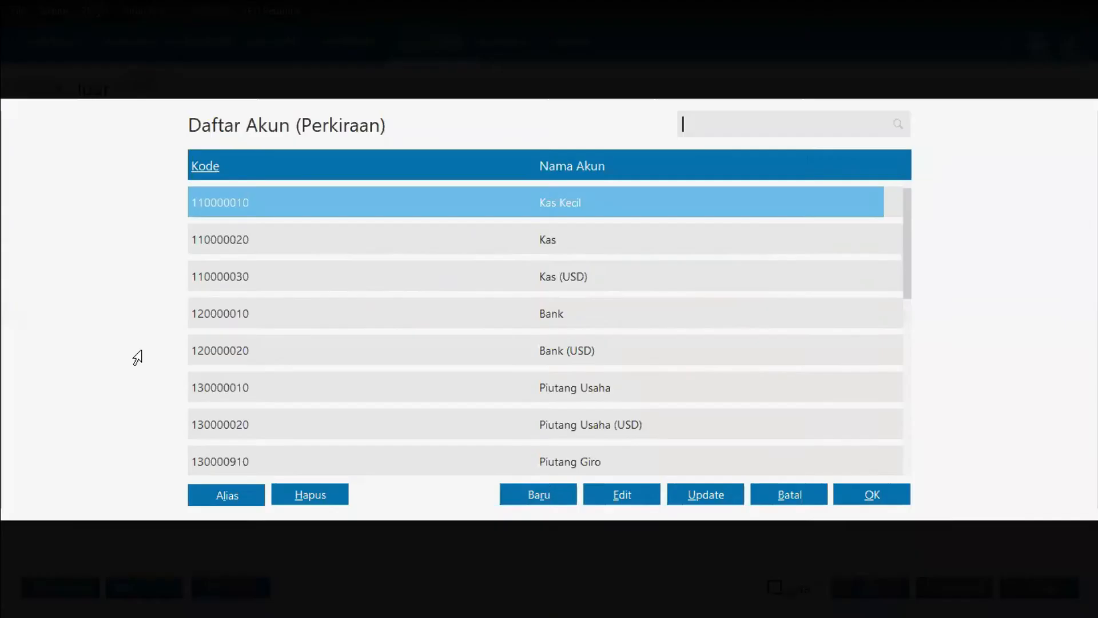
pyautogui.hotkey('alt', 'Tab')
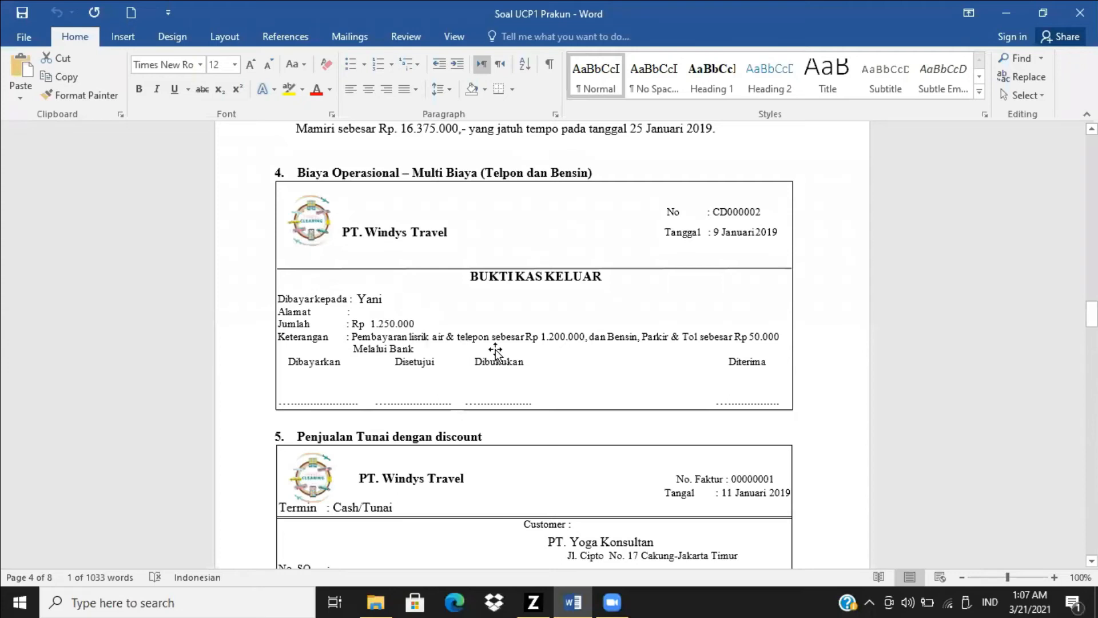
pyautogui.hotkey('alt', 'Tab')
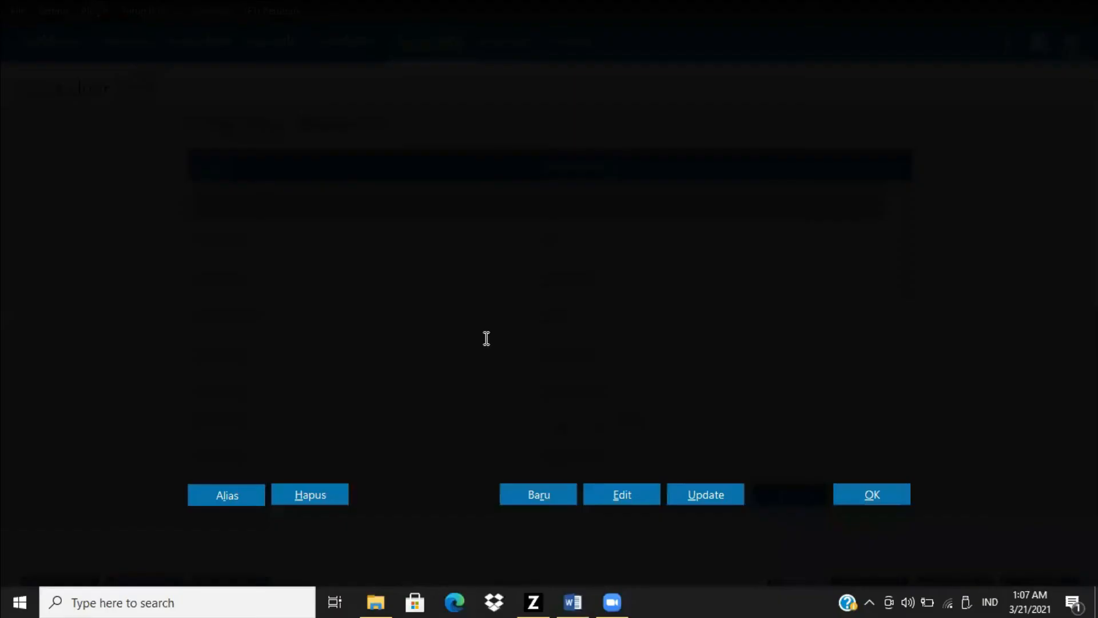
pyautogui.hotkey('alt', 'Tab')
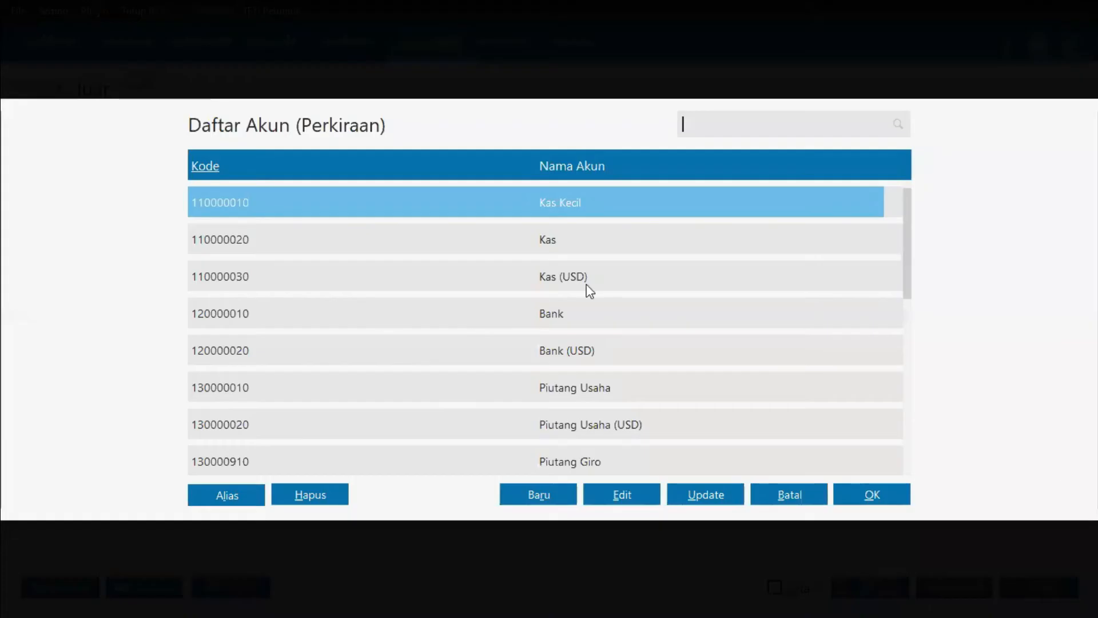
pyautogui.scroll(-10, 586, 284)
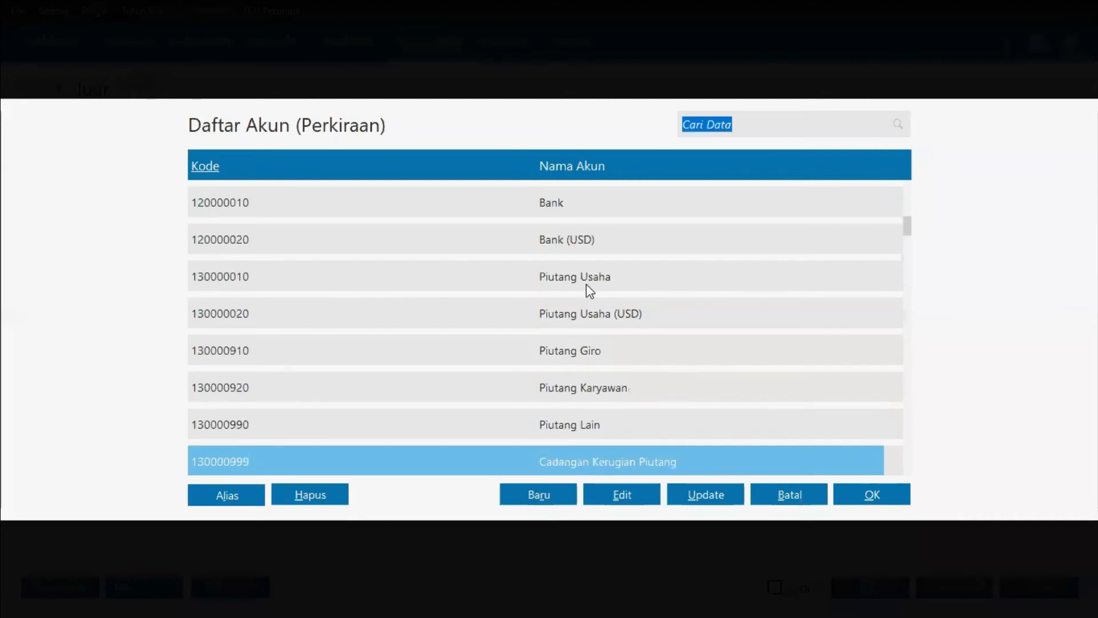
pyautogui.scroll(-2, 589, 291)
pyautogui.scroll(-2, 589, 290)
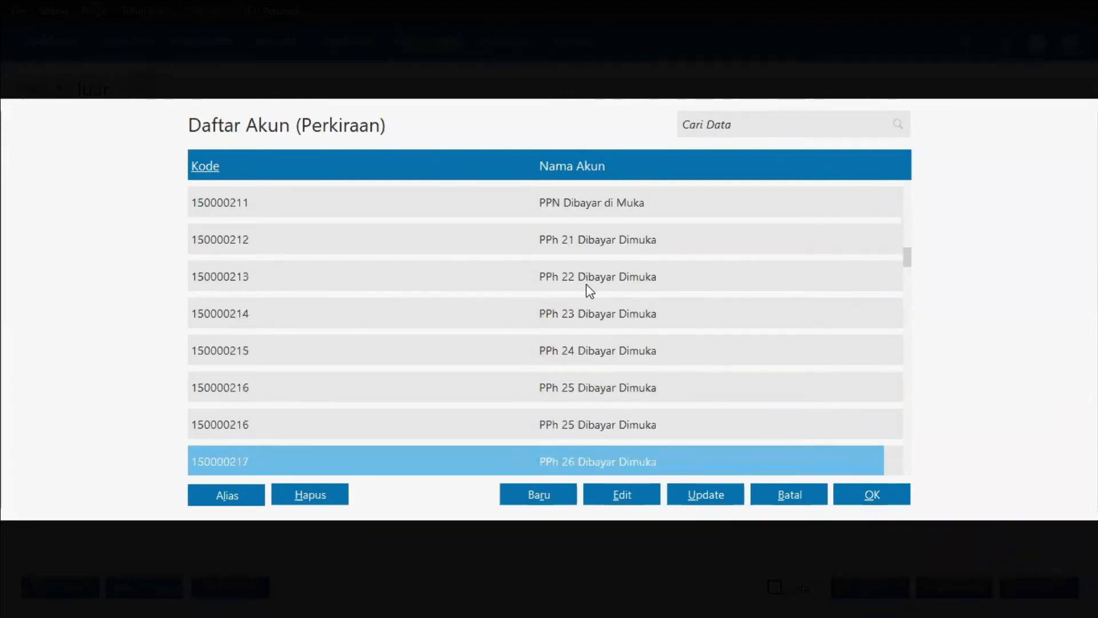
pyautogui.scroll(-3, 589, 290)
pyautogui.scroll(-2, 589, 290)
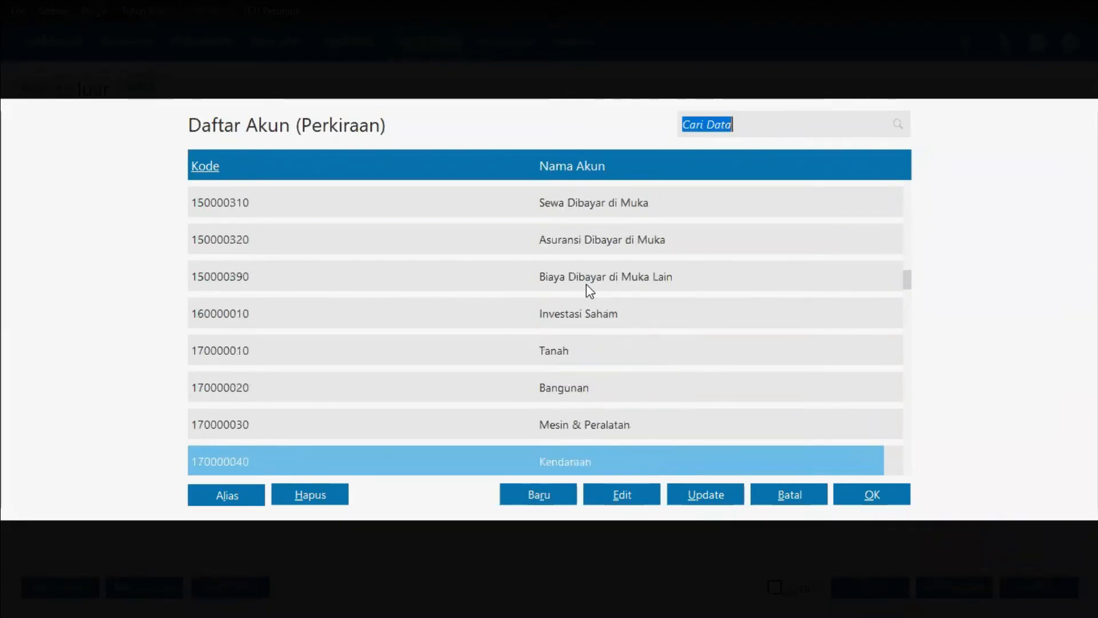
pyautogui.scroll(-1, 589, 291)
pyautogui.scroll(-2, 590, 290)
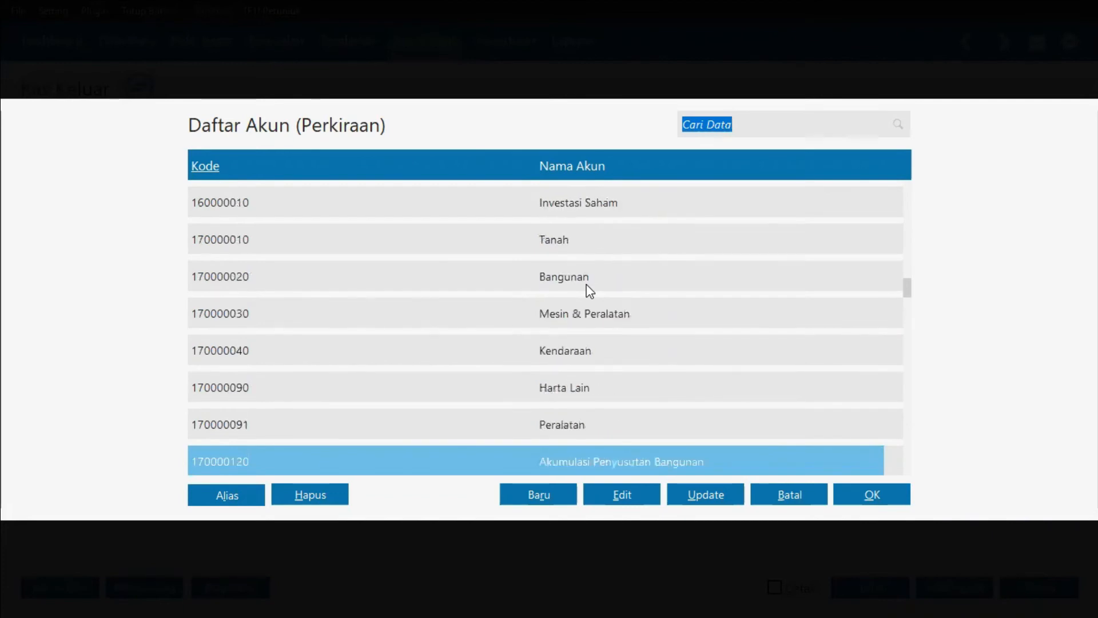
pyautogui.scroll(-2, 589, 290)
pyautogui.scroll(-7, 589, 290)
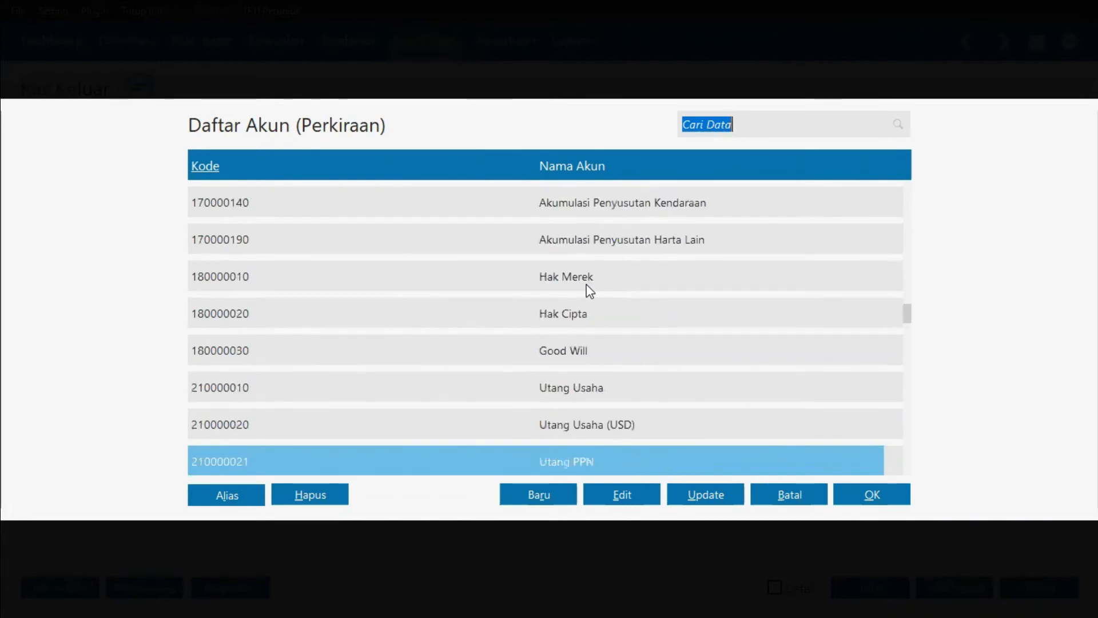
pyautogui.scroll(-5, 589, 291)
pyautogui.scroll(-3, 589, 290)
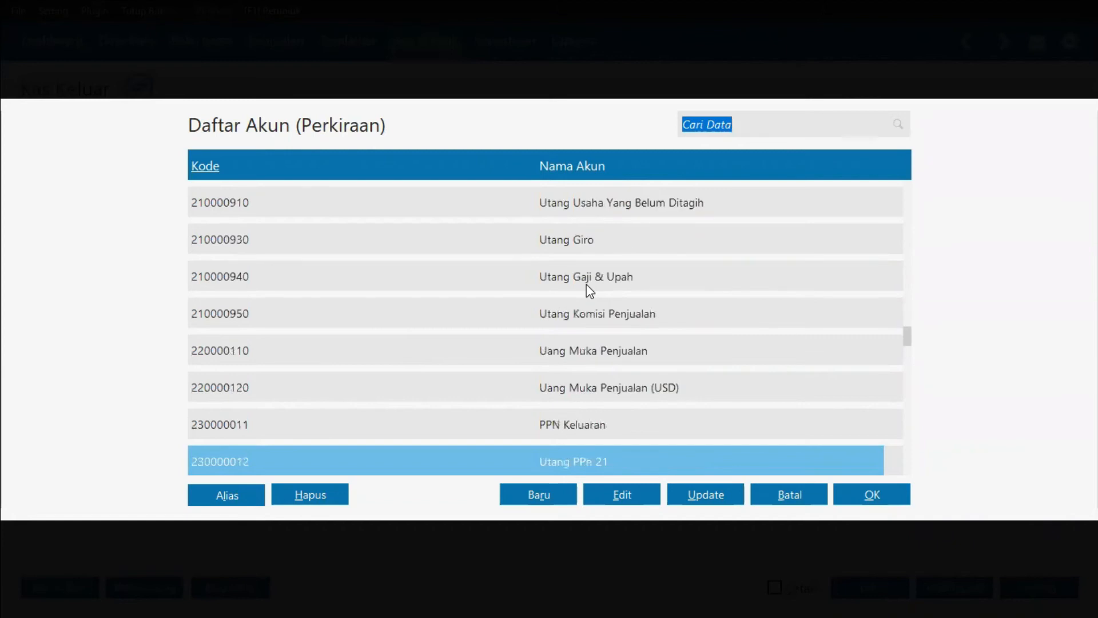
pyautogui.scroll(-4, 589, 290)
pyautogui.scroll(-3, 589, 290)
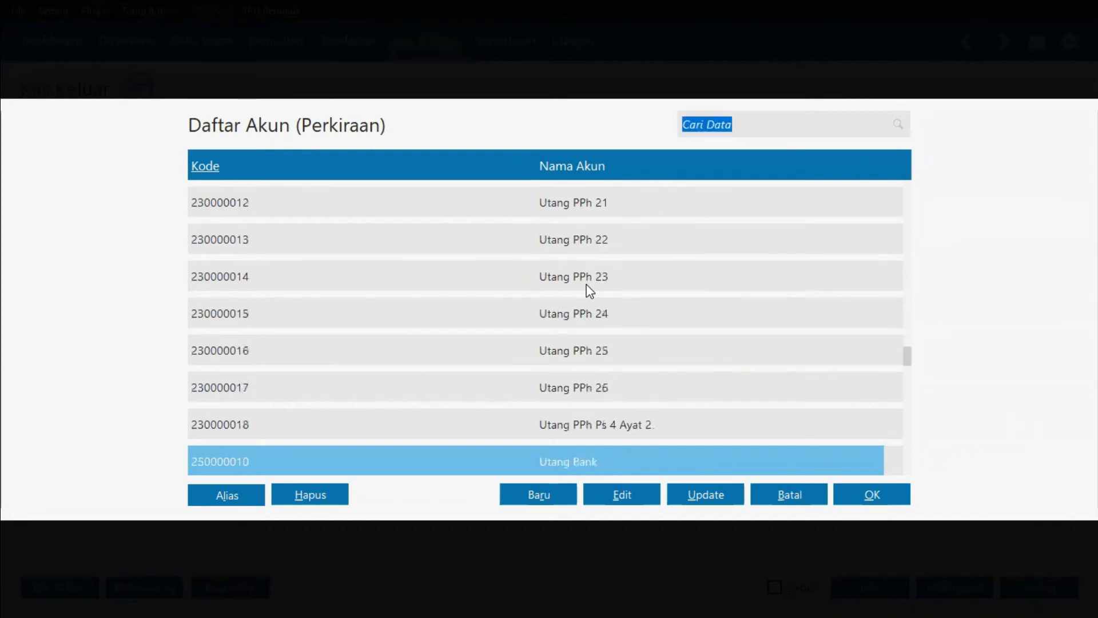
pyautogui.scroll(-4, 589, 291)
pyautogui.scroll(-2, 589, 290)
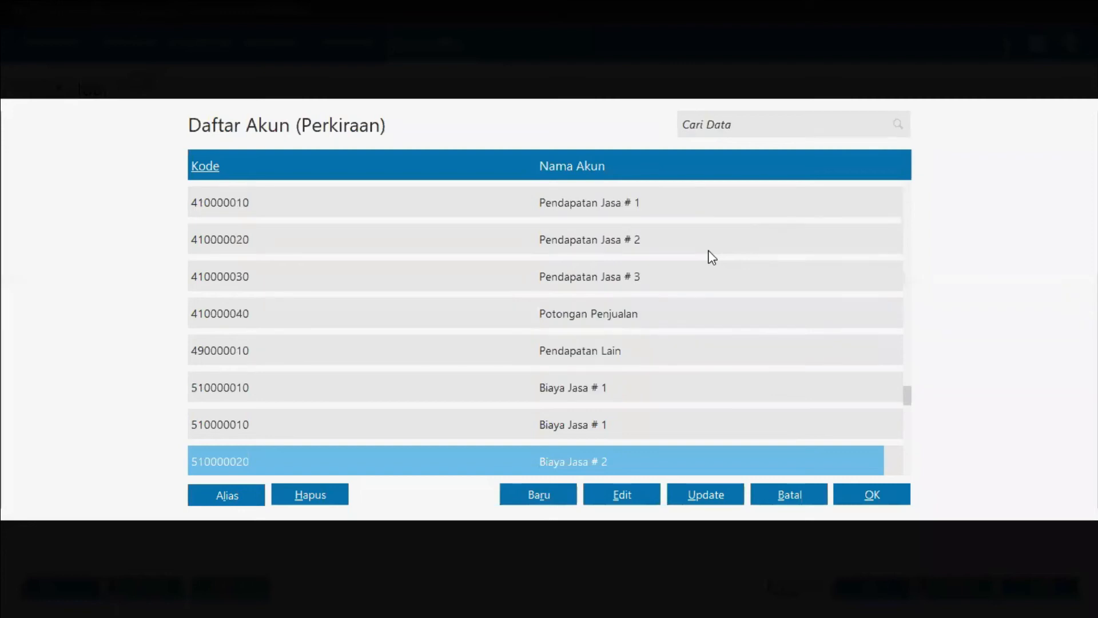
pyautogui.scroll(-3, 708, 250)
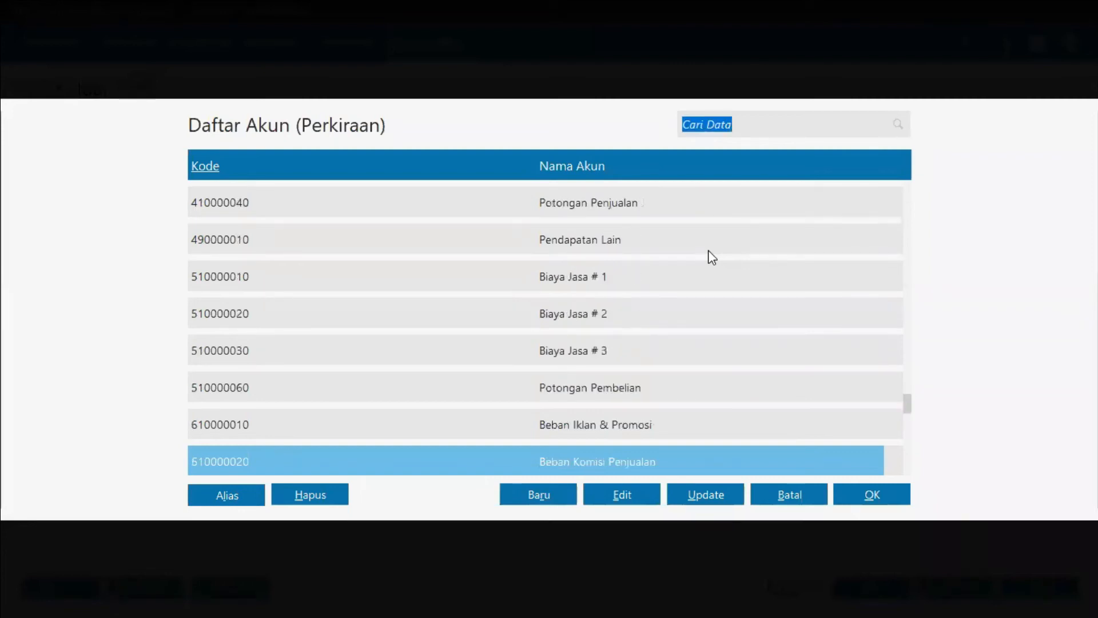
pyautogui.scroll(-1, 708, 250)
pyautogui.scroll(-2, 708, 249)
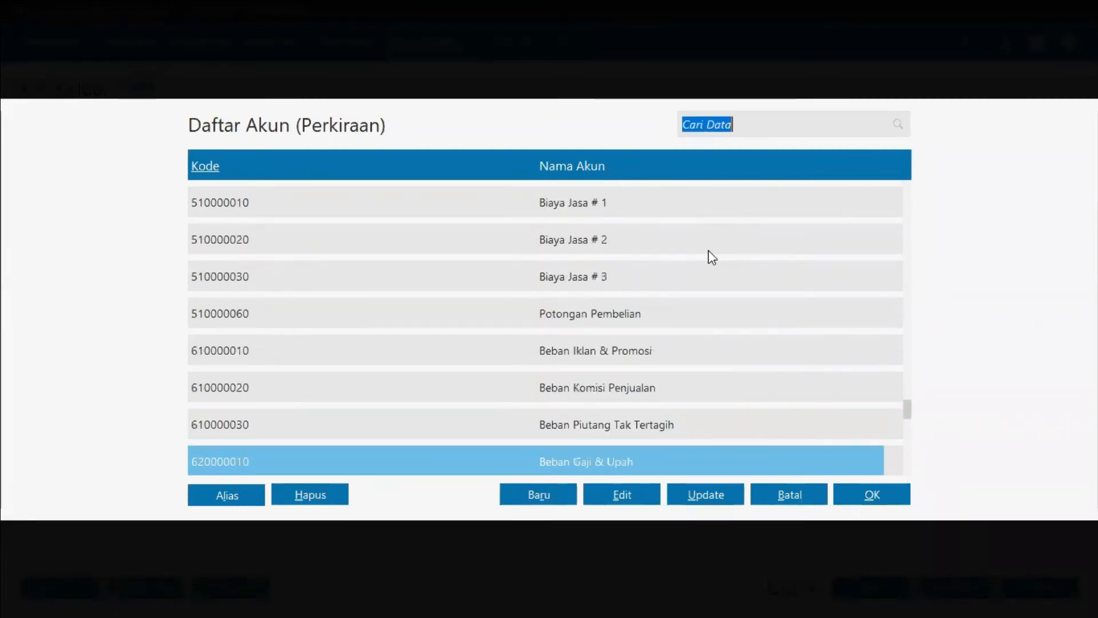
pyautogui.scroll(-1, 709, 249)
pyautogui.scroll(-1, 708, 258)
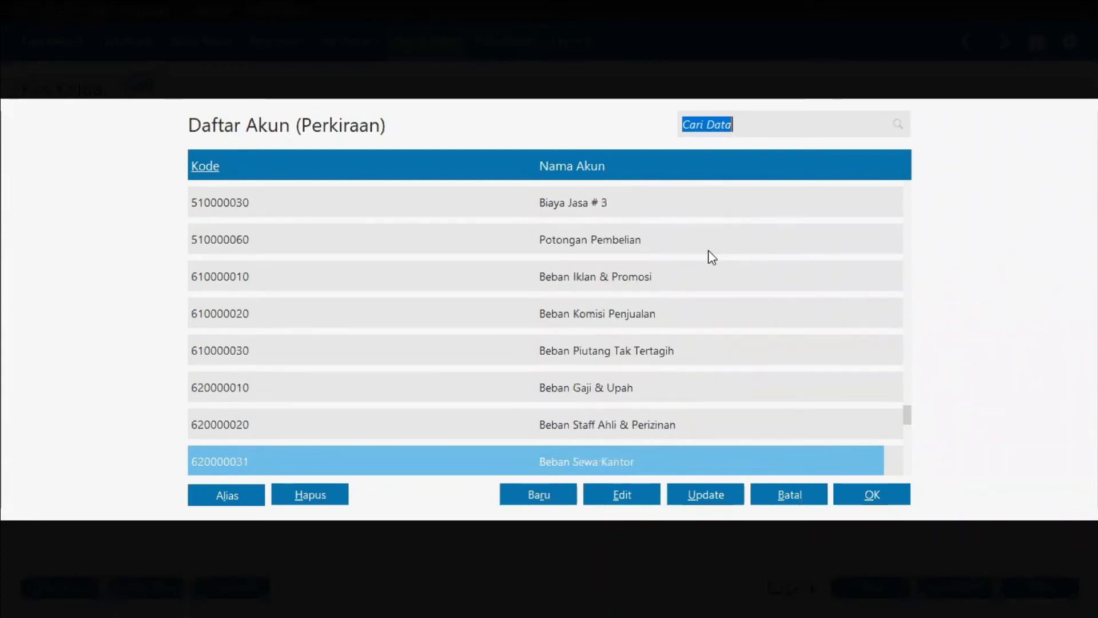
pyautogui.scroll(1, 708, 249)
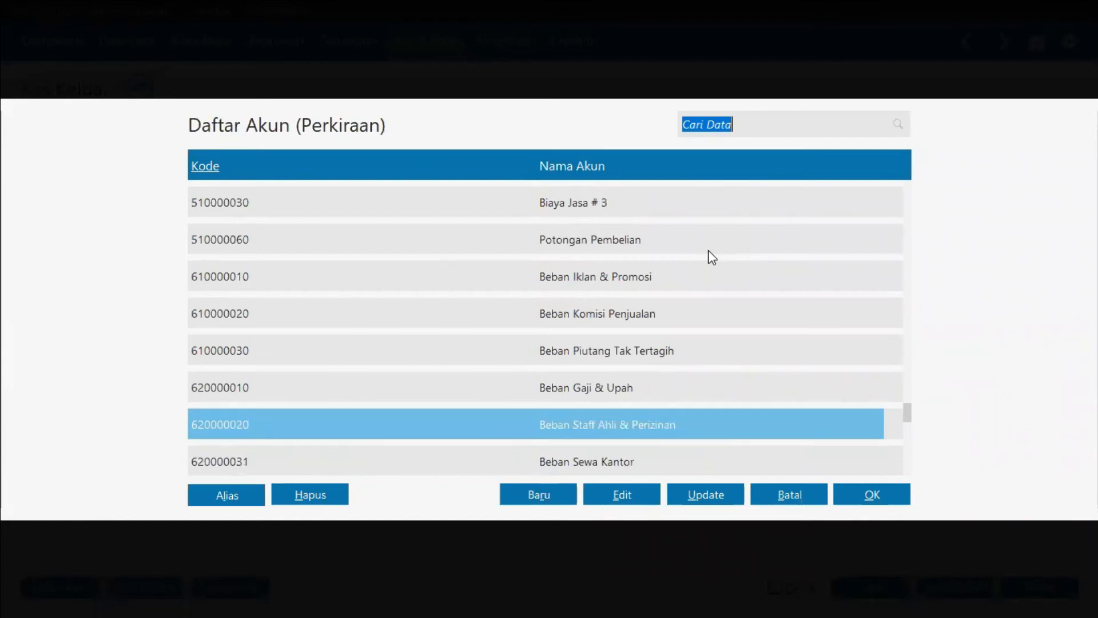
pyautogui.scroll(-2, 708, 250)
pyautogui.scroll(-3, 708, 249)
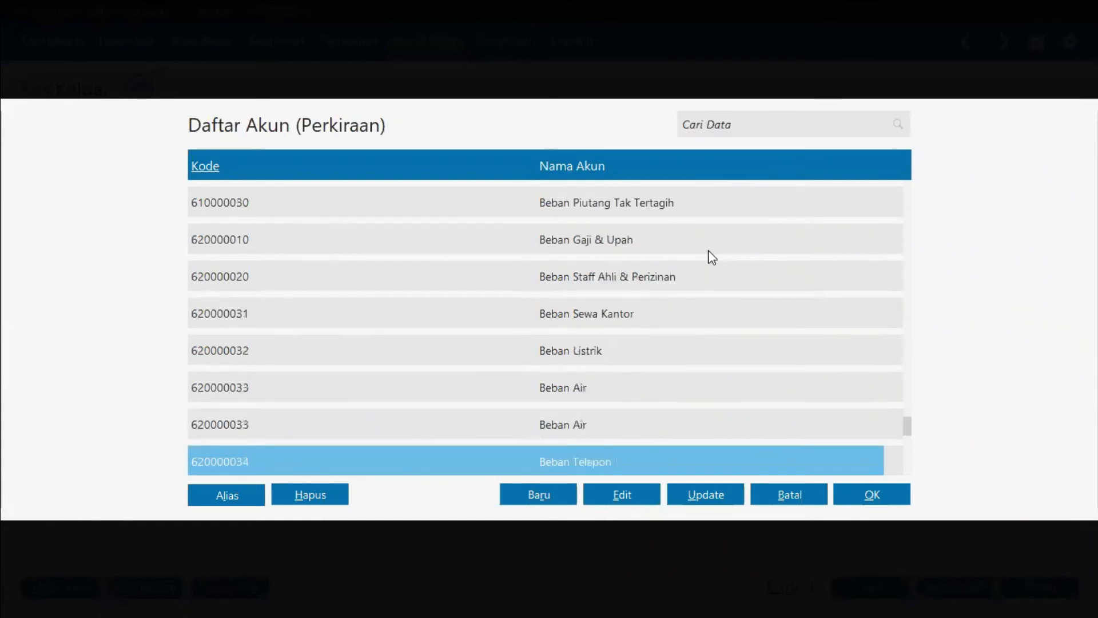
pyautogui.scroll(-2, 708, 249)
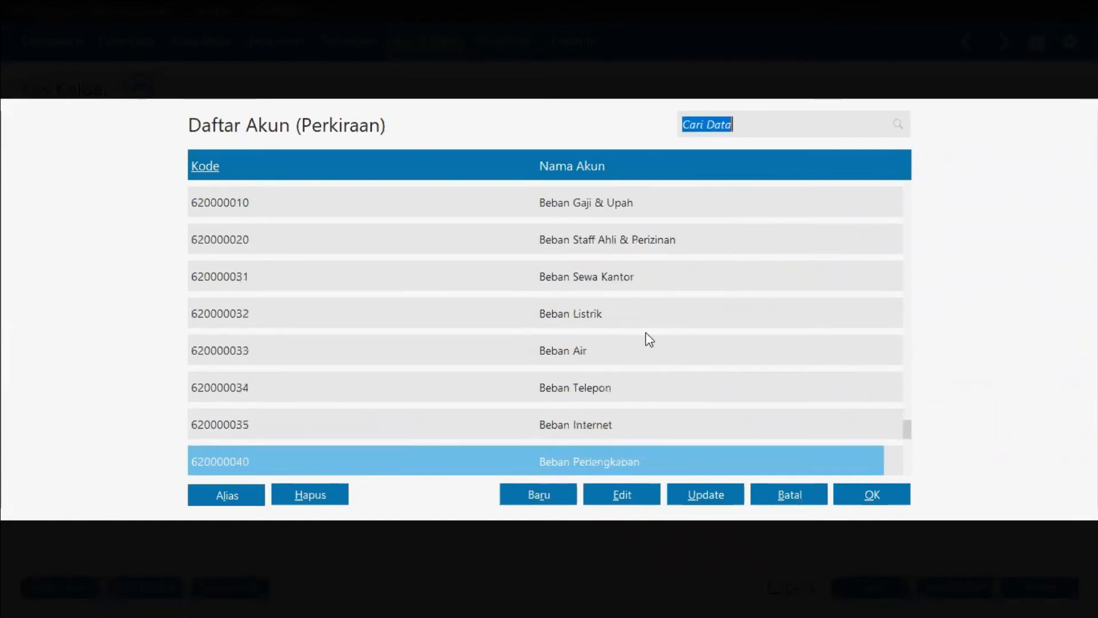
pyautogui.scroll(-1, 633, 277)
pyautogui.click(633, 277)
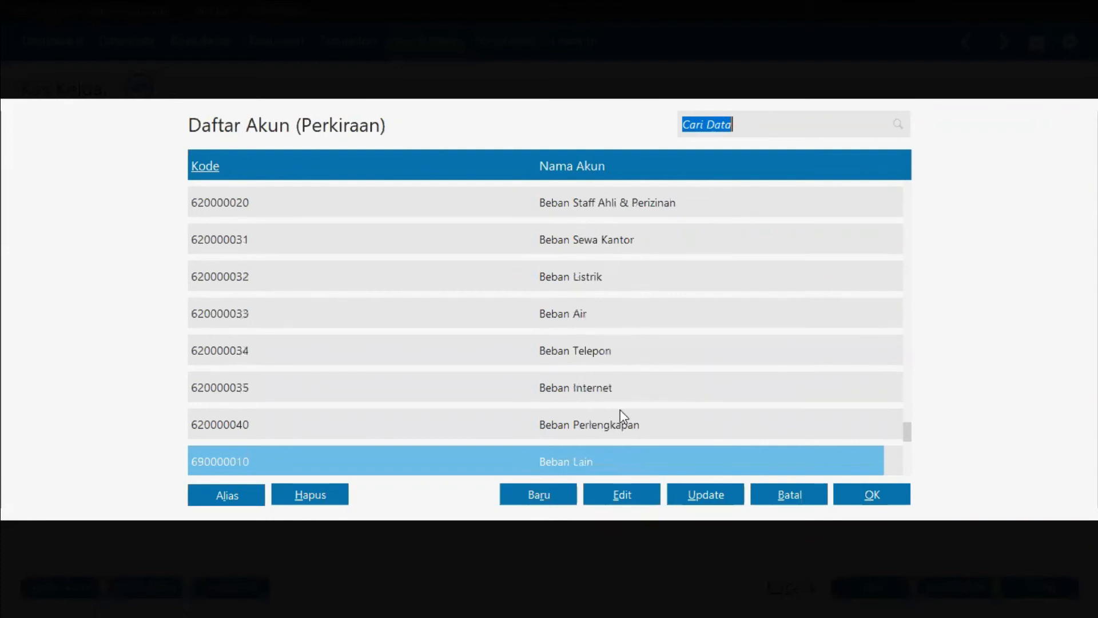
pyautogui.click(612, 497)
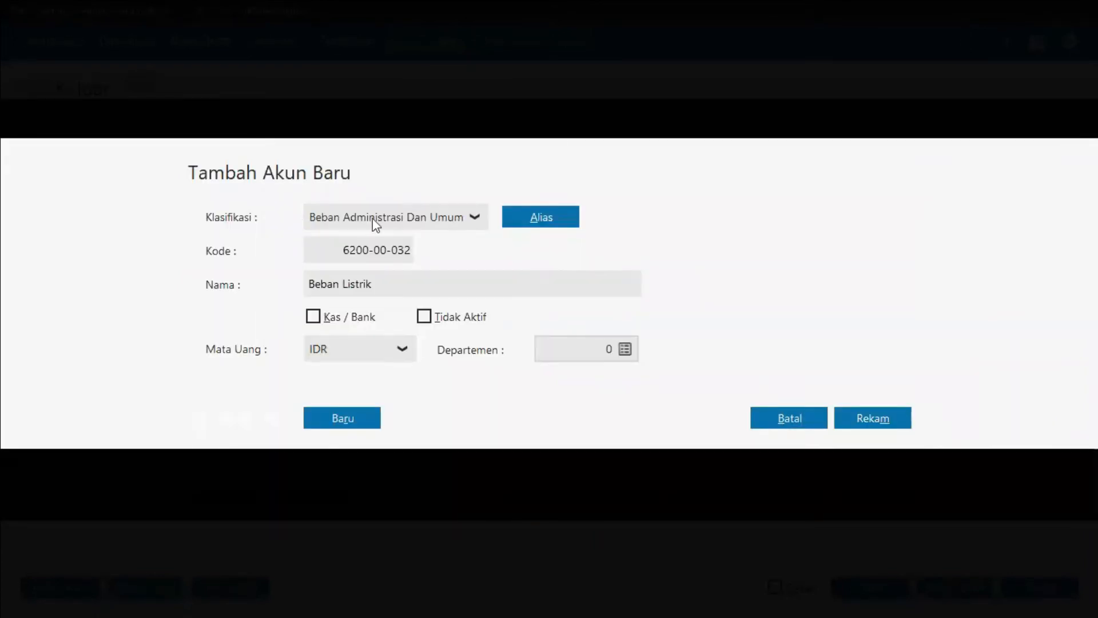
pyautogui.doubleClick(413, 284)
pyautogui.click(412, 283)
pyautogui.write('Air 7')
pyautogui.press('BackSpace')
pyautogui.write('&')
pyautogui.hotkey('alt', 'Tab')
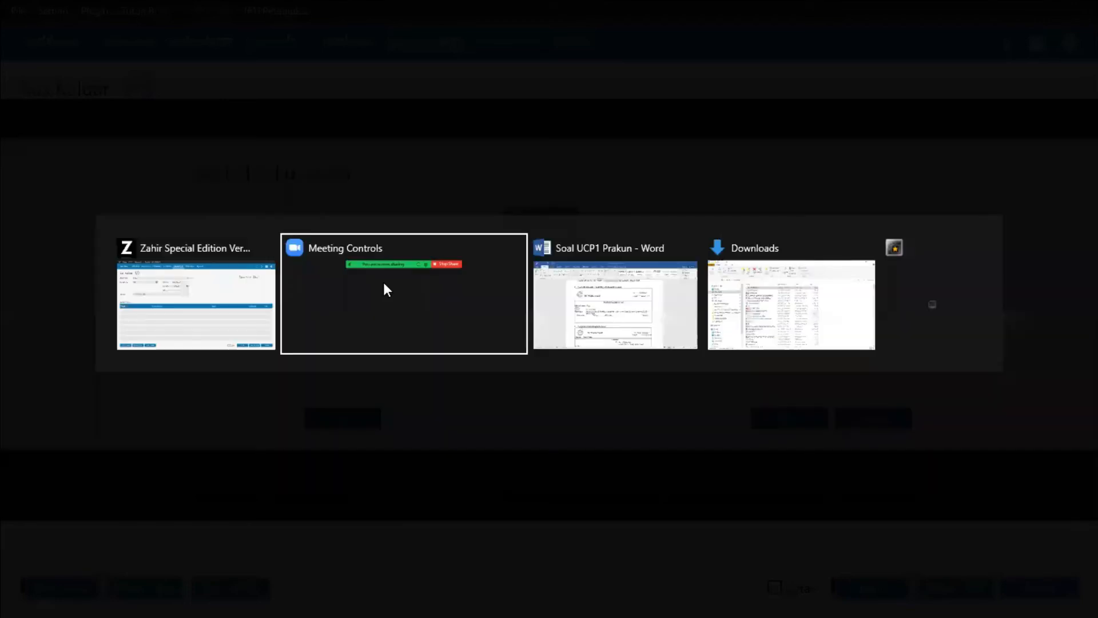
pyautogui.hotkey('alt', 'Tab')
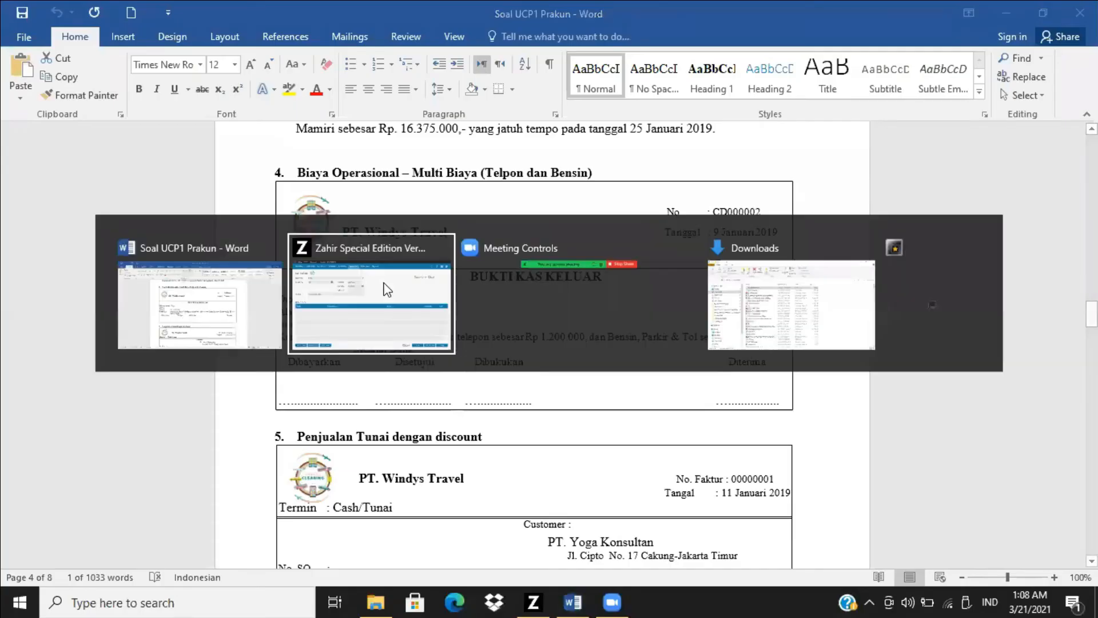
pyautogui.hotkey('alt', 'Tab')
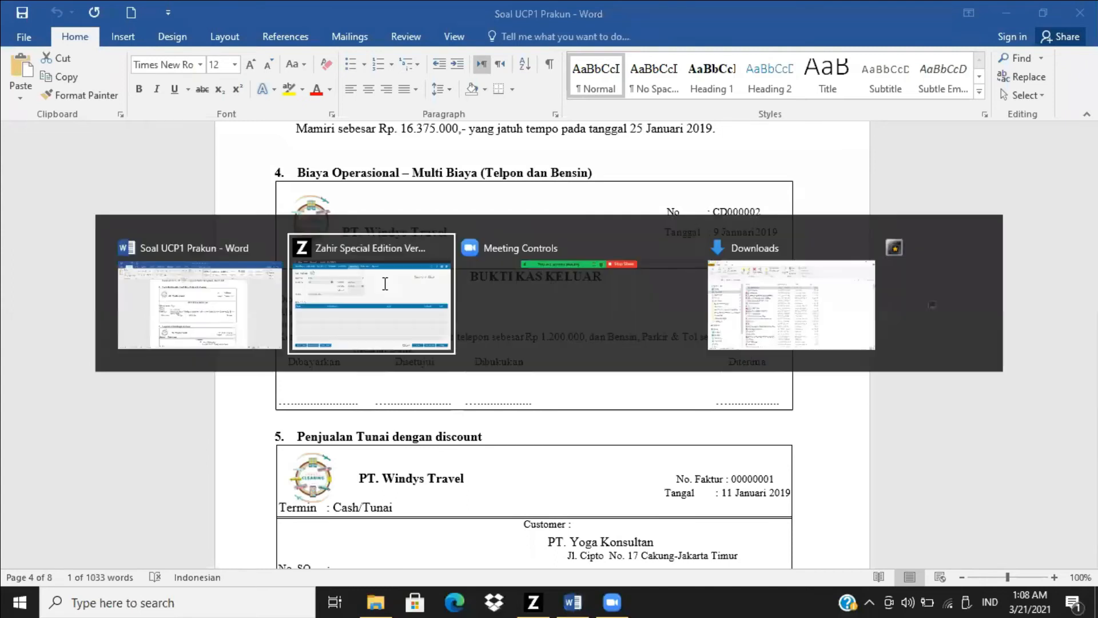
pyautogui.press('End')
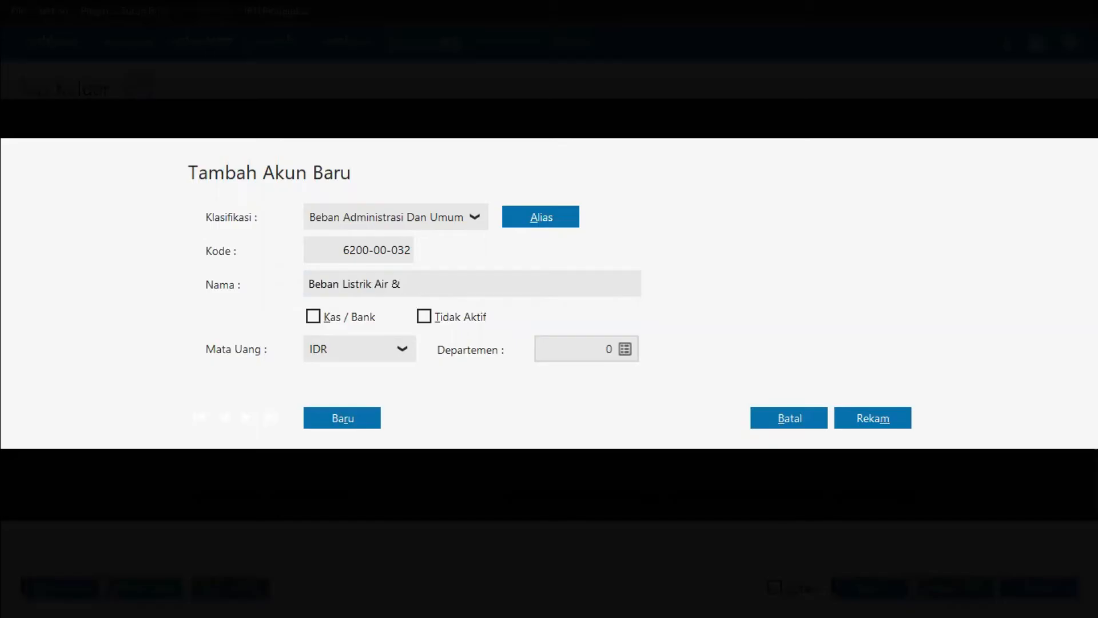
pyautogui.write('Telp')
pyautogui.click(873, 413)
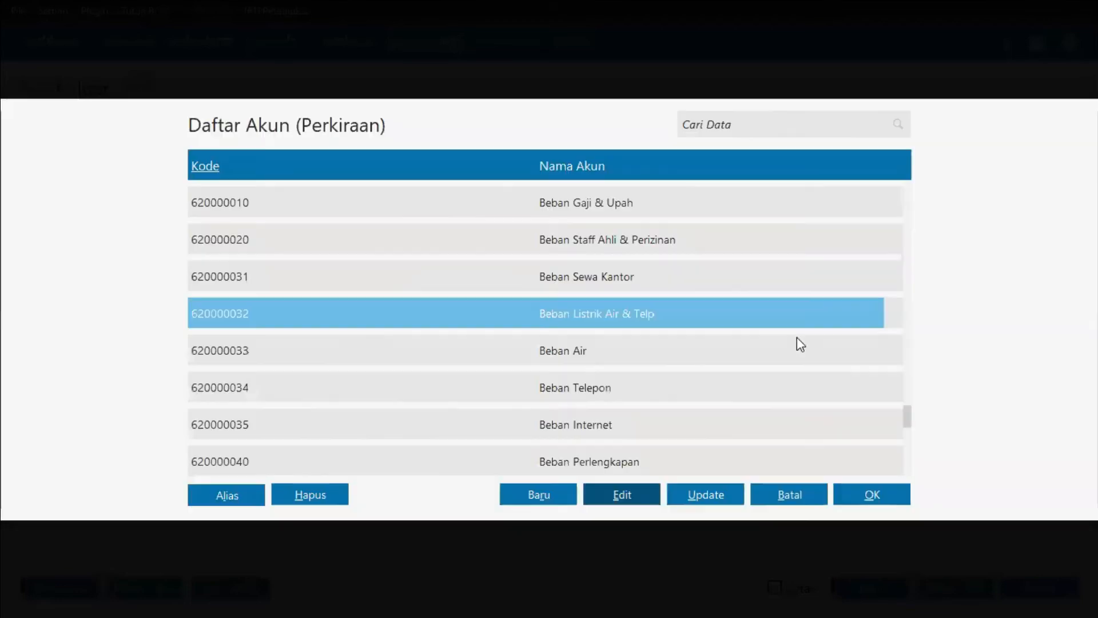
# Step: Choose the renamed account for the first allocation row and enter a debit amount of 1200000
pyautogui.click(865, 503)
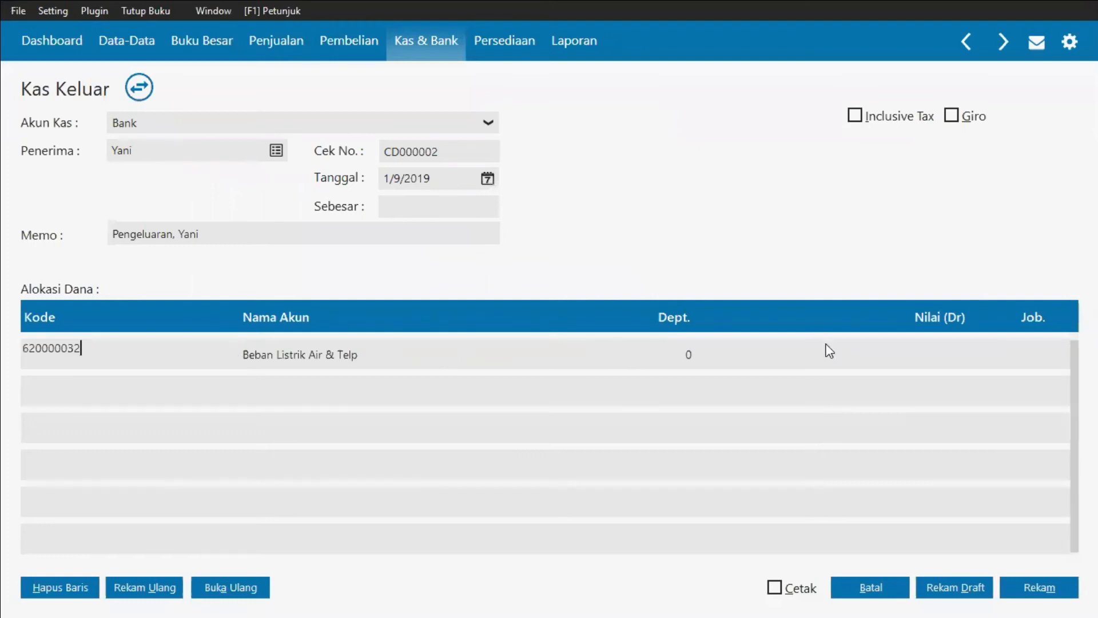
pyautogui.click(923, 364)
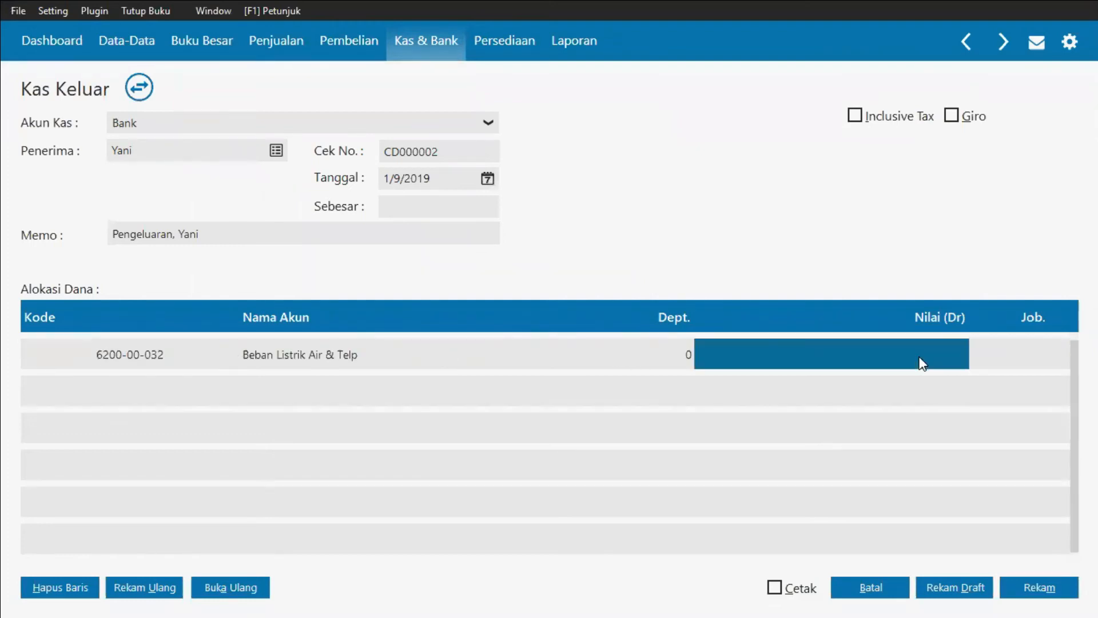
pyautogui.hotkey('alt', 'Tab')
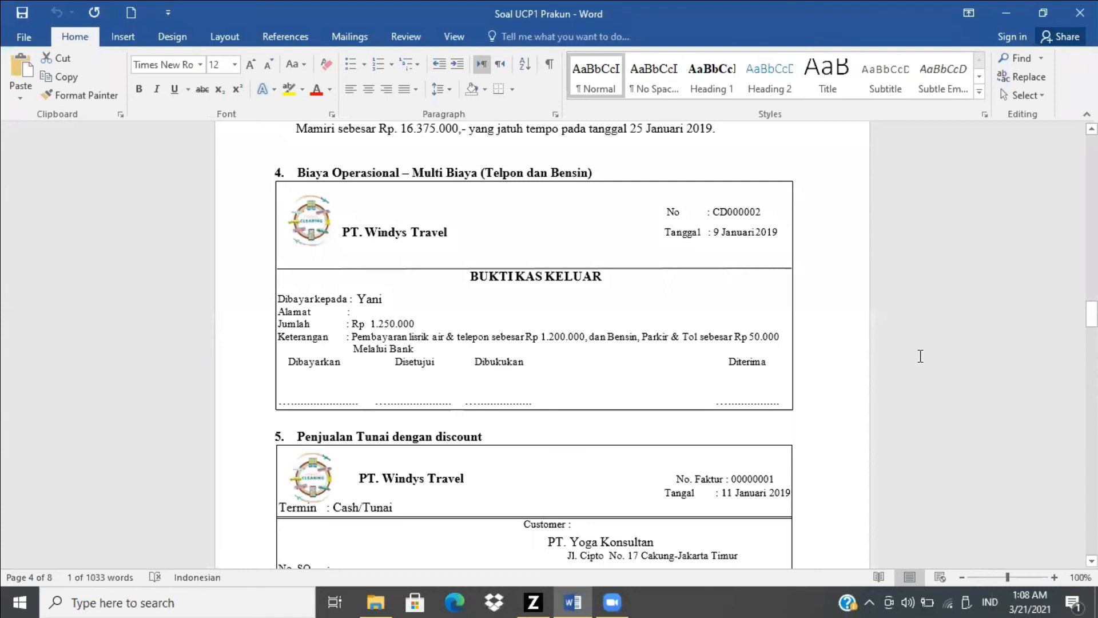
pyautogui.hotkey('alt', 'Tab')
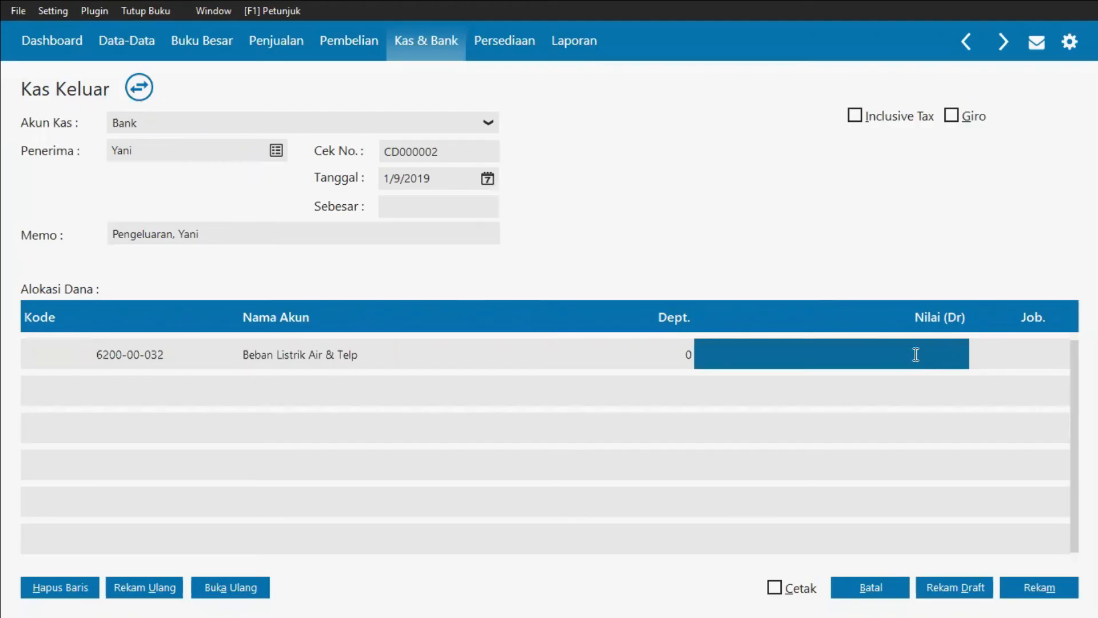
pyautogui.write('1200000')
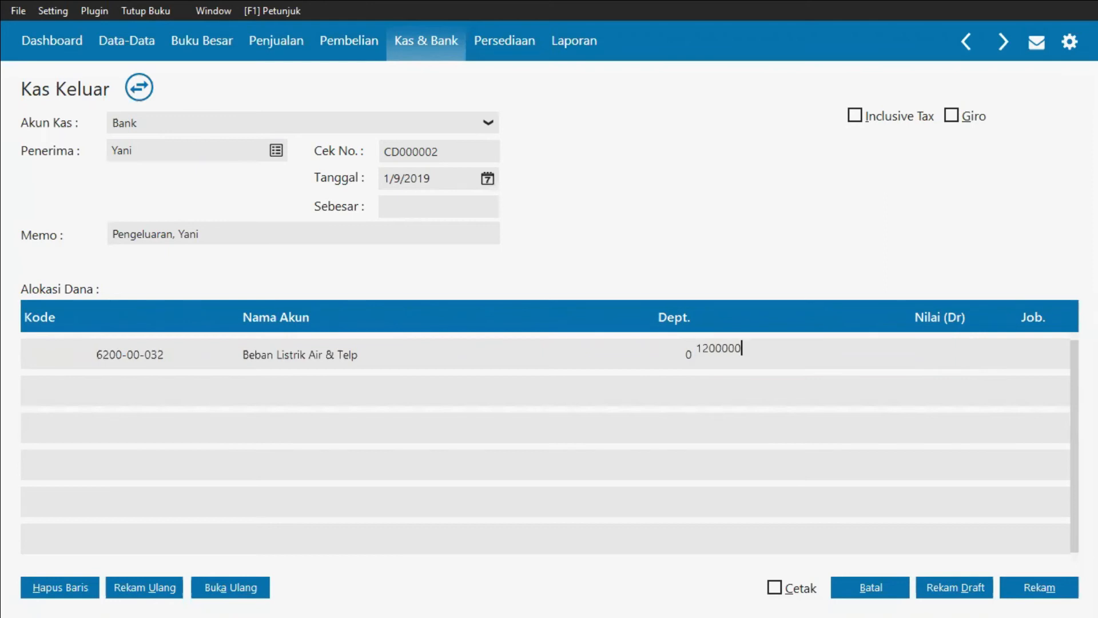
pyautogui.press('Return')
pyautogui.press('Return')
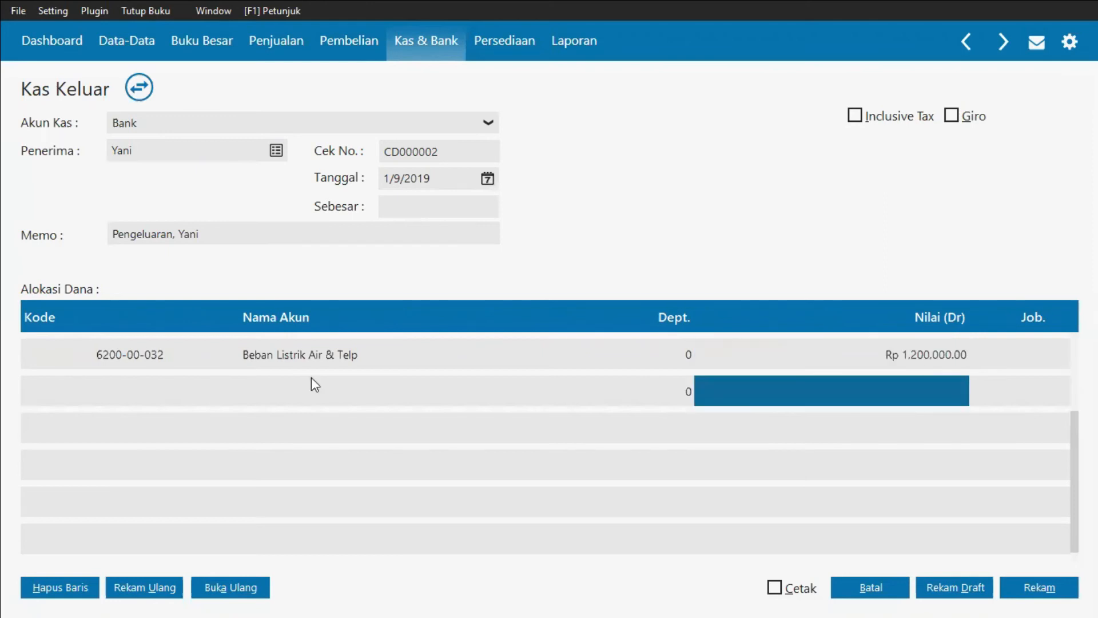
# Step: From the second allocation row's account list, create a new expense account named Beban Bensin & Tol and choose it
pyautogui.click(147, 394)
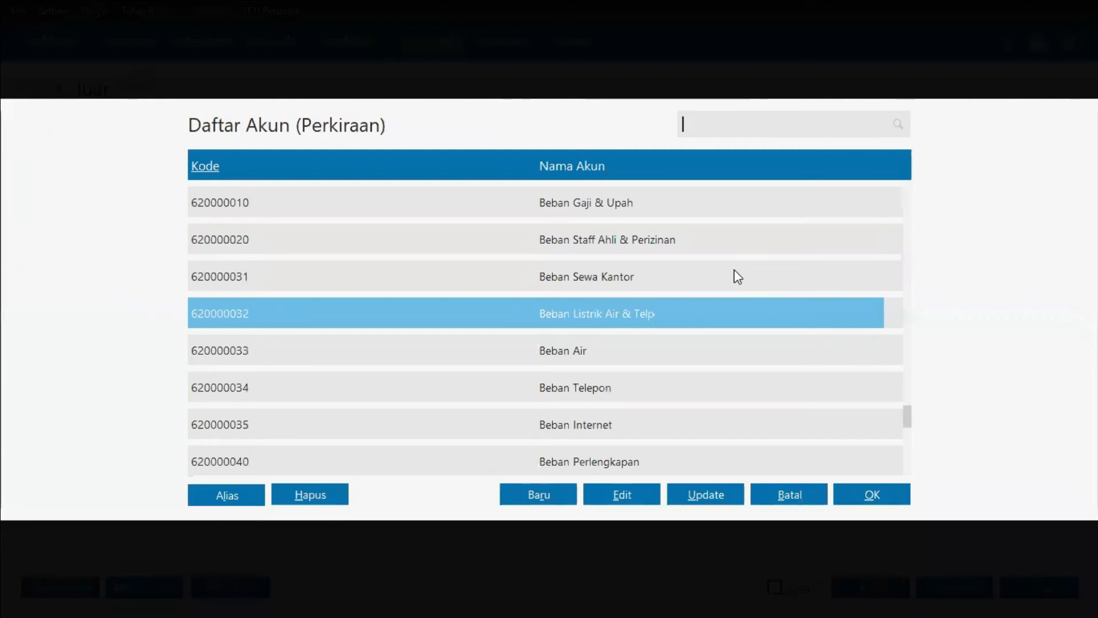
pyautogui.hotkey('alt', 'Tab')
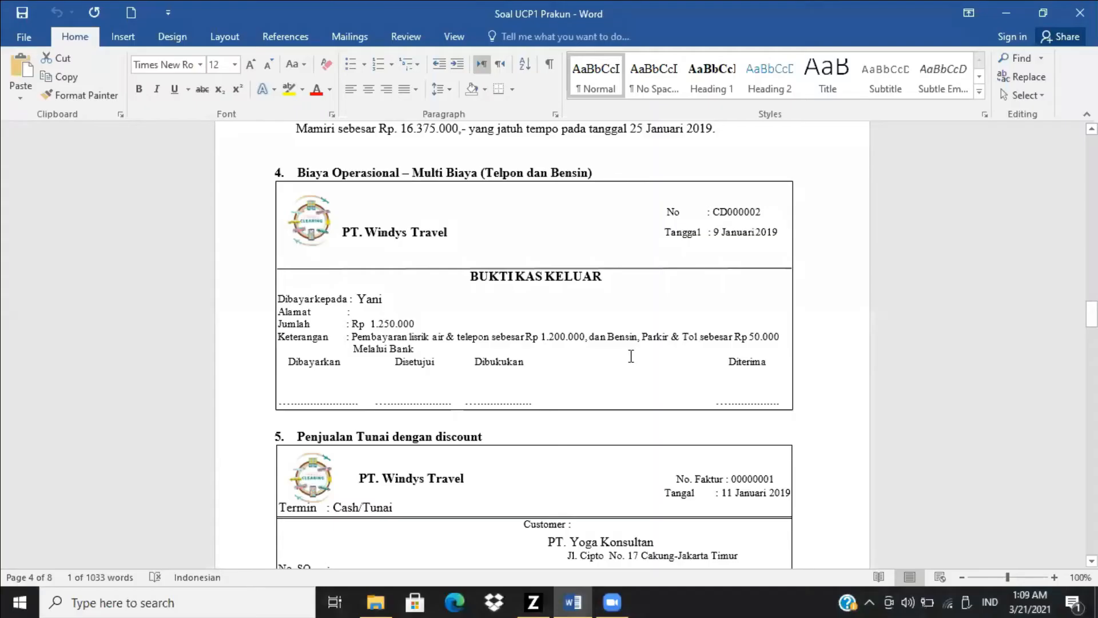
pyautogui.hotkey('alt', 'Tab')
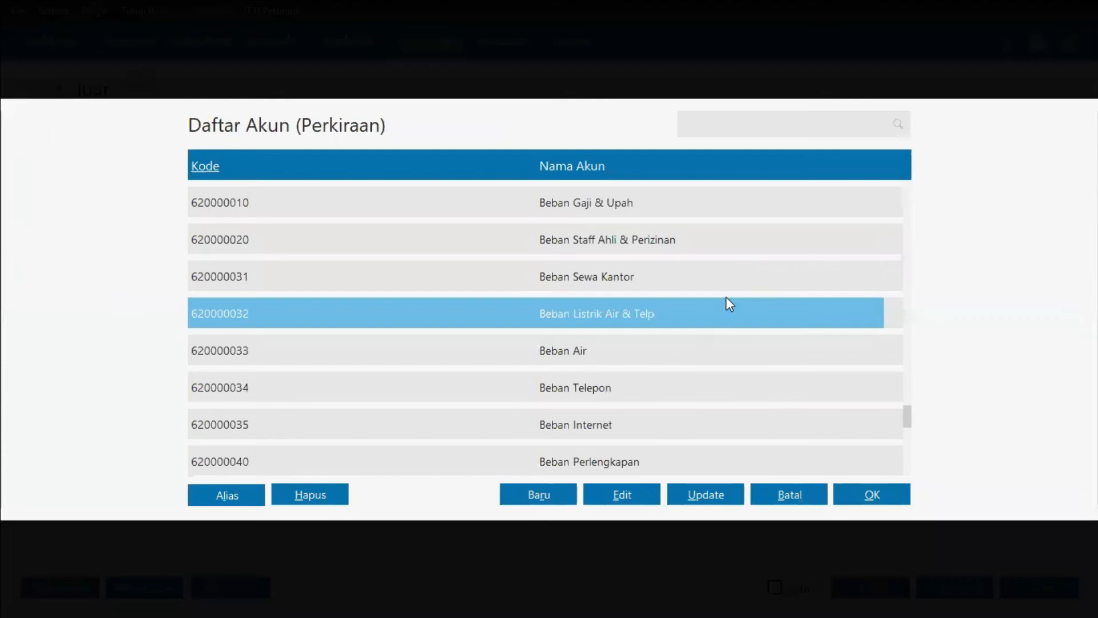
pyautogui.scroll(-4, 726, 297)
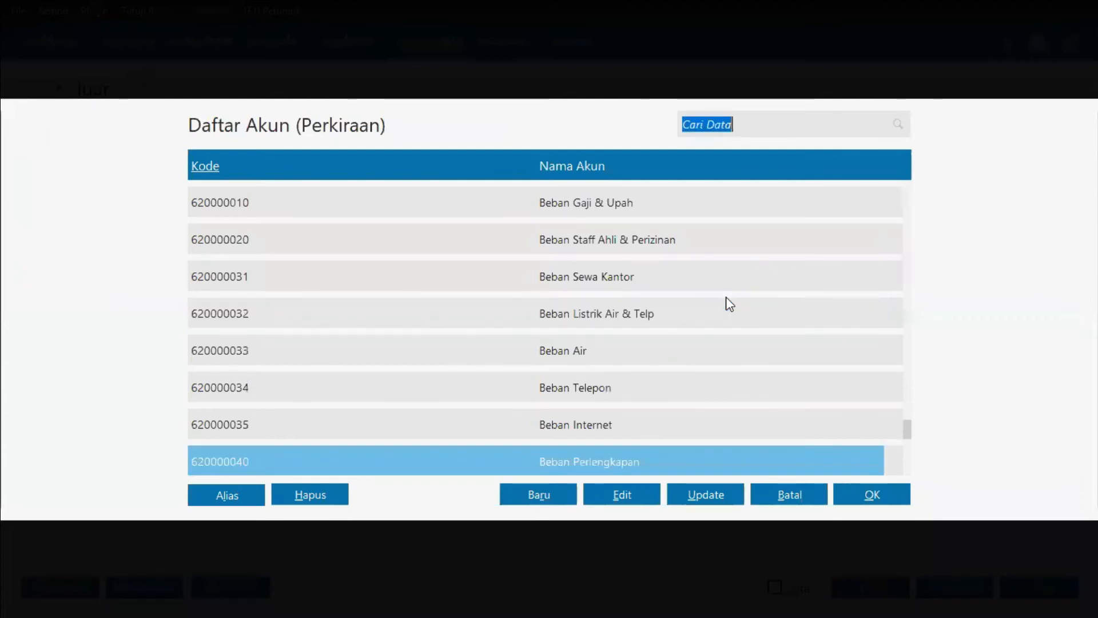
pyautogui.scroll(-3, 730, 303)
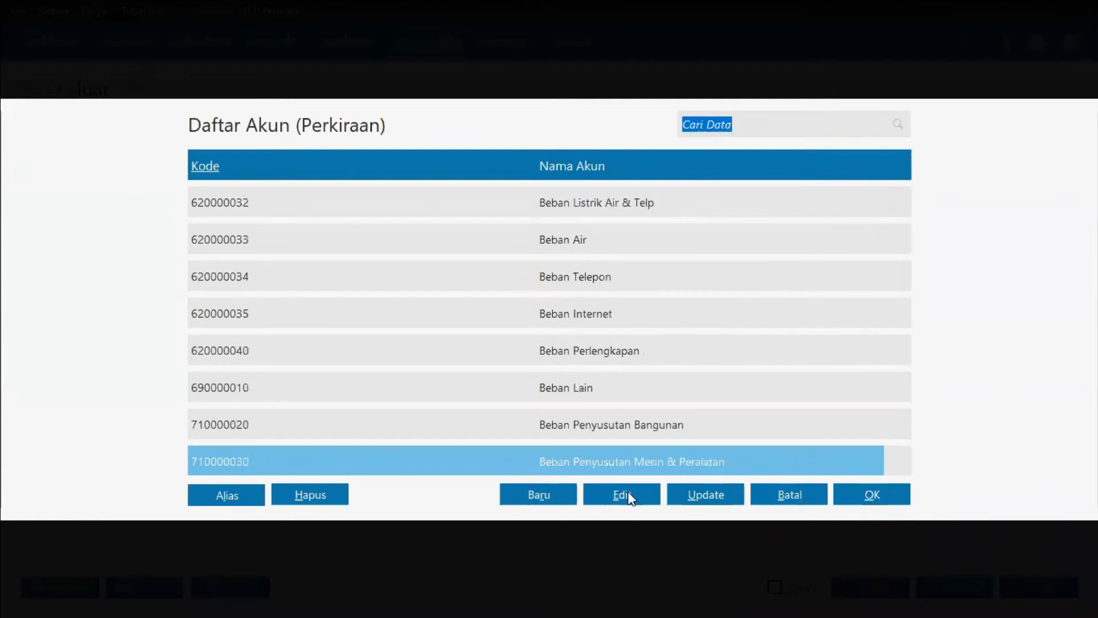
pyautogui.click(569, 496)
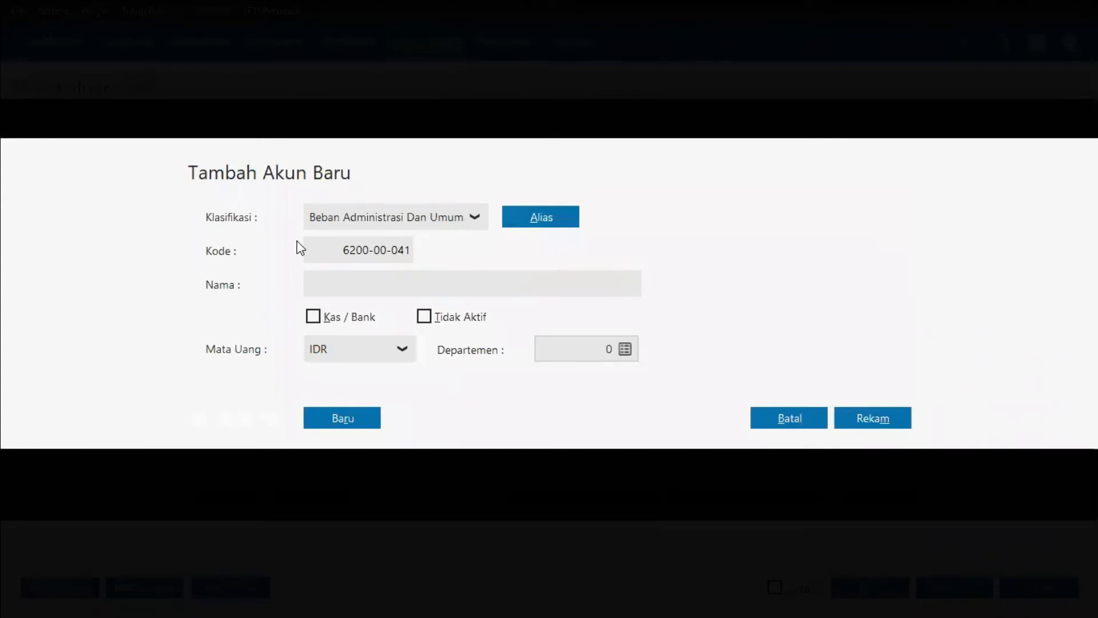
pyautogui.click(422, 284)
pyautogui.write('Beban Bensin & Tol')
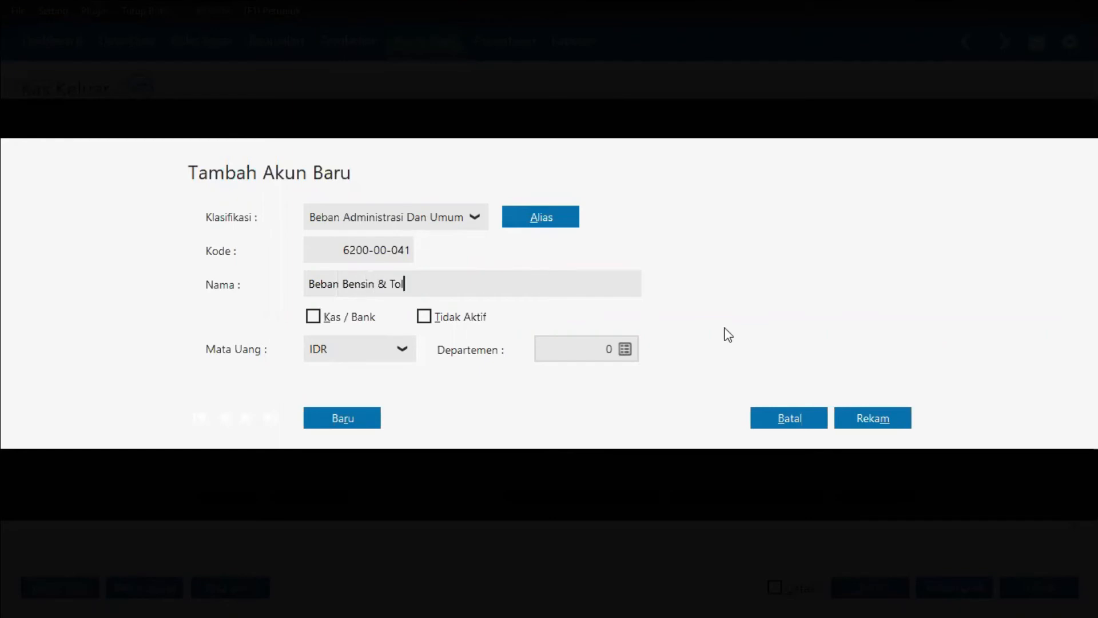
pyautogui.click(868, 422)
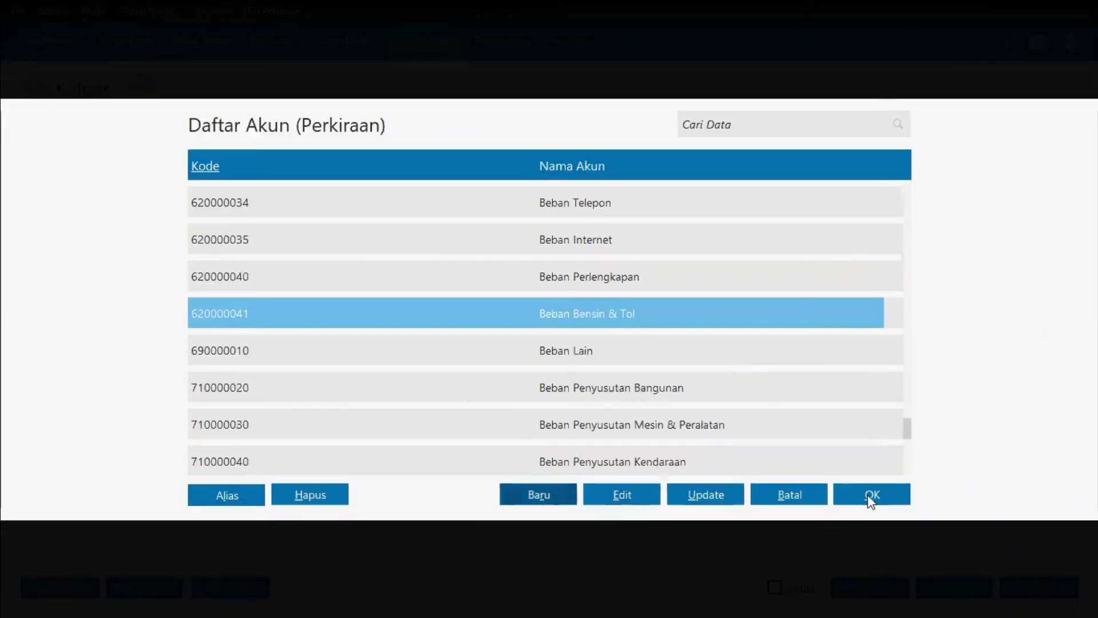
pyautogui.click(870, 498)
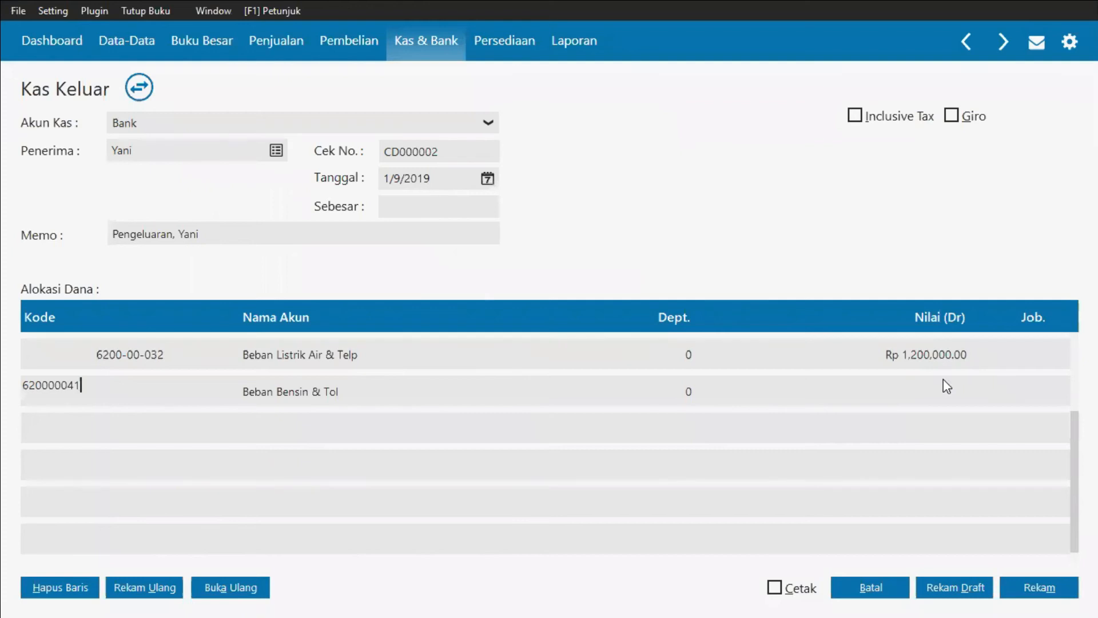
pyautogui.click(944, 381)
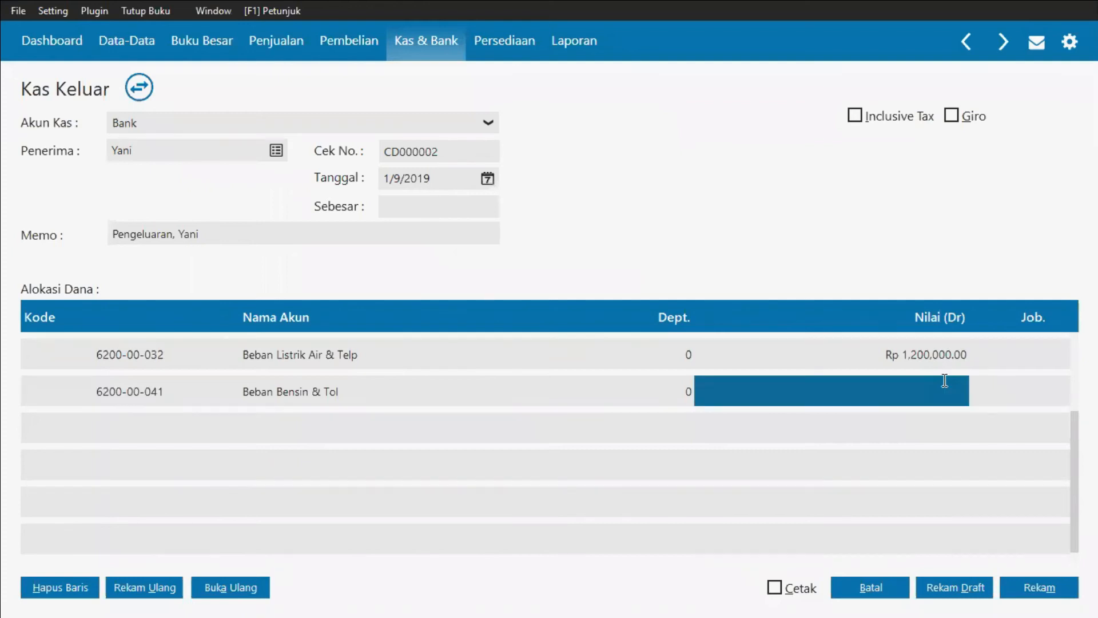
# Step: Enter a debit amount of 50,000 for the Beban Bensin & Tol row
pyautogui.hotkey('alt', 'Tab')
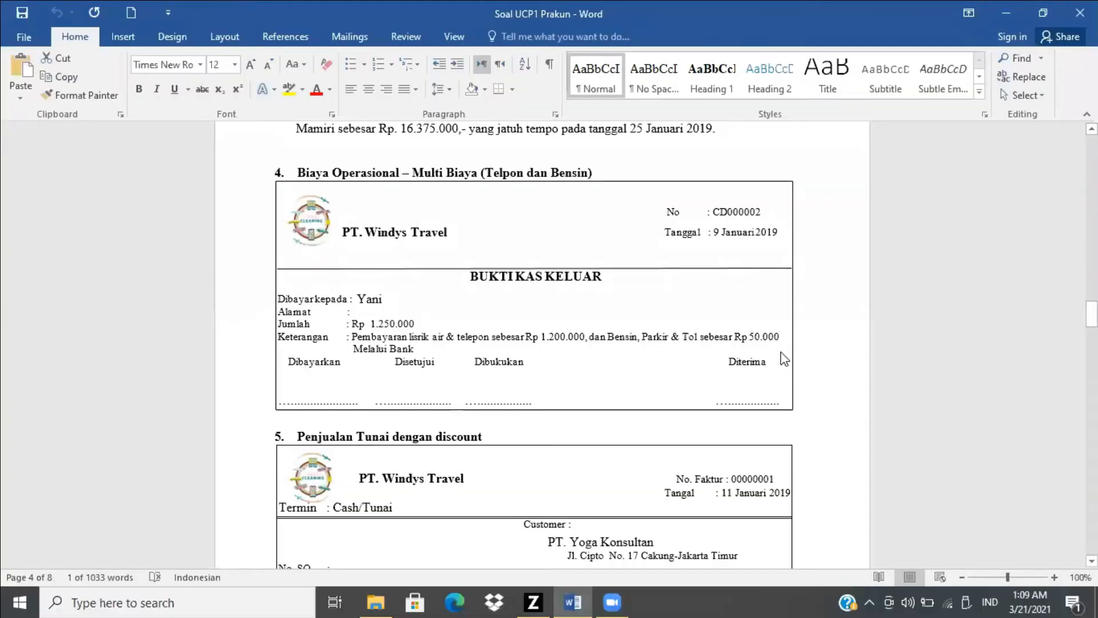
pyautogui.hotkey('alt', 'Tab')
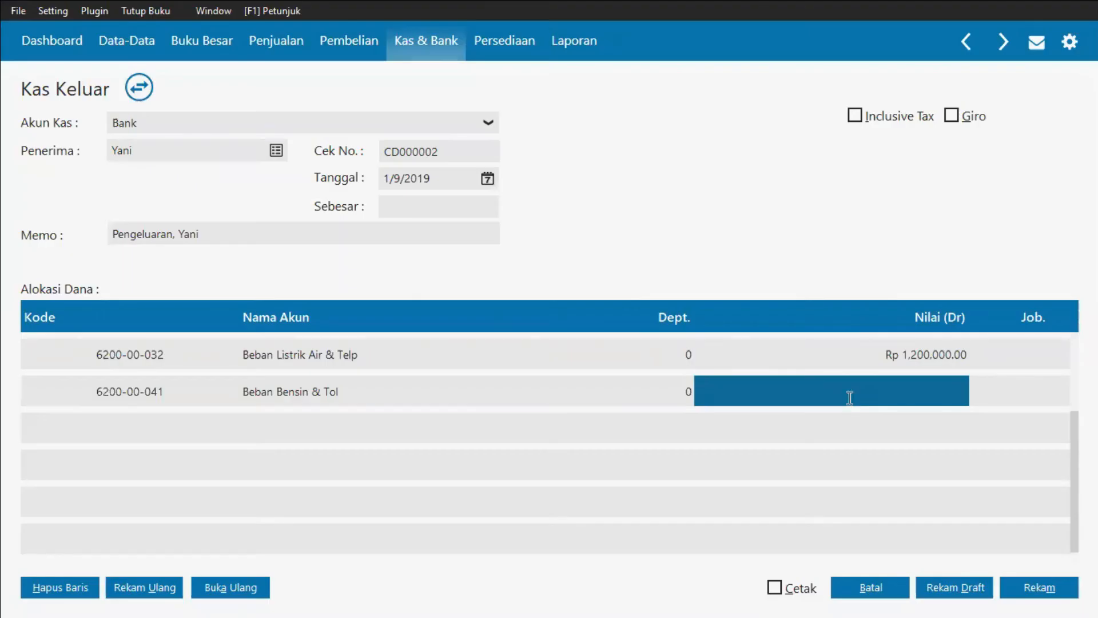
pyautogui.write('50,0')
pyautogui.write('0000')
pyautogui.press('Return')
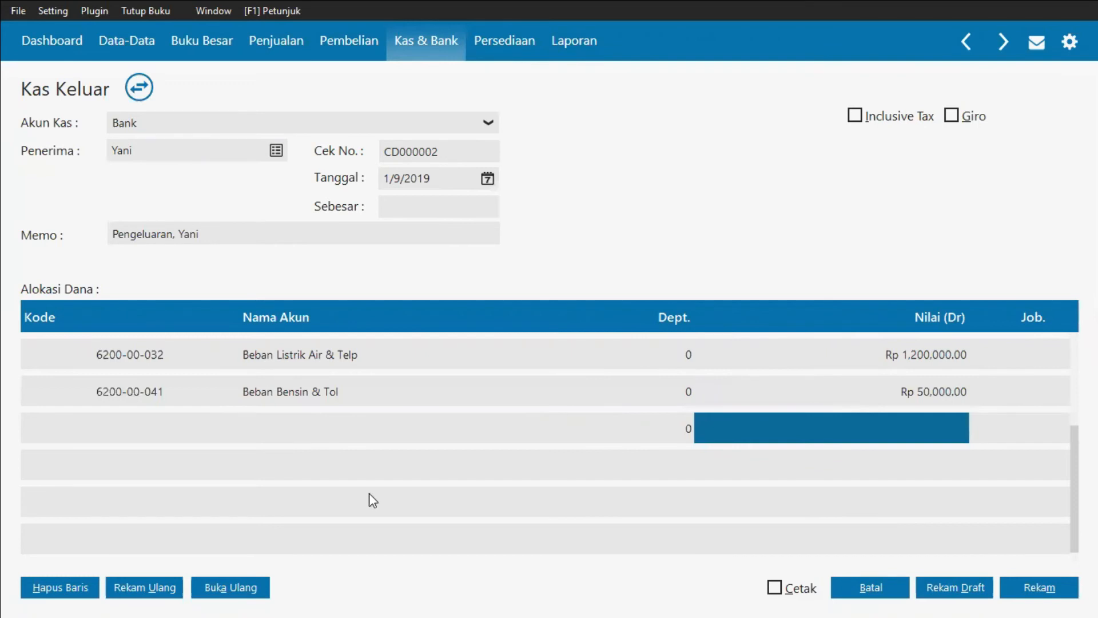
# Step: Fill in the voucher's total amount, record the cash disbursement, and close the blank form
pyautogui.click(424, 205)
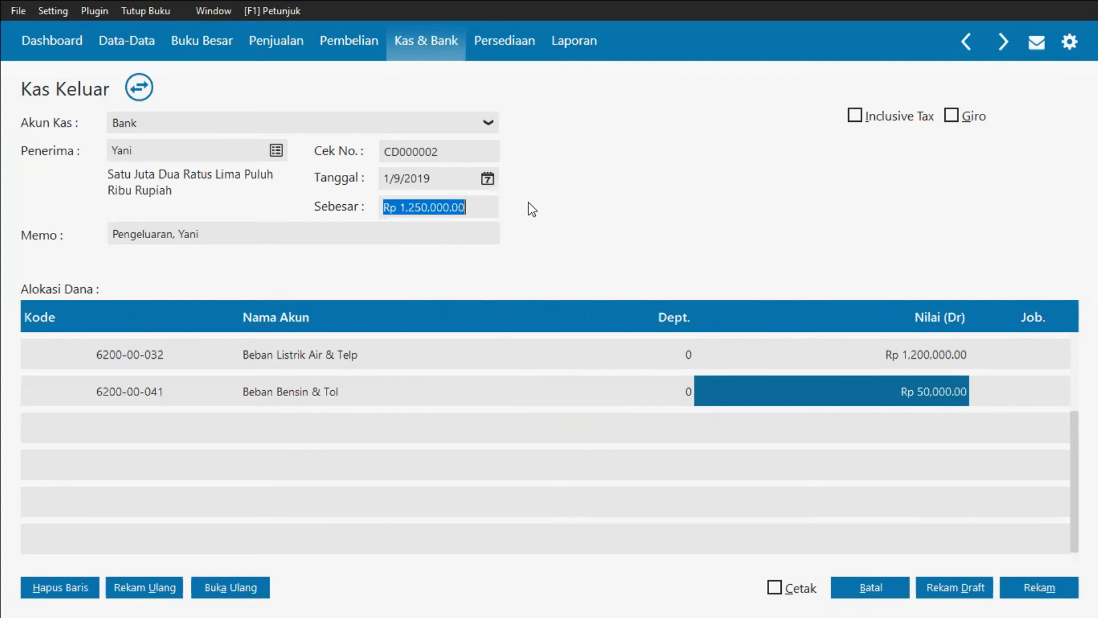
pyautogui.hotkey('alt', 'Tab')
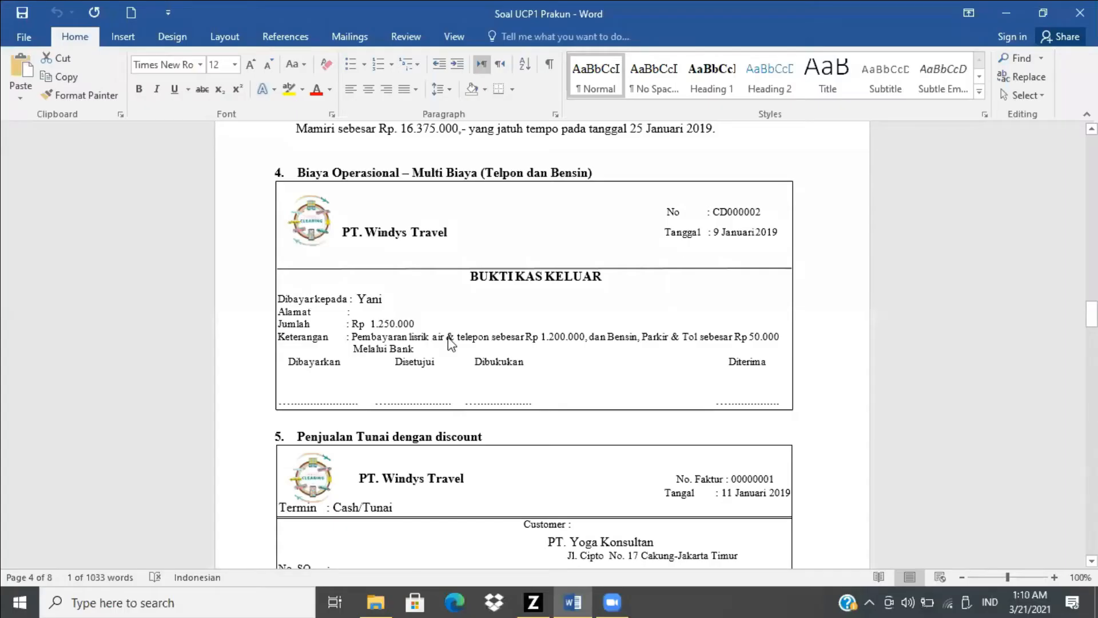
pyautogui.hotkey('alt', 'Tab')
pyautogui.click(1031, 588)
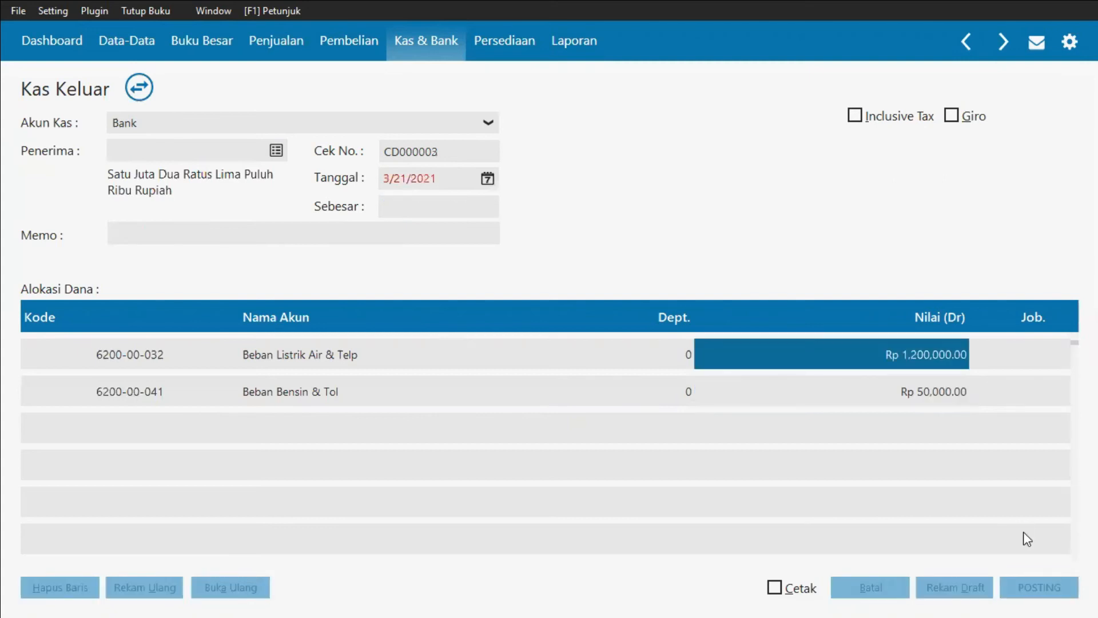
pyautogui.click(880, 591)
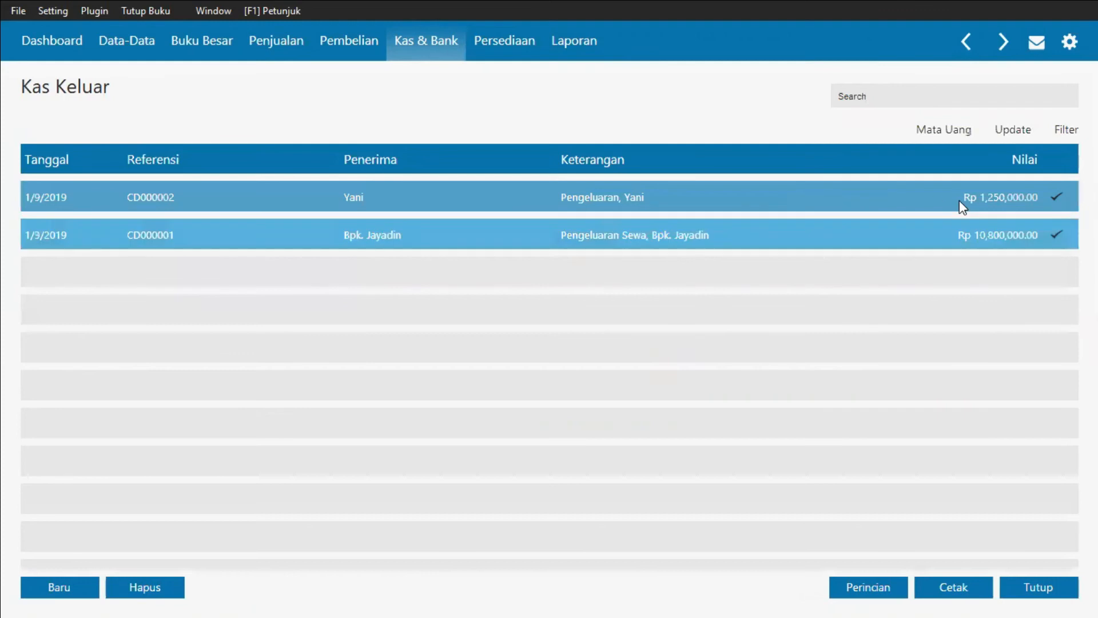
# Step: Open the journal voucher of disbursement CD000002 to review its entries, then close it
pyautogui.rightClick(935, 196)
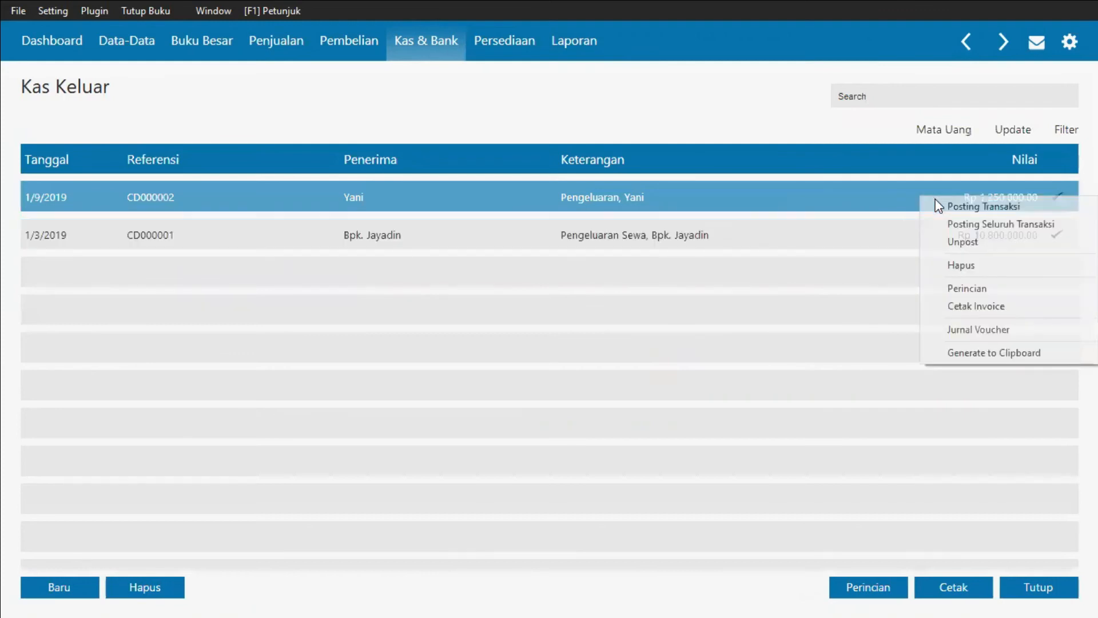
pyautogui.click(973, 330)
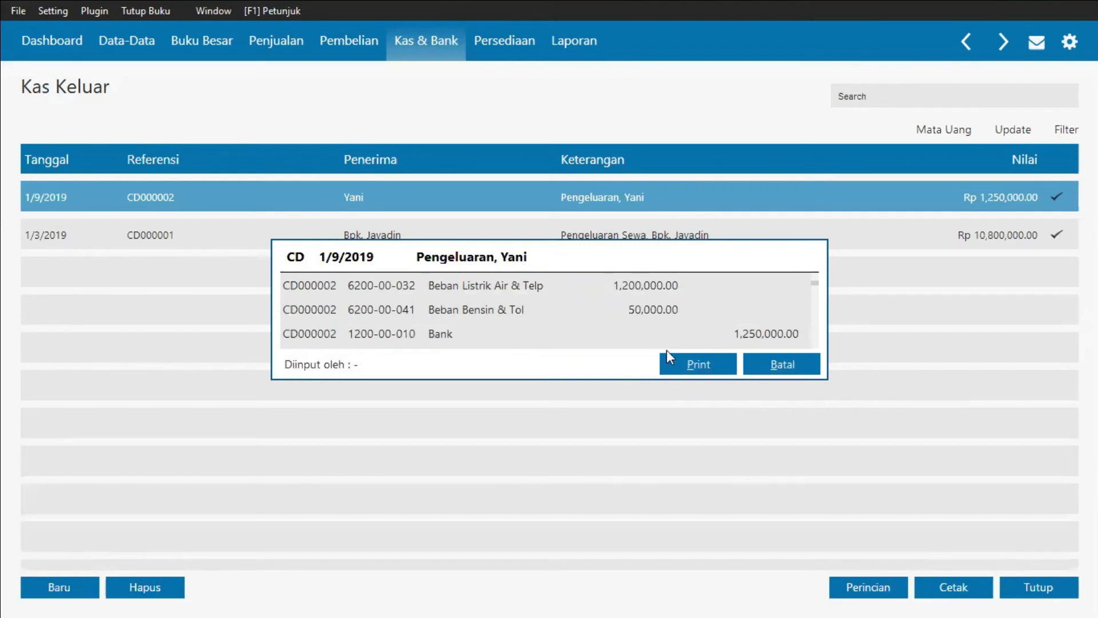
pyautogui.click(770, 366)
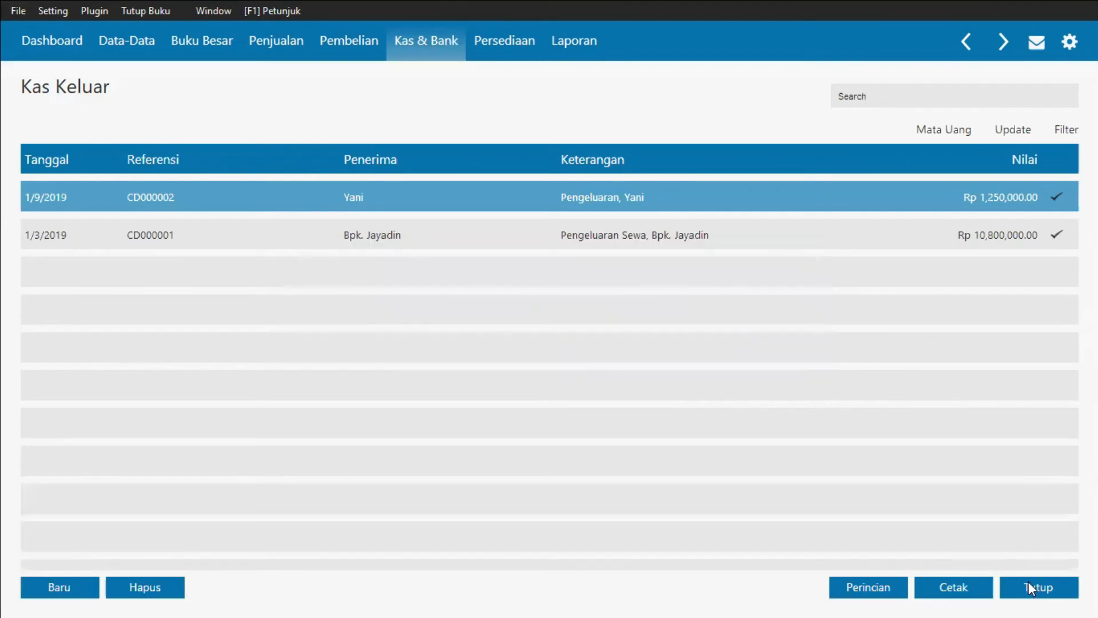
# Step: Start a new sales invoice from the sales invoice list
pyautogui.hotkey('alt', 'Tab')
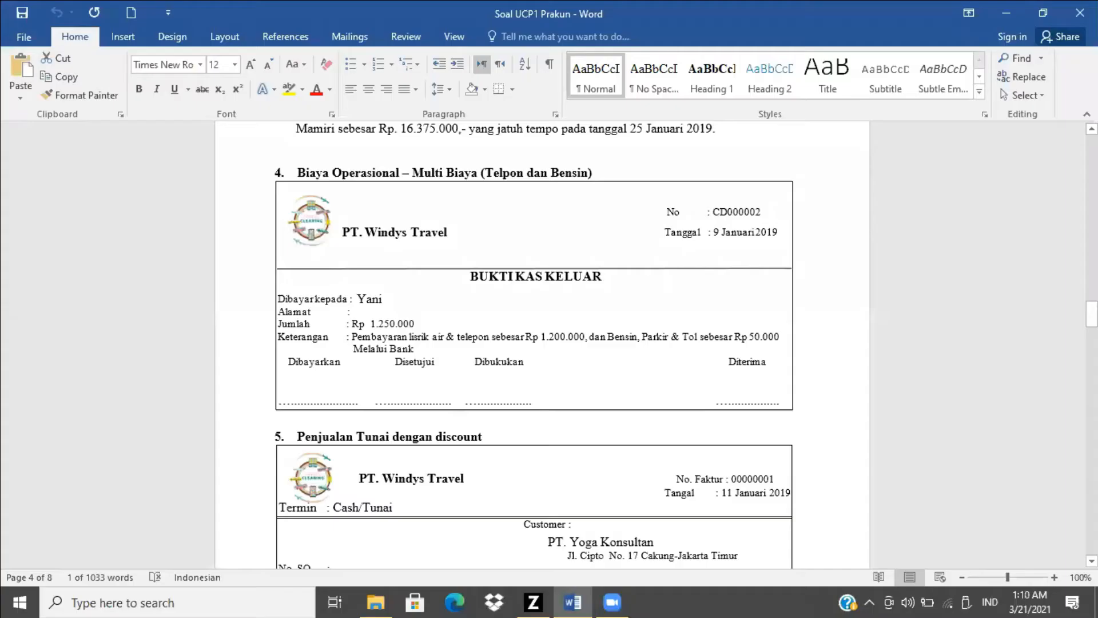
pyautogui.moveTo(1092, 313); pyautogui.dragTo(1091, 330)
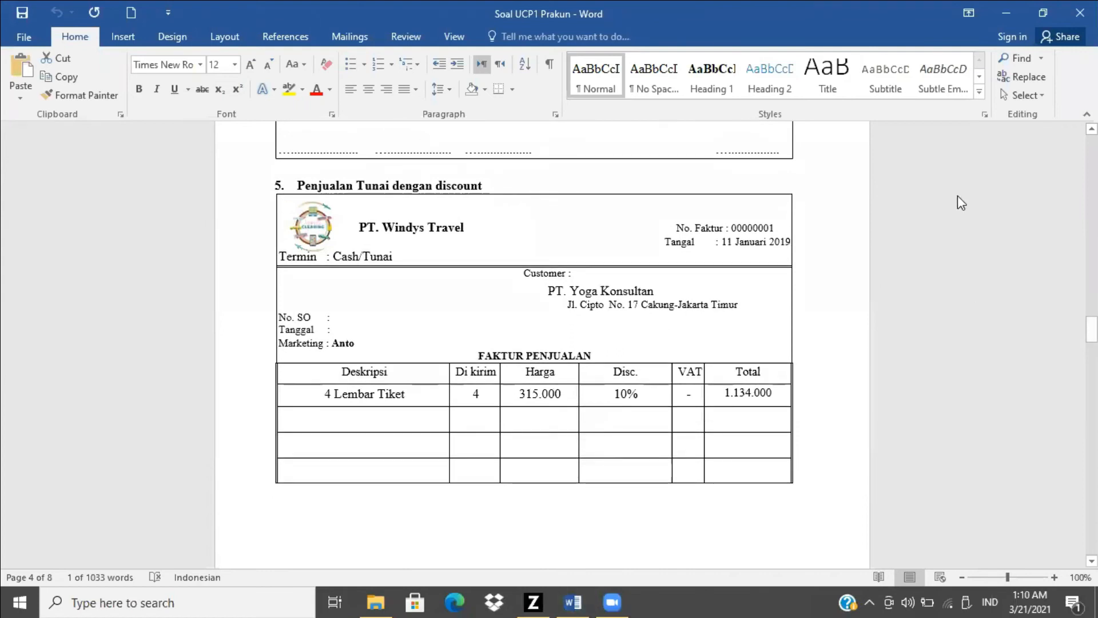
pyautogui.hotkey('alt', 'Tab')
pyautogui.click(289, 43)
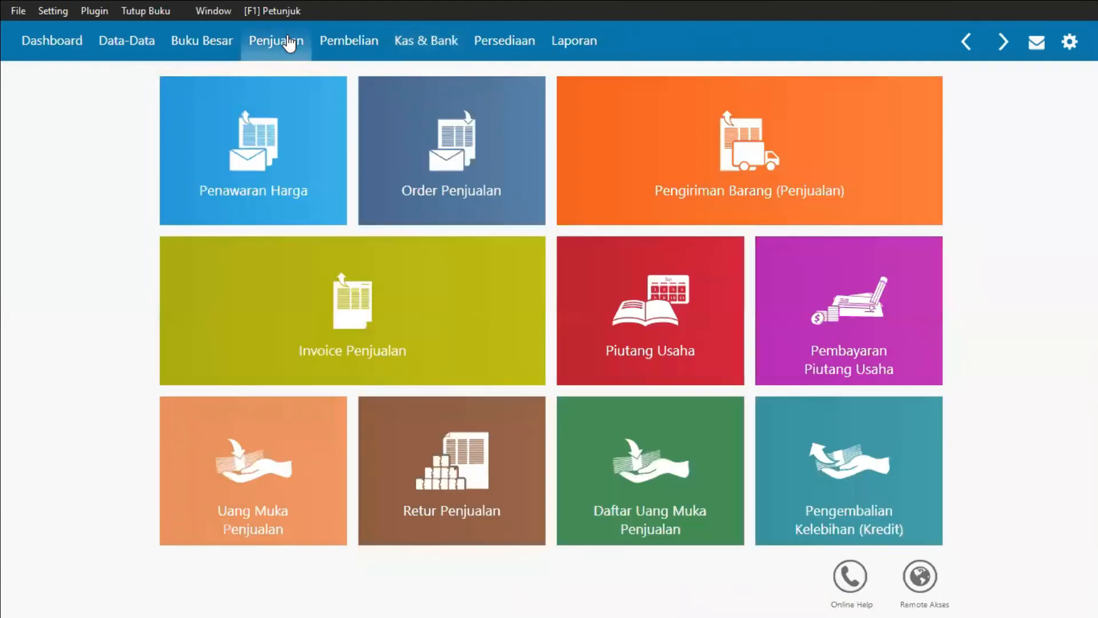
pyautogui.moveTo(326, 336)
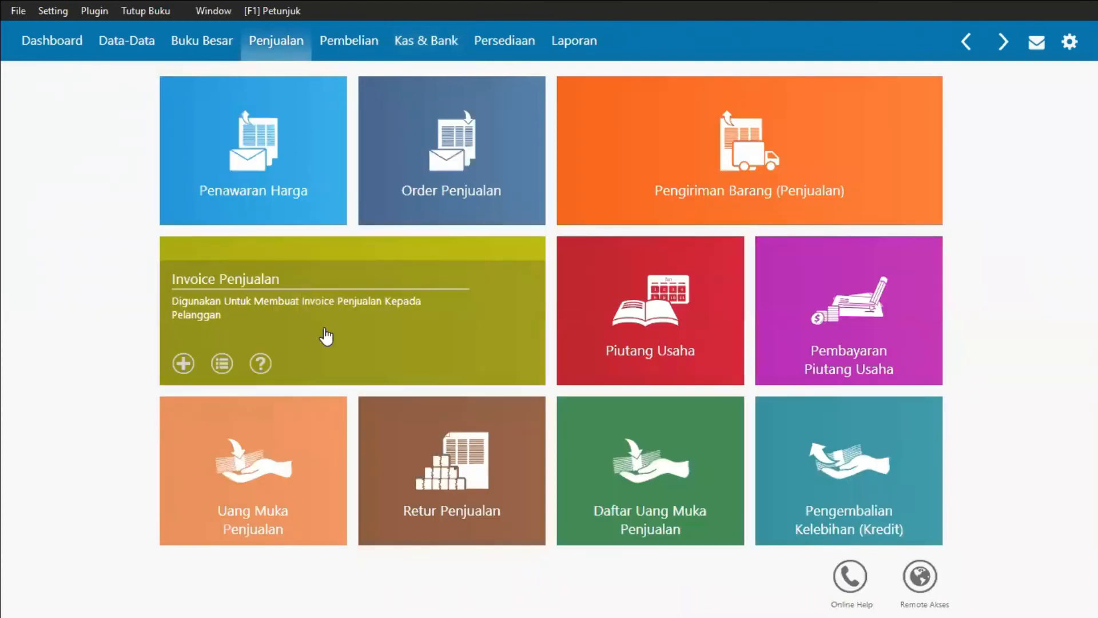
pyautogui.click(363, 305)
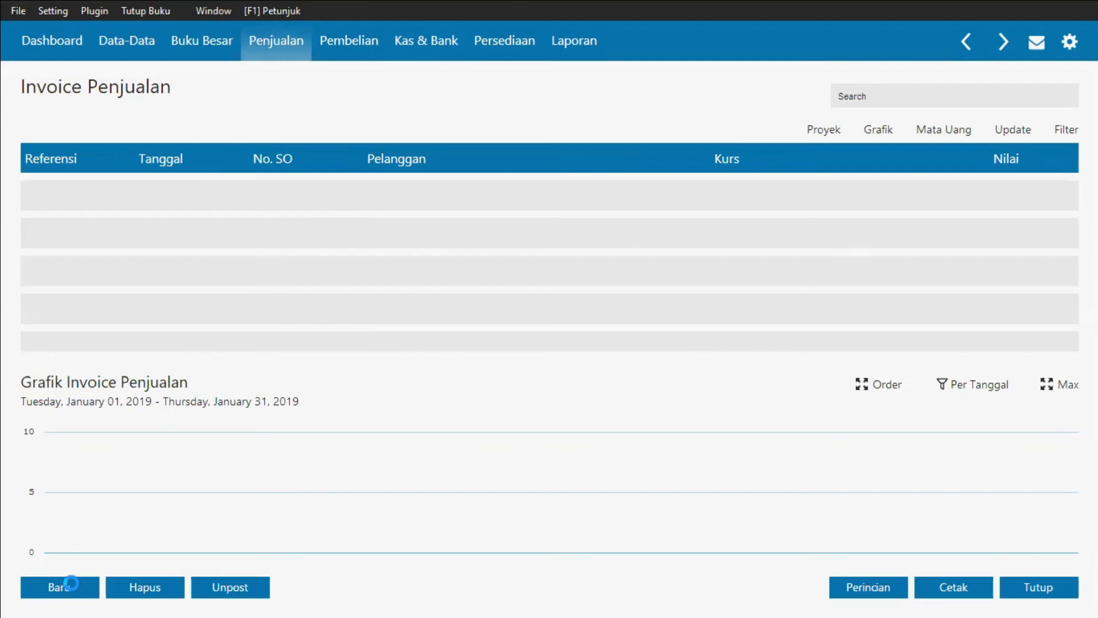
pyautogui.click(79, 582)
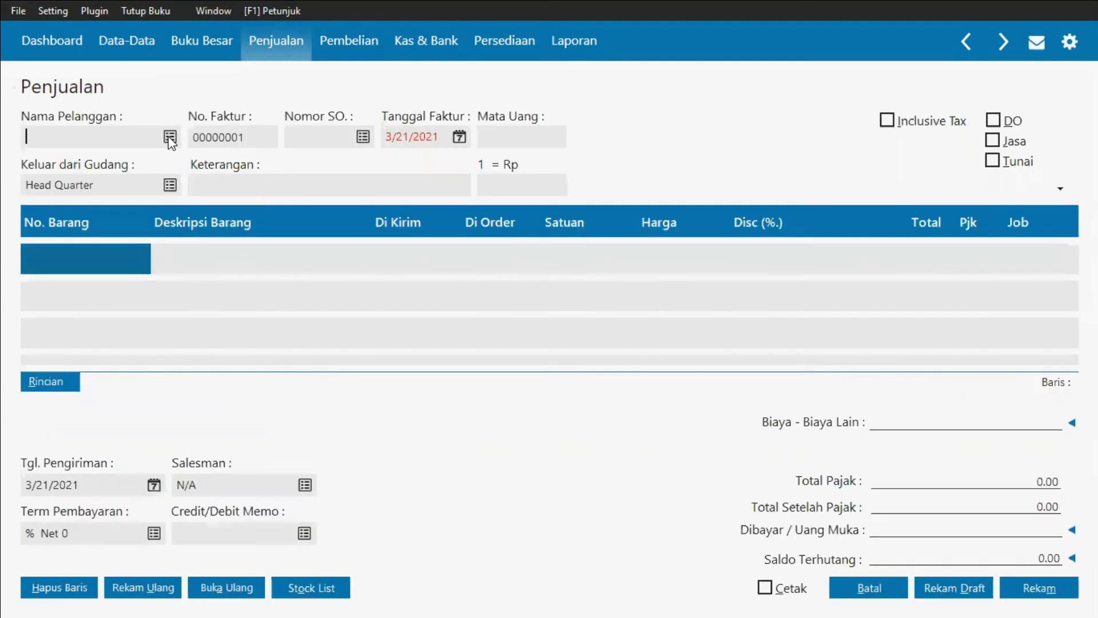
# Step: Add a new customer company named PT. Yoga Konsultan and select it as the invoice's customer
pyautogui.hotkey('alt', 'Tab')
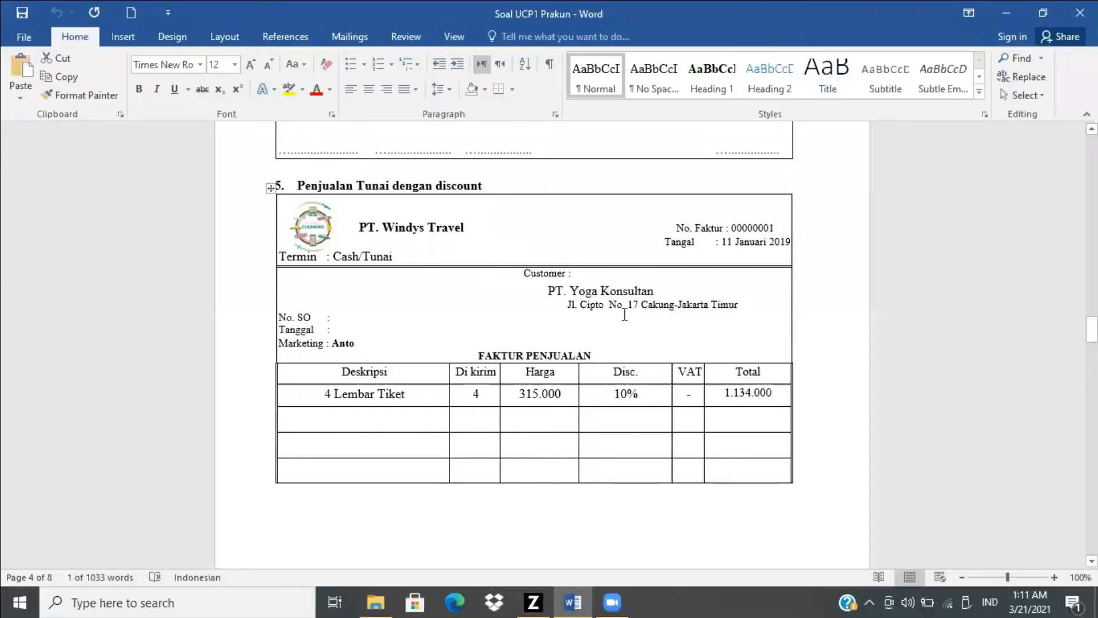
pyautogui.hotkey('alt', 'Tab')
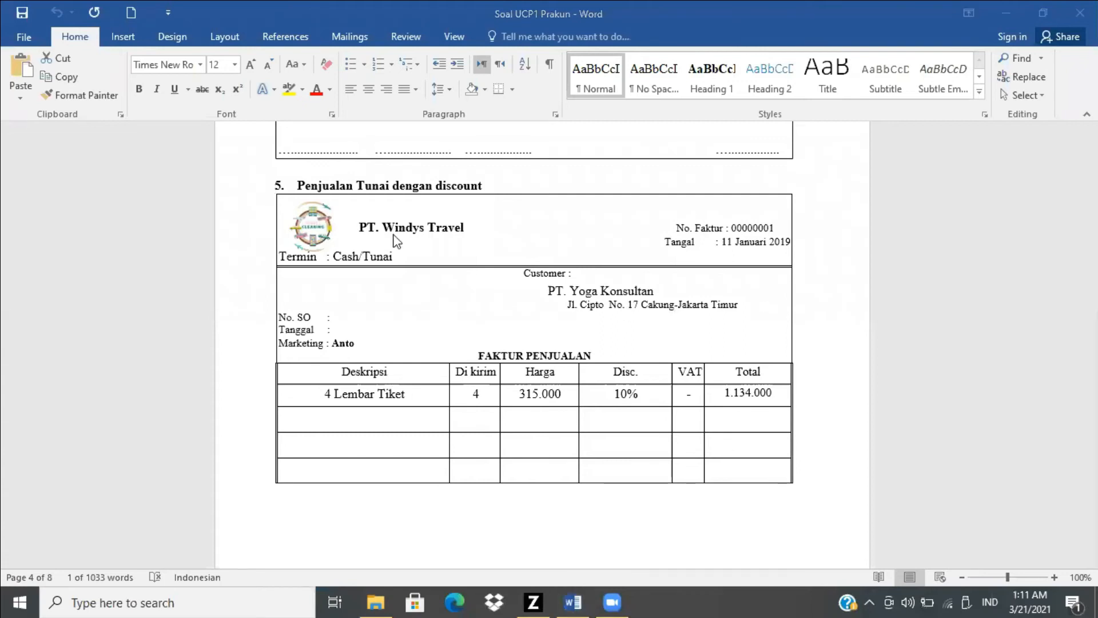
pyautogui.hotkey('alt', 'Tab')
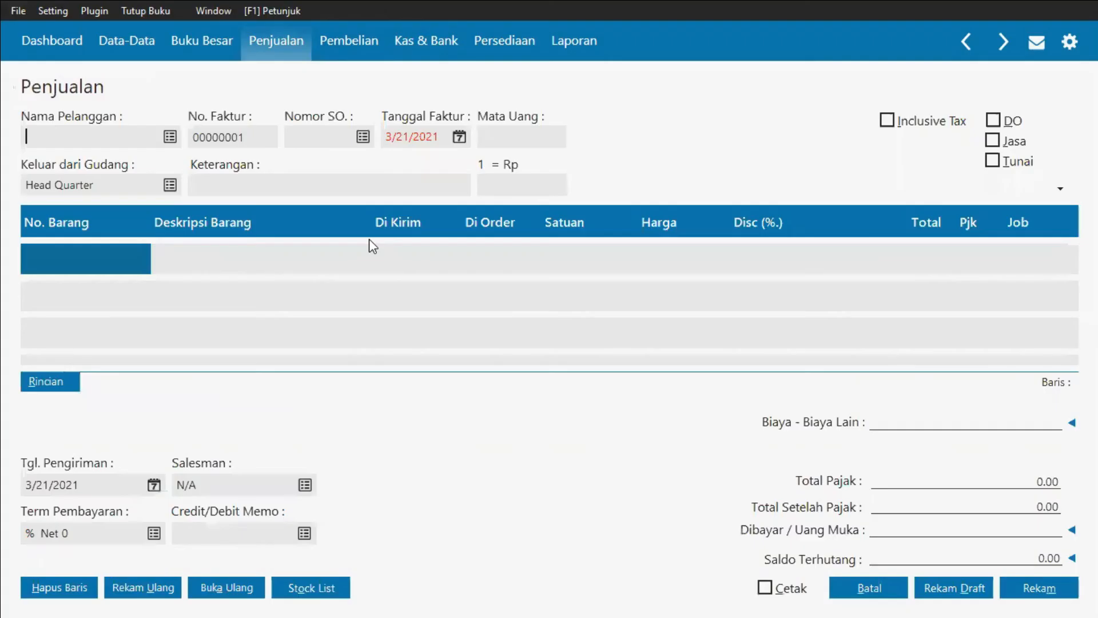
pyautogui.hotkey('alt', 'Tab')
pyautogui.hotkey('alt', 'Tab')
pyautogui.click(170, 137)
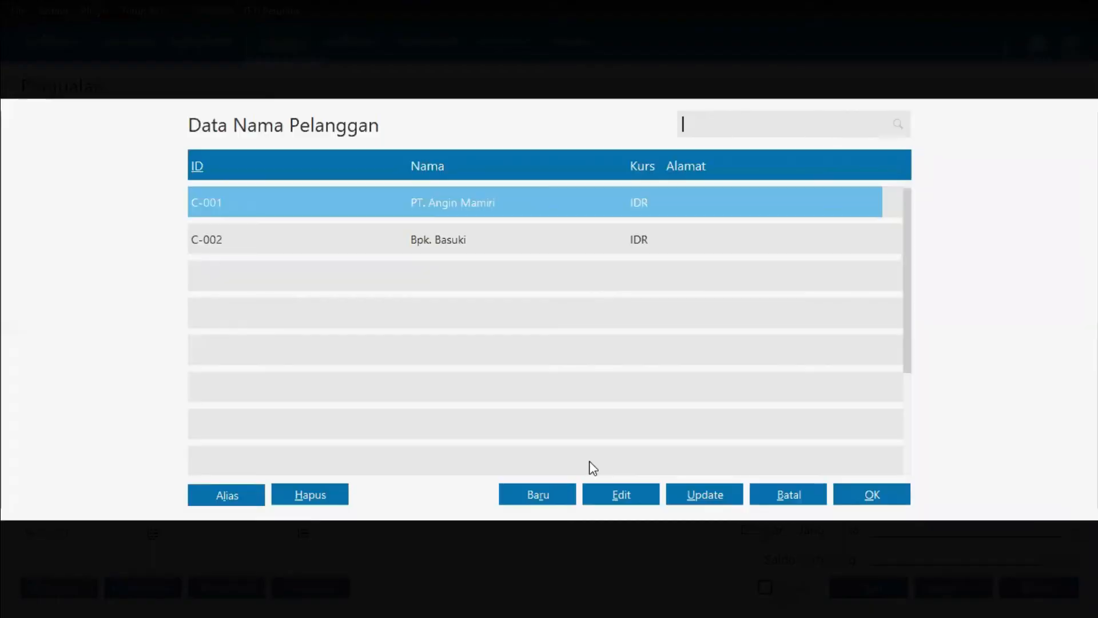
pyautogui.click(569, 497)
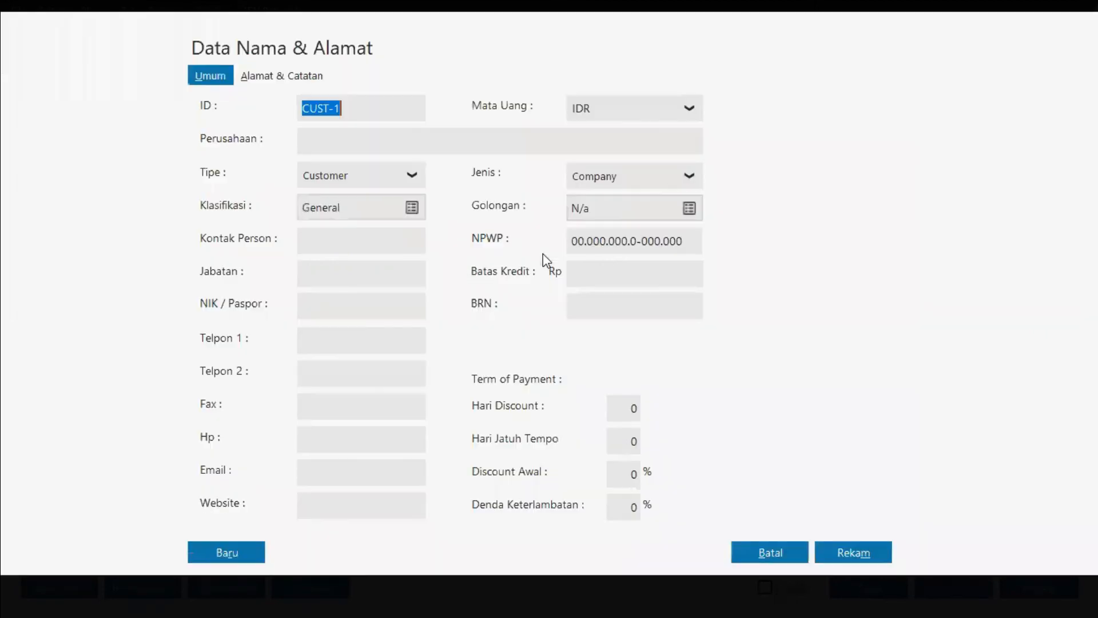
pyautogui.click(403, 148)
pyautogui.write('P')
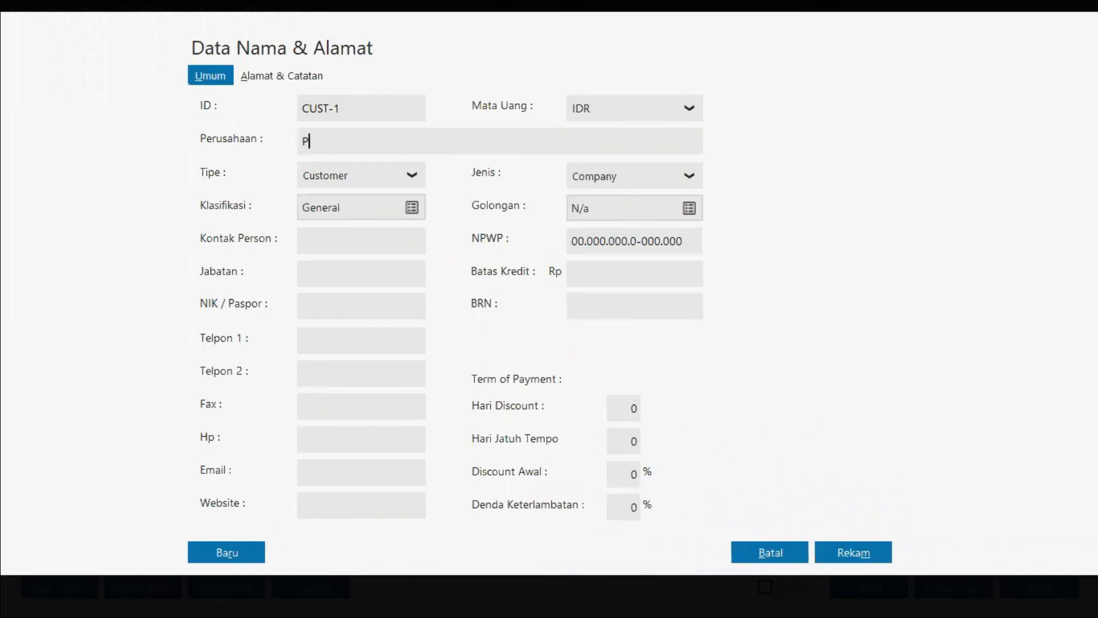
pyautogui.write('T. Yoga Konsultan')
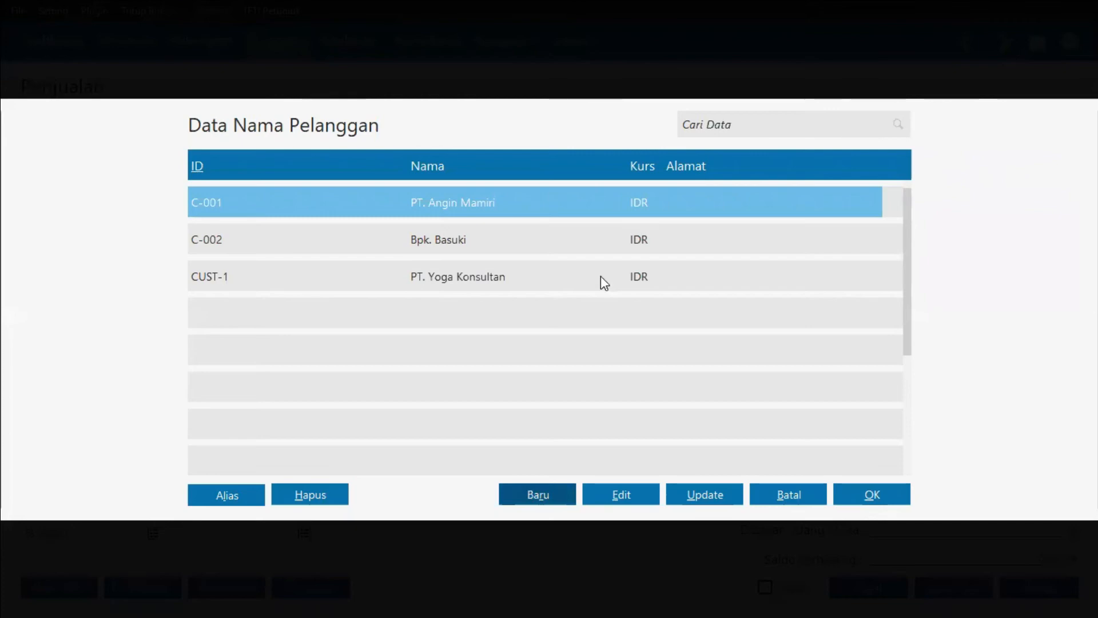
pyautogui.doubleClick(601, 276)
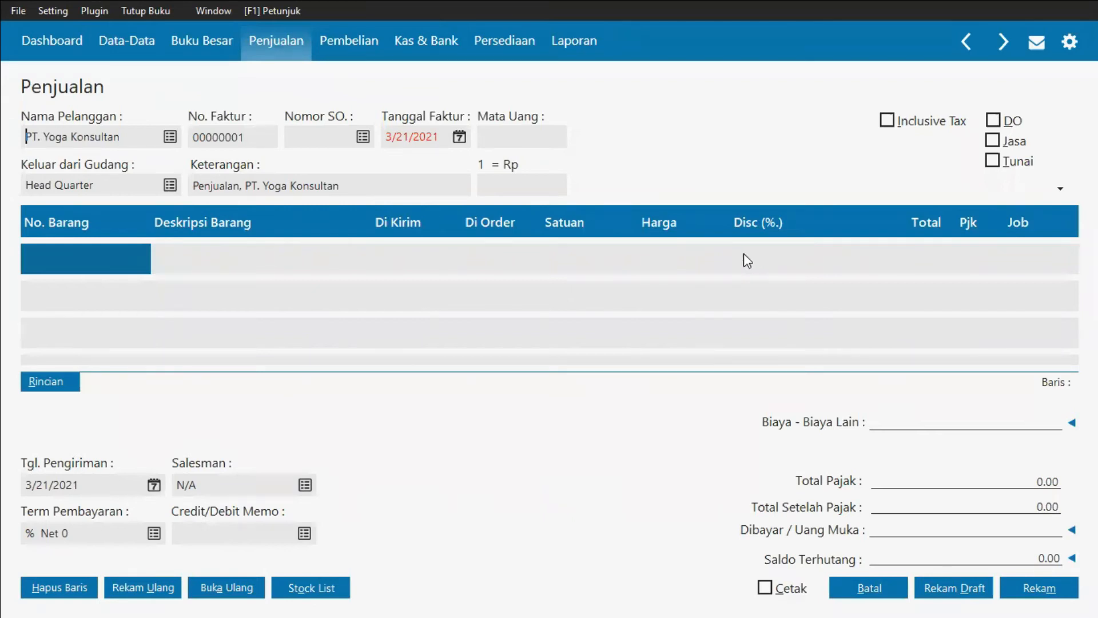
pyautogui.hotkey('alt', 'Tab')
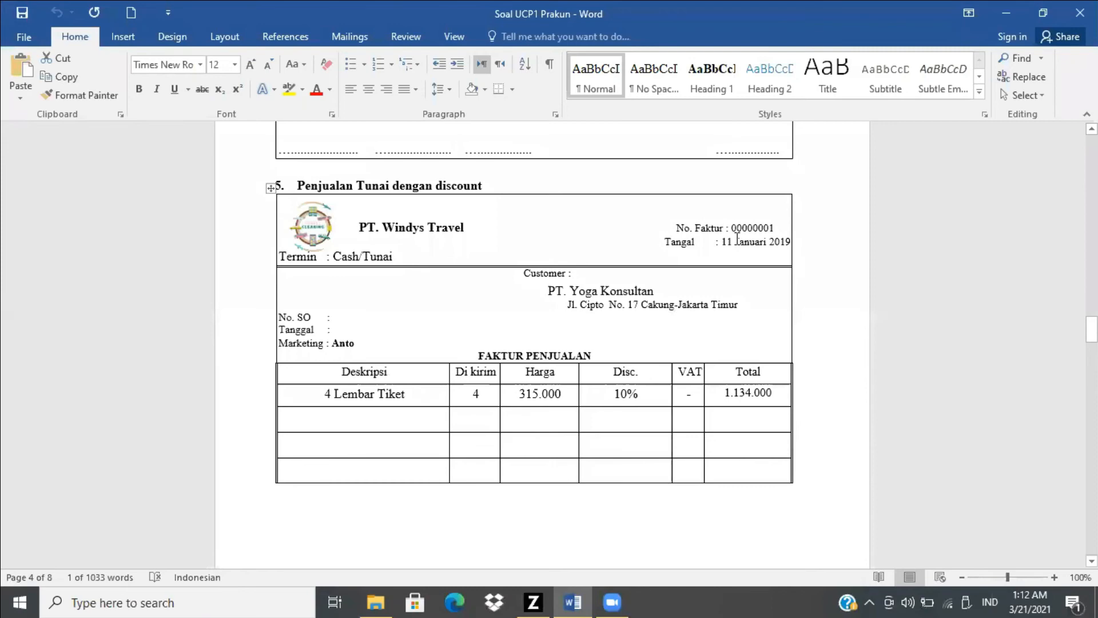
# Step: Set the sales invoice date to 11 January 2019
pyautogui.hotkey('alt', 'Tab')
pyautogui.press('Tab')
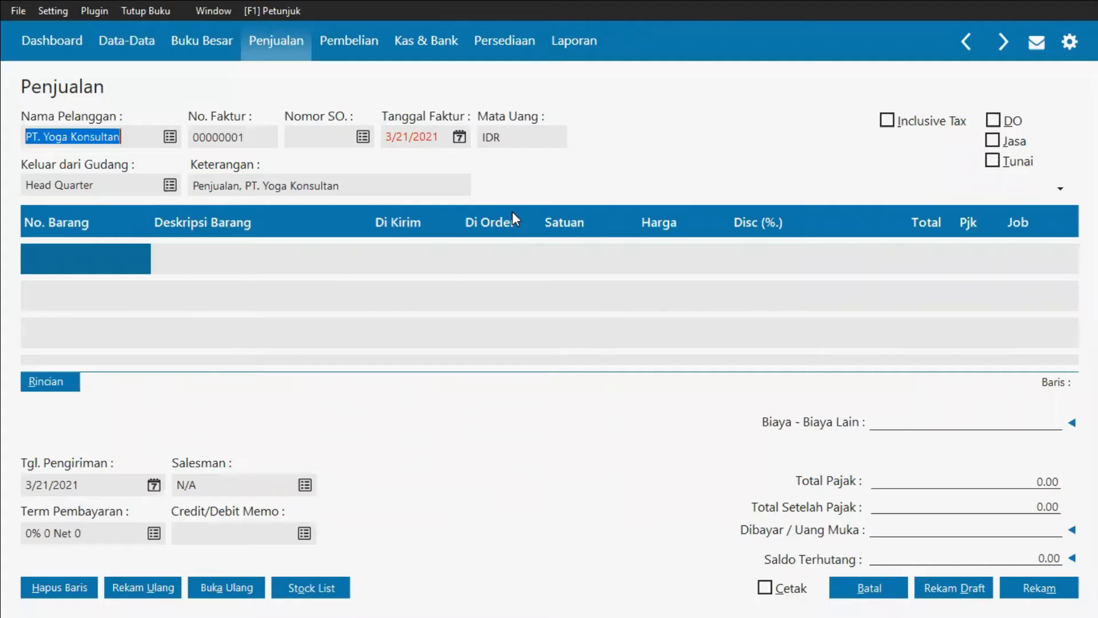
pyautogui.click(460, 137)
pyautogui.click(454, 333)
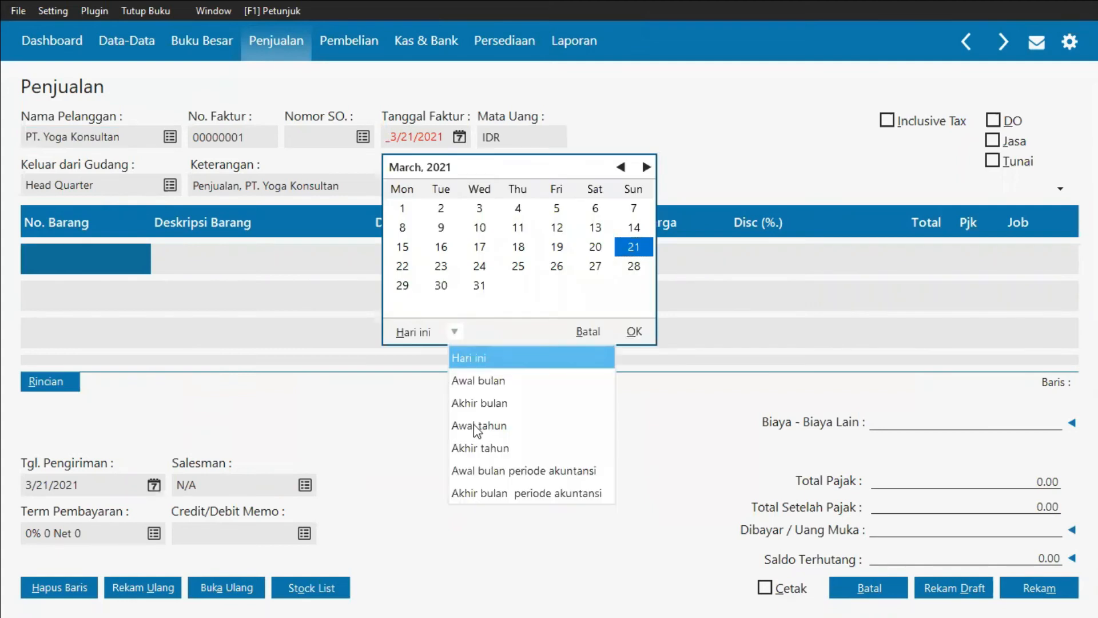
pyautogui.click(524, 471)
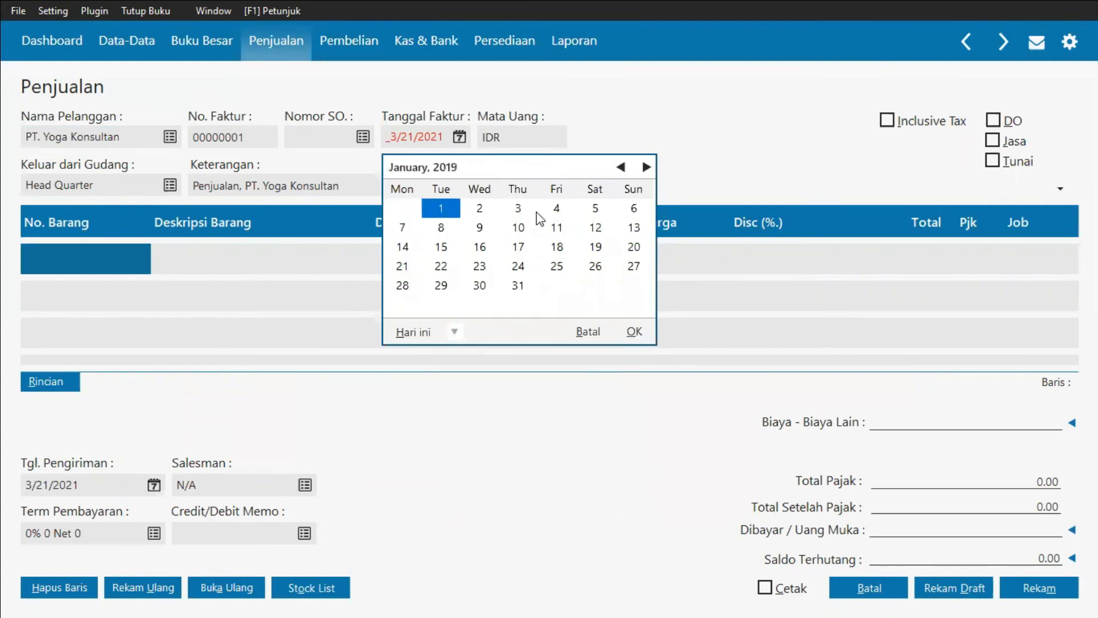
pyautogui.click(557, 230)
pyautogui.click(634, 332)
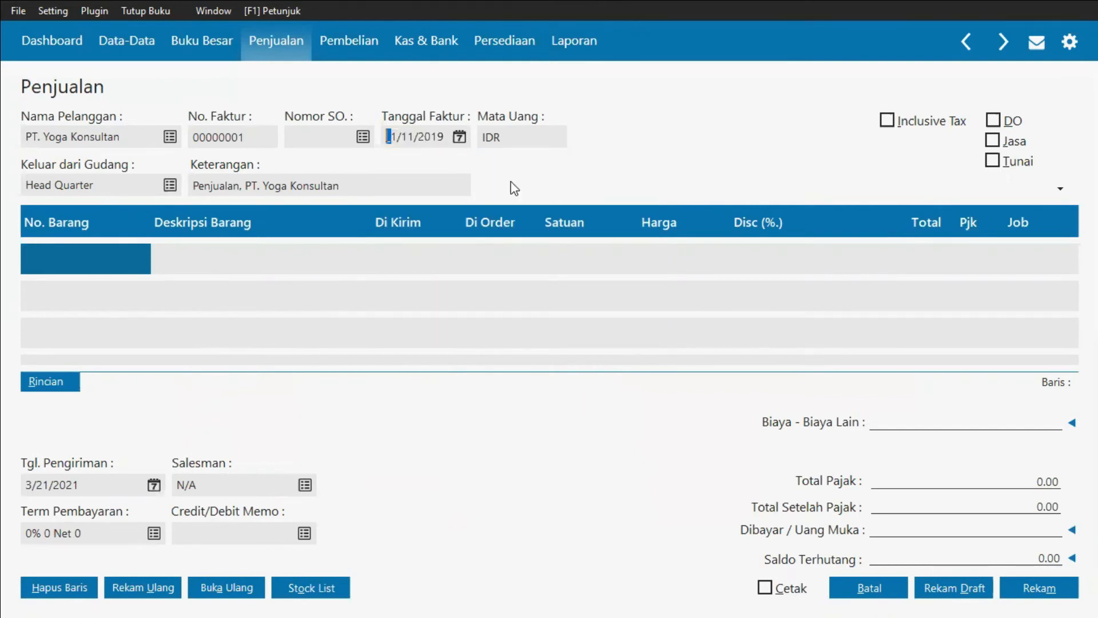
# Step: Change the invoice note to "Penjualan Tiket, PT. Yoga Konsultan"
pyautogui.click(240, 185)
pyautogui.write('Tik')
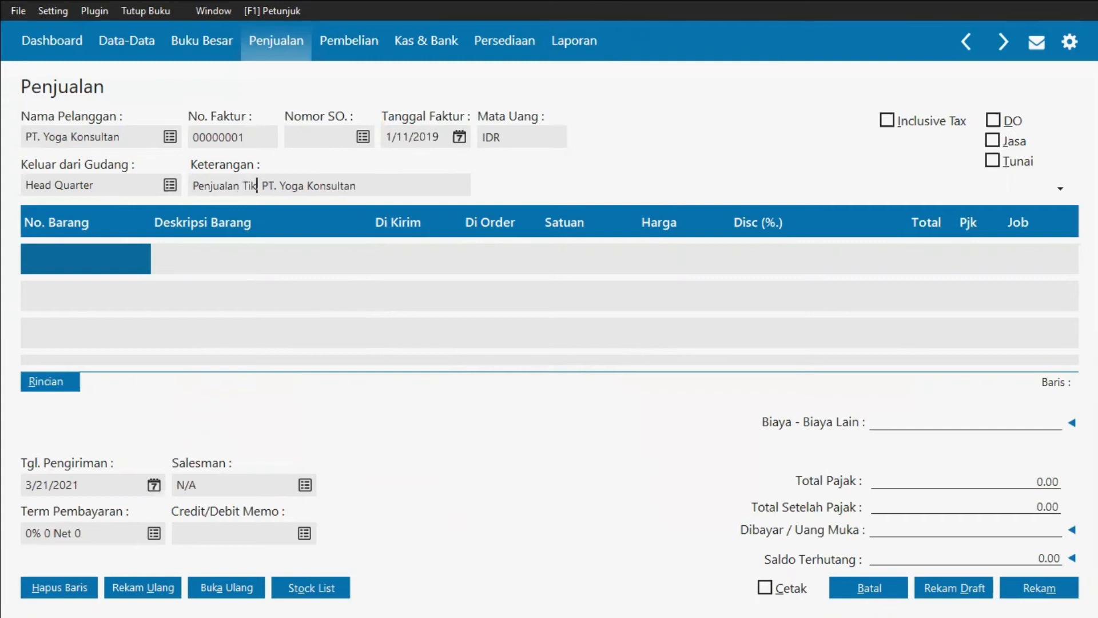
pyautogui.write('et,')
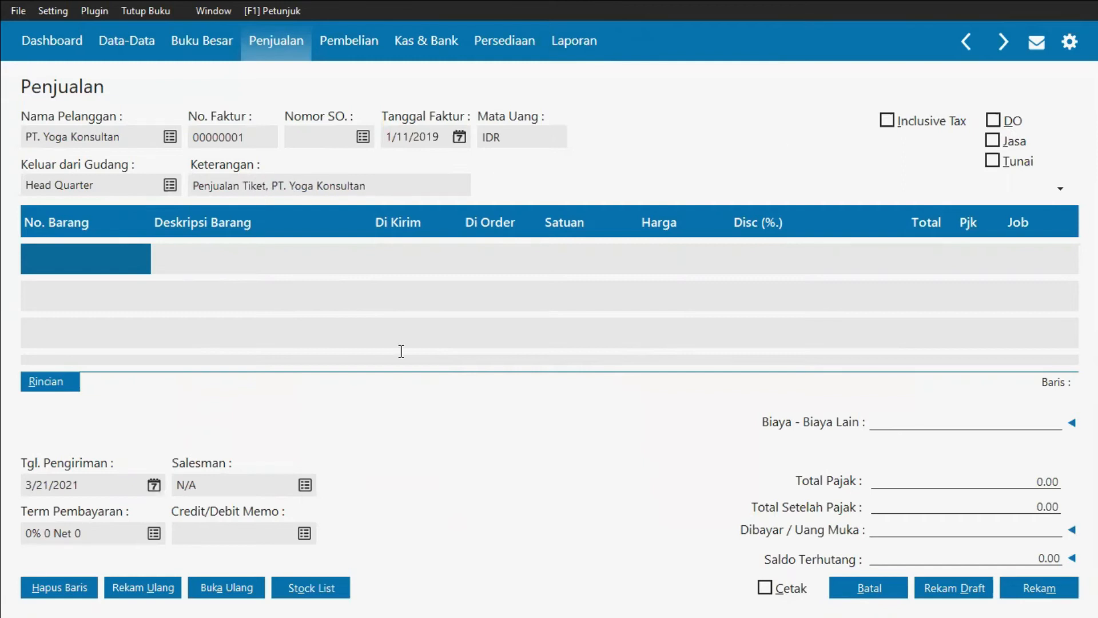
# Step: Mark the invoice as a cash service sale by enabling the Jasa and Tunai options
pyautogui.hotkey('alt', 'Tab')
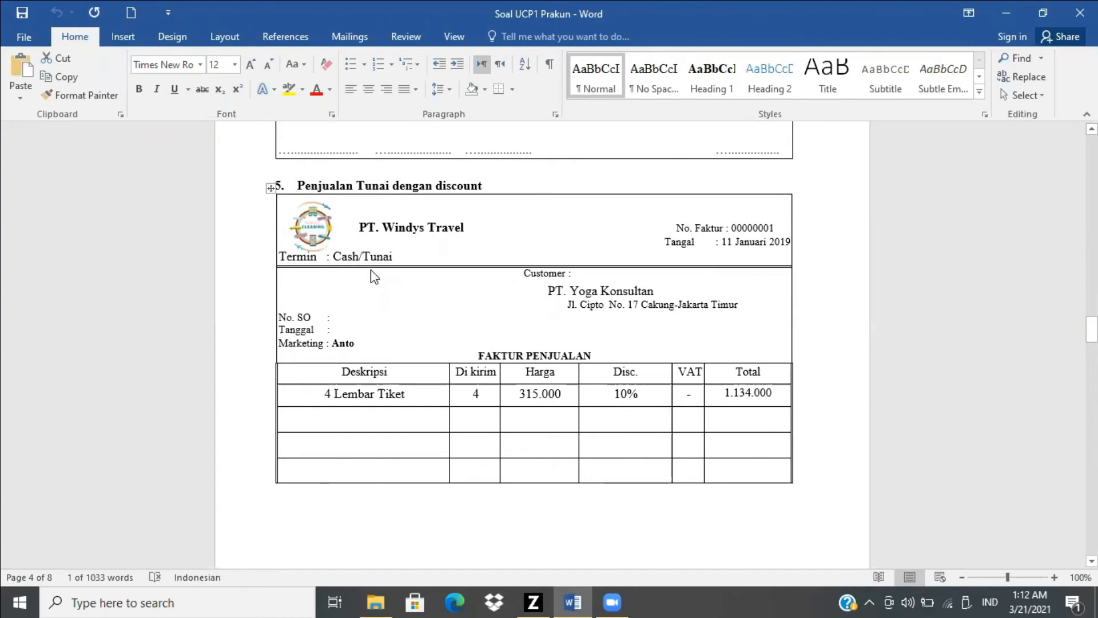
pyautogui.hotkey('alt', 'Tab')
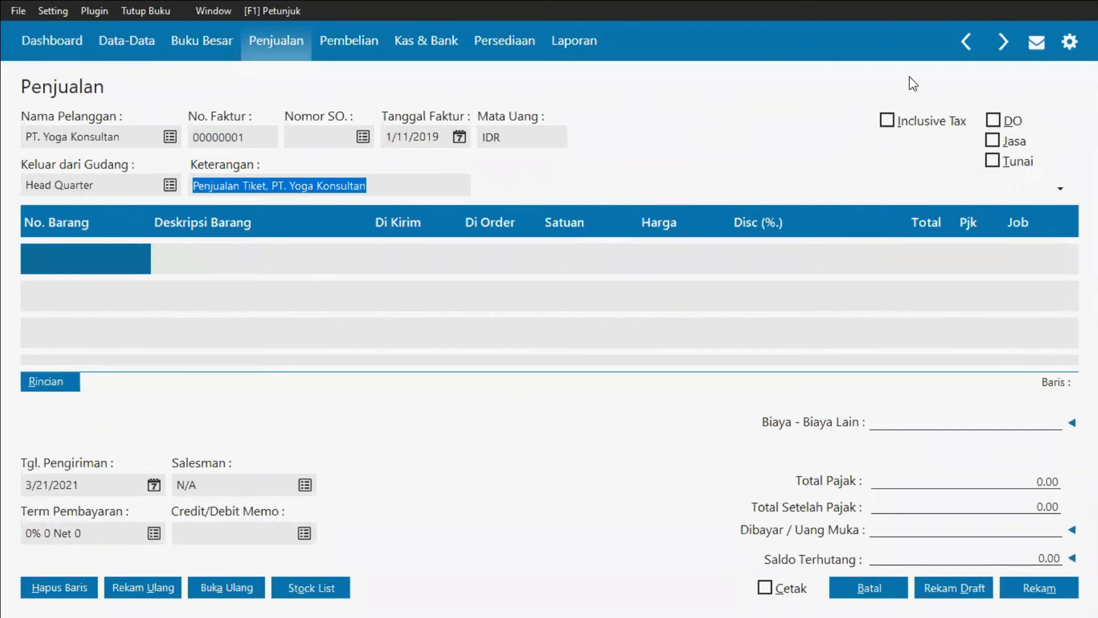
pyautogui.click(994, 143)
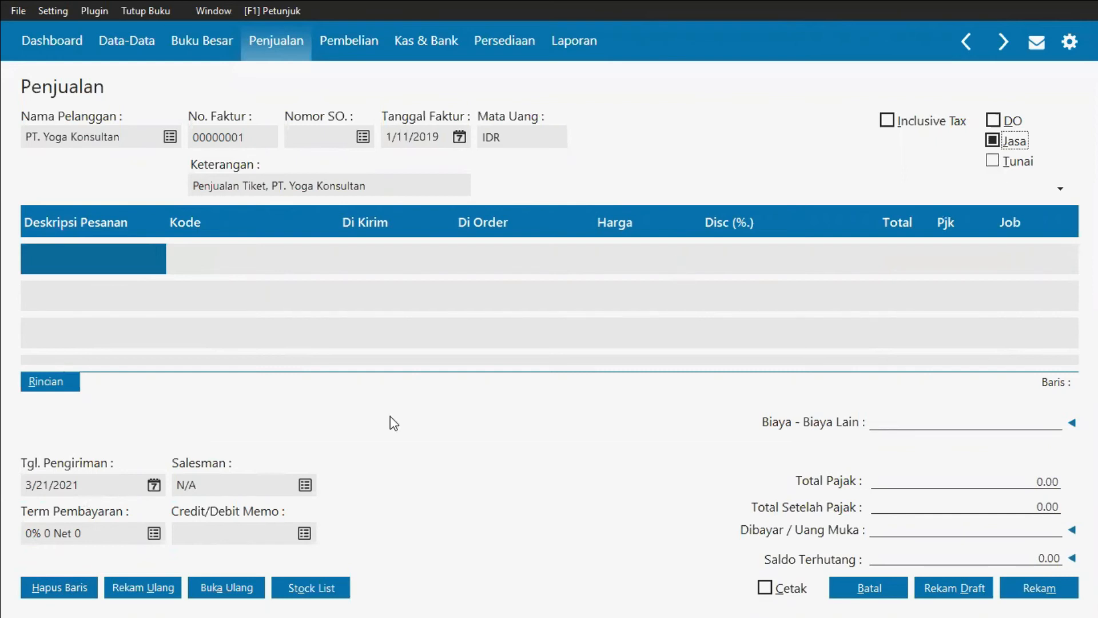
pyautogui.hotkey('alt', 't')
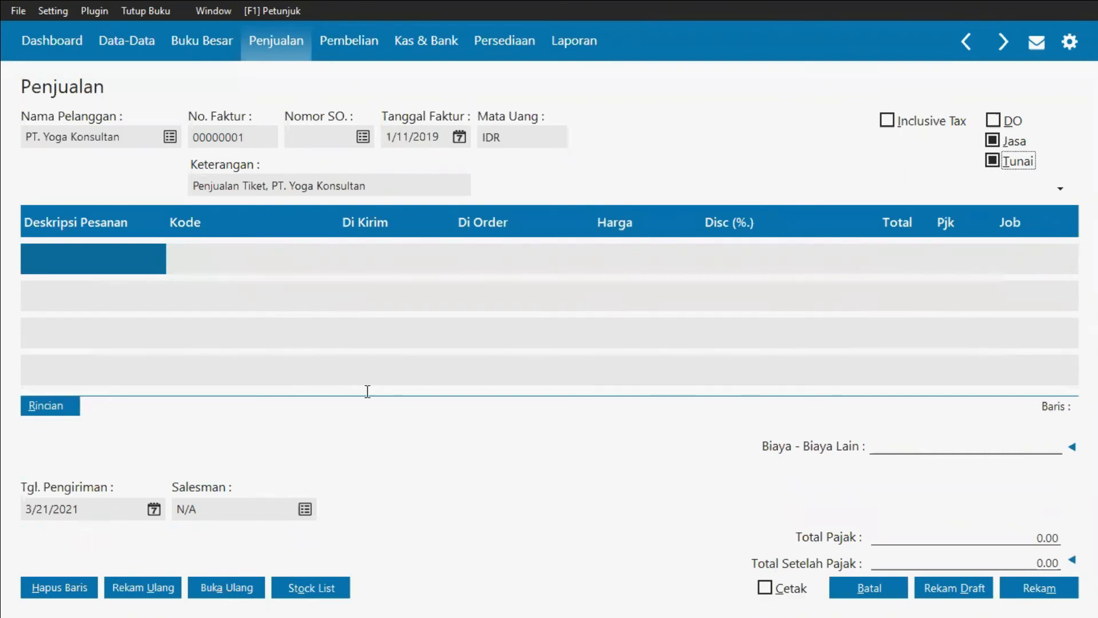
# Step: Enter "Penjualanan Tiket" as the first line's order description
pyautogui.hotkey('alt', 'Tab')
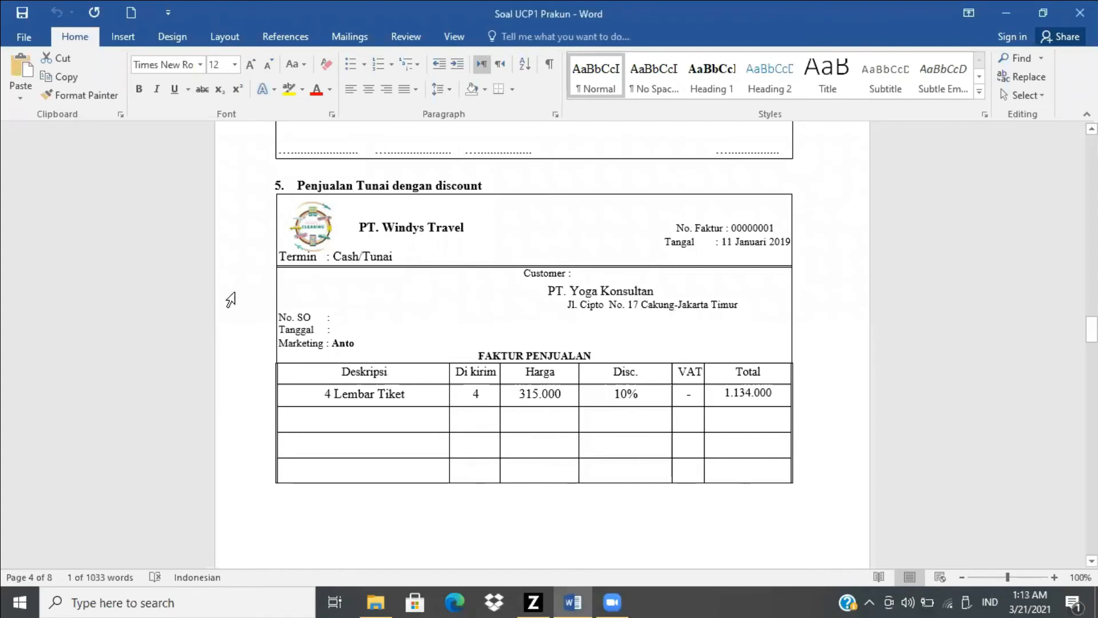
pyautogui.hotkey('alt', 'Tab')
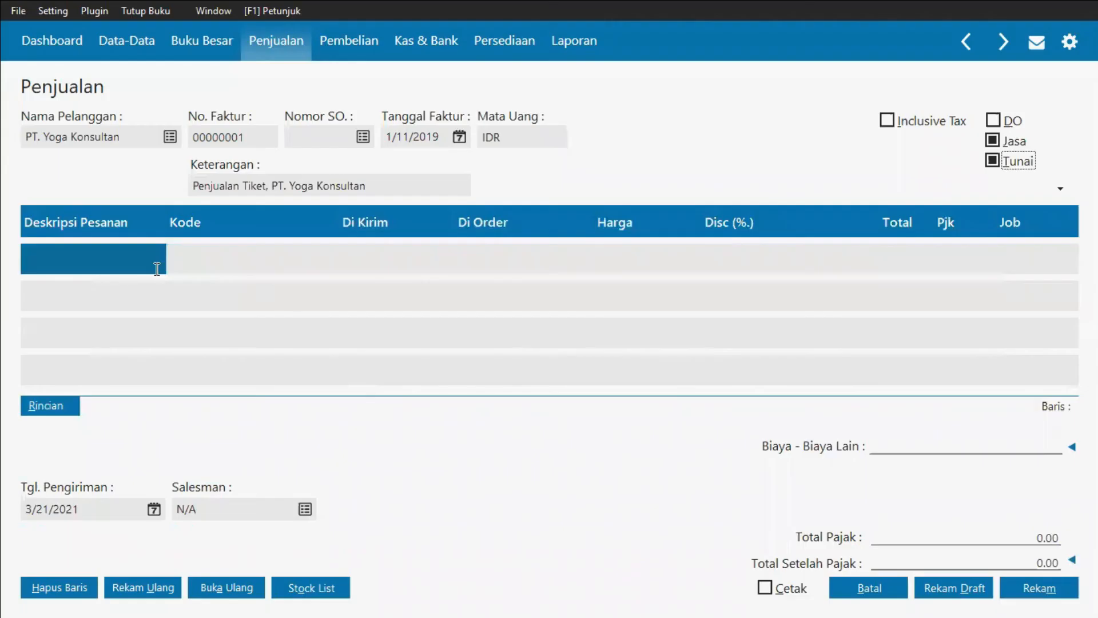
pyautogui.click(154, 261)
pyautogui.write('Pe')
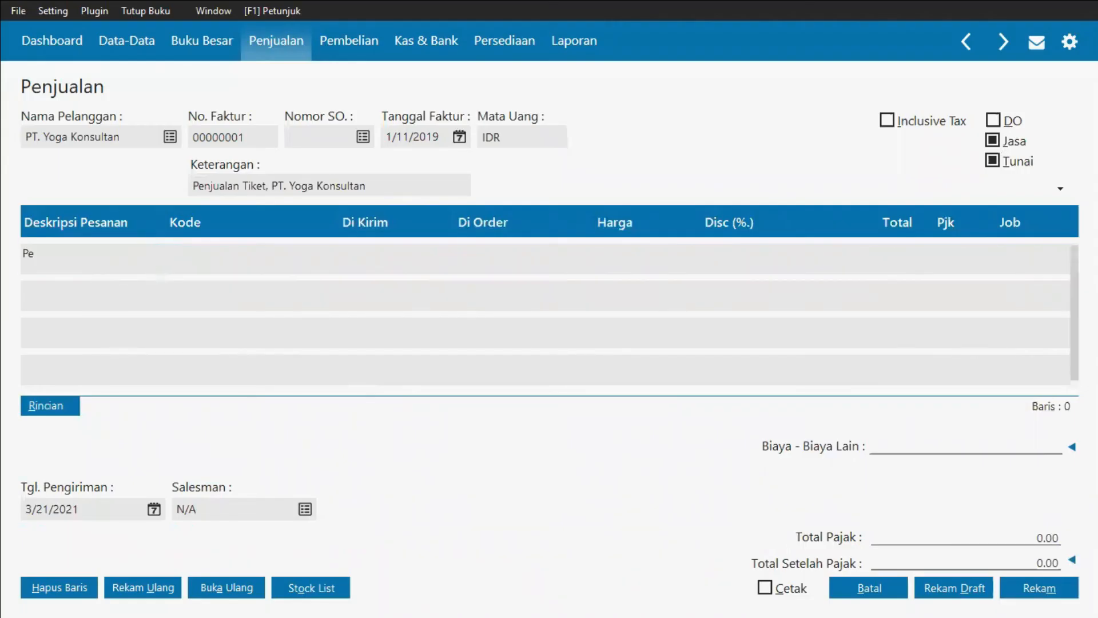
pyautogui.write('njualanan Tiket')
pyautogui.click(242, 270)
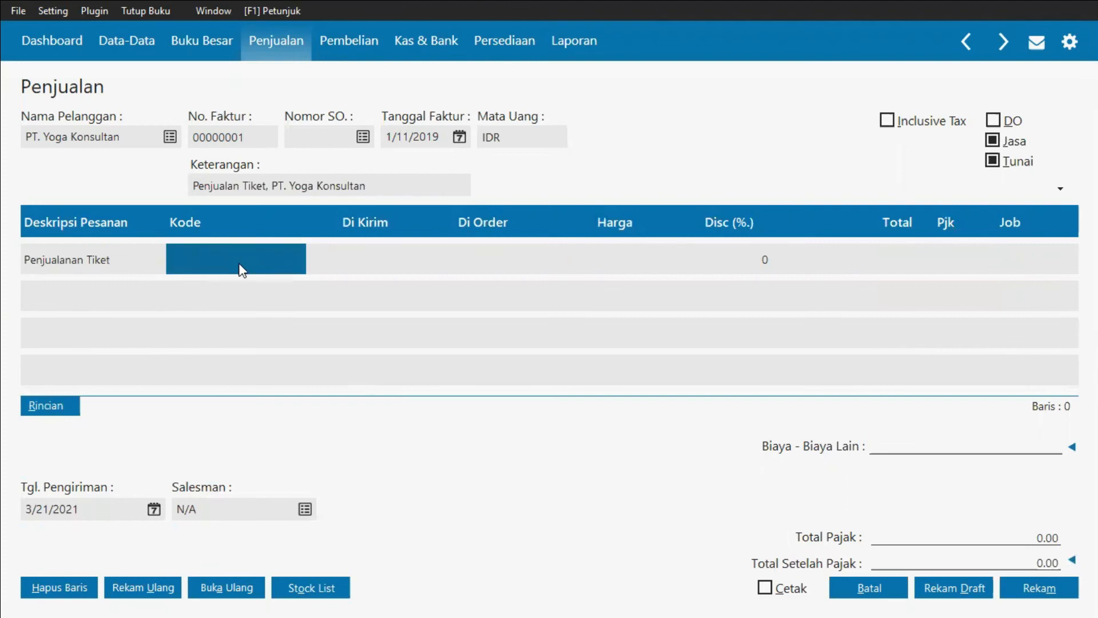
# Step: Open the chart of accounts for the line's code and browse it for the revenue account
pyautogui.click(240, 263)
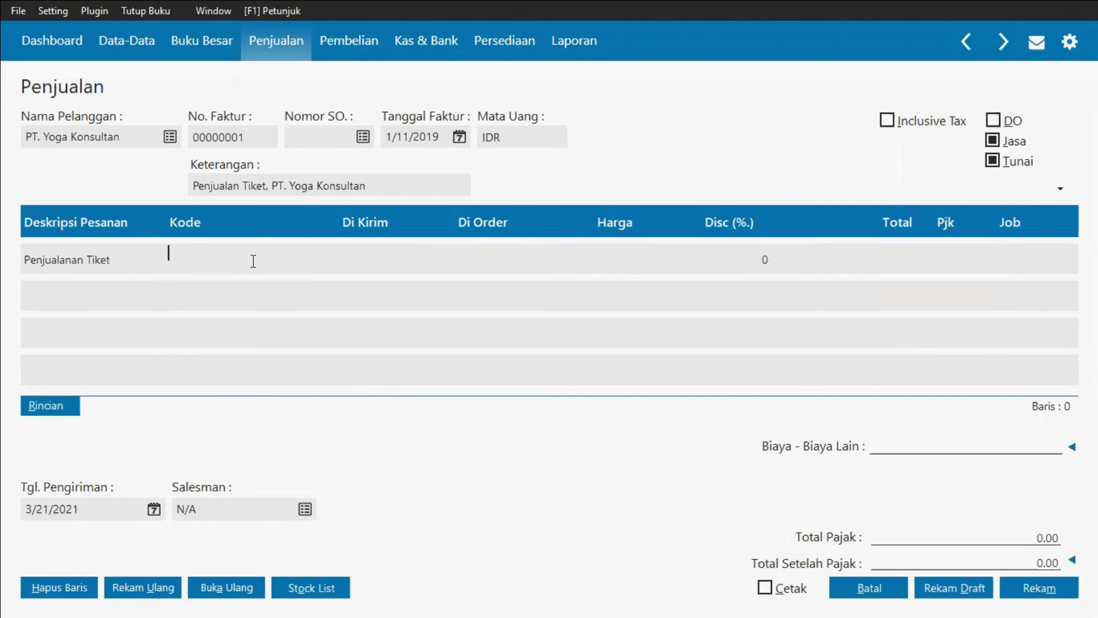
pyautogui.press('Return')
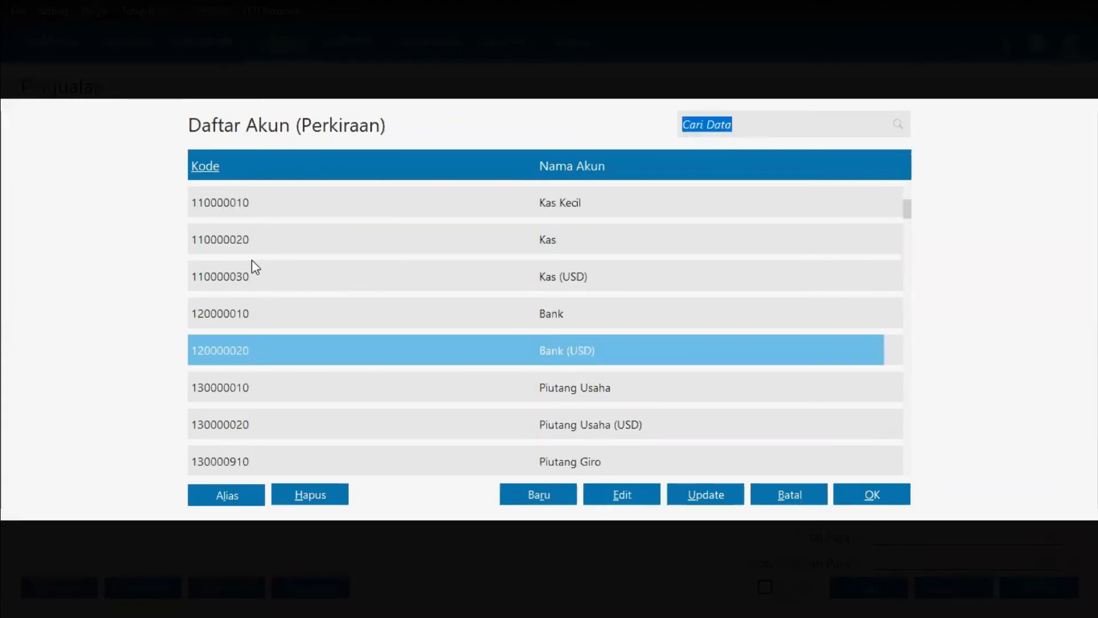
pyautogui.press('Down')
pyautogui.press('Down')
pyautogui.press('Down')
pyautogui.press('Down')
pyautogui.press('Down')
pyautogui.press('Down')
pyautogui.press('Down')
pyautogui.press('Down')
pyautogui.press('Down')
pyautogui.press('Down')
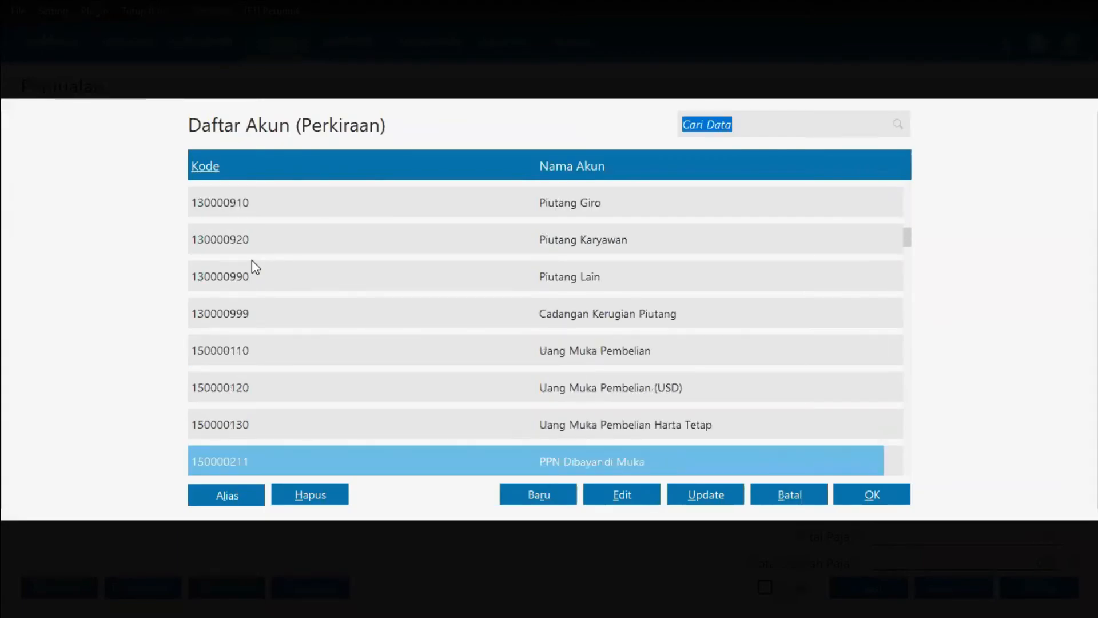
pyautogui.press('Down')
pyautogui.press('Down')
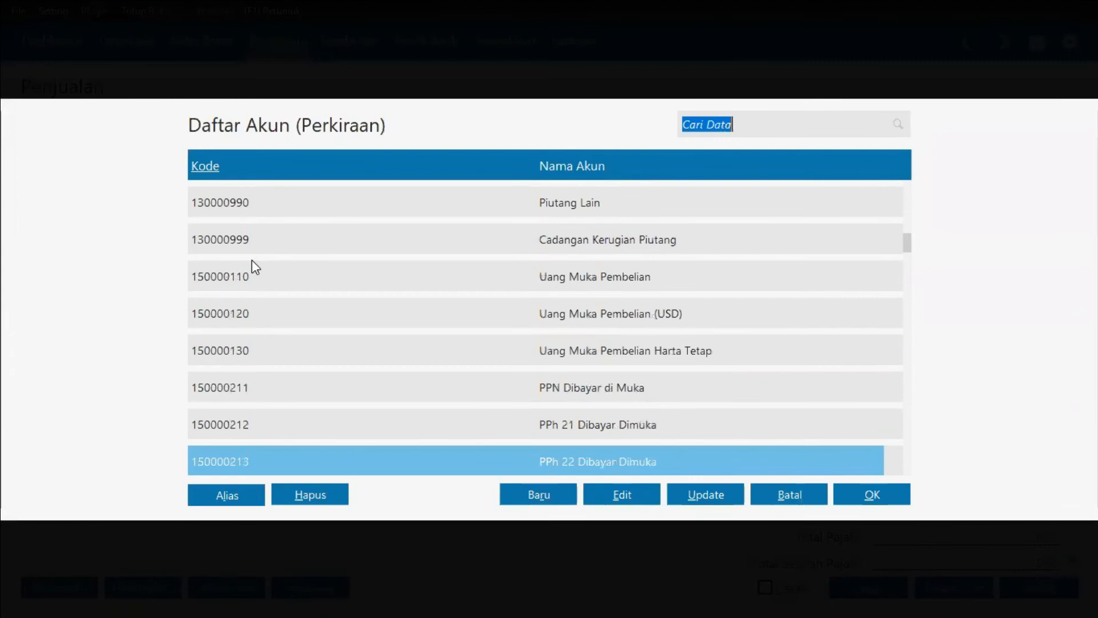
pyautogui.press('Down')
pyautogui.press('Down')
pyautogui.press('Down')
pyautogui.press('Down')
pyautogui.press('Down')
pyautogui.press('Down')
pyautogui.press('Down')
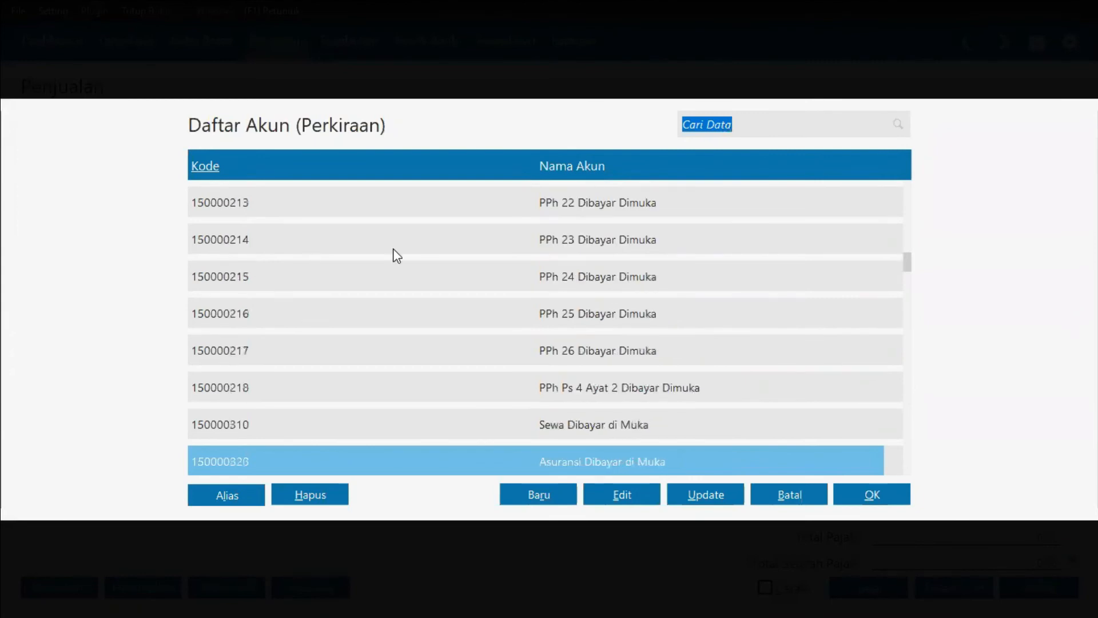
pyautogui.press('Down')
pyautogui.press('Down')
pyautogui.press('Down')
pyautogui.press('Down')
pyautogui.press('Down')
pyautogui.press('Down')
pyautogui.press('Down')
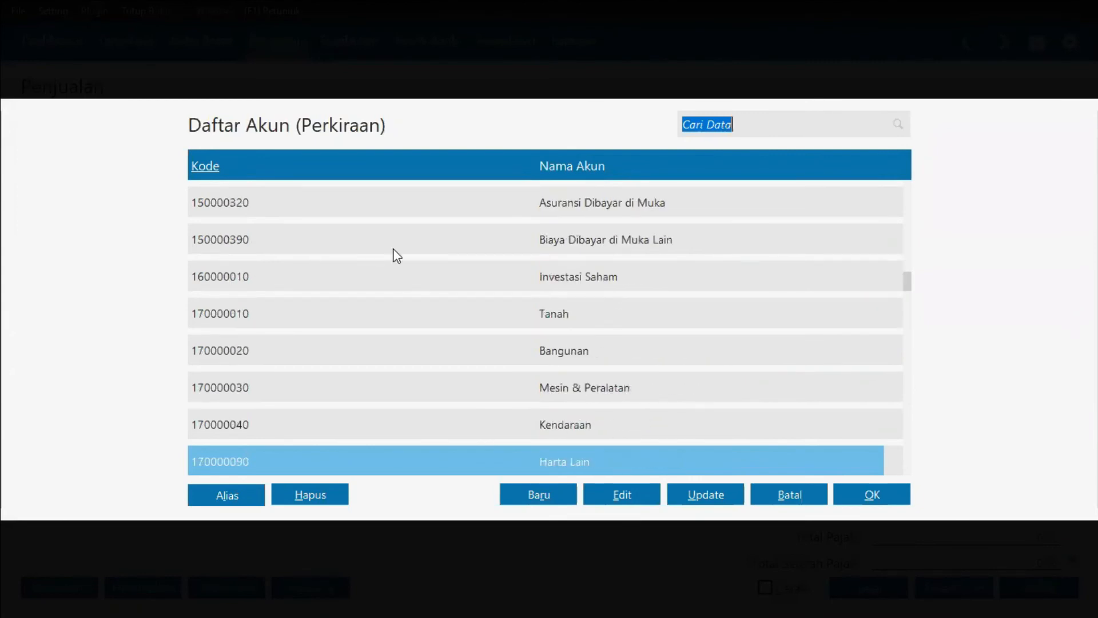
pyautogui.press('Down')
pyautogui.press('Down')
pyautogui.press('Down')
pyautogui.press('Down')
pyautogui.press('Down')
pyautogui.press('Down')
pyautogui.press('Down')
pyautogui.press('Down')
pyautogui.press('Down')
pyautogui.press('Down')
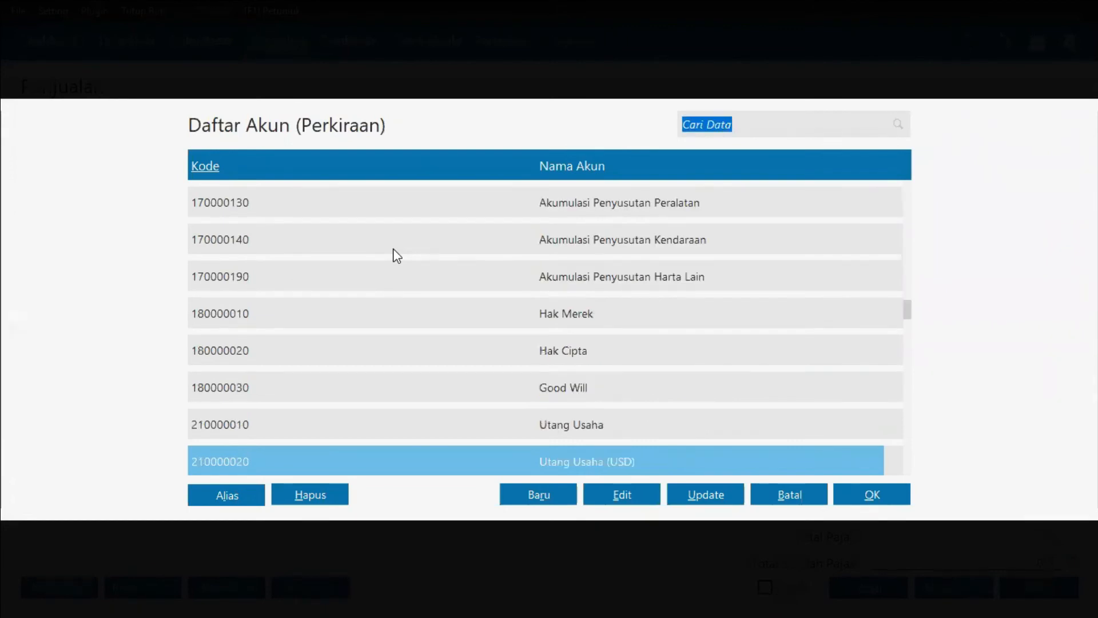
pyautogui.press('Down')
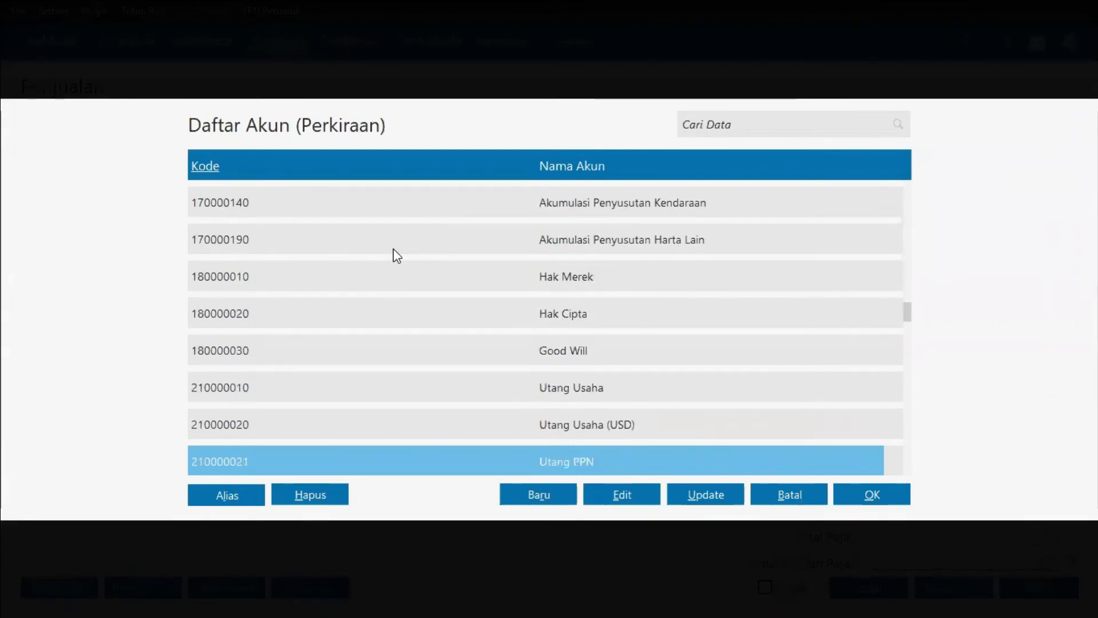
pyautogui.press('Down')
pyautogui.press('Down')
pyautogui.press('Down')
pyautogui.press('Down')
pyautogui.press('Down')
pyautogui.press('Down')
pyautogui.press('Down')
pyautogui.press('Down')
pyautogui.press('Down')
pyautogui.press('Down')
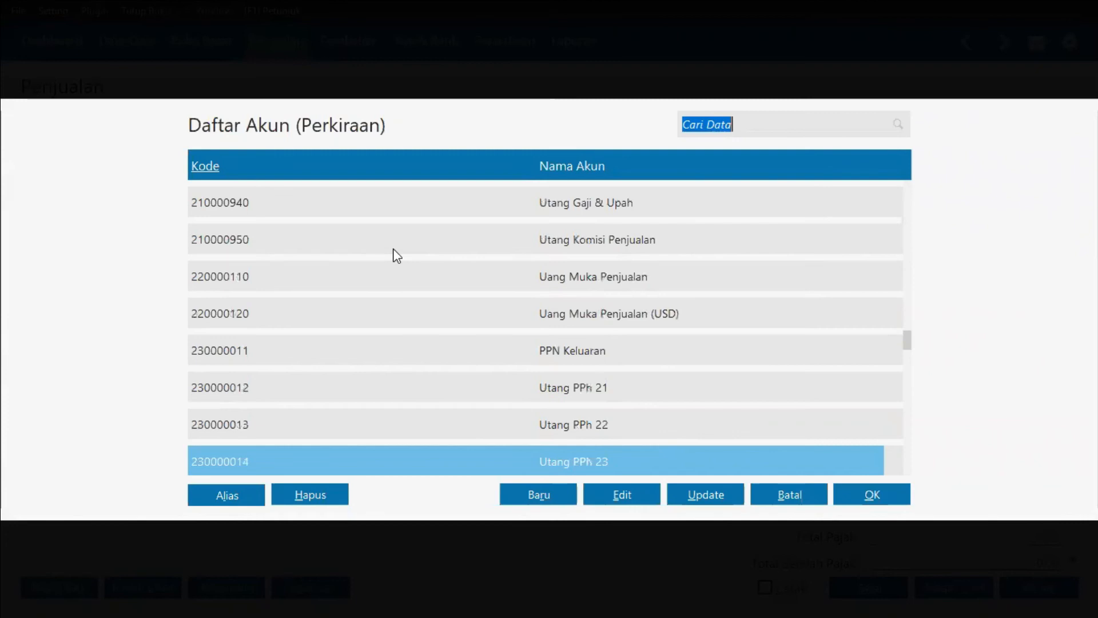
pyautogui.press('Down')
pyautogui.press('Down')
pyautogui.press('Down')
pyautogui.press('Down')
pyautogui.press('Down')
pyautogui.press('Down')
pyautogui.press('Down')
pyautogui.press('Down')
pyautogui.press('Down')
pyautogui.press('Down')
pyautogui.press('Down')
pyautogui.press('Down')
pyautogui.press('Down')
pyautogui.press('Down')
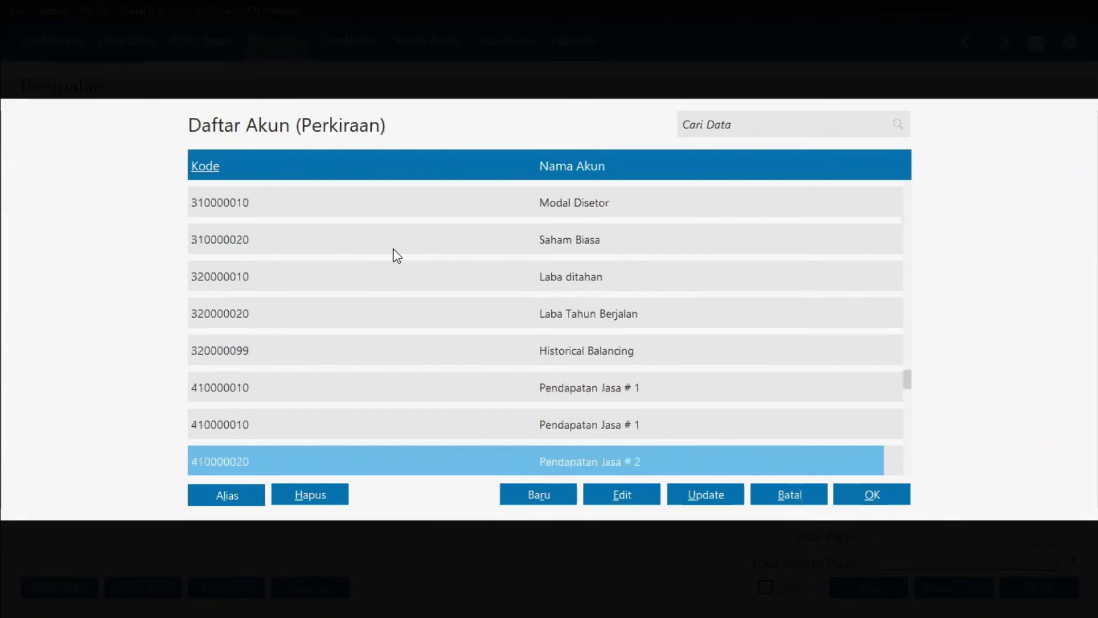
pyautogui.scroll(-1, 616, 349)
# Step: Rename account 410000010 to "Pendapatan Jasa Penjualanan" and assign it as the line's account code
pyautogui.click(629, 351)
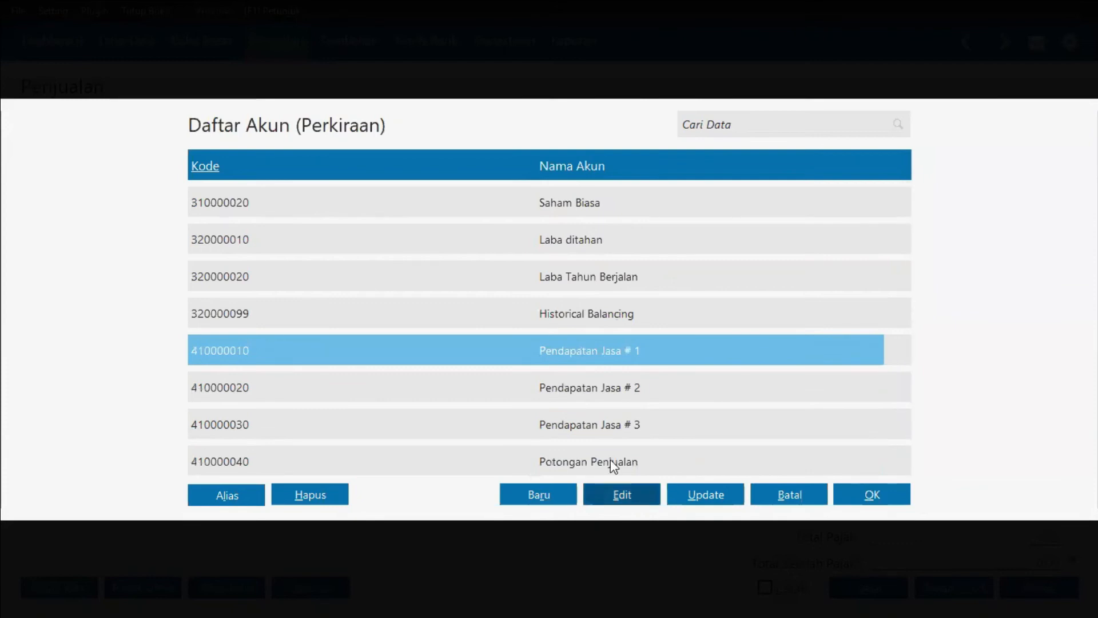
pyautogui.click(622, 495)
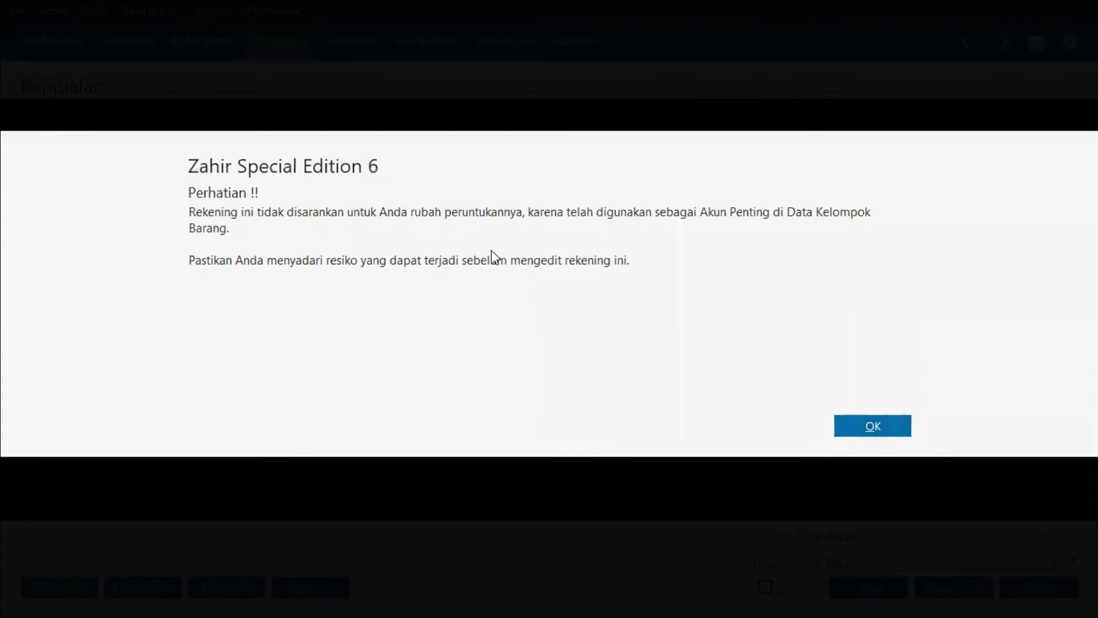
pyautogui.press('Return')
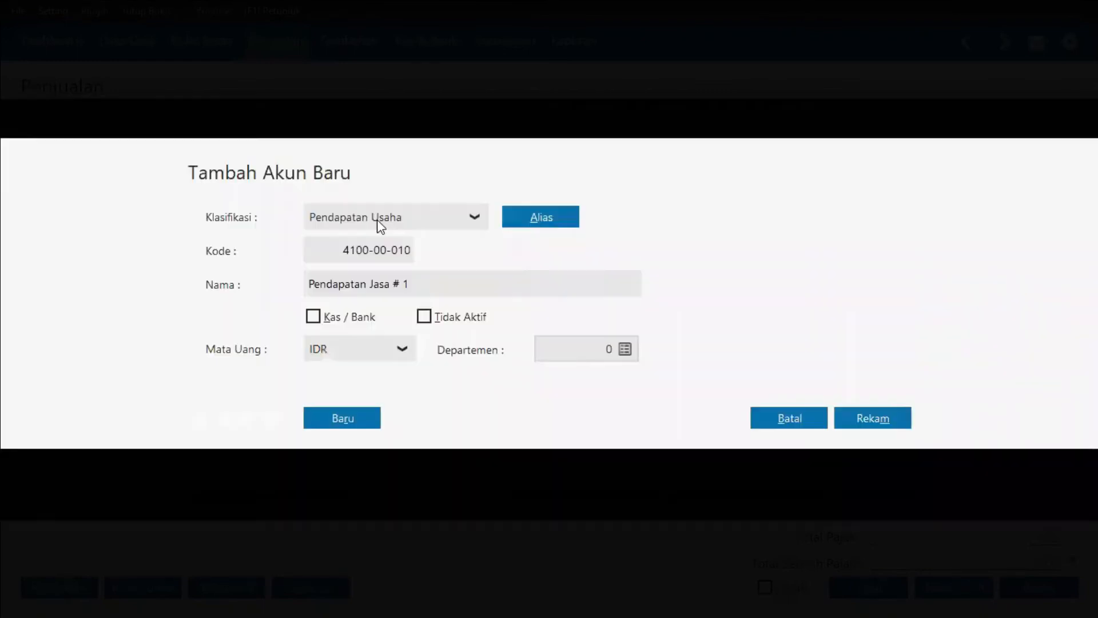
pyautogui.click(421, 284)
pyautogui.write('\\\\')
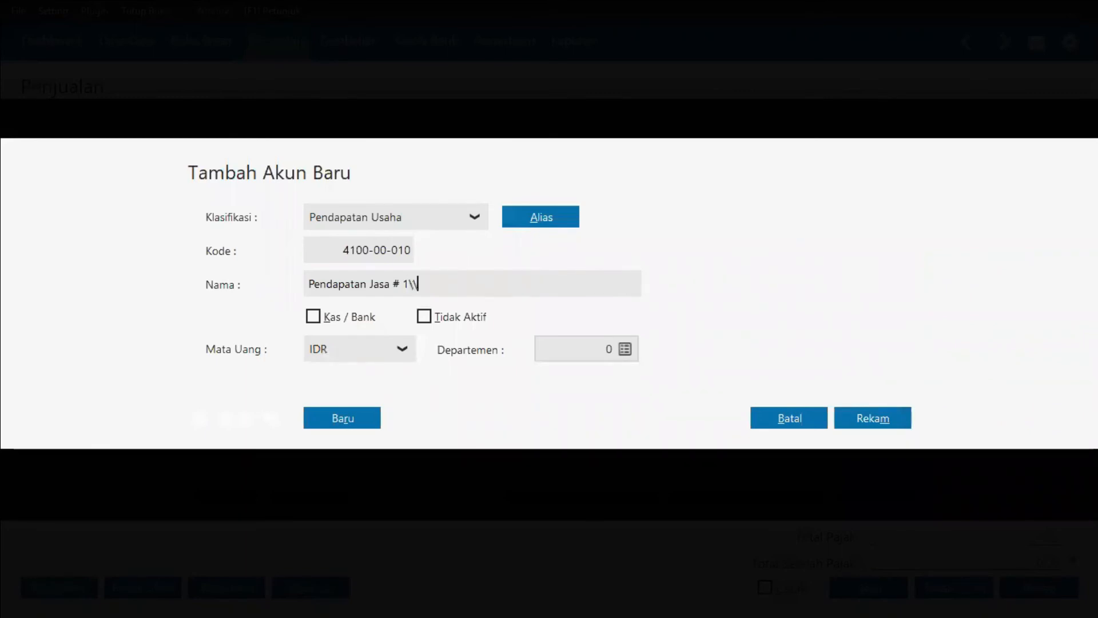
pyautogui.press('BackSpace')
pyautogui.press('BackSpace')
pyautogui.press('BackSpace')
pyautogui.press('BackSpace')
pyautogui.press('BackSpace')
pyautogui.write('P')
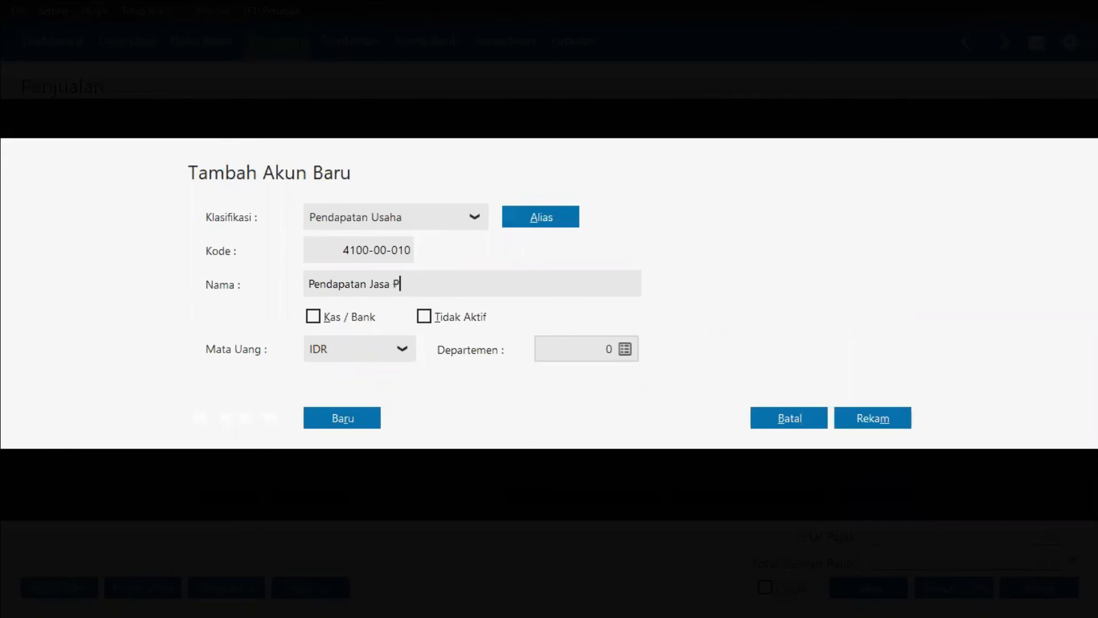
pyautogui.write('enjualanan')
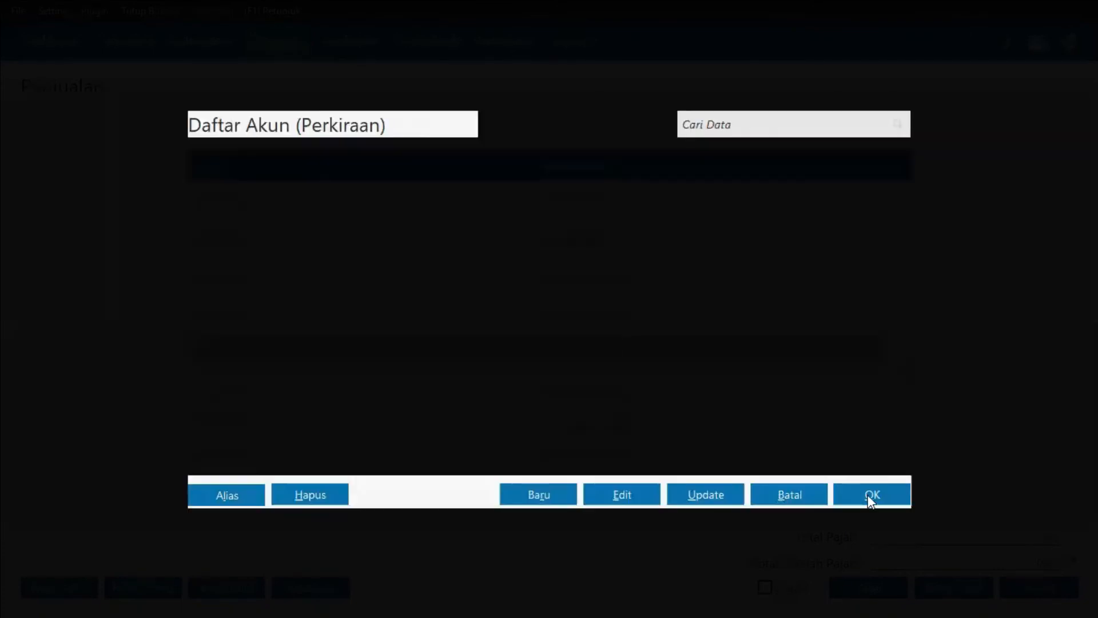
pyautogui.press('Return')
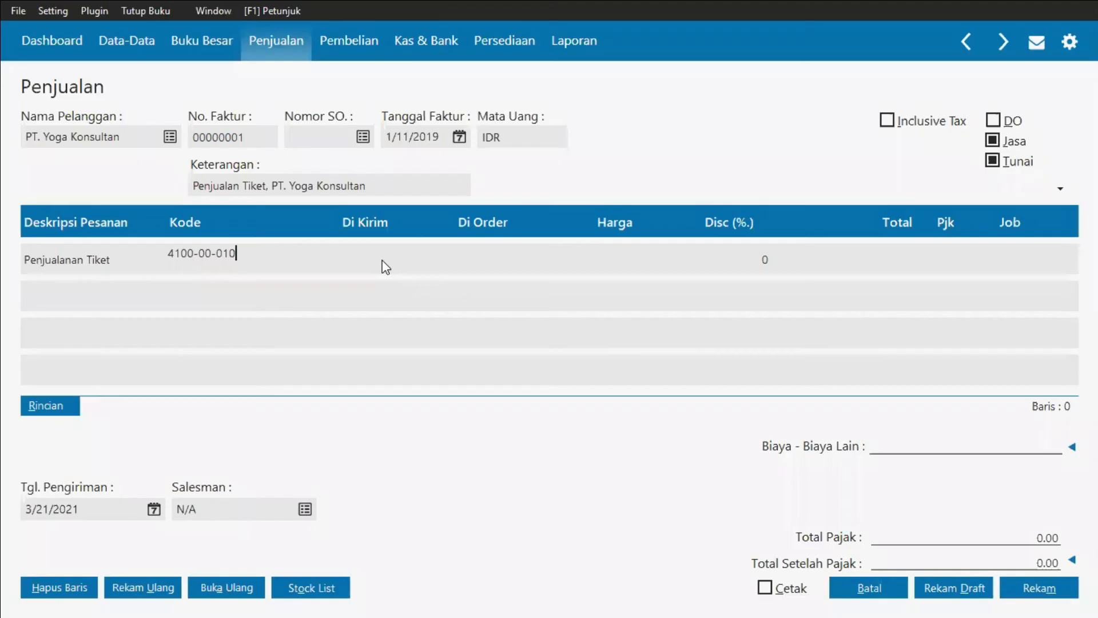
pyautogui.click(385, 267)
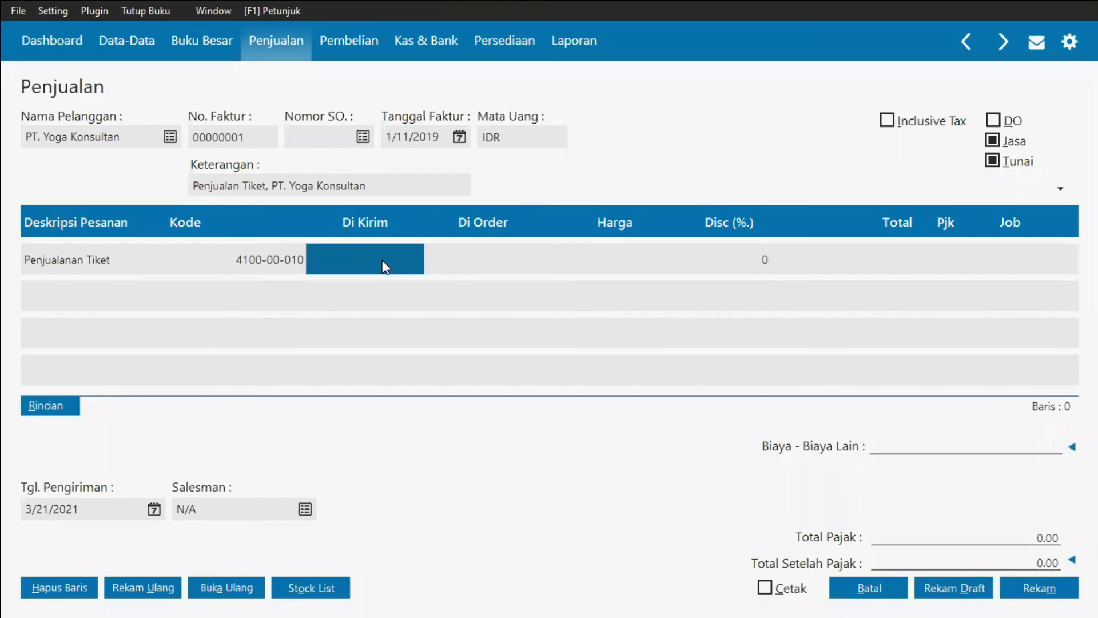
# Step: Check the cash sale invoice details in the Word document
pyautogui.hotkey('alt', 'Tab')
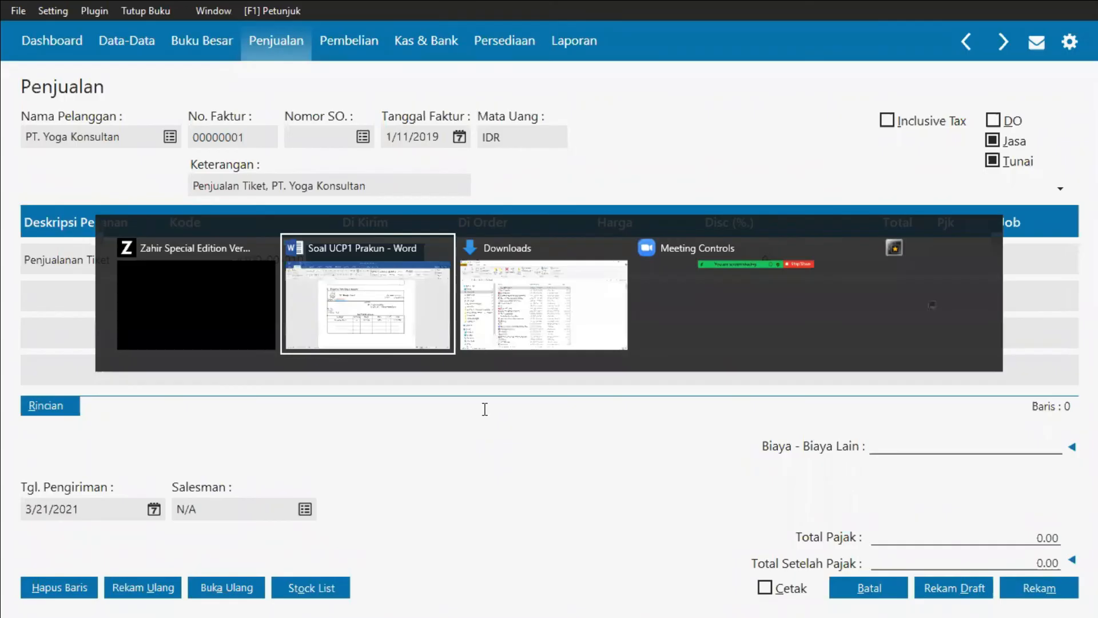
pyautogui.hotkey('alt', 'Tab')
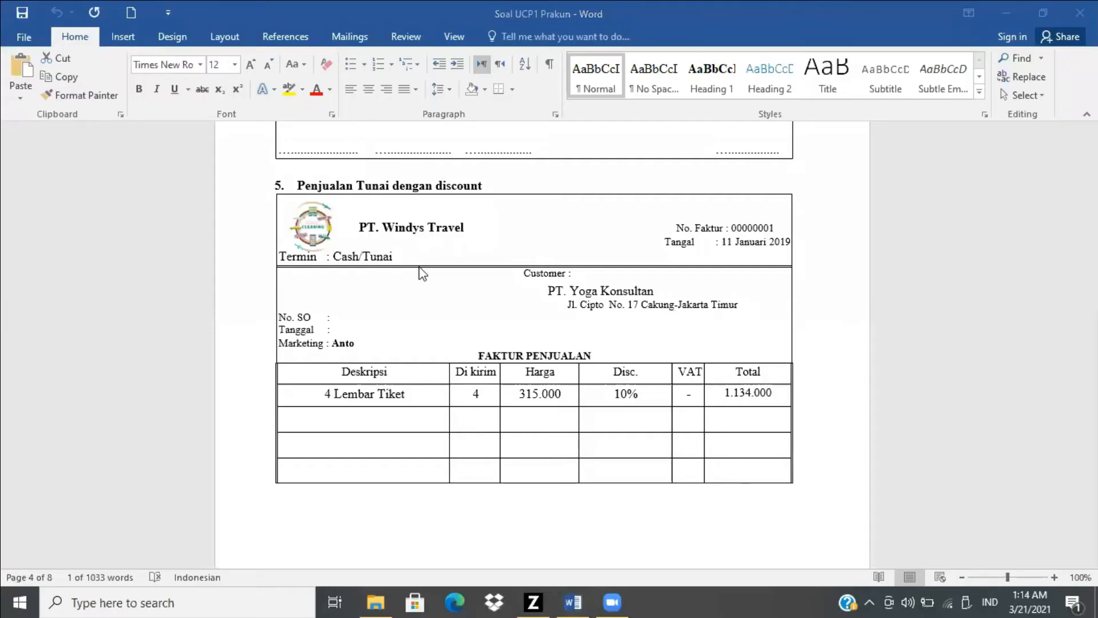
pyautogui.hotkey('alt', 'Tab')
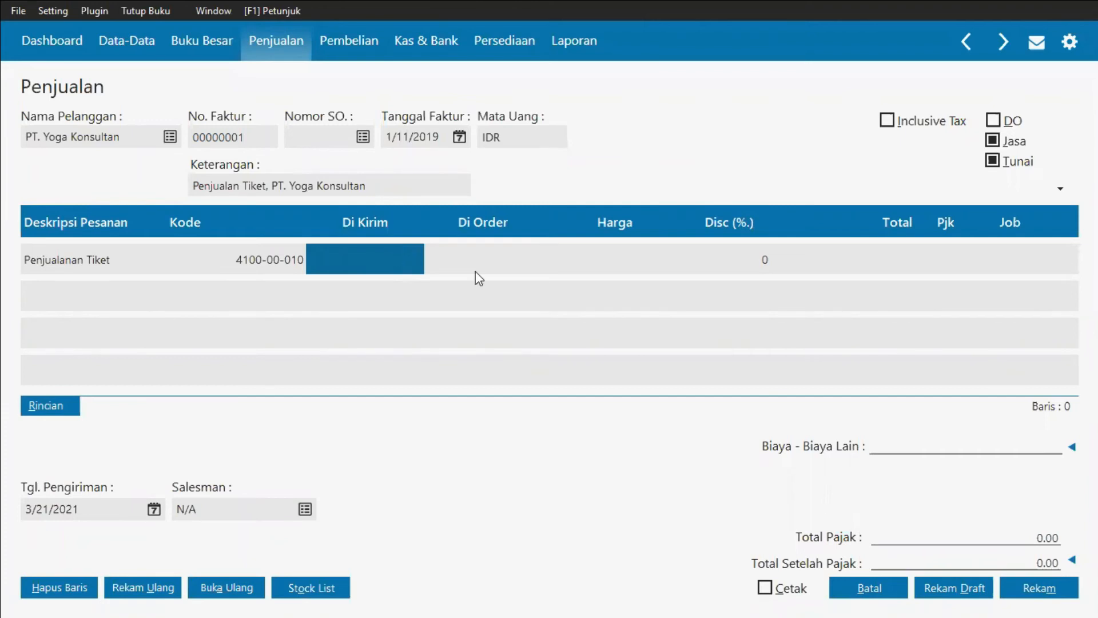
# Step: Enter a delivered quantity of 4 and a price of 315,000 on the ticket sale line
pyautogui.write('4')
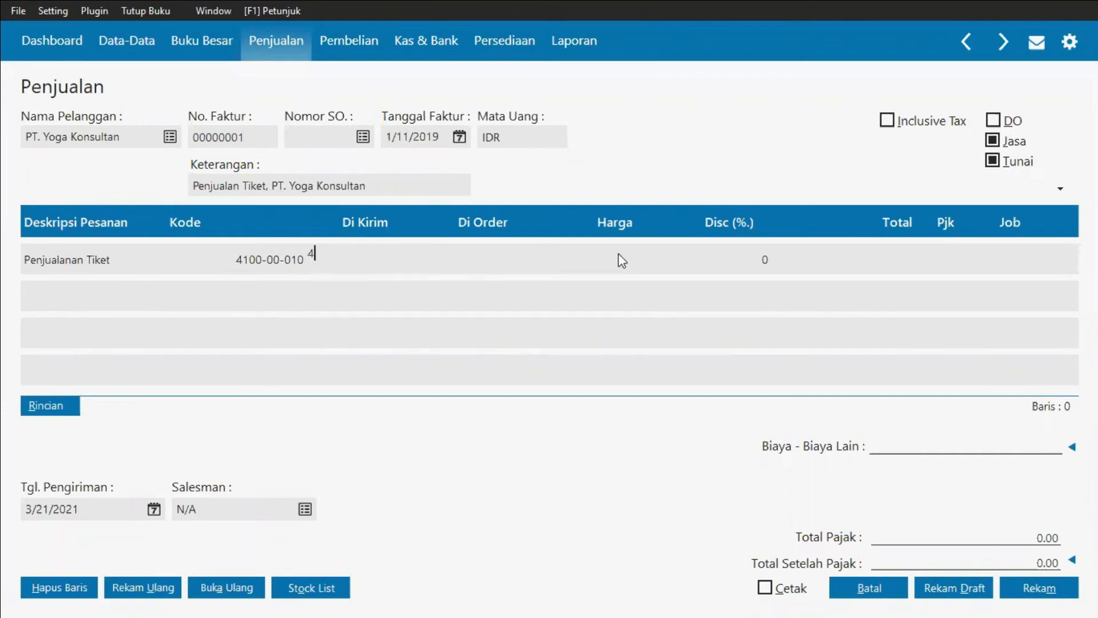
pyautogui.click(630, 268)
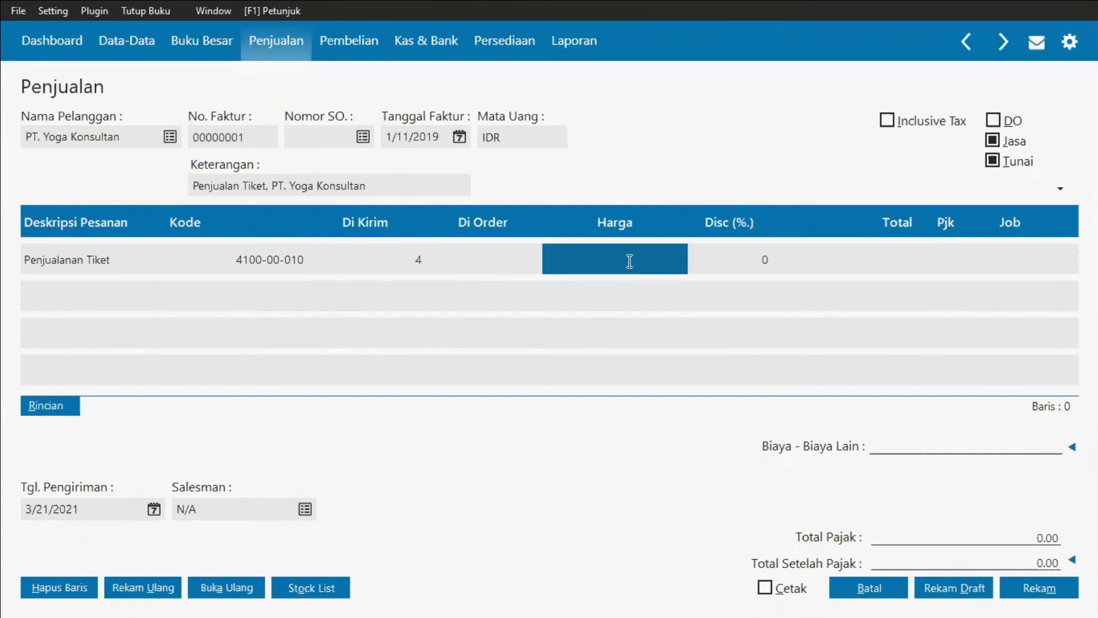
pyautogui.hotkey('alt', 'Tab')
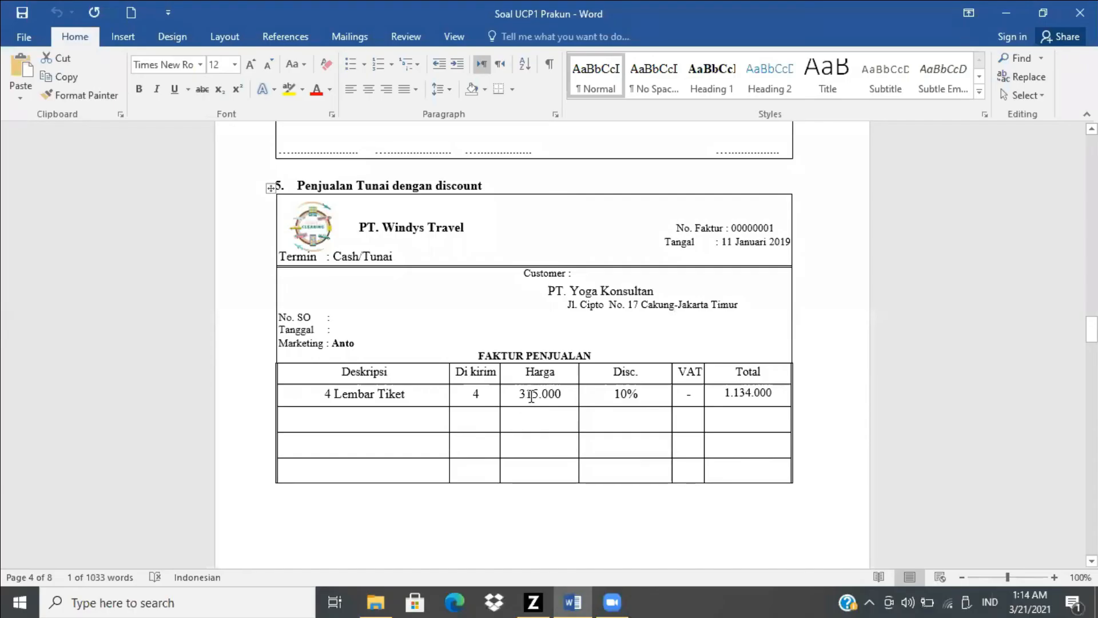
pyautogui.hotkey('alt', 'Tab')
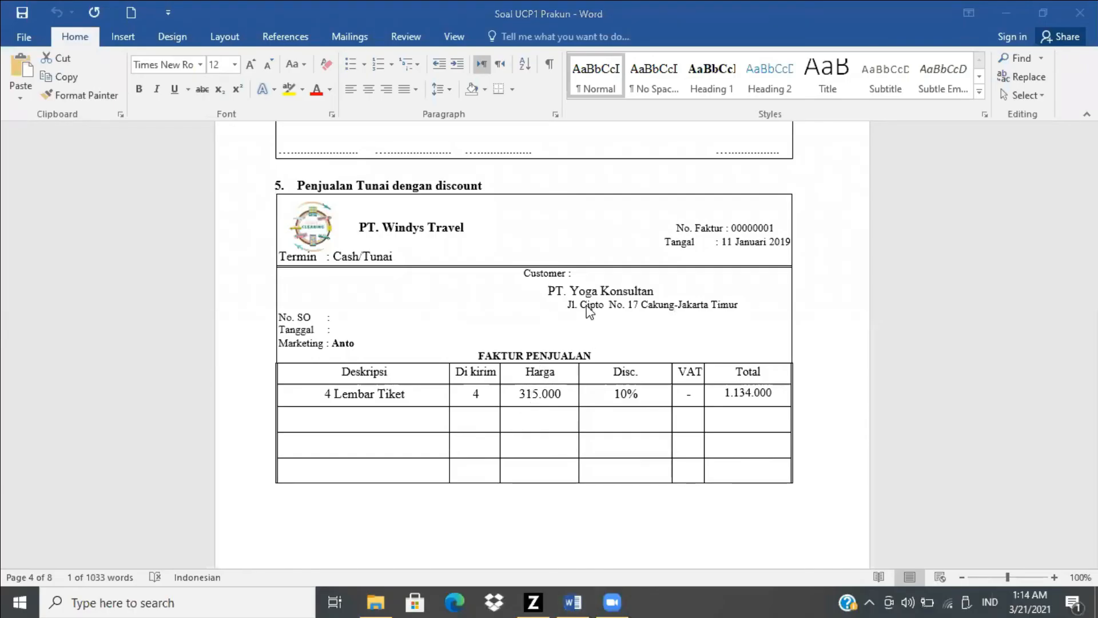
pyautogui.write('3')
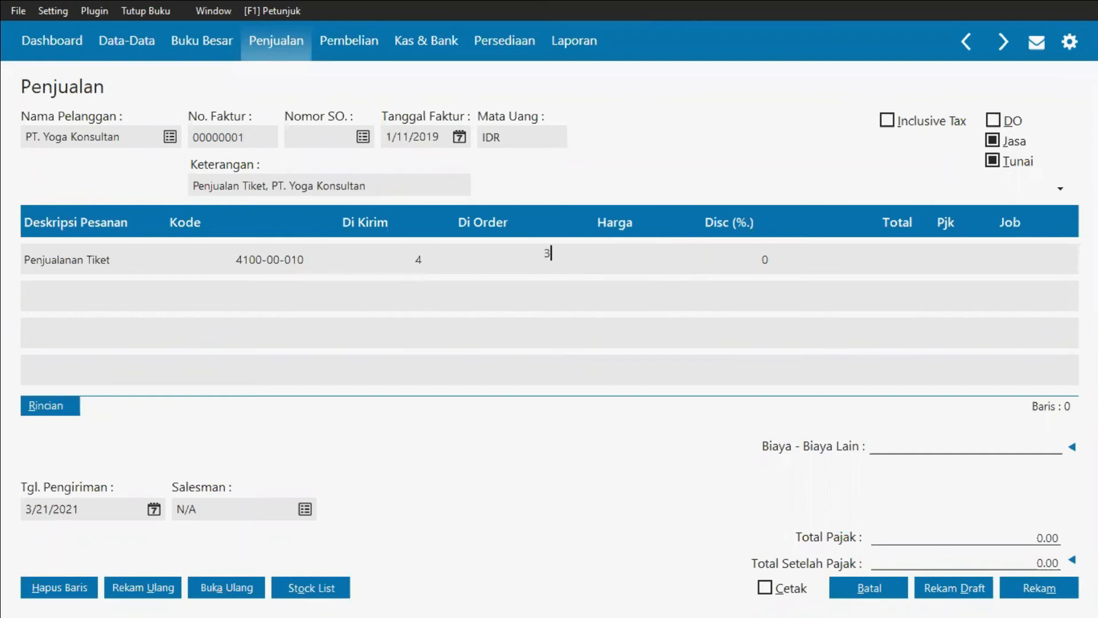
pyautogui.write('15000')
pyautogui.click(719, 256)
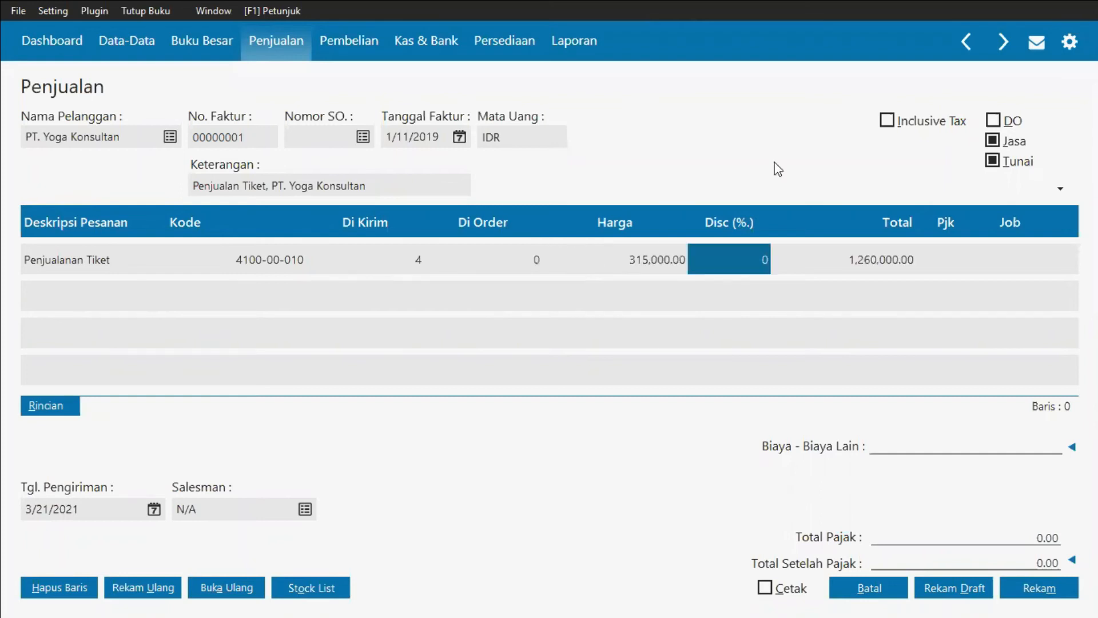
# Step: Set the ticket sale line's discount to 10%
pyautogui.hotkey('alt', 'Tab')
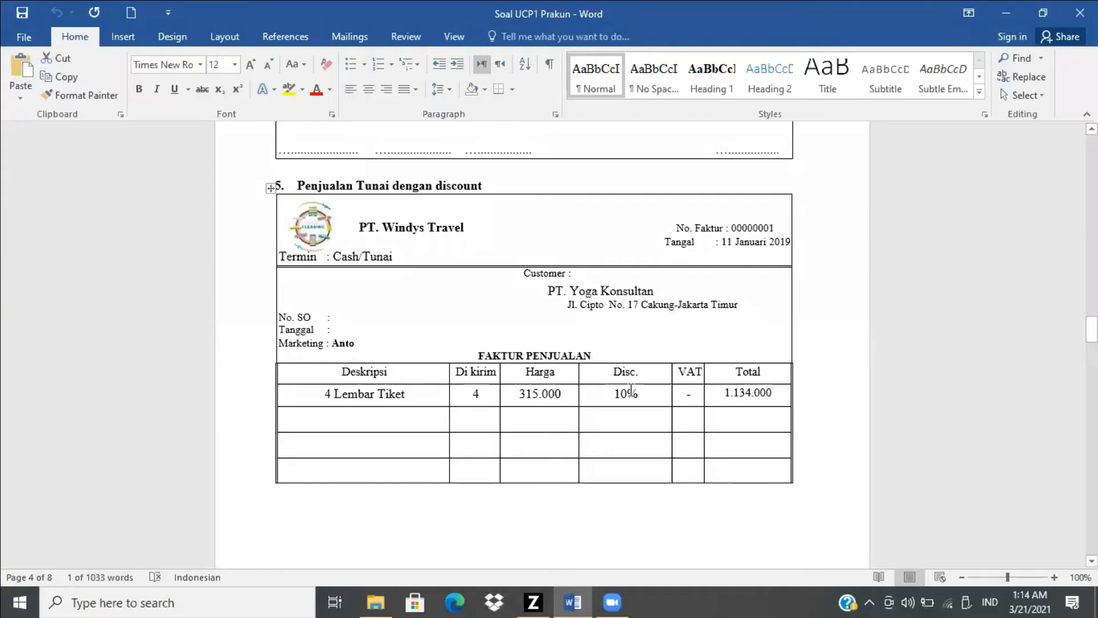
pyautogui.hotkey('alt', 'Tab')
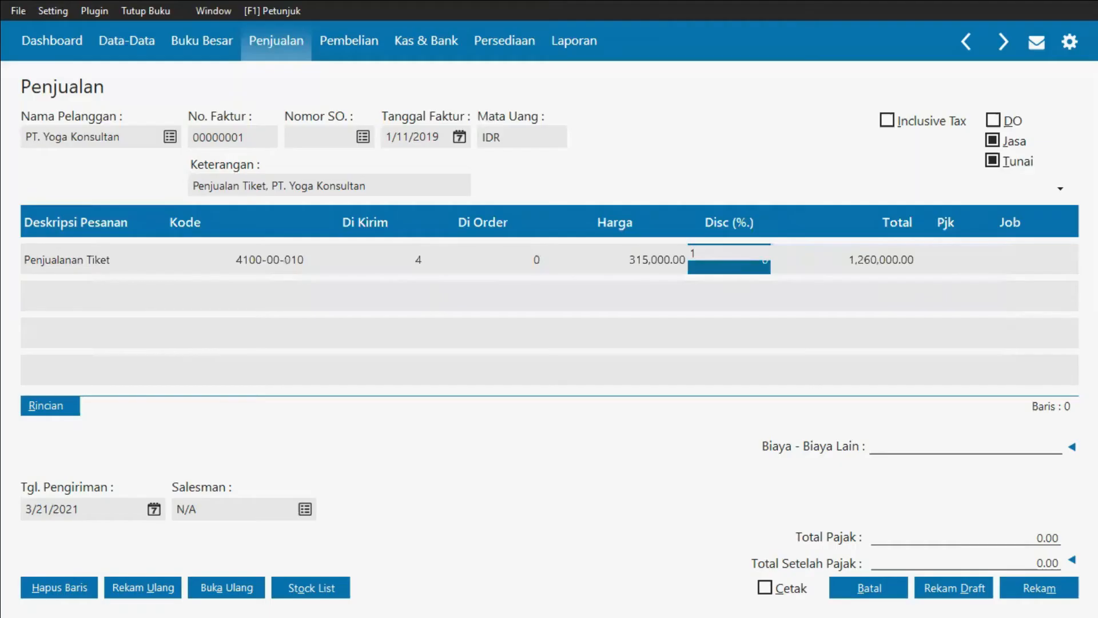
pyautogui.write('0')
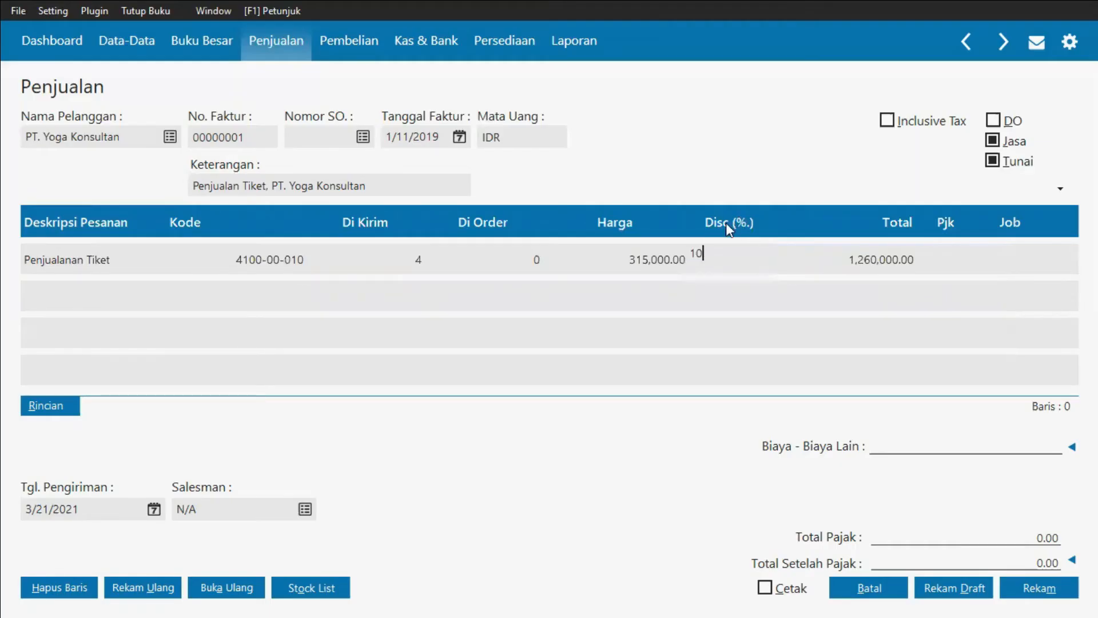
pyautogui.click(952, 254)
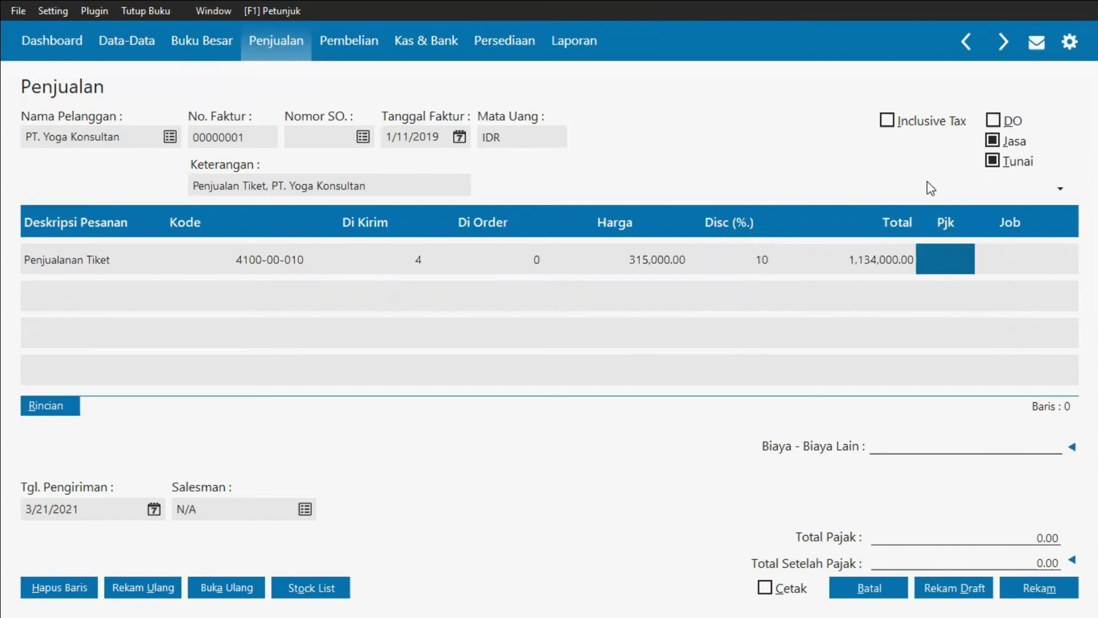
pyautogui.hotkey('alt', 'Tab')
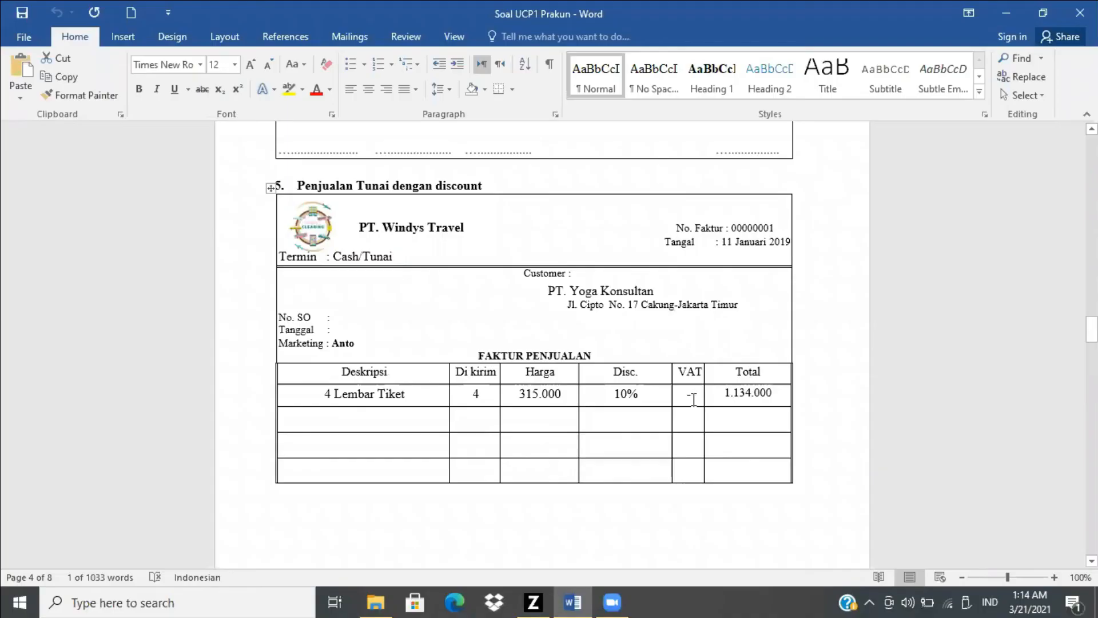
pyautogui.hotkey('alt', 'Tab')
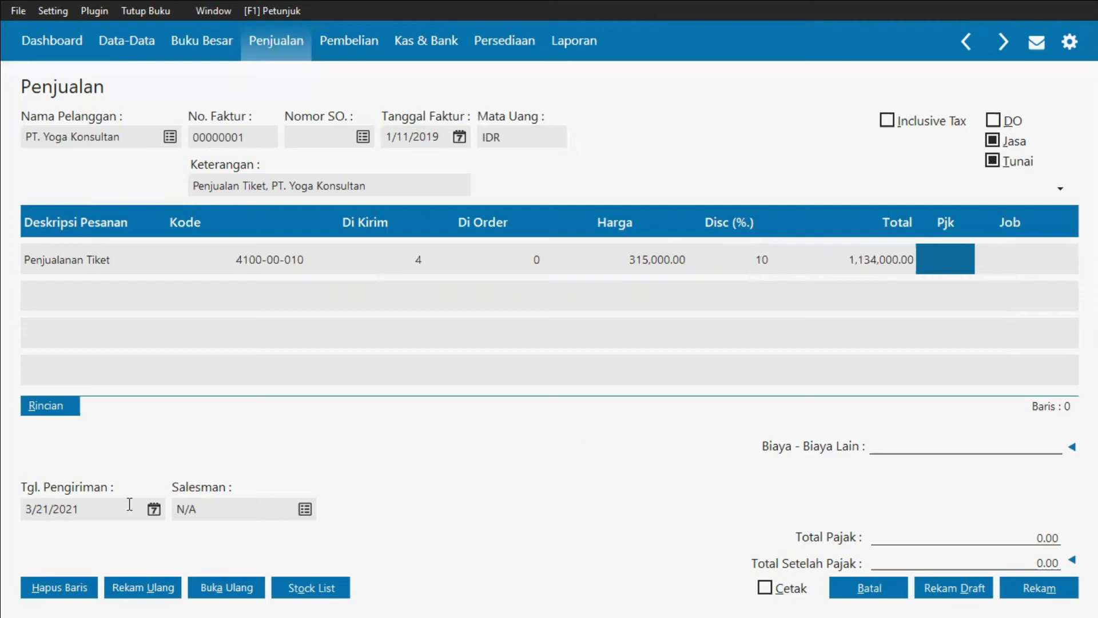
# Step: Set the delivery date to 11 January 2019 using the calendar picker
pyautogui.click(154, 509)
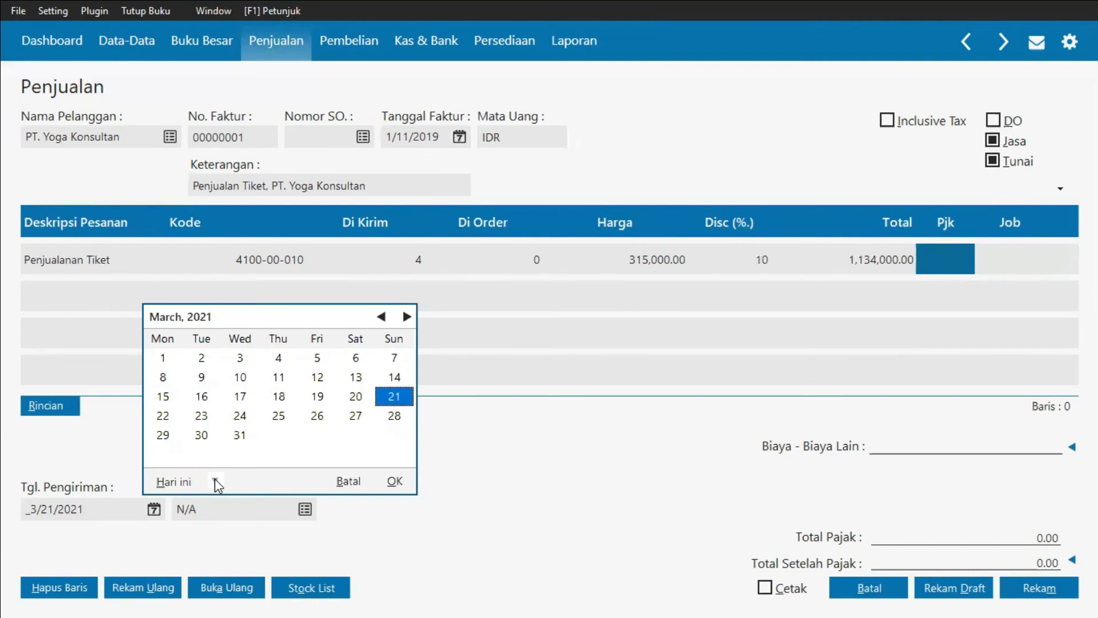
pyautogui.click(215, 481)
pyautogui.click(244, 437)
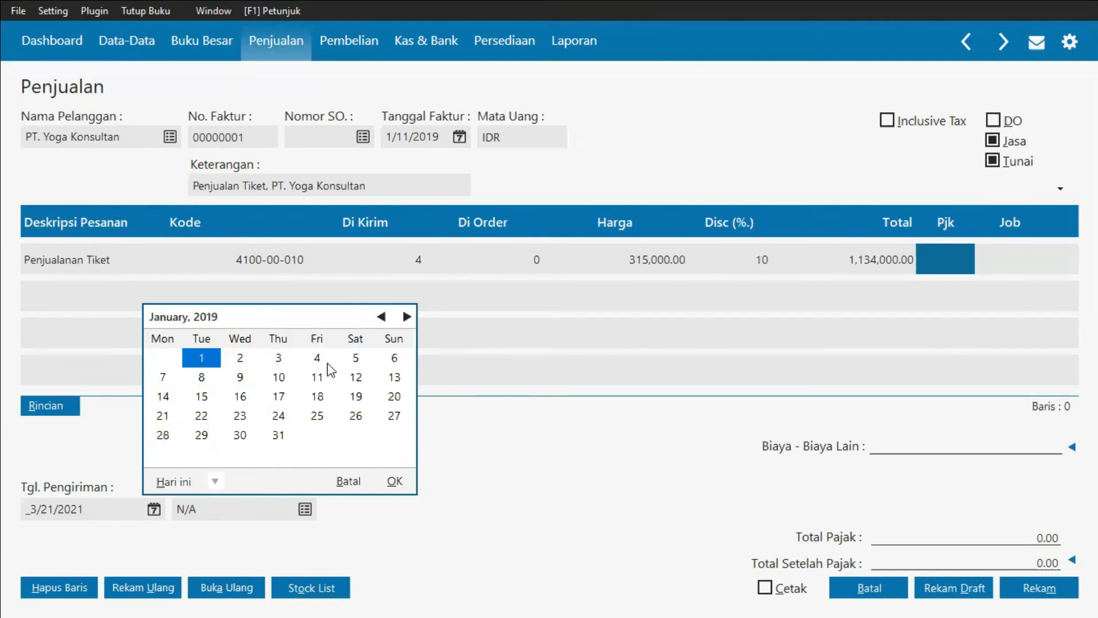
pyautogui.click(394, 483)
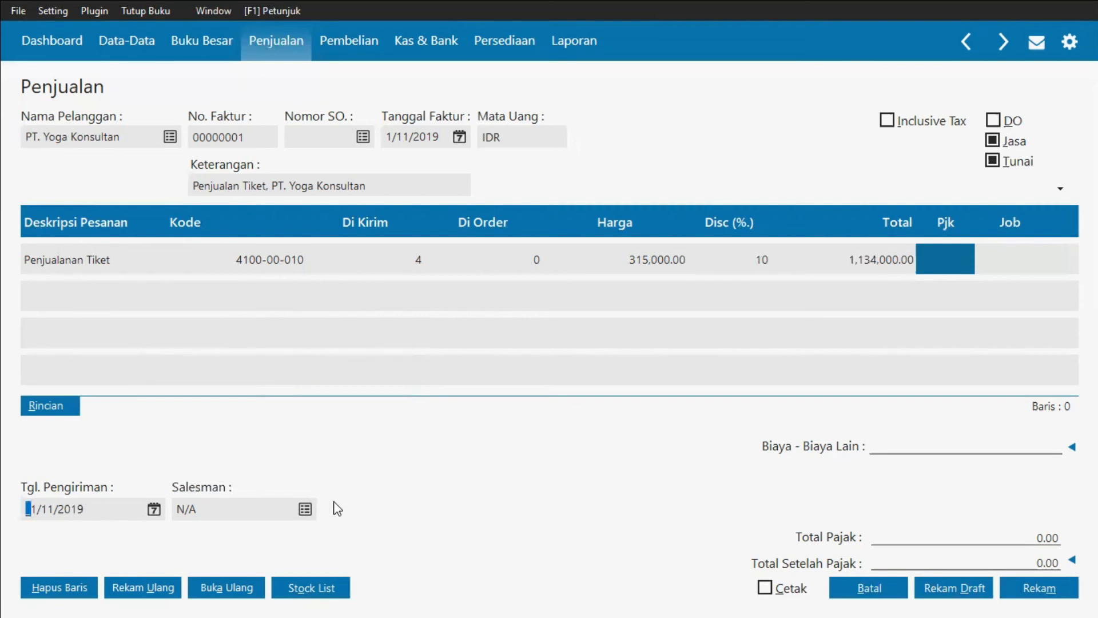
# Step: Add a new employee with the invoice's marketing person's name and select them as the salesman
pyautogui.hotkey('alt', 'Tab')
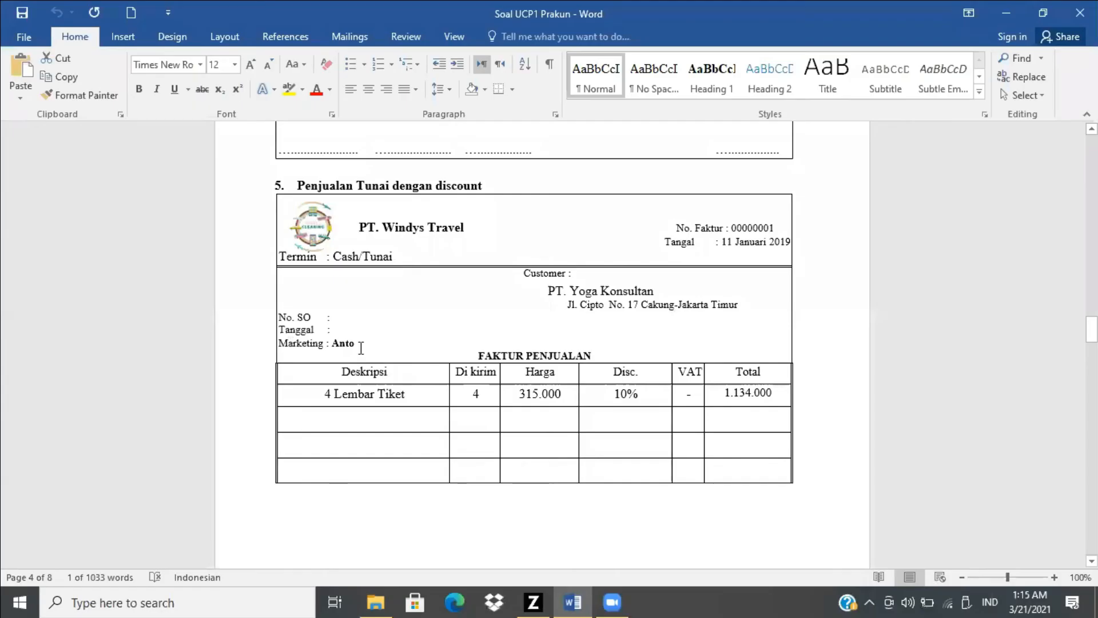
pyautogui.hotkey('alt', 'Tab')
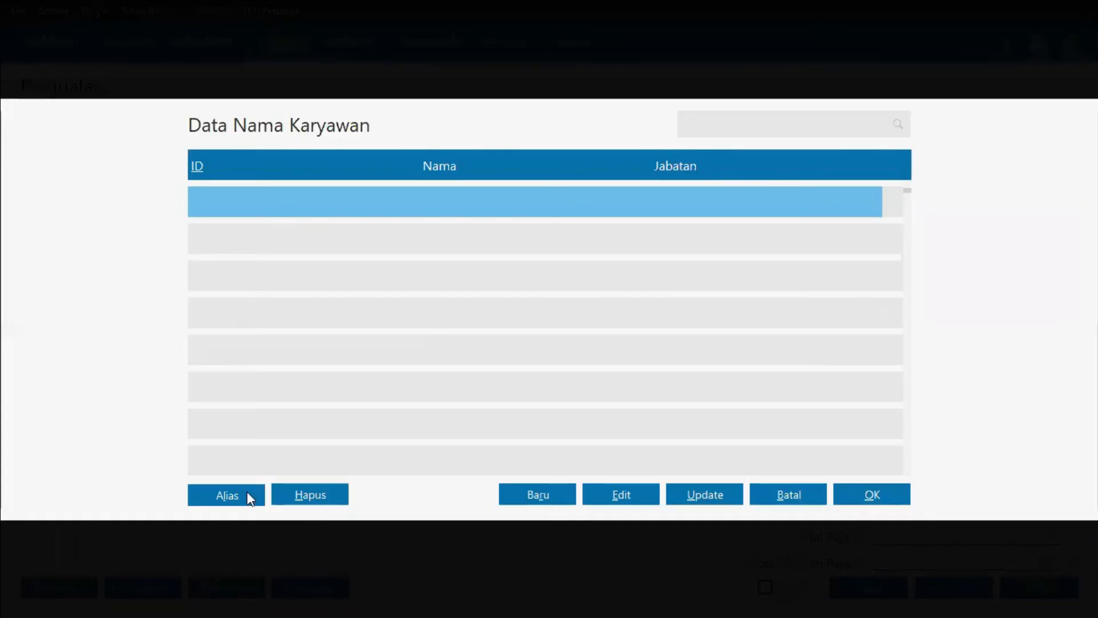
pyautogui.click(533, 496)
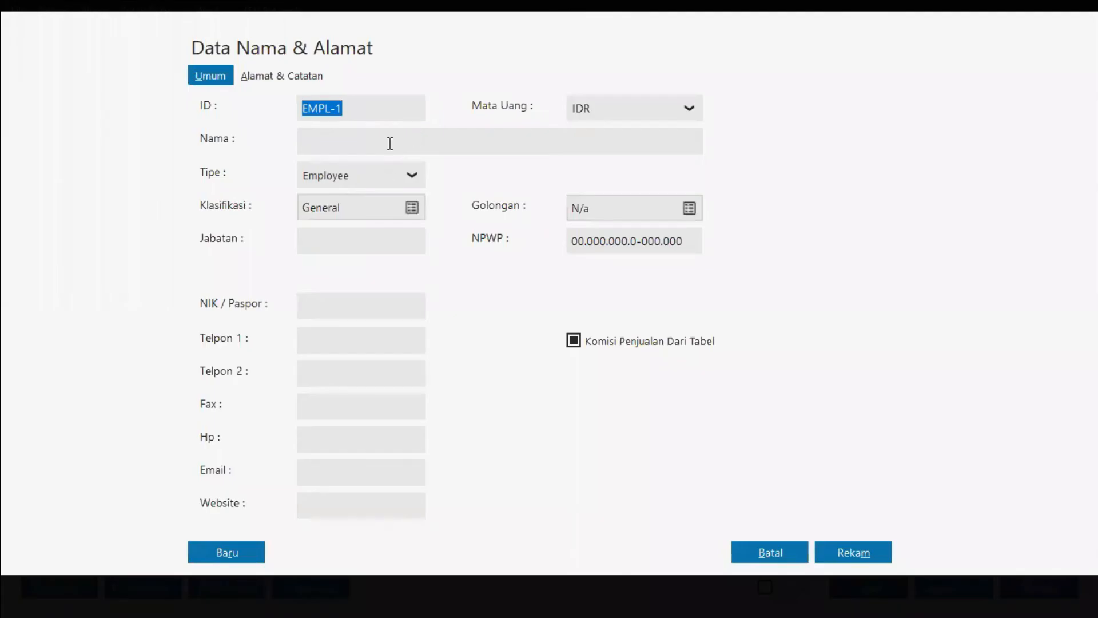
pyautogui.click(390, 143)
pyautogui.write('A')
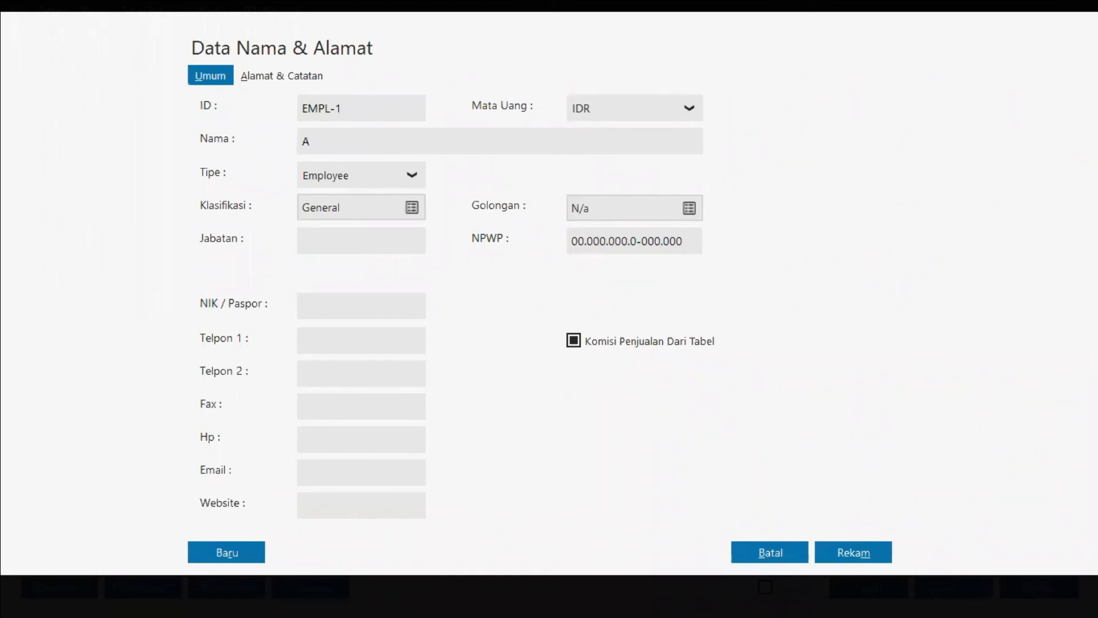
pyautogui.write('nto')
pyautogui.click(847, 553)
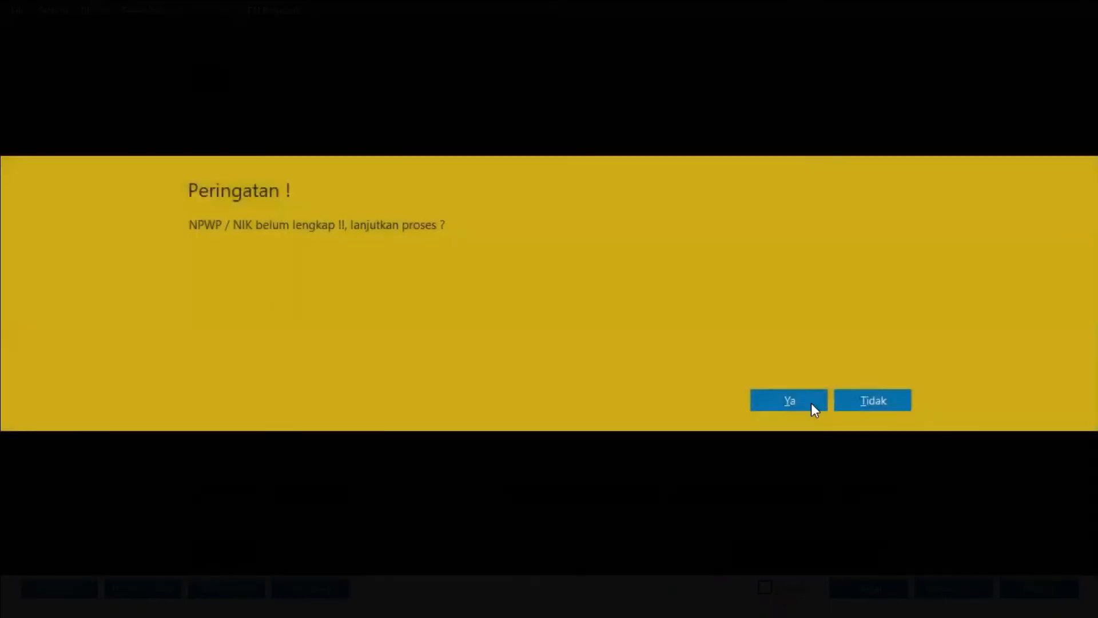
pyautogui.click(813, 404)
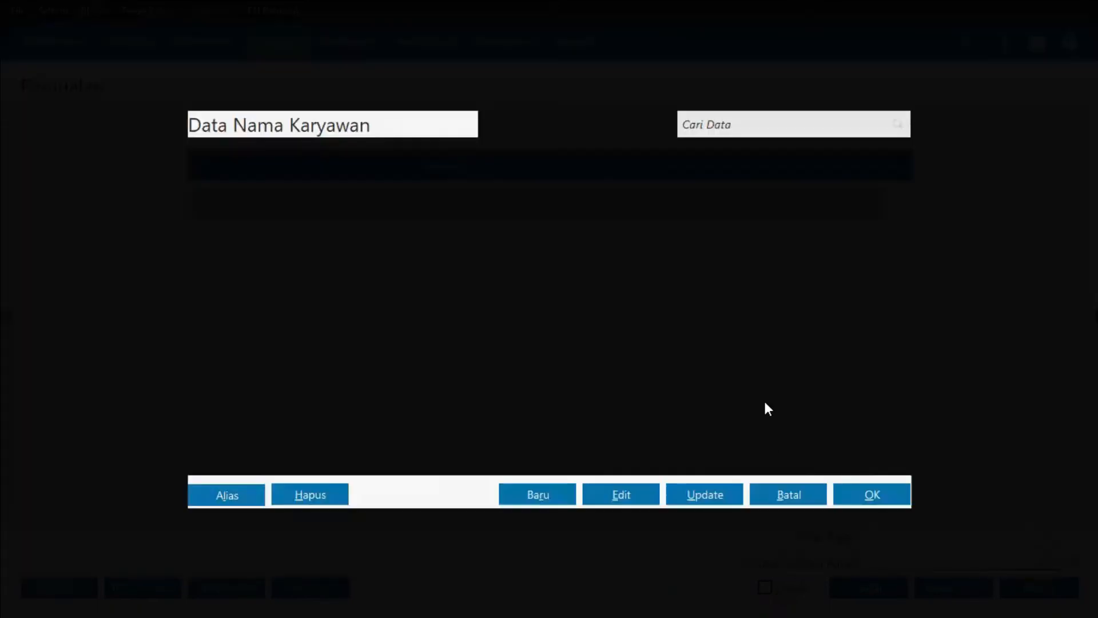
pyautogui.click(853, 494)
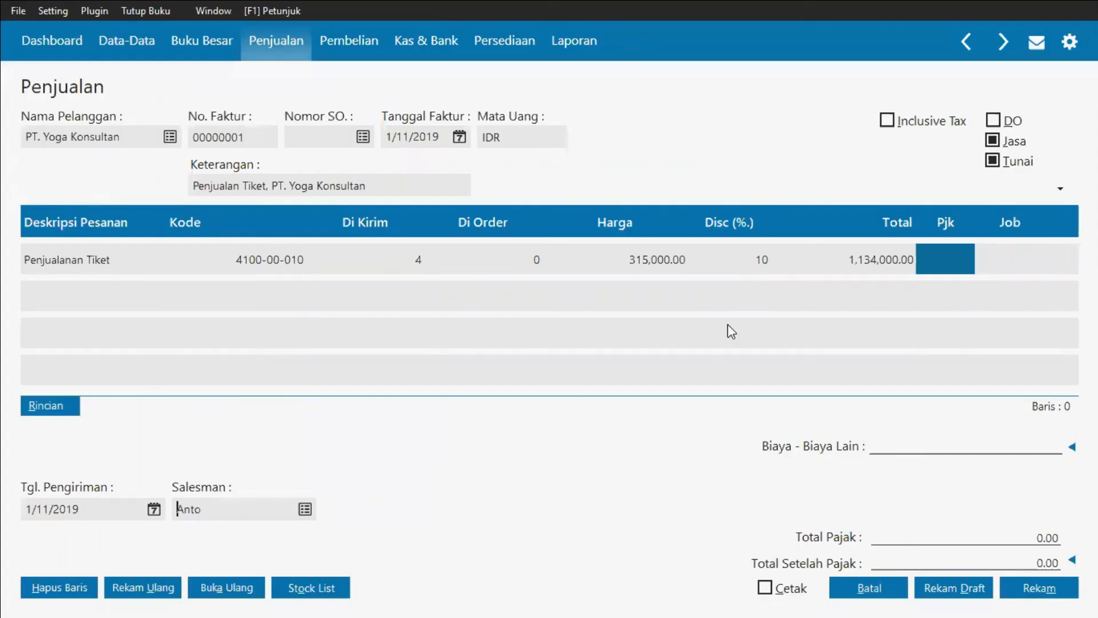
# Step: Save the cash sales invoice and close the new blank invoice form
pyautogui.click(1037, 592)
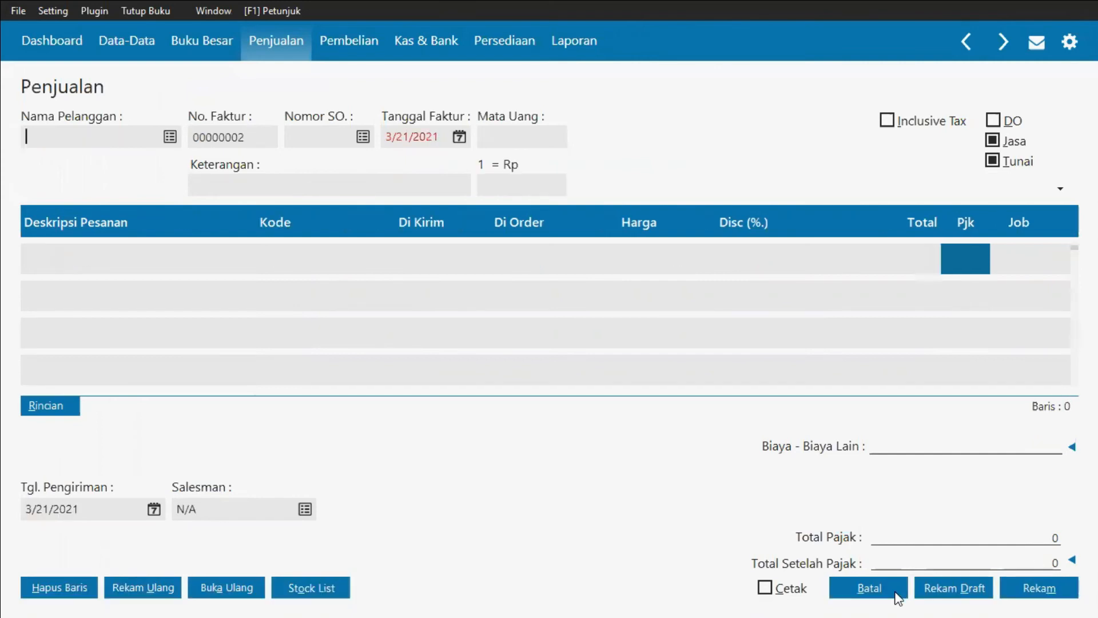
pyautogui.click(877, 588)
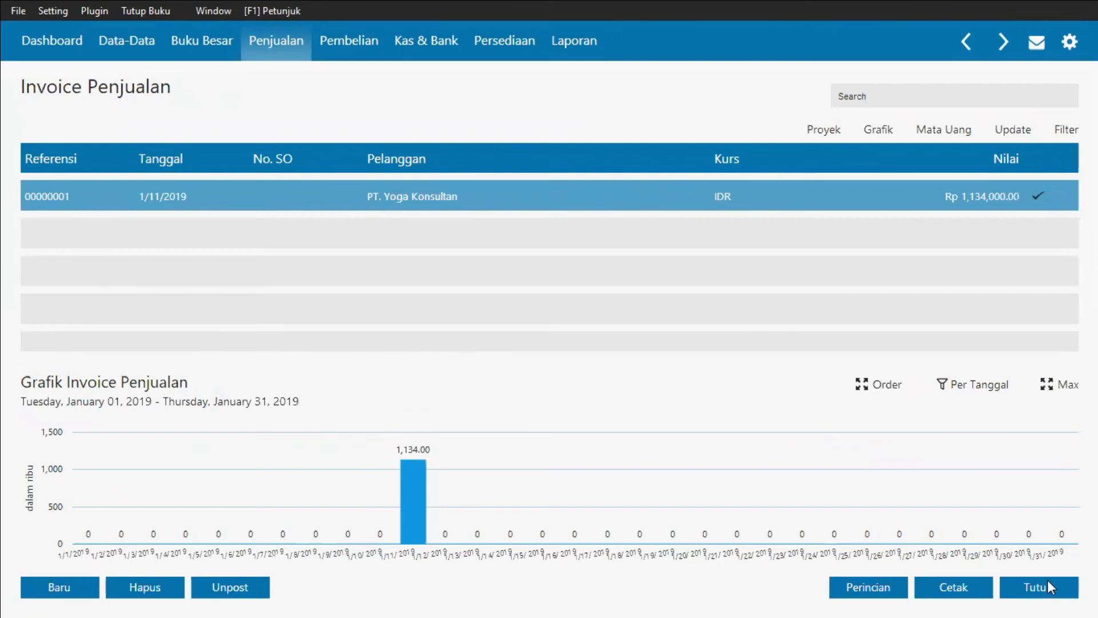
# Step: Open a new accounts payable payment for the debt payment task in the Word document
pyautogui.hotkey('alt', 'Tab')
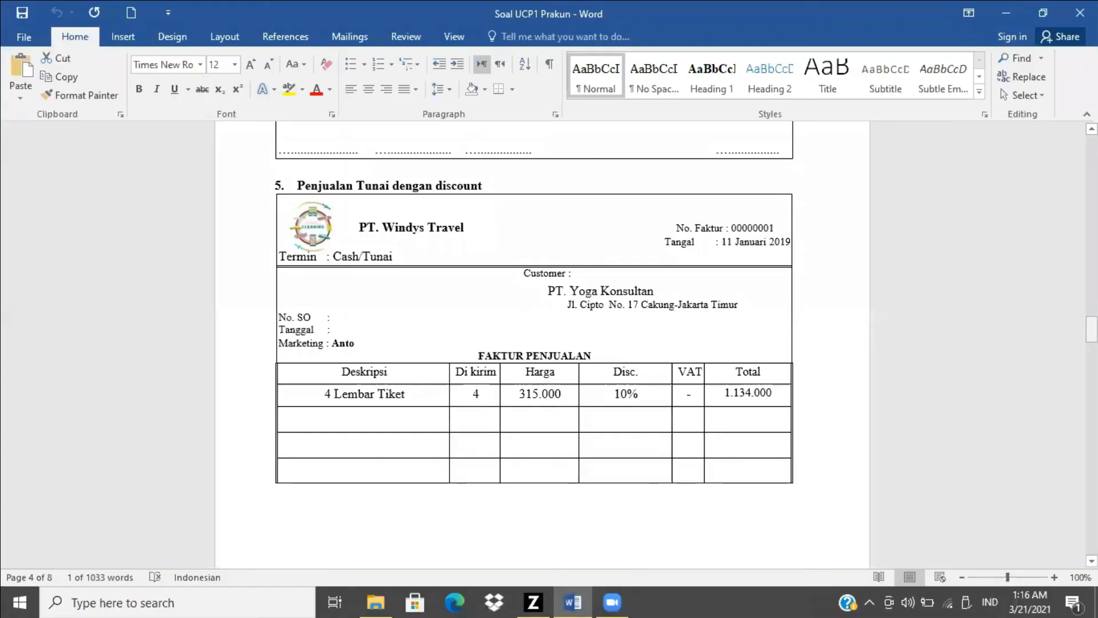
pyautogui.moveTo(1092, 329); pyautogui.dragTo(1091, 368)
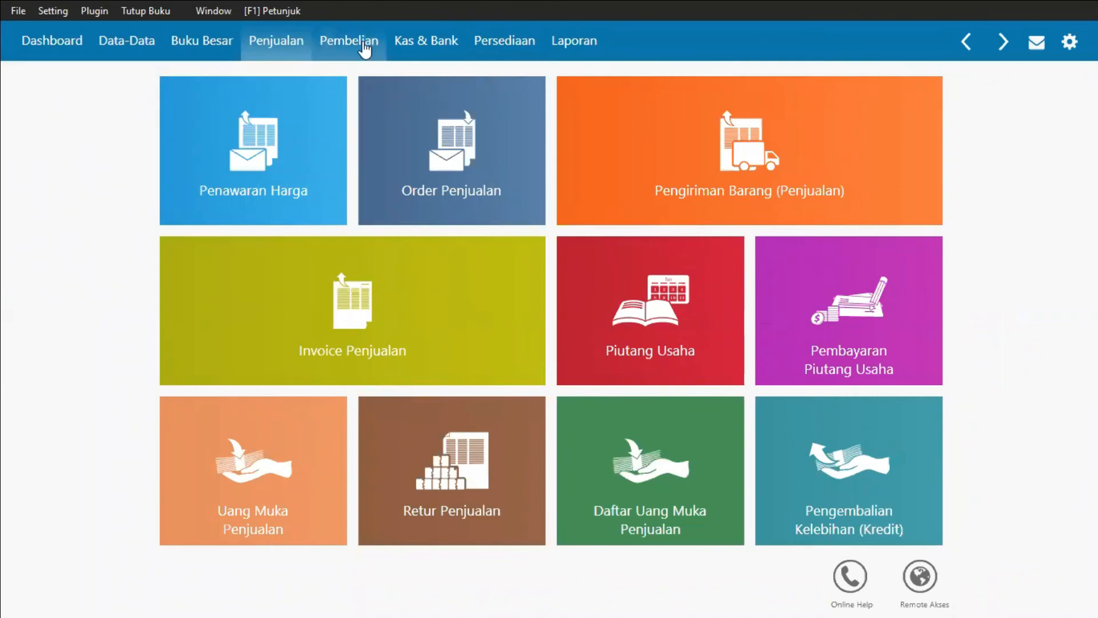
pyautogui.click(383, 49)
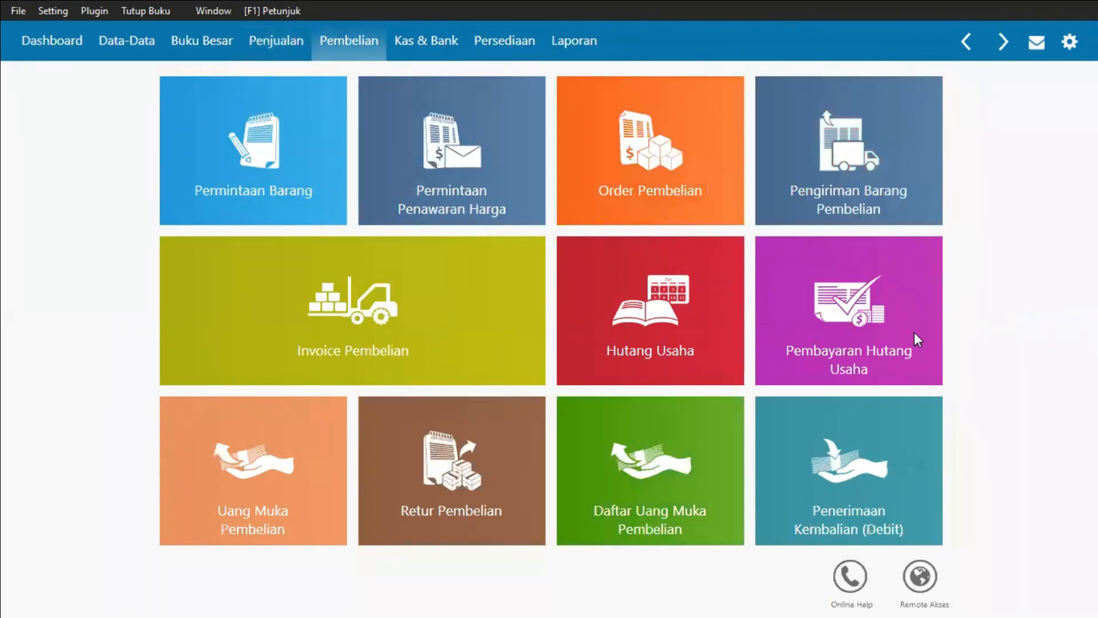
pyautogui.click(873, 293)
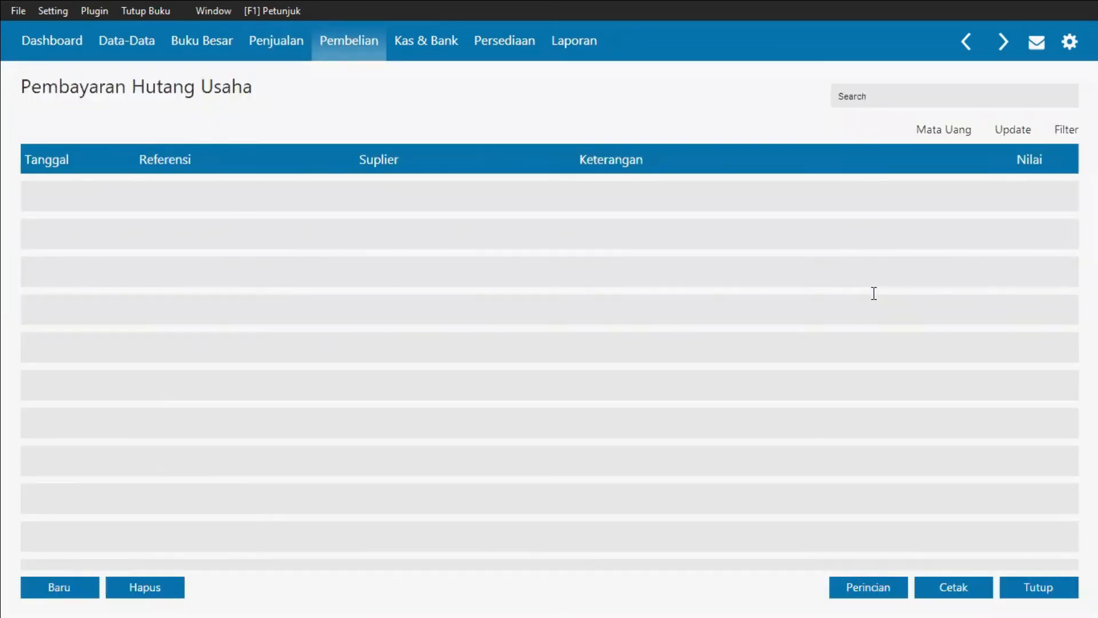
pyautogui.hotkey('alt', 'Tab')
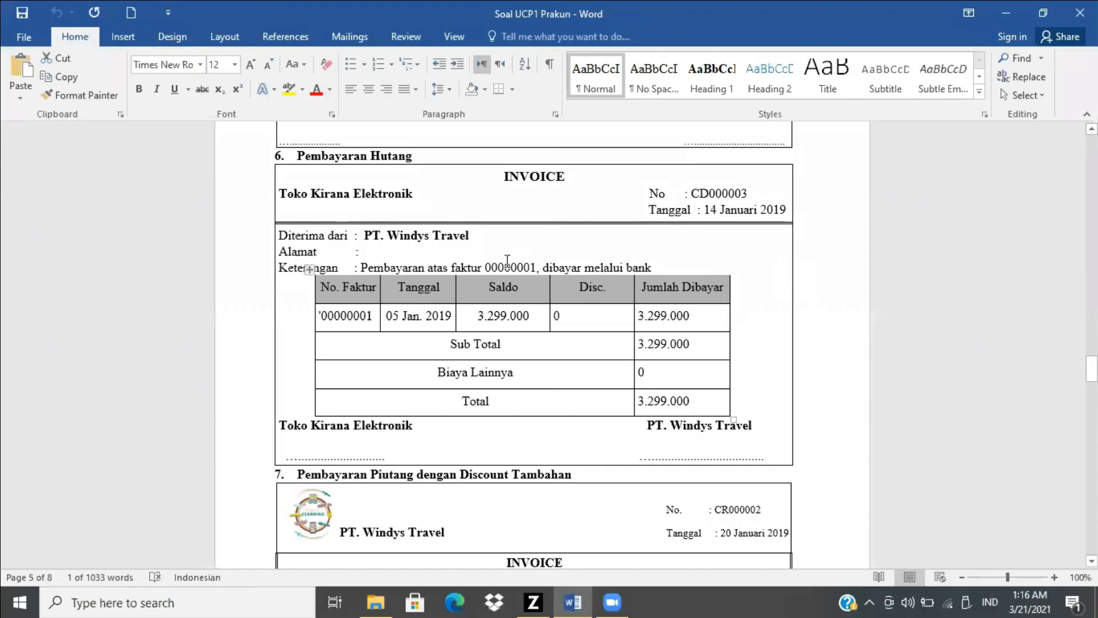
pyautogui.hotkey('alt', 'Tab')
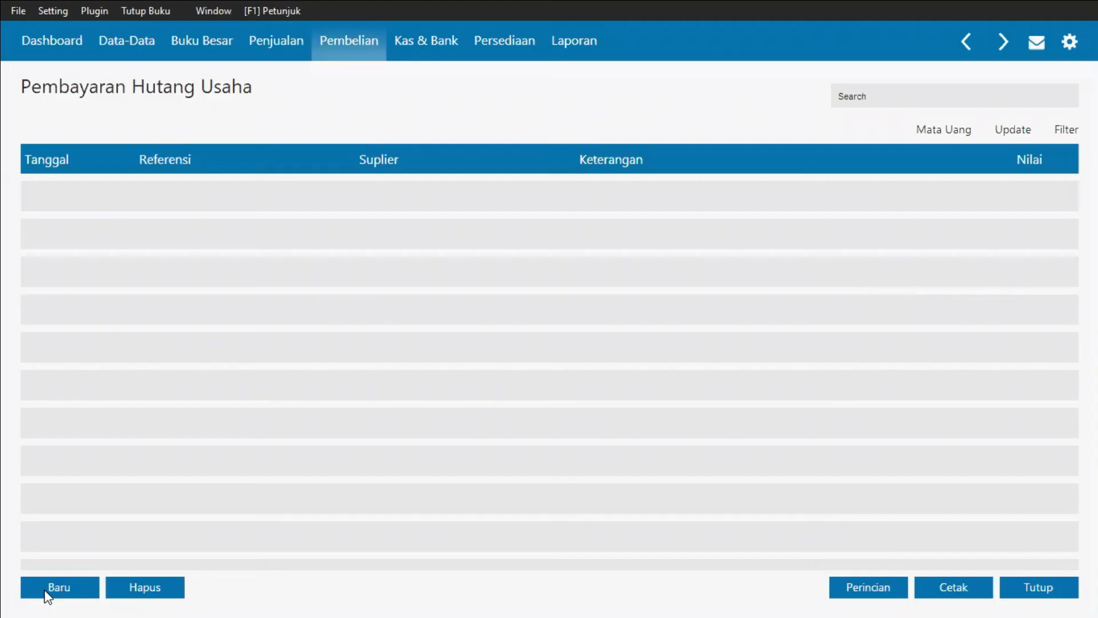
pyautogui.click(48, 594)
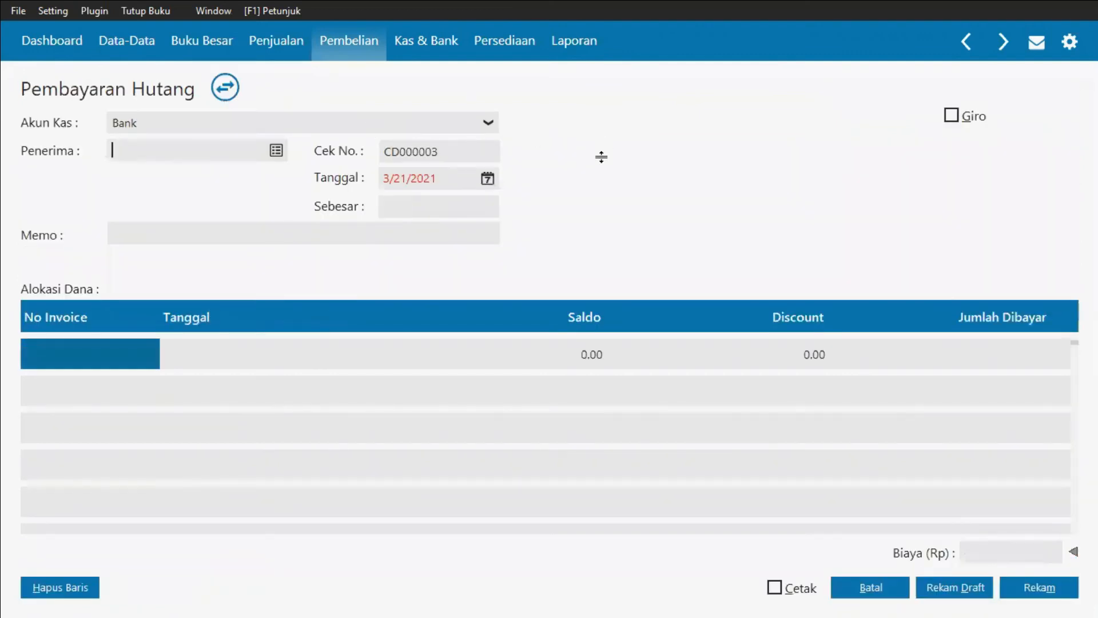
# Step: Set the payee to supplier Toko Kirana Elektronik, checking the debt payment invoice in the Word document
pyautogui.hotkey('alt', 'Tab')
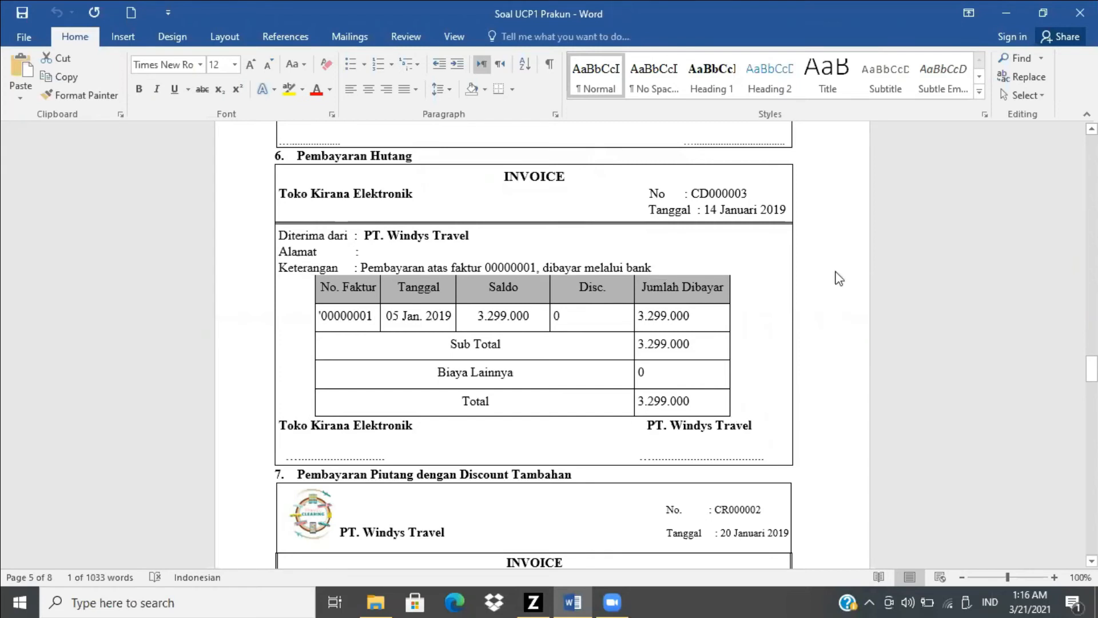
pyautogui.hotkey('alt', 'Tab')
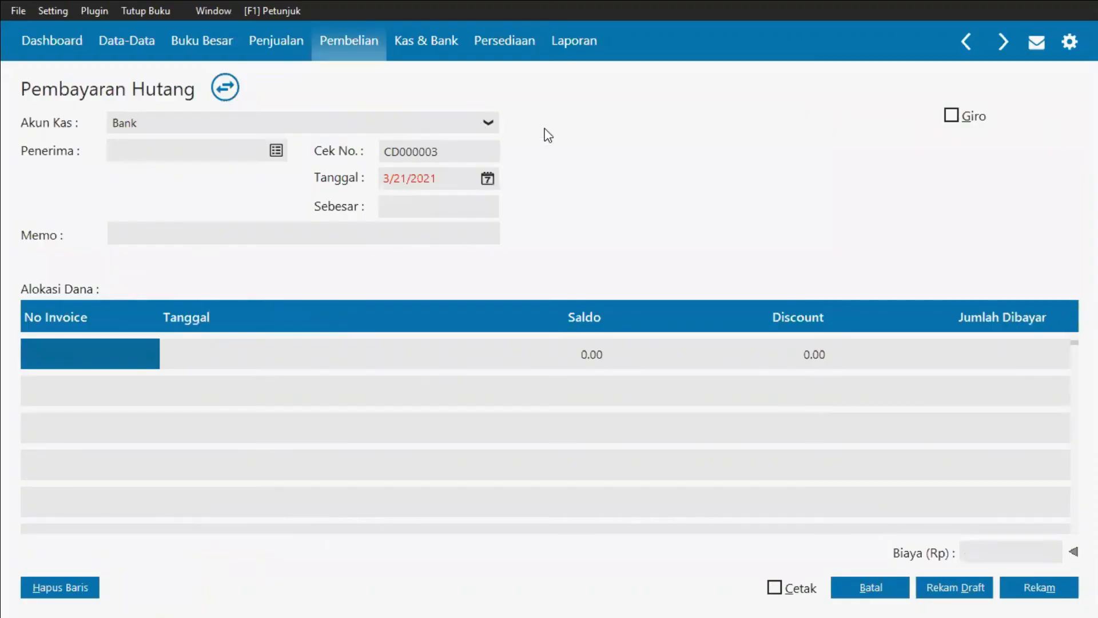
pyautogui.hotkey('alt', 'Tab')
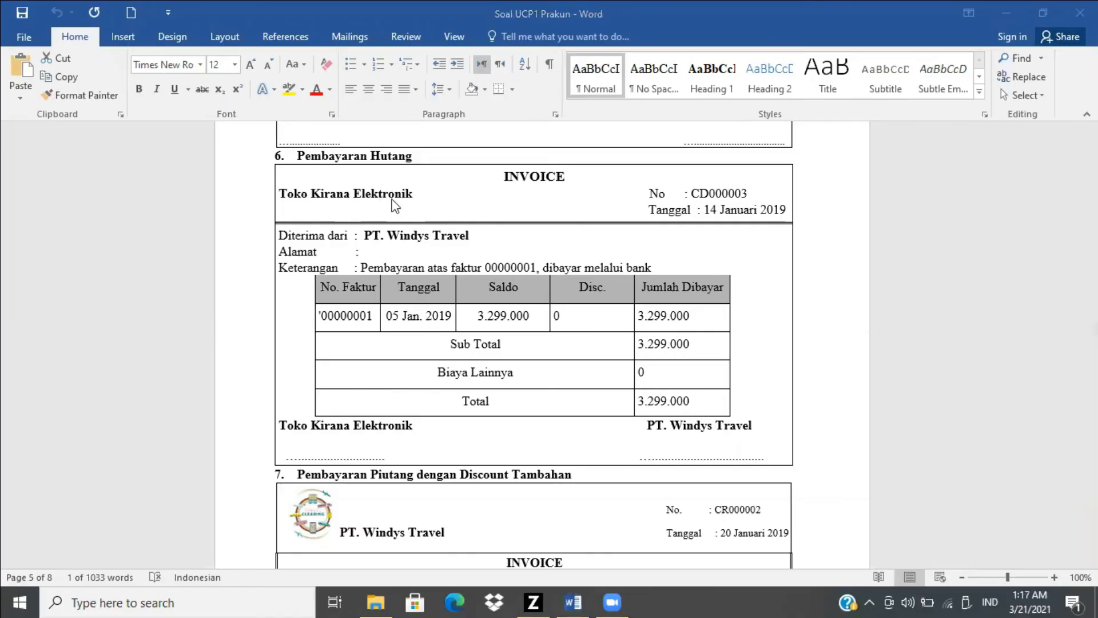
pyautogui.hotkey('alt', 'Tab')
pyautogui.click(276, 152)
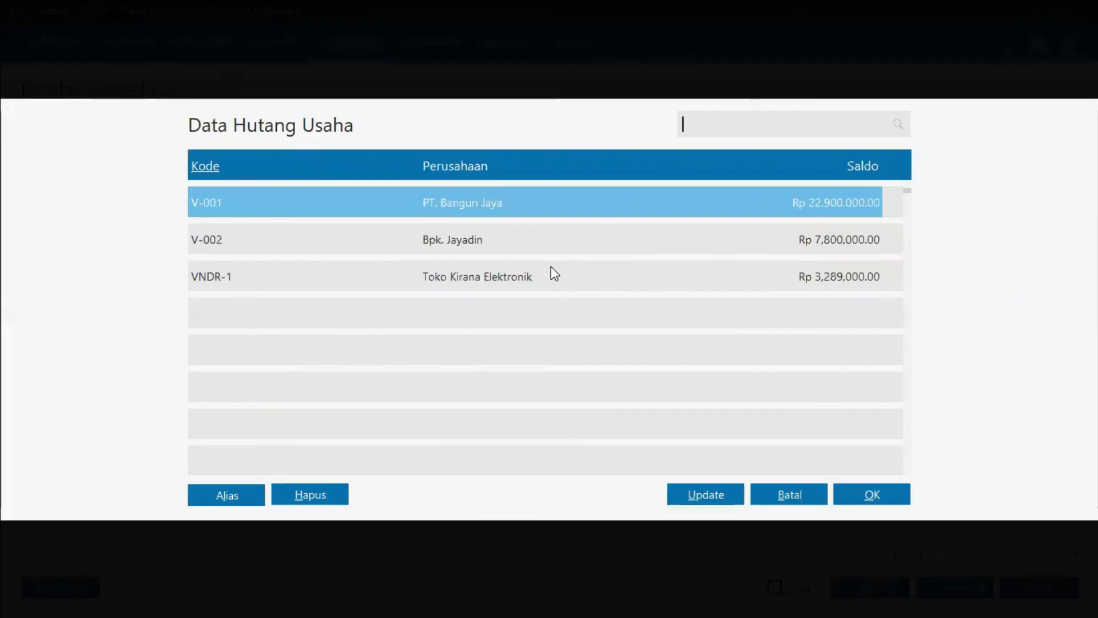
pyautogui.click(551, 267)
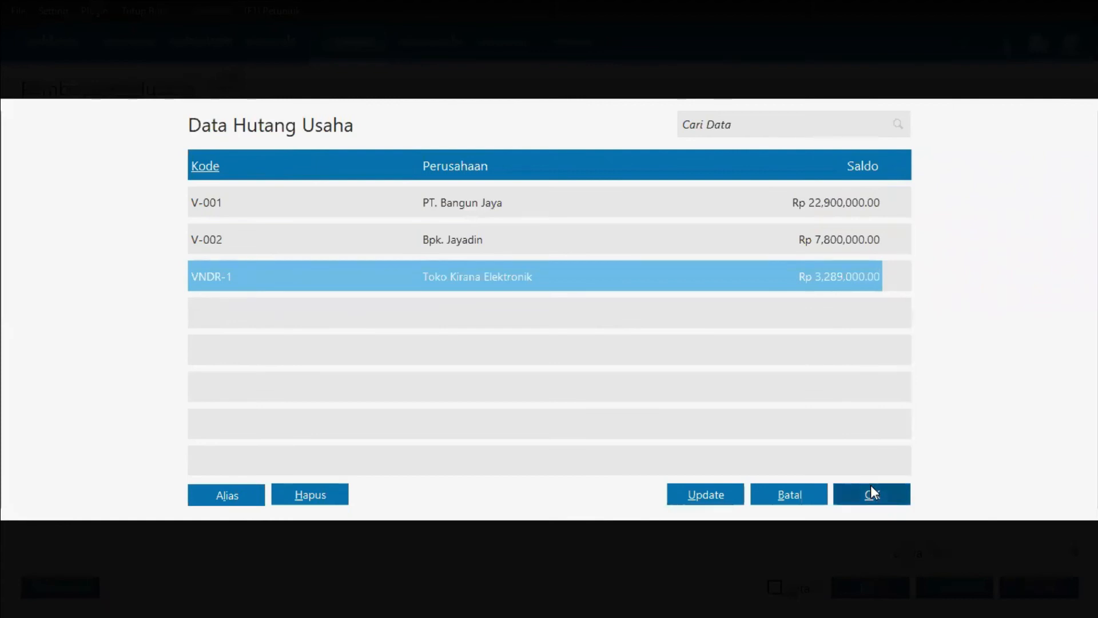
pyautogui.click(872, 491)
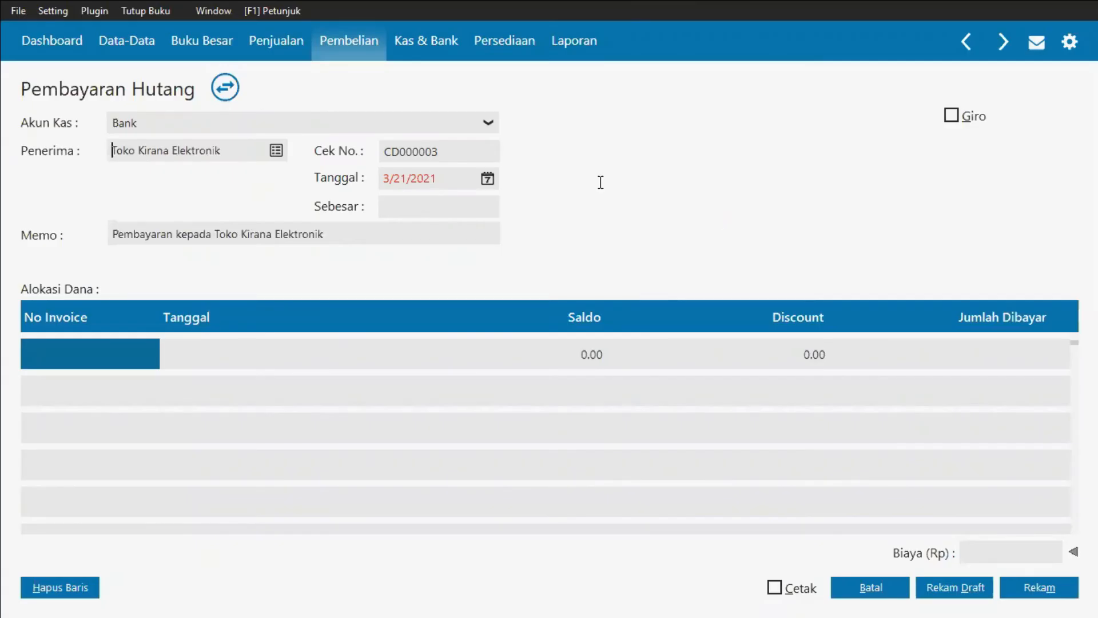
# Step: Set the payment date to 14 January 2019 using the calendar picker
pyautogui.hotkey('alt', 'Tab')
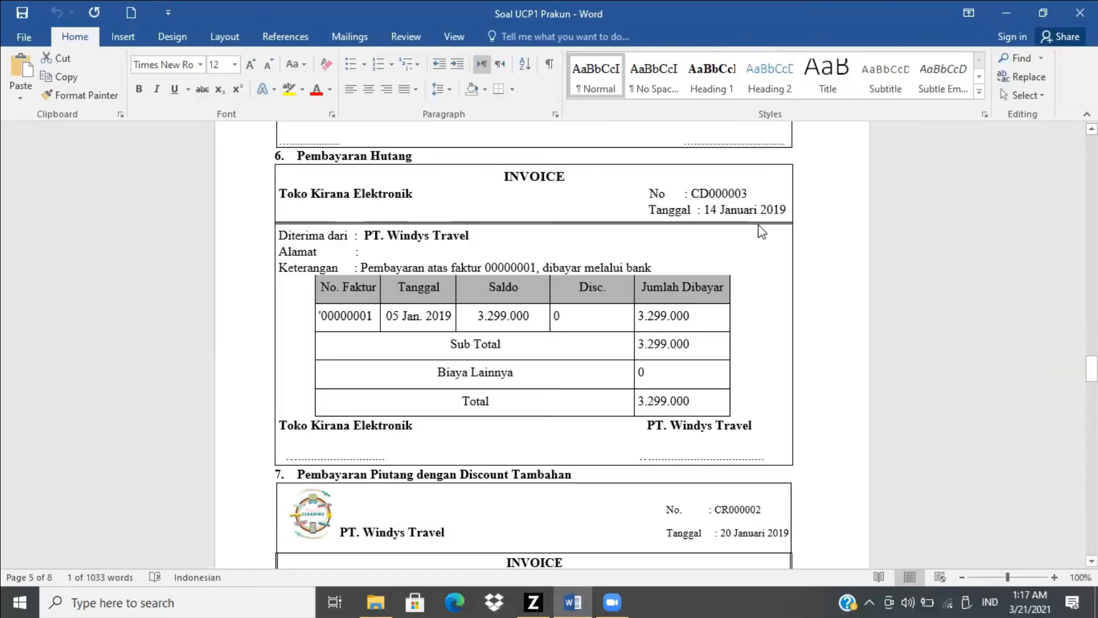
pyautogui.hotkey('alt', 'Tab')
pyautogui.click(487, 179)
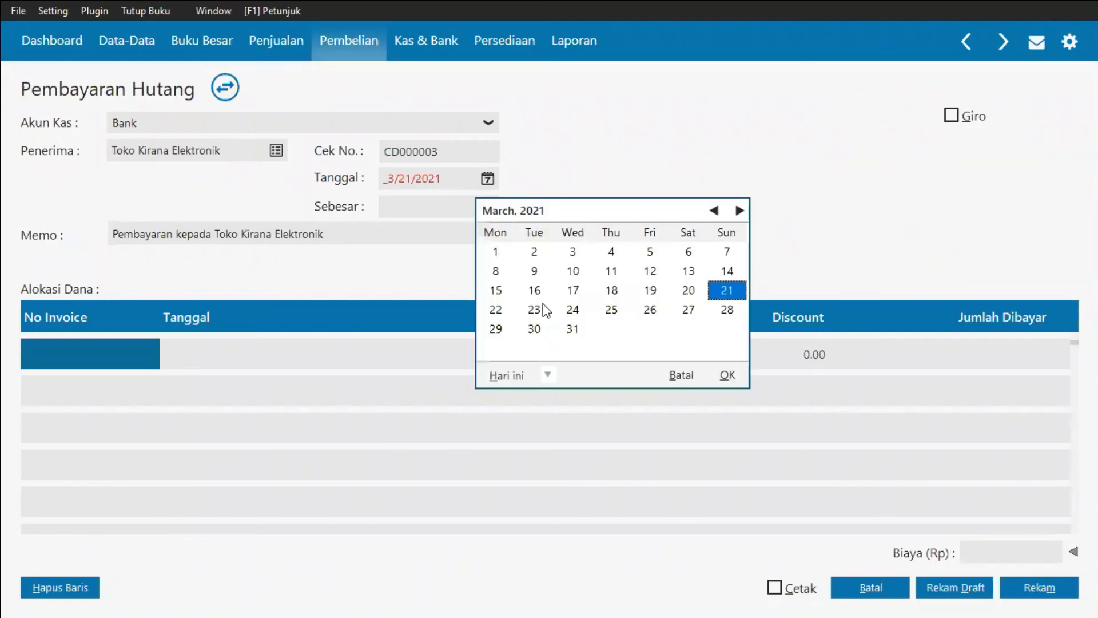
pyautogui.click(547, 376)
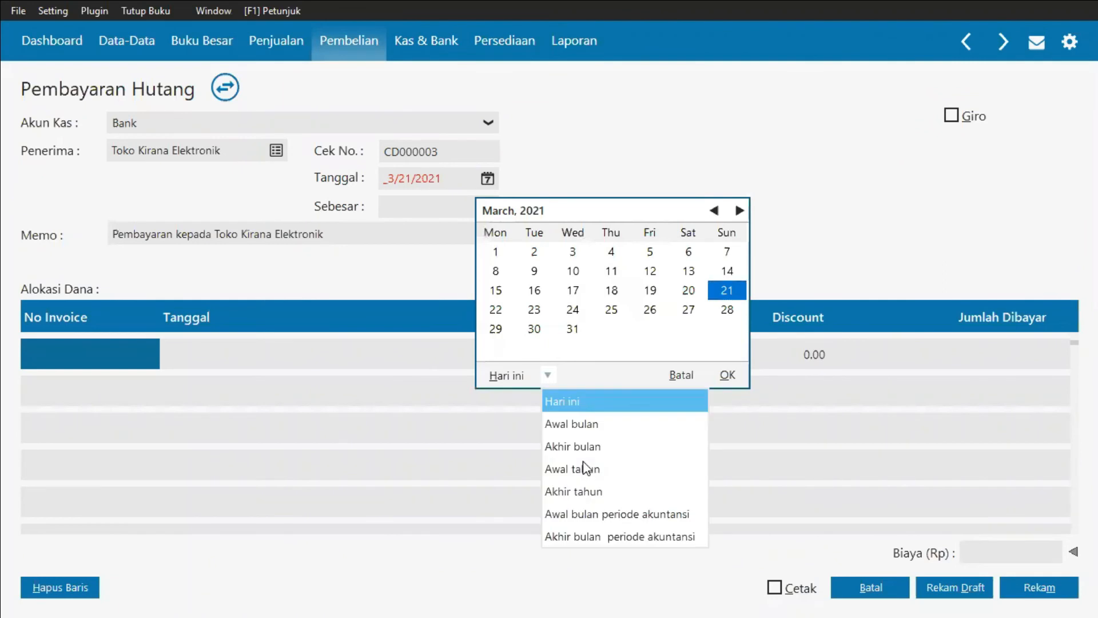
pyautogui.click(601, 517)
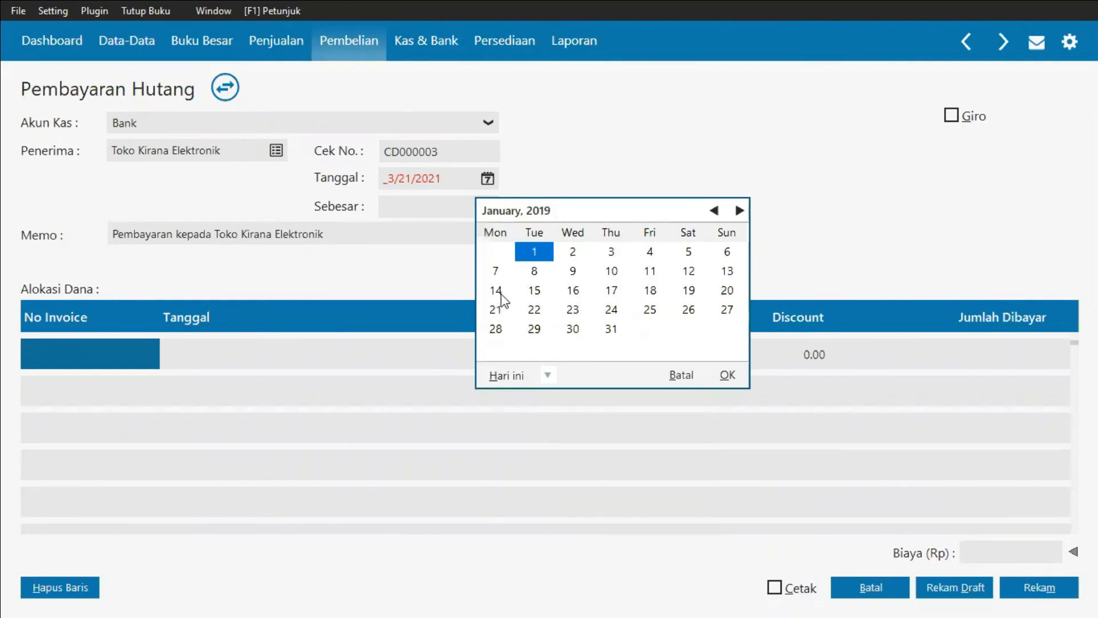
pyautogui.click(728, 374)
# Step: Change the memo to read 'Pembayaran Utang kepada Toko Kirana Elektronik'
pyautogui.hotkey('alt', 'Tab')
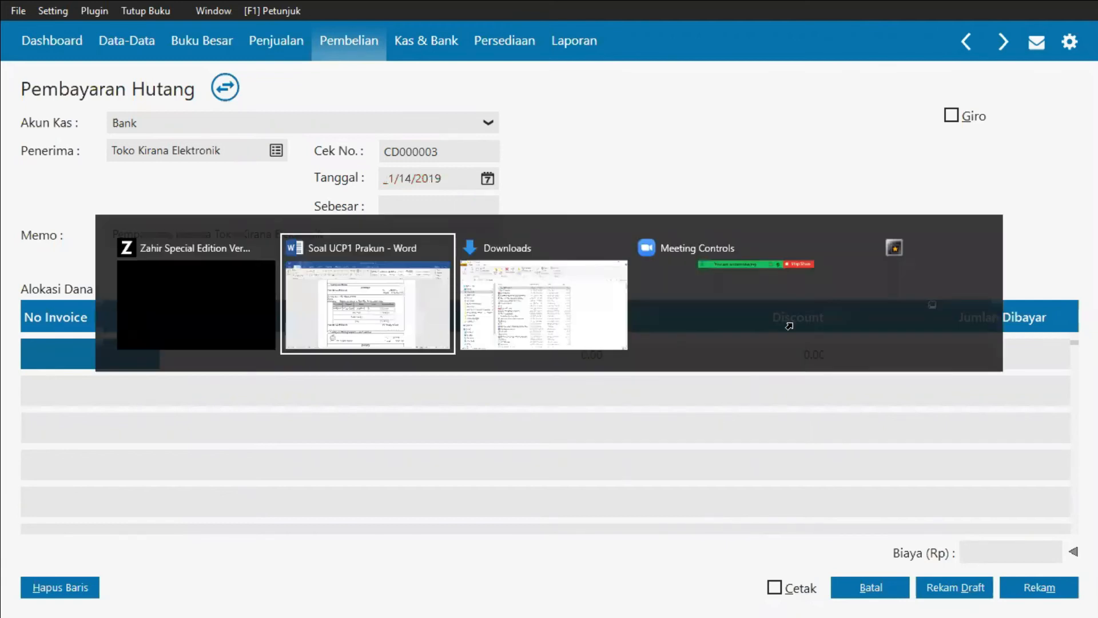
pyautogui.hotkey('alt', 'Tab')
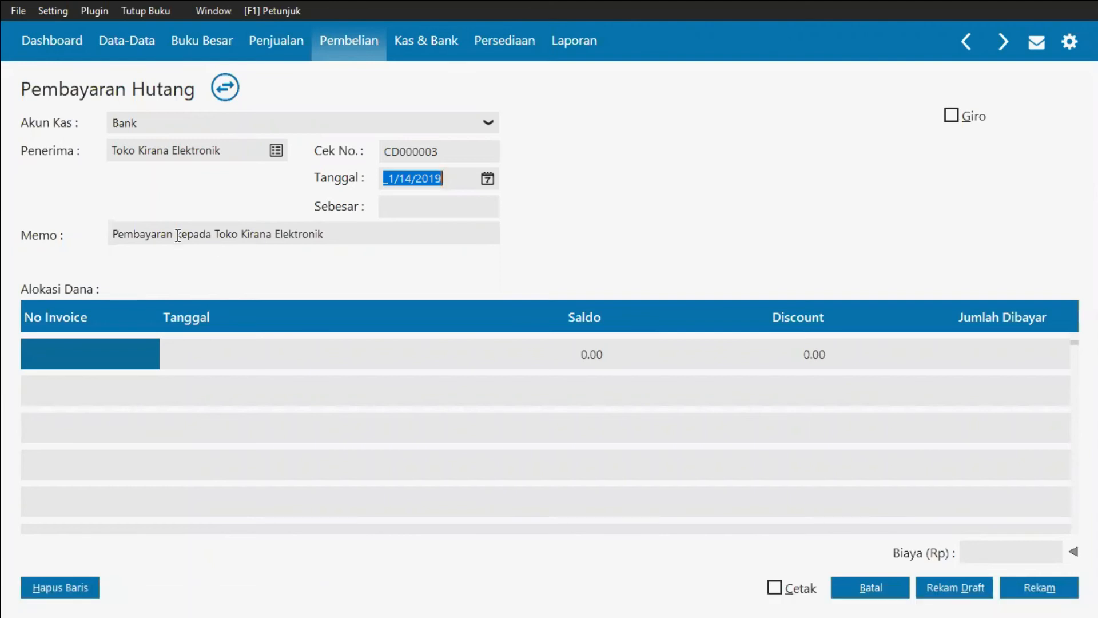
pyautogui.click(179, 235)
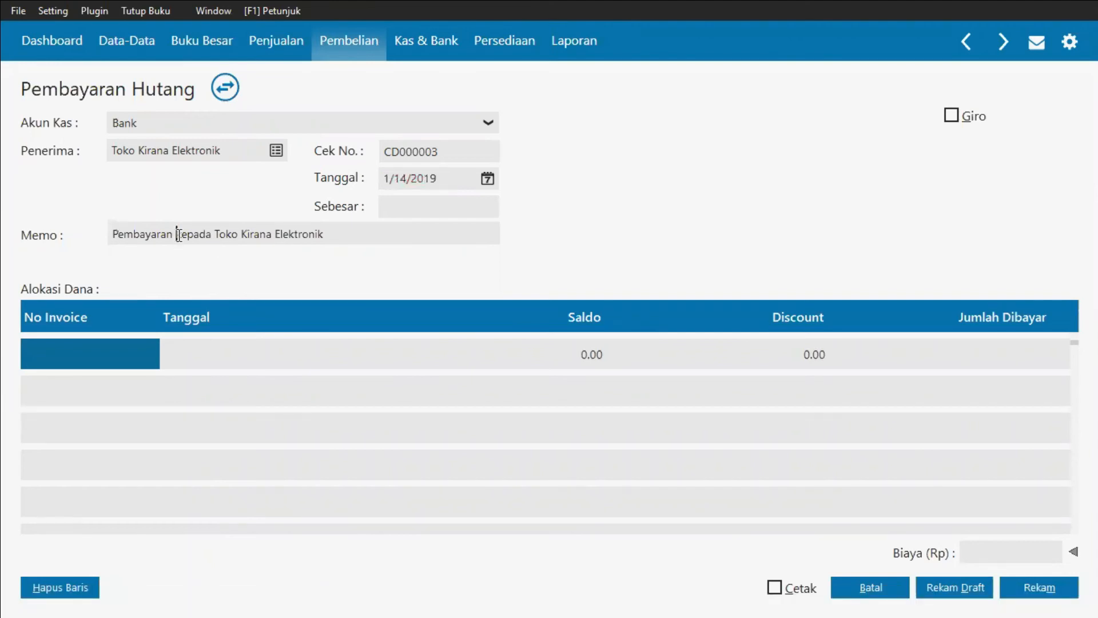
pyautogui.write('Utang')
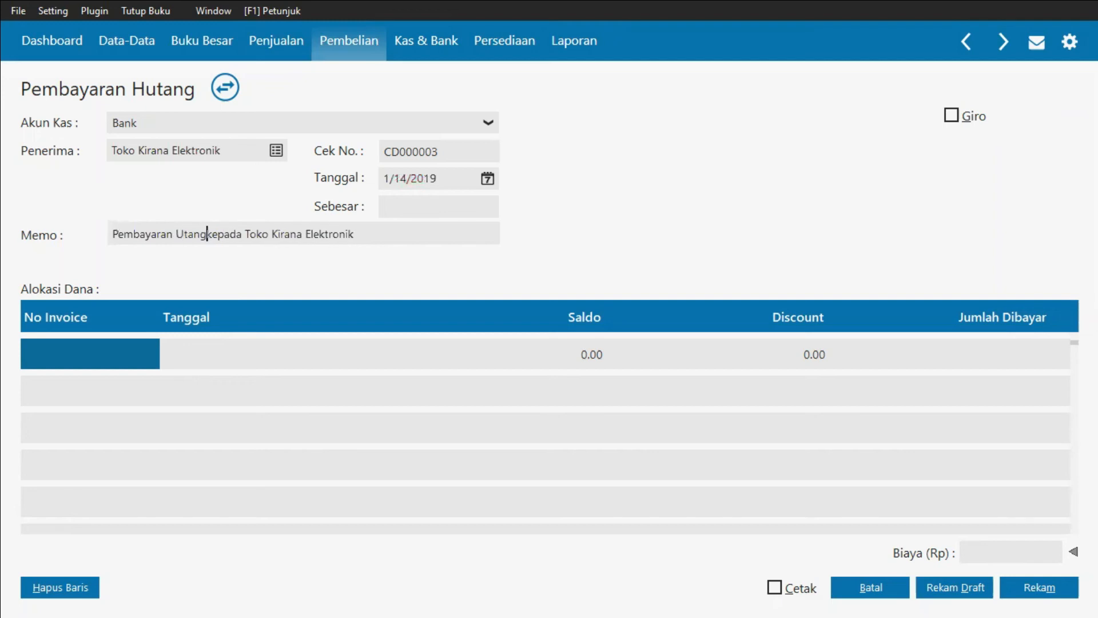
# Step: Allocate the payment to invoice 00000001 and compare it with the Word document
pyautogui.doubleClick(136, 348)
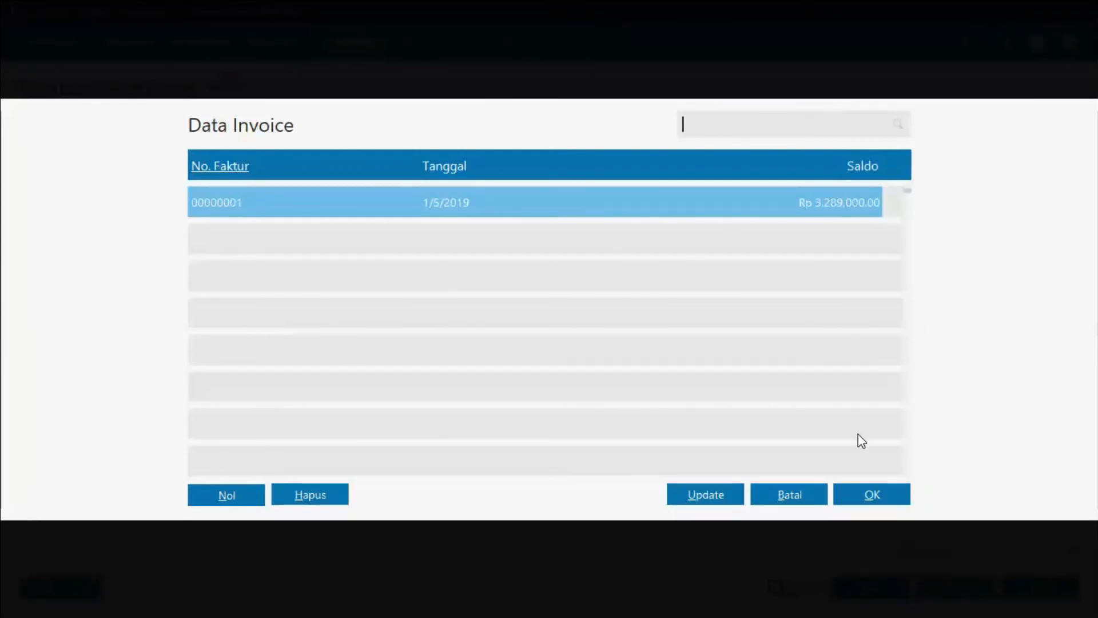
pyautogui.click(872, 495)
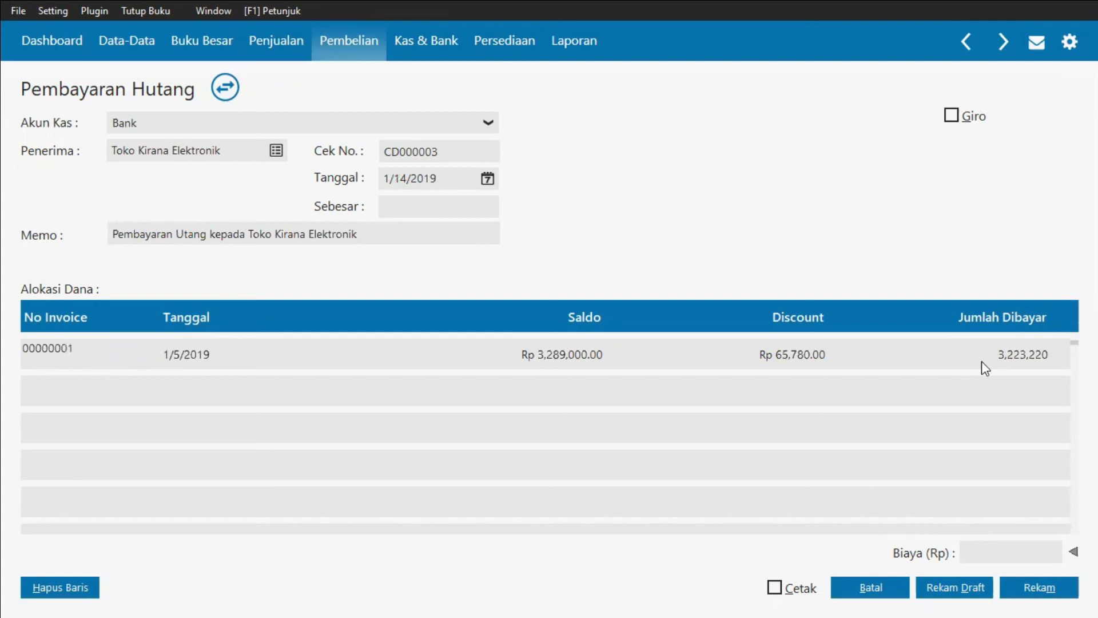
pyautogui.hotkey('alt', 'Tab')
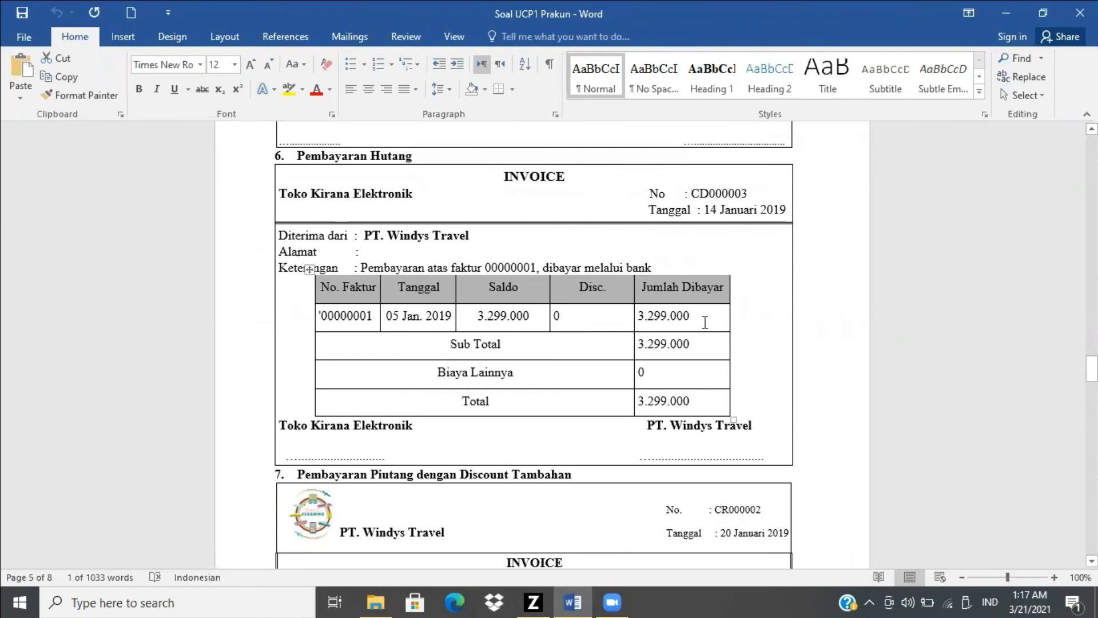
pyautogui.hotkey('alt', 'Tab')
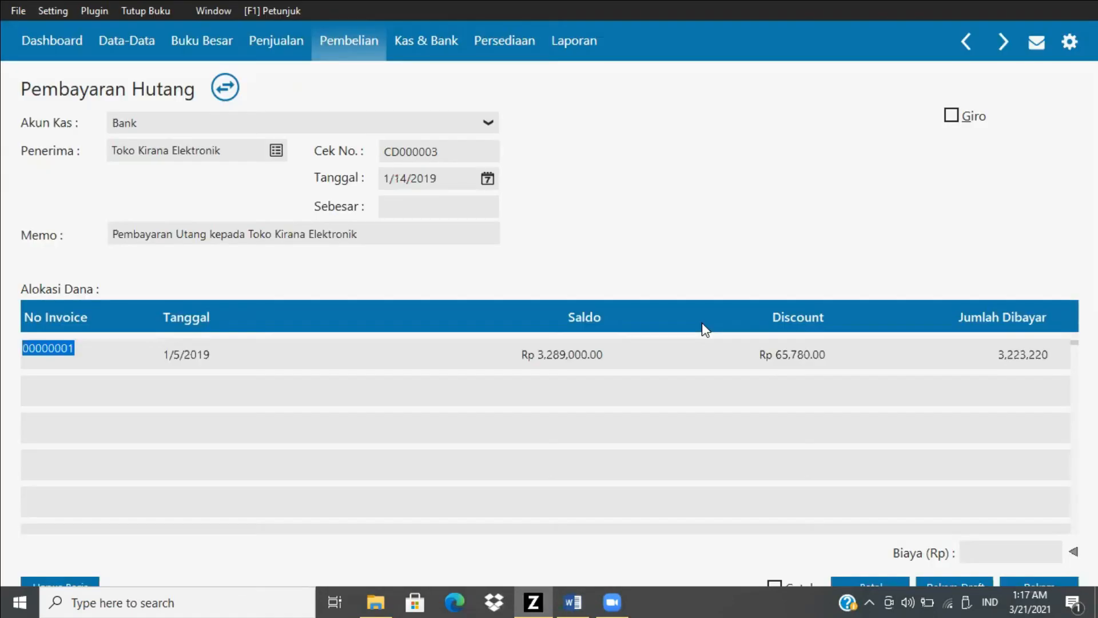
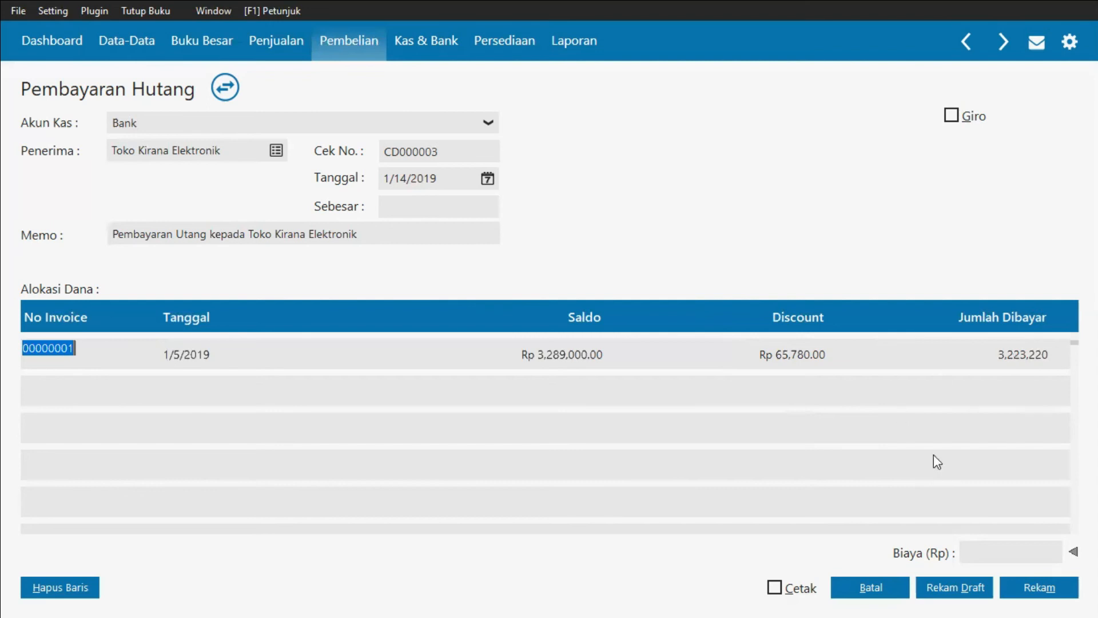
# Step: Fill in the payment amount from the allocation, record the debt payment, and close the payment screens
pyautogui.click(452, 206)
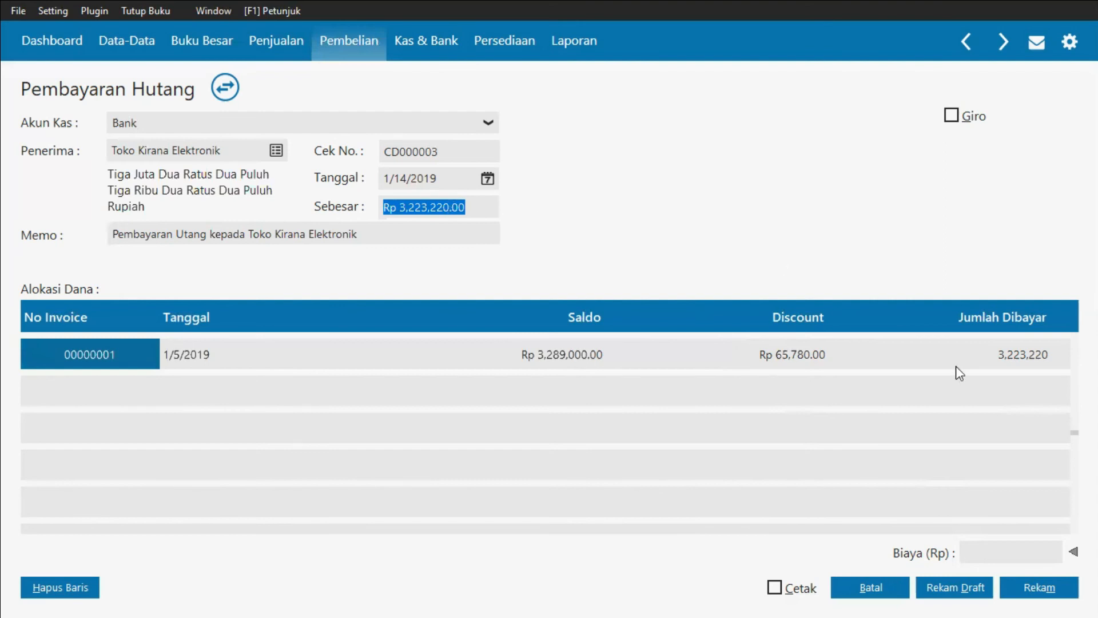
pyautogui.click(1035, 585)
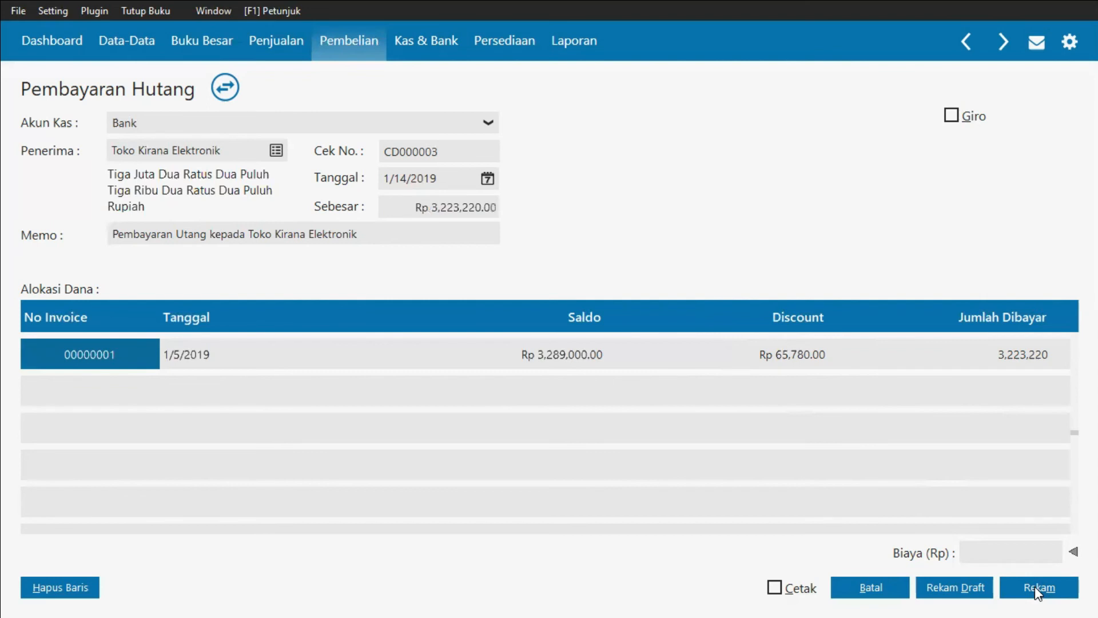
pyautogui.click(1035, 586)
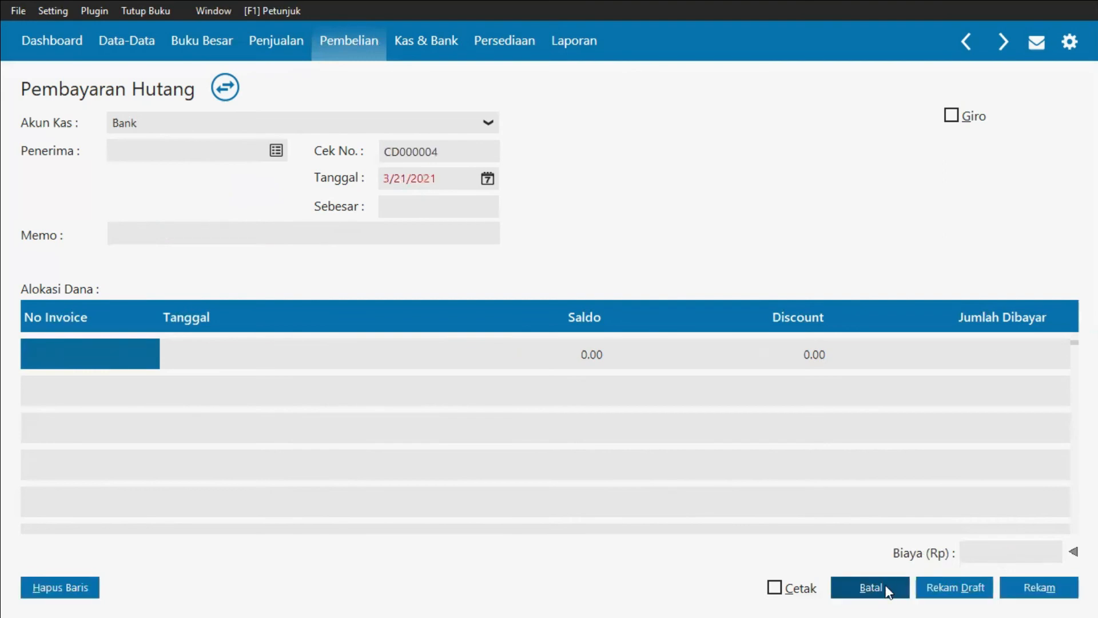
pyautogui.click(887, 592)
pyautogui.click(888, 593)
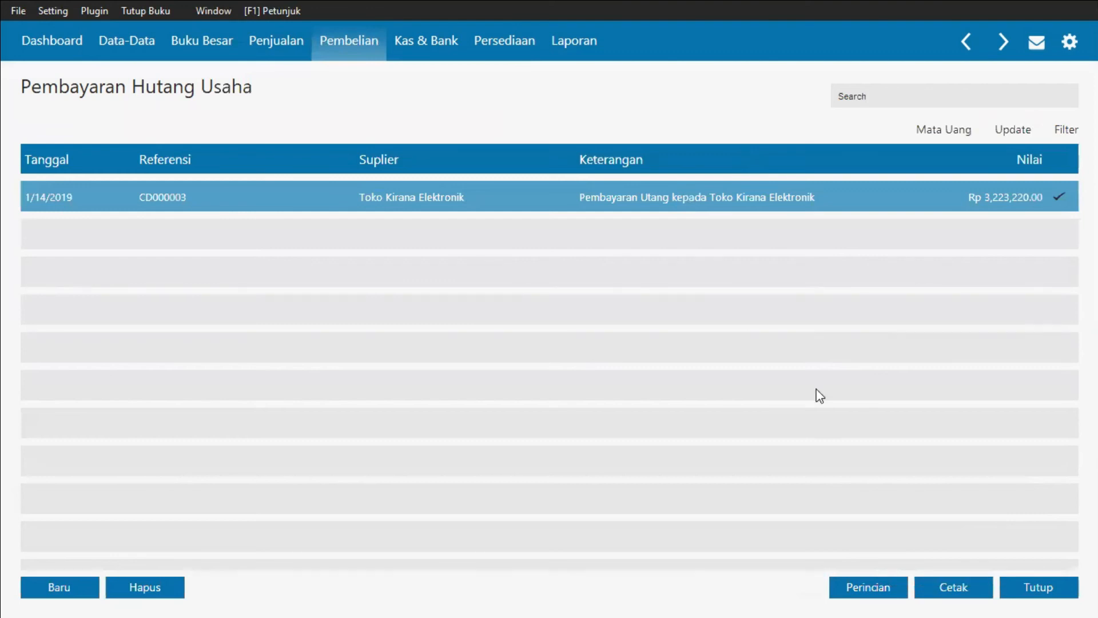
pyautogui.click(1044, 594)
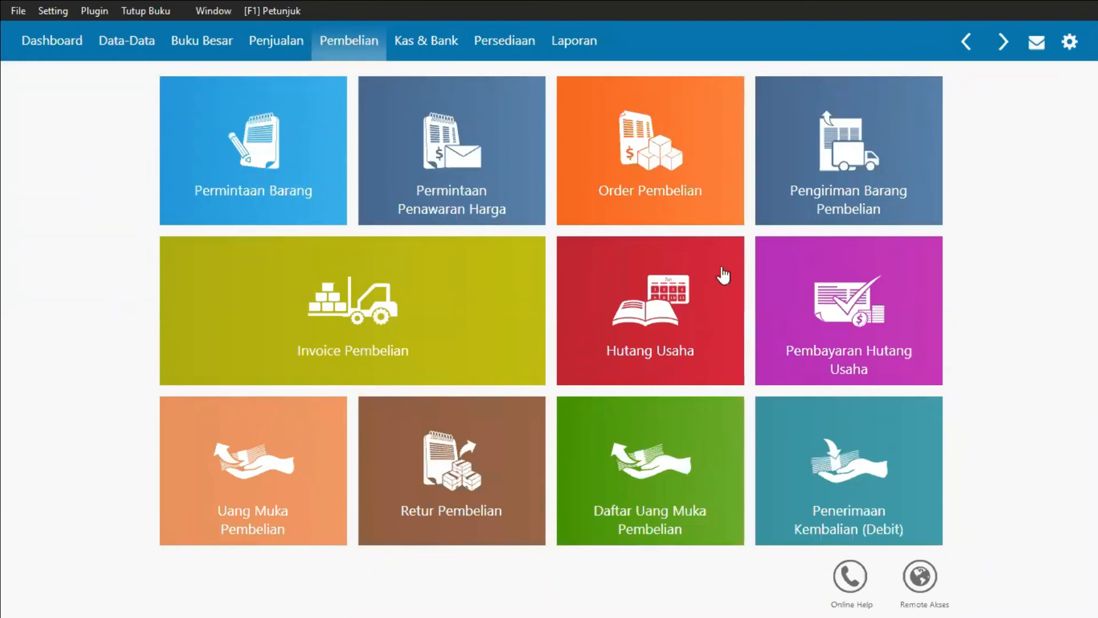
# Step: Review the accounts payable balances per supplier, then close the list
pyautogui.click(700, 303)
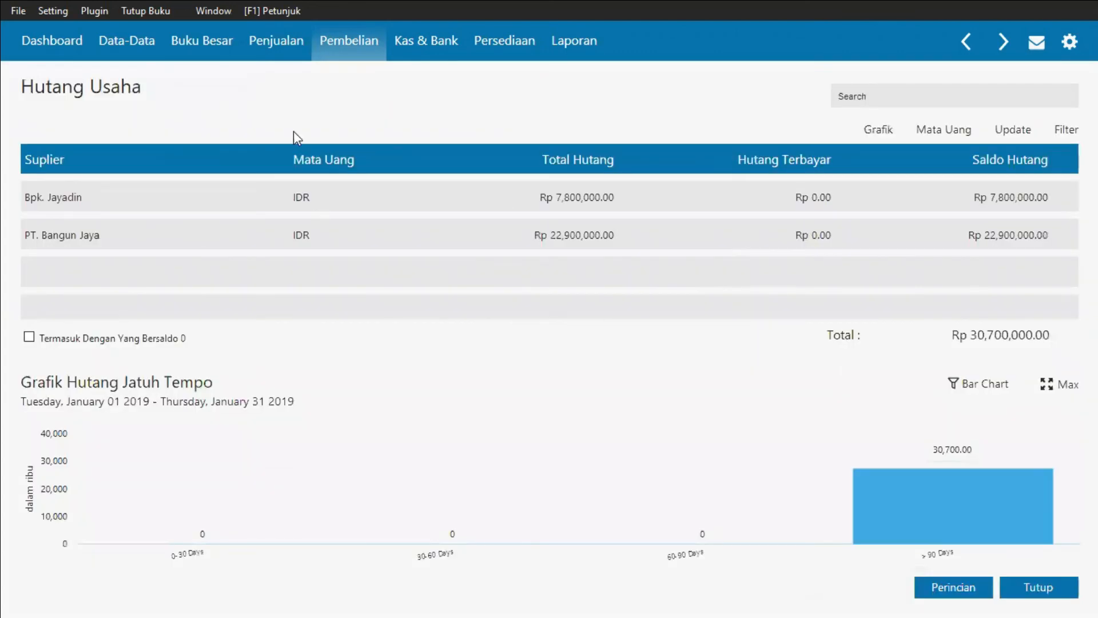
pyautogui.click(144, 207)
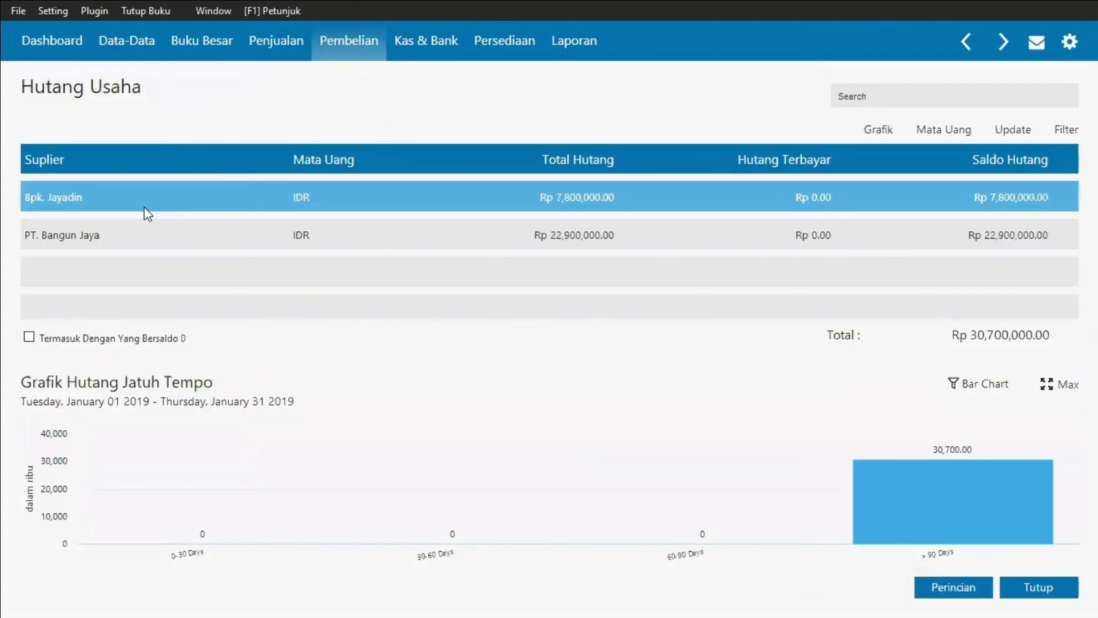
pyautogui.click(152, 176)
pyautogui.click(78, 236)
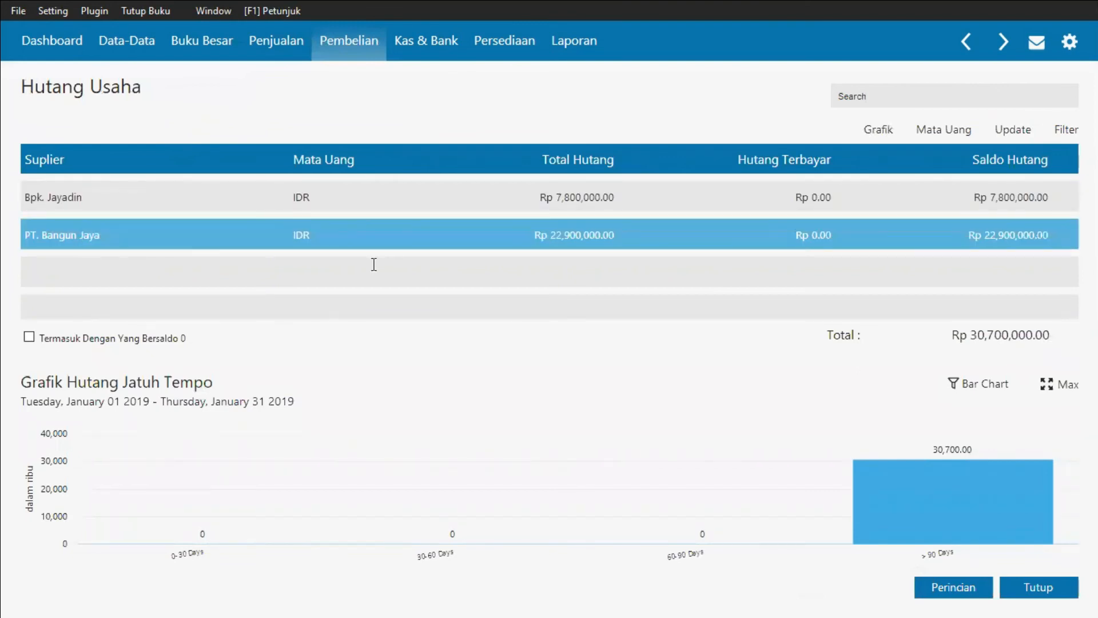
pyautogui.click(1035, 589)
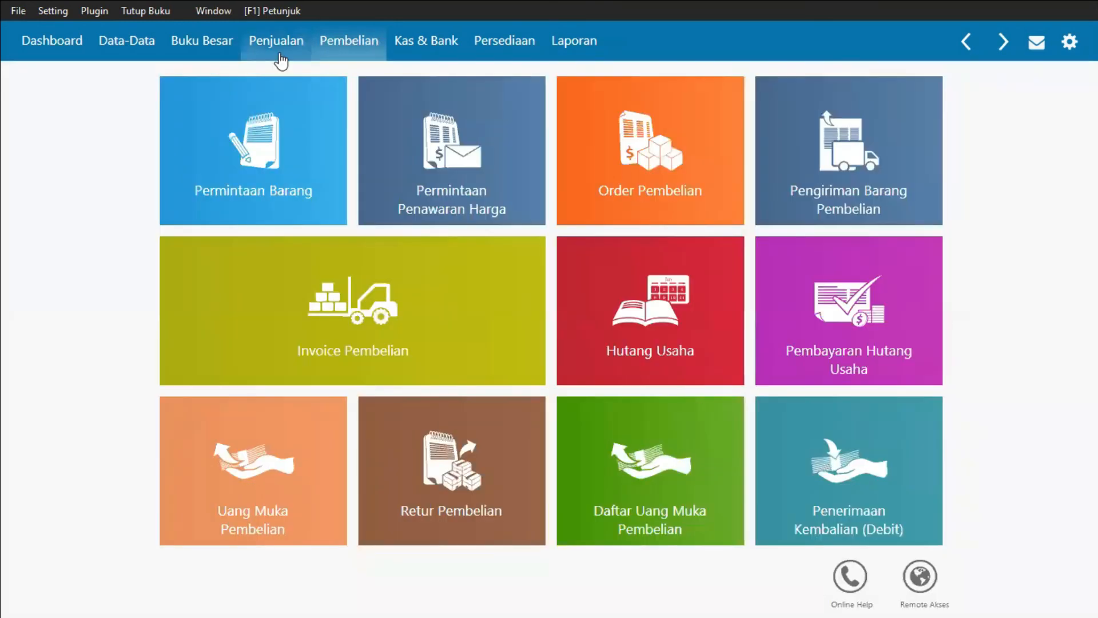
# Step: Review the accounts receivable balances per customer in the sales section, then close the list
pyautogui.click(279, 46)
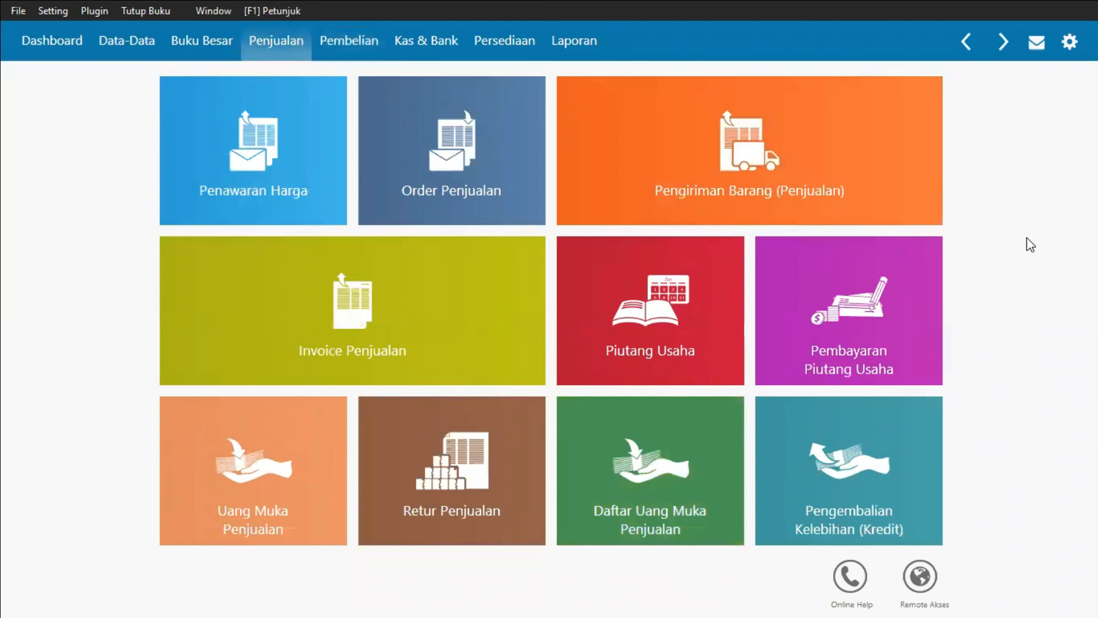
pyautogui.moveTo(701, 275)
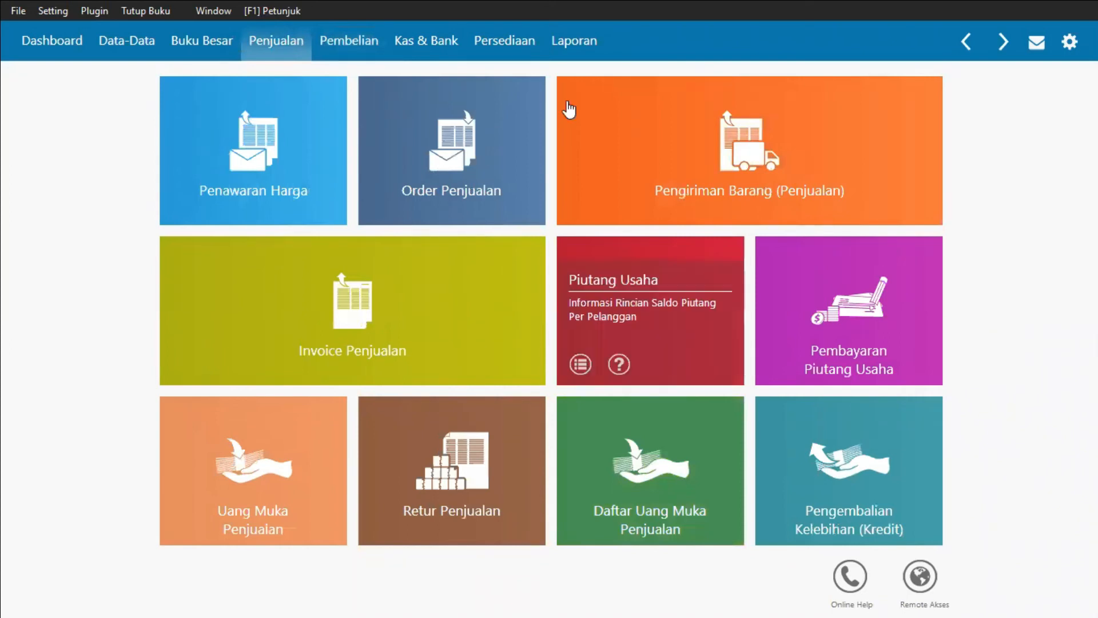
pyautogui.click(692, 315)
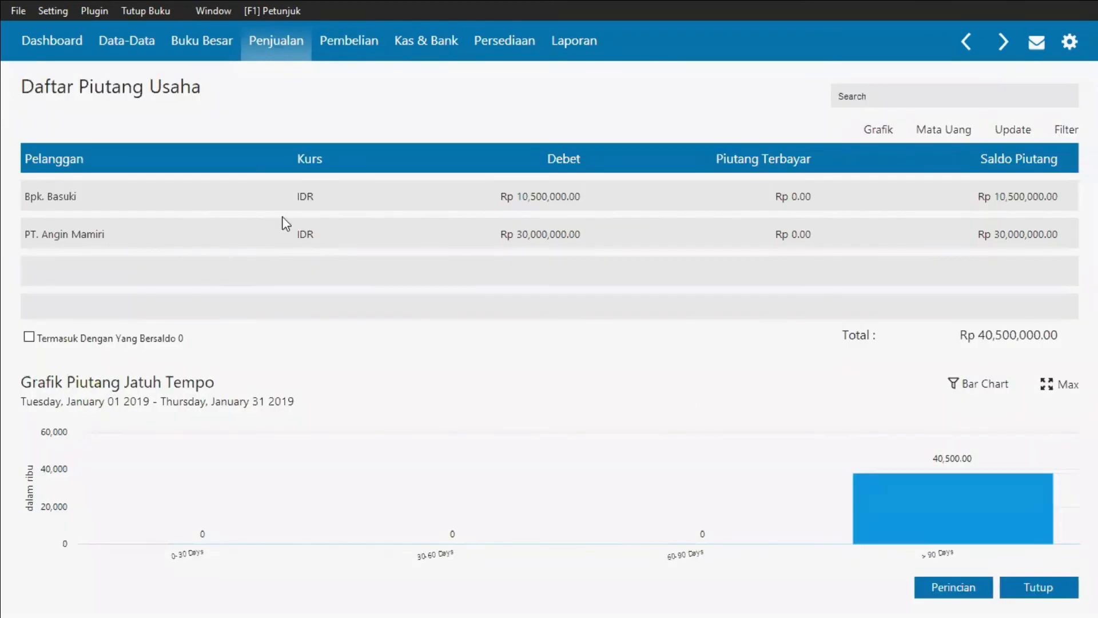
pyautogui.click(1024, 589)
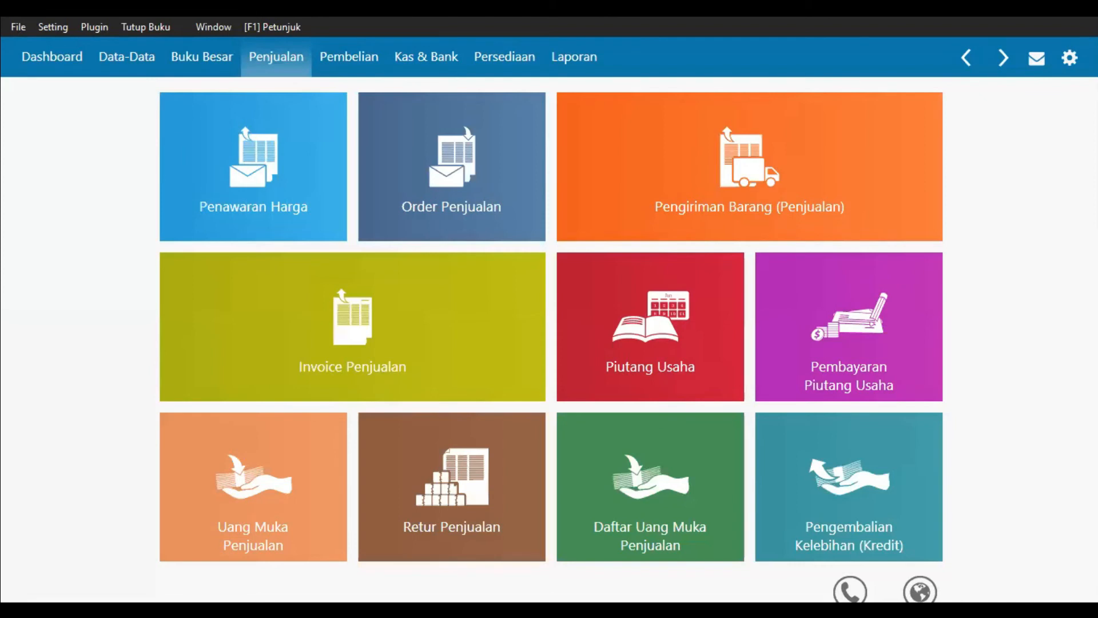
# Step: Start a new receivable payment and choose the individual customer rather than PT Angin Mamiri as payer
pyautogui.moveTo(851, 296)
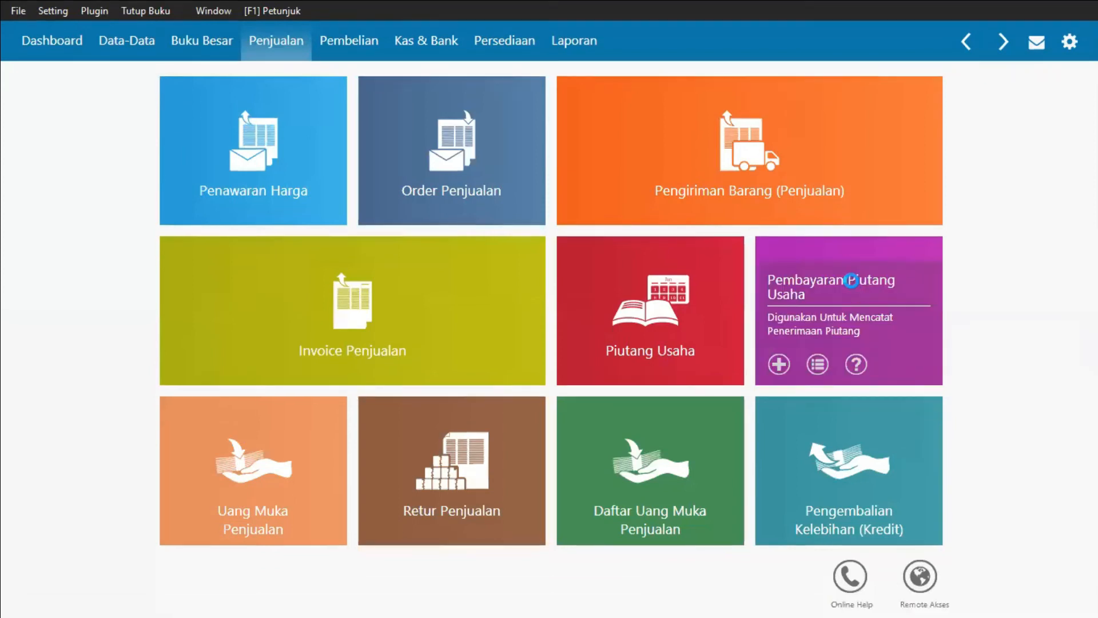
pyautogui.click(862, 351)
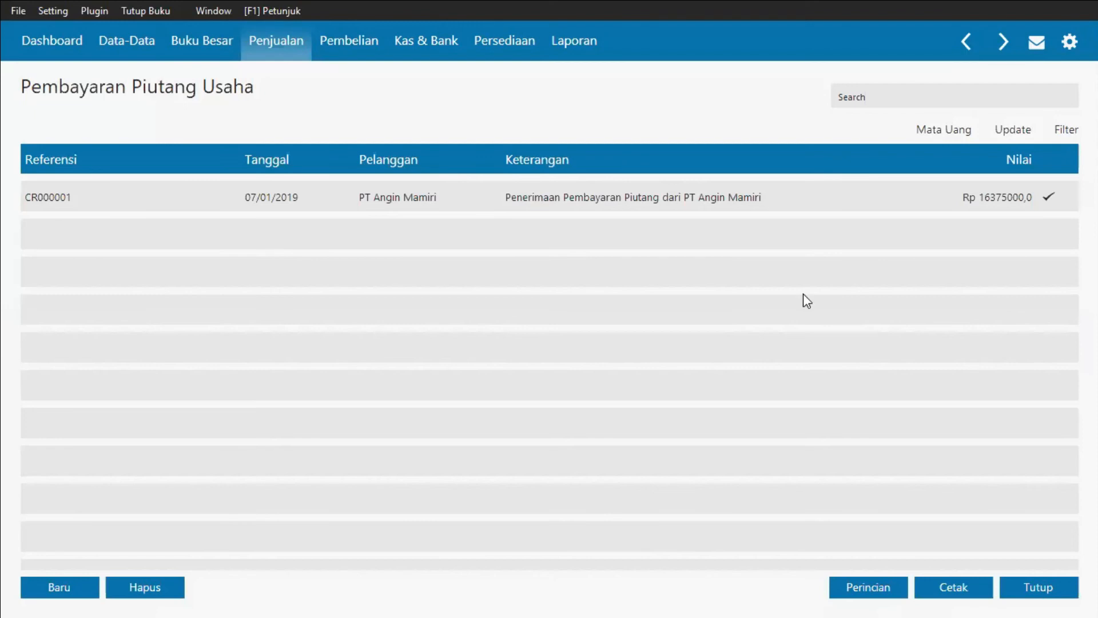
pyautogui.click(150, 202)
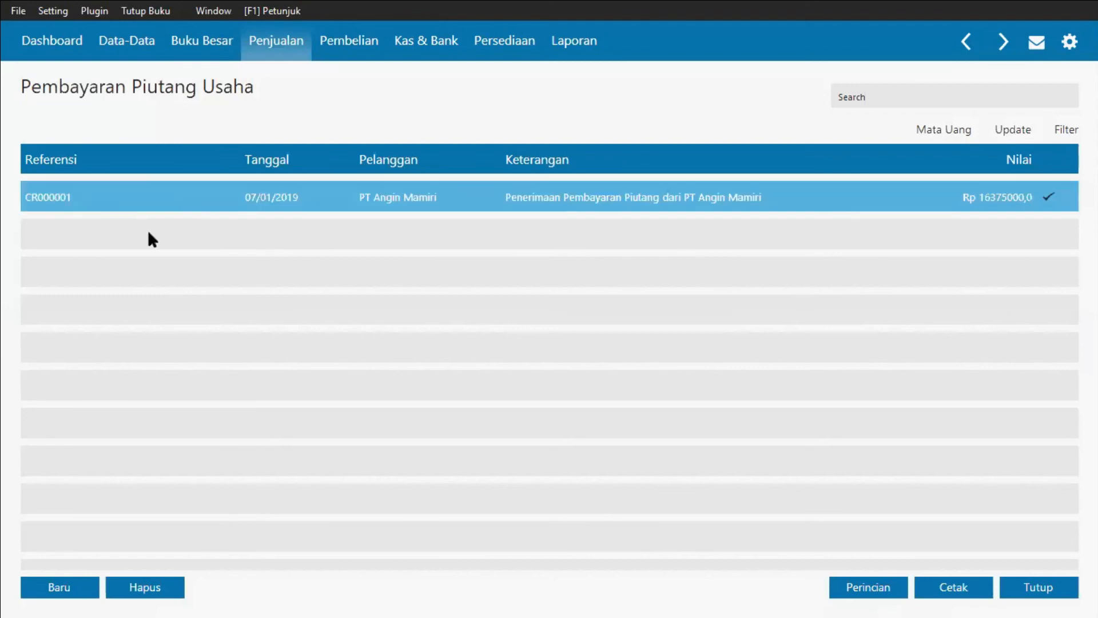
pyautogui.click(343, 476)
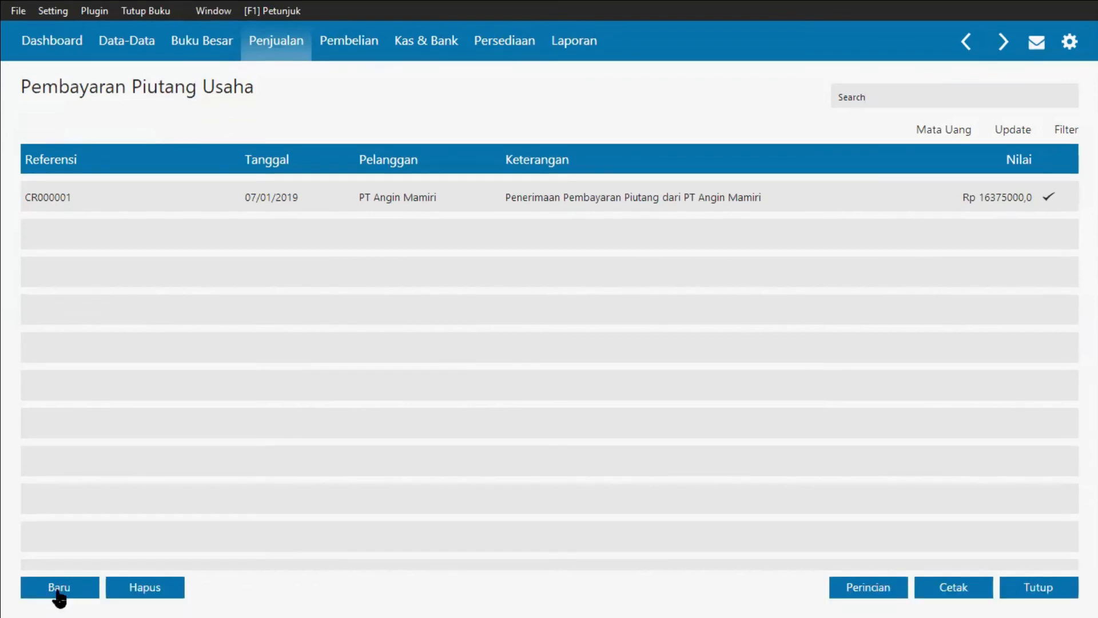
pyautogui.click(57, 599)
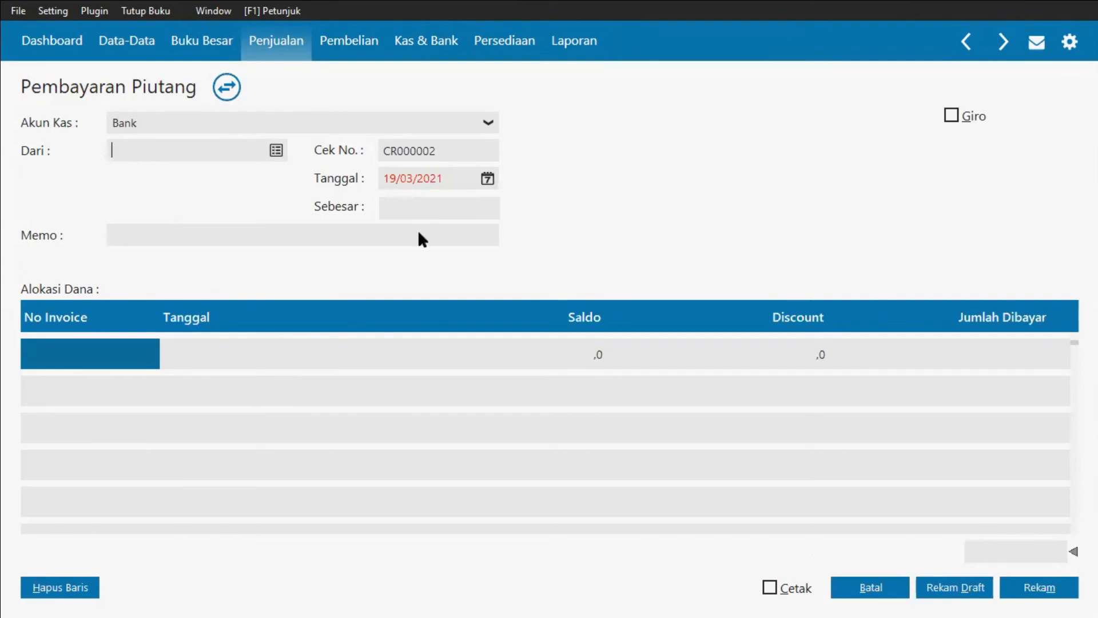
pyautogui.press('Return')
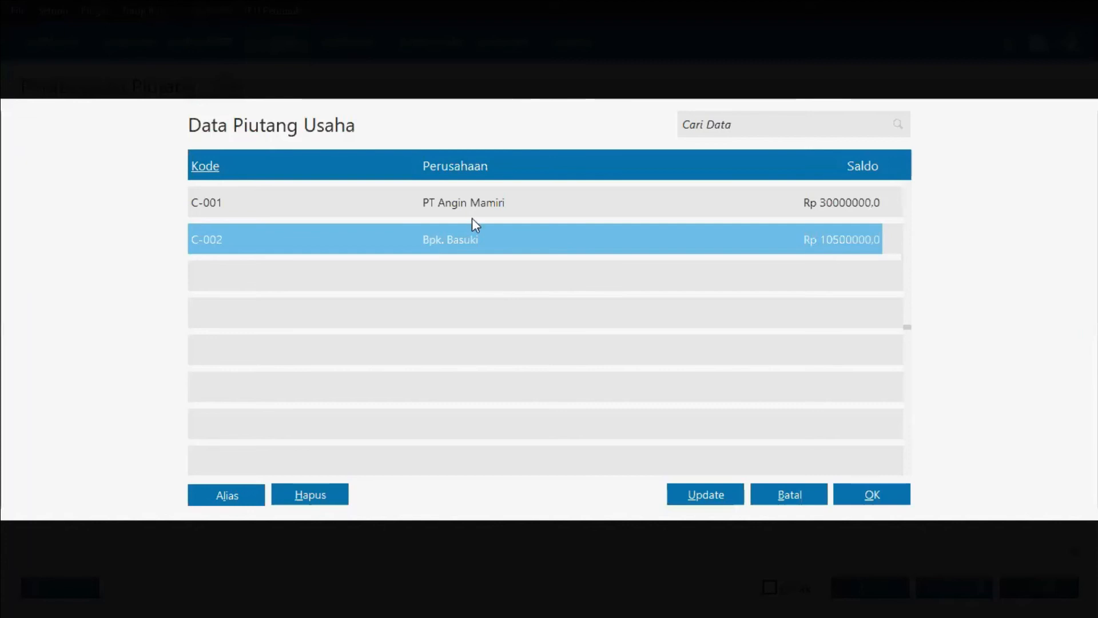
pyautogui.press('Return')
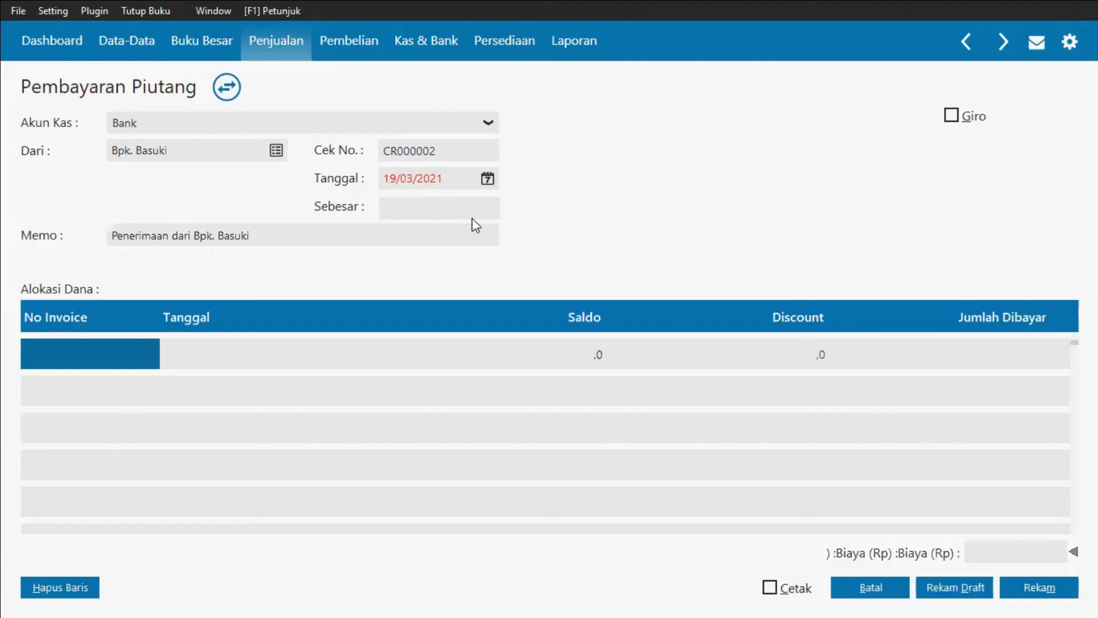
# Step: Set the memo to 'Pelunasan faktur INV-002 dari' followed by the customer's name
pyautogui.click(172, 235)
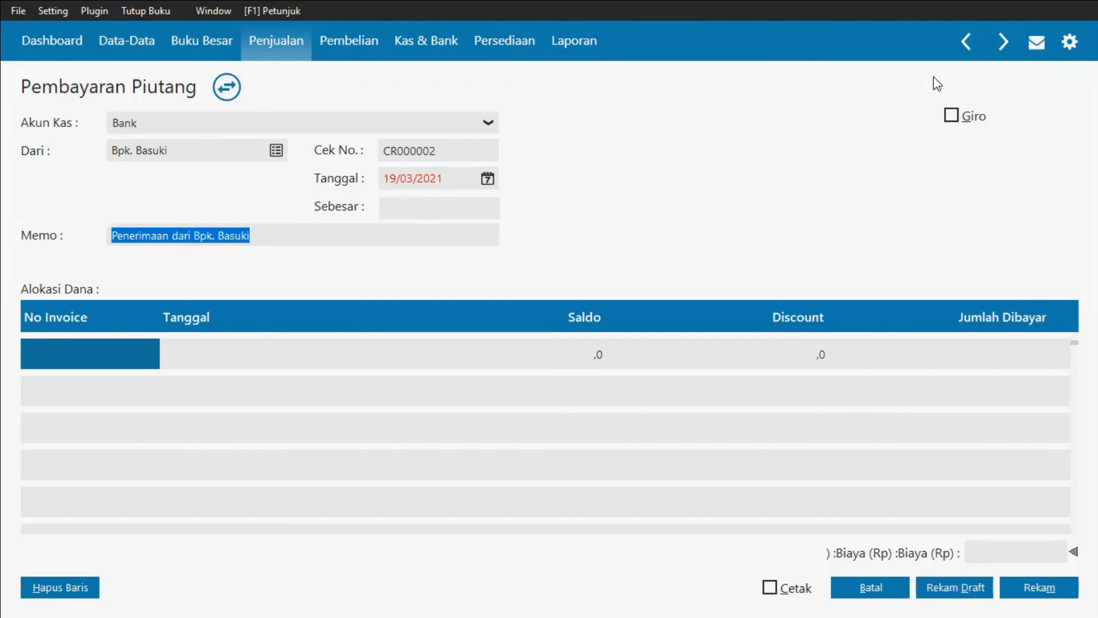
pyautogui.press('BackSpace')
pyautogui.press('BackSpace')
pyautogui.press('BackSpace')
pyautogui.press('BackSpace')
pyautogui.press('BackSpace')
pyautogui.press('BackSpace')
pyautogui.press('BackSpace')
pyautogui.press('BackSpace')
pyautogui.write('lunasan faktur')
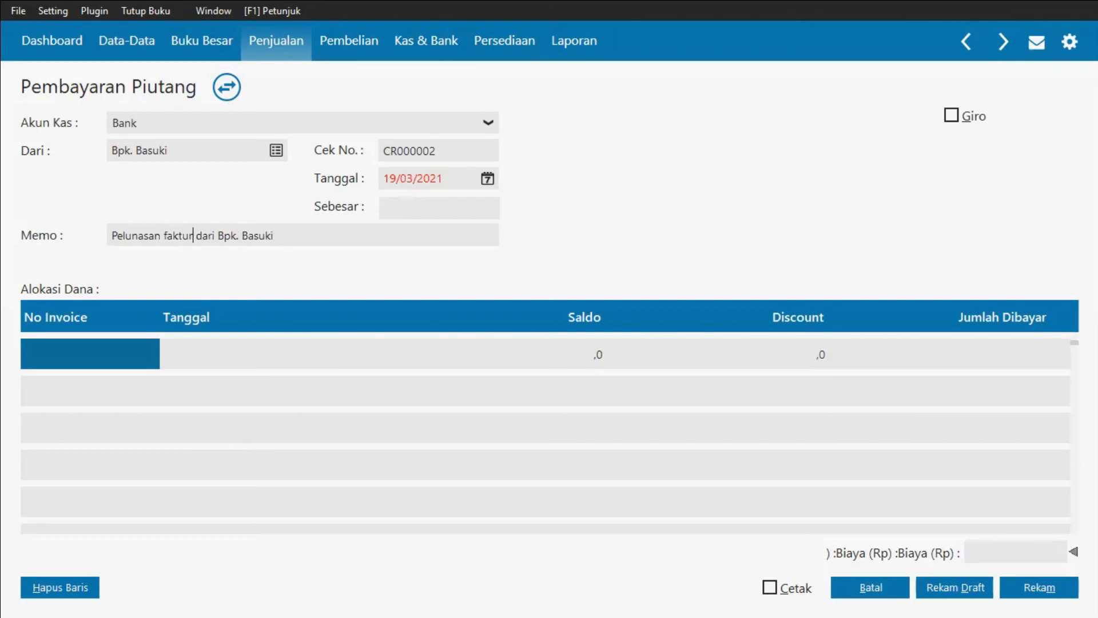
pyautogui.write(' INV ')
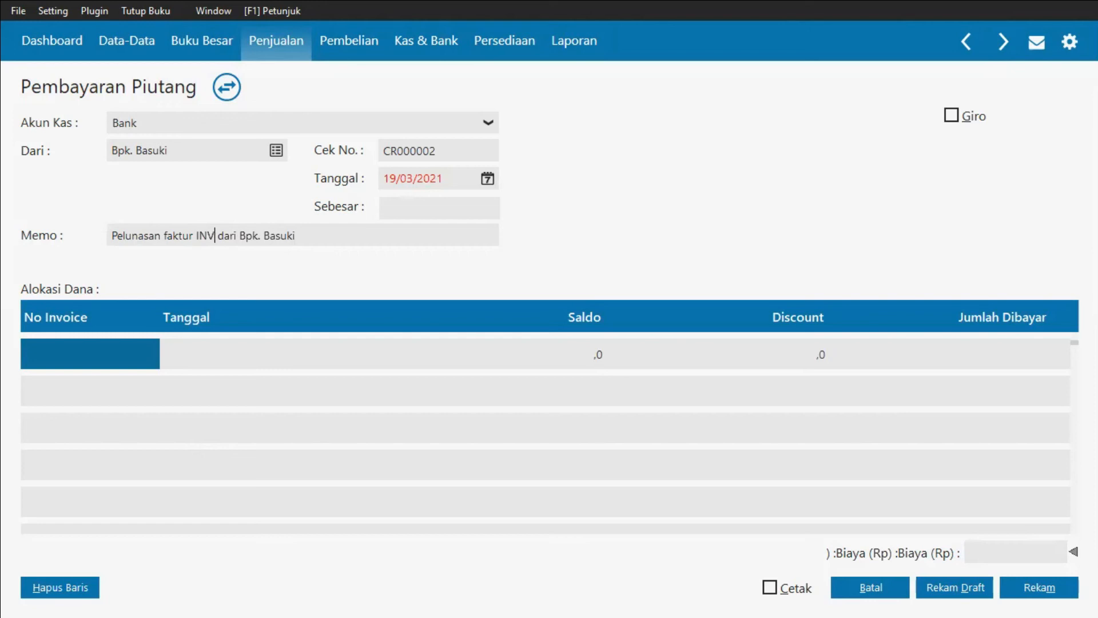
pyautogui.write('-002')
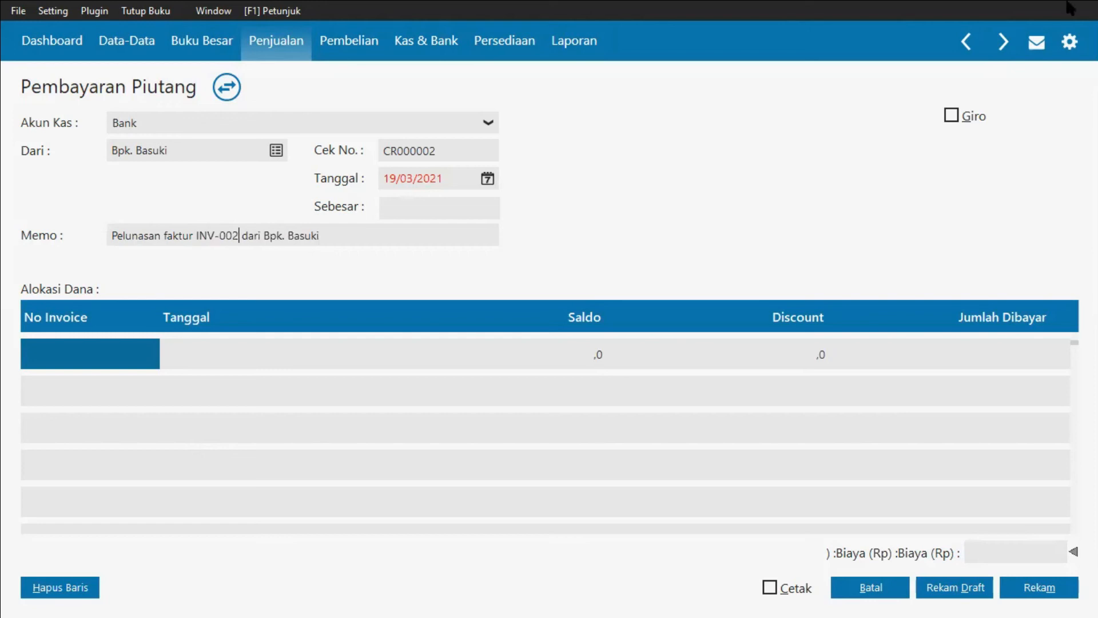
# Step: Set the receipt date to 20/01/2019
pyautogui.click(457, 178)
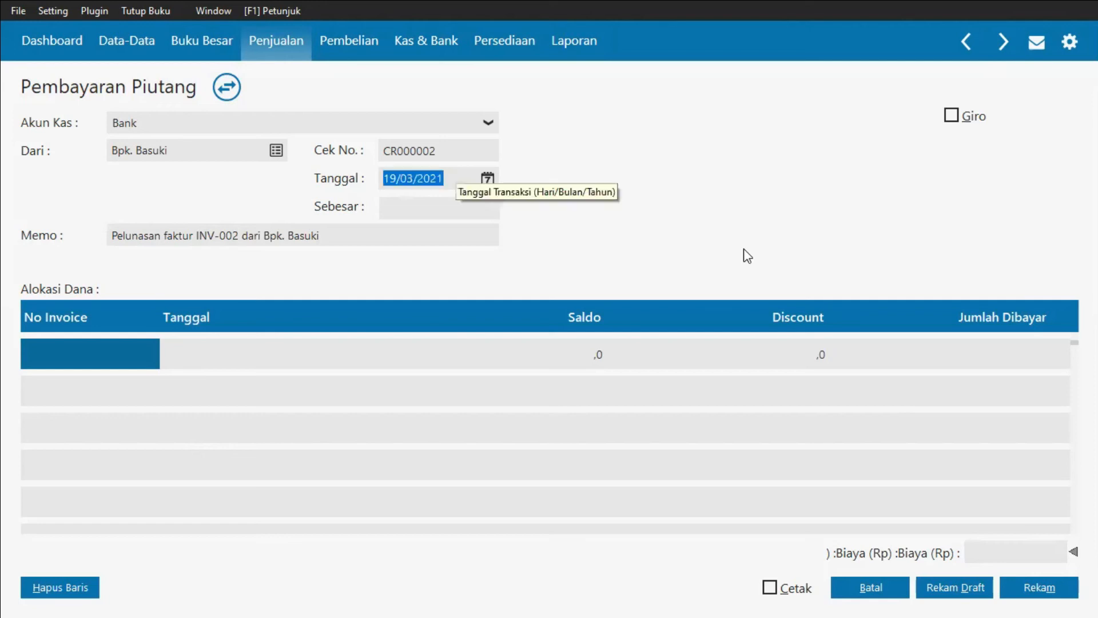
pyautogui.write('20/__/____')
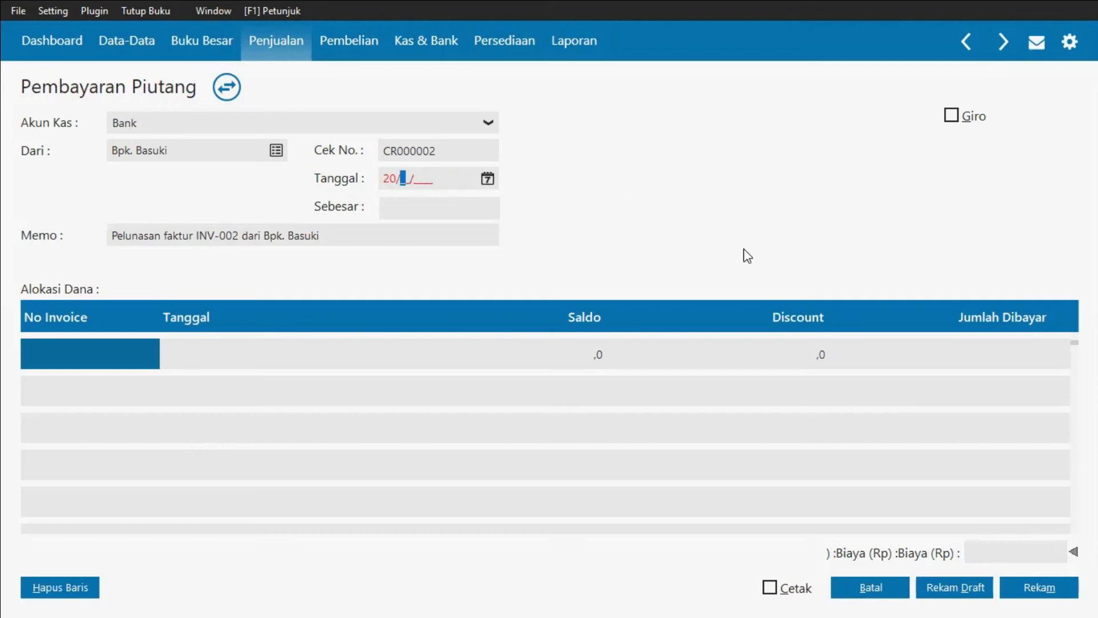
pyautogui.write('01/2019')
# Step: Allocate the receipt to invoice INV-002 and enter a discount of 200000
pyautogui.click(62, 350)
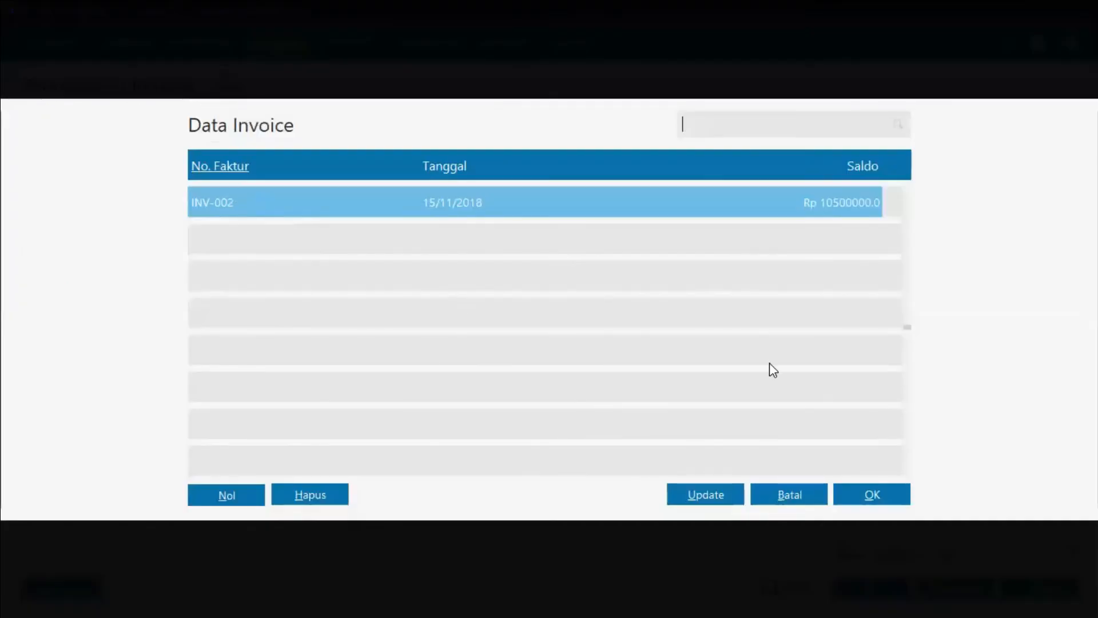
pyautogui.click(871, 495)
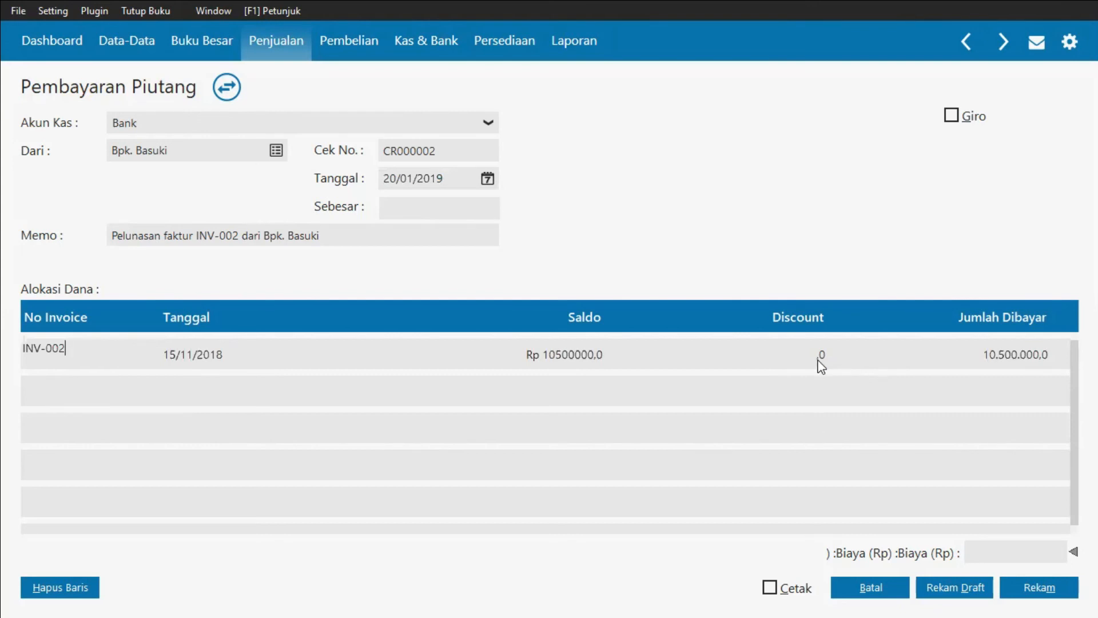
pyautogui.click(822, 359)
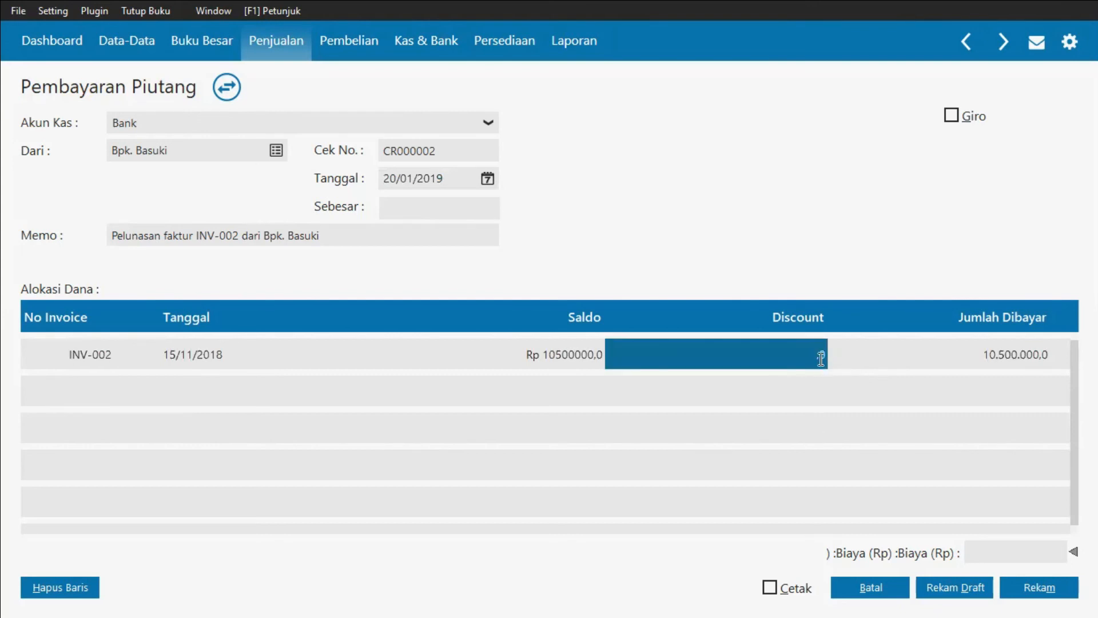
pyautogui.write('200000')
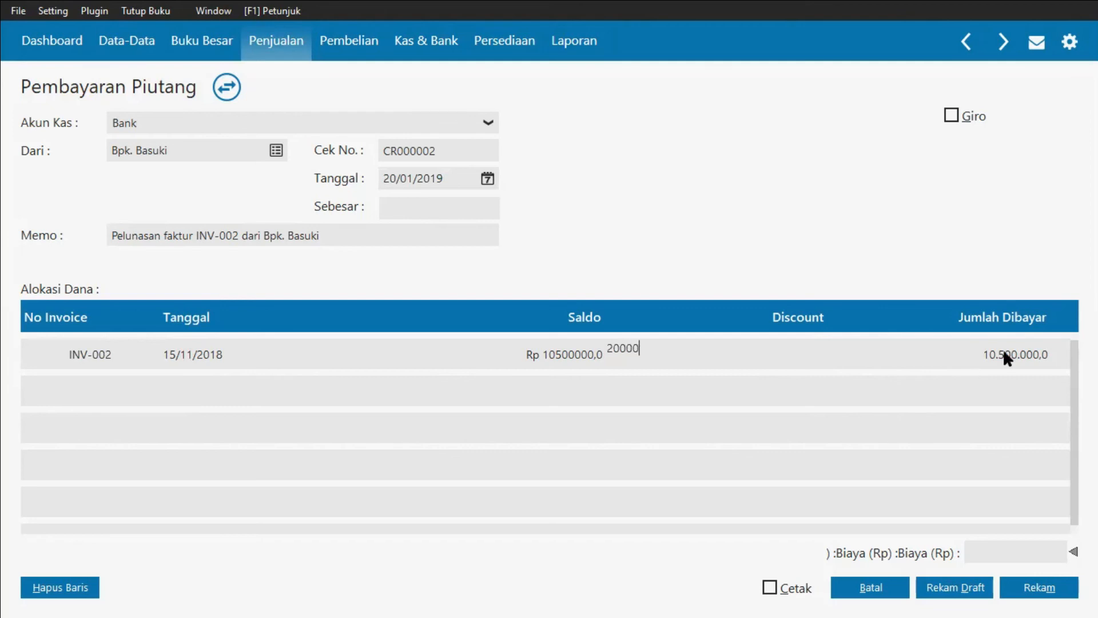
pyautogui.press('Return')
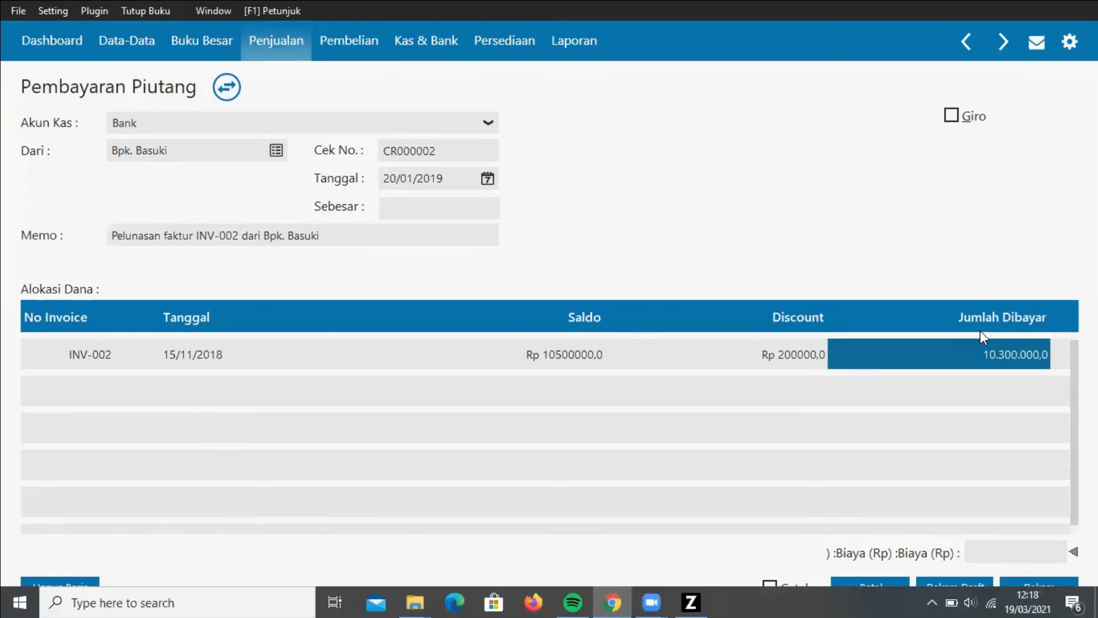
# Step: Set the amount paid on INV-002 to 10000000, fill in the received amount, and record the receivable payment
pyautogui.write('1')
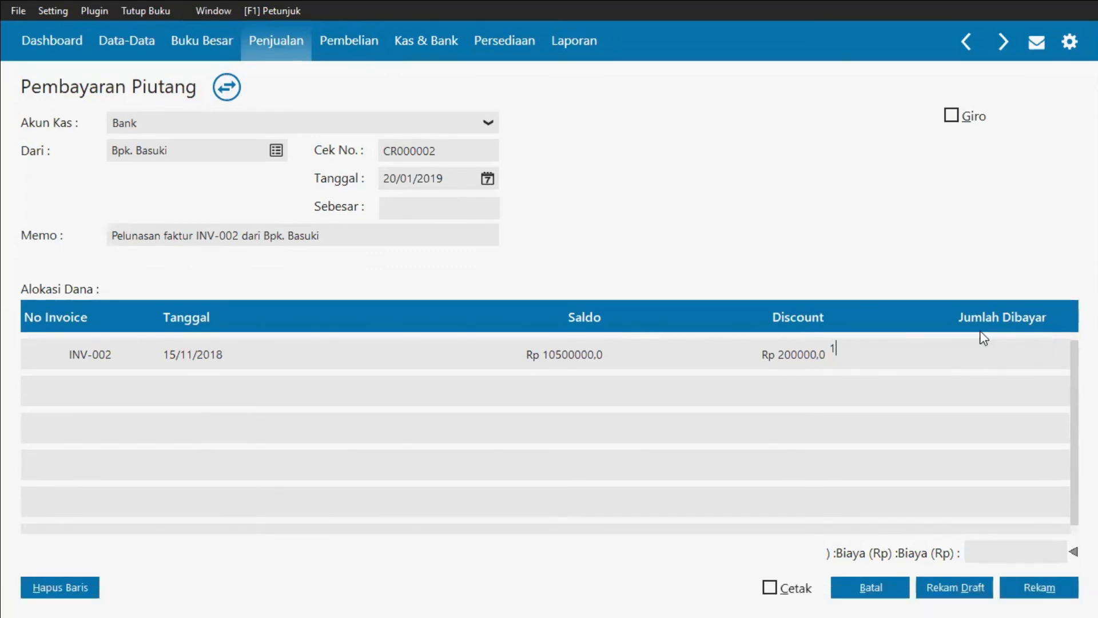
pyautogui.write('0000000')
pyautogui.press('Return')
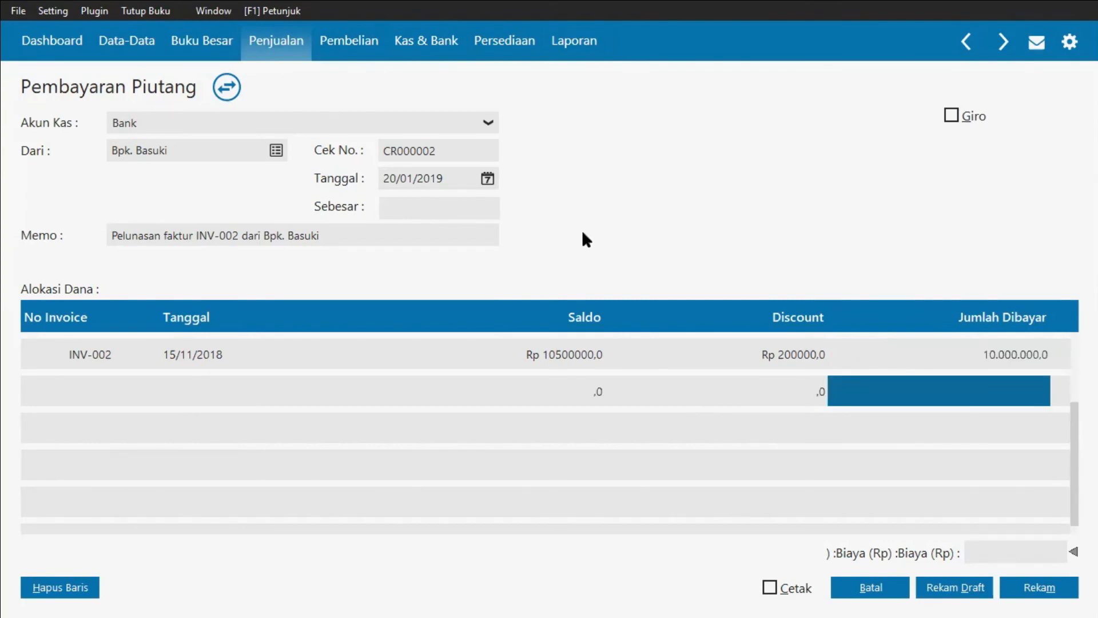
pyautogui.click(472, 209)
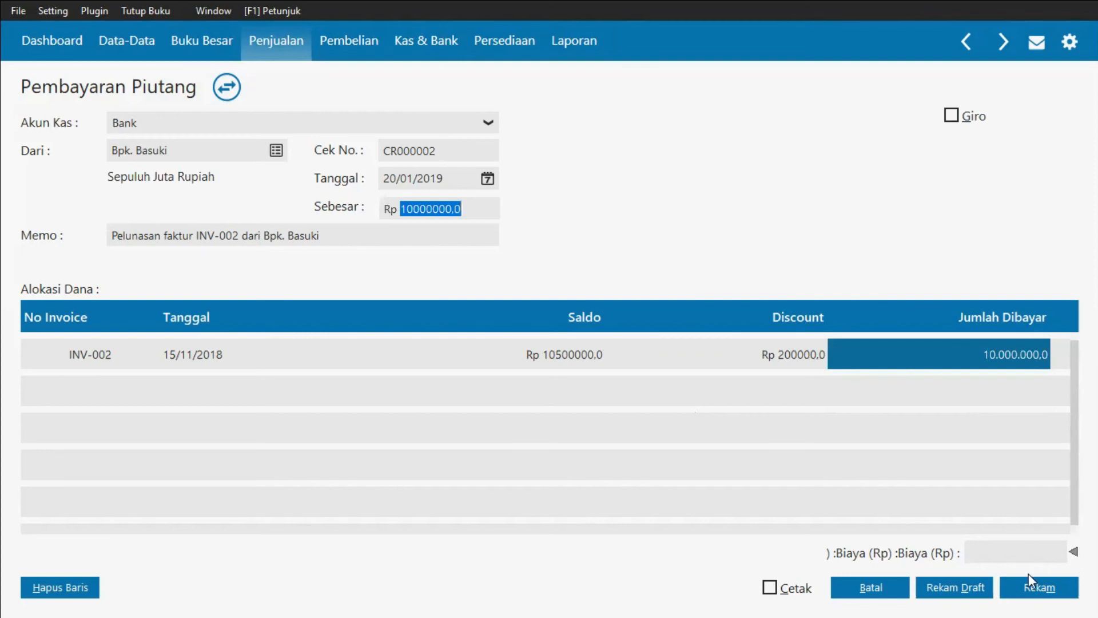
pyautogui.click(1047, 595)
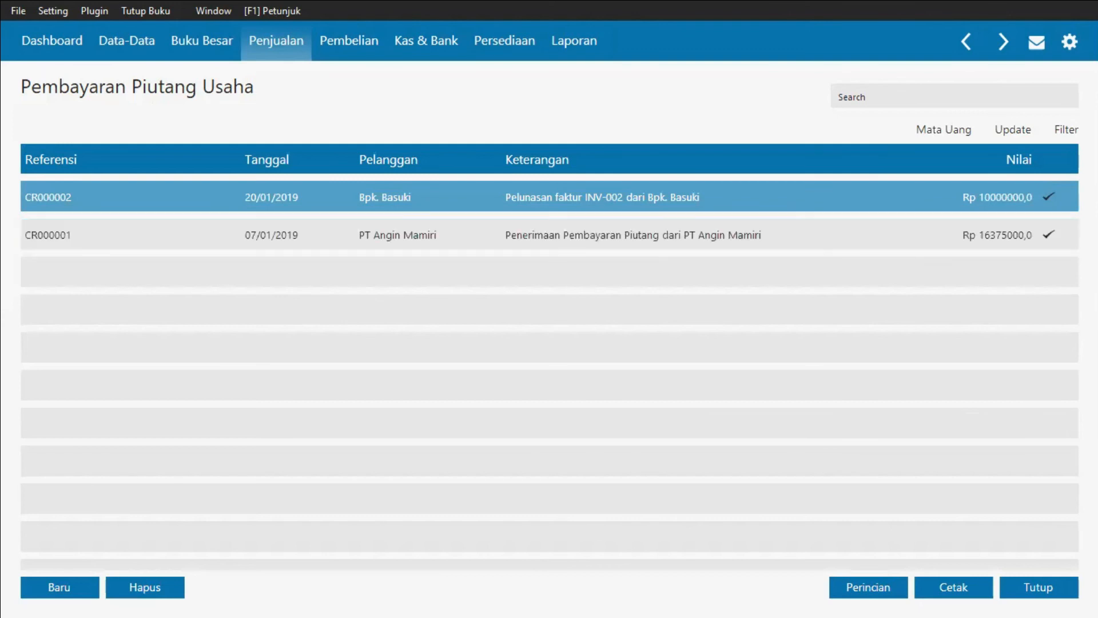
# Step: Close the receivable payments list and start a new Kas Keluar cash disbursement paid from the Kas account
pyautogui.click(1065, 588)
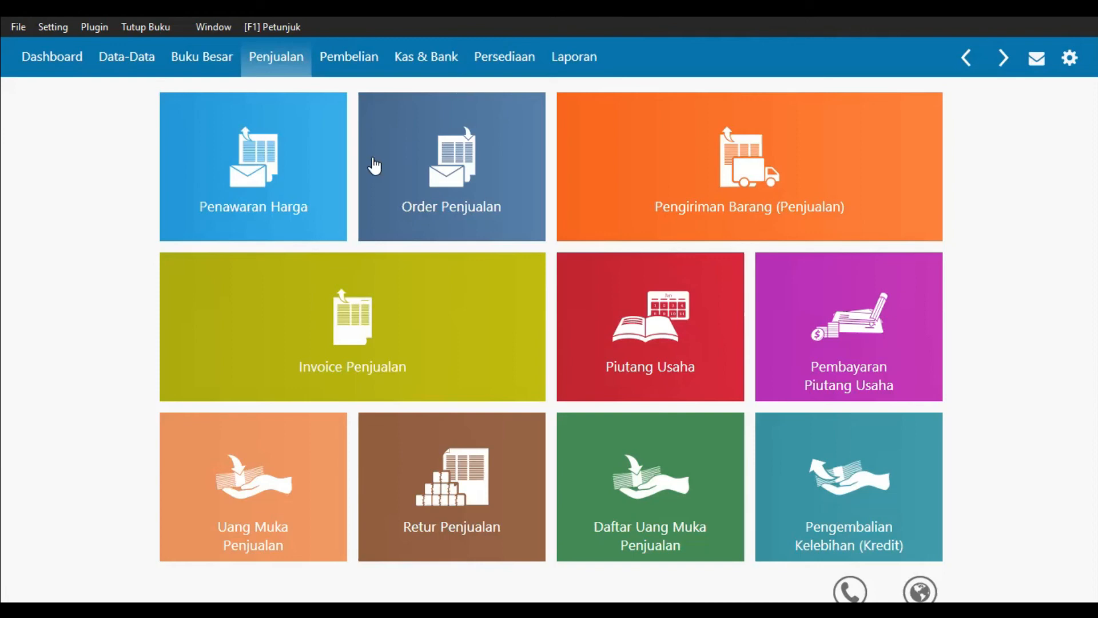
pyautogui.click(426, 57)
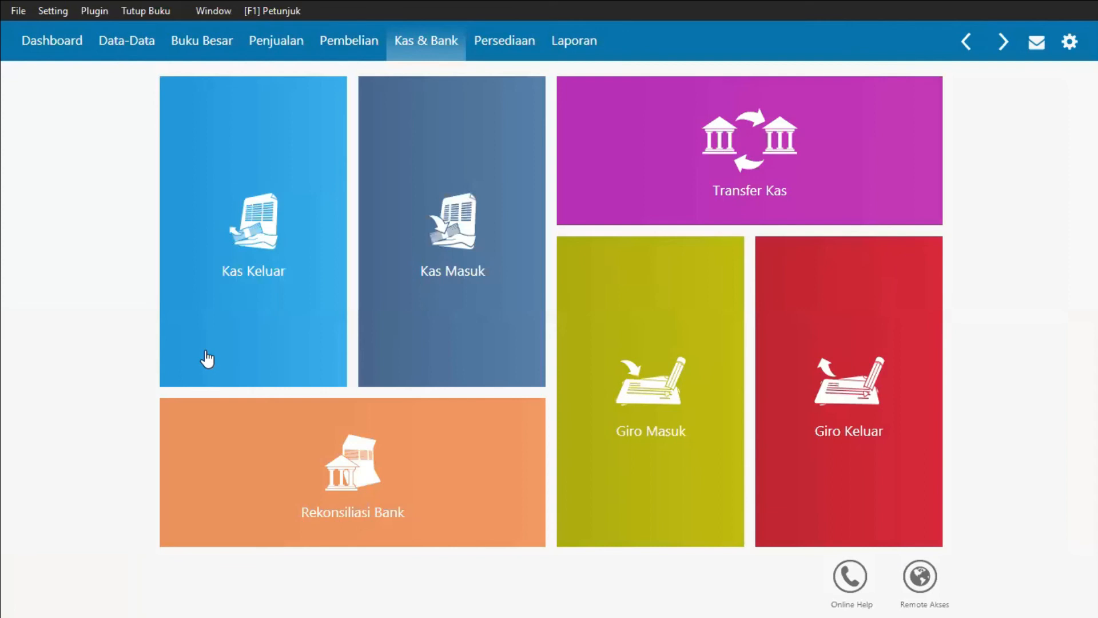
pyautogui.click(184, 358)
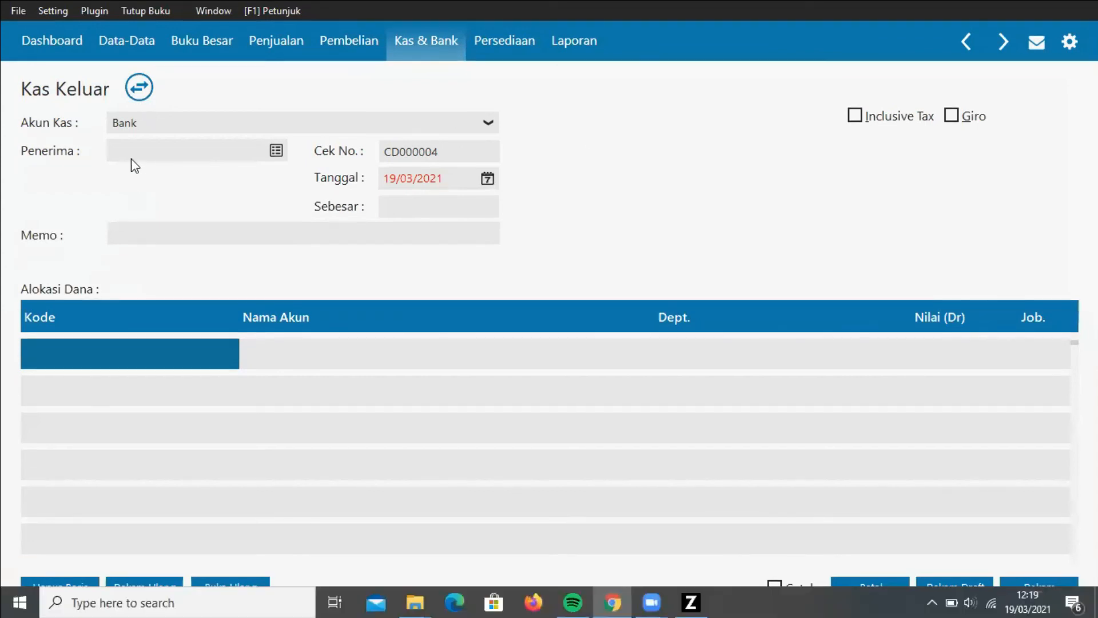
pyautogui.hotkey('alt', 'Down')
pyautogui.click(128, 164)
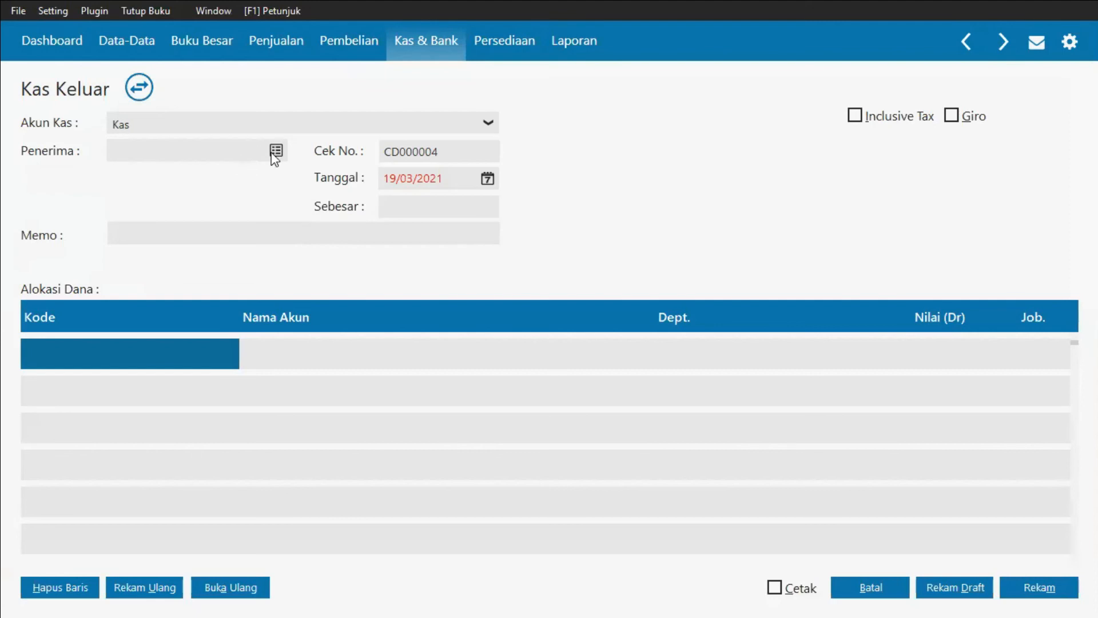
# Step: Add a new contact of type Others, Personal, using the owner's name as the name, and save it
pyautogui.click(276, 151)
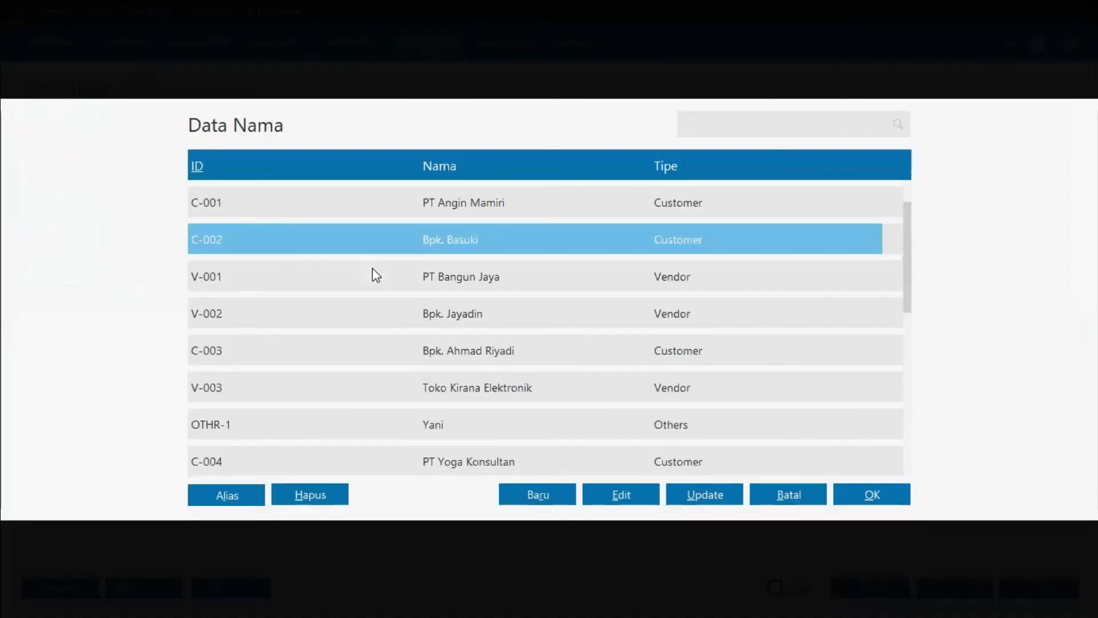
pyautogui.scroll(-3, 372, 267)
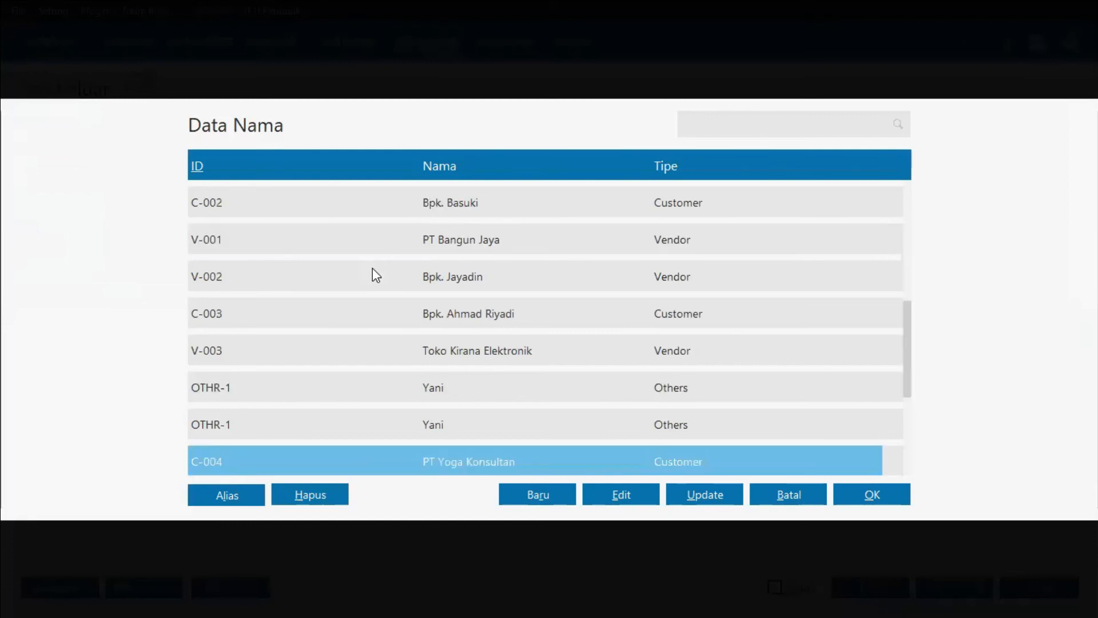
pyautogui.click(547, 495)
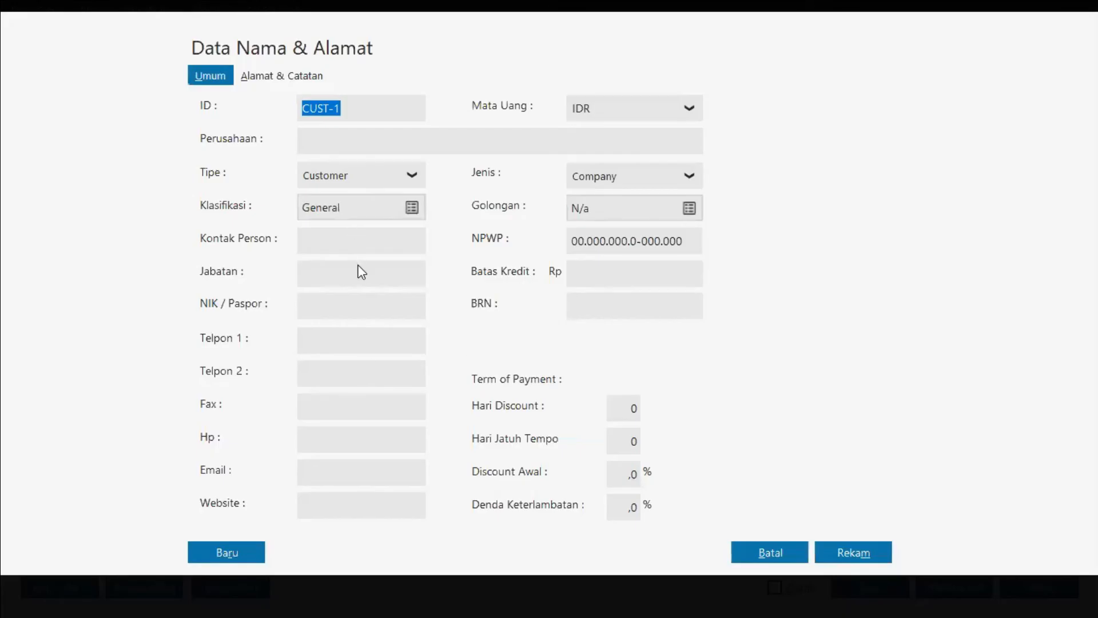
pyautogui.click(359, 176)
pyautogui.click(358, 267)
pyautogui.click(367, 137)
pyautogui.write('Windy')
pyautogui.click(616, 225)
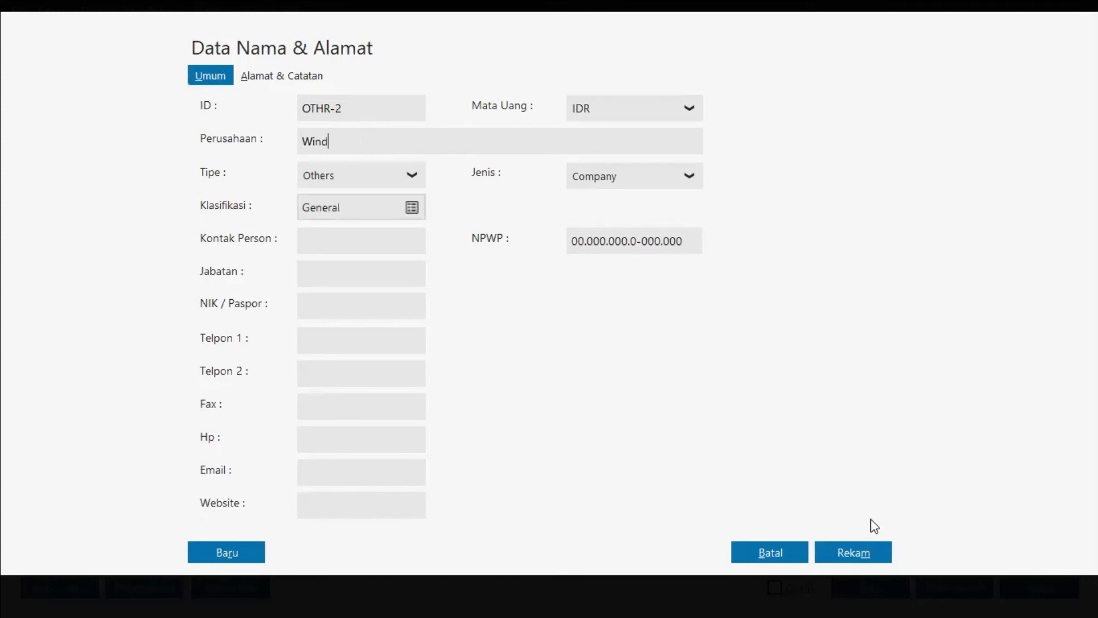
pyautogui.click(840, 547)
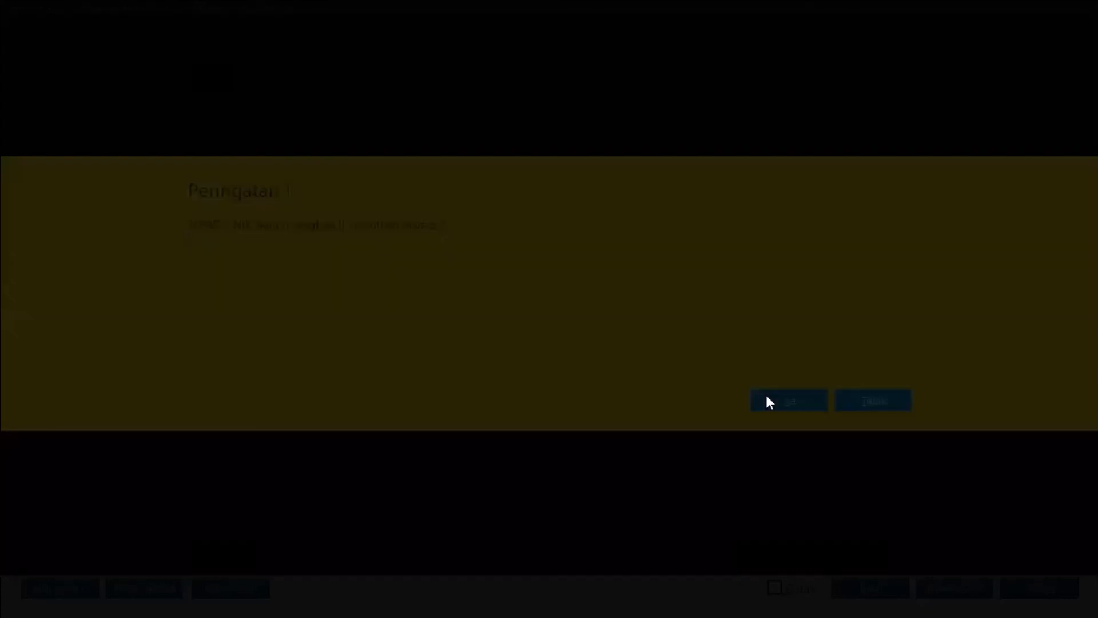
pyautogui.click(767, 400)
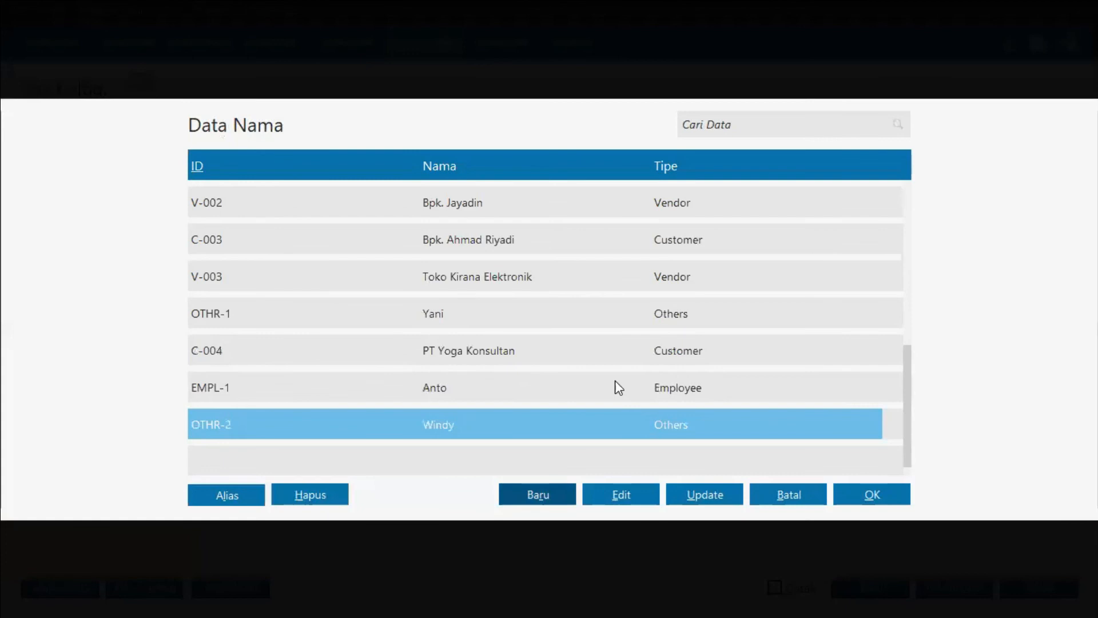
# Step: Select the new contact as recipient and set the memo to 'Pengeluaran Pribadi,' followed by the owner's name
pyautogui.doubleClick(472, 430)
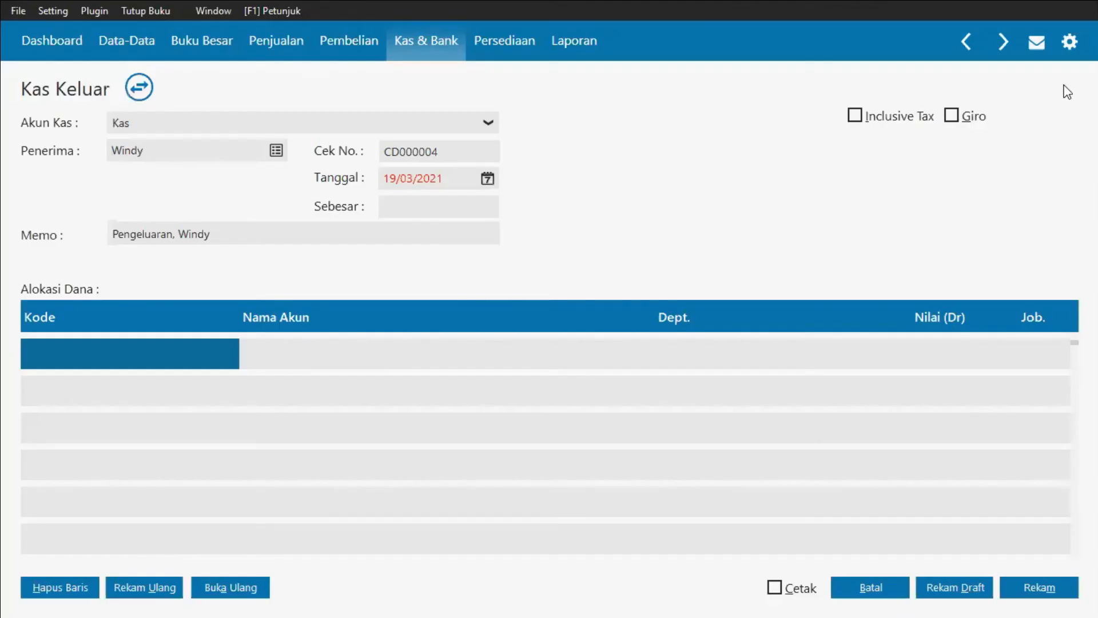
pyautogui.click(175, 234)
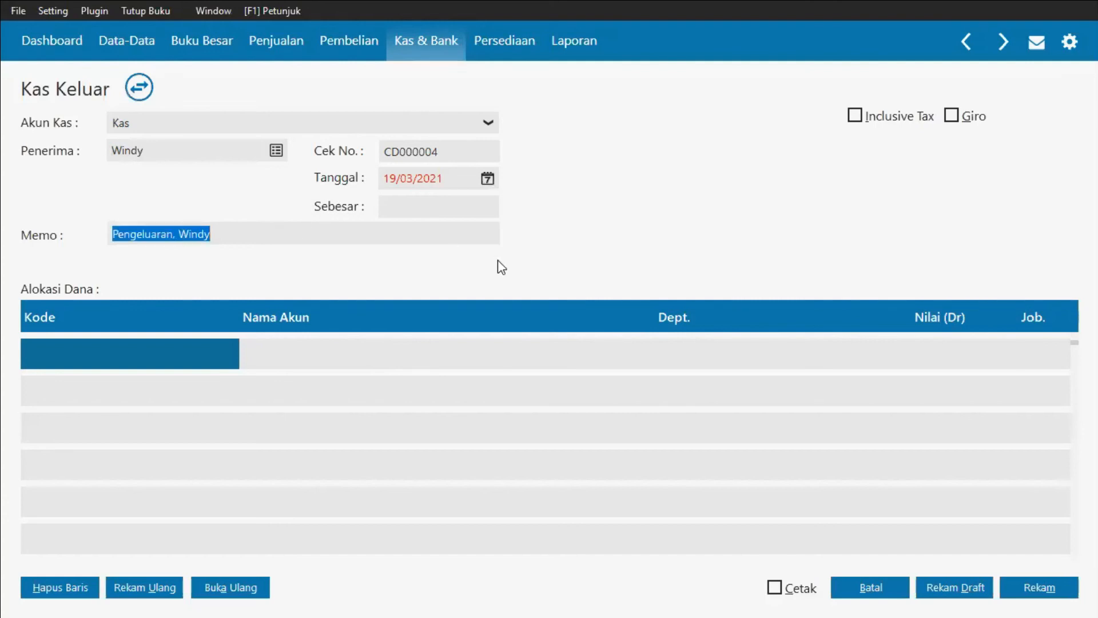
pyautogui.press('Left')
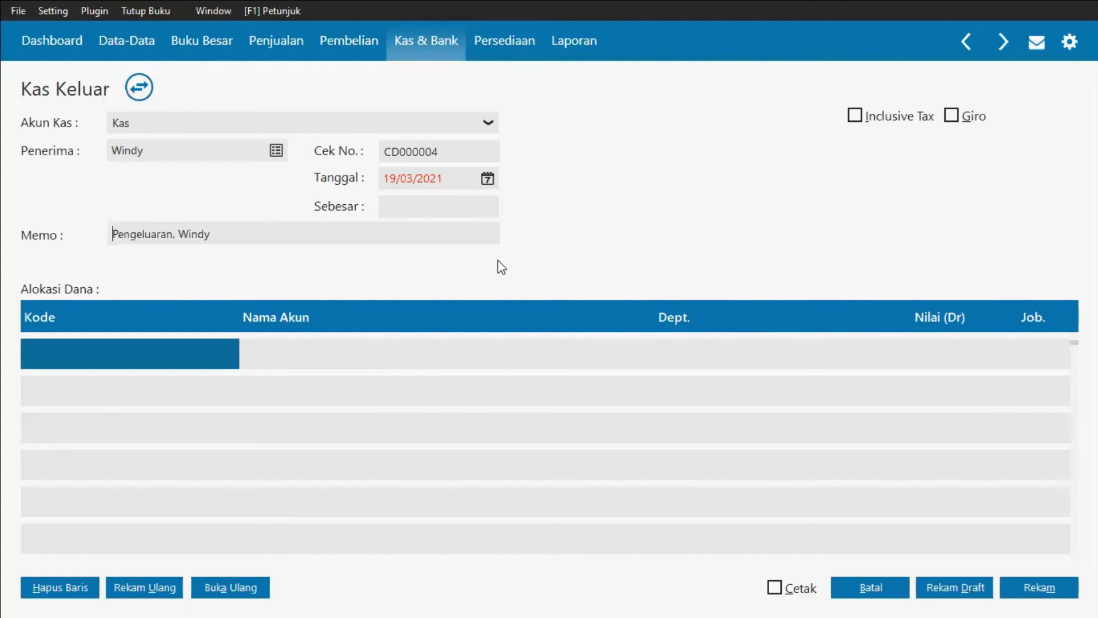
pyautogui.press('Right')
pyautogui.press('Right')
pyautogui.press('Right')
pyautogui.press('Right')
pyautogui.press('Right')
pyautogui.press('Right')
pyautogui.press('Right')
pyautogui.press('Right')
pyautogui.press('Right')
pyautogui.press('Right')
pyautogui.press('Right')
pyautogui.press('Right')
pyautogui.press('Right')
pyautogui.press('Left')
pyautogui.press('Left')
pyautogui.write('Pribadi')
# Step: Set the disbursement date to 23/01/2019
pyautogui.click(446, 179)
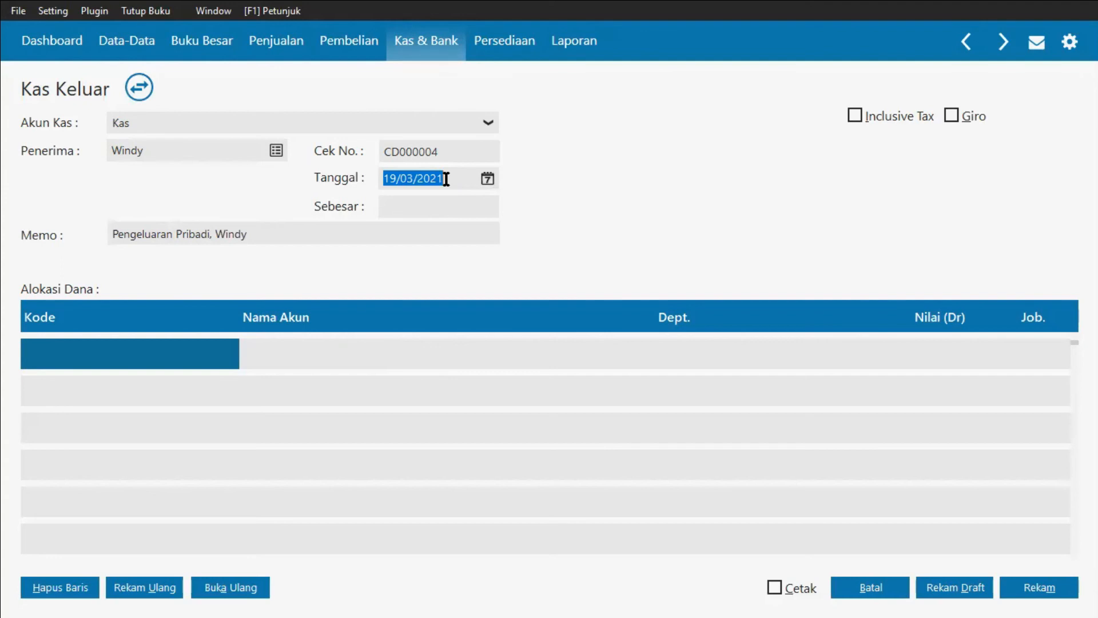
pyautogui.write('23/')
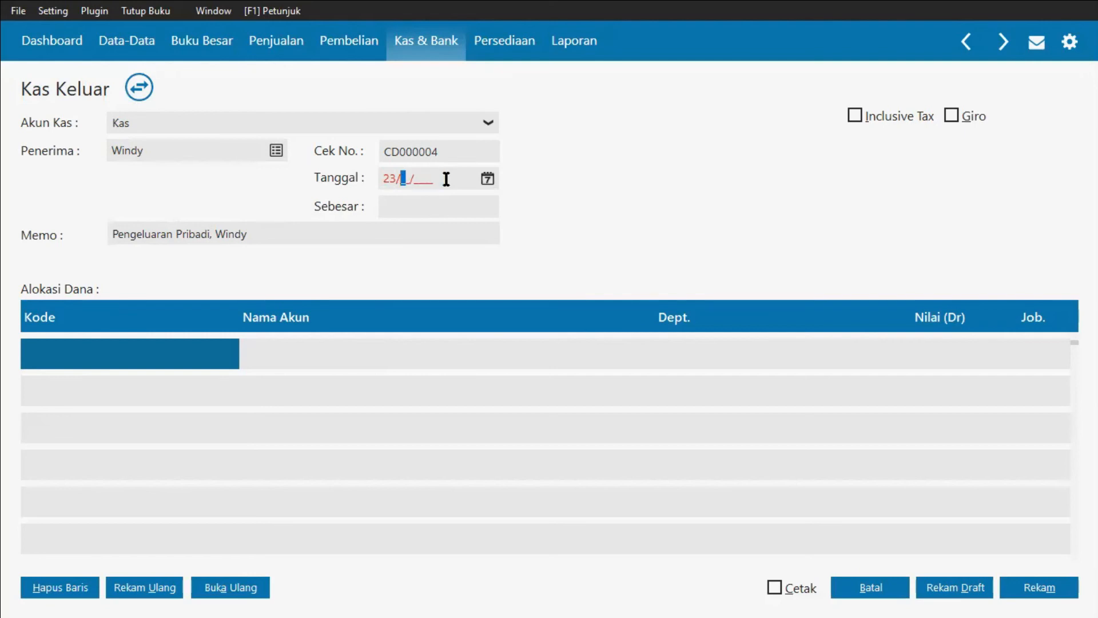
pyautogui.write('01/2019')
# Step: Create a new Modal-classified account named Prive from the account list for the first allocation line
pyautogui.click(111, 353)
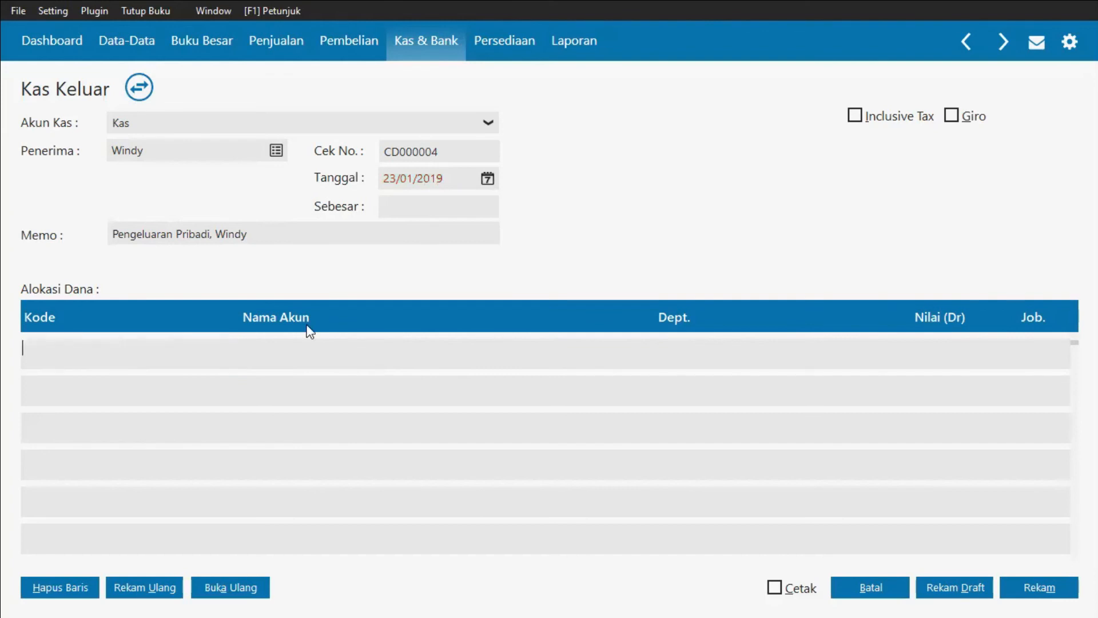
pyautogui.press('Return')
pyautogui.scroll(-13, 306, 325)
pyautogui.scroll(-20, 310, 332)
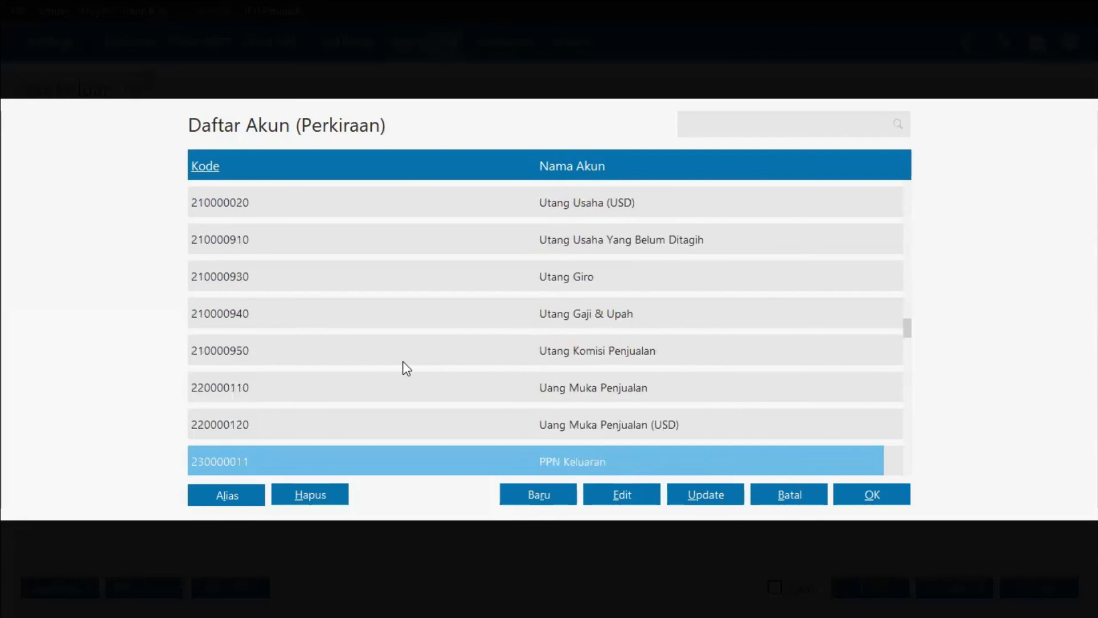
pyautogui.scroll(-20, 403, 361)
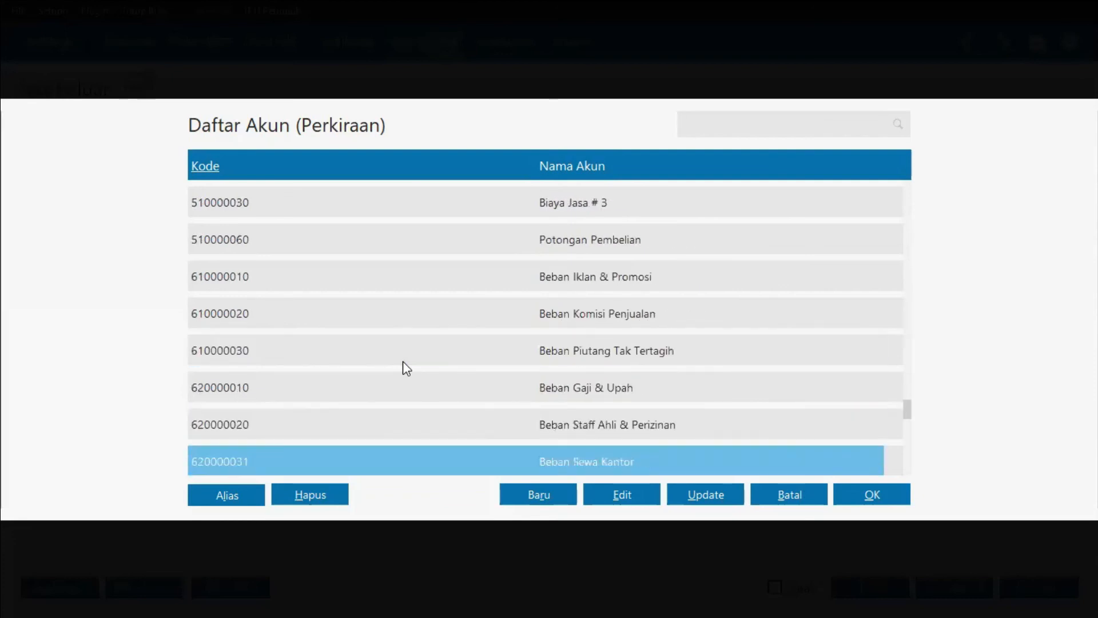
pyautogui.scroll(-12, 403, 361)
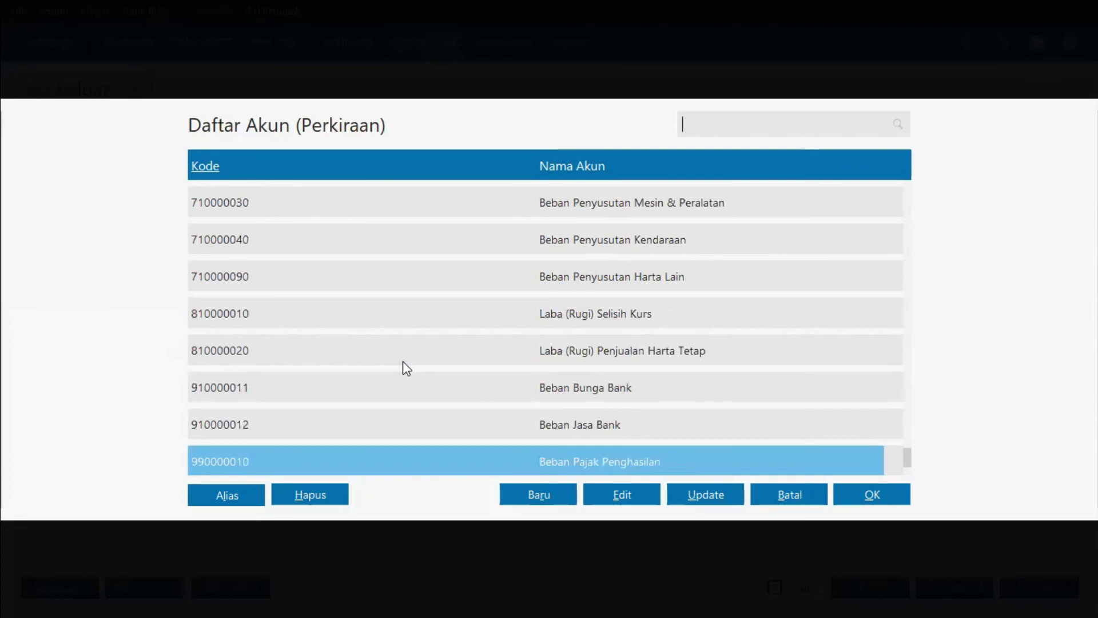
pyautogui.scroll(9, 403, 363)
pyautogui.scroll(20, 403, 363)
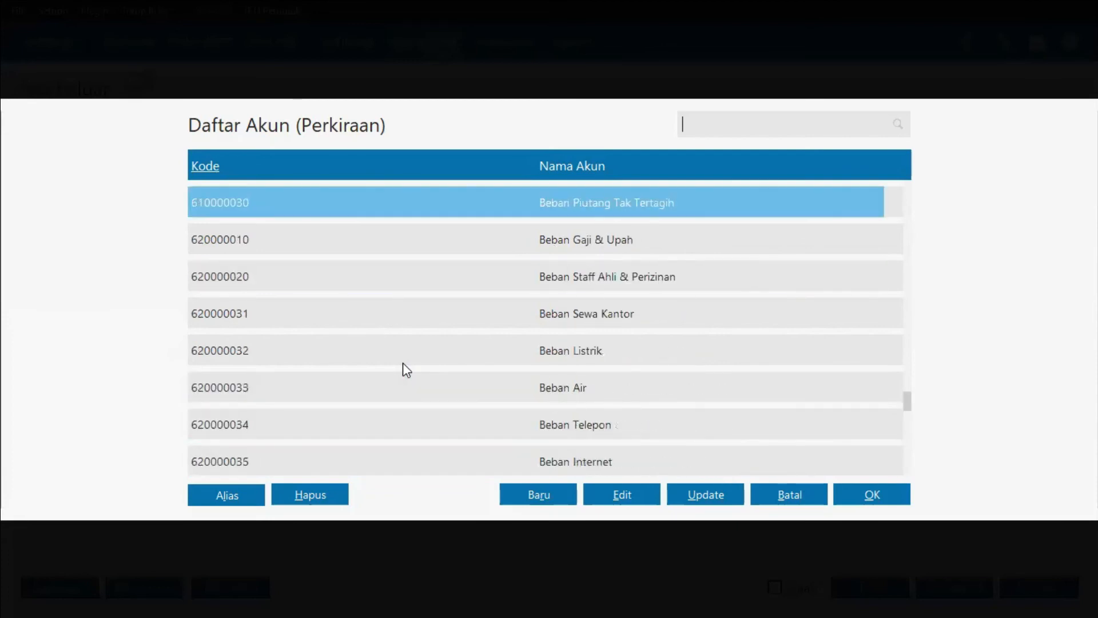
pyautogui.scroll(3, 403, 363)
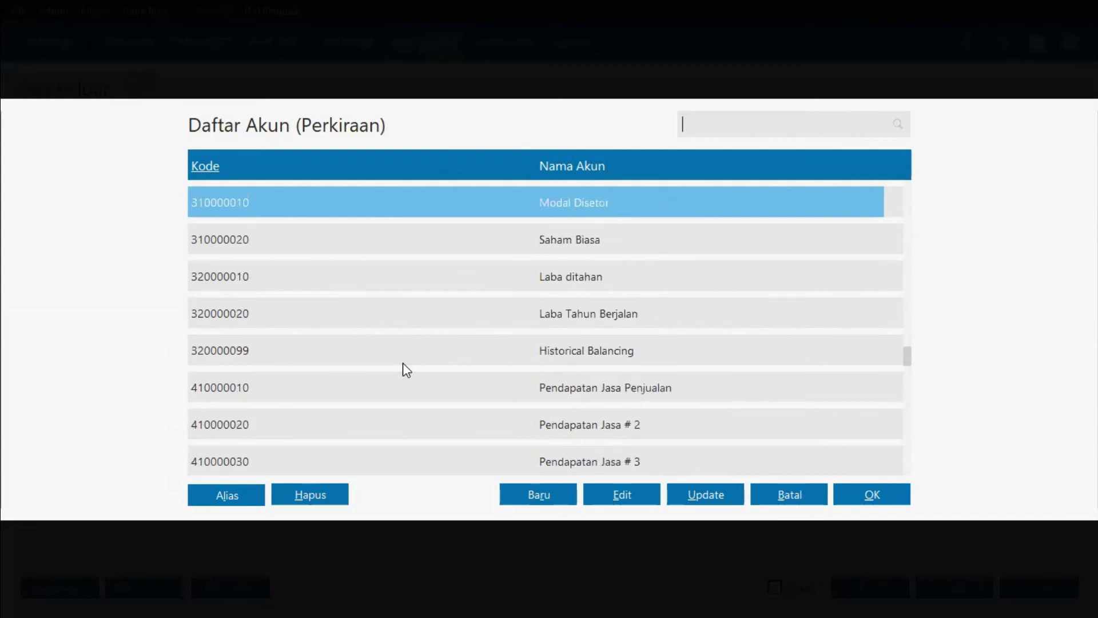
pyautogui.scroll(1, 650, 300)
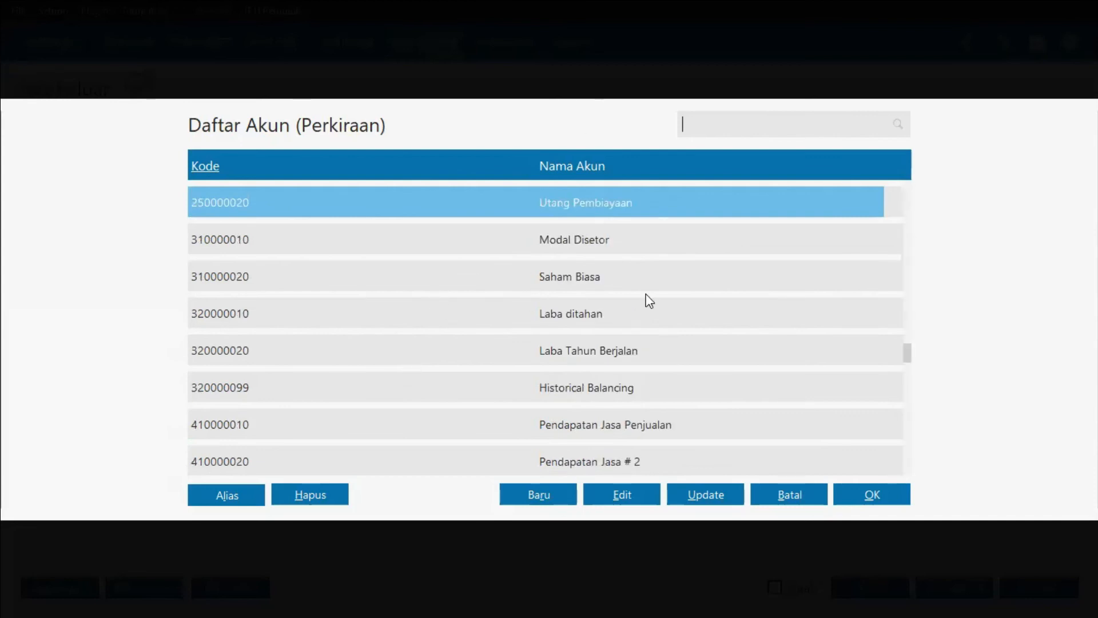
pyautogui.click(532, 494)
pyautogui.scroll(-10, 370, 287)
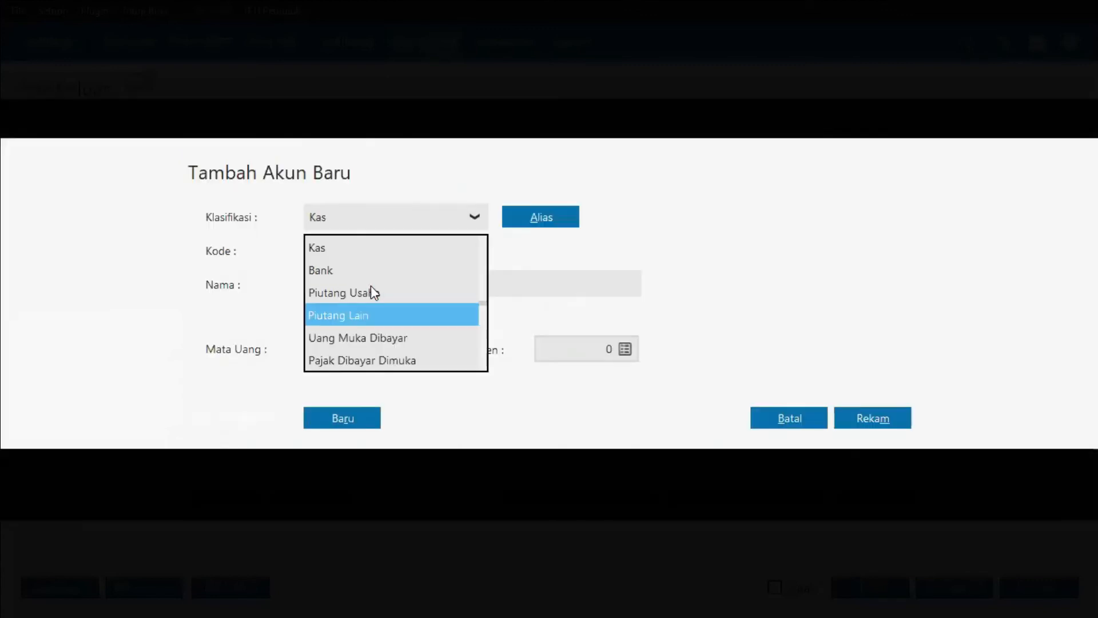
pyautogui.scroll(-6, 371, 286)
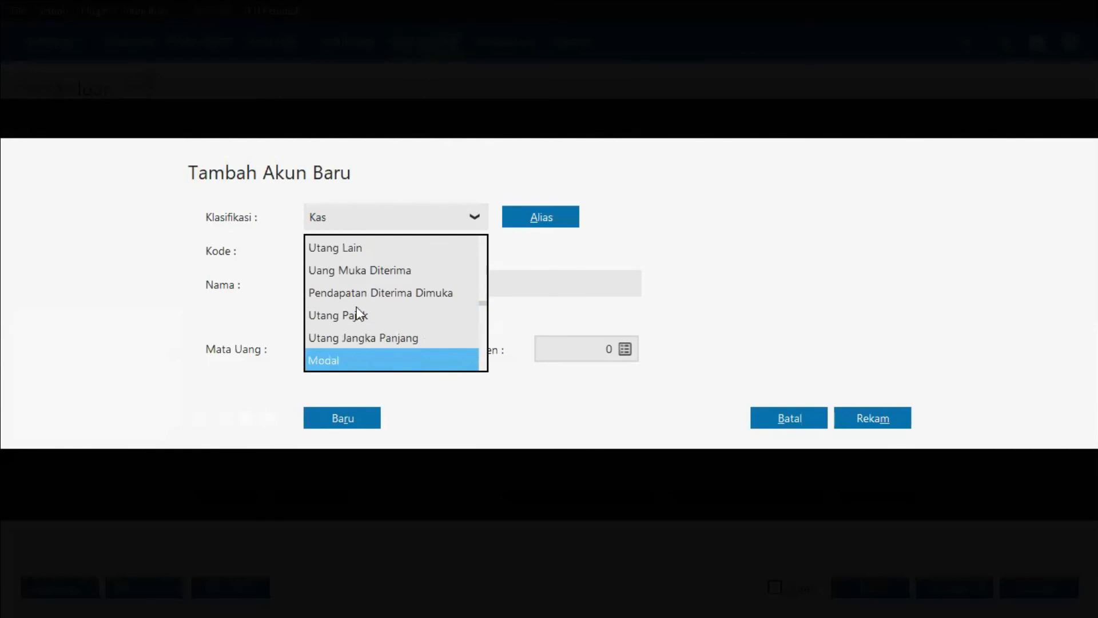
pyautogui.click(333, 362)
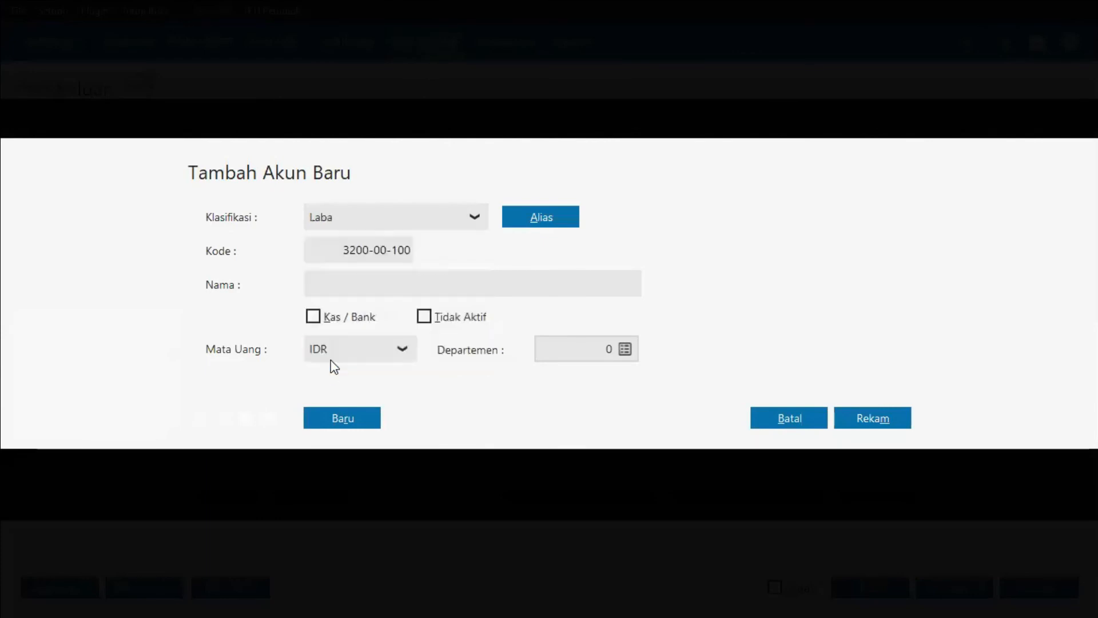
pyautogui.click(332, 219)
pyautogui.click(331, 291)
pyautogui.click(341, 283)
pyautogui.write('Prive')
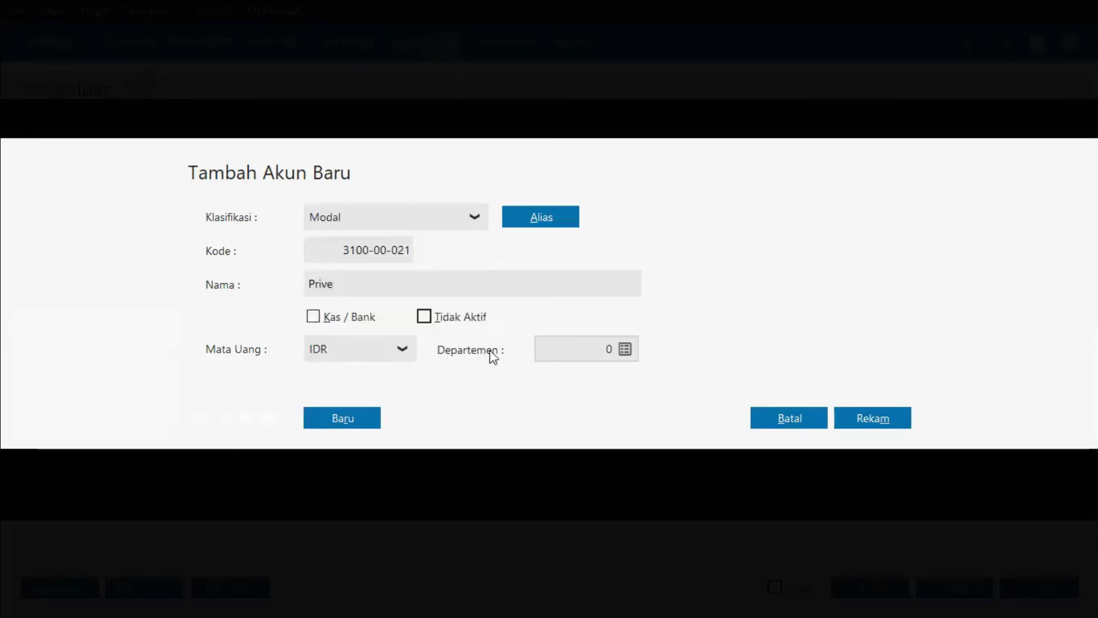
pyautogui.click(874, 417)
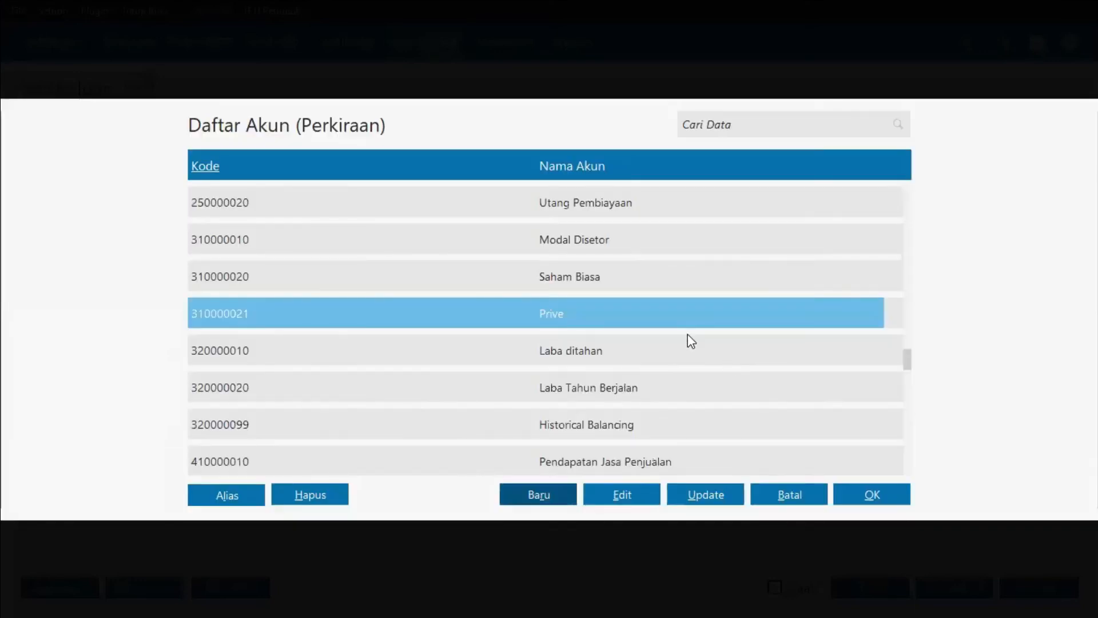
# Step: Allocate the first line to the Prive account with a debit value of 300000
pyautogui.doubleClick(634, 316)
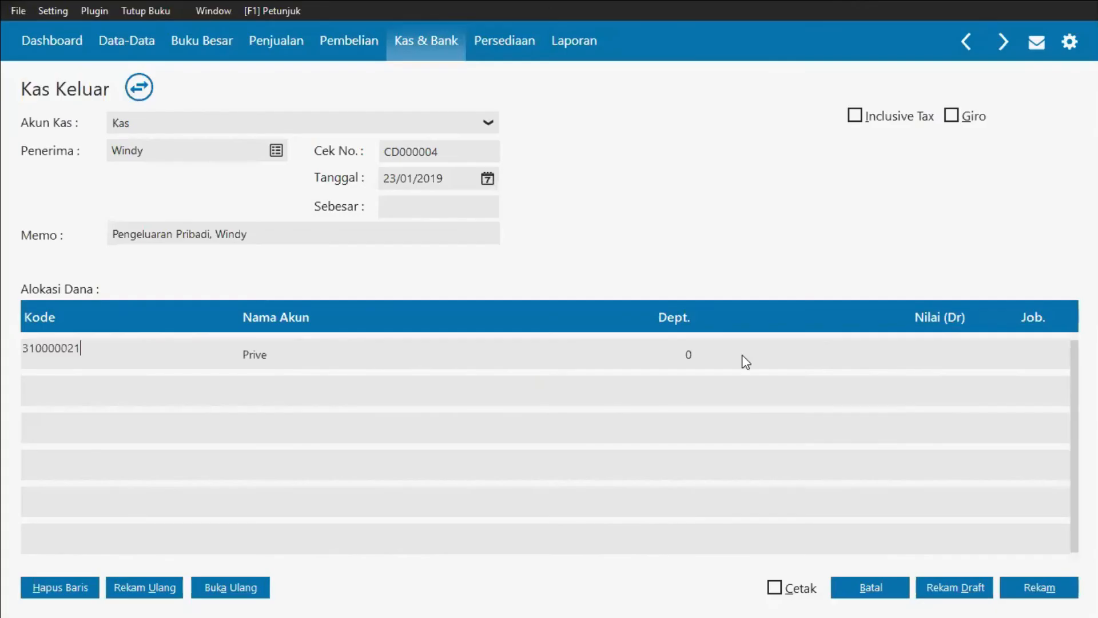
pyautogui.click(906, 352)
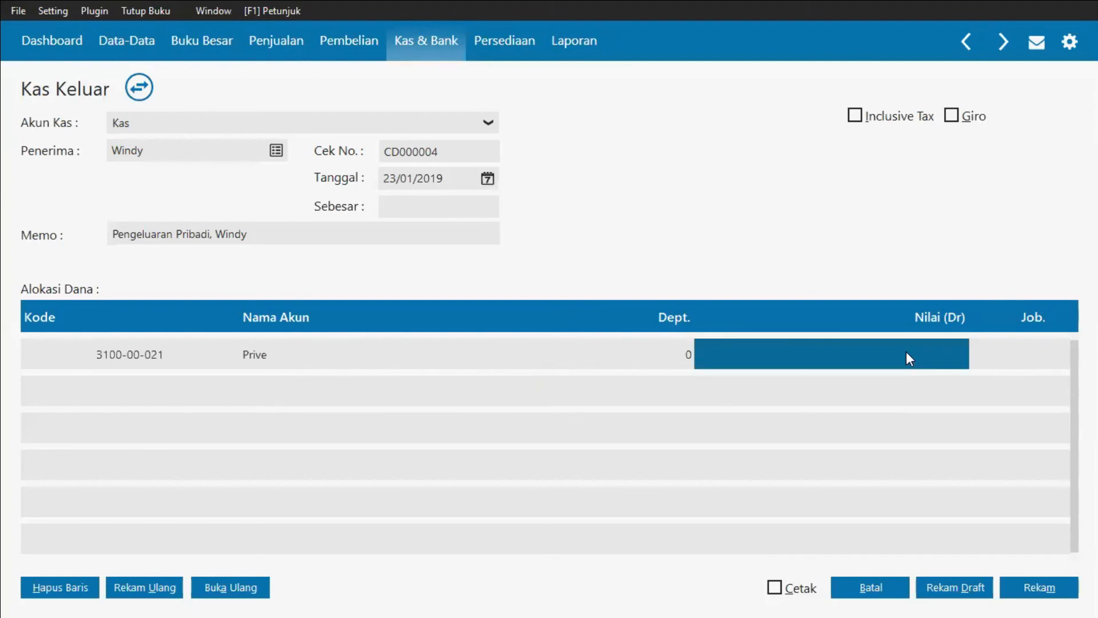
pyautogui.write('300')
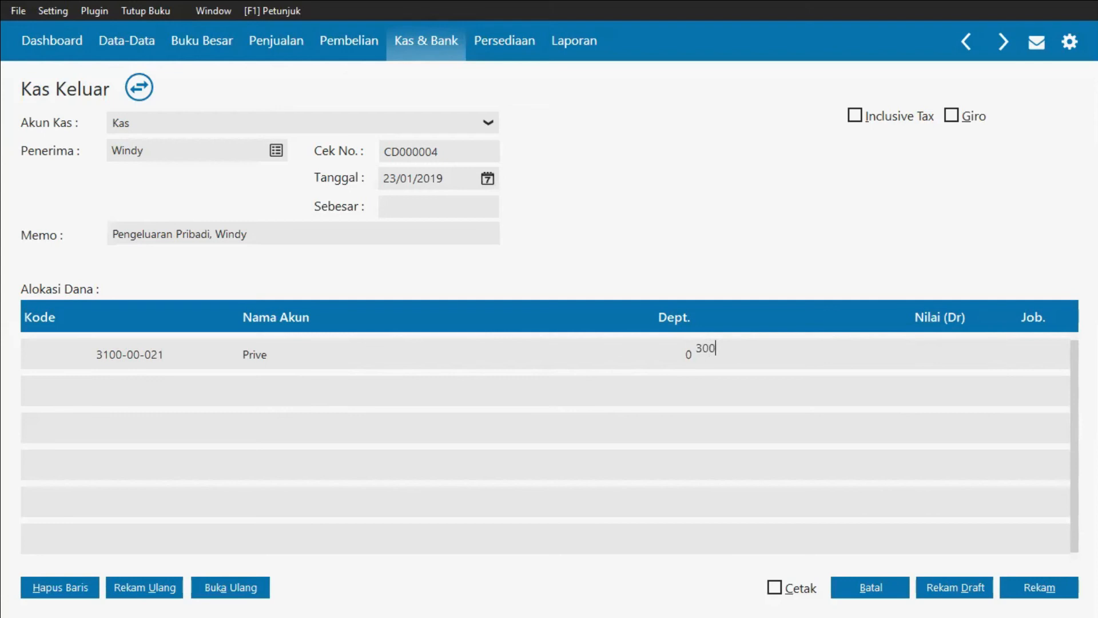
pyautogui.write('00')
pyautogui.press('Return')
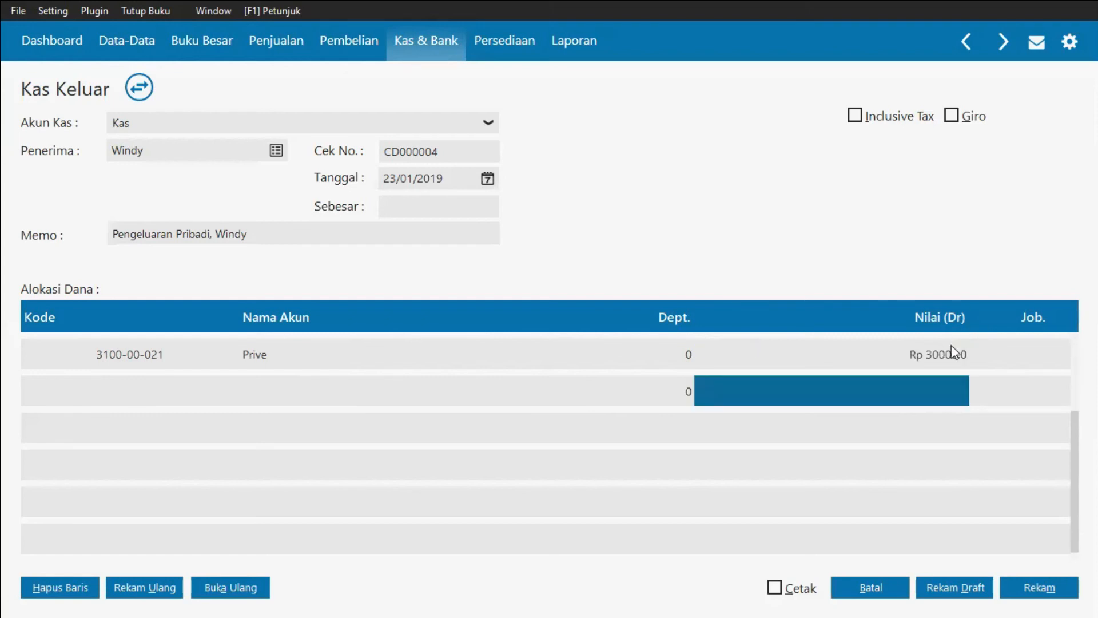
pyautogui.click(957, 358)
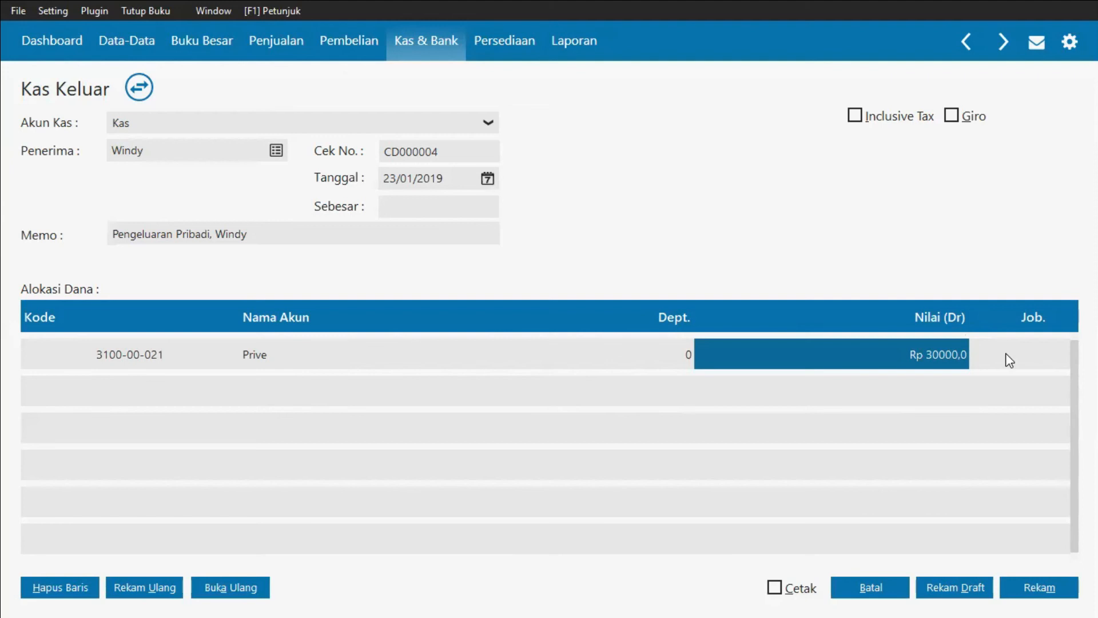
pyautogui.write('300000')
pyautogui.click(853, 379)
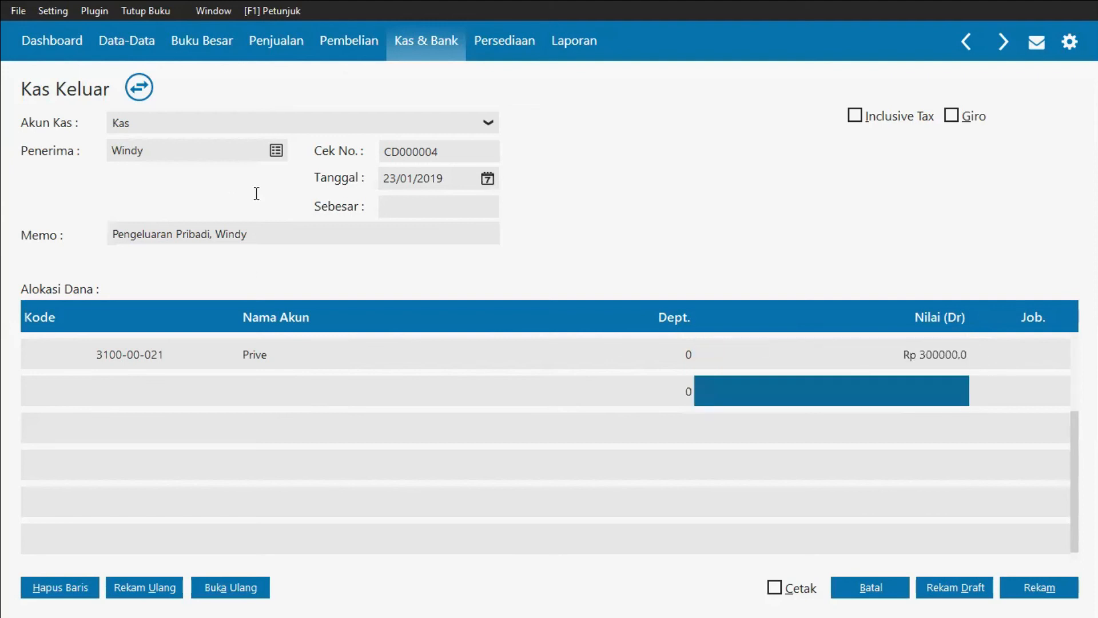
# Step: Fill in the total amount and record the cash disbursement
pyautogui.click(410, 201)
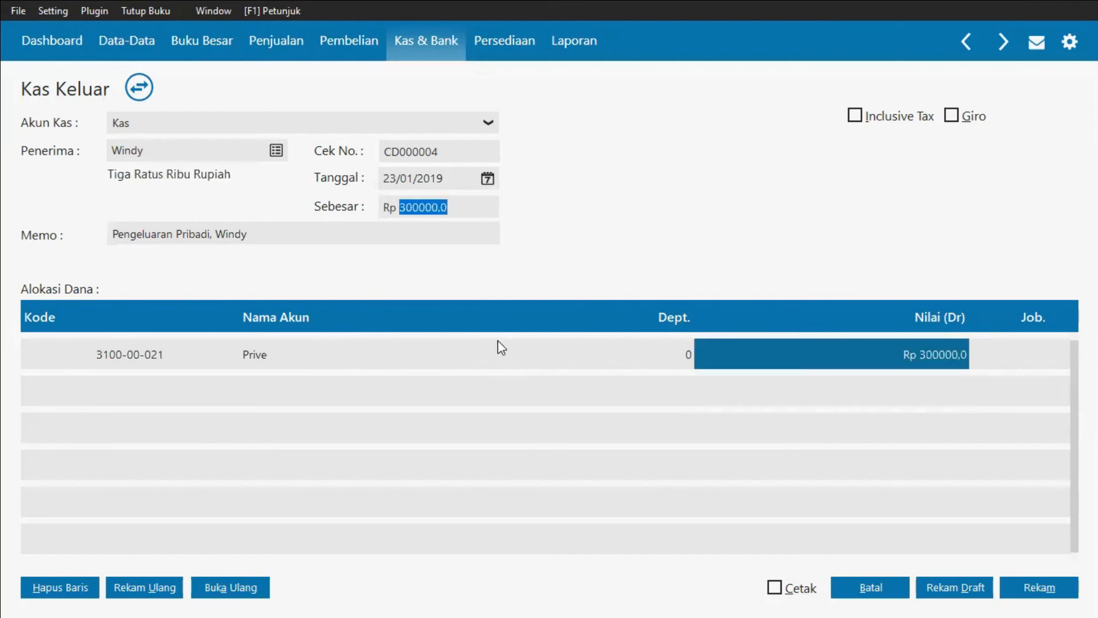
pyautogui.click(1028, 582)
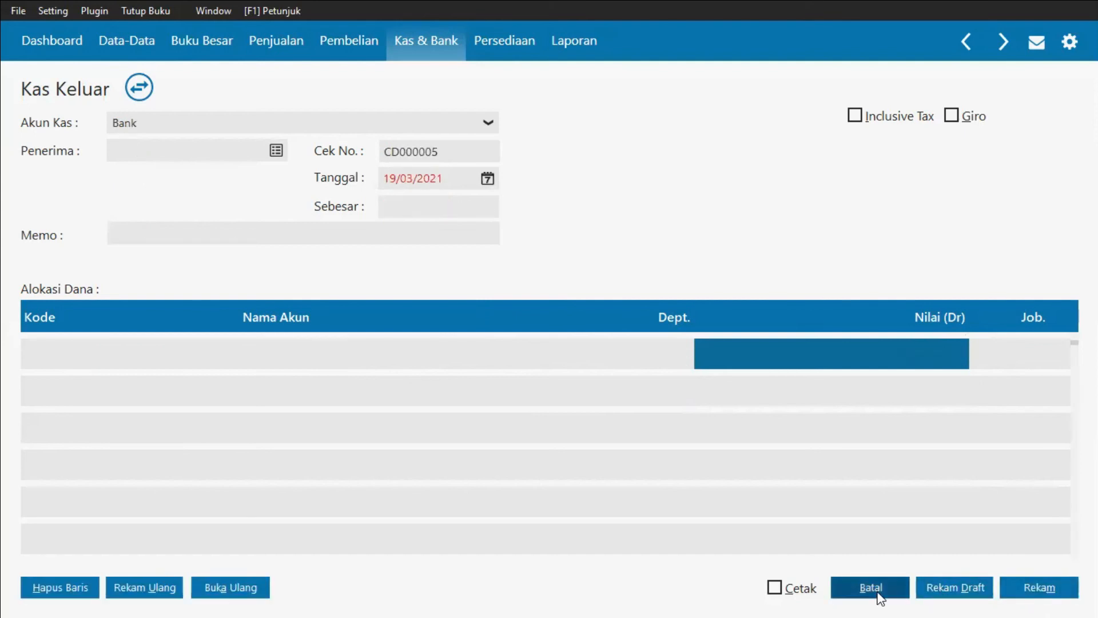
# Step: Cancel the blank cash disbursement form and close the cash disbursement list
pyautogui.click(871, 587)
pyautogui.moveTo(216, 362)
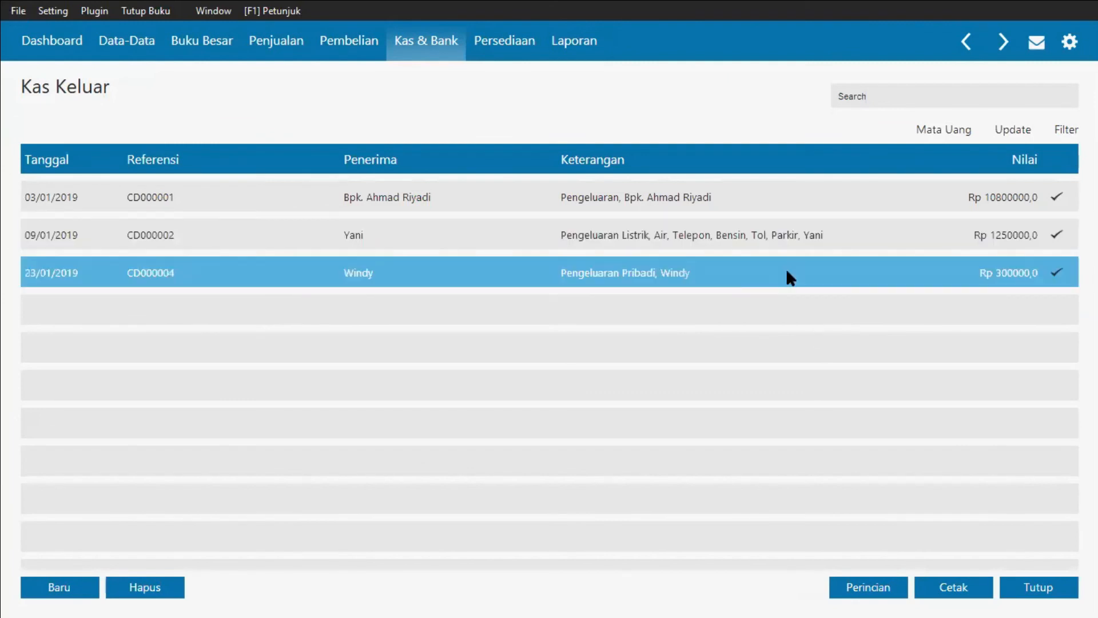
pyautogui.click(1039, 591)
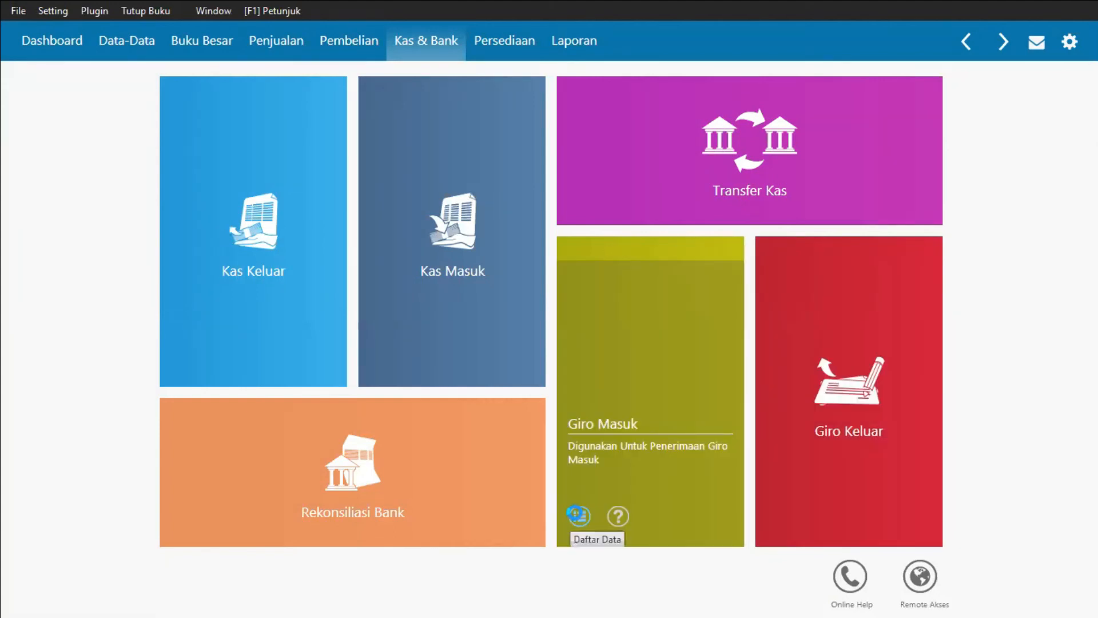
# Step: Open the incoming giro list and start clearing PT Angin Mamiri's cheque BG010023
pyautogui.click(578, 514)
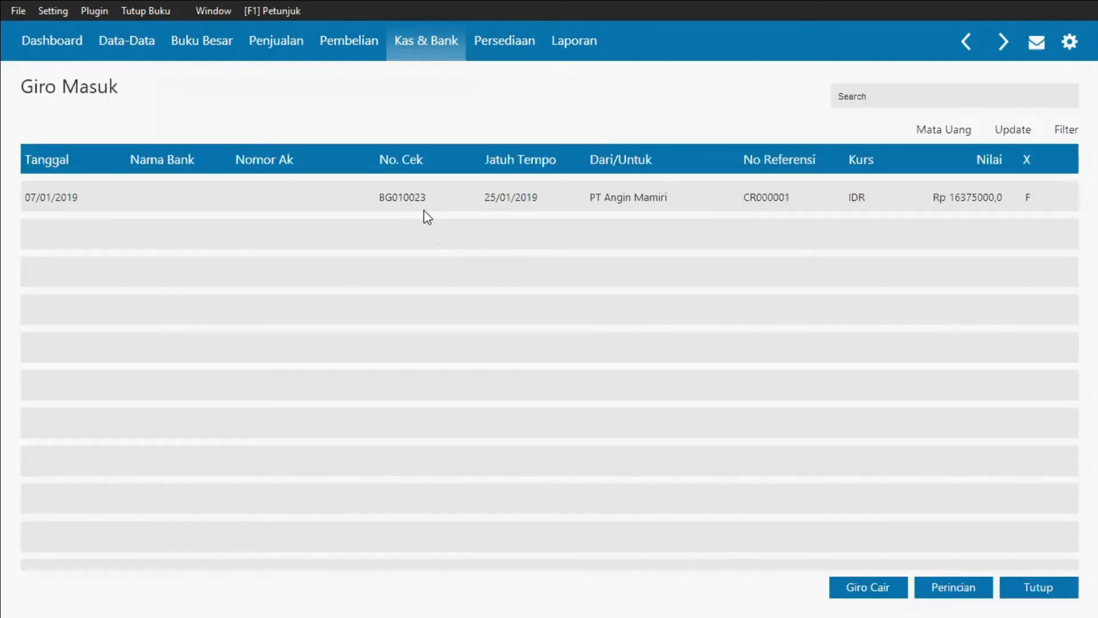
pyautogui.click(435, 207)
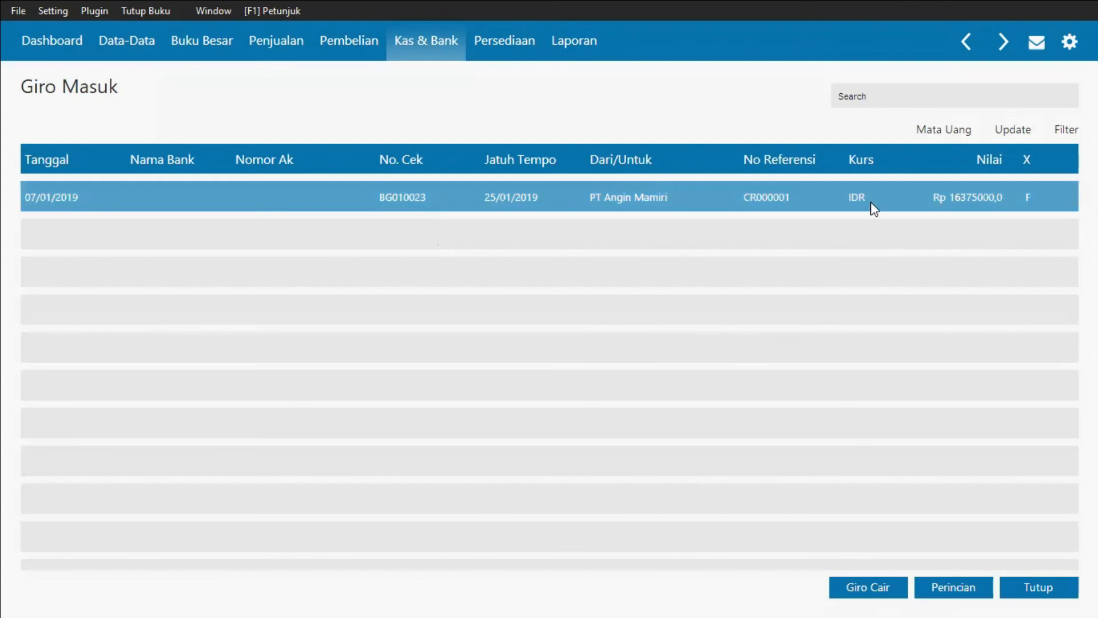
pyautogui.click(885, 586)
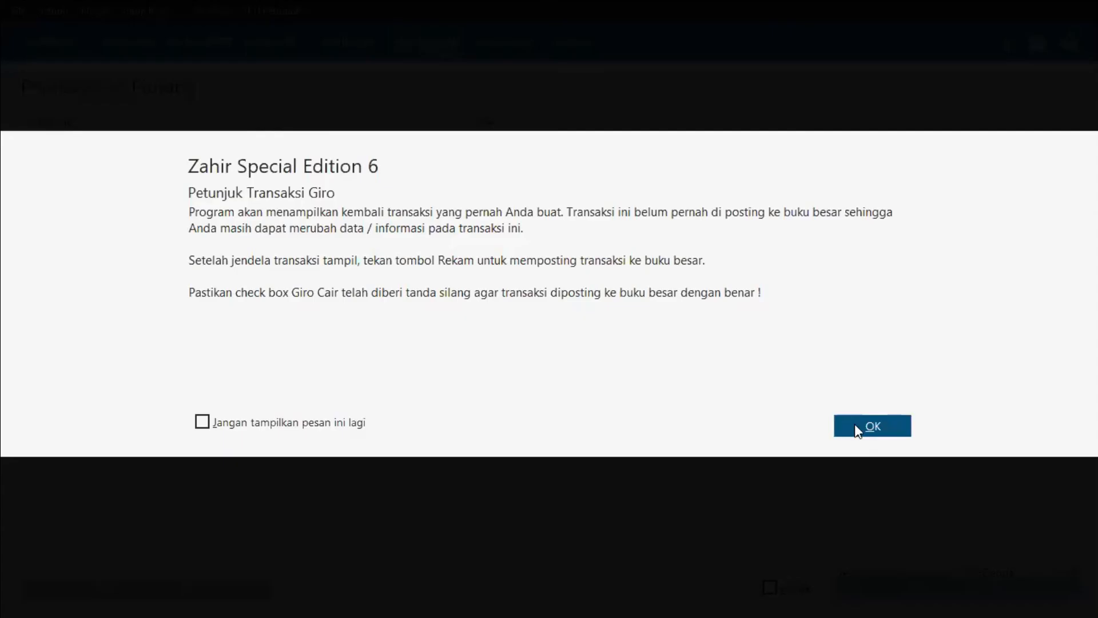
pyautogui.click(854, 424)
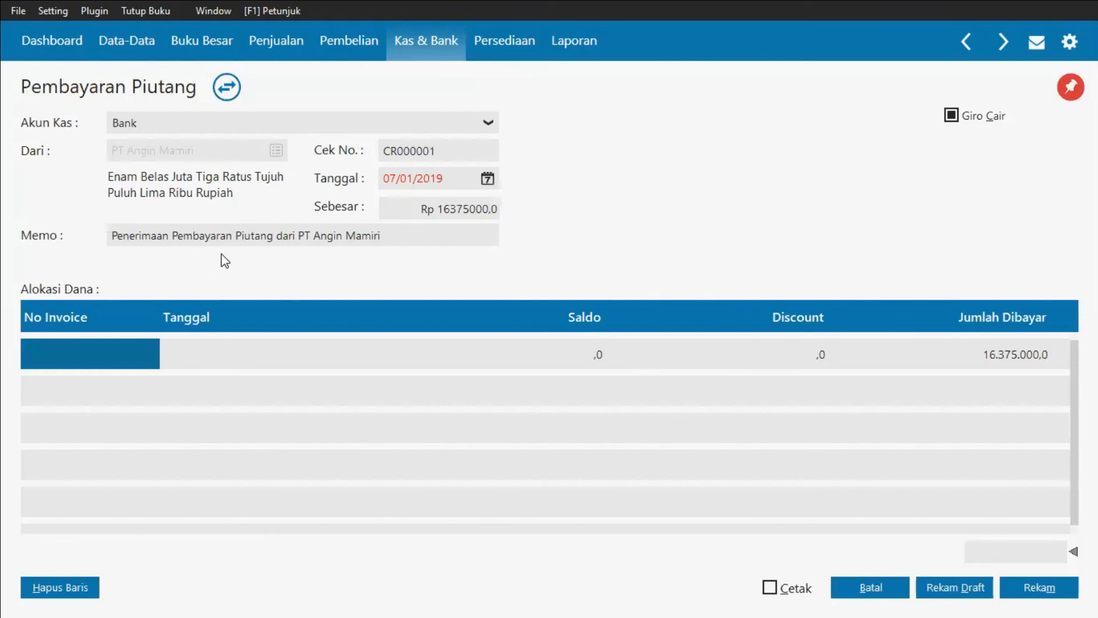
# Step: Set the giro clearance date to 25/01/2019
pyautogui.click(468, 171)
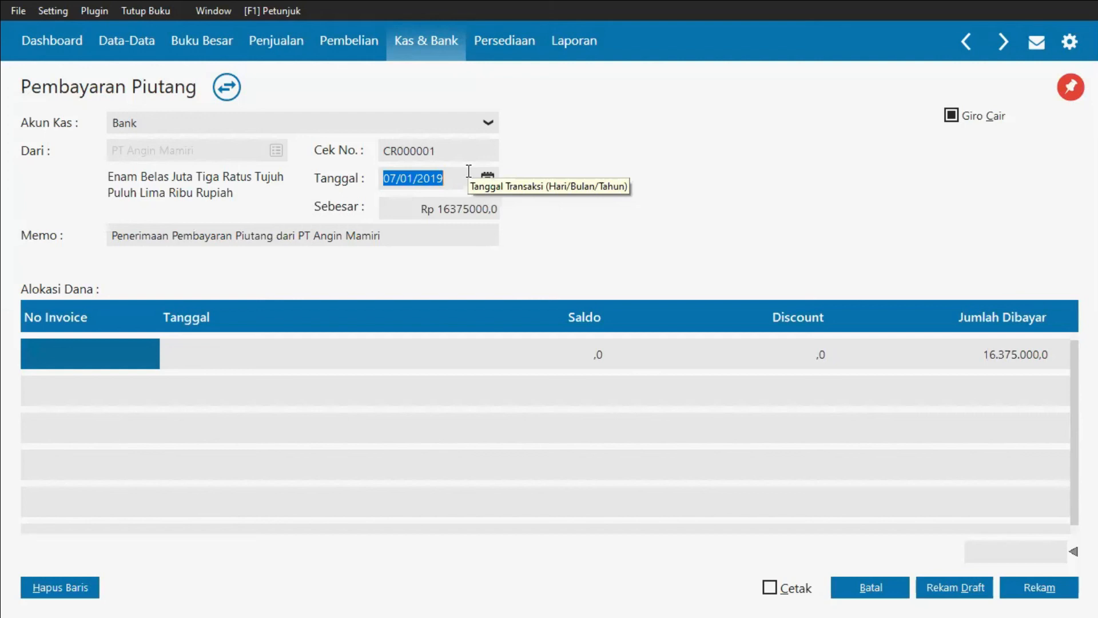
pyautogui.write('25/01/2')
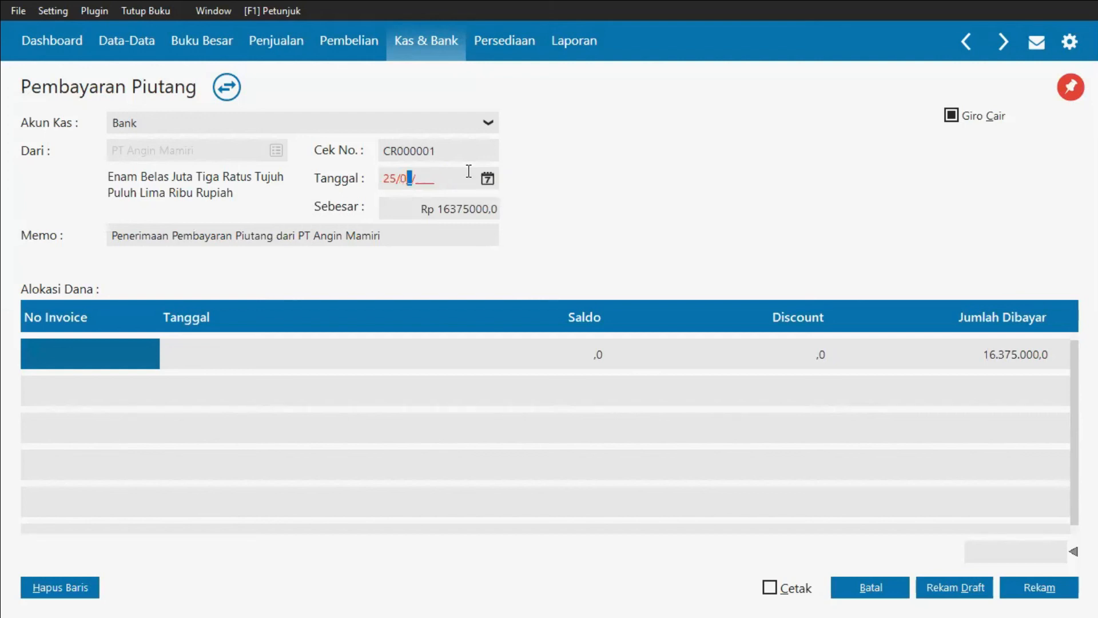
pyautogui.write('019')
# Step: Allocate the receipt to invoice INV-001 with an amount paid of 16375000
pyautogui.click(124, 352)
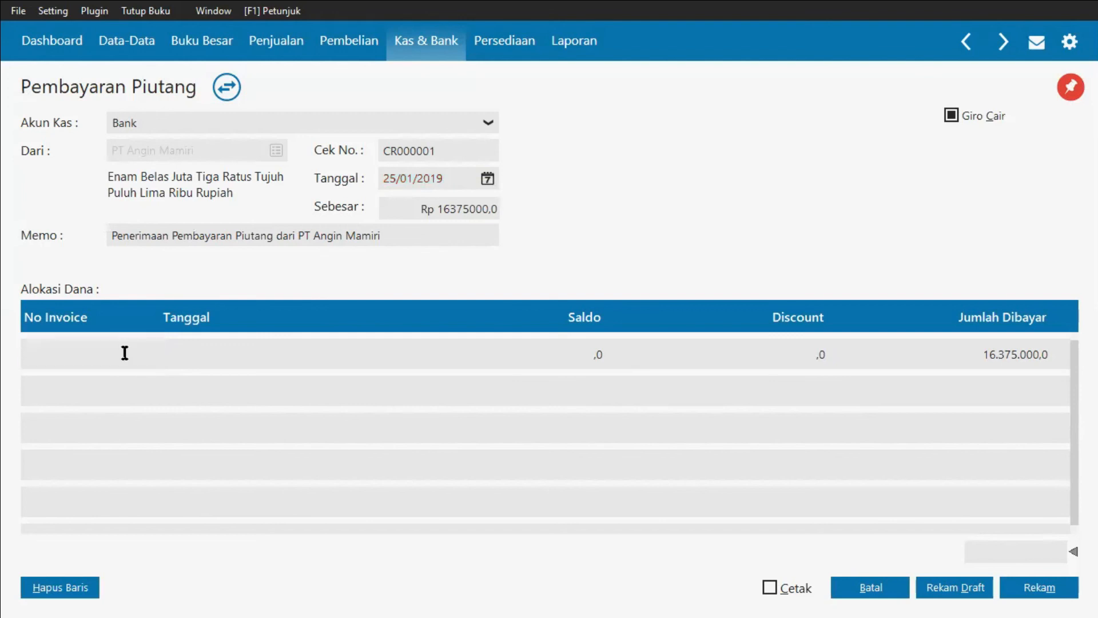
pyautogui.doubleClick(125, 353)
pyautogui.doubleClick(282, 209)
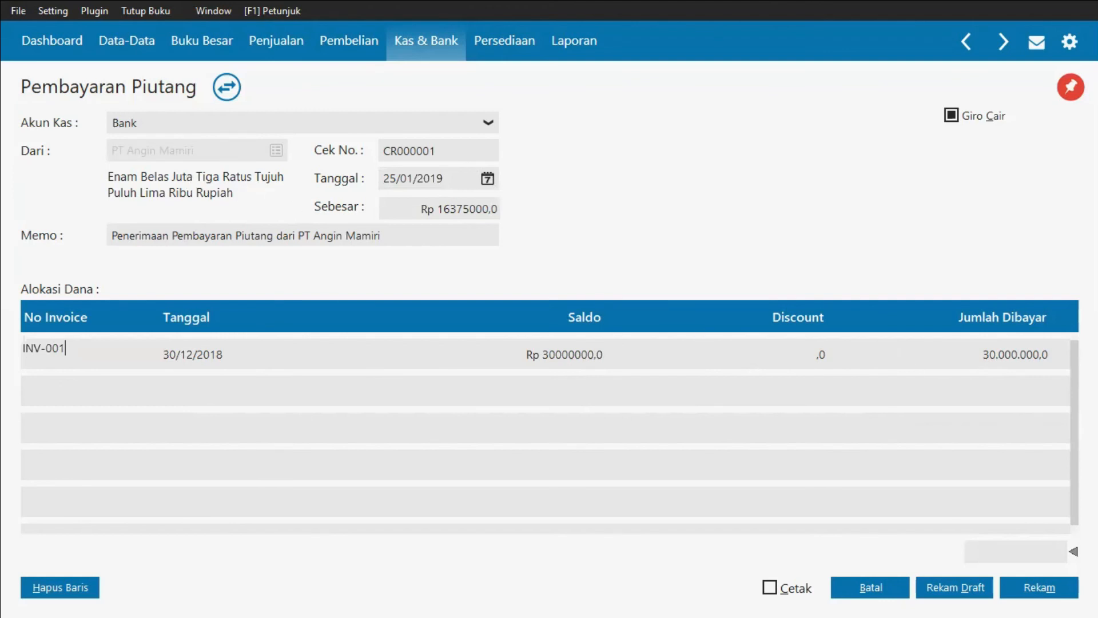
pyautogui.click(991, 355)
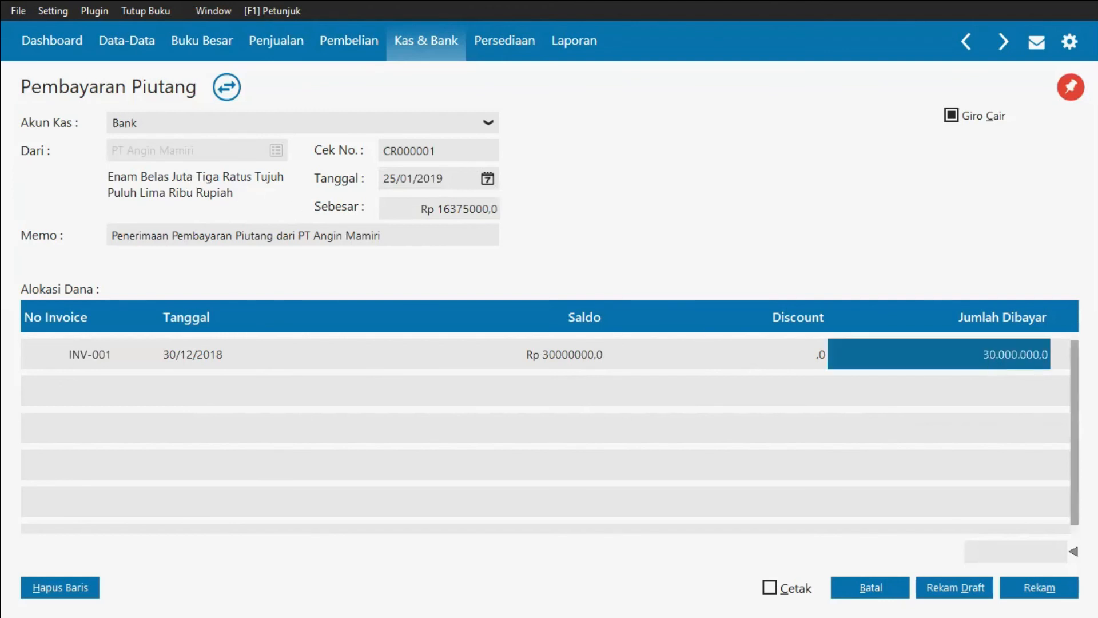
pyautogui.write('16')
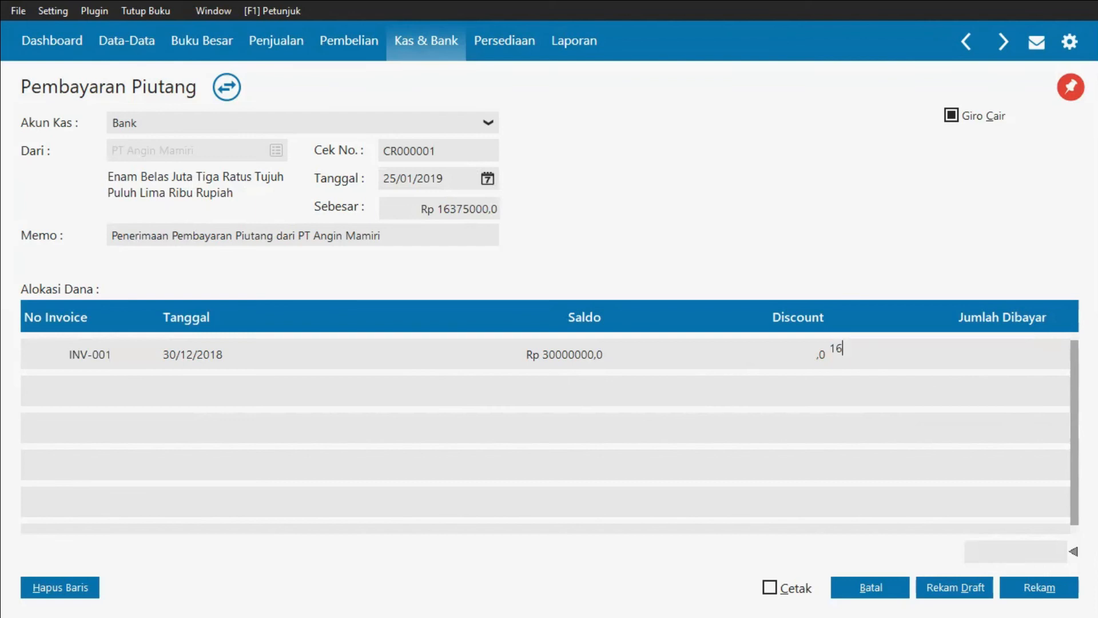
pyautogui.write('375000')
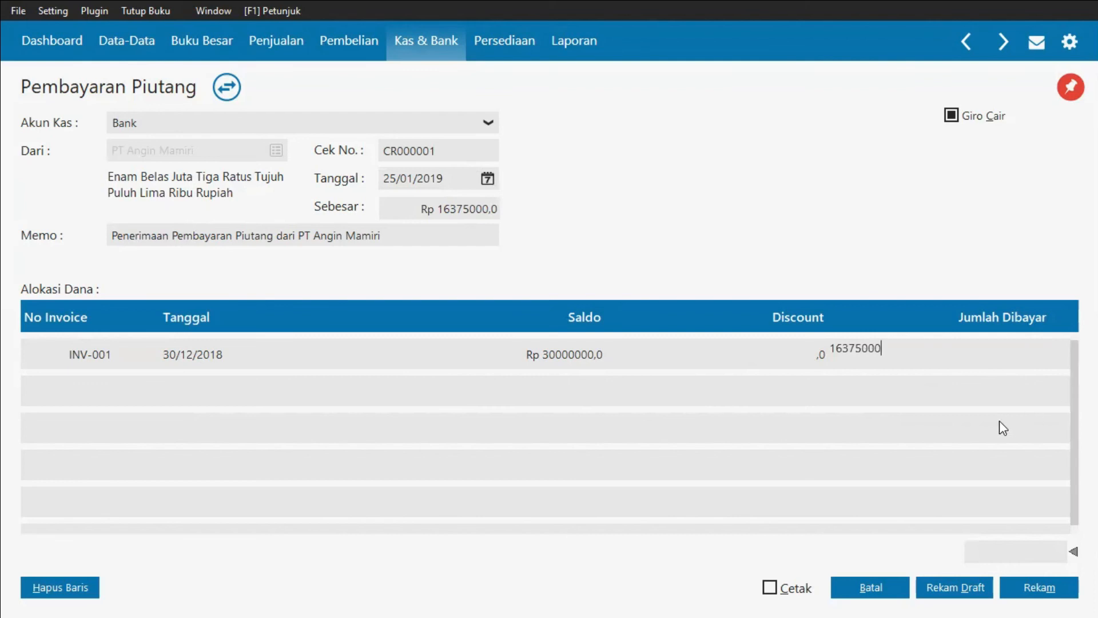
pyautogui.click(887, 389)
pyautogui.press('Down')
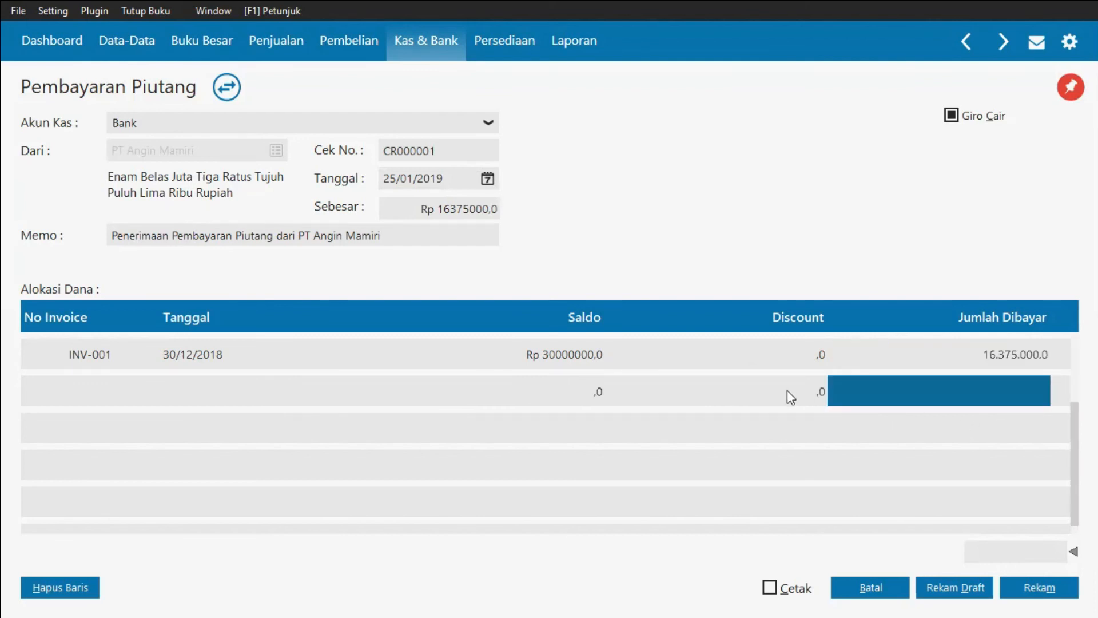
pyautogui.press('Up')
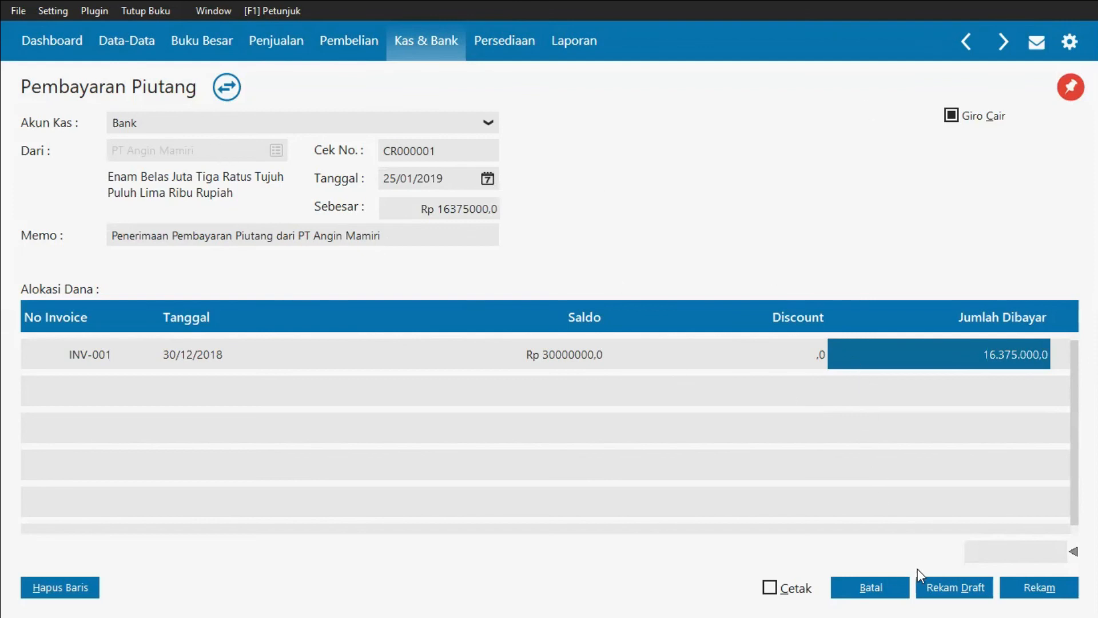
# Step: Post the cleared giro receipt and close the incoming giro list
pyautogui.click(1032, 595)
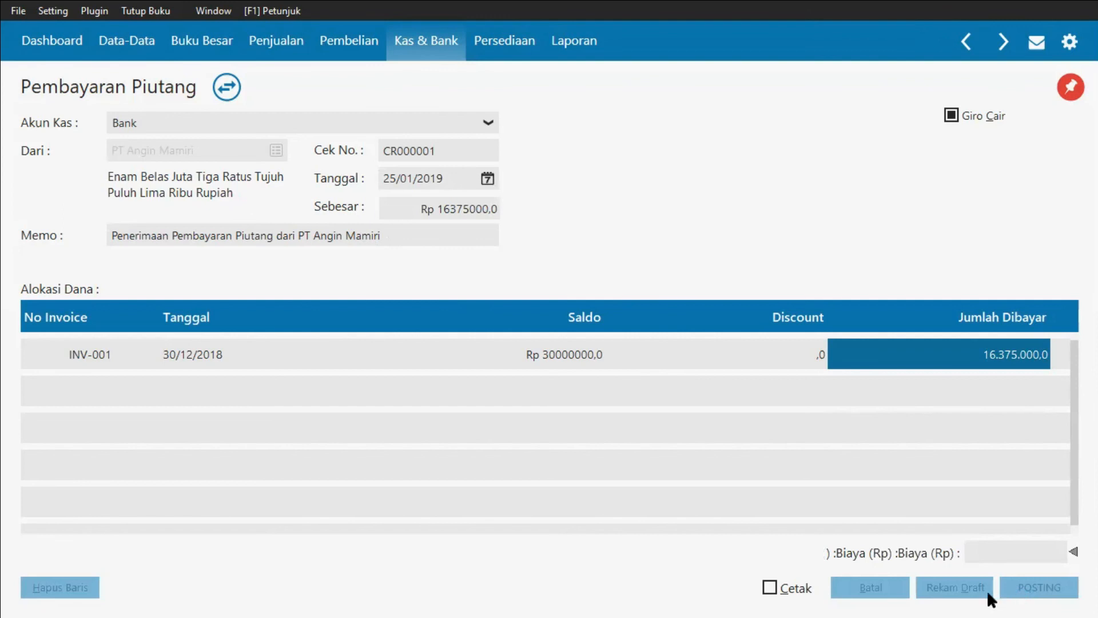
pyautogui.click(870, 588)
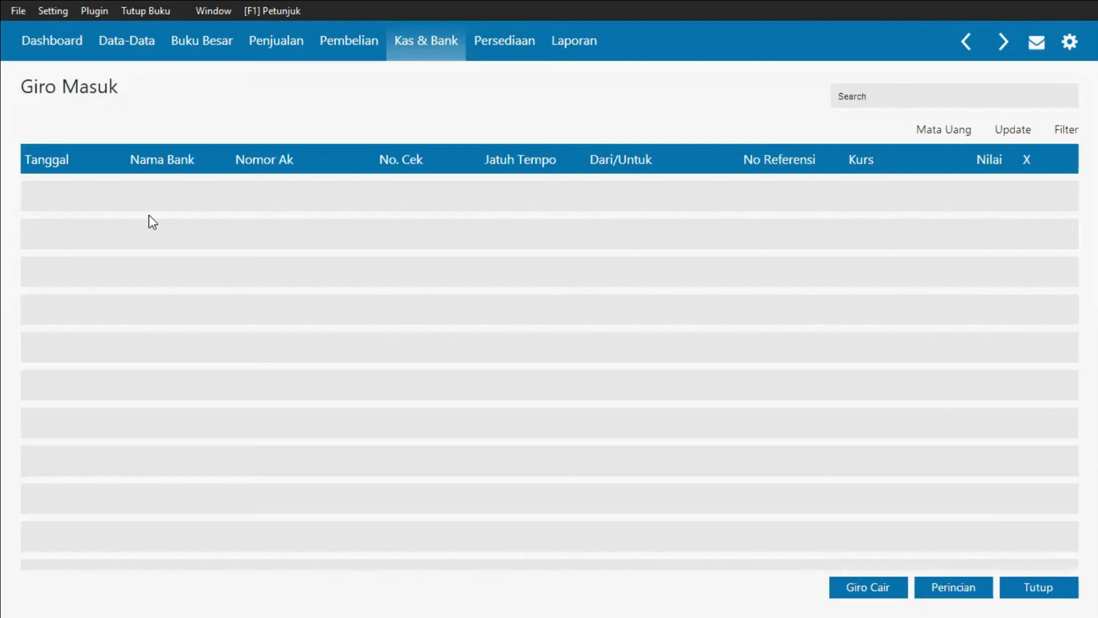
pyautogui.click(1035, 592)
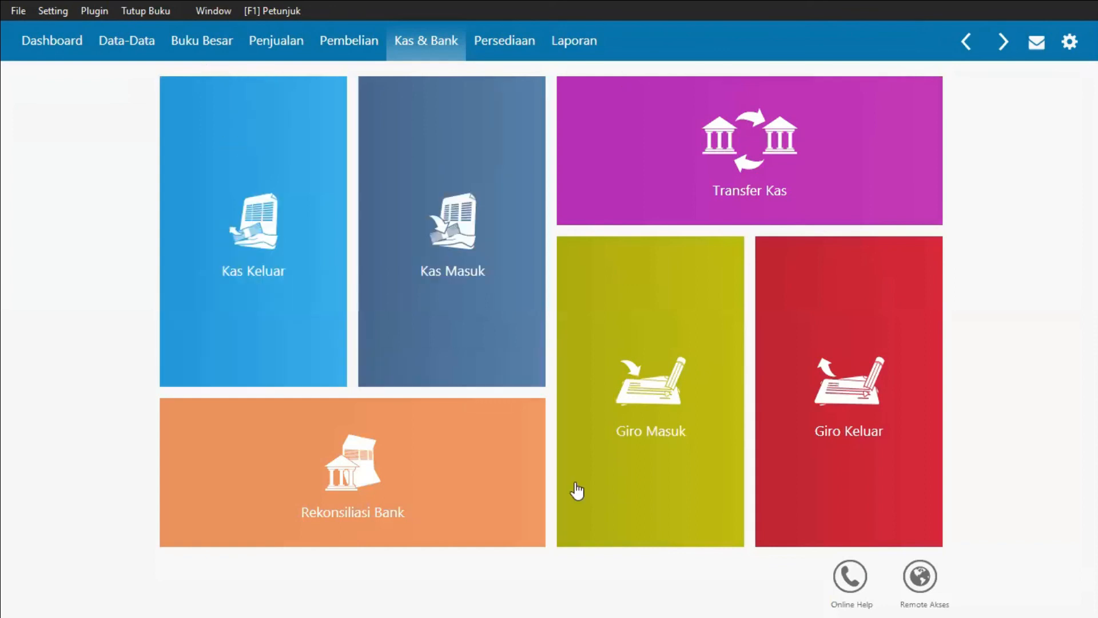
# Step: Open the accounts receivable list and view Bpk. Basuki's receivable details
pyautogui.moveTo(576, 491)
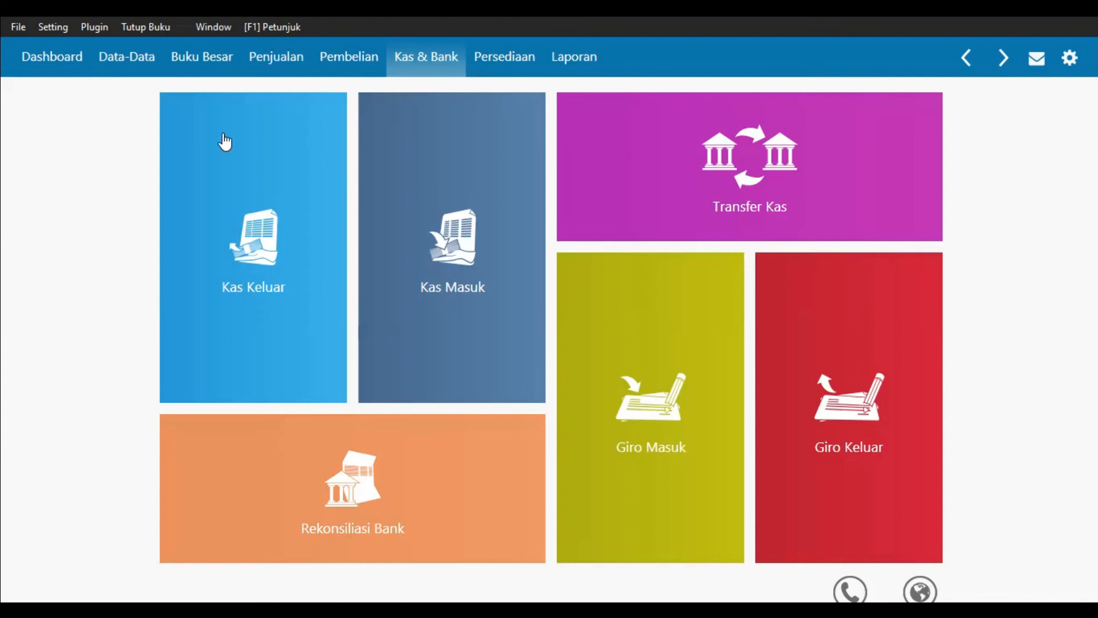
pyautogui.click(287, 65)
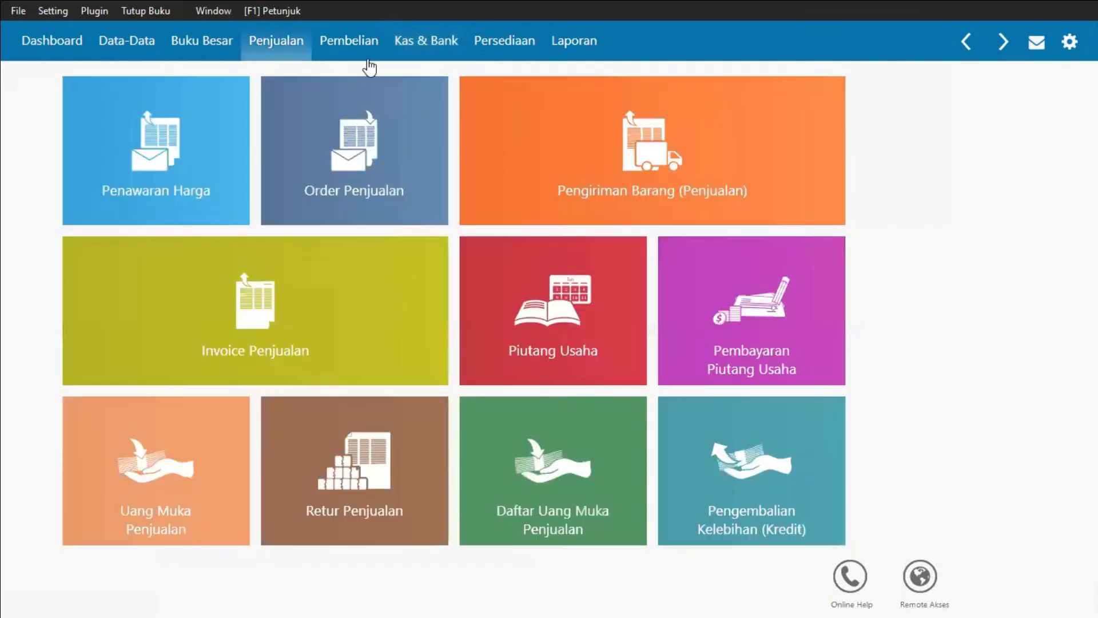
pyautogui.click(583, 363)
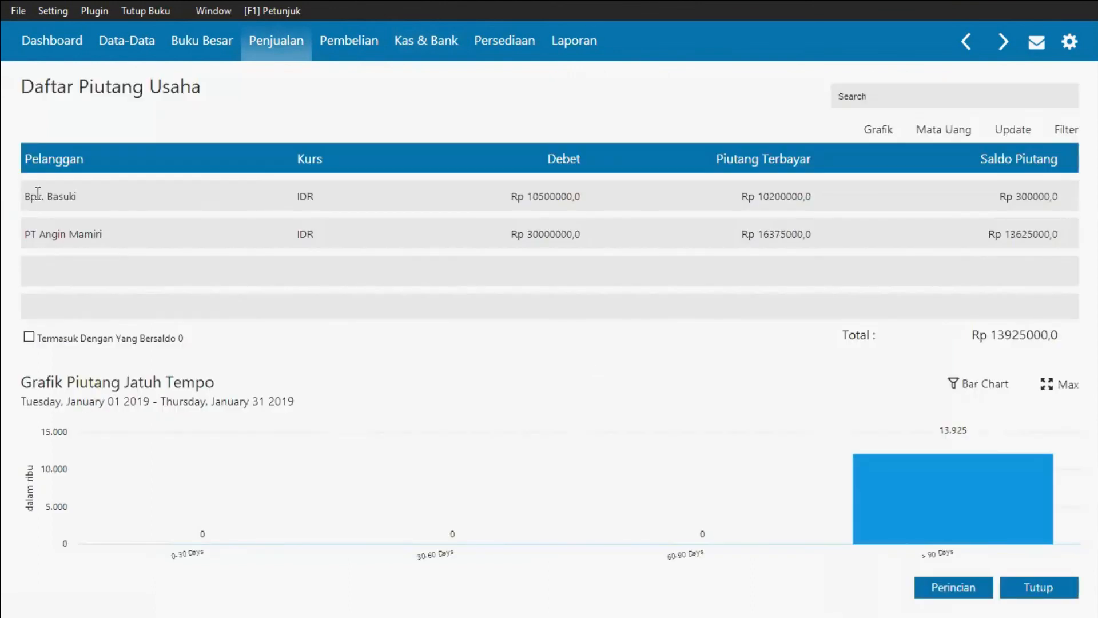
pyautogui.click(38, 194)
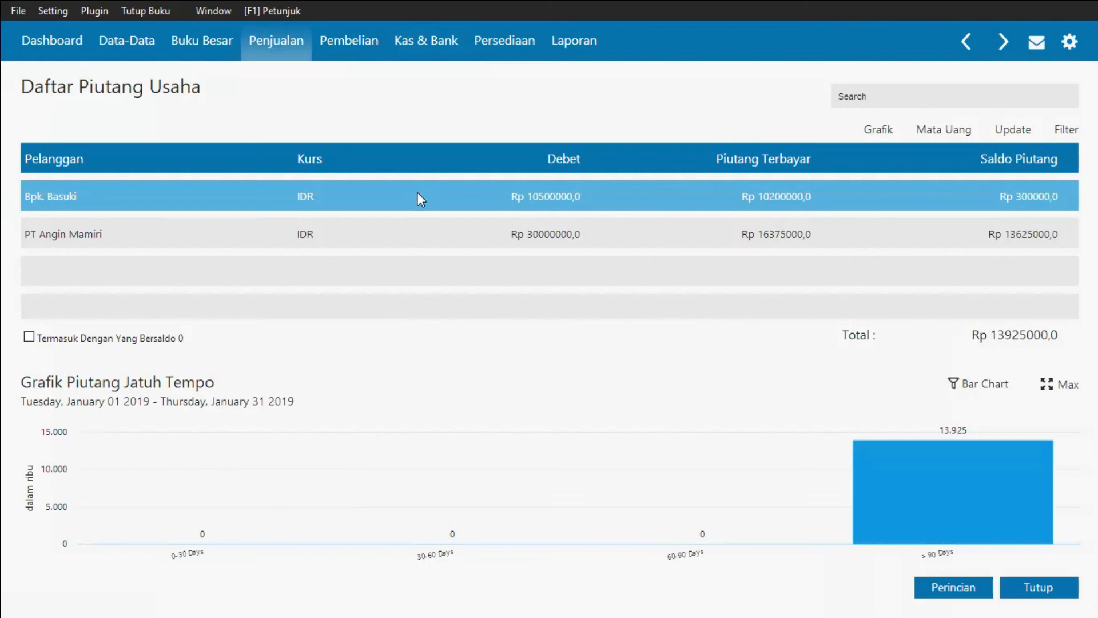
pyautogui.click(22, 234)
pyautogui.click(76, 195)
pyautogui.doubleClick(76, 194)
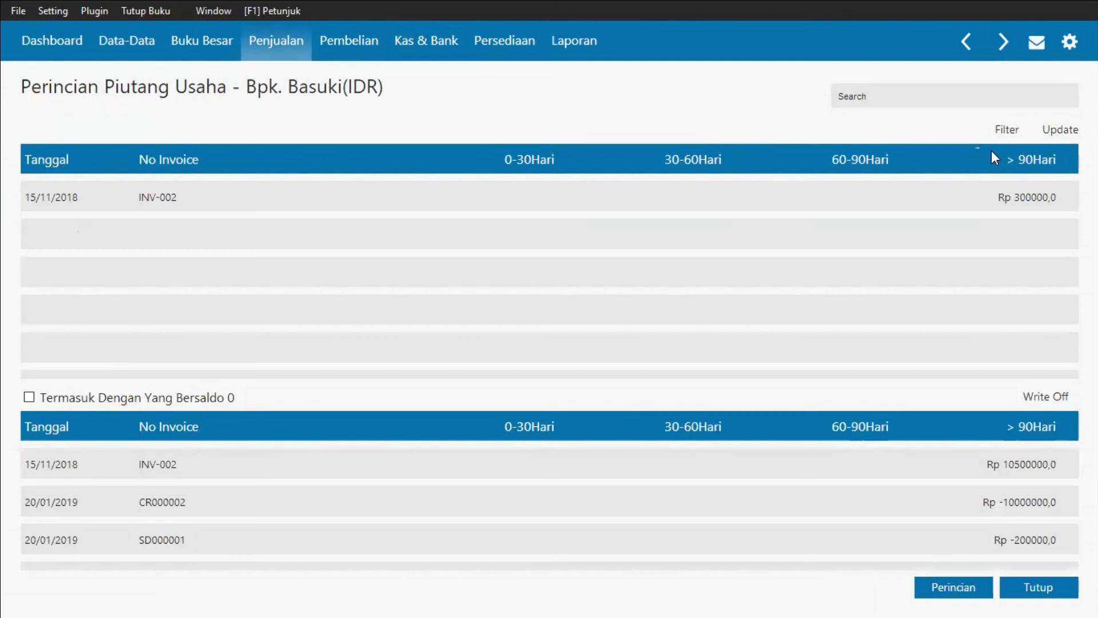
# Step: Write off Bpk. Basuki's invoice INV-002 against account 610000030 Beban Piutang Tak Tertagih
pyautogui.click(968, 201)
pyautogui.rightClick(967, 200)
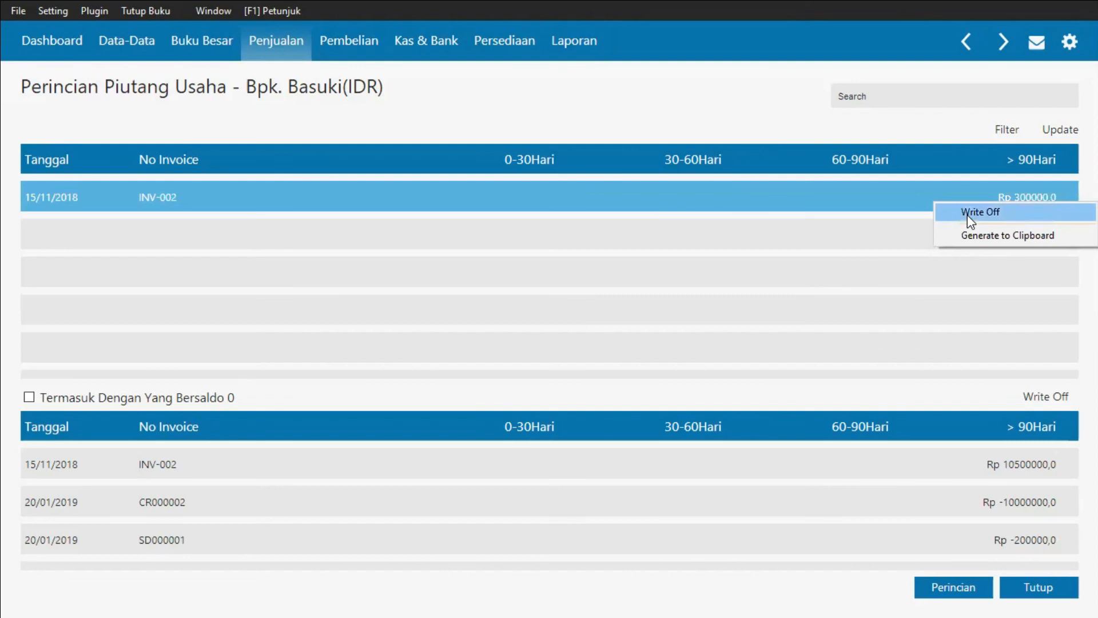
pyautogui.click(967, 216)
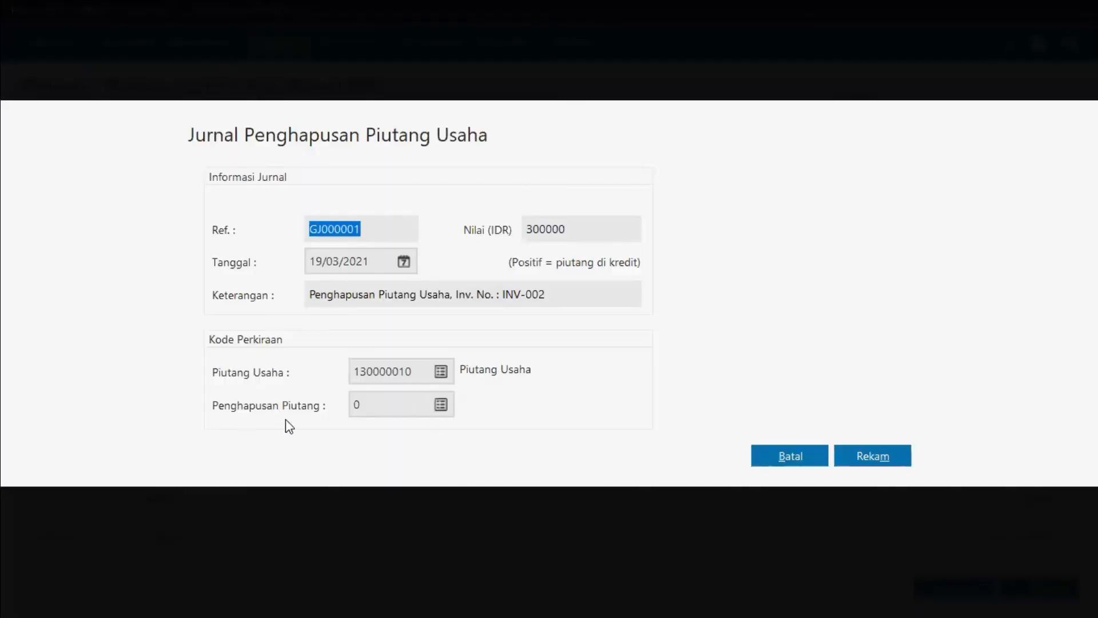
pyautogui.click(440, 404)
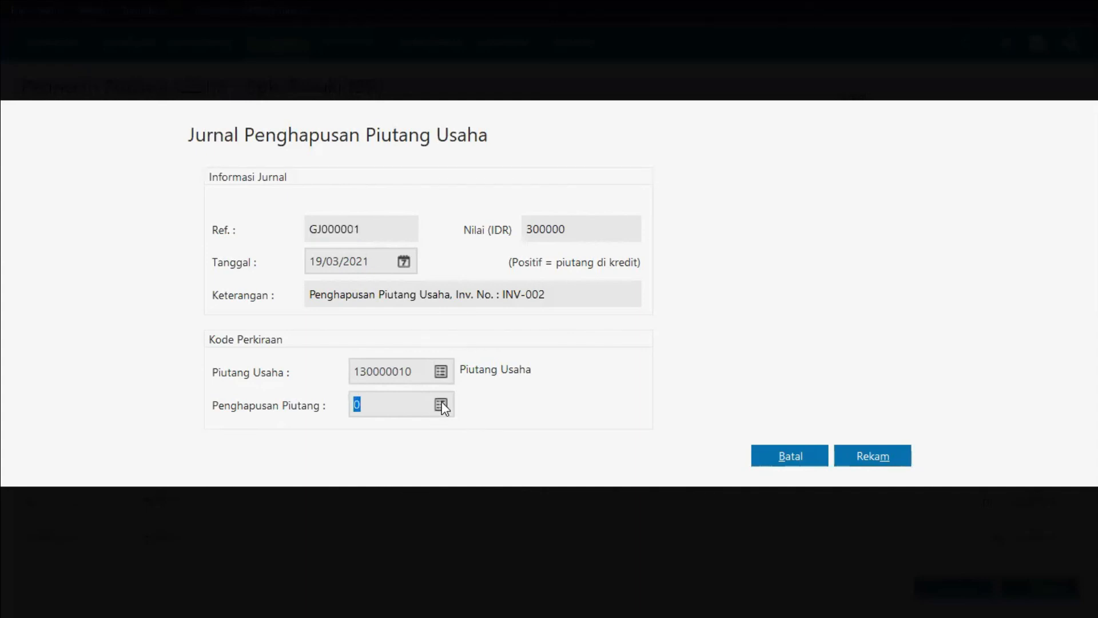
pyautogui.scroll(-11, 499, 356)
pyautogui.scroll(-10, 500, 355)
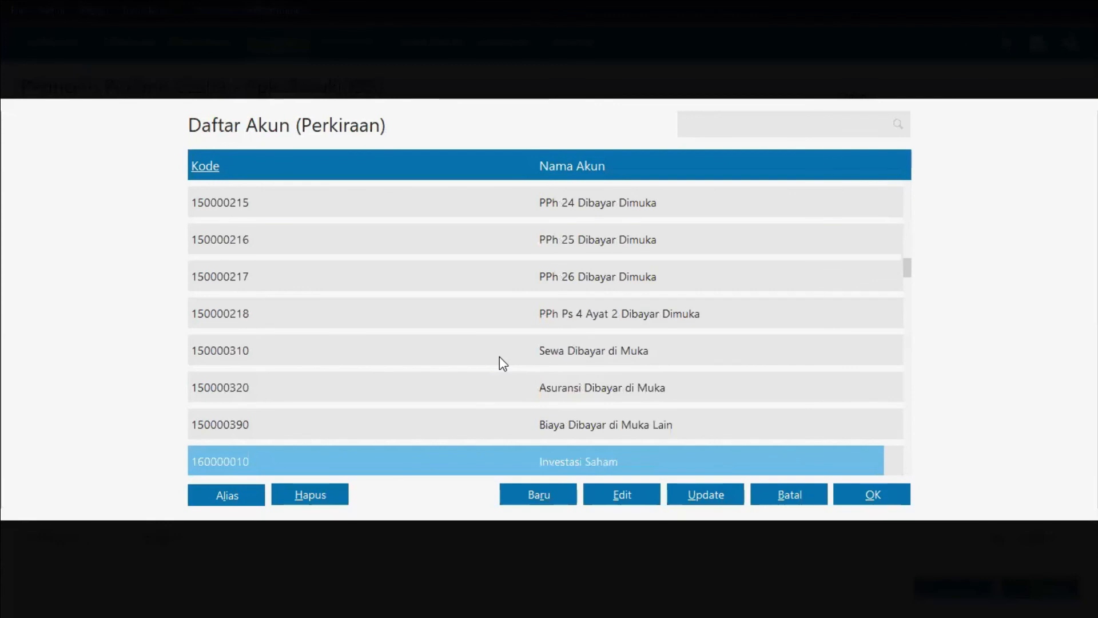
pyautogui.scroll(-3, 500, 355)
pyautogui.scroll(-15, 500, 356)
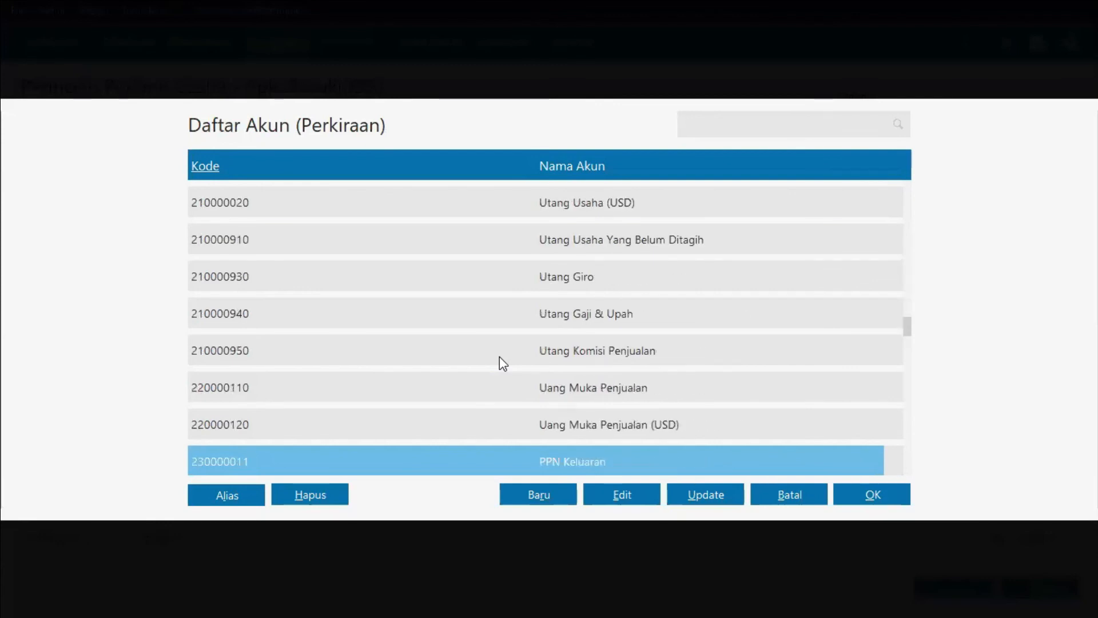
pyautogui.scroll(-20, 500, 356)
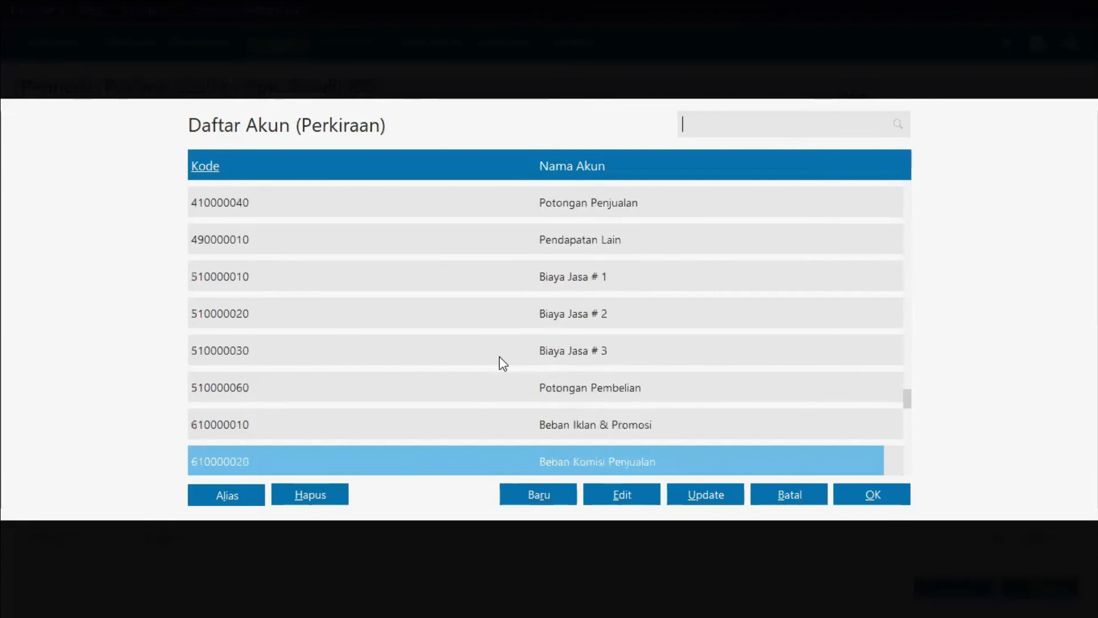
pyautogui.scroll(5, 499, 356)
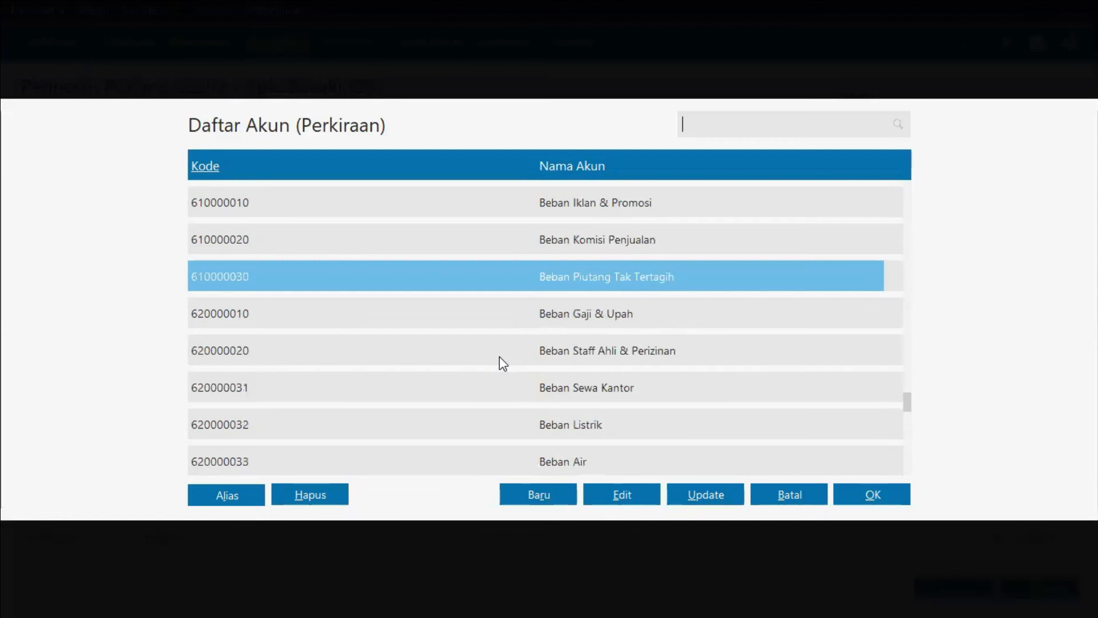
pyautogui.doubleClick(521, 286)
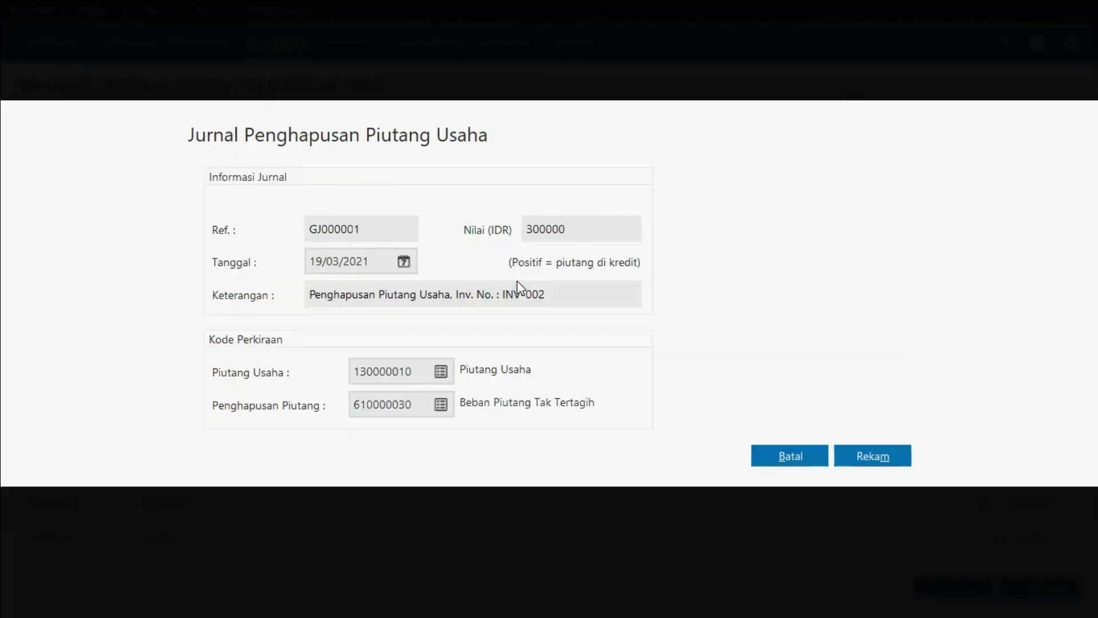
# Step: Set the write-off journal date to 27/01/2019 and record the journal
pyautogui.click(371, 261)
pyautogui.press('BackSpace')
pyautogui.press('BackSpace')
pyautogui.press('BackSpace')
pyautogui.press('BackSpace')
pyautogui.press('BackSpace')
pyautogui.press('BackSpace')
pyautogui.press('BackSpace')
pyautogui.write('27012')
pyautogui.click(881, 463)
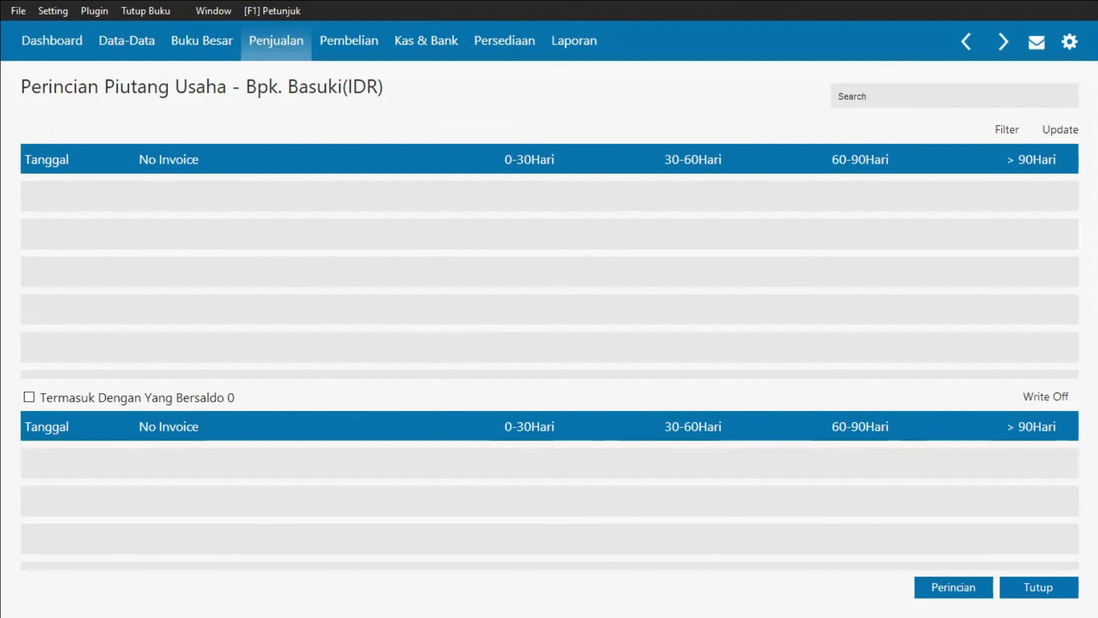
# Step: Close the receivable details and the accounts receivable list
pyautogui.click(1037, 588)
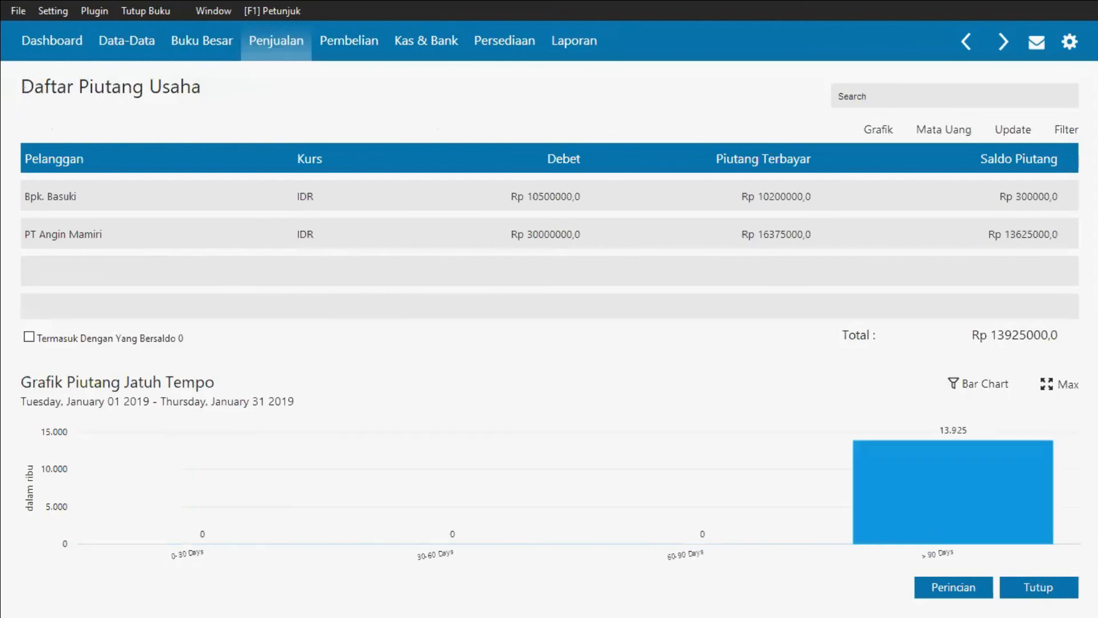
pyautogui.click(1052, 586)
pyautogui.moveTo(693, 361)
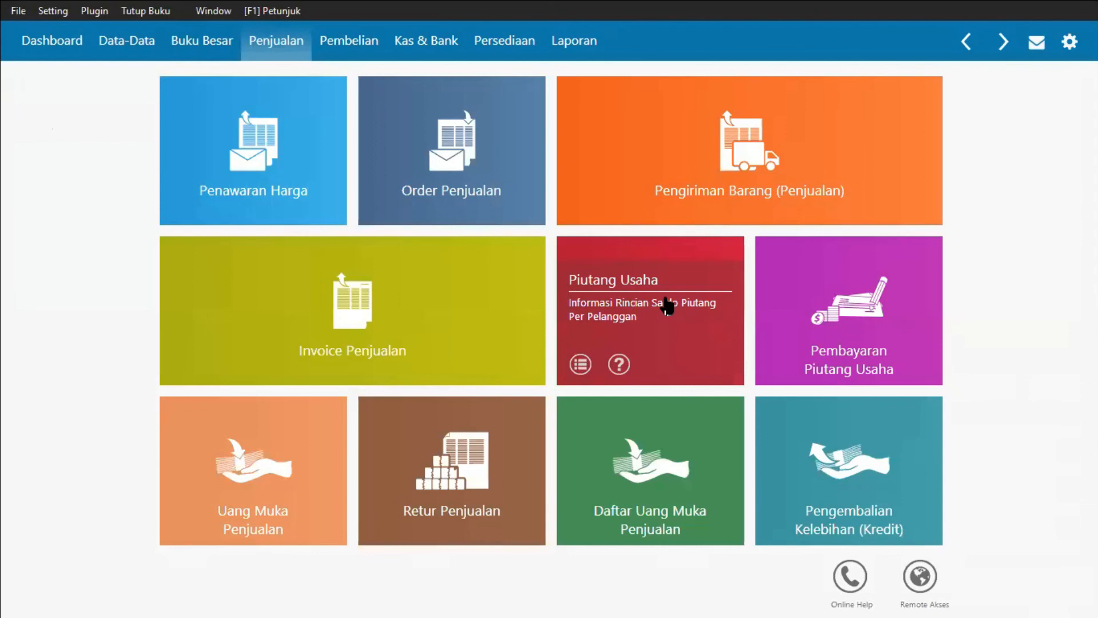
# Step: Check the accounts receivable list and close it
pyautogui.click(625, 332)
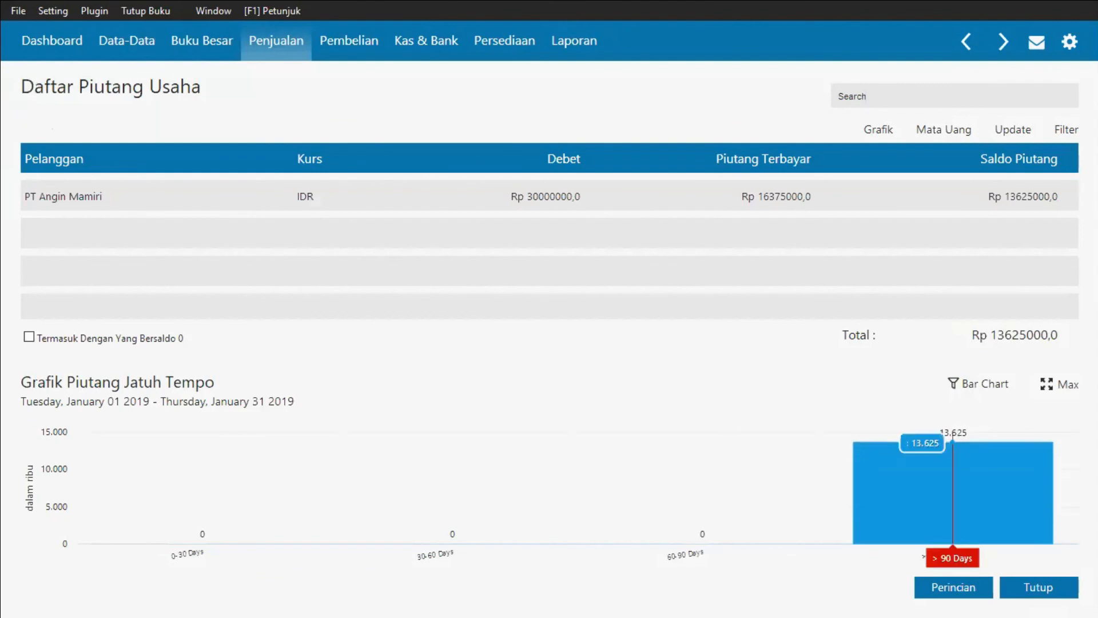
pyautogui.click(1066, 592)
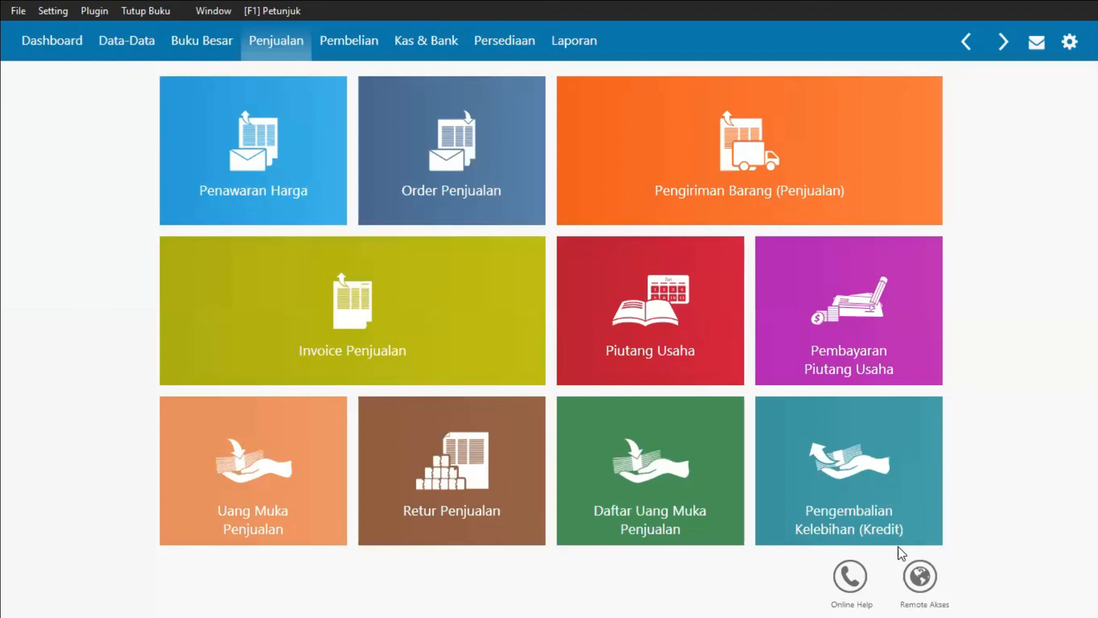
# Step: Open the journal transaction list and view the receivable write-off entry's journal voucher
pyautogui.click(232, 44)
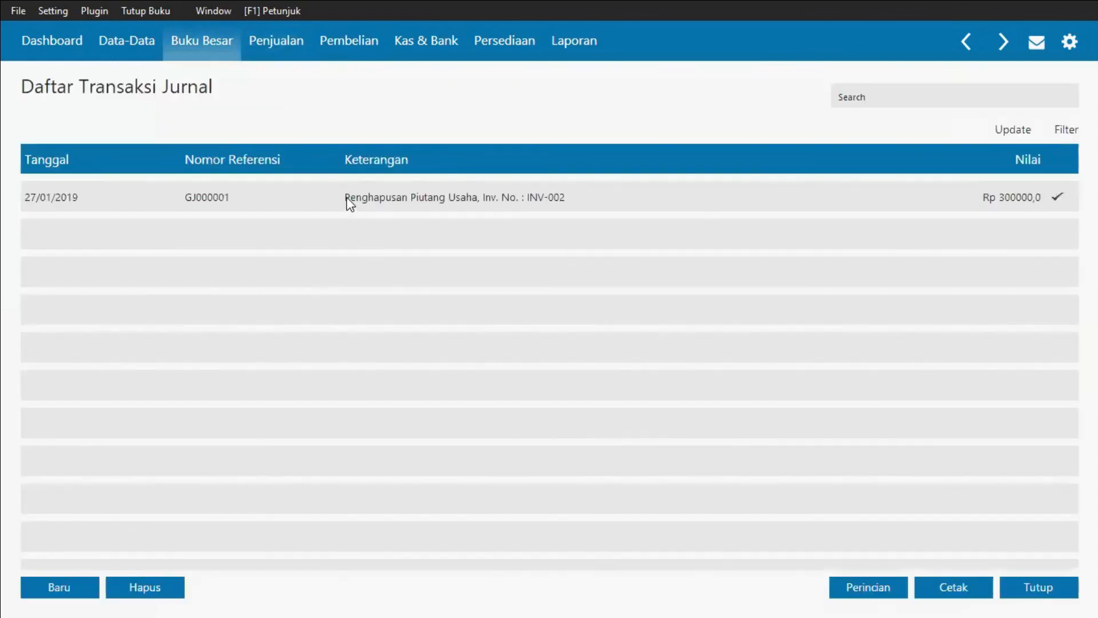
pyautogui.rightClick(346, 199)
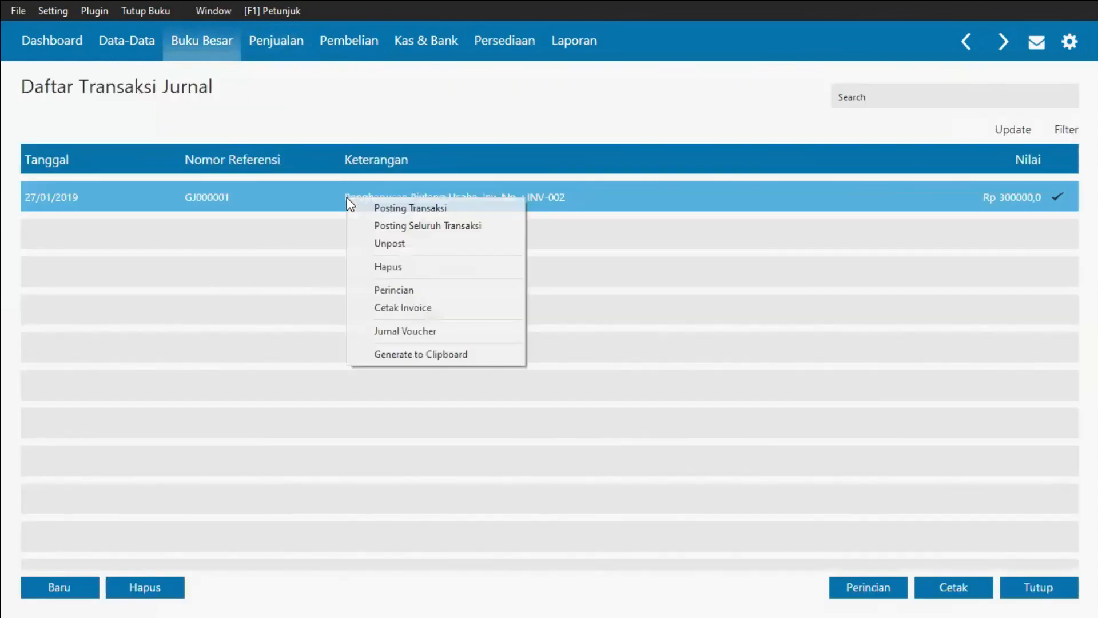
pyautogui.click(404, 331)
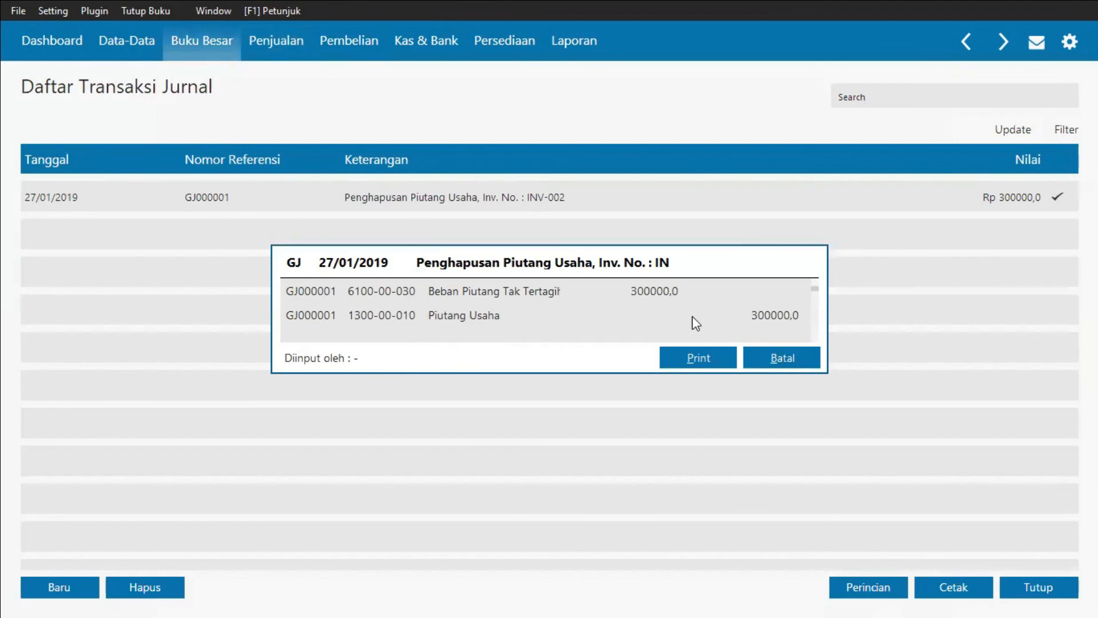
pyautogui.click(811, 366)
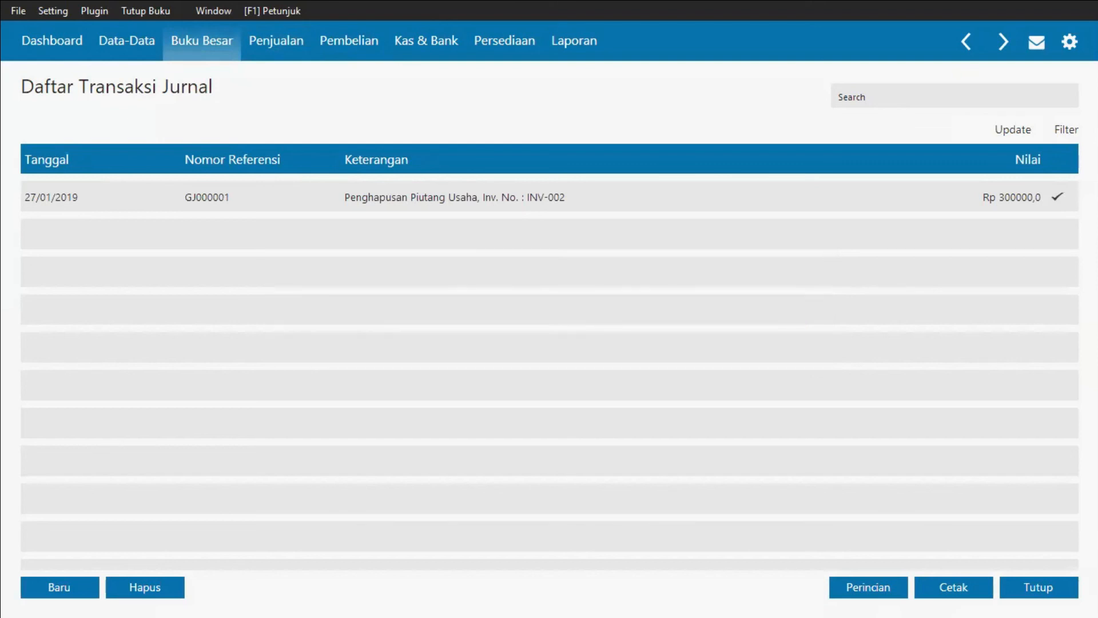
pyautogui.click(1070, 587)
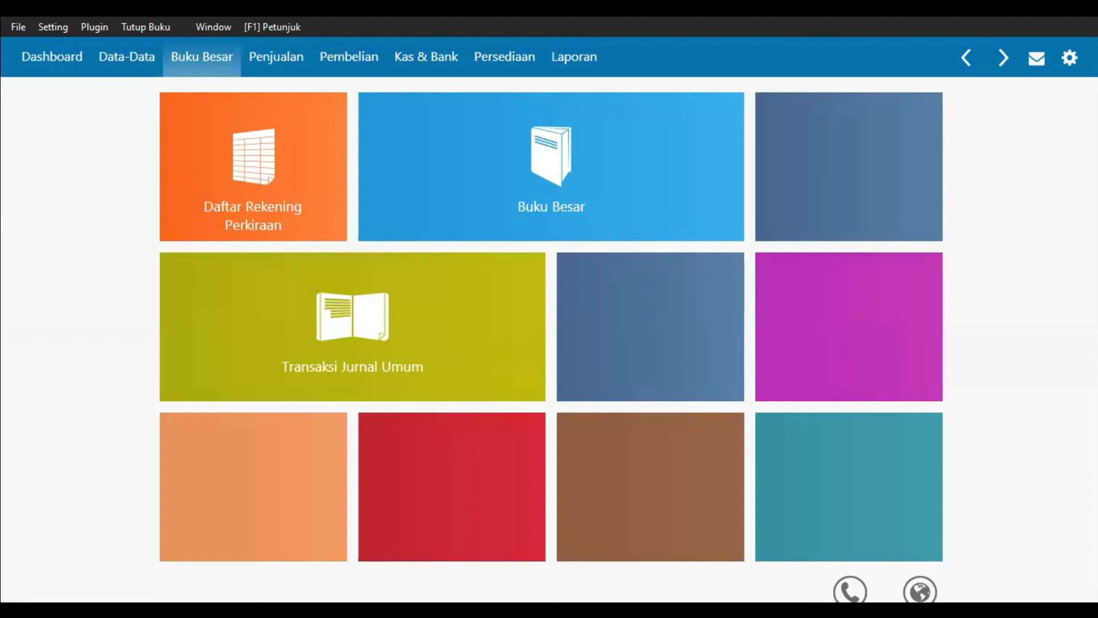
# Step: Start a new cash transfer from account 110000020 Kas to account 120000010 Bank
pyautogui.click(445, 59)
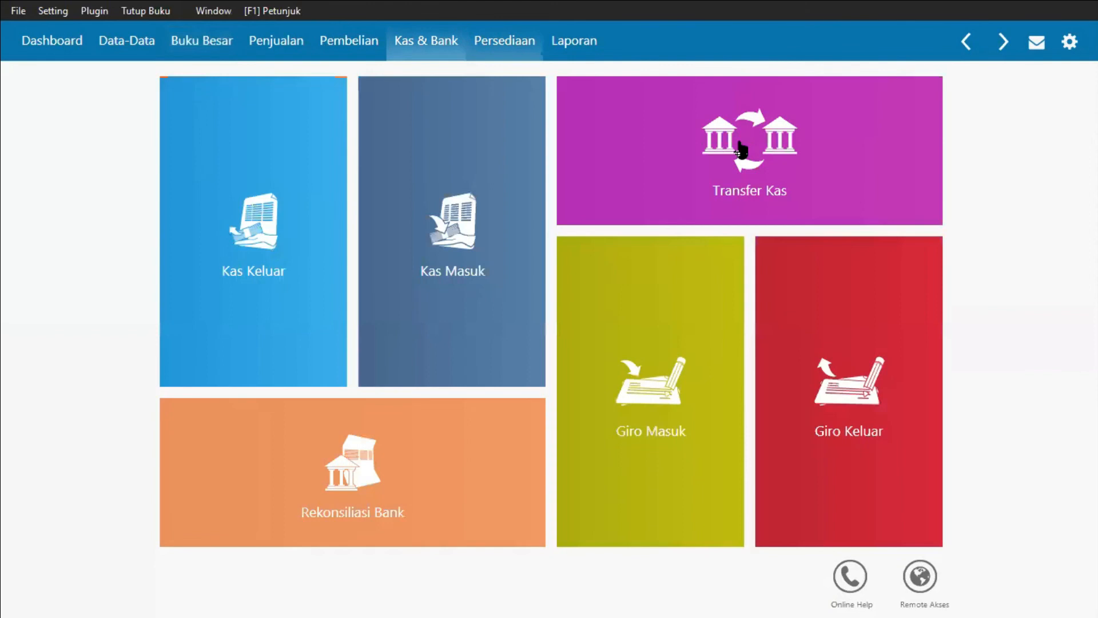
pyautogui.moveTo(587, 179)
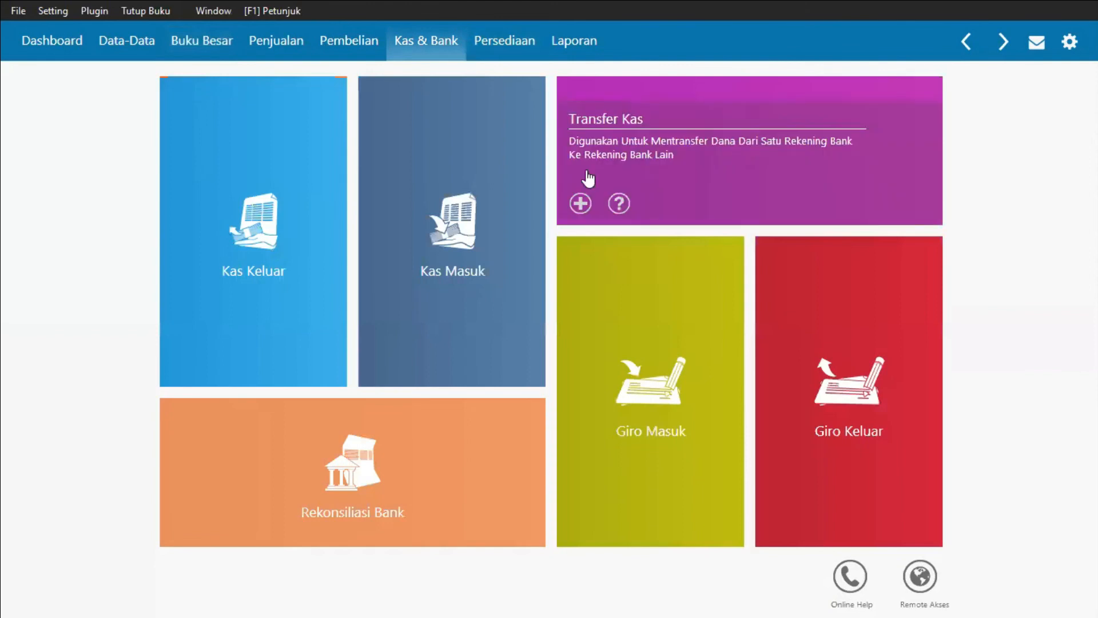
pyautogui.click(564, 202)
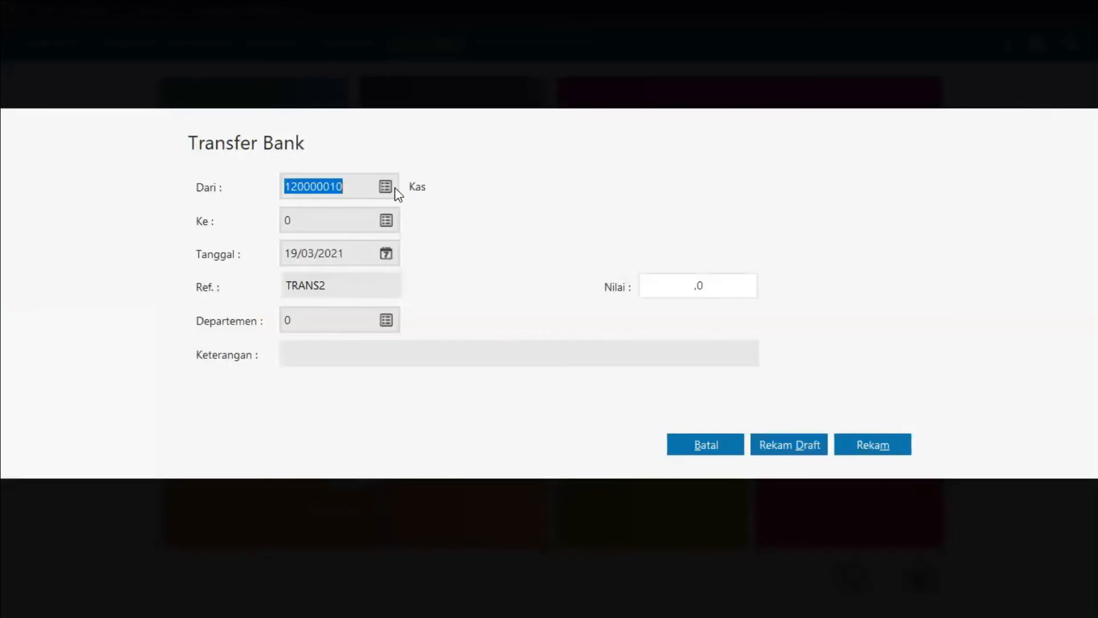
pyautogui.click(385, 220)
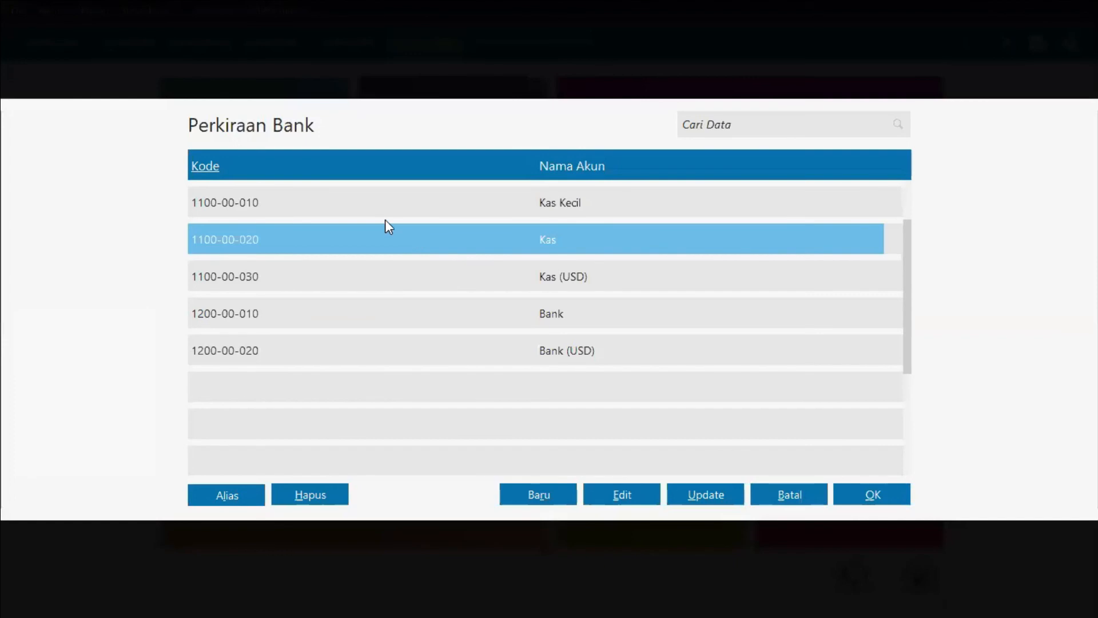
pyautogui.press('Return')
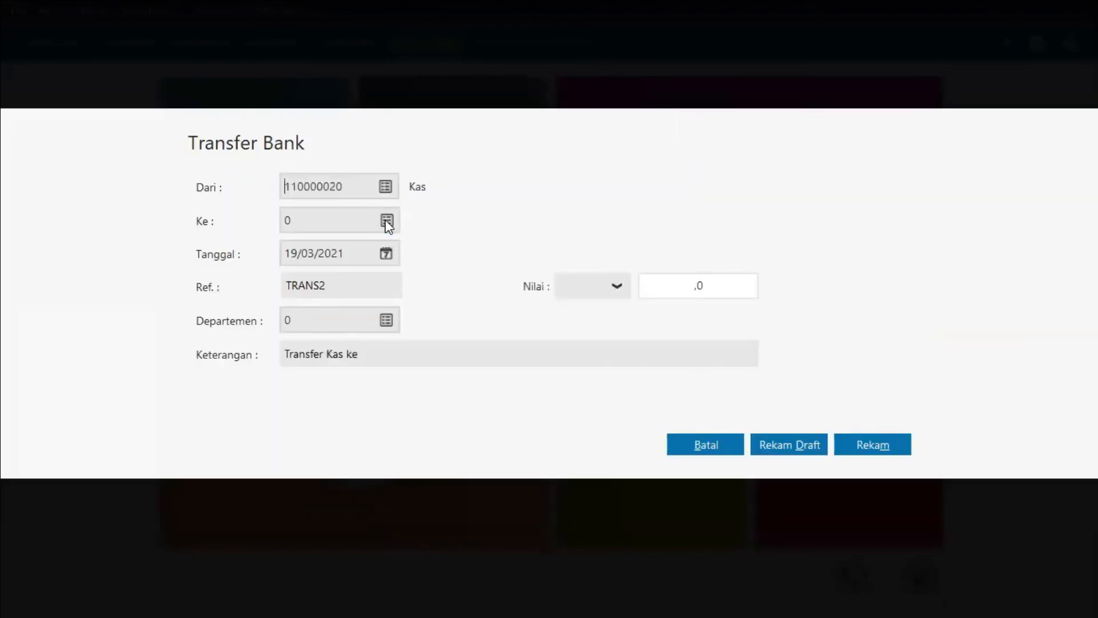
pyautogui.click(385, 220)
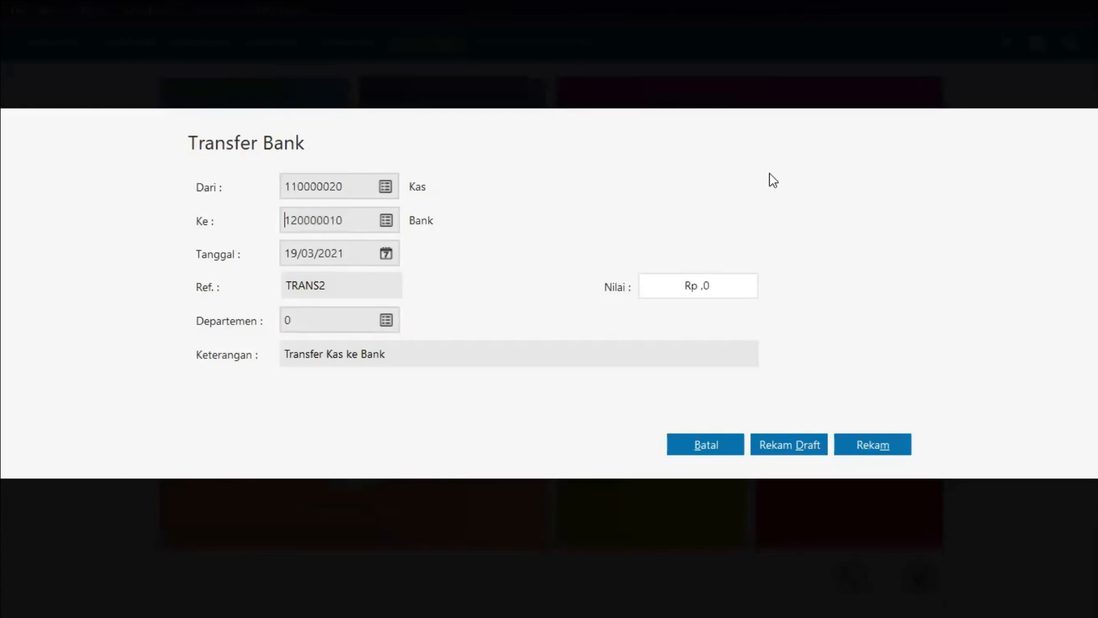
# Step: Set the transfer date to 28/01/2019
pyautogui.press('Tab')
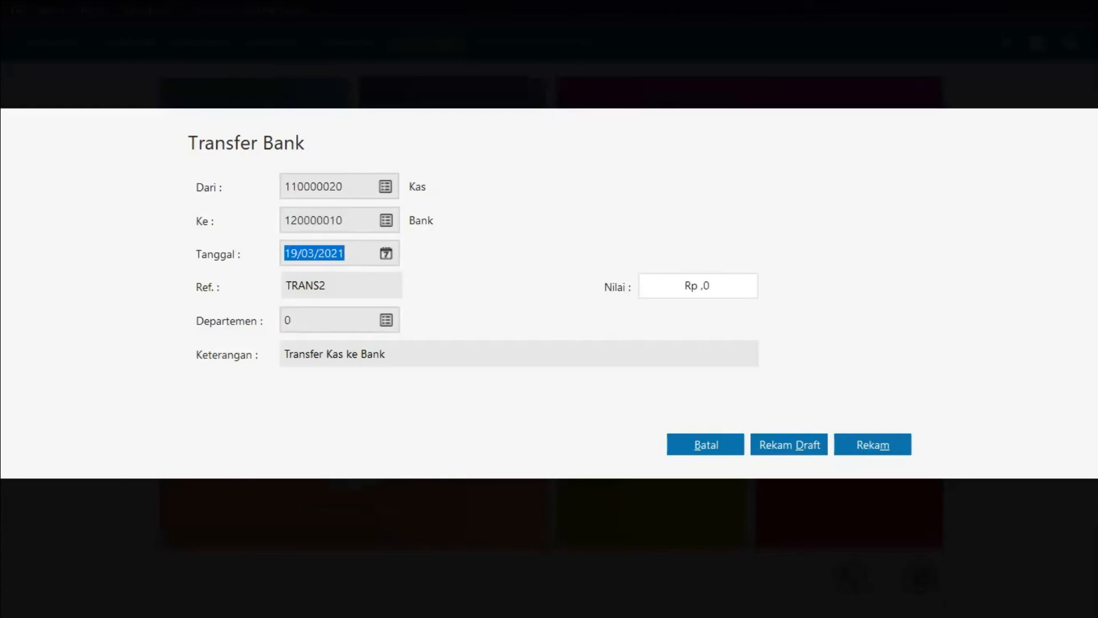
pyautogui.write('2')
pyautogui.write('8')
pyautogui.write('012')
pyautogui.press('BackSpace')
pyautogui.press('BackSpace')
pyautogui.press('BackSpace')
pyautogui.write('/01/')
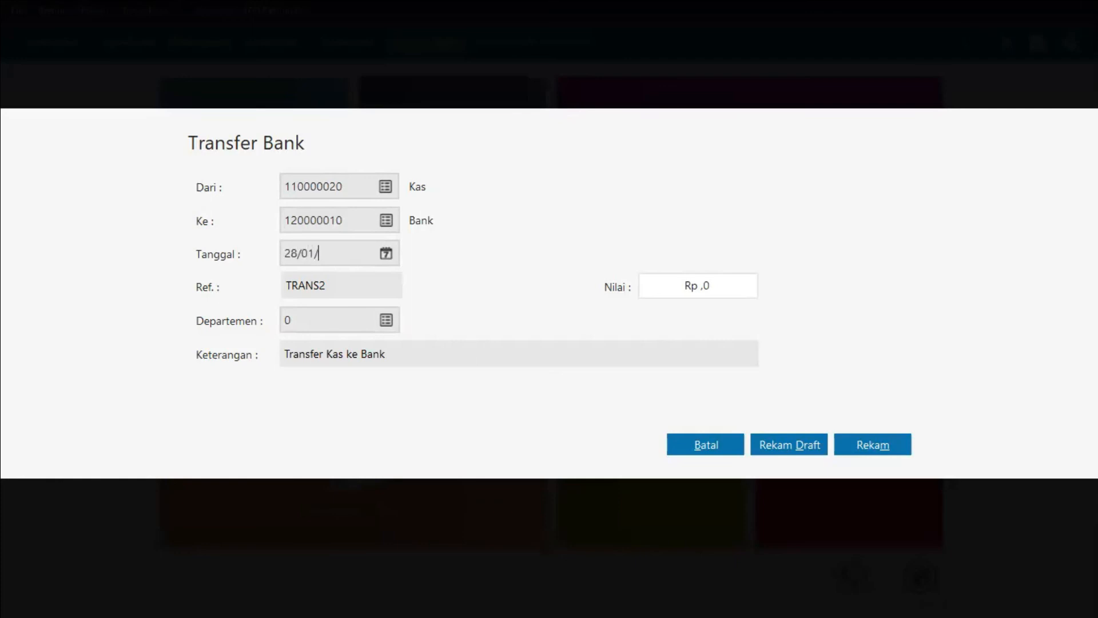
pyautogui.write('2019')
# Step: Set the transfer amount to 9,500,000, record the transfer, and close the transfer form
pyautogui.click(842, 445)
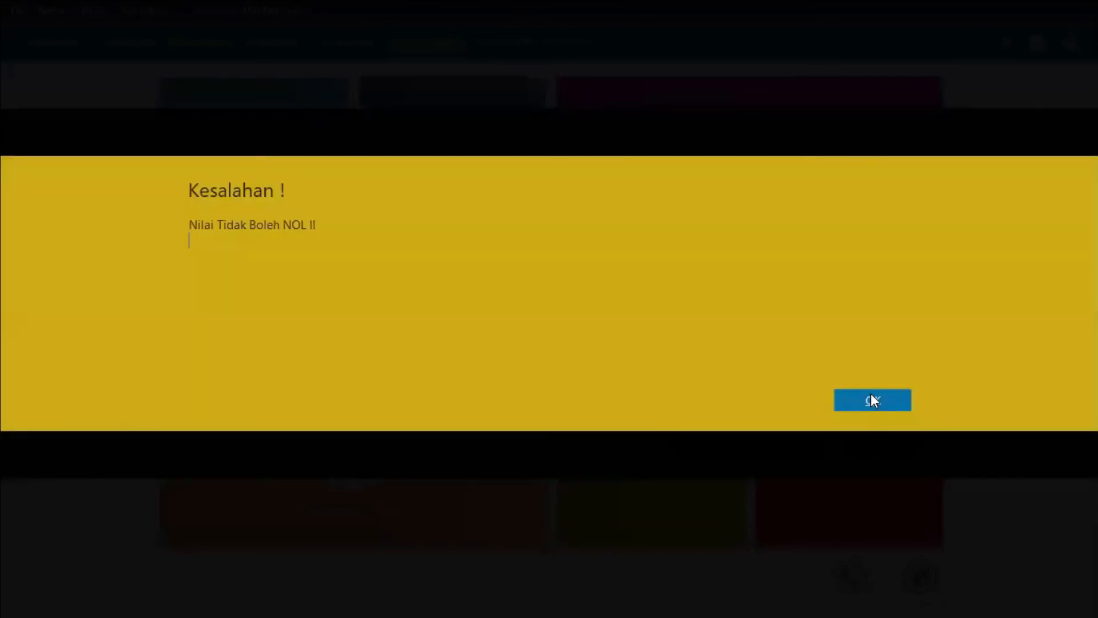
pyautogui.press('Return')
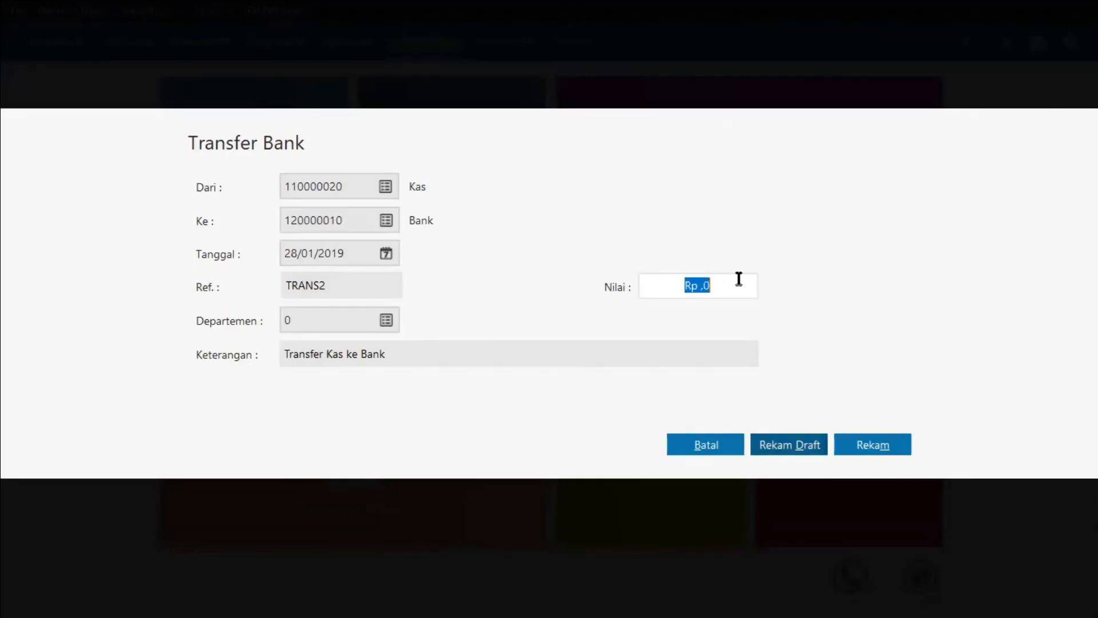
pyautogui.write('9')
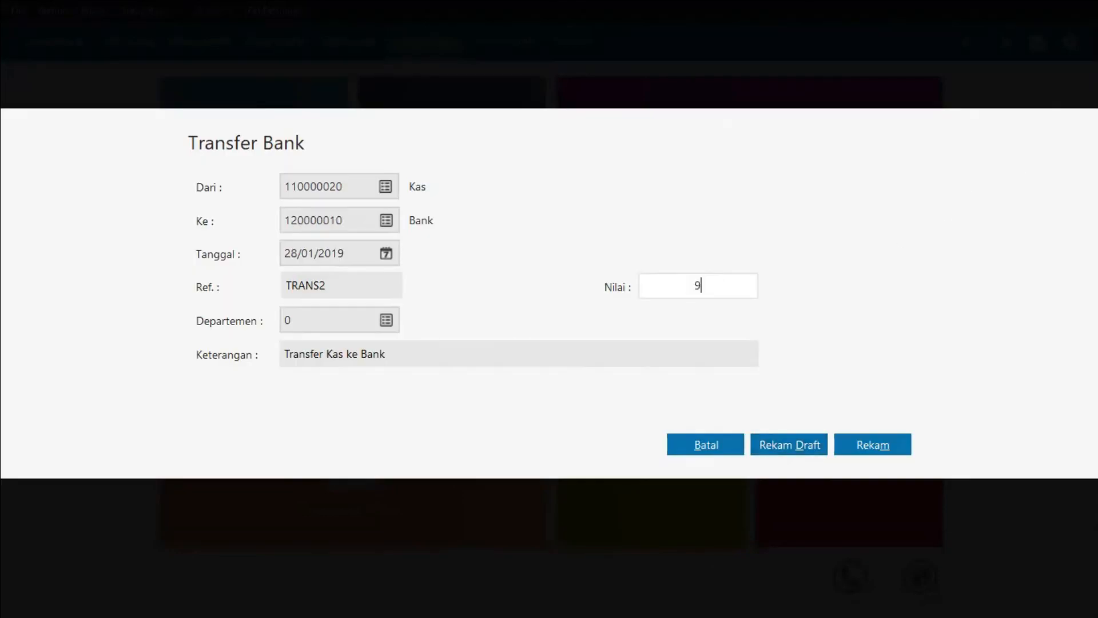
pyautogui.write('500000')
pyautogui.click(370, 325)
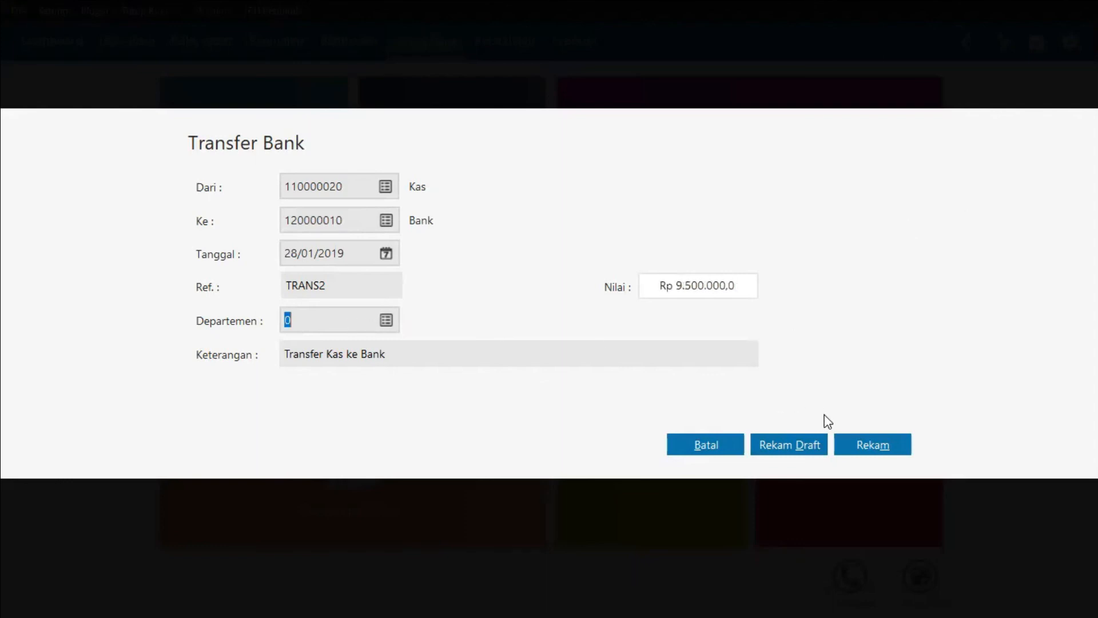
pyautogui.click(896, 450)
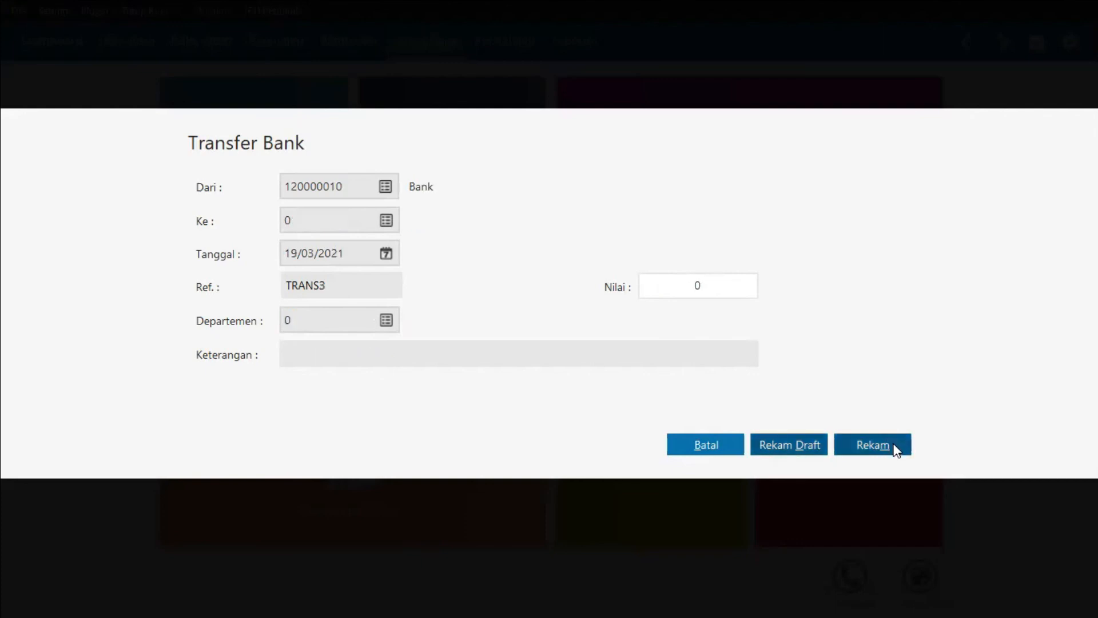
pyautogui.click(712, 443)
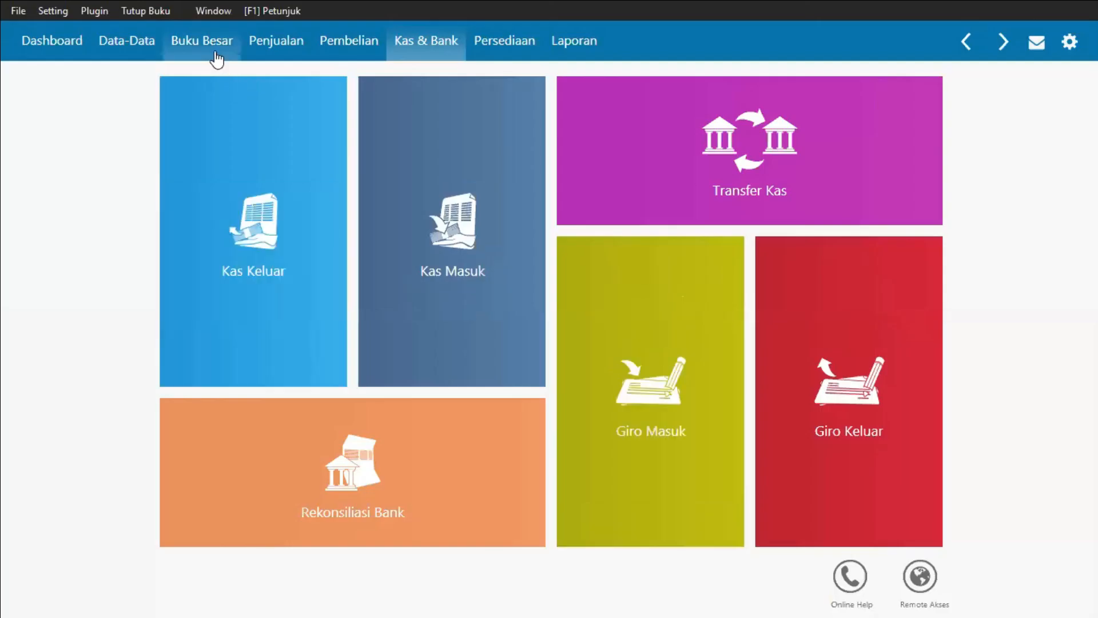
# Step: Open the journal transaction list and view the Kas to Bank transfer's journal voucher
pyautogui.click(216, 57)
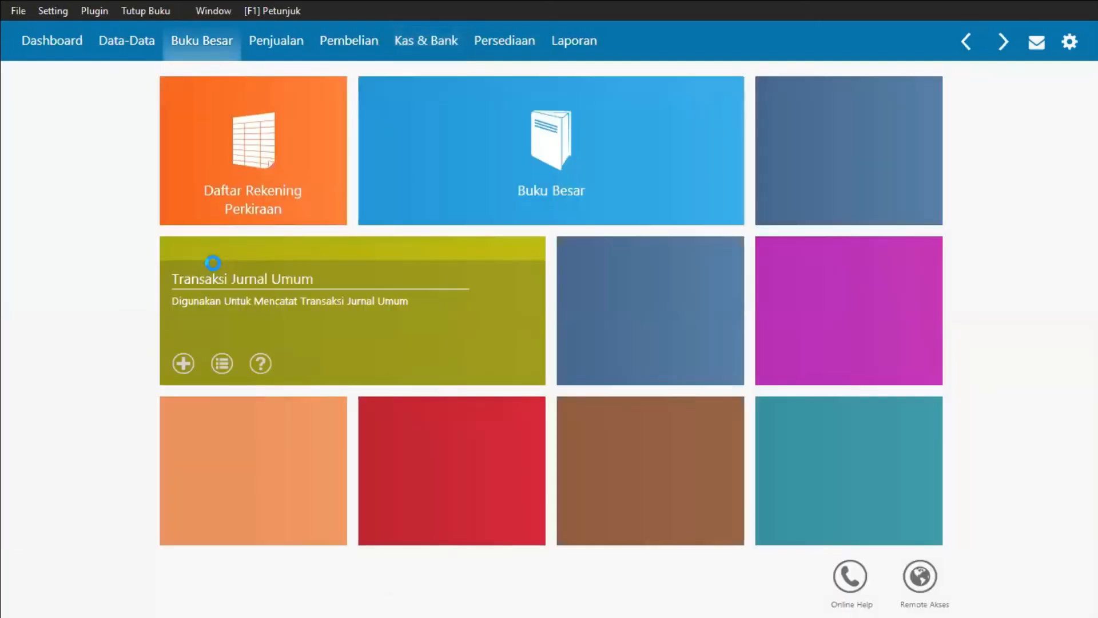
pyautogui.click(216, 270)
pyautogui.click(300, 233)
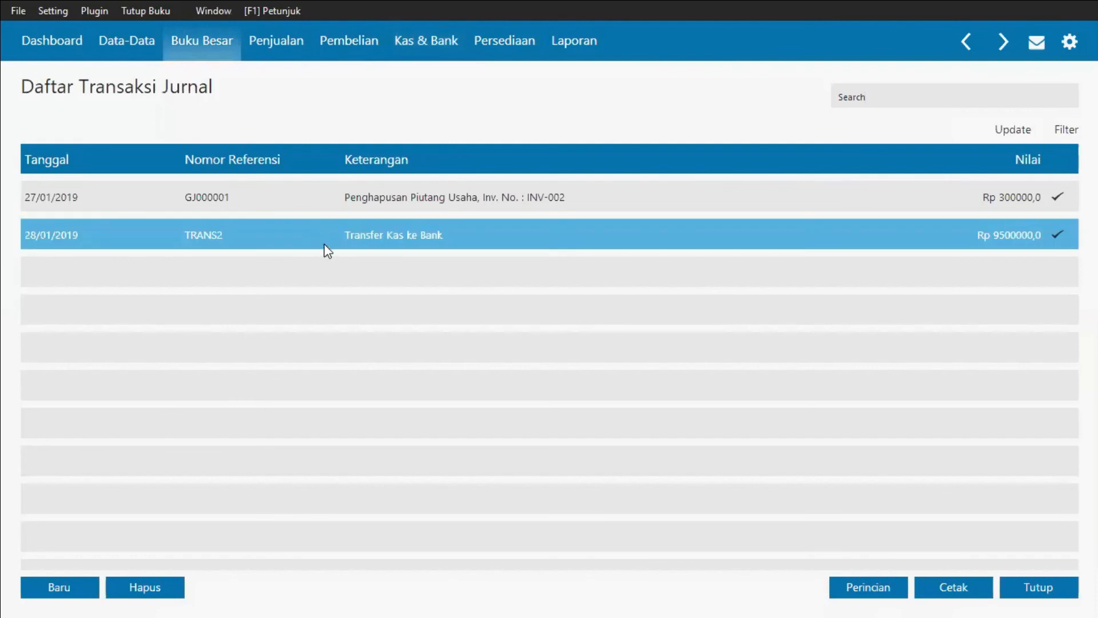
pyautogui.rightClick(326, 249)
pyautogui.click(384, 377)
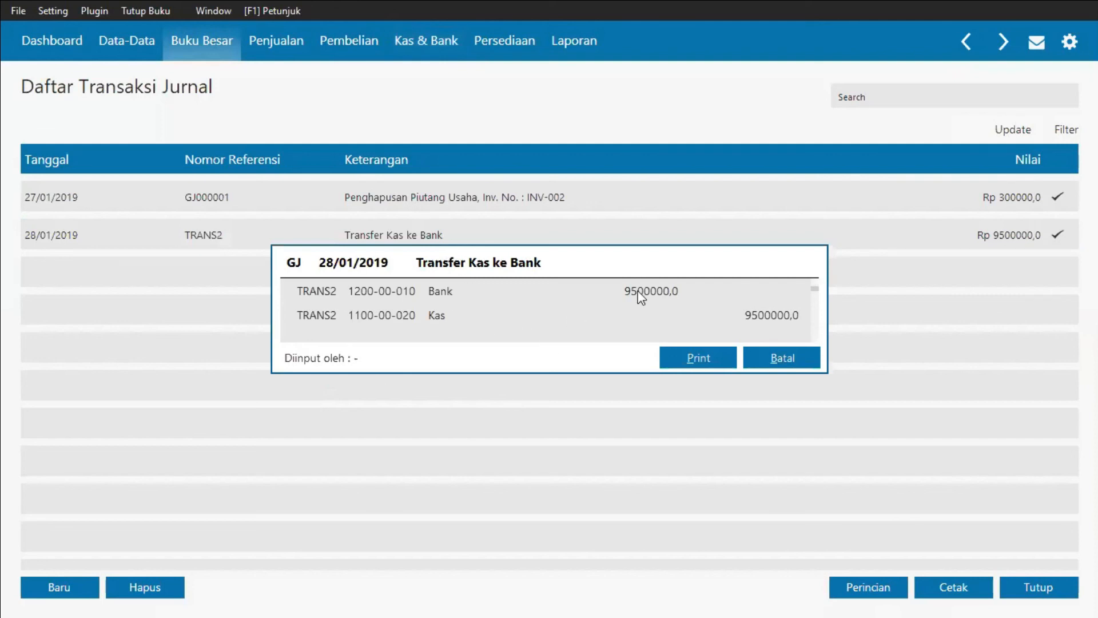
pyautogui.click(777, 359)
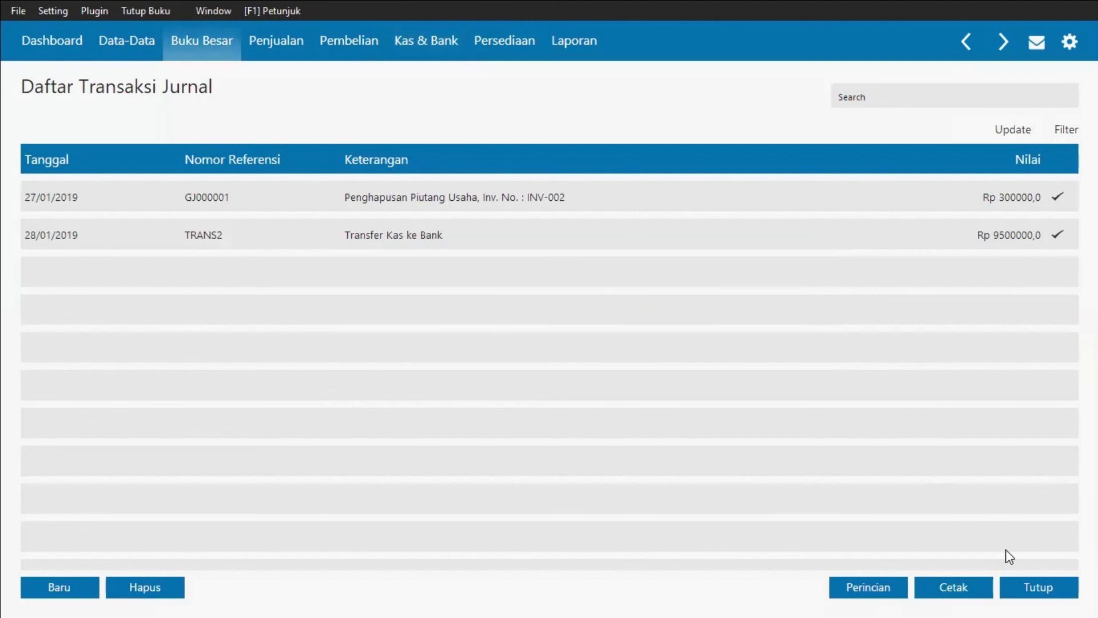
pyautogui.click(1035, 592)
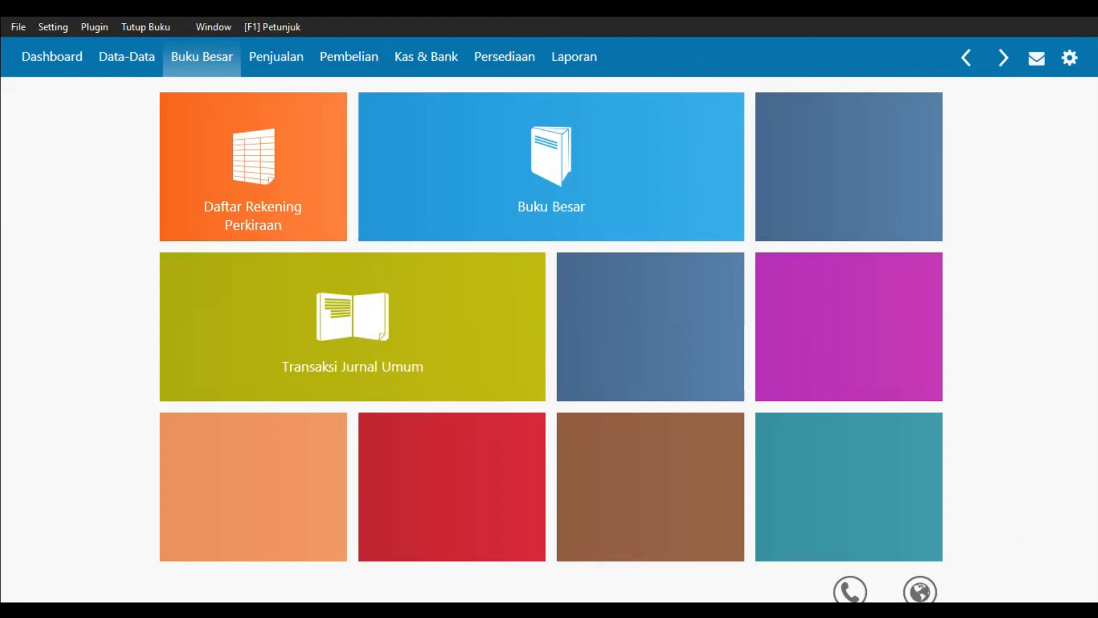
# Step: Create a new general journal entry dated 05/01/2019
pyautogui.moveTo(362, 316)
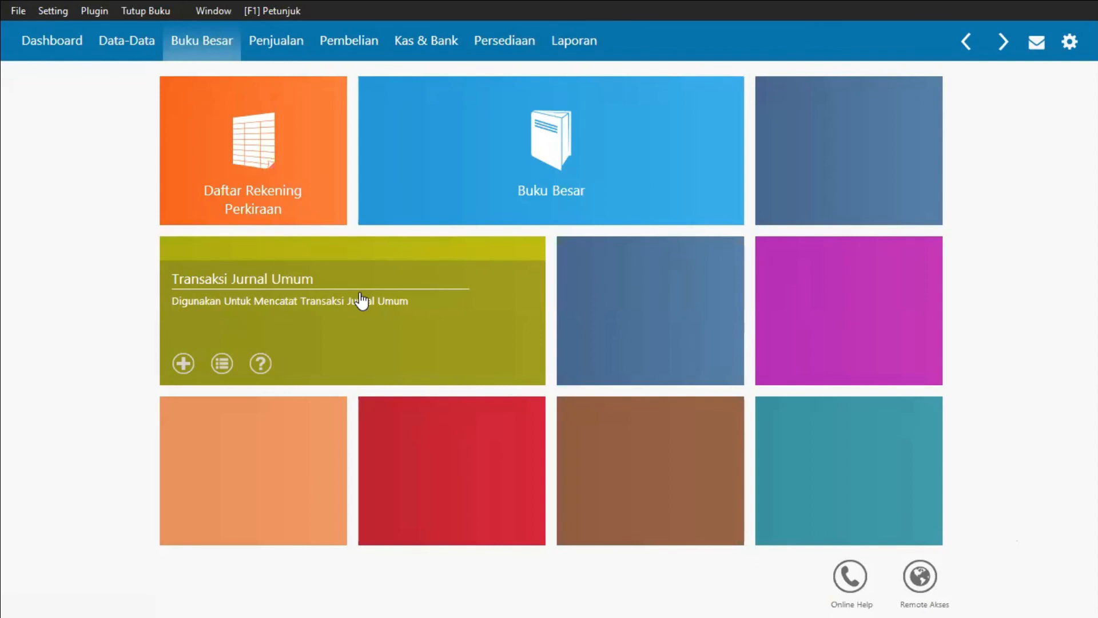
pyautogui.click(360, 294)
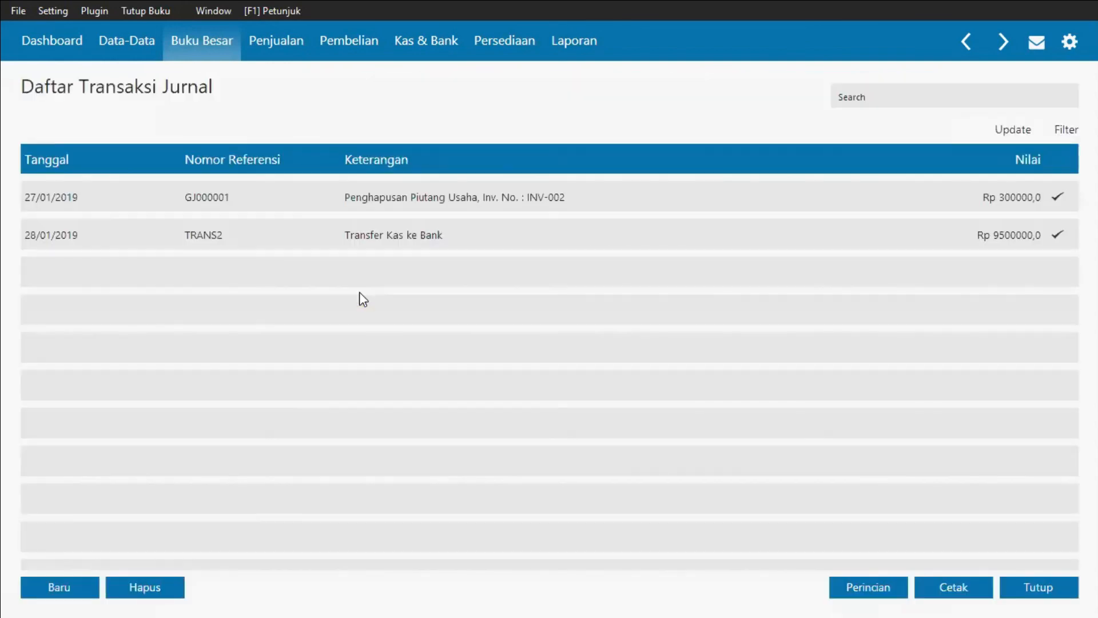
pyautogui.click(48, 591)
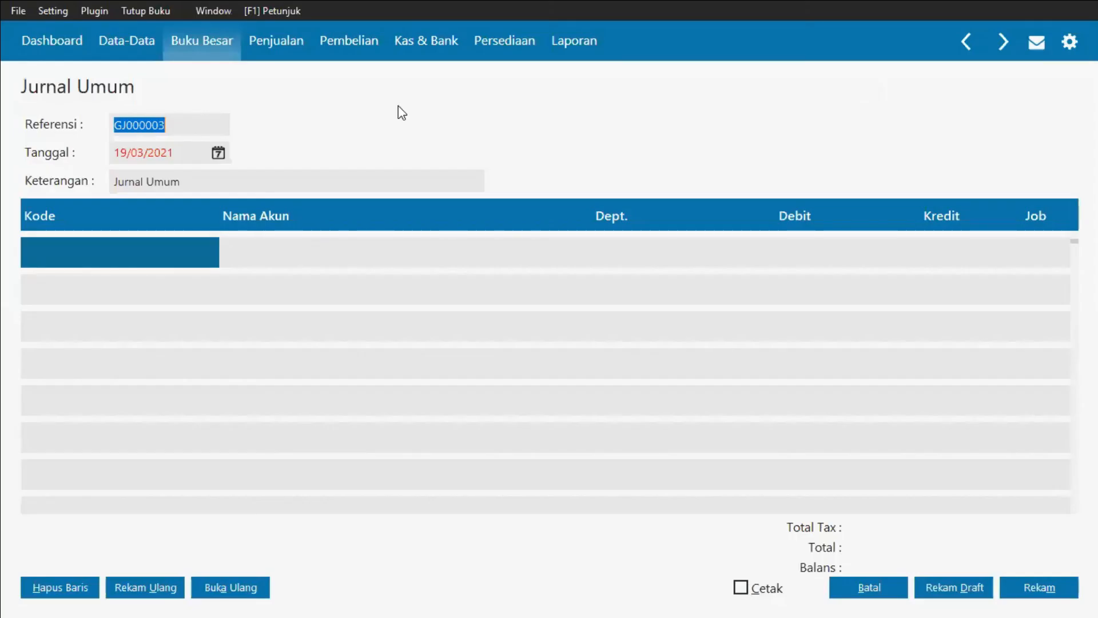
pyautogui.press('Tab')
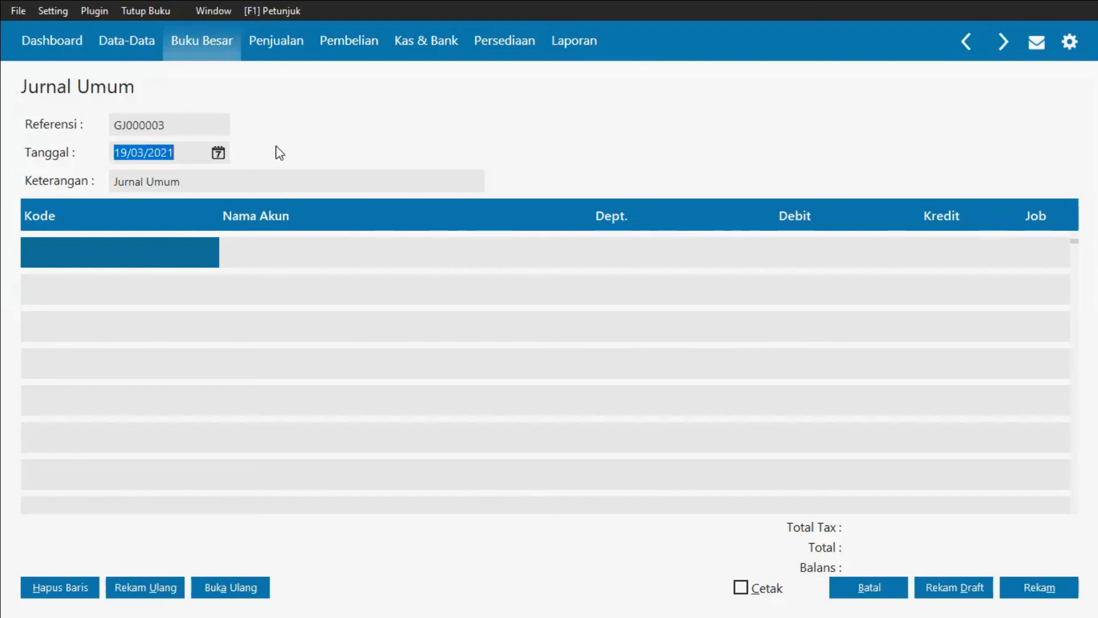
pyautogui.write('05/01/2019')
pyautogui.press('Tab')
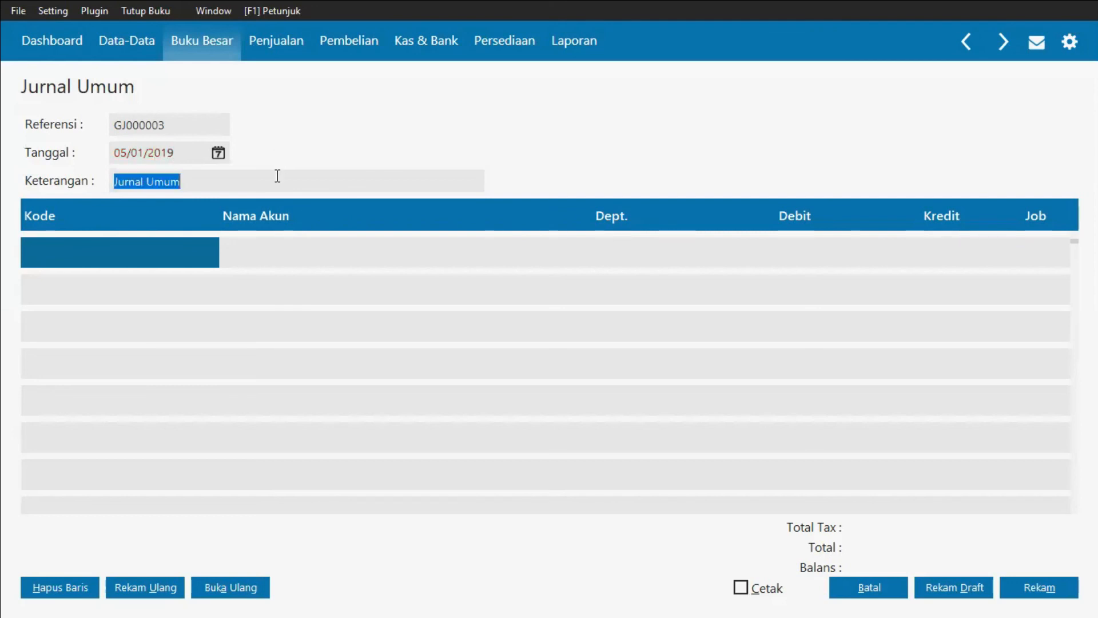
# Step: Set the journal description to "Jurnal Umum Pembebanan Sewa Kantor"
pyautogui.click(278, 177)
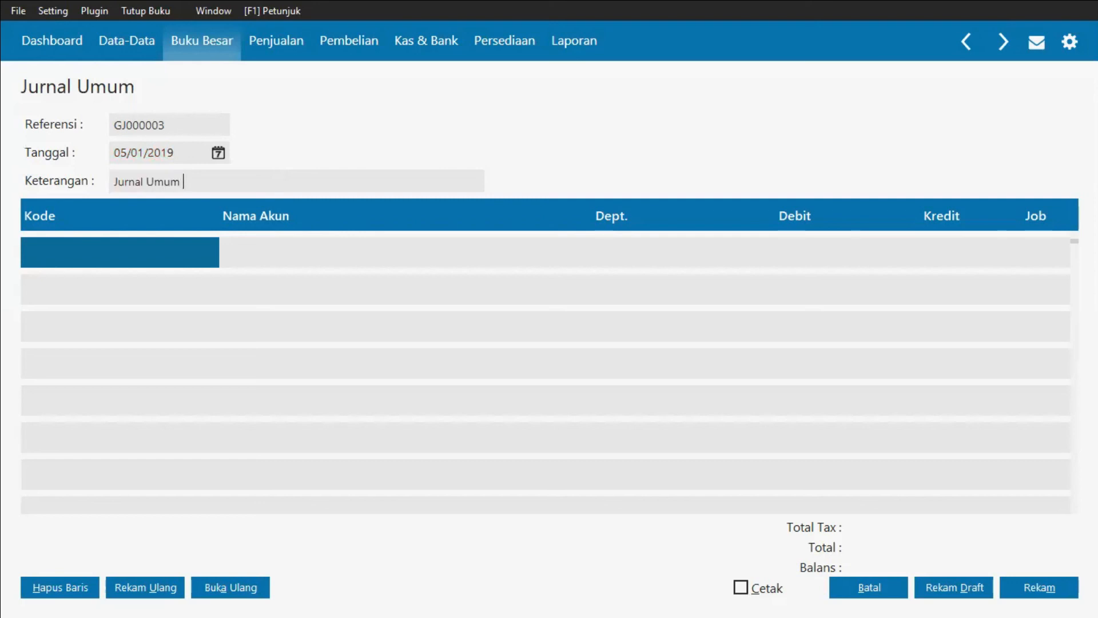
pyautogui.write('Pembebanan')
pyautogui.write('Sewa ')
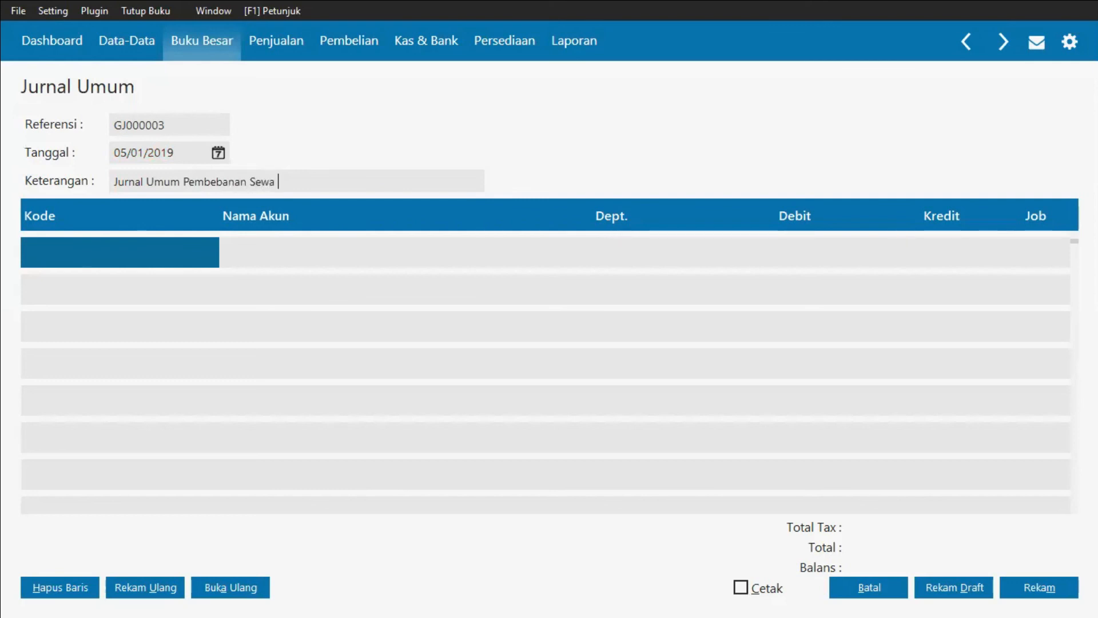
pyautogui.write('Kantor')
# Step: Add Beban Sewa Kantor as the journal's first line with a debit of 800,000
pyautogui.doubleClick(70, 252)
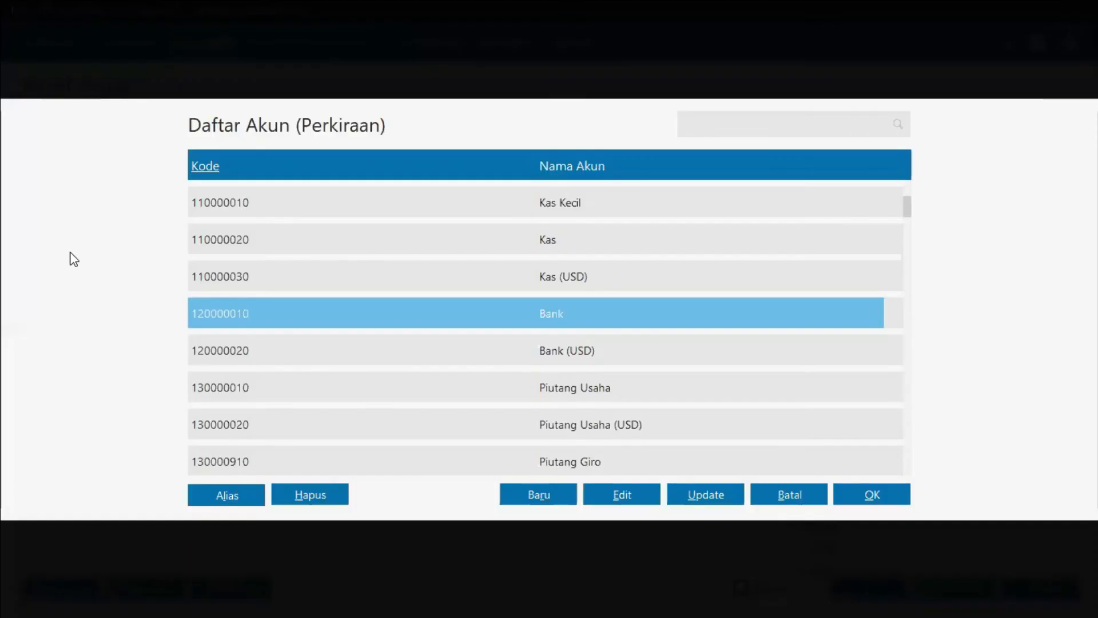
pyautogui.press('Down')
pyautogui.press('Down')
pyautogui.press('Down')
pyautogui.press('Down')
pyautogui.press('Down')
pyautogui.press('Down')
pyautogui.press('Down')
pyautogui.press('Down')
pyautogui.press('Down')
pyautogui.press('Down')
pyautogui.press('Down')
pyautogui.press('Down')
pyautogui.press('Down')
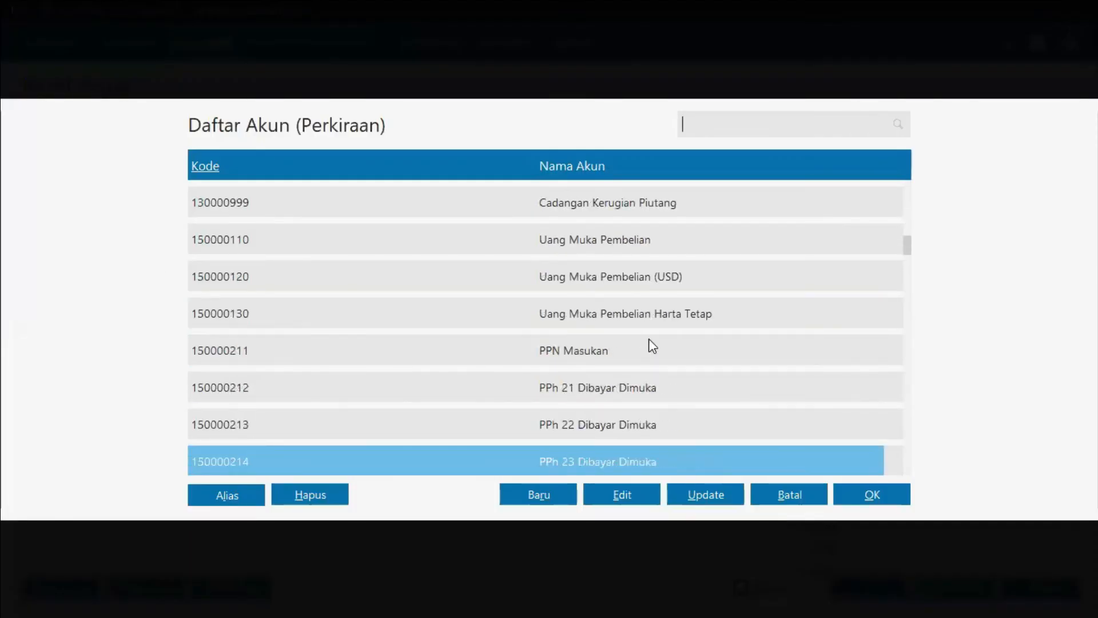
pyautogui.press('Down')
pyautogui.press('Down')
pyautogui.press('Down')
pyautogui.press('Down')
pyautogui.press('Down')
pyautogui.press('Down')
pyautogui.press('Down')
pyautogui.press('Down')
pyautogui.press('Down')
pyautogui.press('Down')
pyautogui.press('Down')
pyautogui.press('Down')
pyautogui.press('Down')
pyautogui.press('Down')
pyautogui.press('Down')
pyautogui.press('Down')
pyautogui.press('Down')
pyautogui.press('Down')
pyautogui.press('Down')
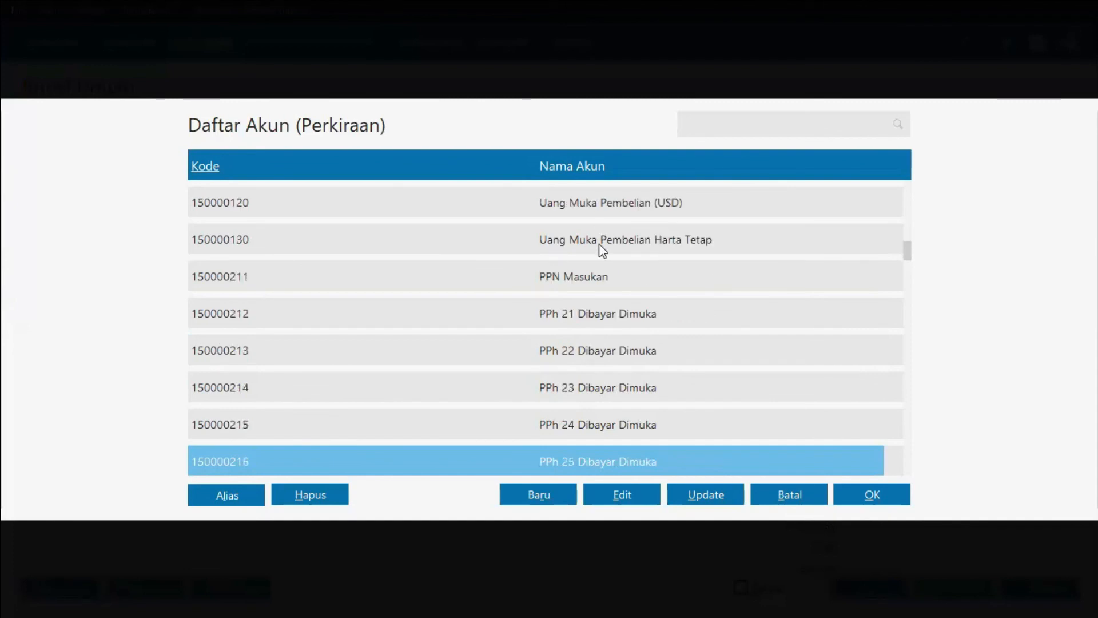
pyautogui.press('Down')
pyautogui.press('Down')
pyautogui.press('Down')
pyautogui.press('Down')
pyautogui.press('Down')
pyautogui.press('Down')
pyautogui.press('Down')
pyautogui.press('Down')
pyautogui.press('Down')
pyautogui.press('Down')
pyautogui.press('Down')
pyautogui.press('Down')
pyautogui.press('Down')
pyautogui.press('Down')
pyautogui.press('Down')
pyautogui.press('Down')
pyautogui.press('Down')
pyautogui.press('Down')
pyautogui.press('Down')
pyautogui.press('Down')
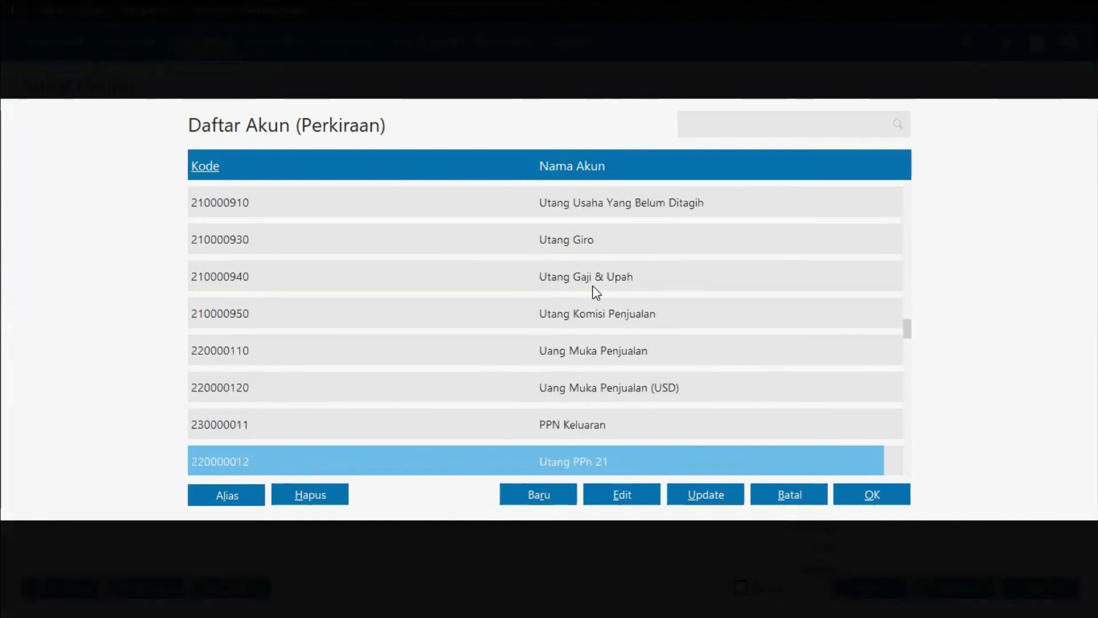
pyautogui.press('Down')
pyautogui.press('Down')
pyautogui.press('Down')
pyautogui.press('Down')
pyautogui.press('Down')
pyautogui.press('Down')
pyautogui.press('Down')
pyautogui.press('Down')
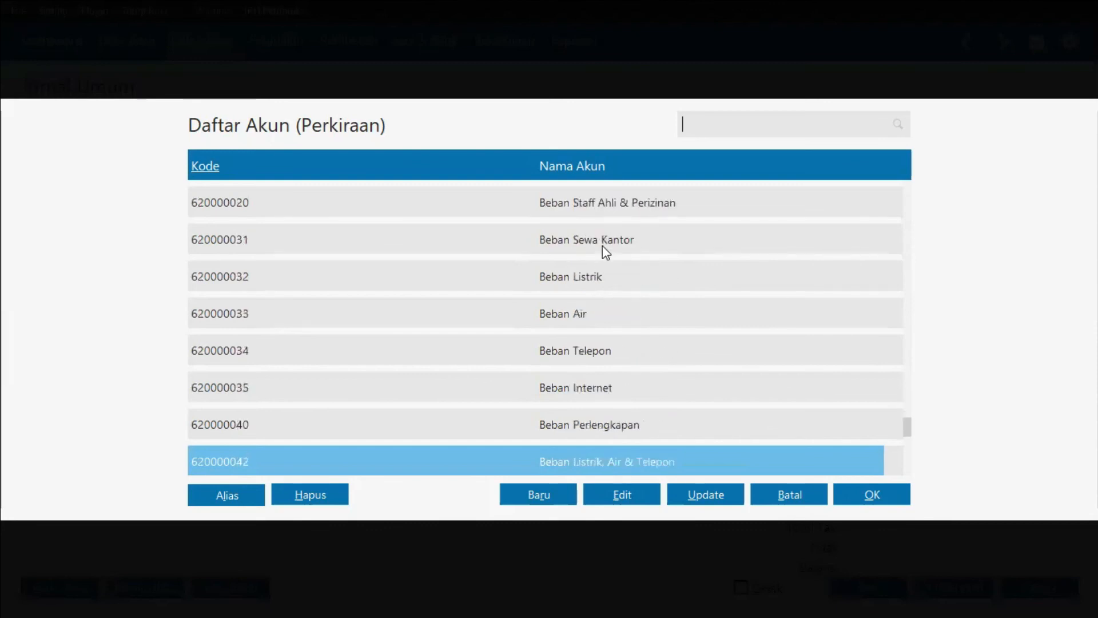
pyautogui.doubleClick(603, 247)
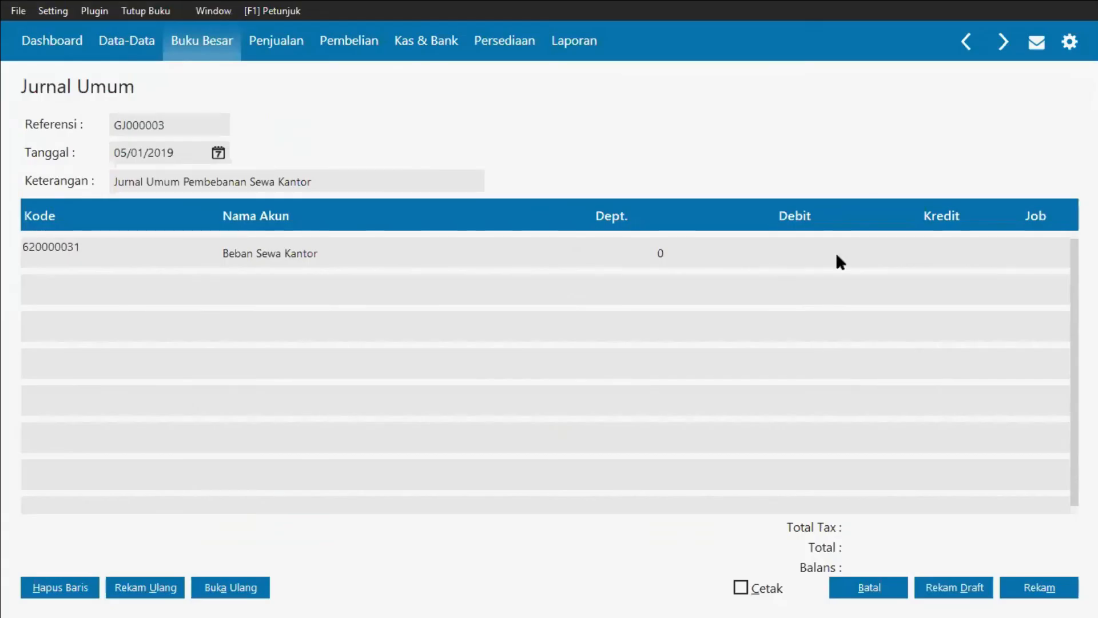
pyautogui.click(813, 249)
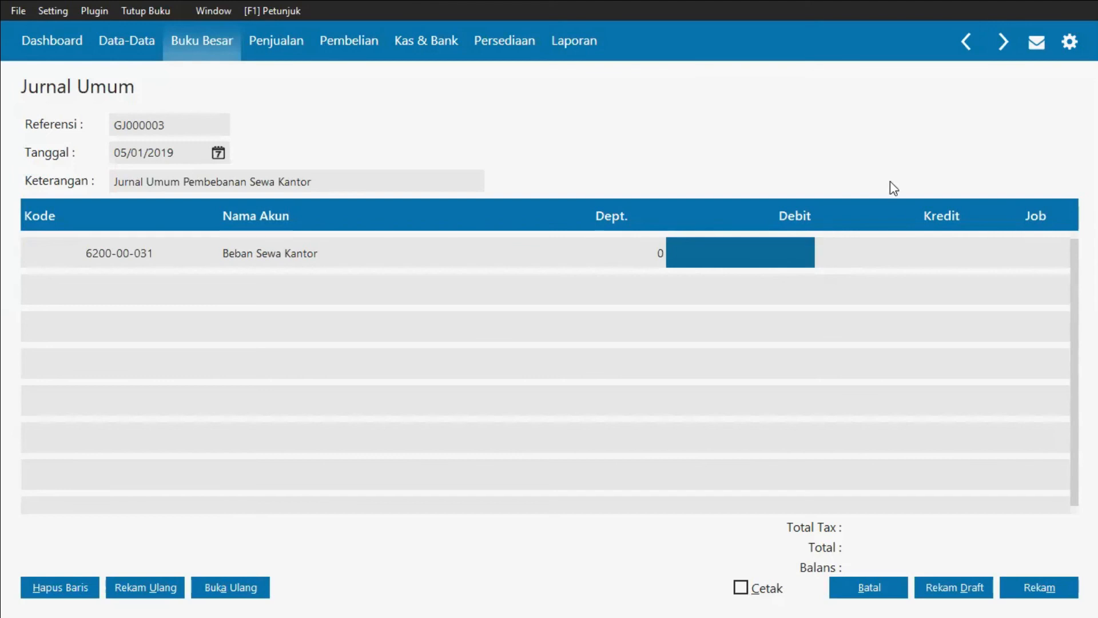
pyautogui.write('800.000')
pyautogui.press('Return')
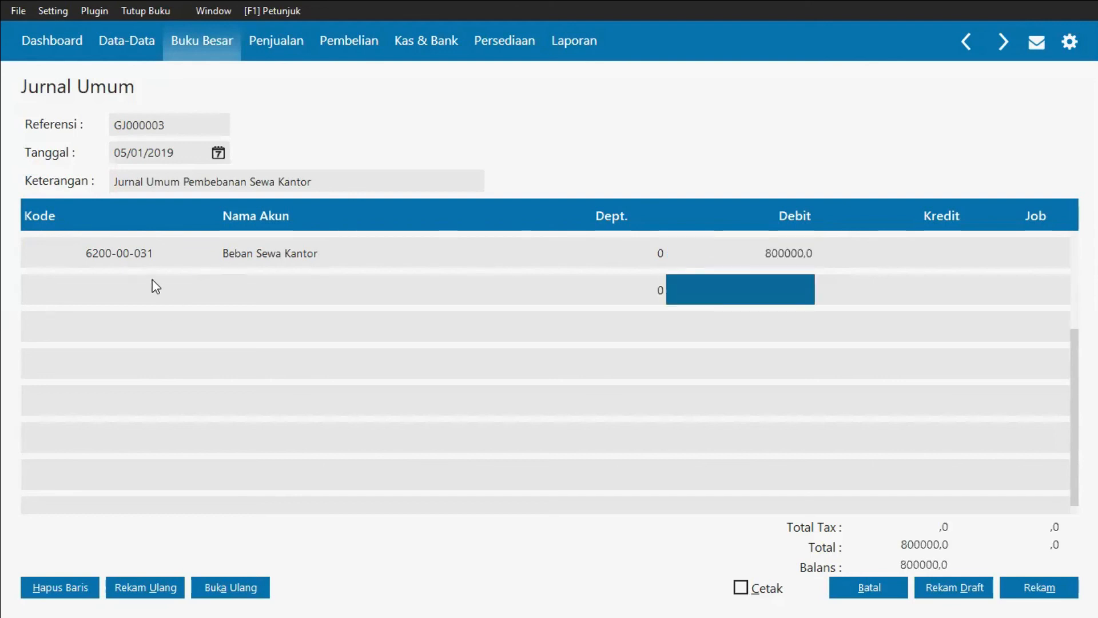
# Step: Add Sewa Dibayar di Muka as the second line with a credit of 800,000
pyautogui.click(142, 292)
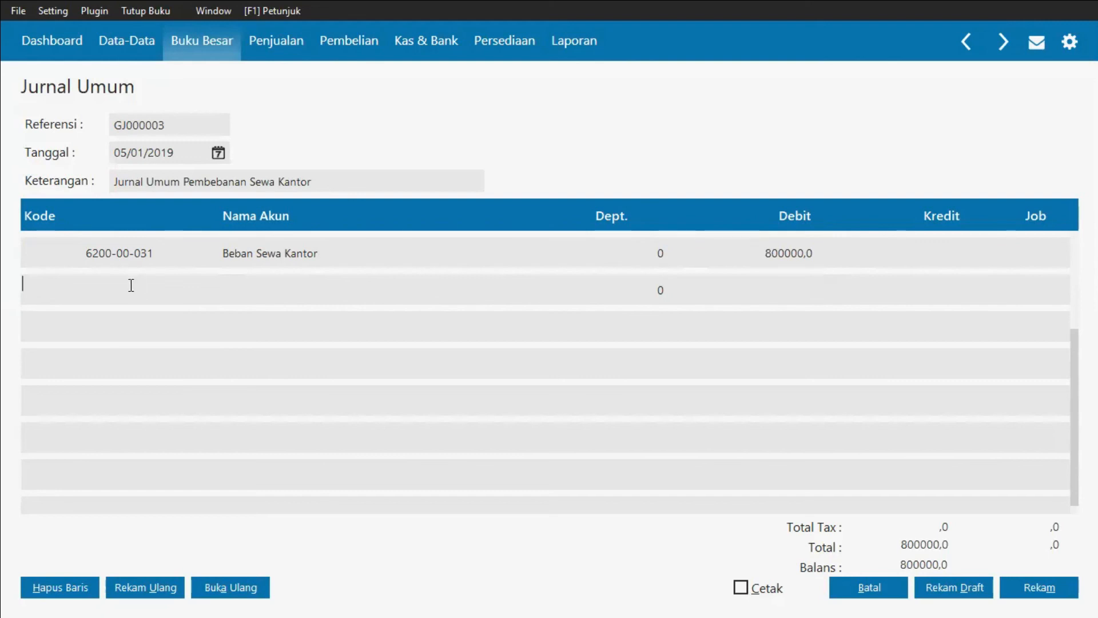
pyautogui.doubleClick(131, 285)
pyautogui.scroll(12, 675, 372)
pyautogui.scroll(15, 677, 371)
pyautogui.scroll(15, 677, 371)
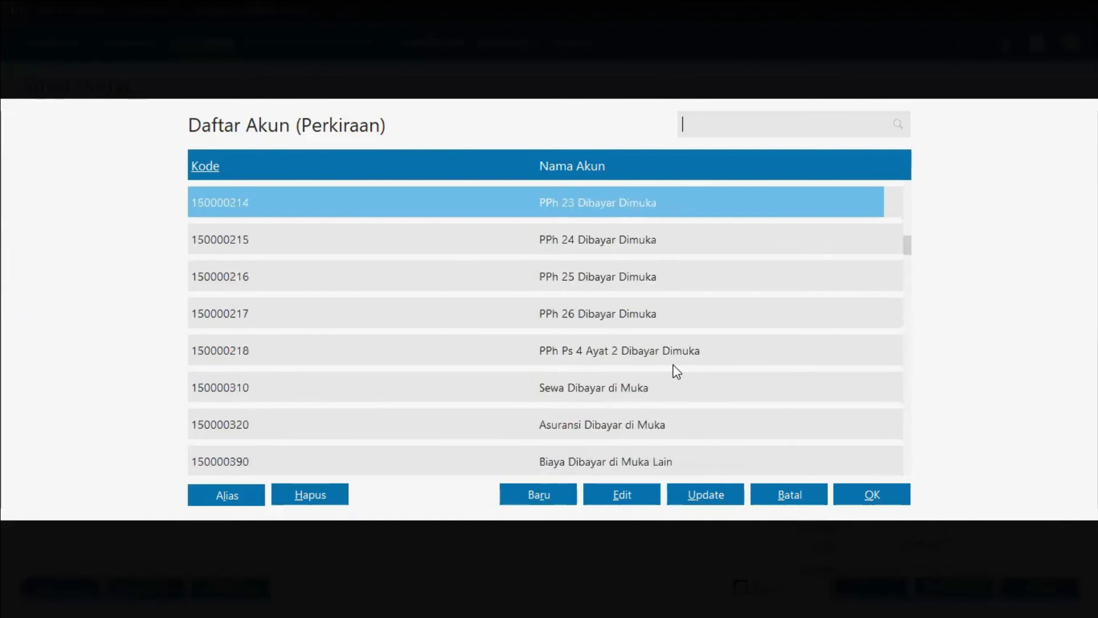
pyautogui.scroll(1, 641, 377)
pyautogui.click(593, 426)
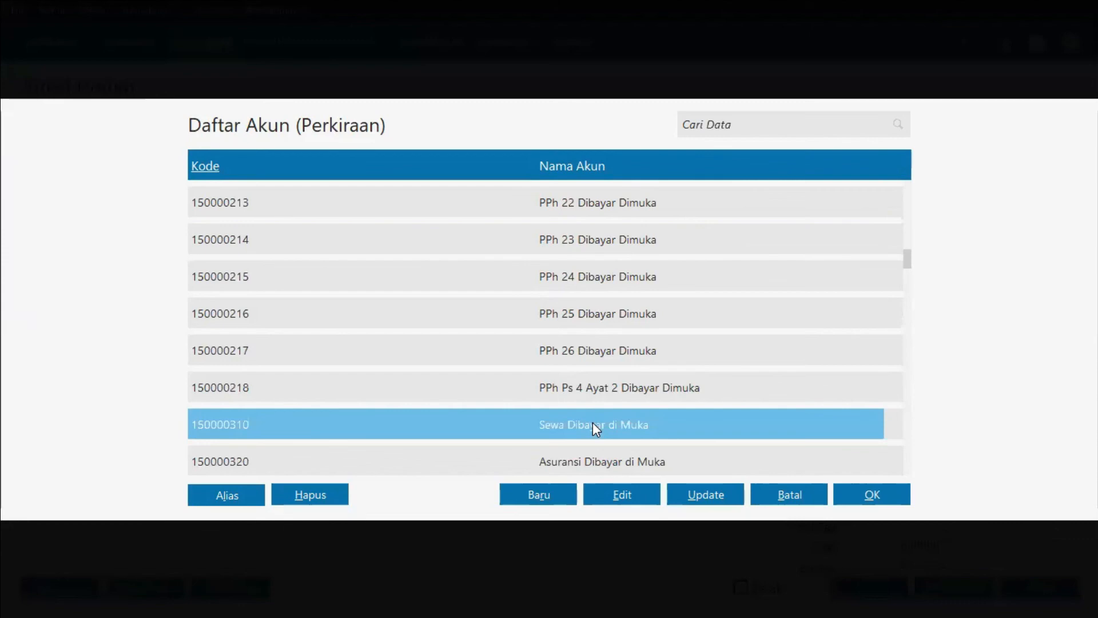
pyautogui.doubleClick(593, 424)
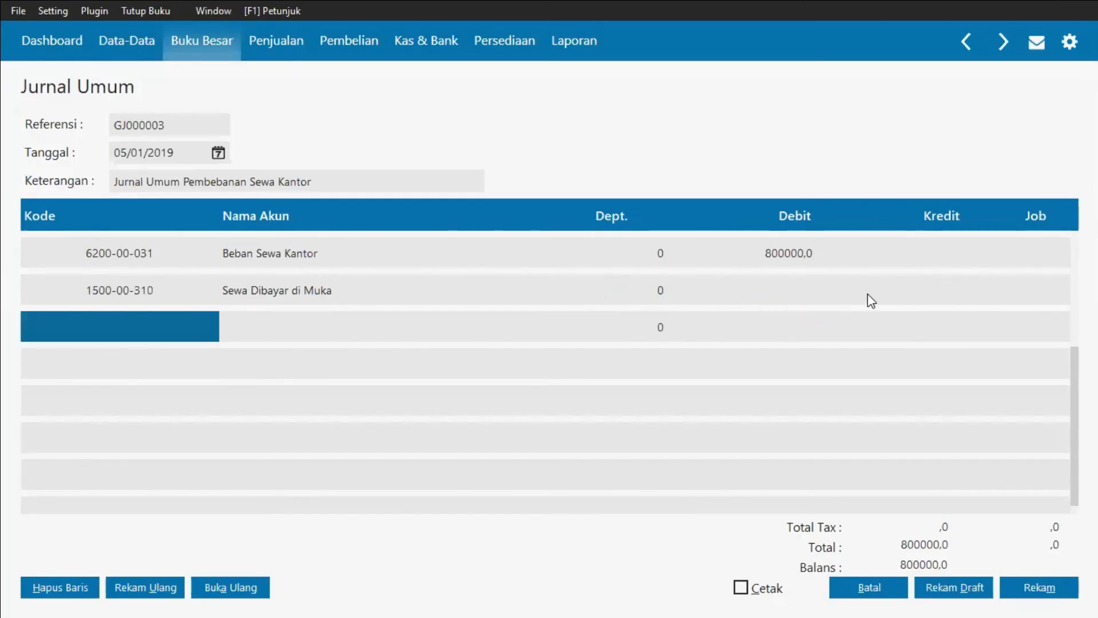
pyautogui.click(900, 287)
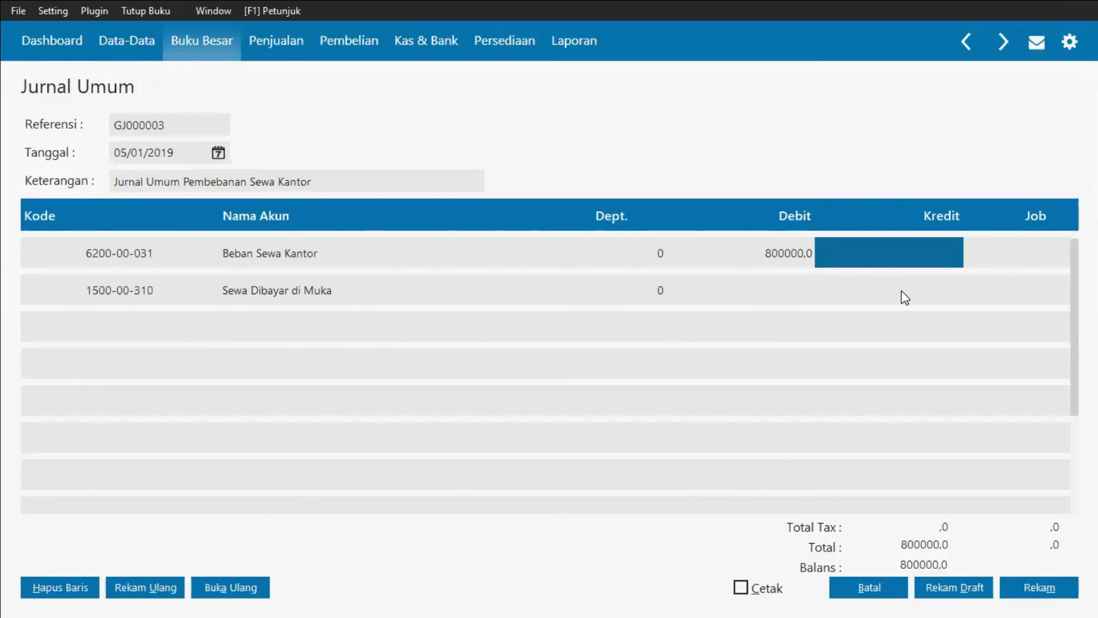
pyautogui.click(830, 292)
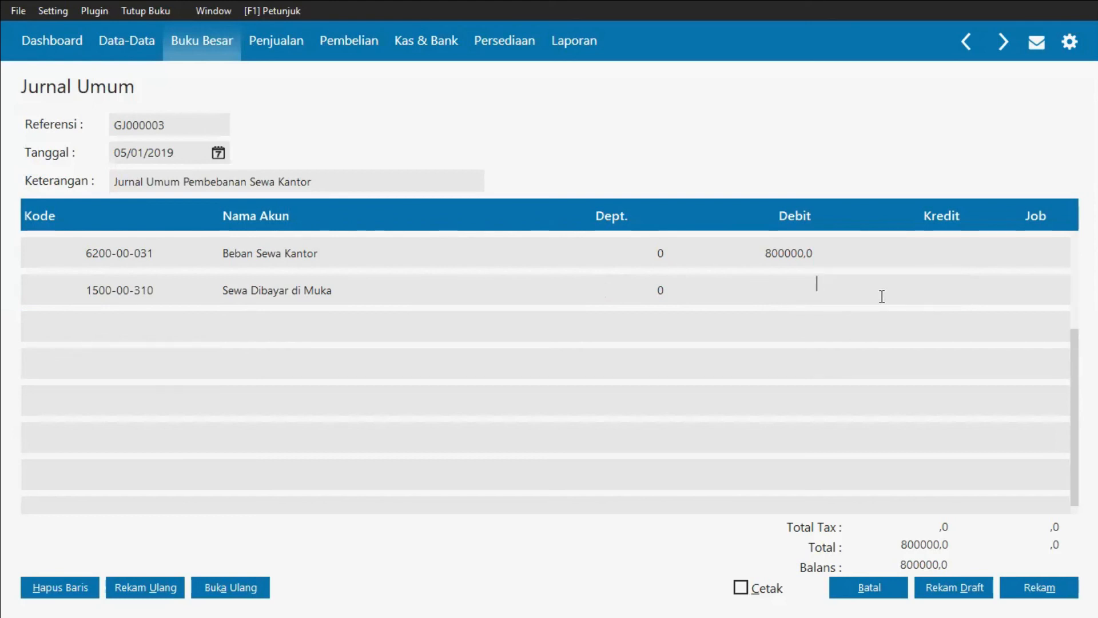
pyautogui.write('8')
pyautogui.write('00.')
pyautogui.write('00000')
pyautogui.press('Return')
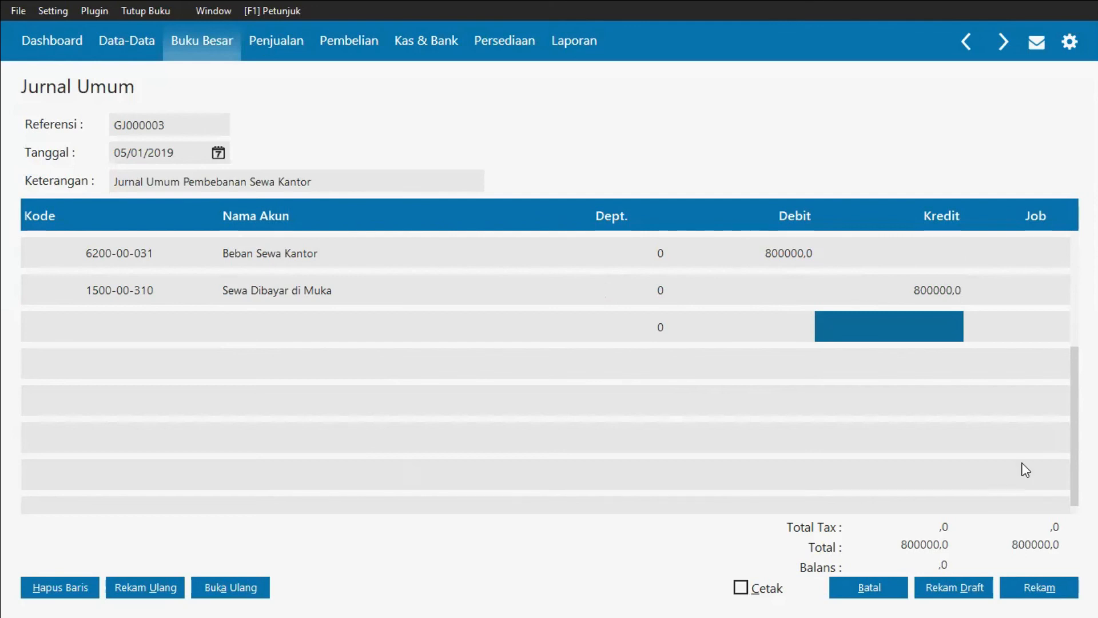
# Step: Record the rent expense journal and close the new blank journal form
pyautogui.click(1027, 593)
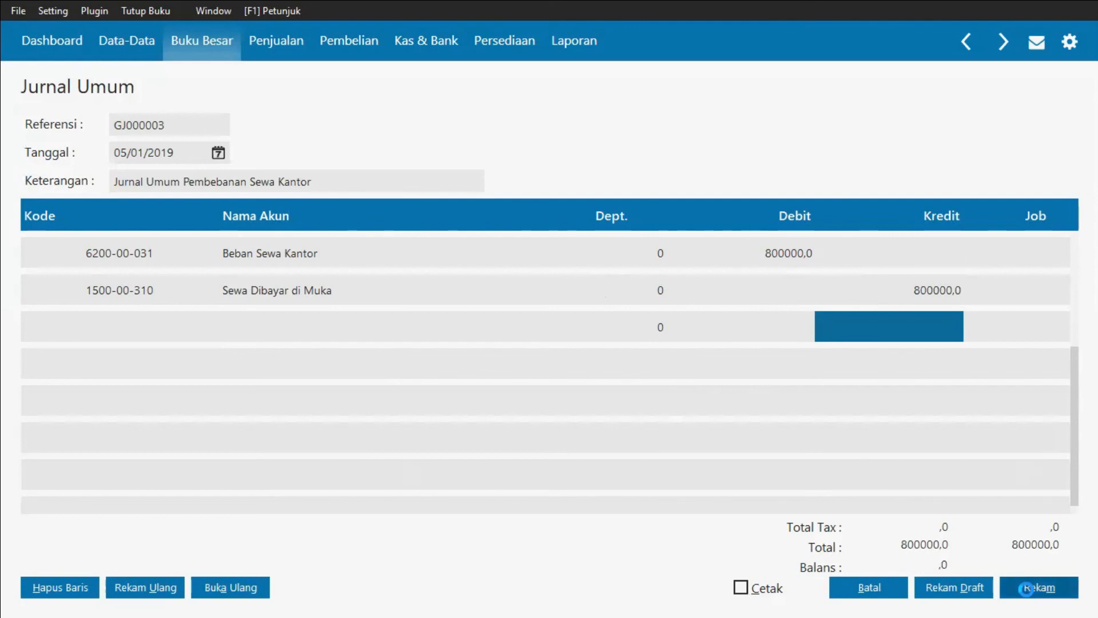
pyautogui.click(874, 591)
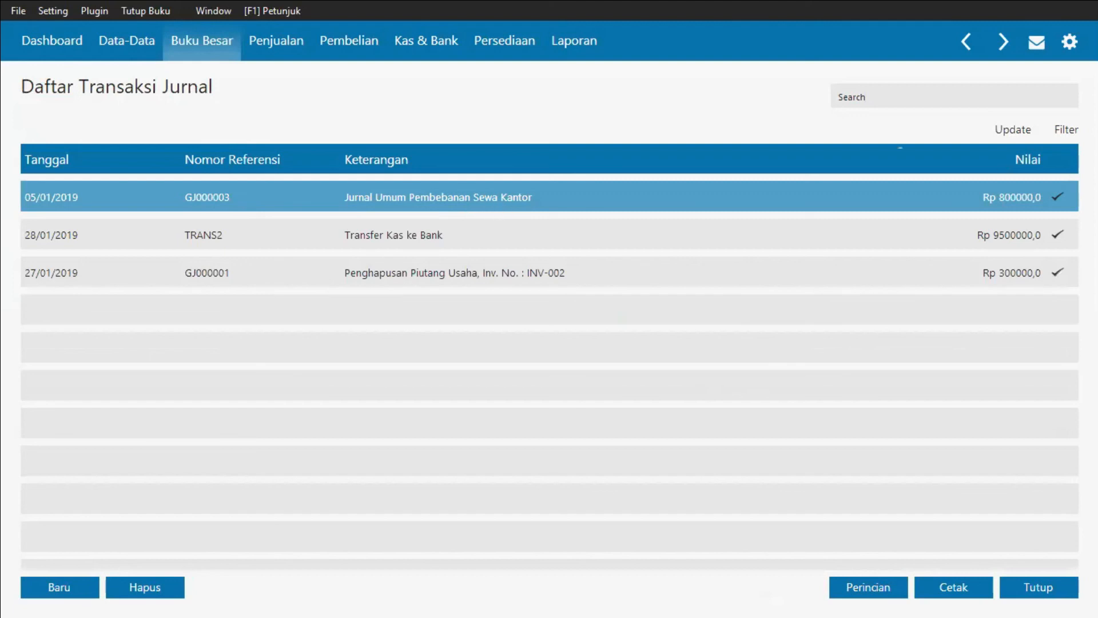
# Step: View the journal voucher of the rent expense entry in the transaction list, then close the list
pyautogui.rightClick(937, 195)
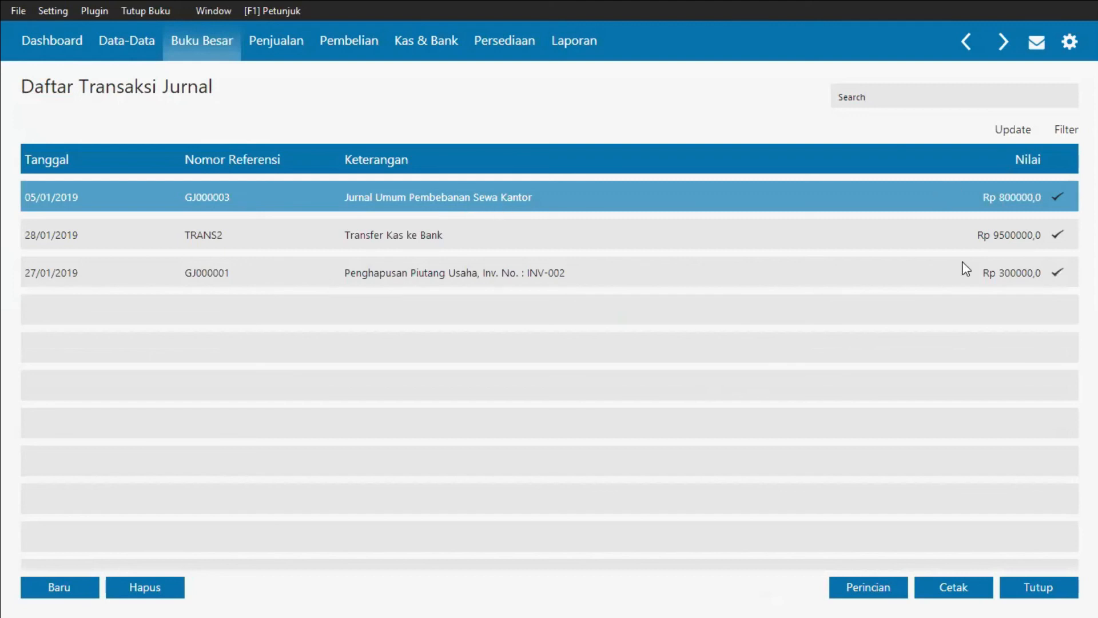
pyautogui.click(979, 330)
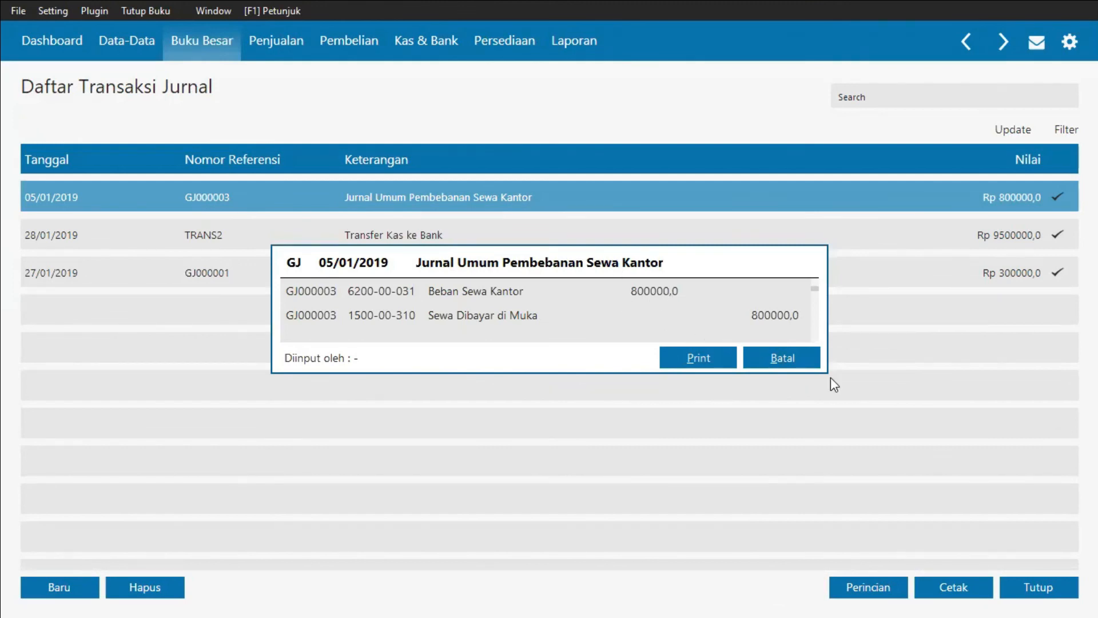
pyautogui.click(775, 358)
pyautogui.click(1057, 592)
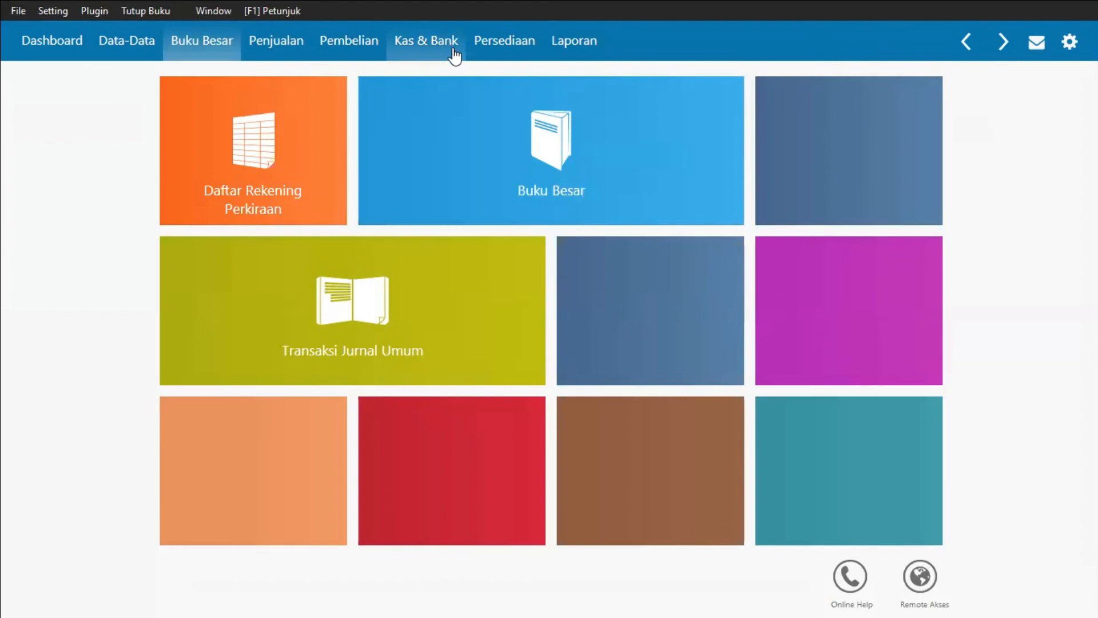
# Step: Open a new cash disbursement and add a new Employee contact named Karyawan as the recipient
pyautogui.click(454, 56)
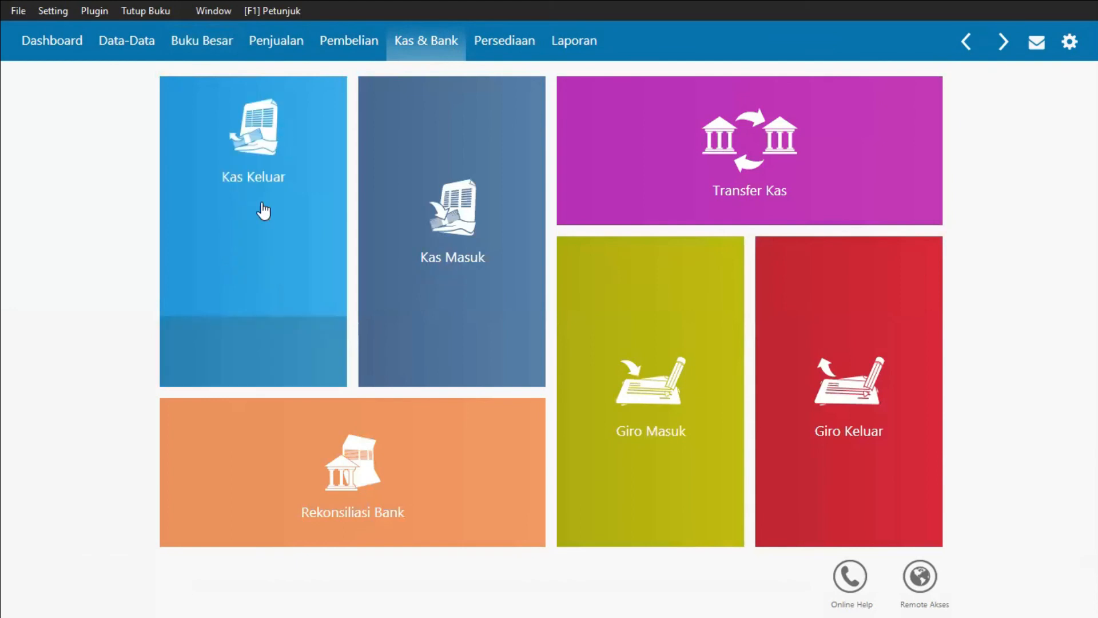
pyautogui.moveTo(255, 310)
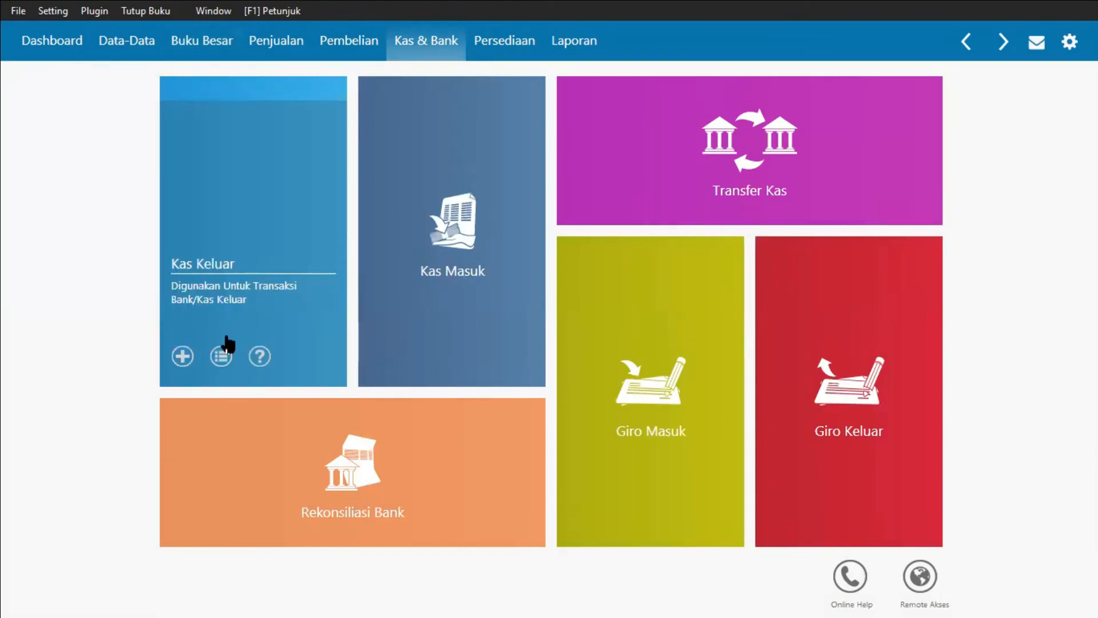
pyautogui.click(193, 359)
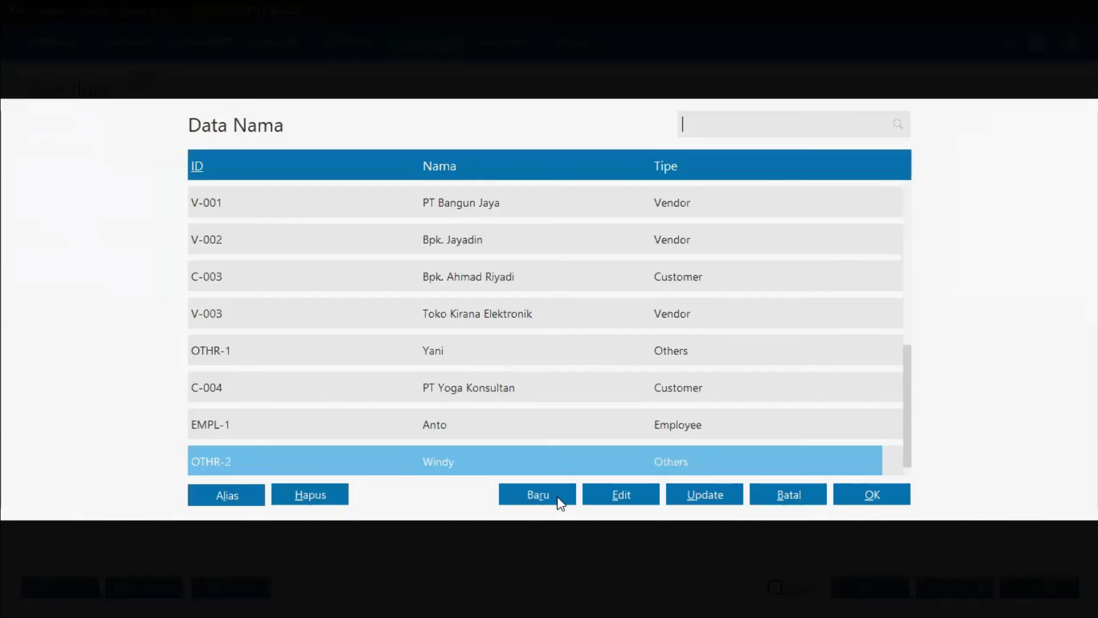
pyautogui.click(557, 496)
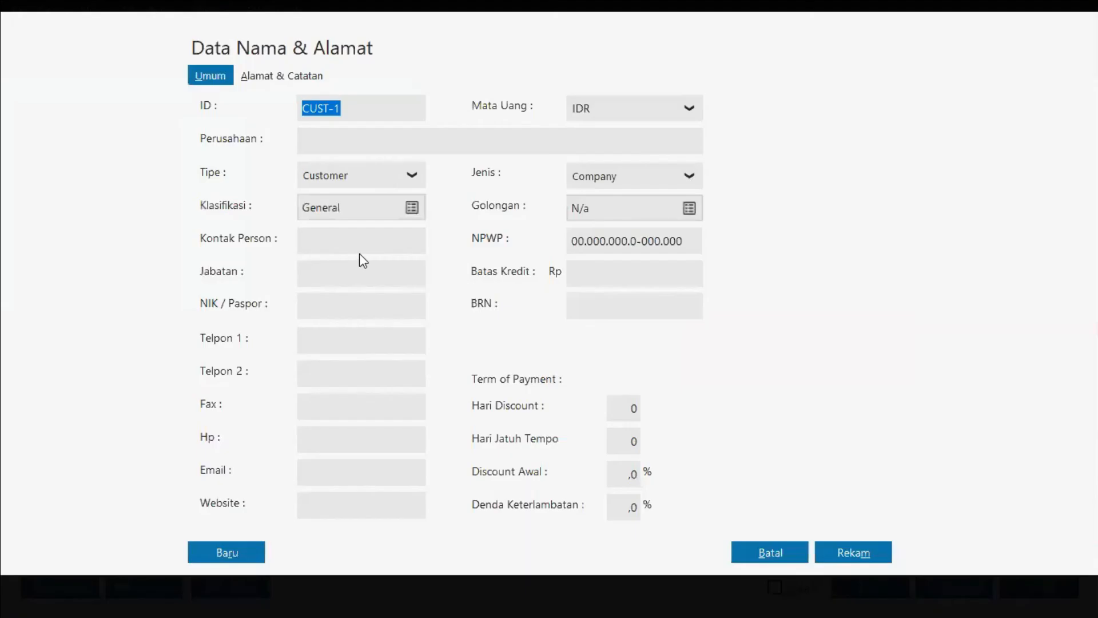
pyautogui.click(360, 255)
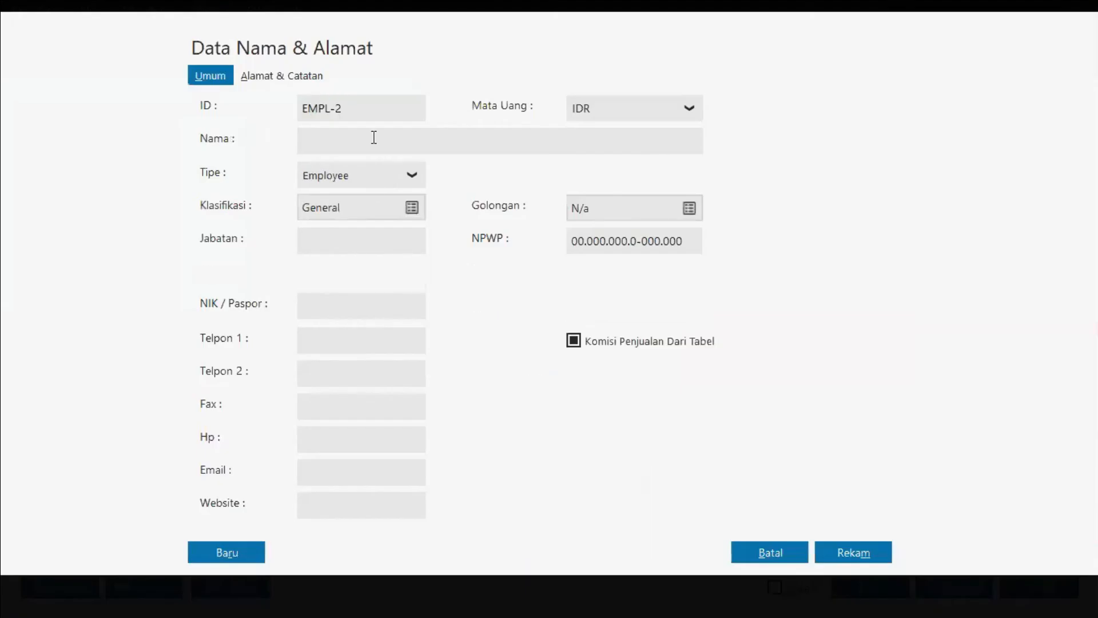
pyautogui.write('Karyawan')
pyautogui.click(856, 547)
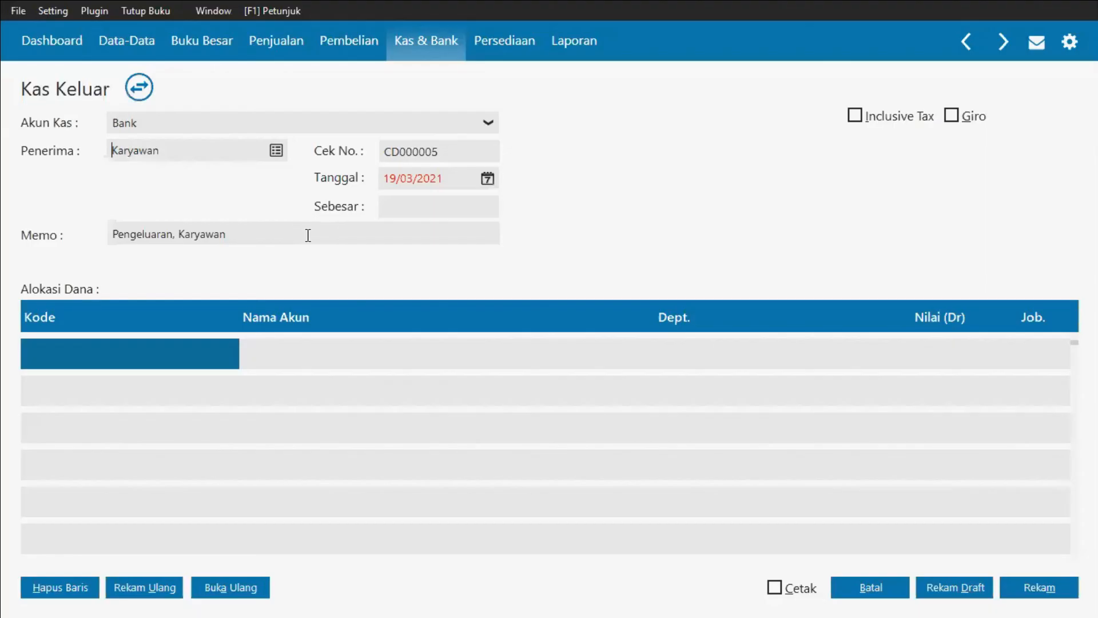
# Step: Change the memo to "Pengeluaran Gaji, Karyawan"
pyautogui.click(172, 228)
pyautogui.write(',Gaji')
pyautogui.press('Return')
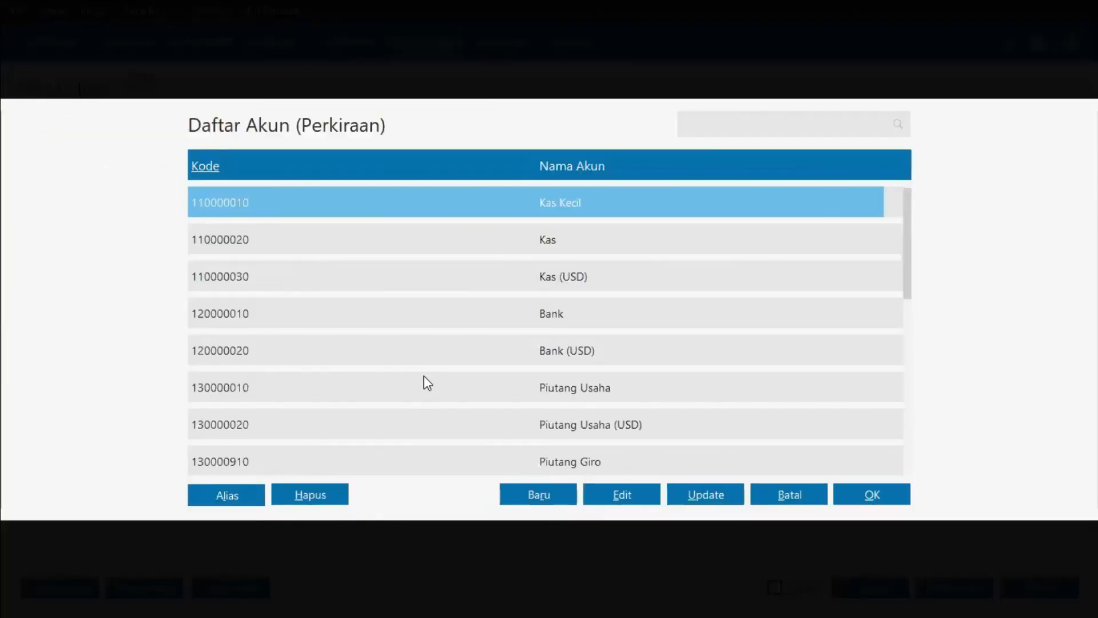
# Step: Allocate 2,500,000 to the Beban Gaji & Upah account on the first allocation line
pyautogui.press('Down')
pyautogui.press('Down')
pyautogui.press('Down')
pyautogui.press('pagedown')
pyautogui.press('pagedown')
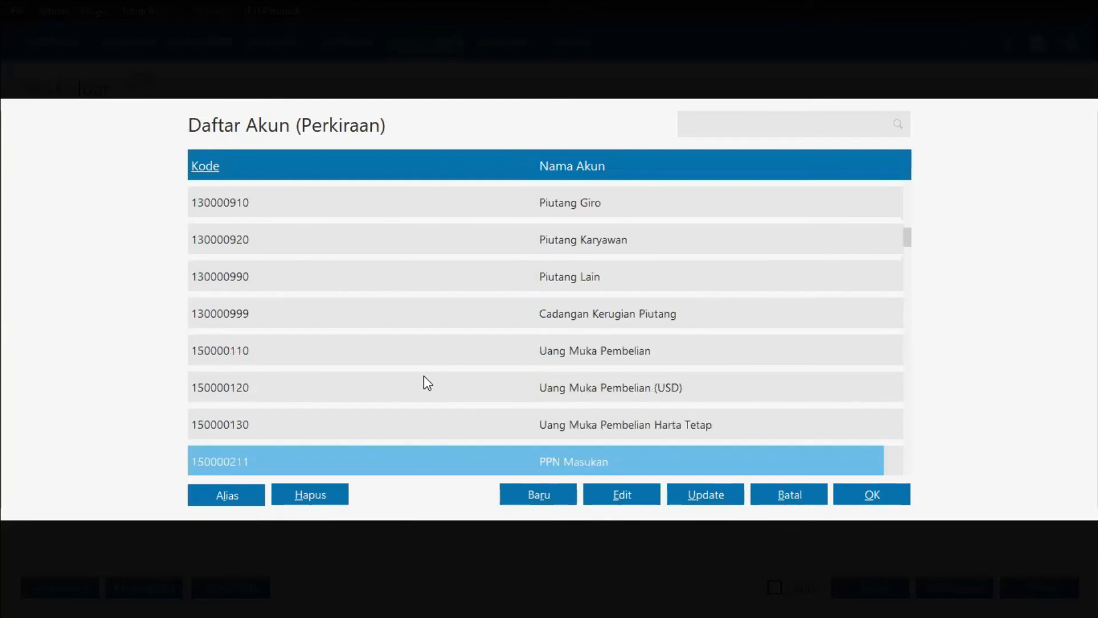
pyautogui.press('pagedown')
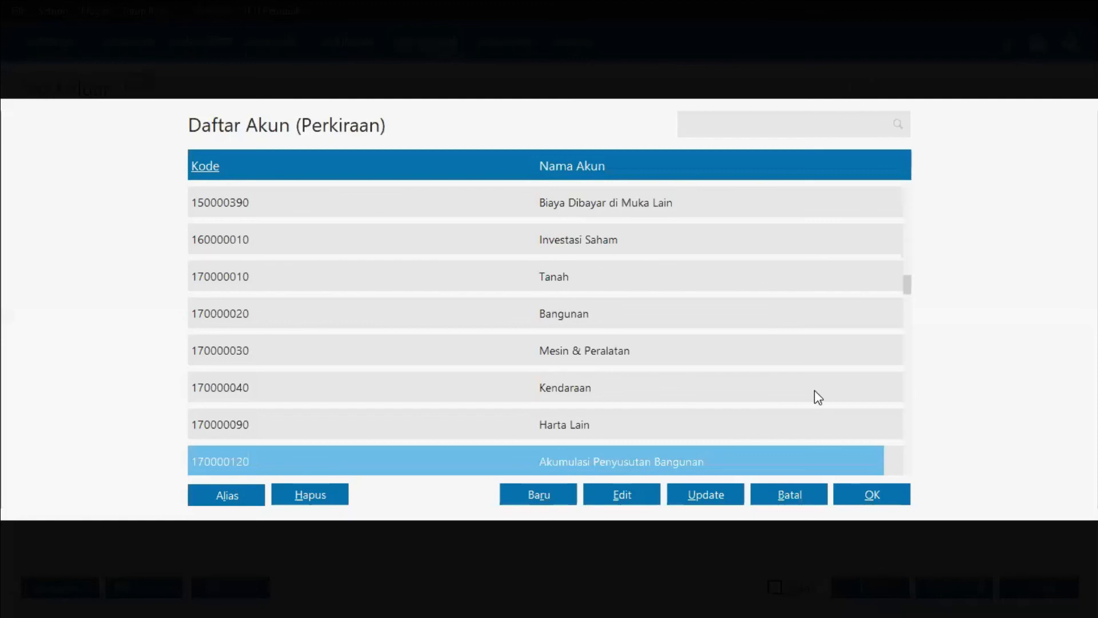
pyautogui.scroll(1, 649, 346)
pyautogui.scroll(-11, 648, 347)
pyautogui.scroll(-20, 648, 347)
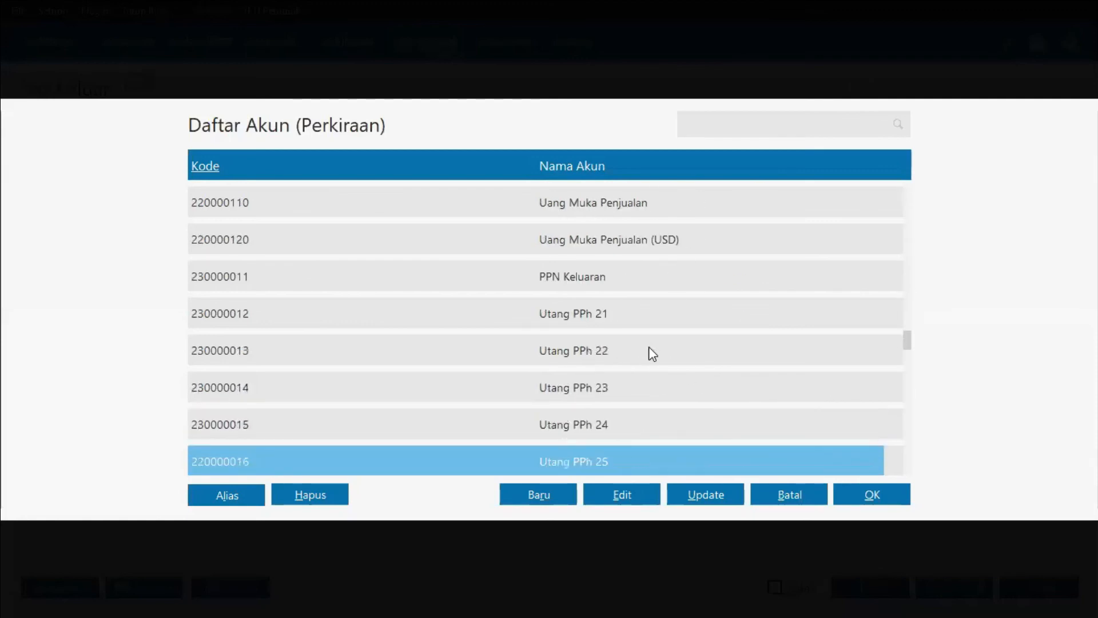
pyautogui.scroll(-12, 652, 353)
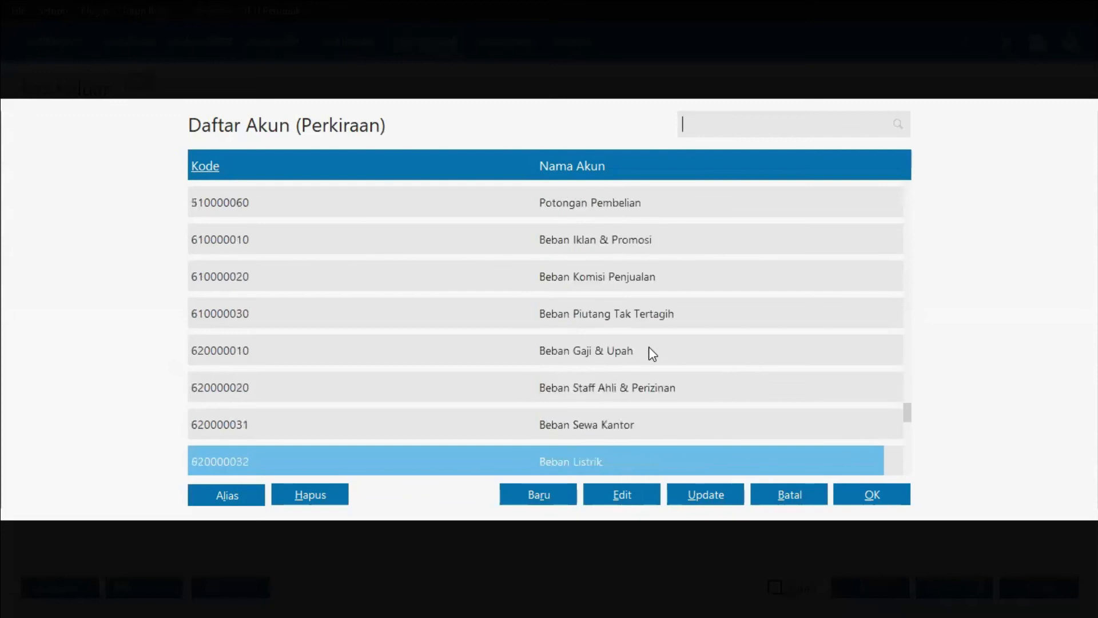
pyautogui.click(632, 351)
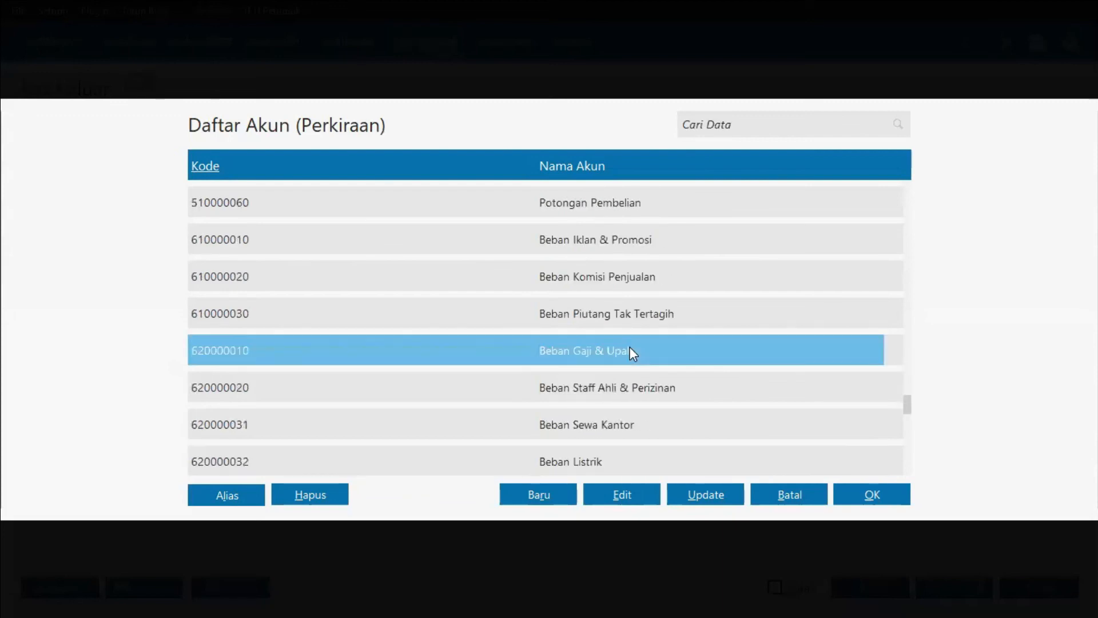
pyautogui.doubleClick(630, 348)
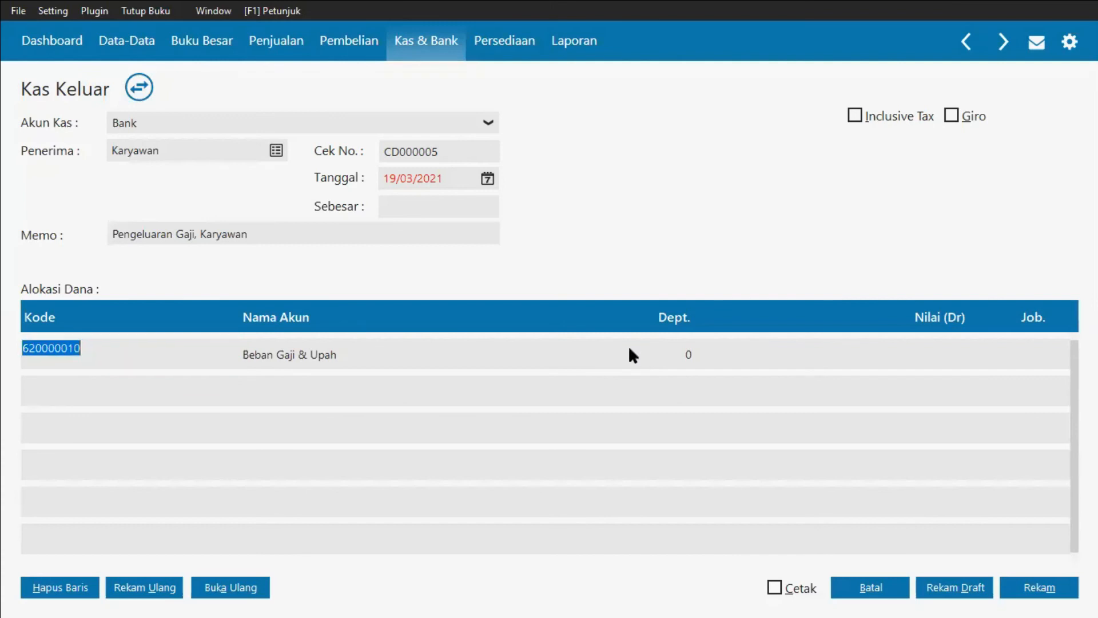
pyautogui.click(892, 355)
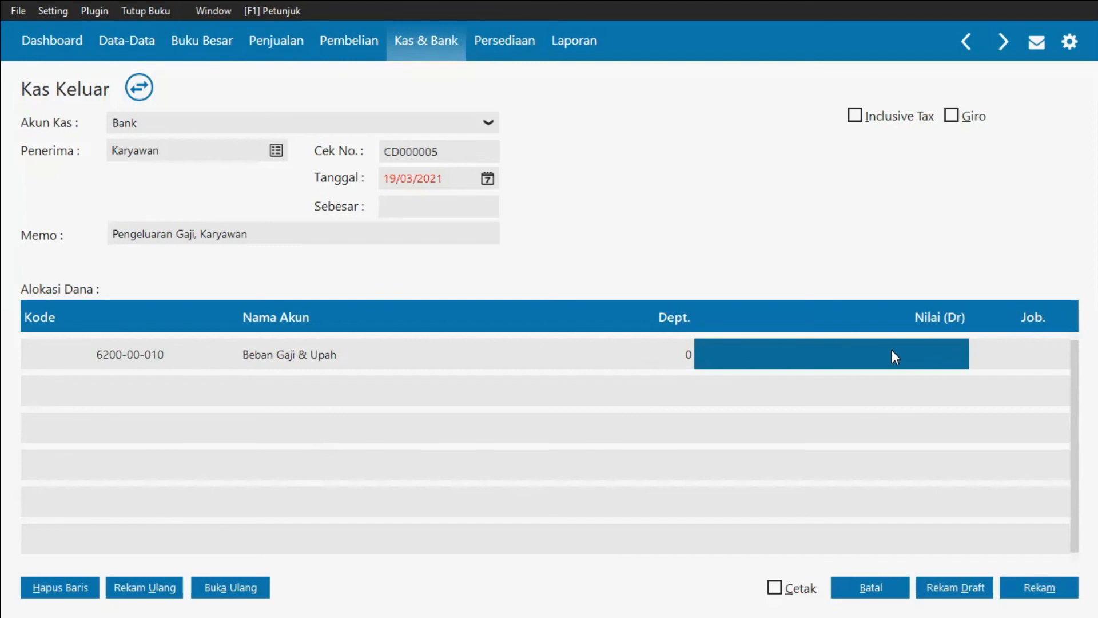
pyautogui.write('250')
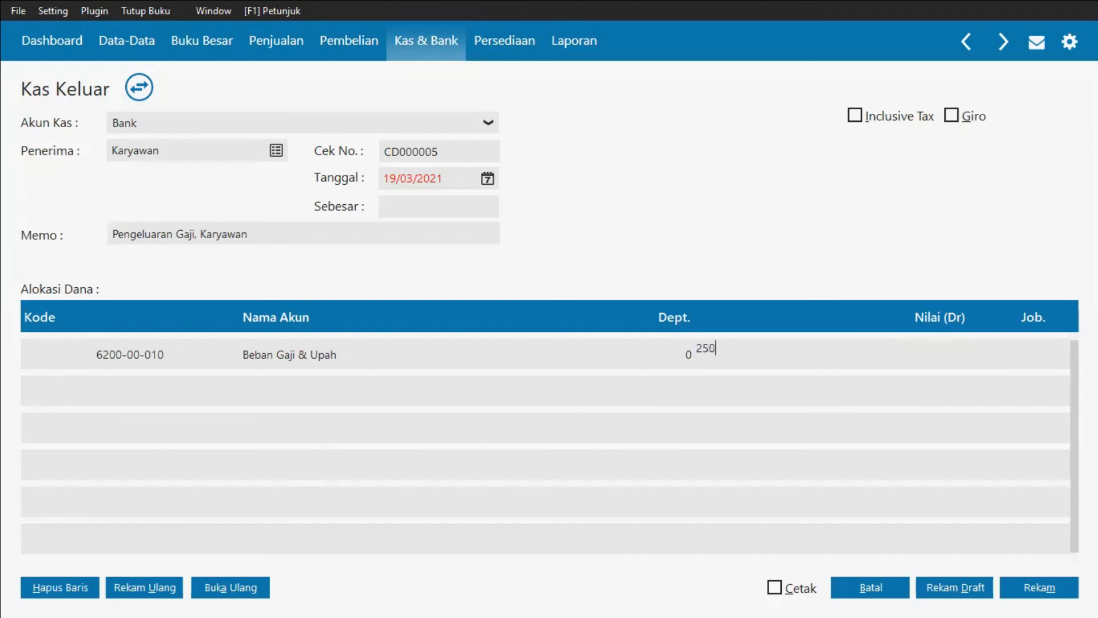
pyautogui.write('00')
pyautogui.write('0')
pyautogui.click(864, 394)
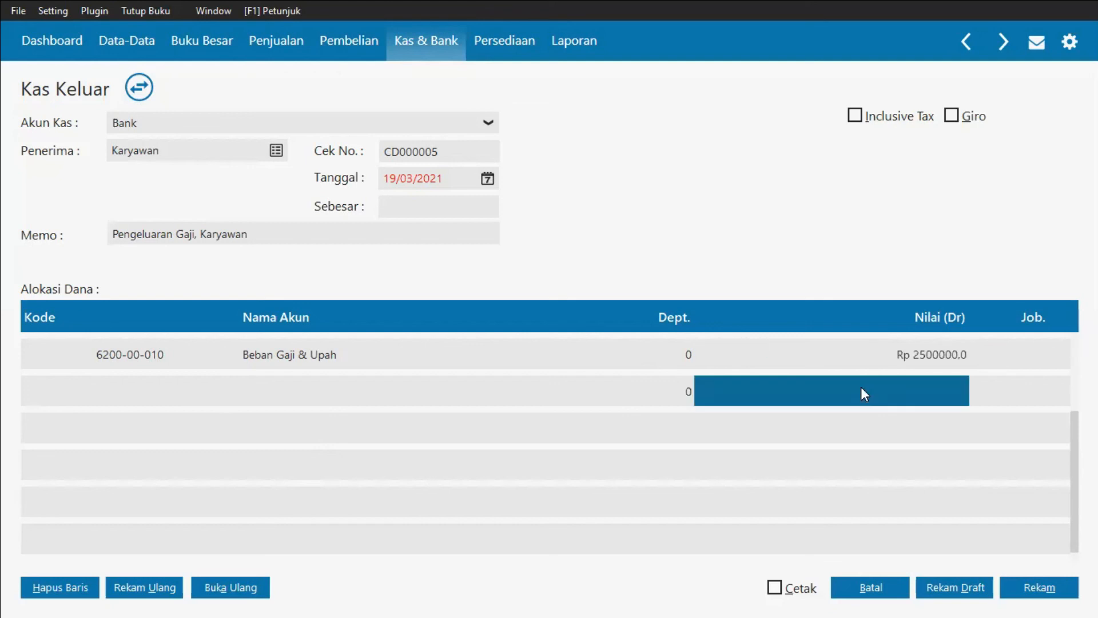
# Step: Fill in the disbursement amount of 2,500,000 and try to record the salary payment, declining the date warning
pyautogui.doubleClick(401, 206)
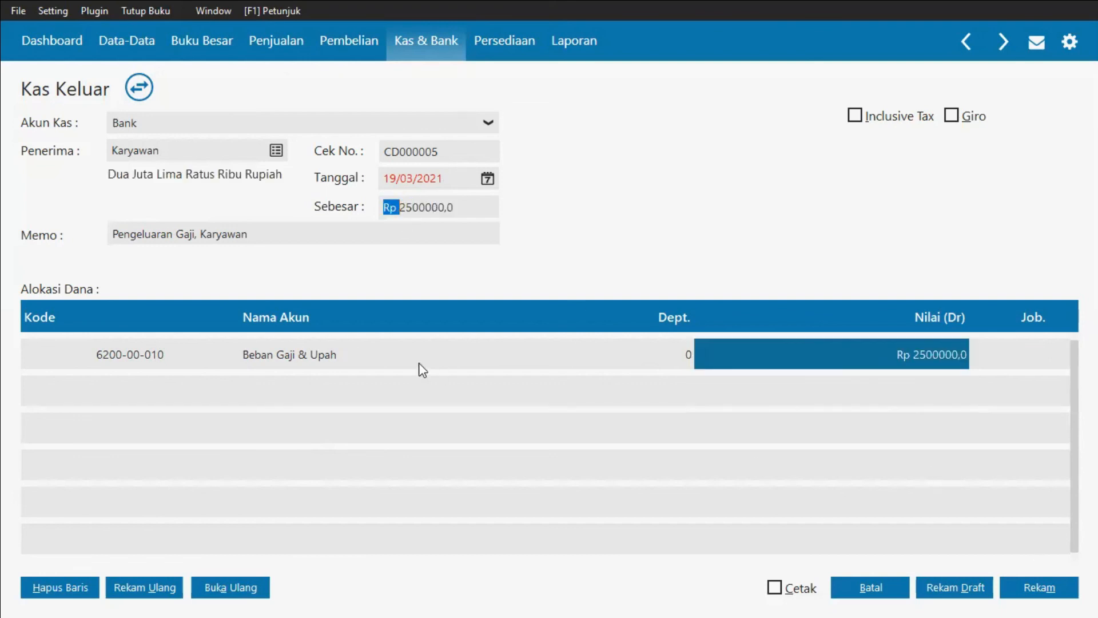
pyautogui.click(1021, 580)
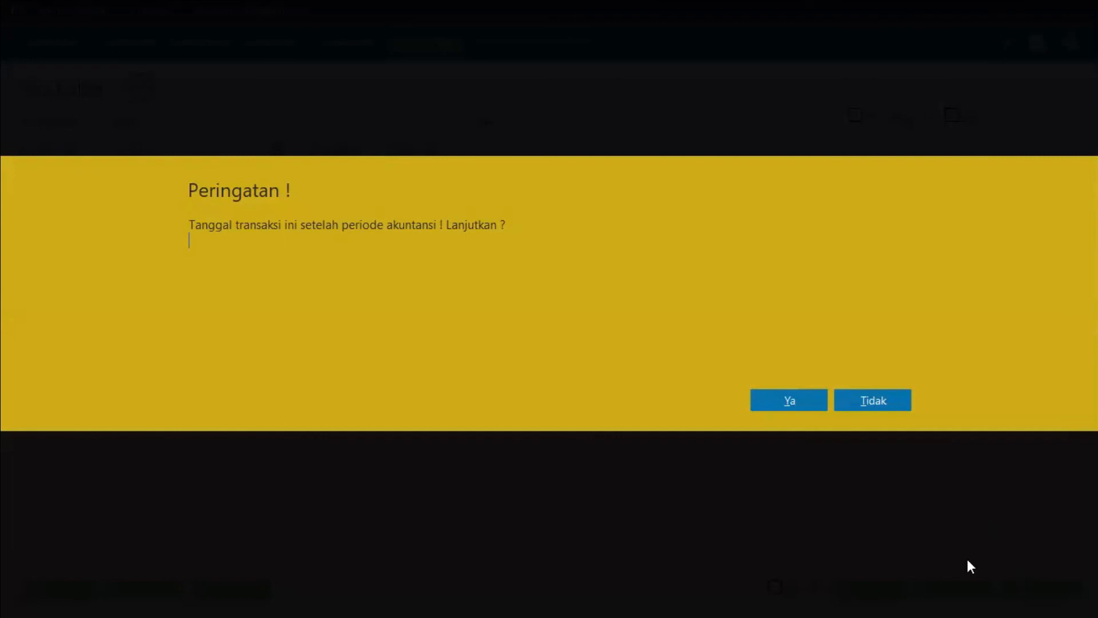
pyautogui.click(901, 401)
# Step: Set the transaction date to 29/01/2019, record the salary disbursement and close the form
pyautogui.doubleClick(450, 179)
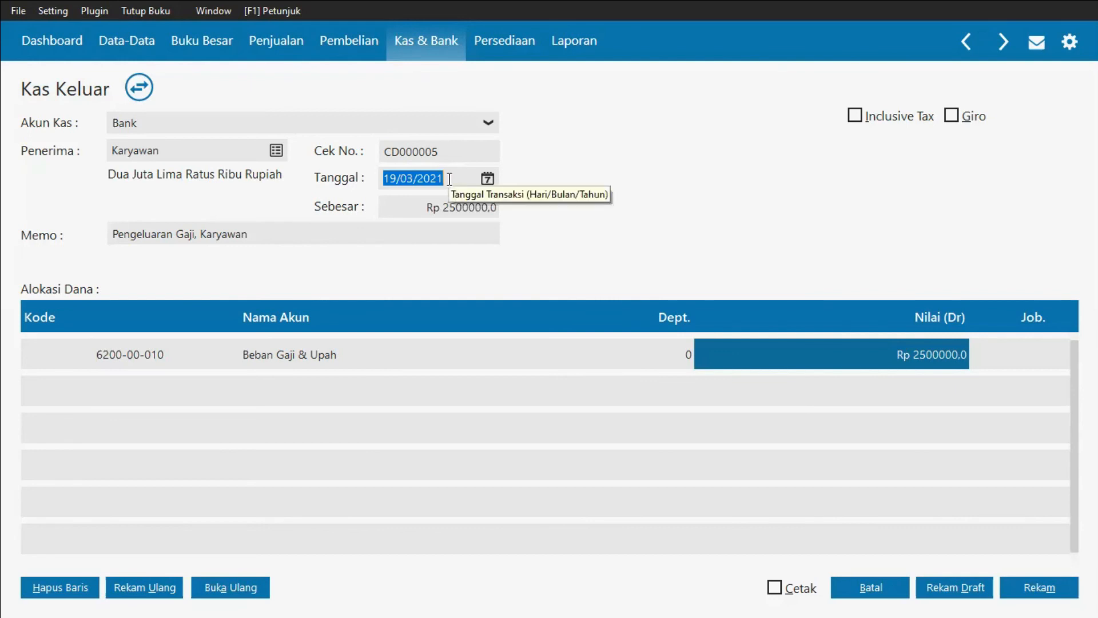
pyautogui.write('29/01/')
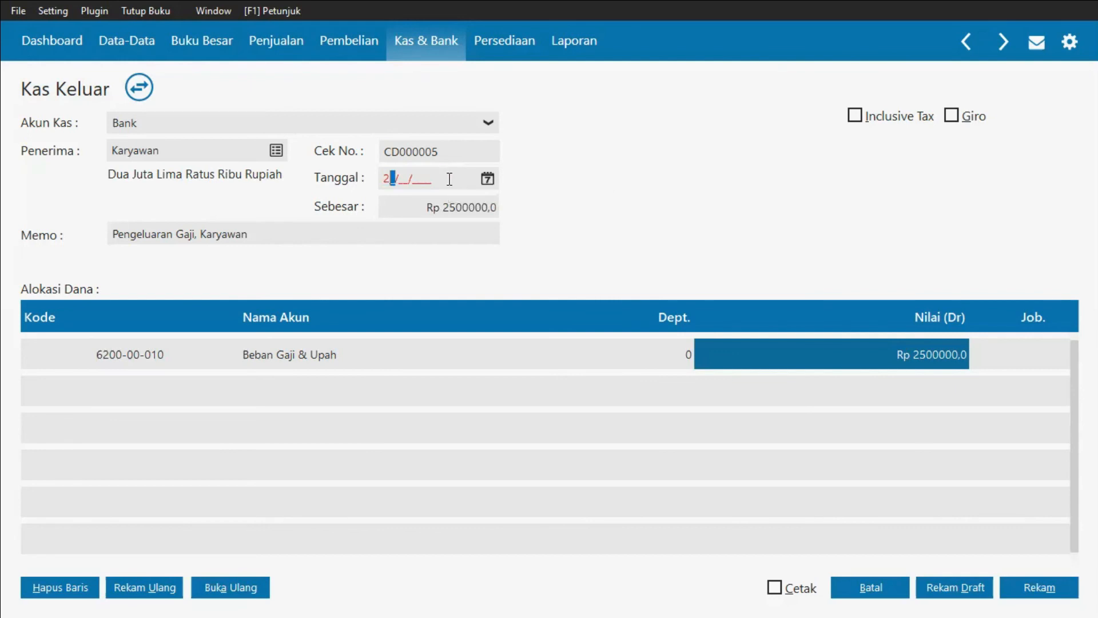
pyautogui.write('2019')
pyautogui.press('Tab')
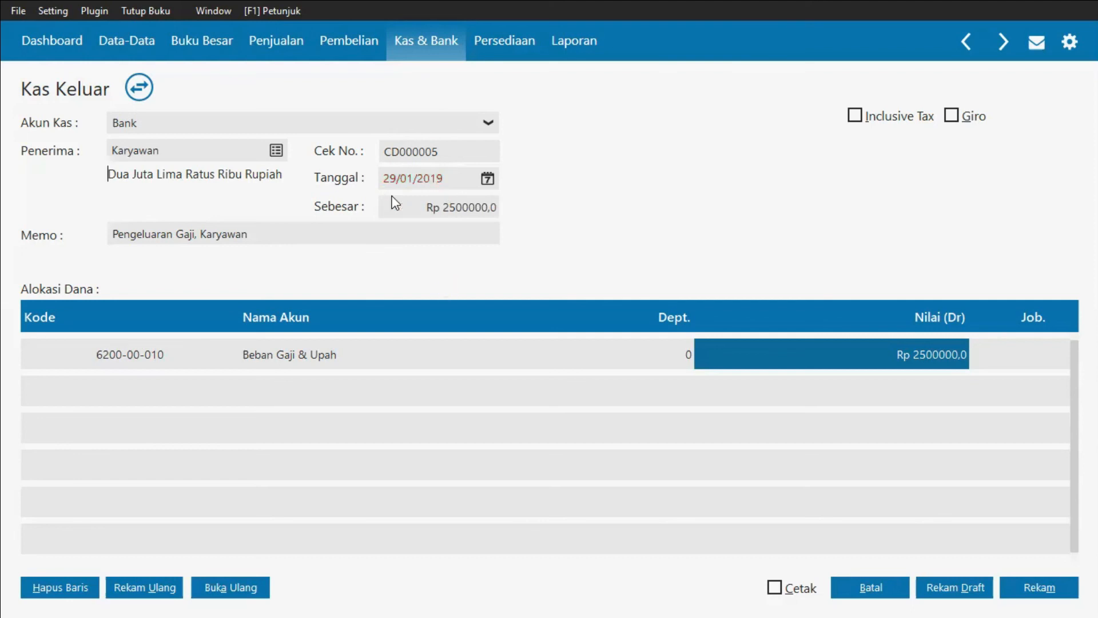
pyautogui.click(1058, 585)
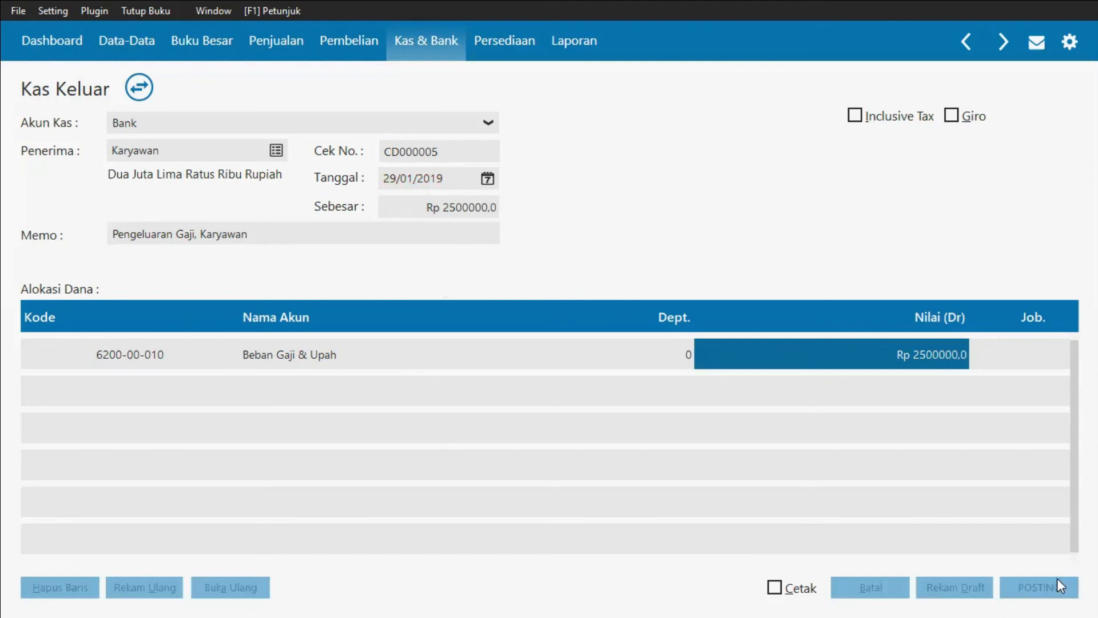
pyautogui.click(865, 594)
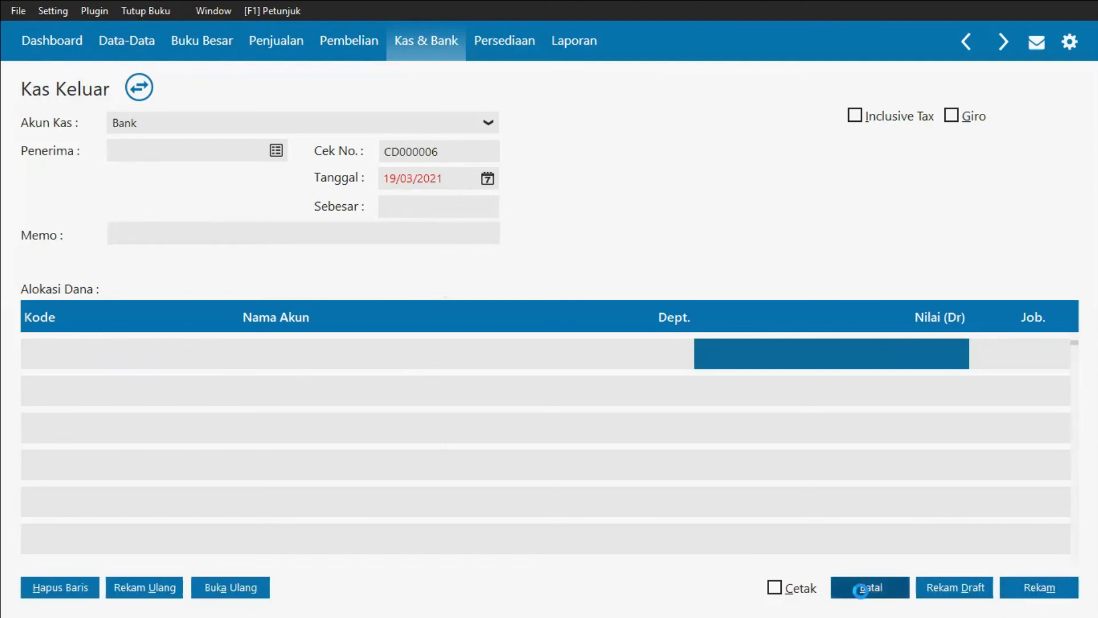
# Step: Open the Buku Besar Mutasi - Mata Uang Sebenarnya report for 01/01/2019 to 31/01/2019
pyautogui.moveTo(379, 111)
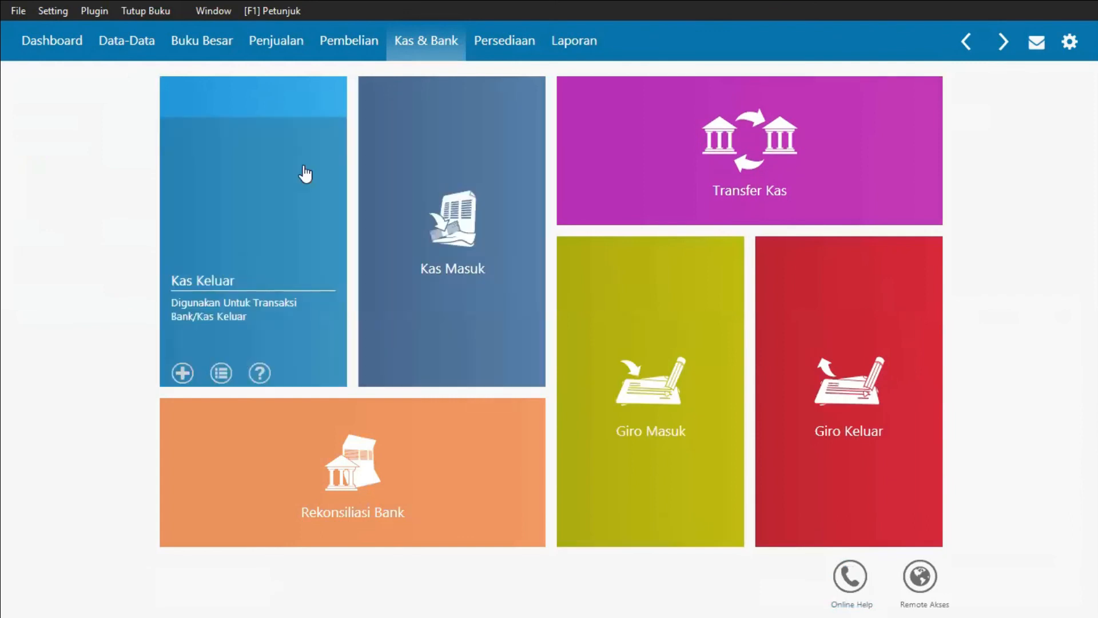
pyautogui.click(564, 52)
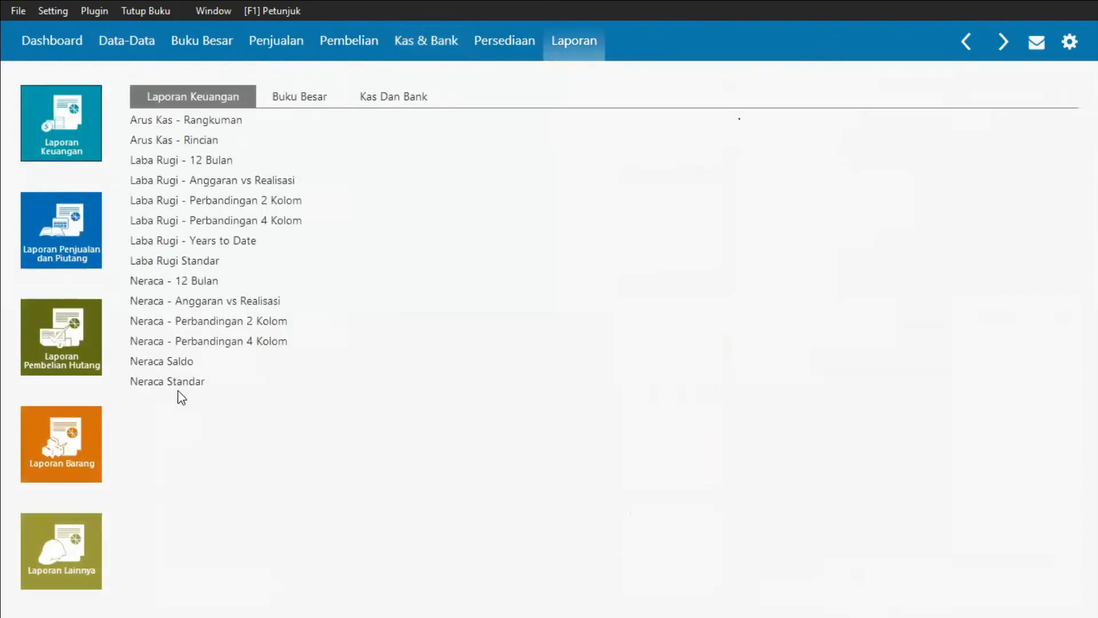
pyautogui.click(276, 97)
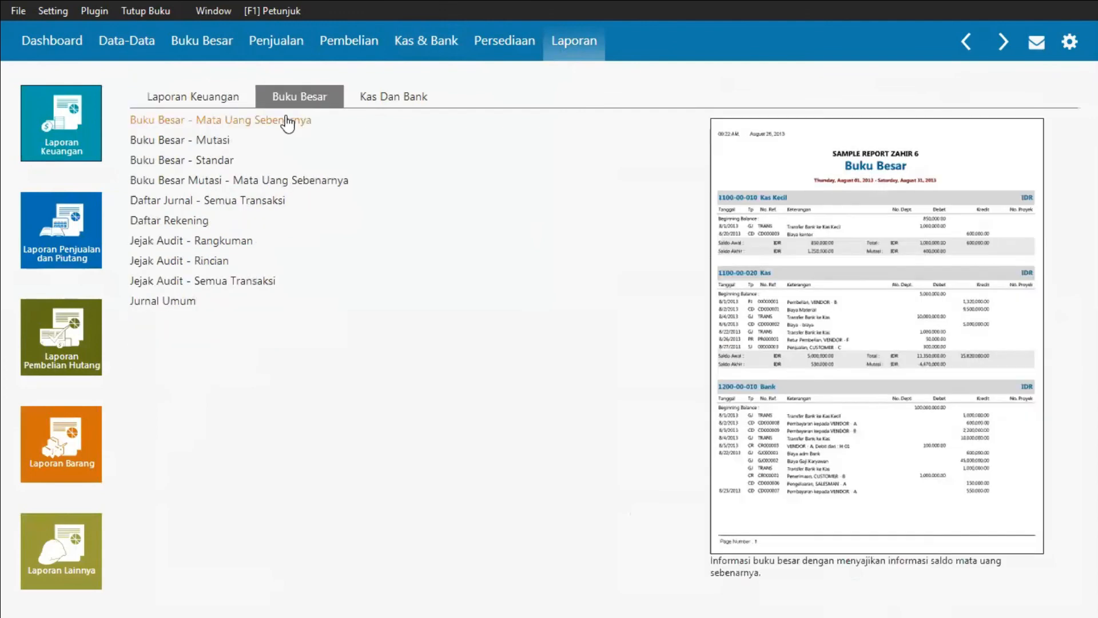
pyautogui.click(241, 182)
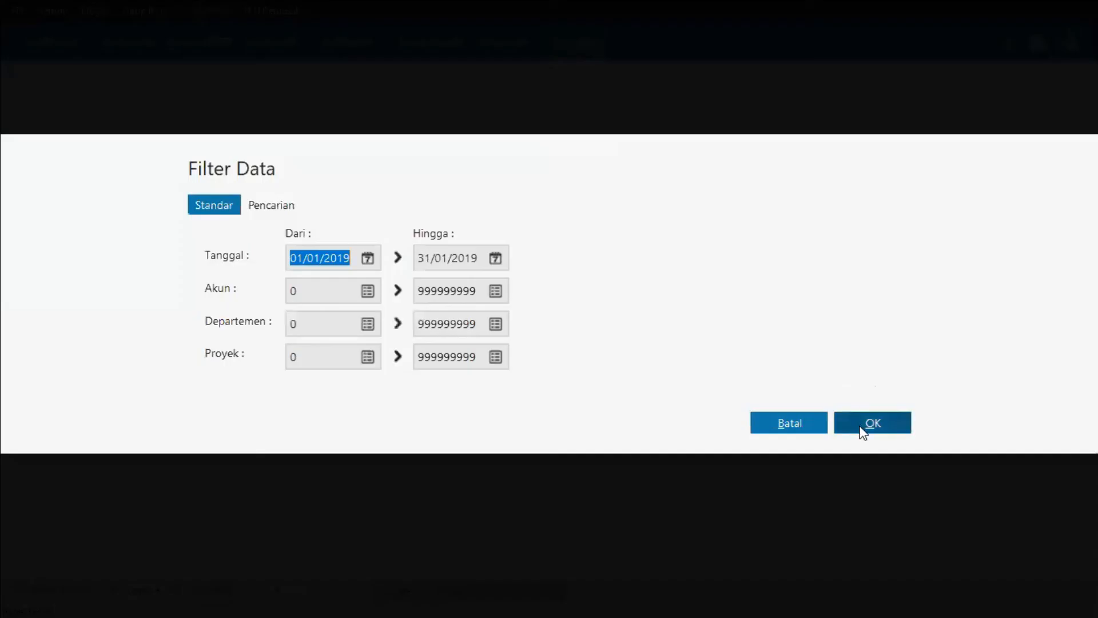
pyautogui.click(861, 432)
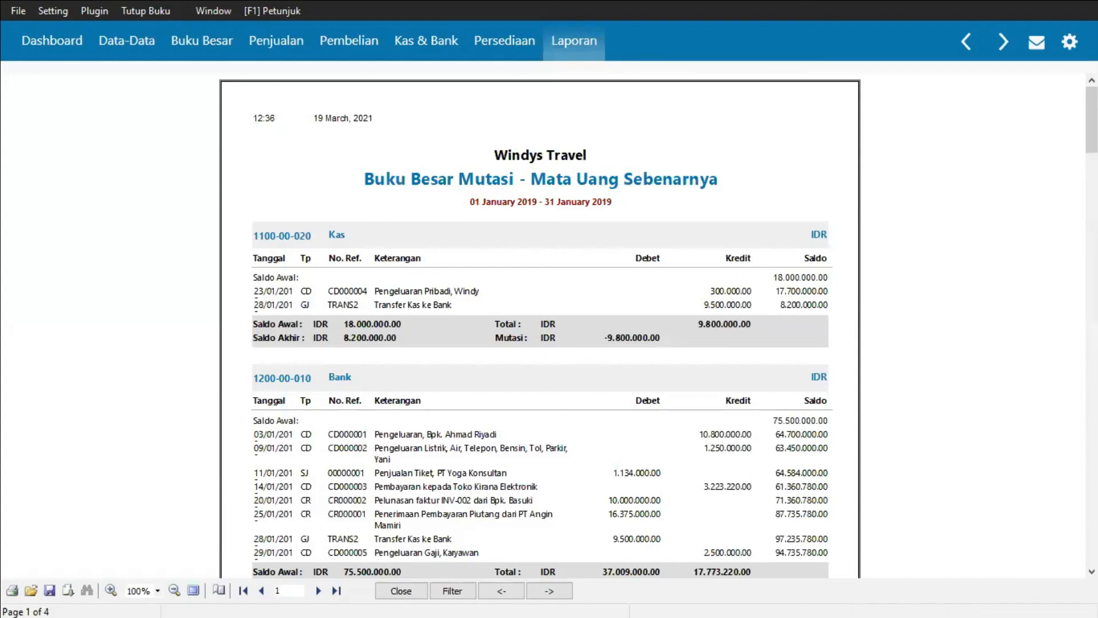
# Step: Scroll through the ledger mutation report to review each account's January entries and balances
pyautogui.scroll(-1, 658, 325)
pyautogui.scroll(-2, 658, 325)
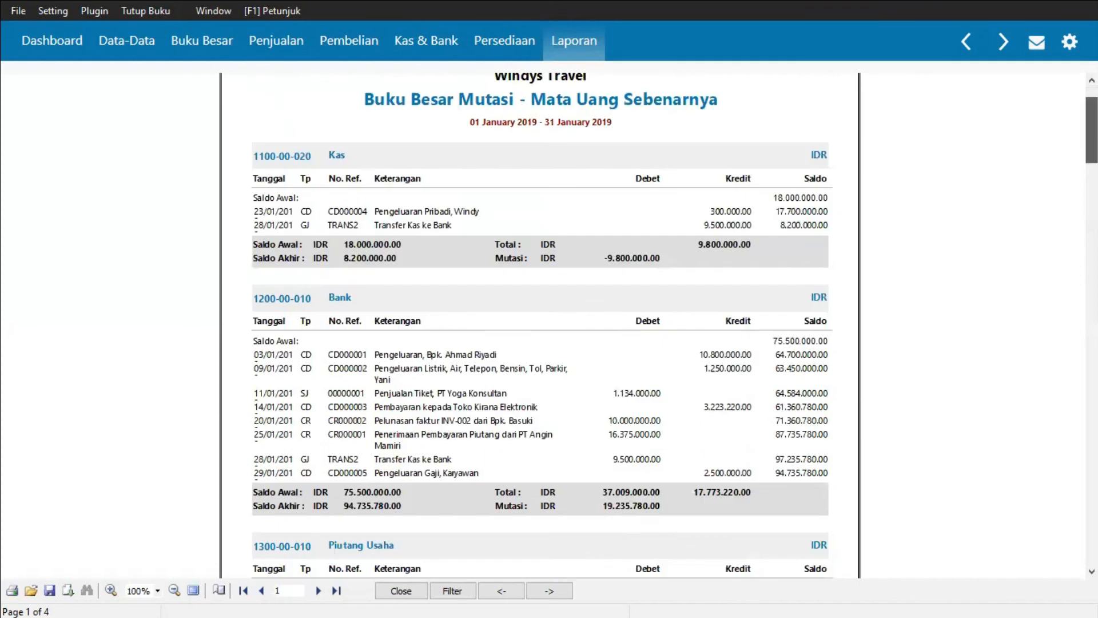
pyautogui.scroll(-4, 658, 325)
pyautogui.scroll(-4, 657, 324)
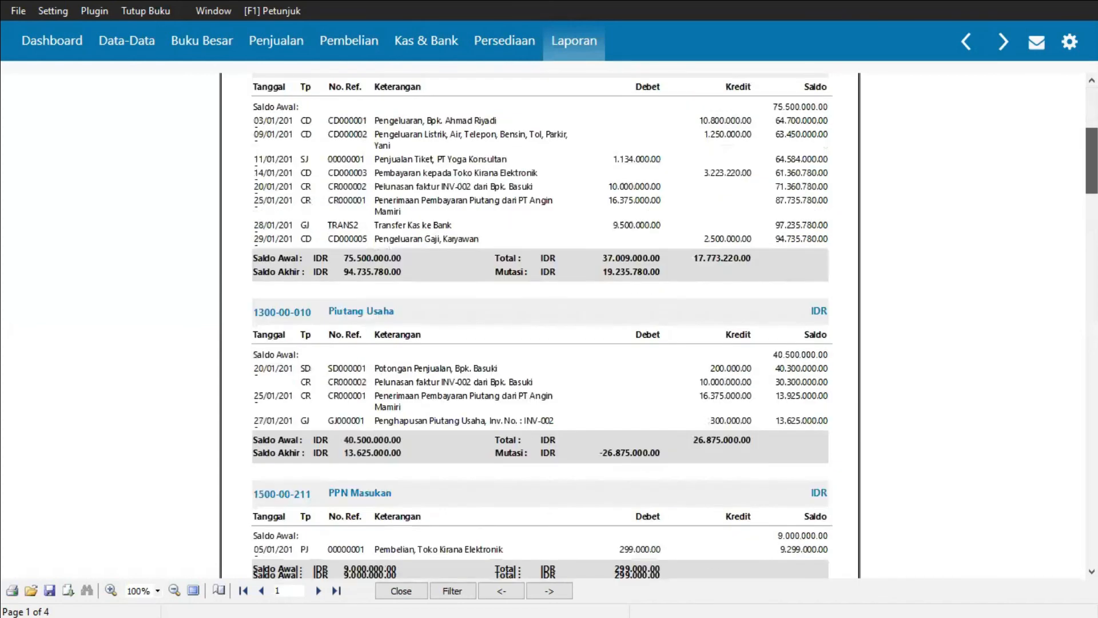
pyautogui.scroll(1, 658, 325)
pyautogui.moveTo(1092, 175); pyautogui.dragTo(1065, 492)
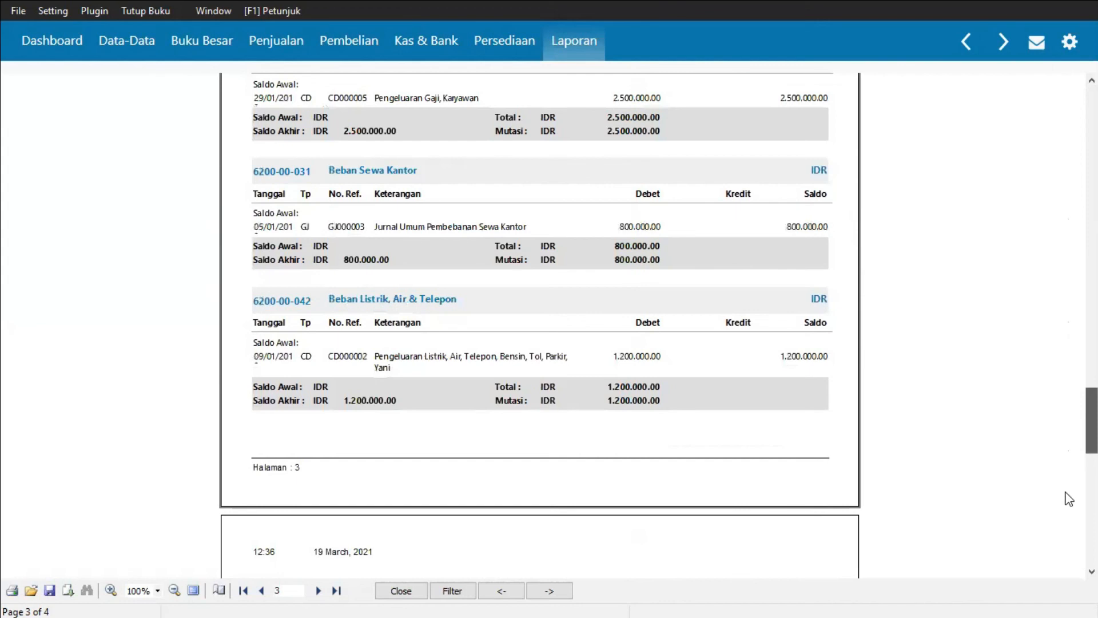
pyautogui.scroll(-5, 1067, 498)
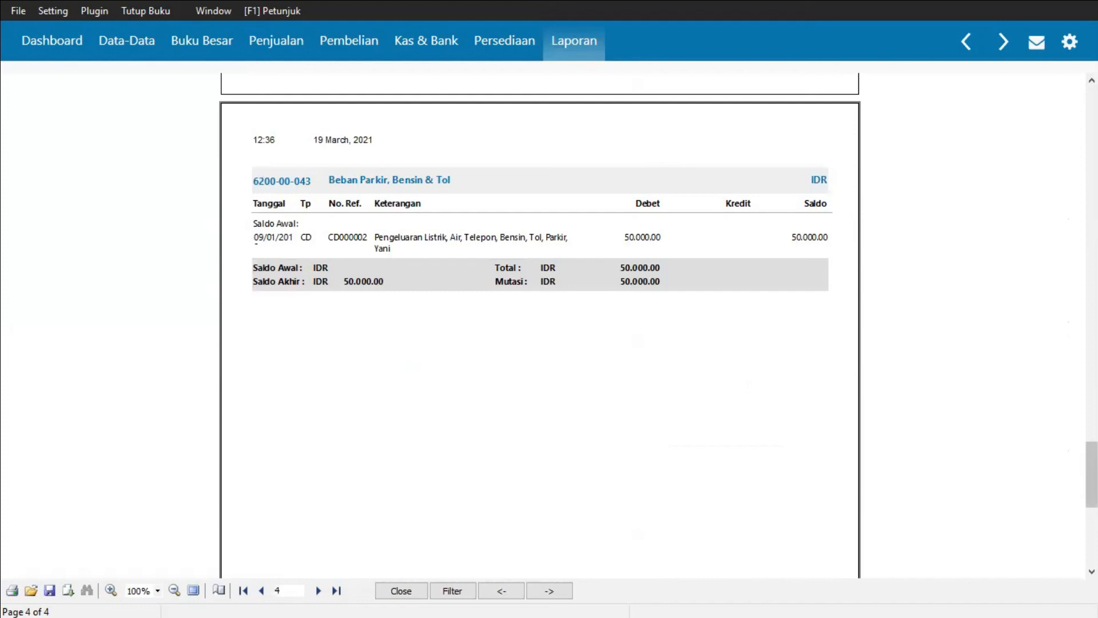
pyautogui.moveTo(1092, 474); pyautogui.dragTo(1092, 346)
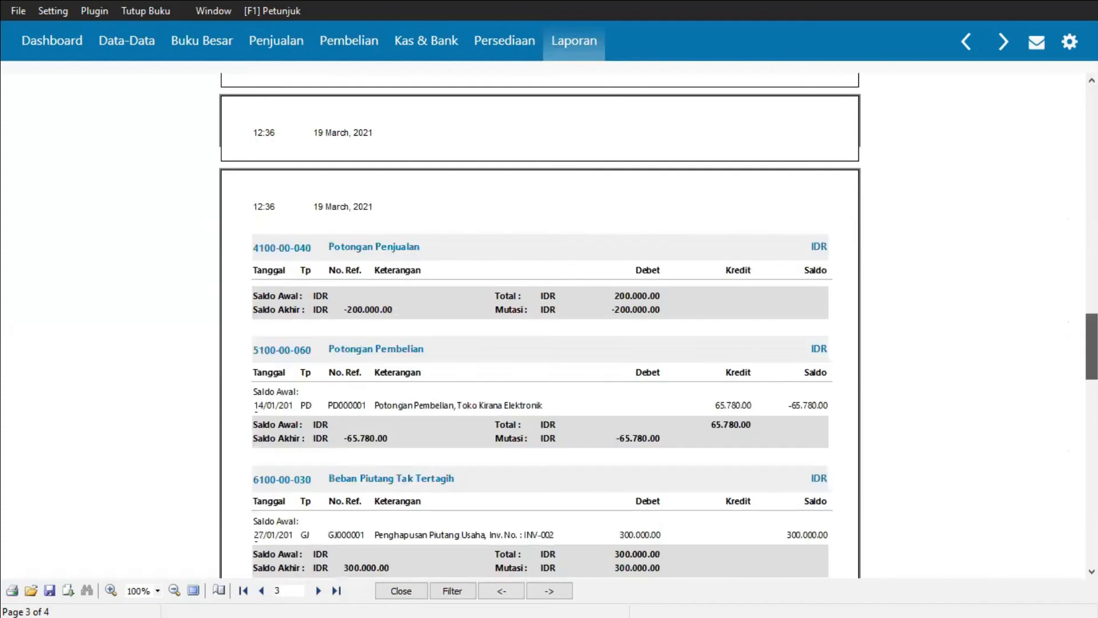
# Step: Open the Neraca Standar balance sheet report with the default filter
pyautogui.click(560, 52)
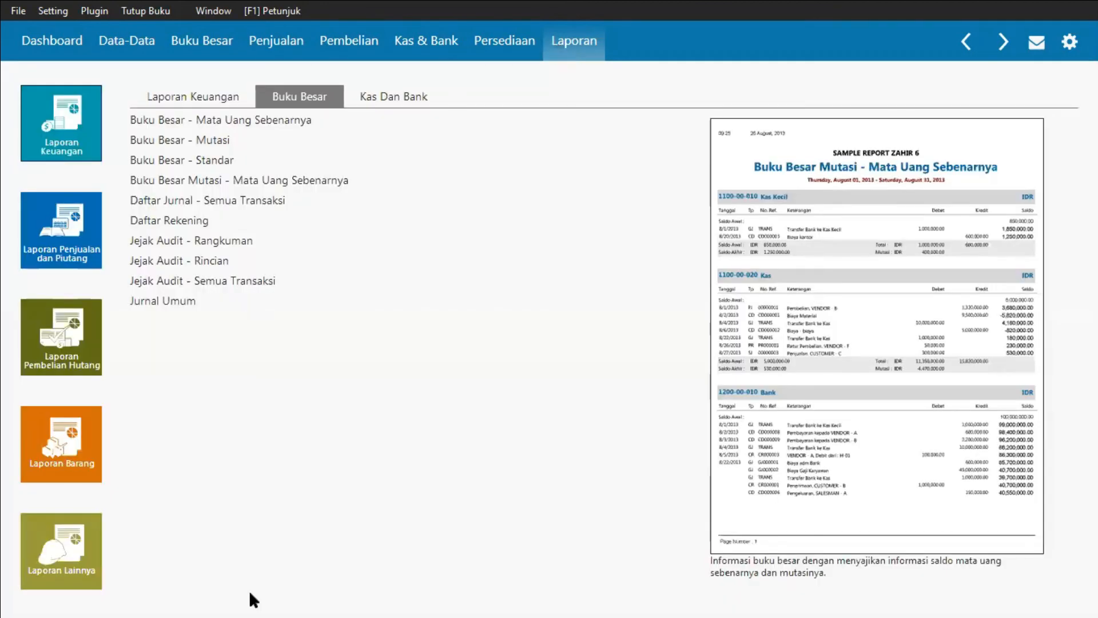
pyautogui.click(205, 98)
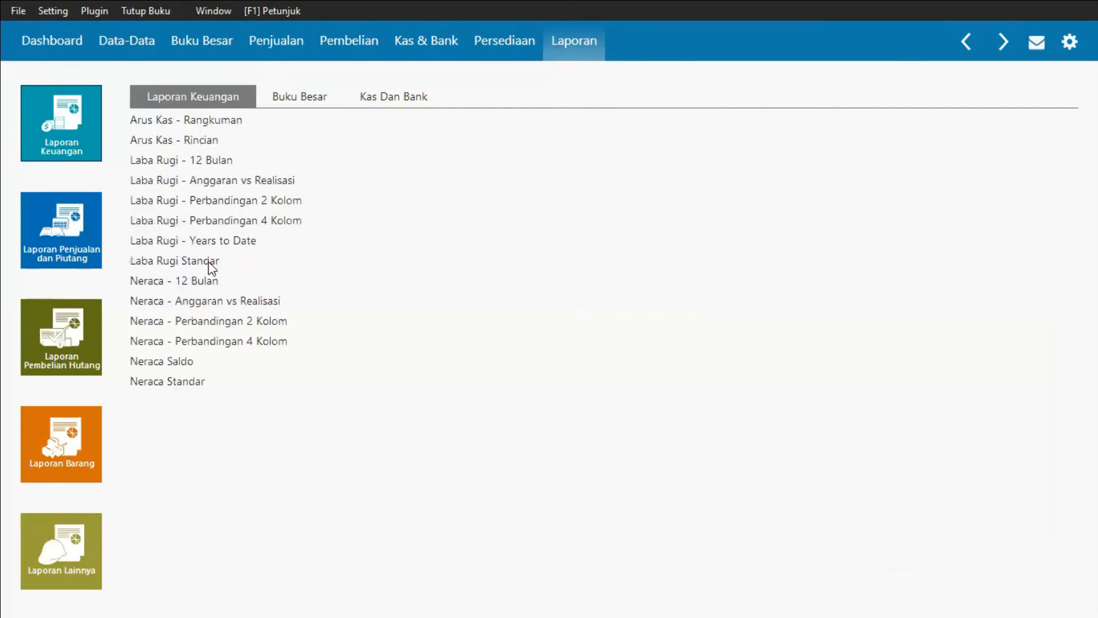
pyautogui.click(170, 383)
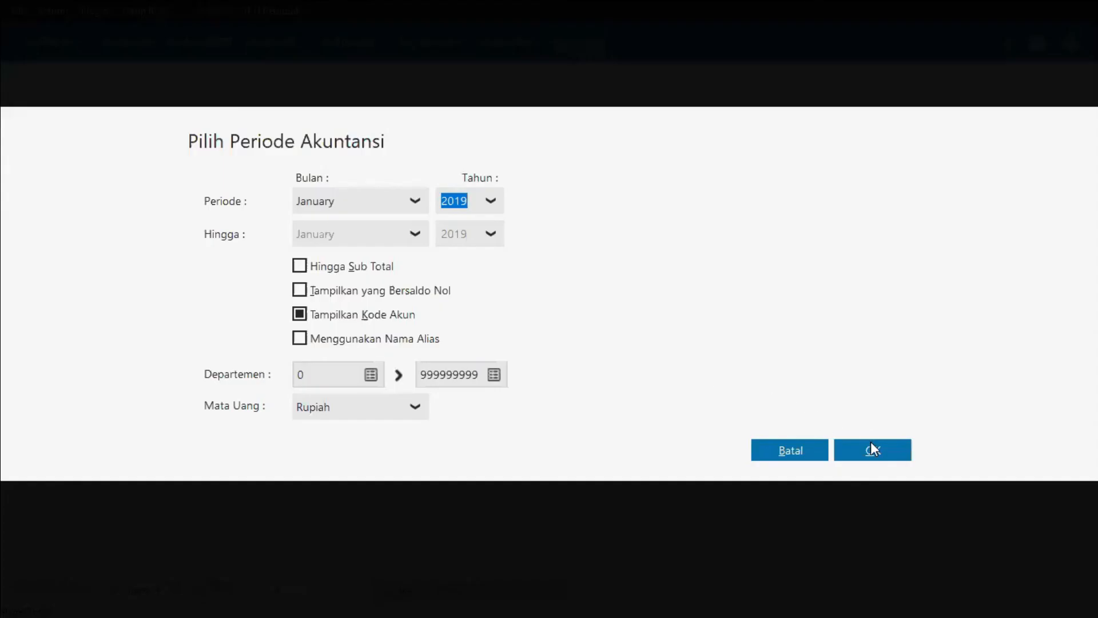
pyautogui.click(873, 445)
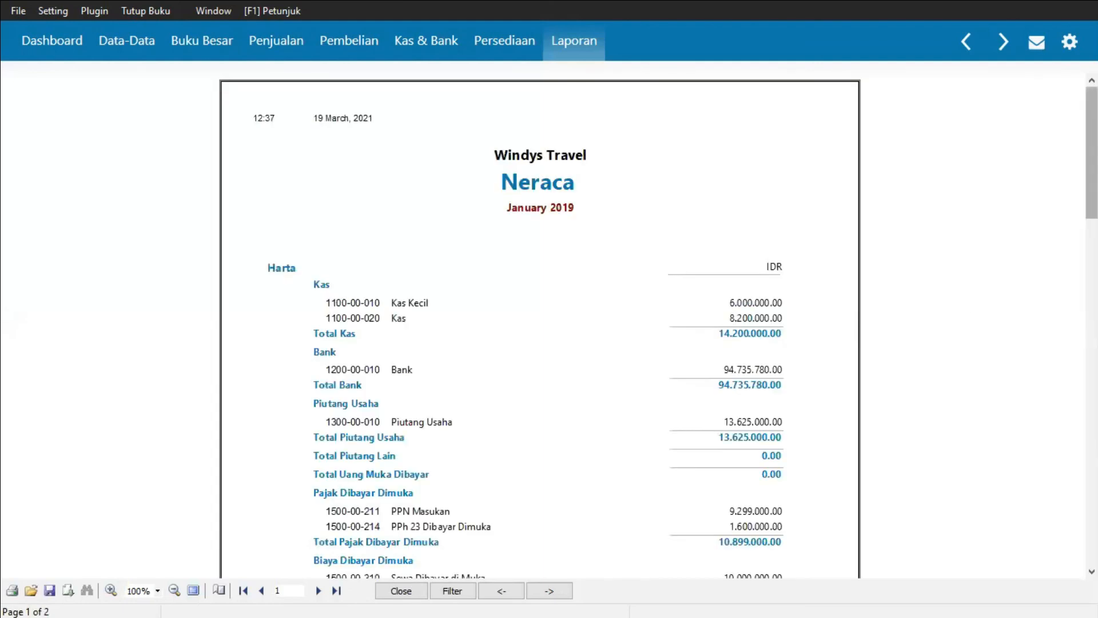
# Step: Scroll through the January 2019 balance sheet to review assets, liabilities and equity totals
pyautogui.scroll(-1, 540, 326)
pyautogui.scroll(-2, 540, 326)
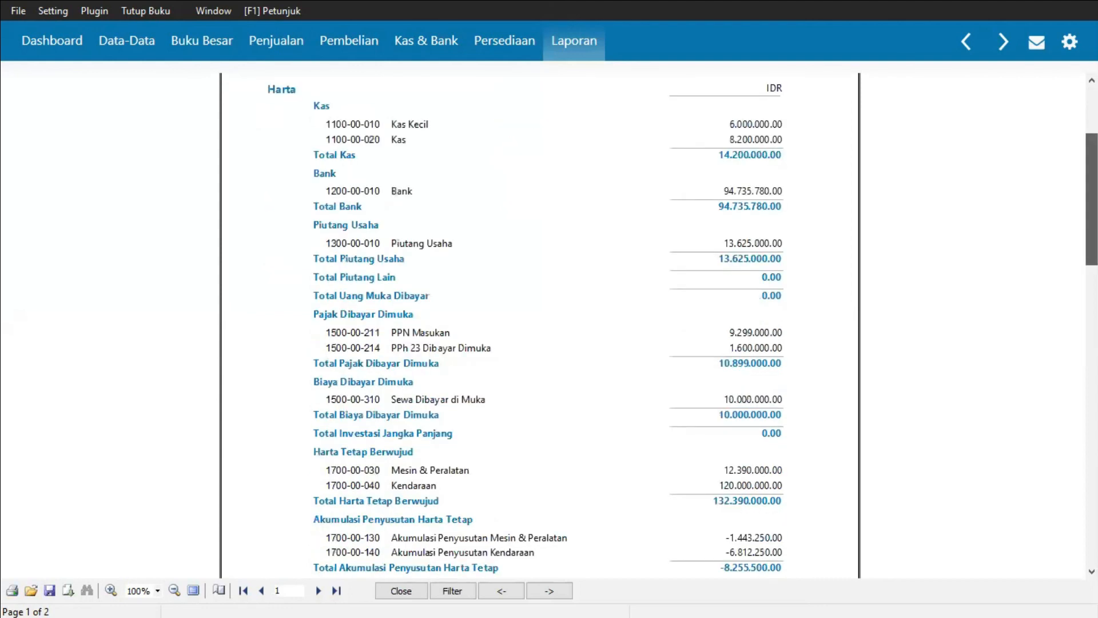
pyautogui.scroll(-1, 540, 326)
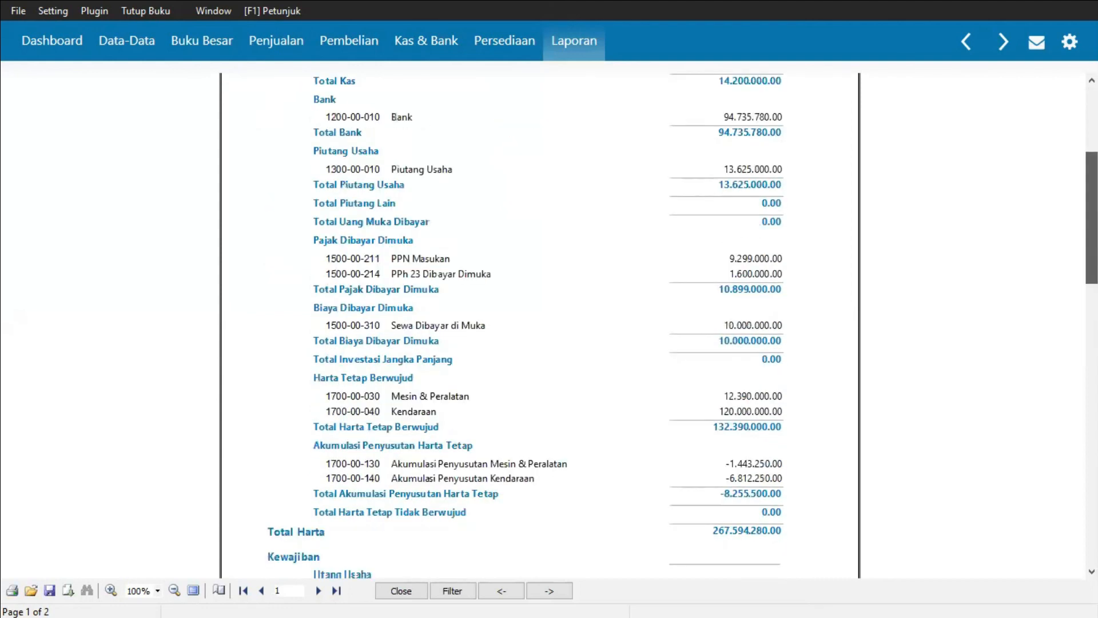
pyautogui.scroll(-7, 540, 326)
pyautogui.scroll(-1, 540, 326)
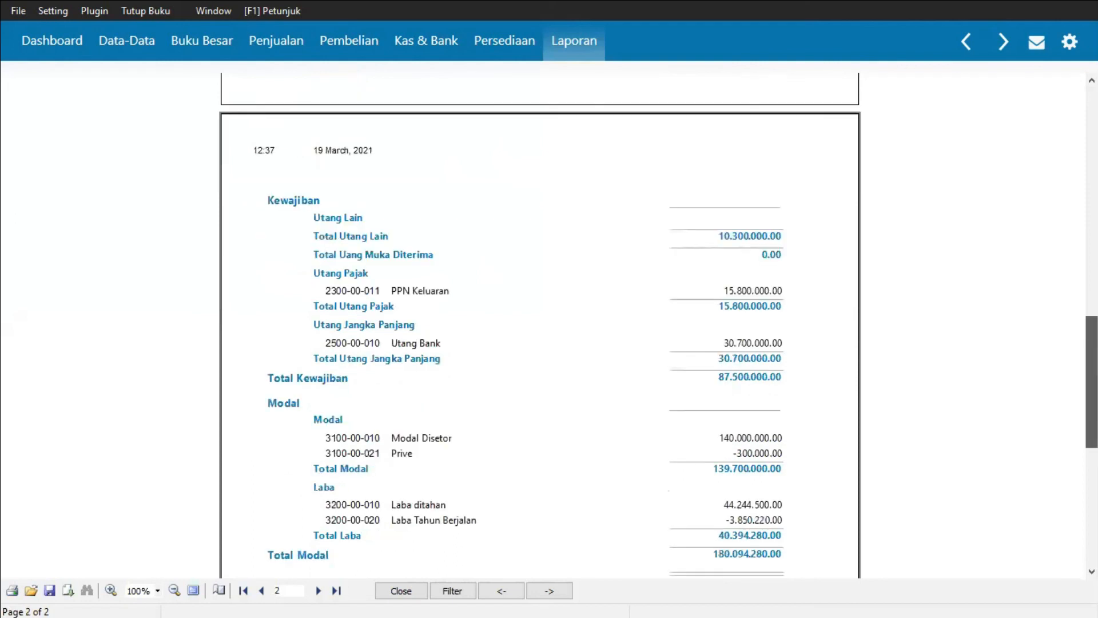
pyautogui.scroll(-4, 540, 326)
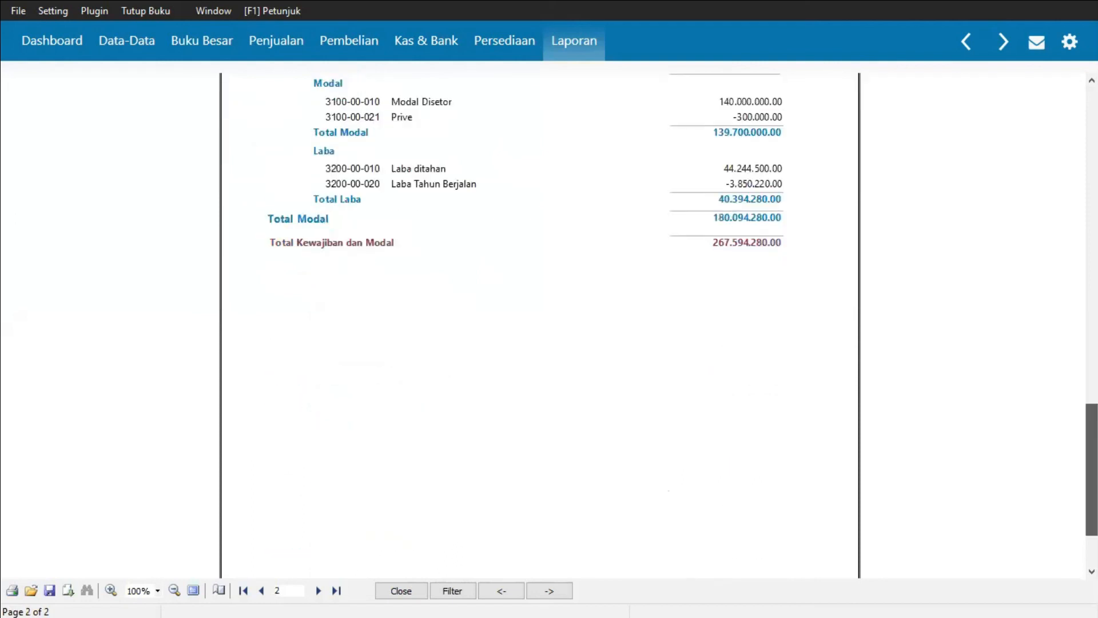
pyautogui.scroll(-1, 540, 326)
pyautogui.scroll(1, 540, 326)
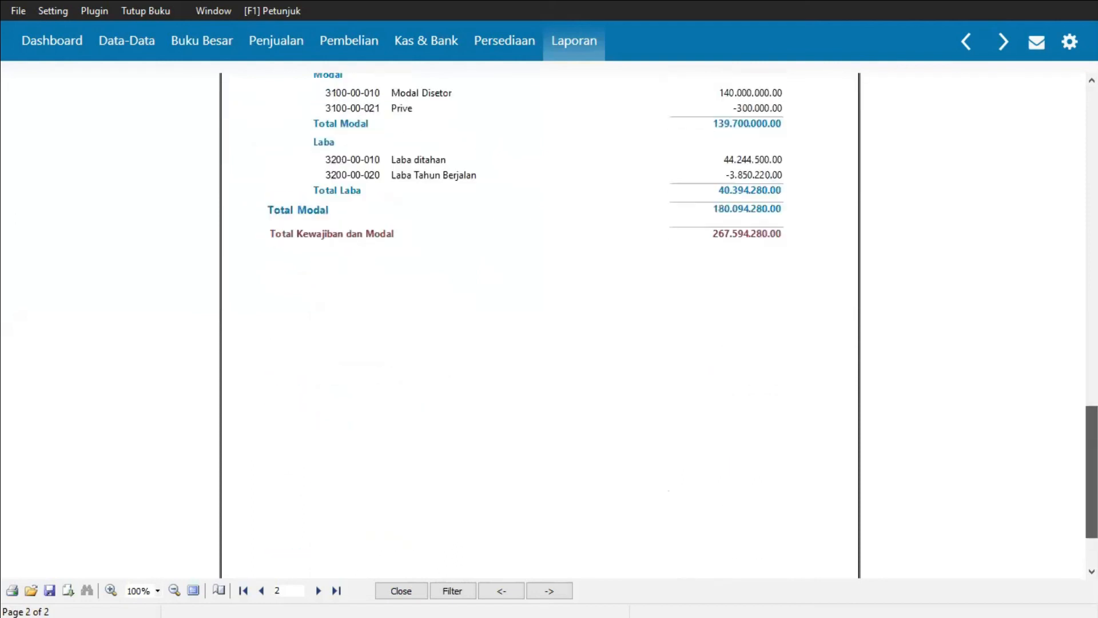
pyautogui.scroll(3, 540, 326)
pyautogui.scroll(4, 540, 326)
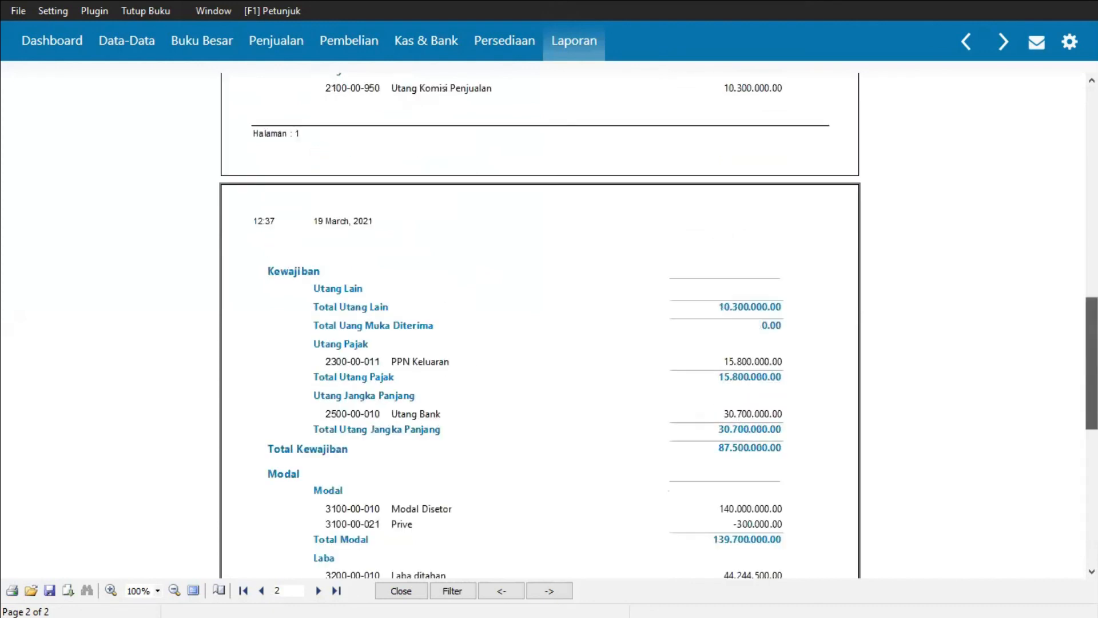
pyautogui.scroll(2, 540, 326)
pyautogui.scroll(3, 540, 326)
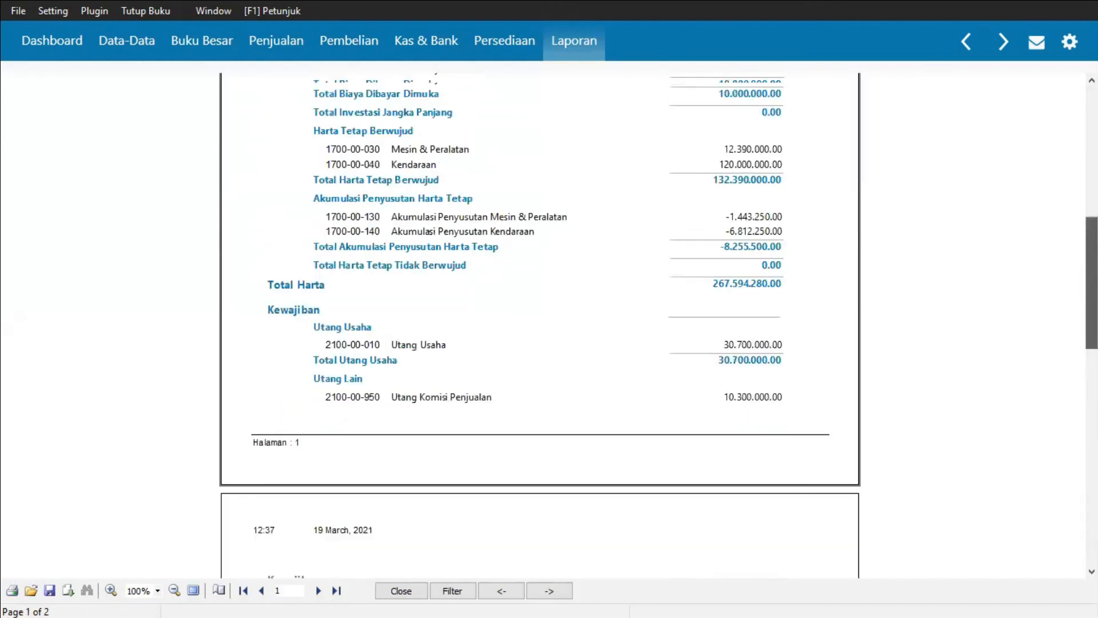
pyautogui.scroll(1, 540, 326)
pyautogui.scroll(-3, 540, 326)
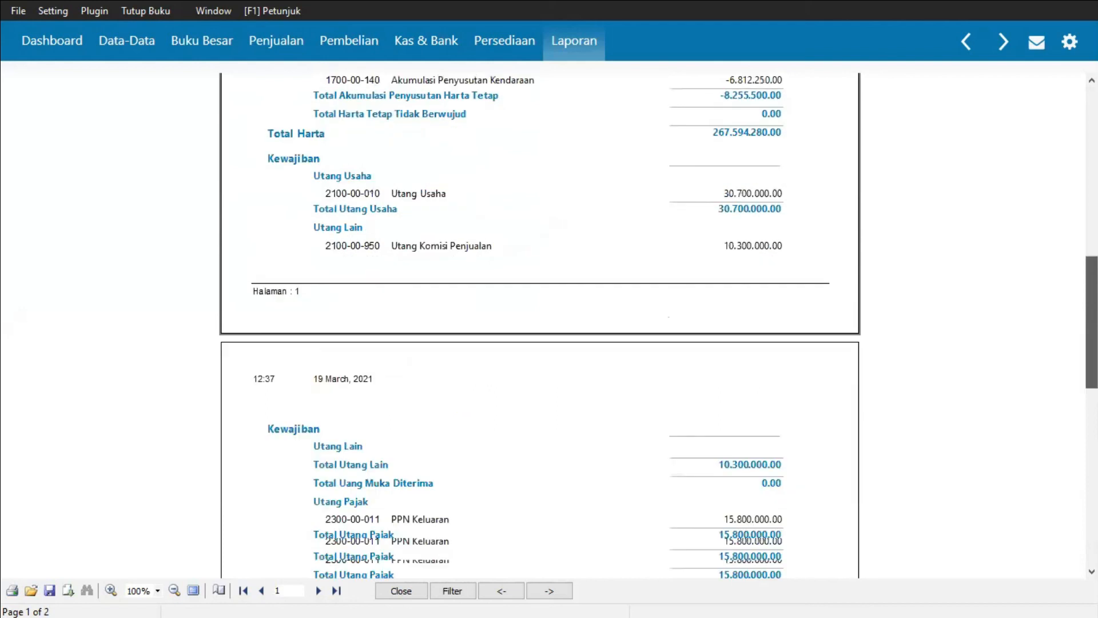
pyautogui.scroll(-4, 540, 326)
pyautogui.scroll(1, 540, 326)
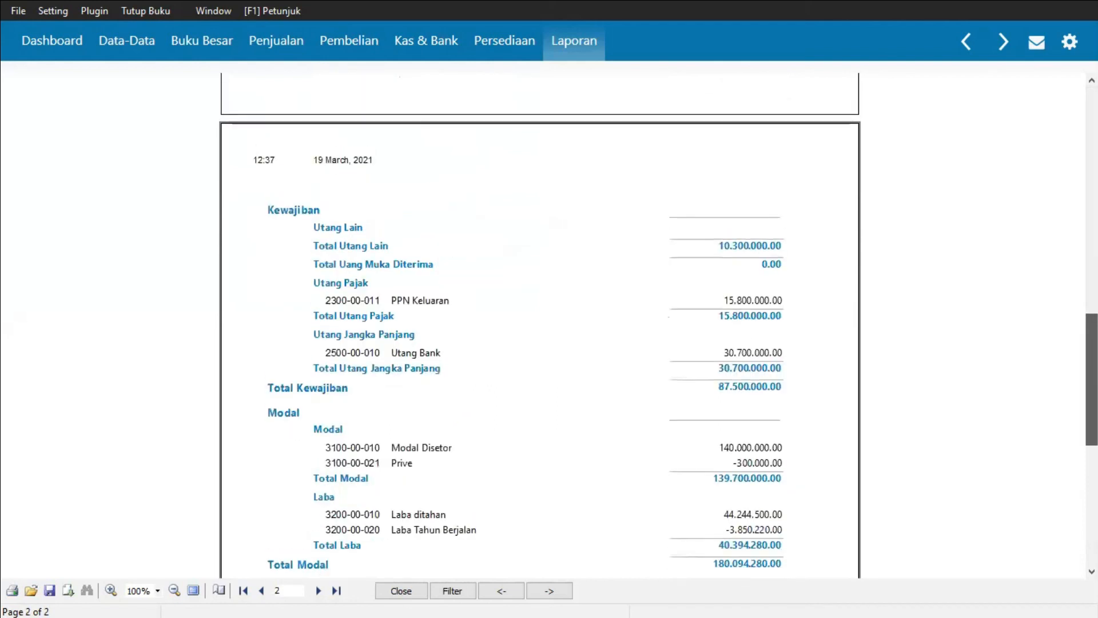
pyautogui.scroll(1, 540, 327)
pyautogui.scroll(8, 941, 397)
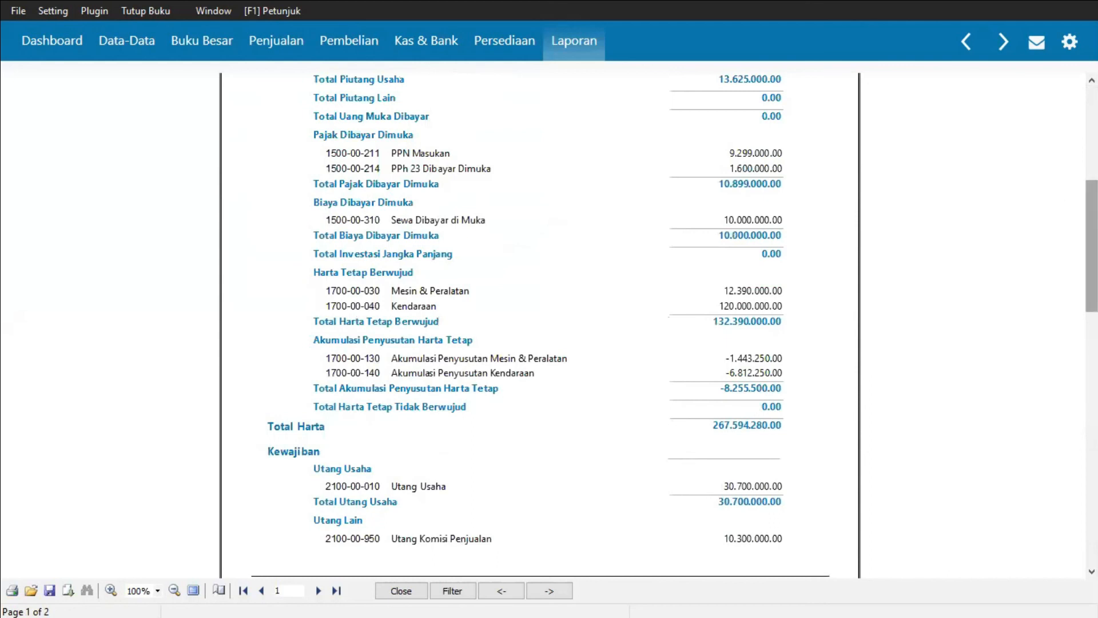
pyautogui.scroll(4, 540, 321)
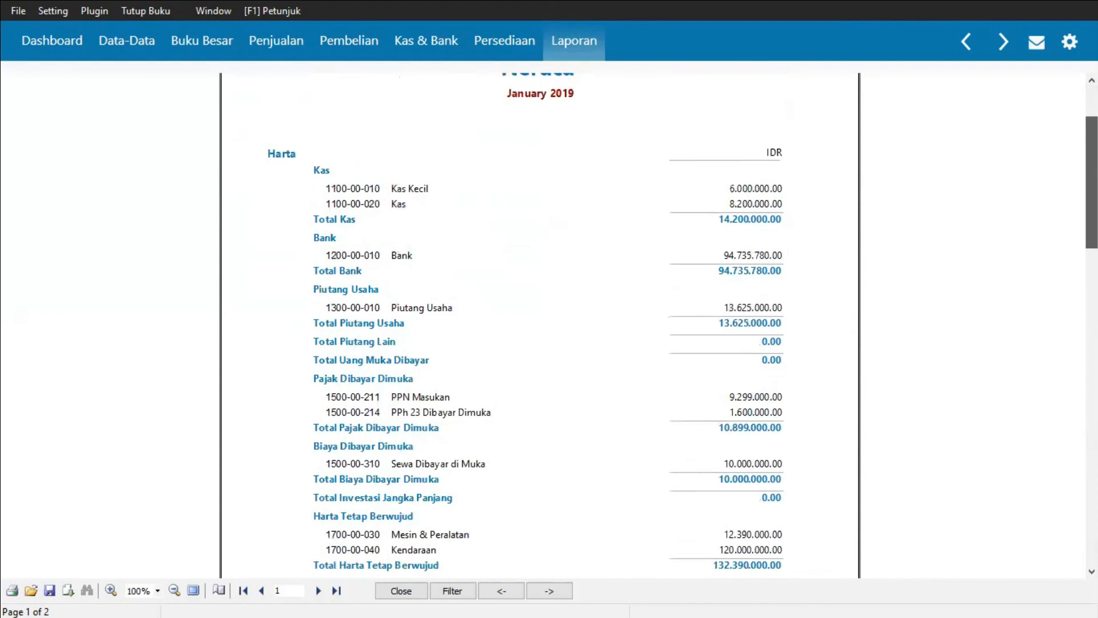
pyautogui.scroll(-3, 540, 320)
pyautogui.scroll(-7, 540, 320)
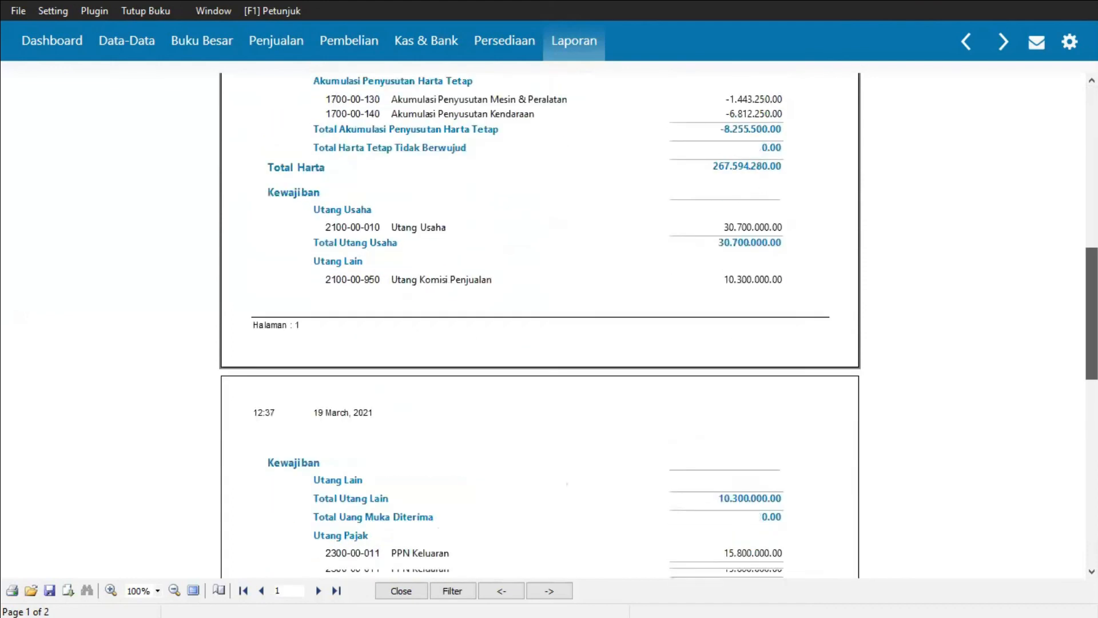